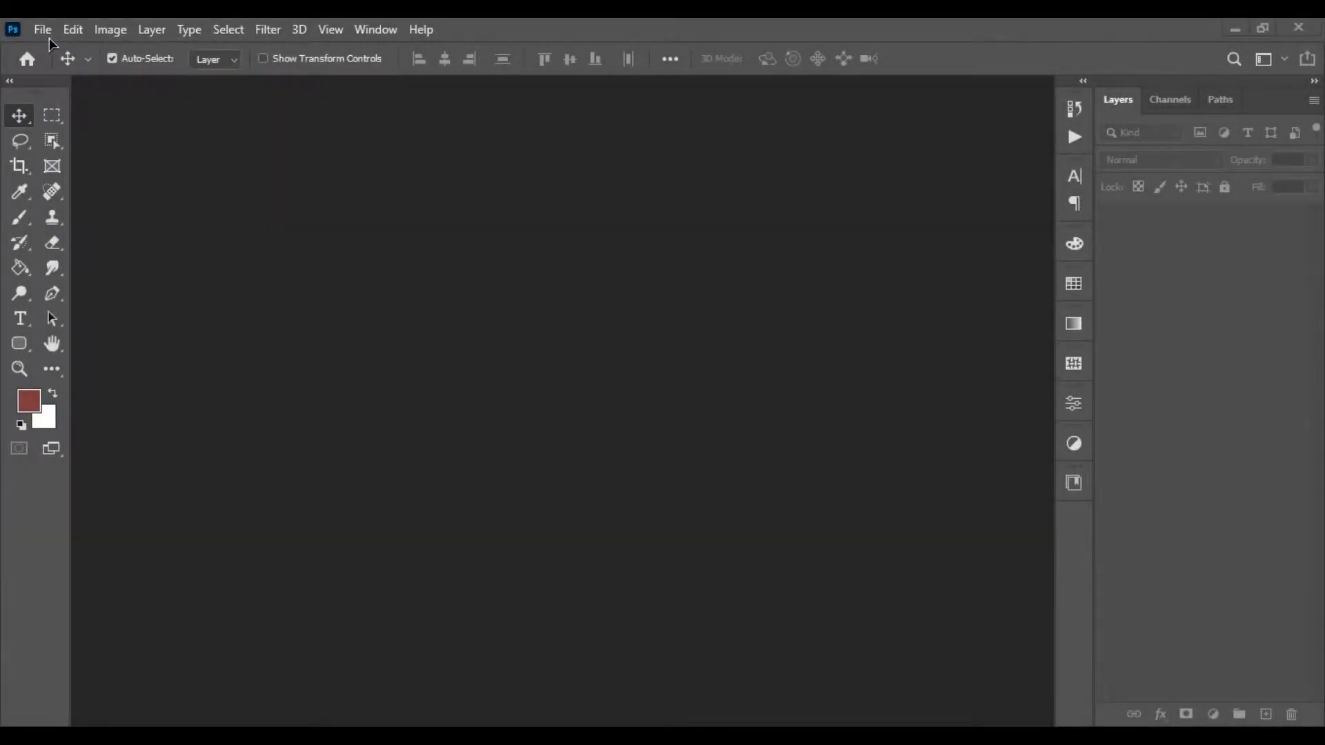
Create a 1080 px square, 300 ppi document titled 'Marketing Social Media banner Design'
{"action": "left_click", "coordinate": [43, 29]}
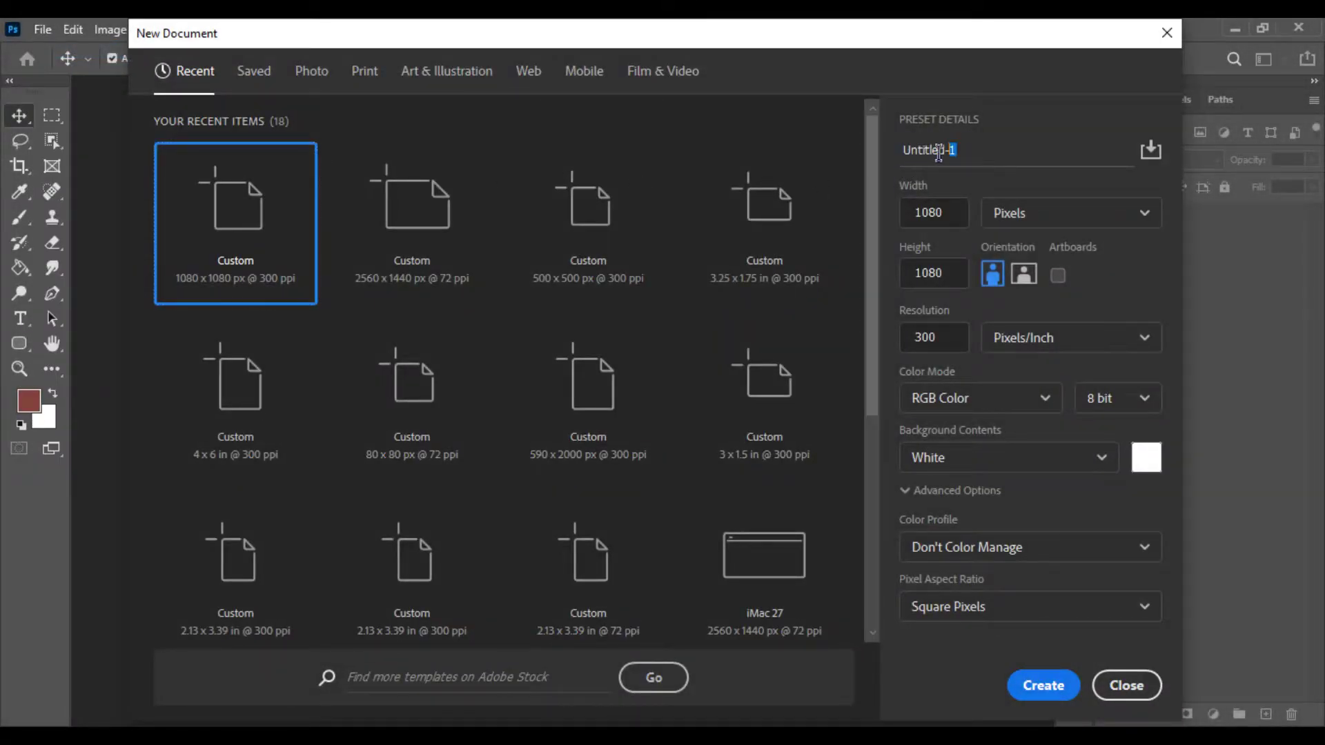
{"action": "left_click_drag", "start_coordinate": [956, 151], "coordinate": [892, 158]}
{"action": "type", "text": "W"}
{"action": "type", "text": "eting X"}
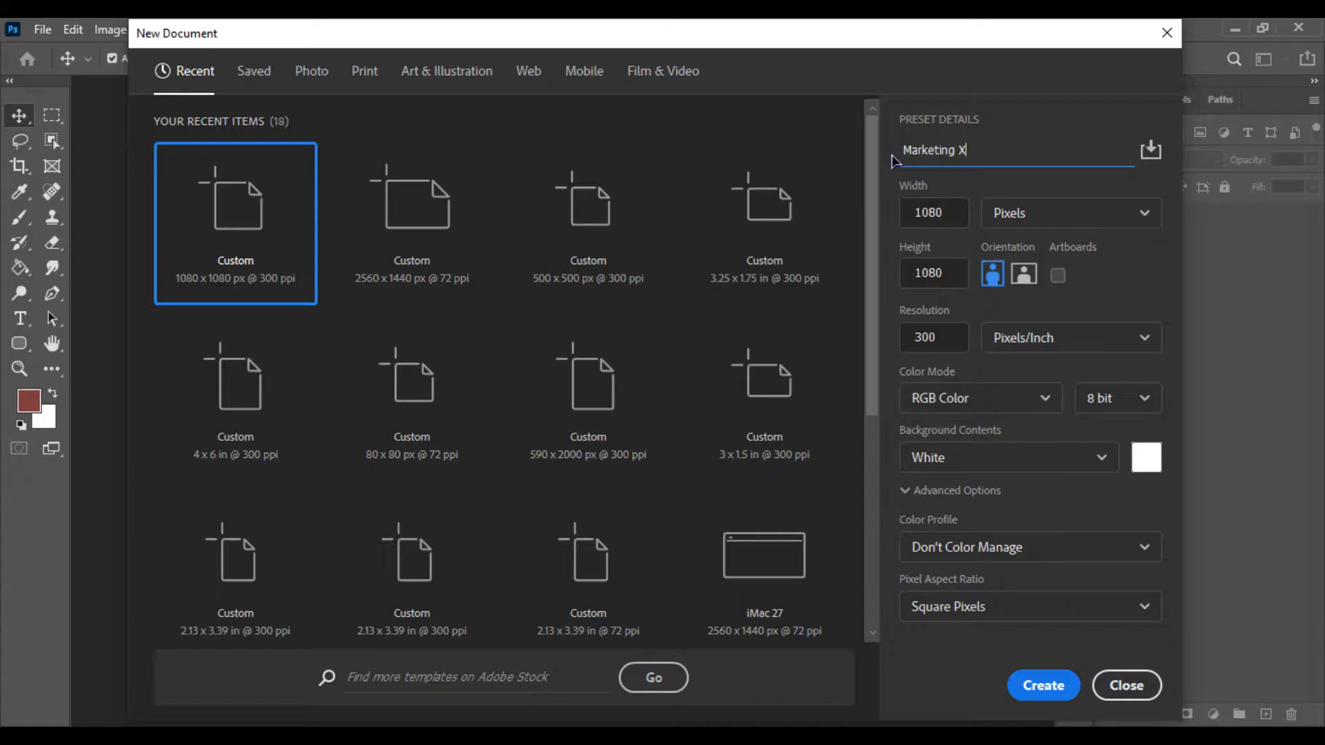
{"action": "key", "text": "BackSpace"}
{"action": "type", "text": "Social "}
{"action": "type", "text": "Media bann"}
{"action": "type", "text": "er dESIG"}
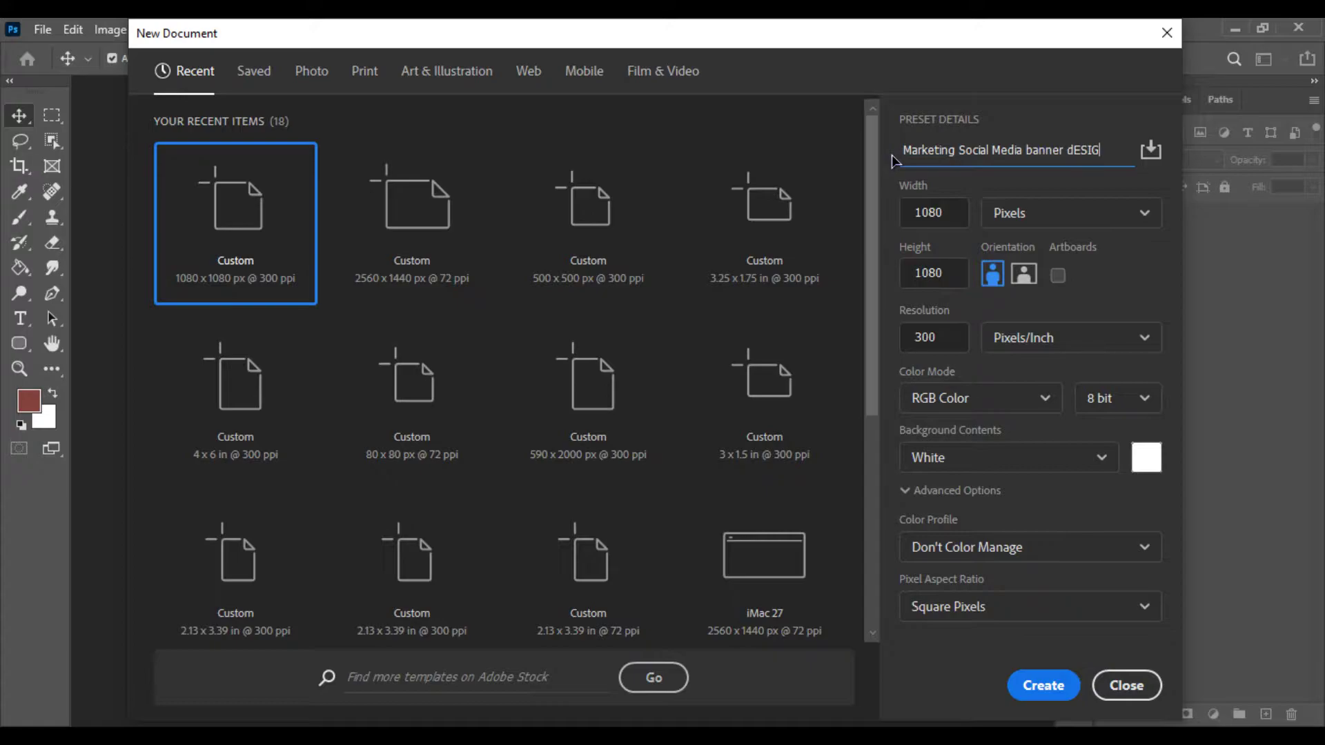
{"action": "key", "text": "BackSpace"}
{"action": "key", "text": "BackSpace"}
{"action": "key", "text": "BackSpace"}
{"action": "key", "text": "BackSpace"}
{"action": "key", "text": "BackSpace"}
{"action": "type", "text": "Design"}
{"action": "key", "text": "Return"}
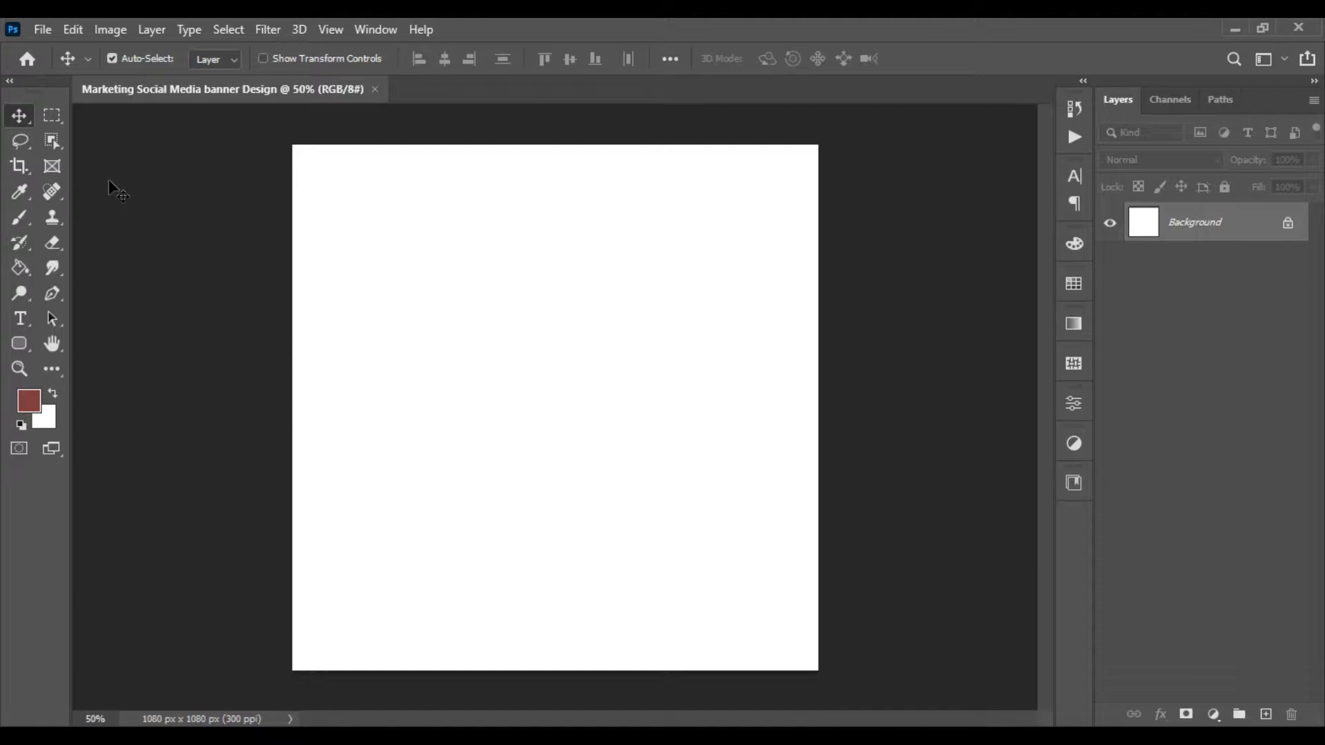
Show rulers along the canvas edges, undoing a stray guide
{"action": "left_click", "coordinate": [323, 29]}
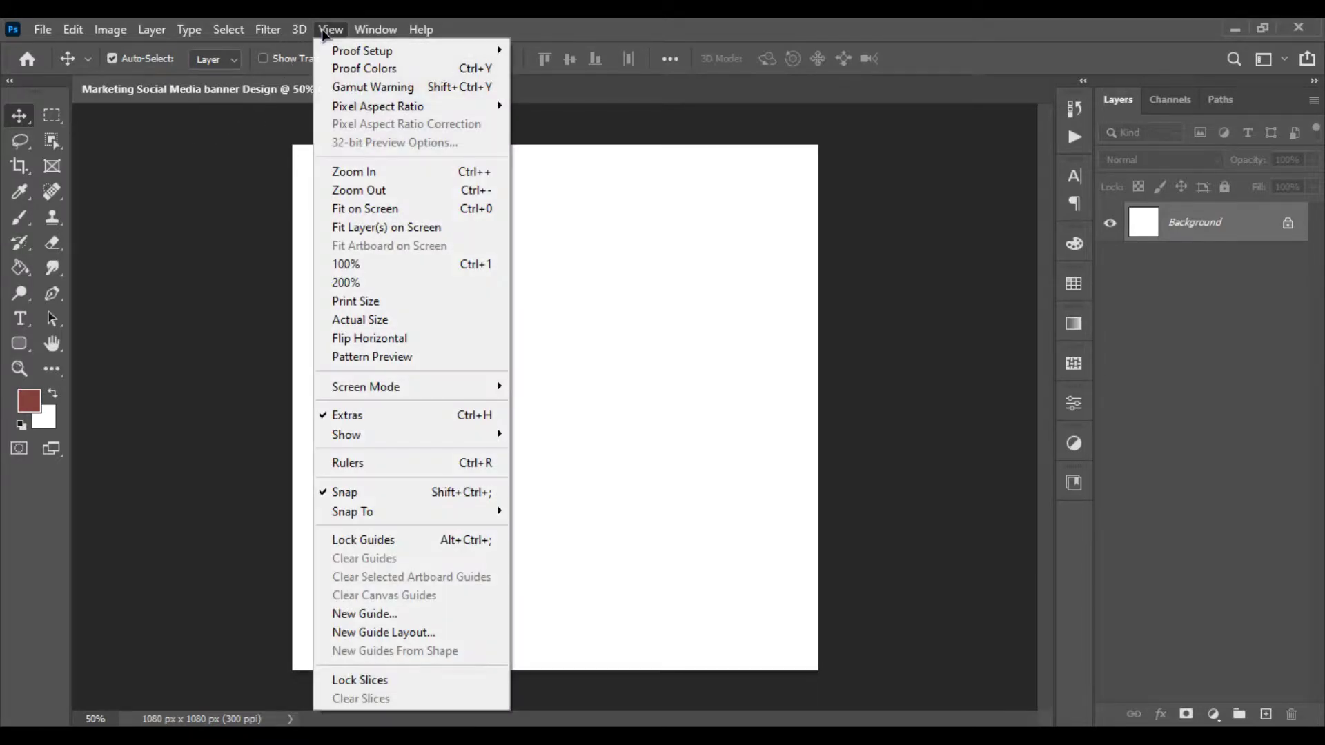
{"action": "left_click", "coordinate": [349, 462]}
{"action": "left_click_drag", "start_coordinate": [81, 276], "coordinate": [564, 321]}
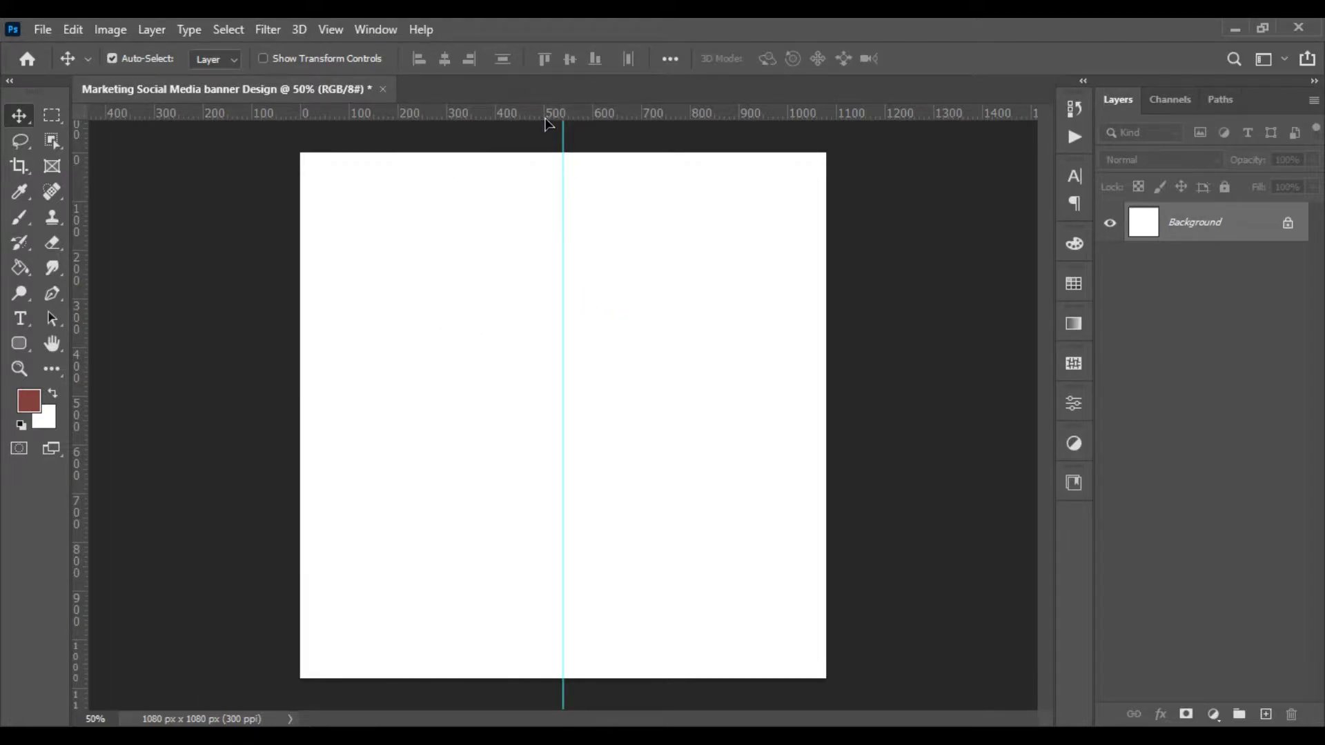
{"action": "key", "text": "ctrl+z"}
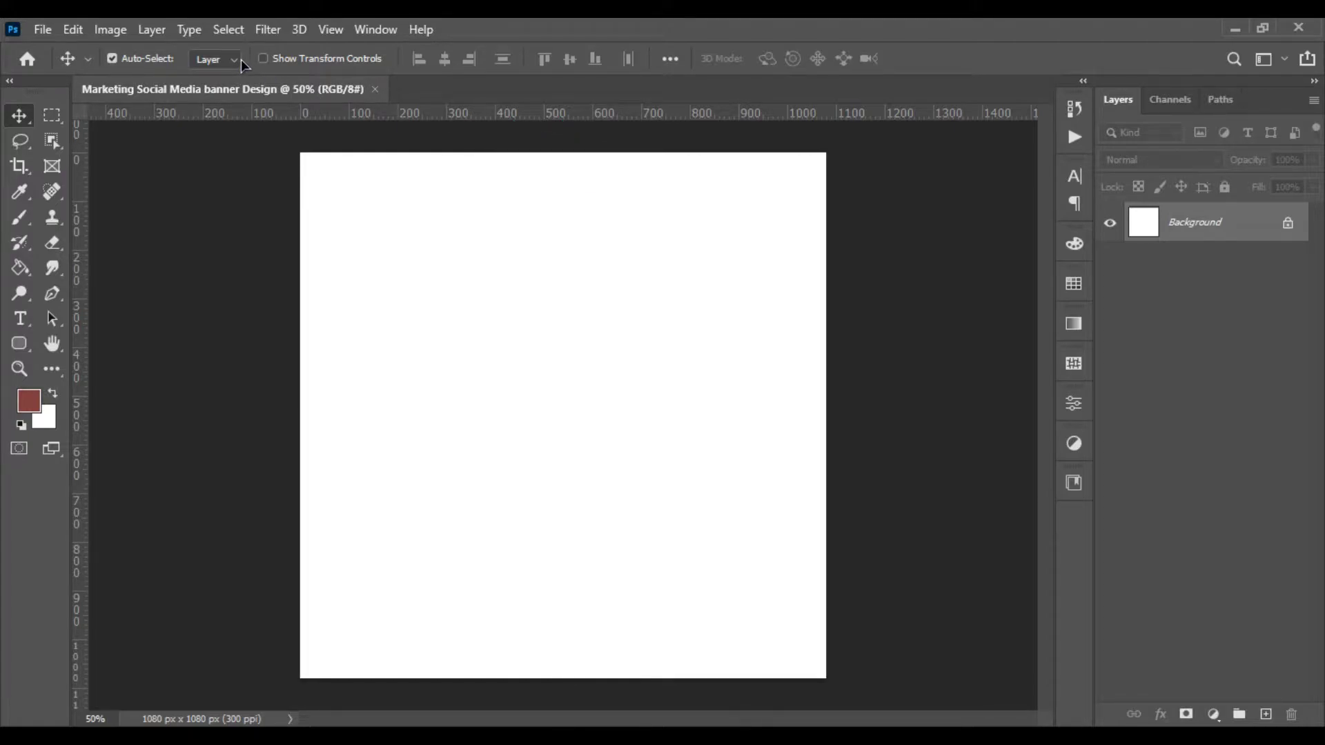
Apply a guide layout of 8 columns and 2 rows with 20 px gutters
{"action": "left_click", "coordinate": [330, 29]}
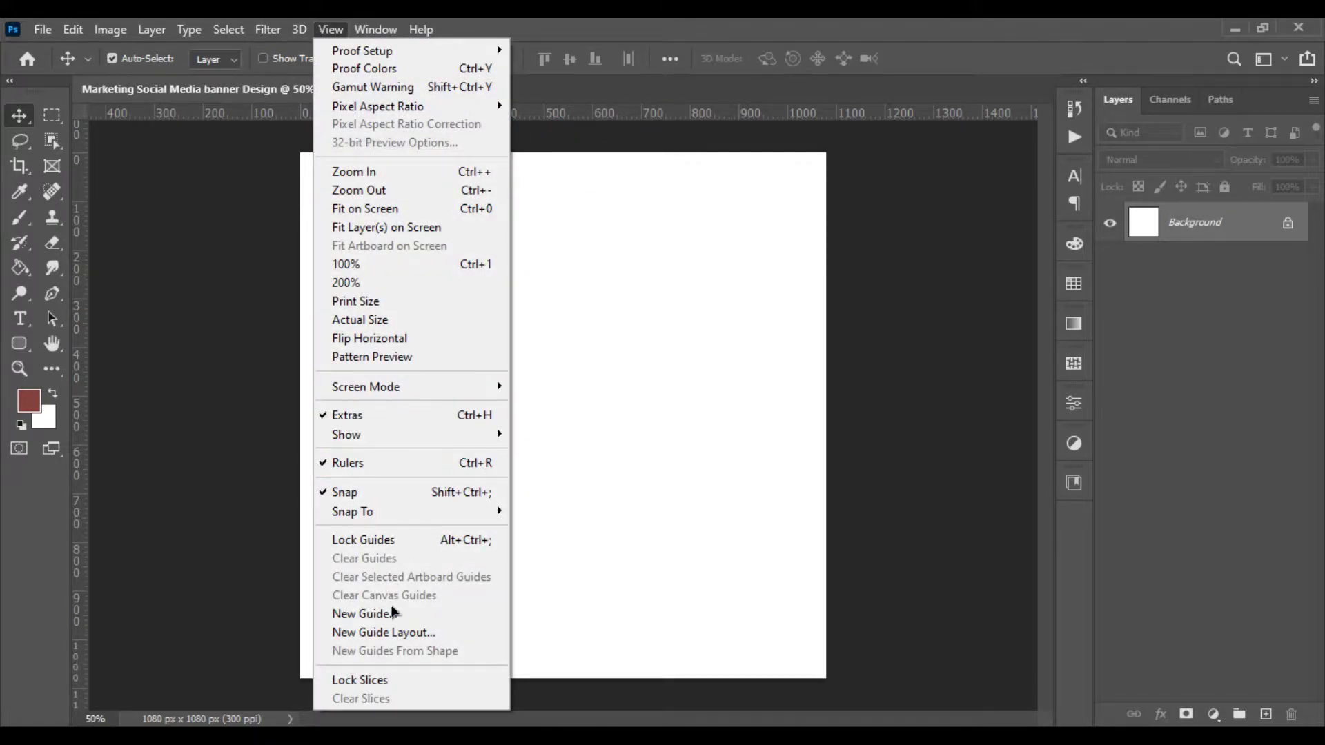
{"action": "left_click", "coordinate": [403, 634]}
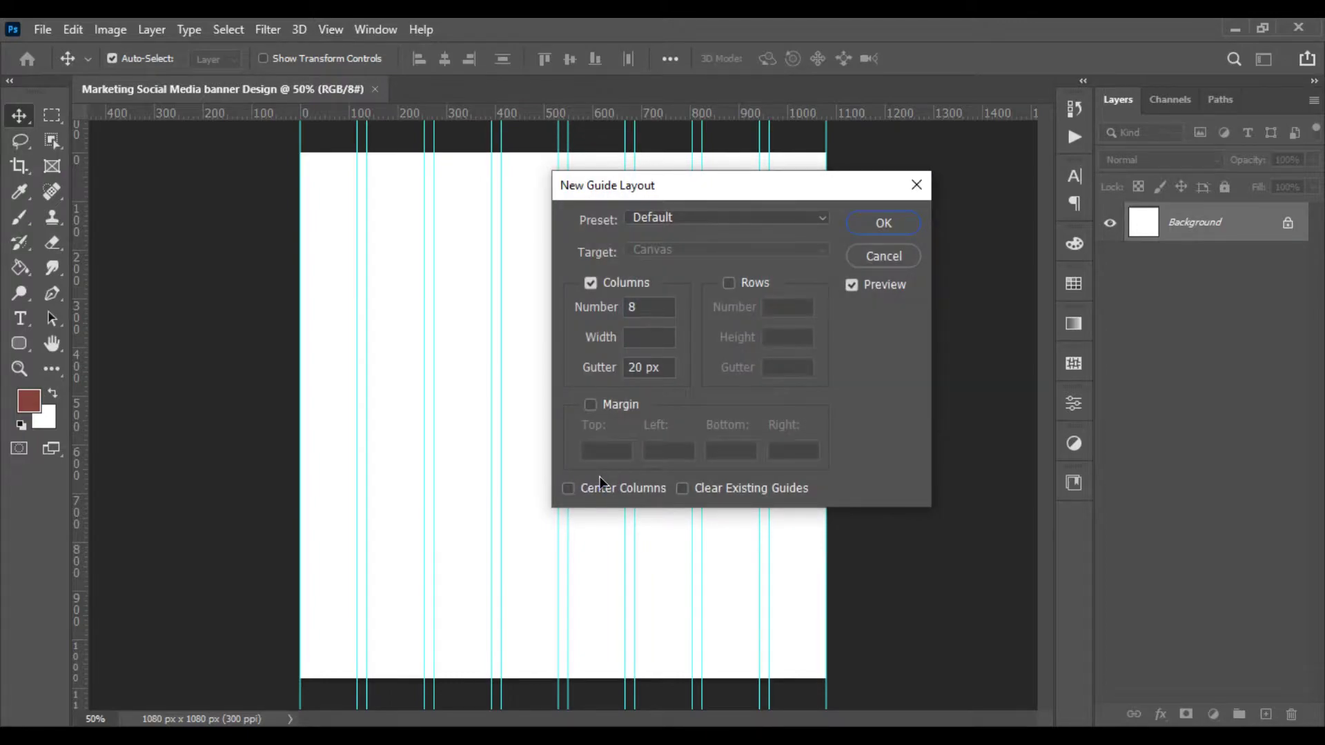
{"action": "left_click", "coordinate": [754, 284]}
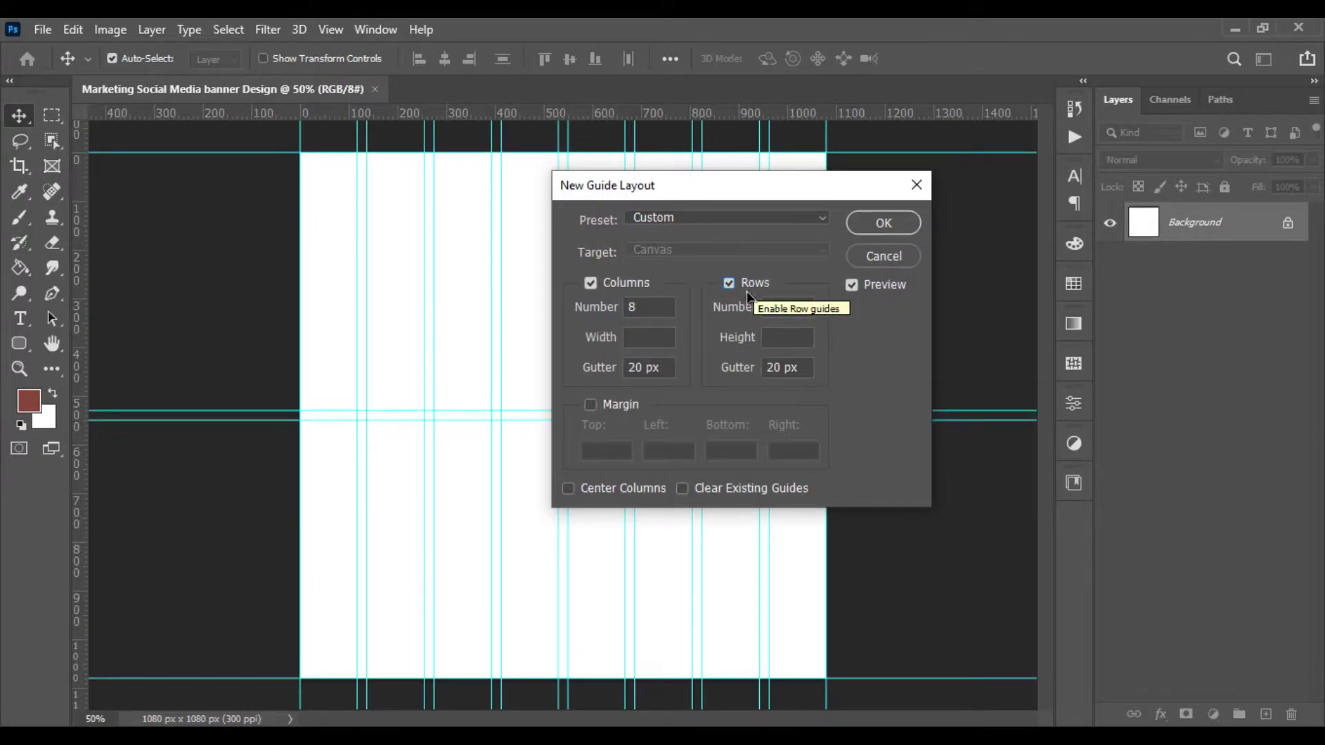
{"action": "left_click", "coordinate": [620, 495]}
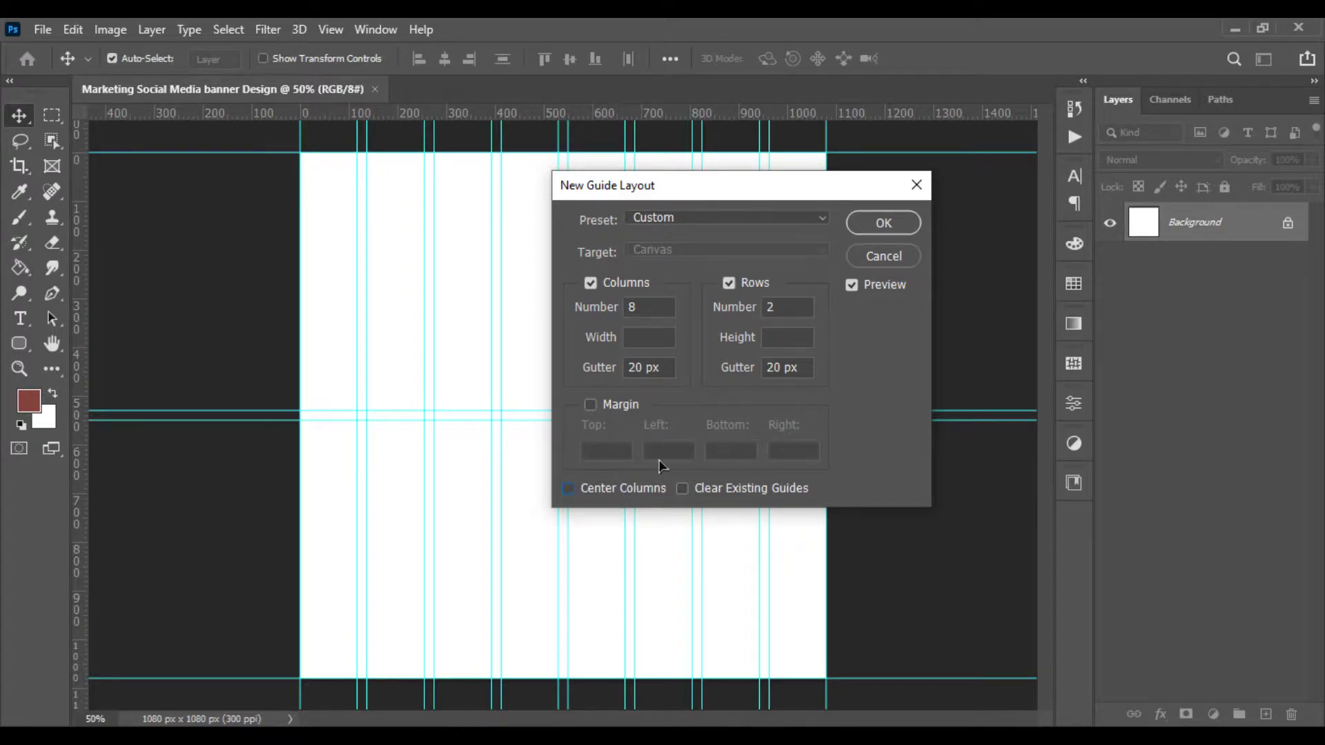
{"action": "left_click", "coordinate": [883, 222]}
{"action": "scroll", "coordinate": [682, 395], "scroll_direction": "down", "scroll_amount": 2}
{"action": "scroll", "coordinate": [683, 395], "scroll_direction": "up", "scroll_amount": 1}
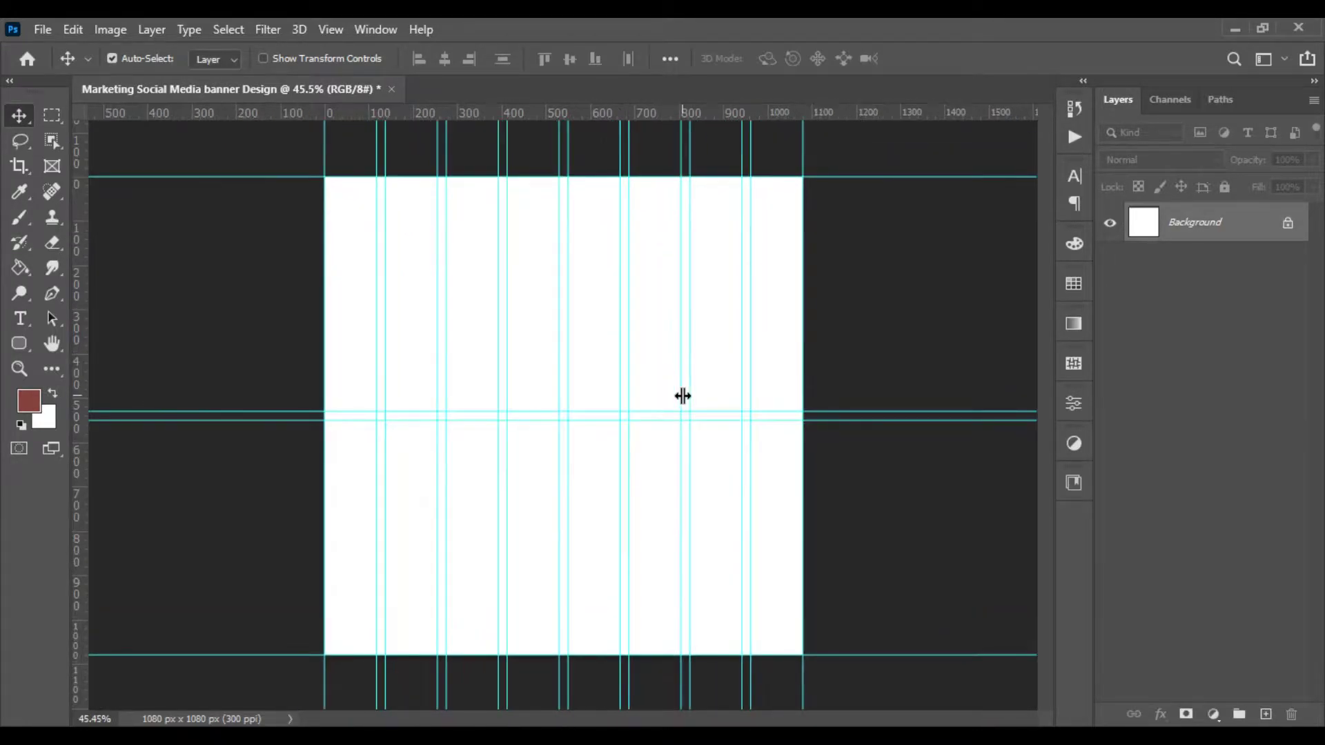
{"action": "key", "text": "ctrl+plus"}
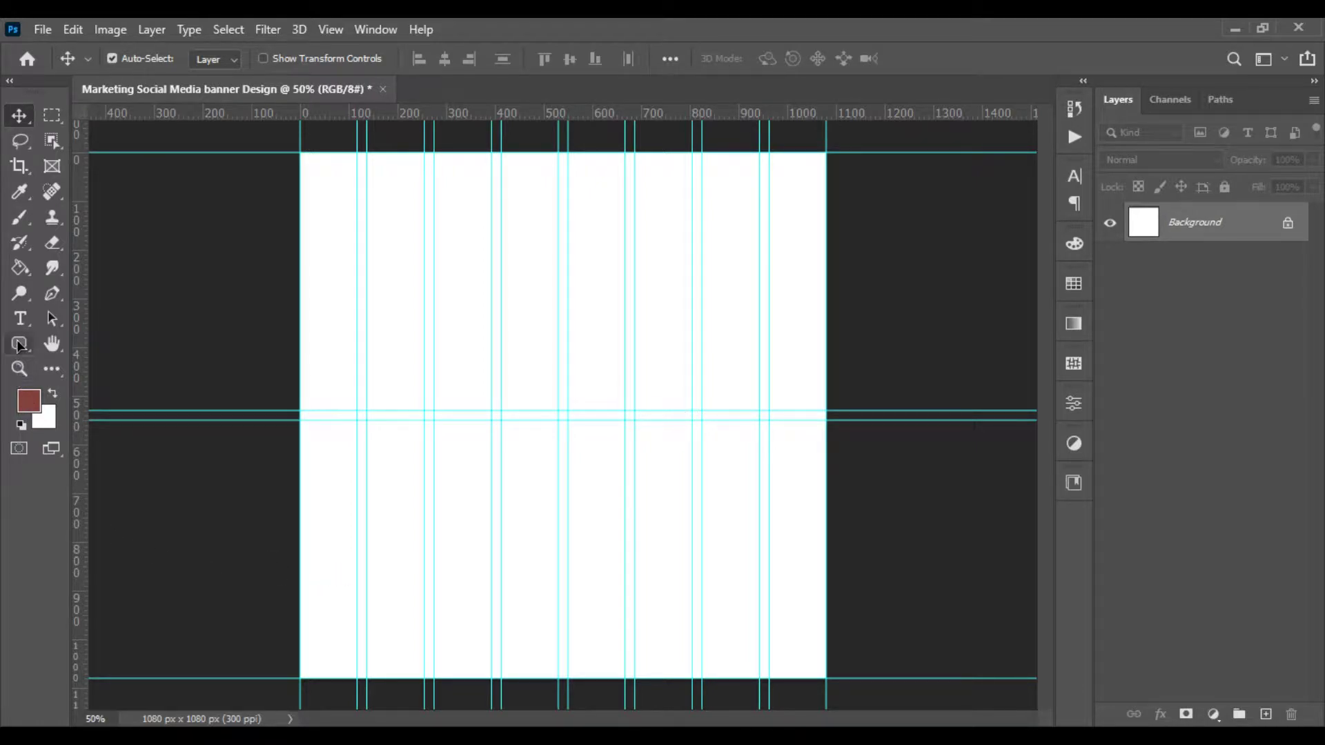
Draw a full-width, 248 px tall rectangle along the bottom with no stroke
{"action": "left_click_drag", "start_coordinate": [19, 343], "coordinate": [67, 348]}
{"action": "left_click", "coordinate": [67, 344]}
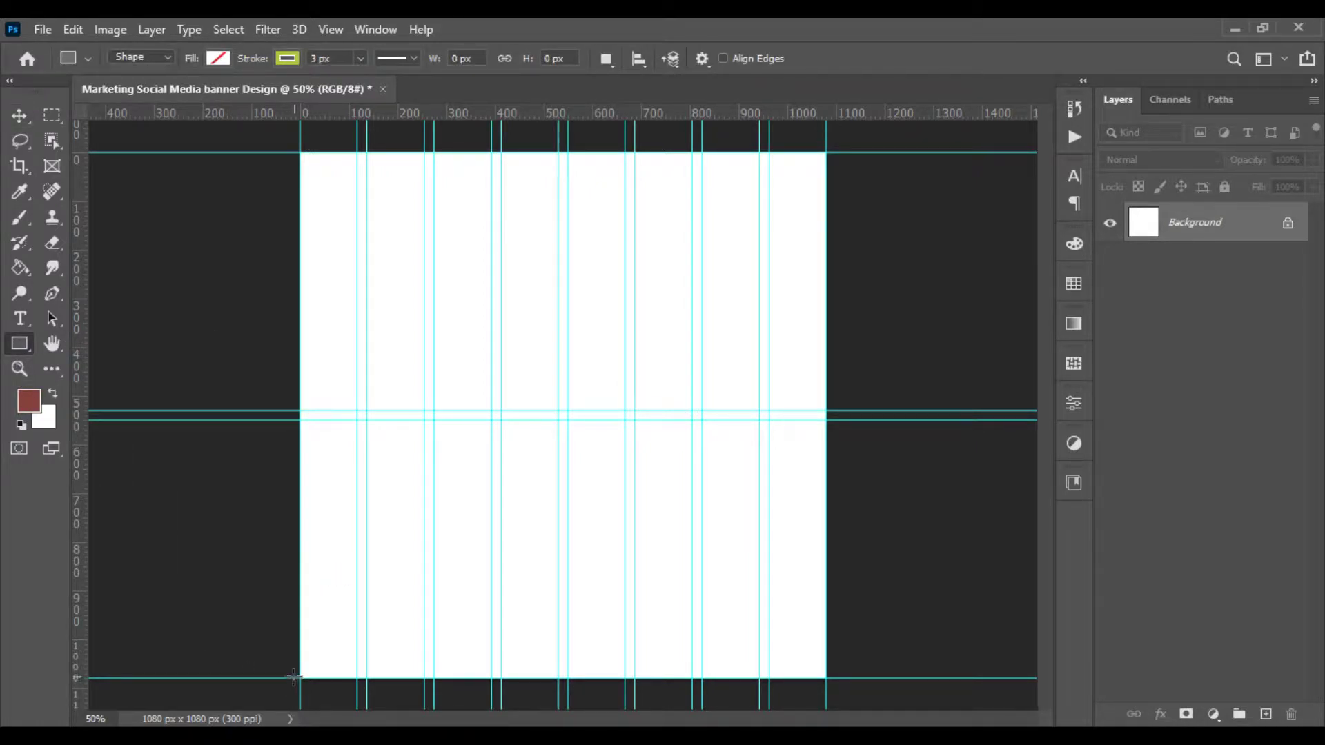
{"action": "left_click_drag", "start_coordinate": [301, 678], "coordinate": [826, 547]}
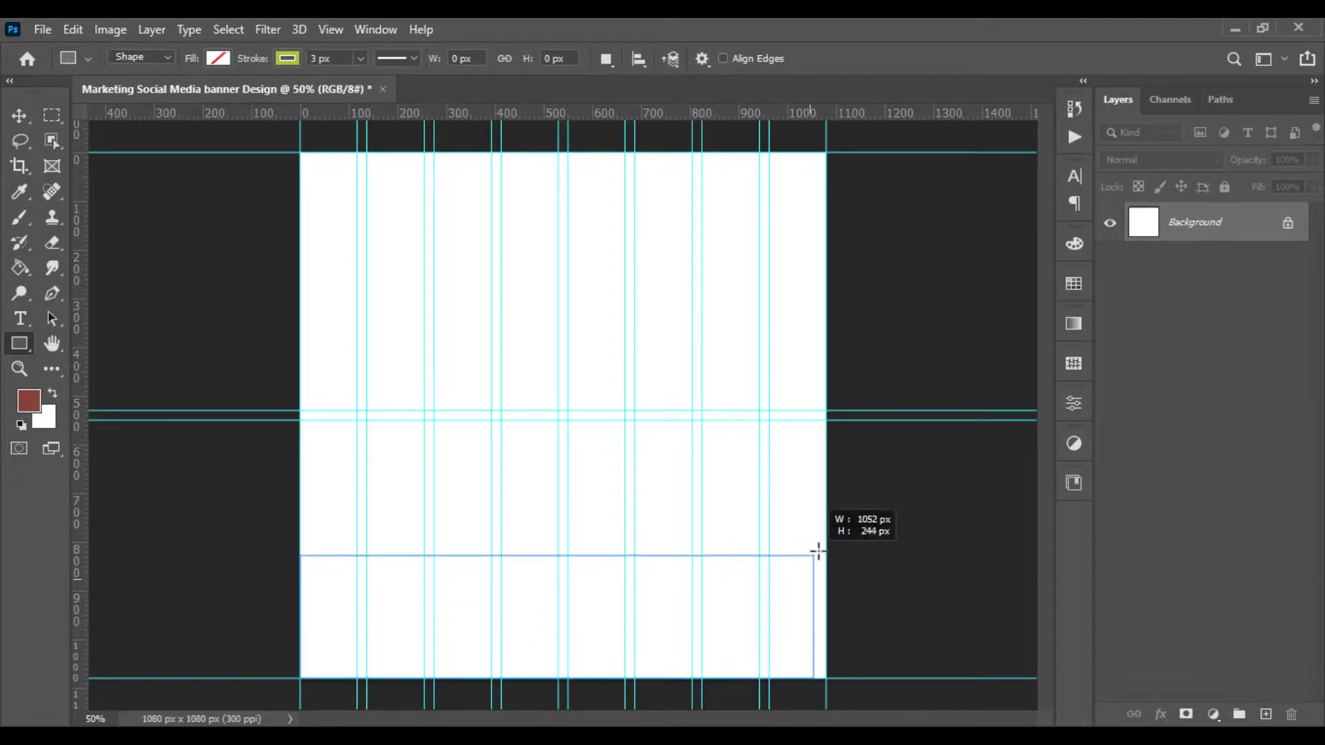
{"action": "left_click_drag", "start_coordinate": [826, 547], "coordinate": [826, 557]}
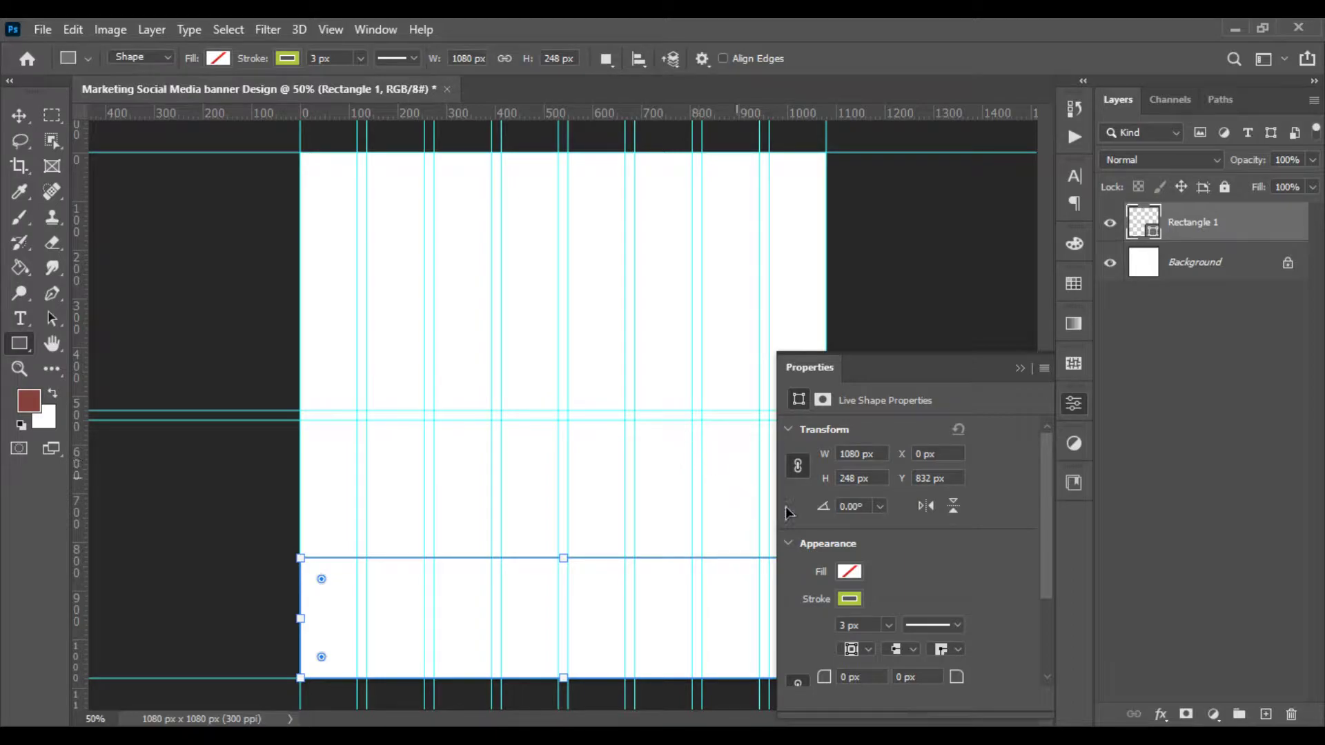
{"action": "left_click", "coordinate": [287, 58]}
{"action": "left_click", "coordinate": [173, 95]}
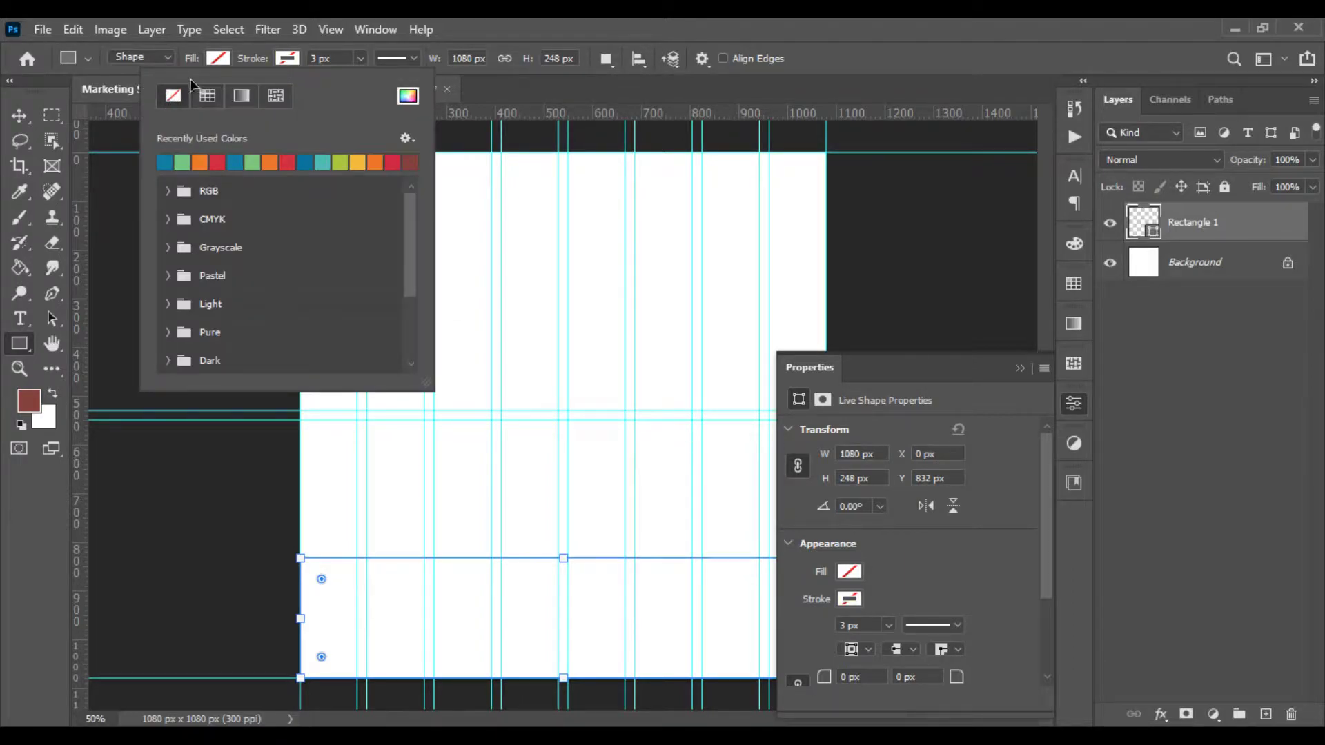
Pick PANTONE 267 C purple from the colour libraries for the fill
{"action": "left_click", "coordinate": [218, 60]}
{"action": "left_click", "coordinate": [218, 59]}
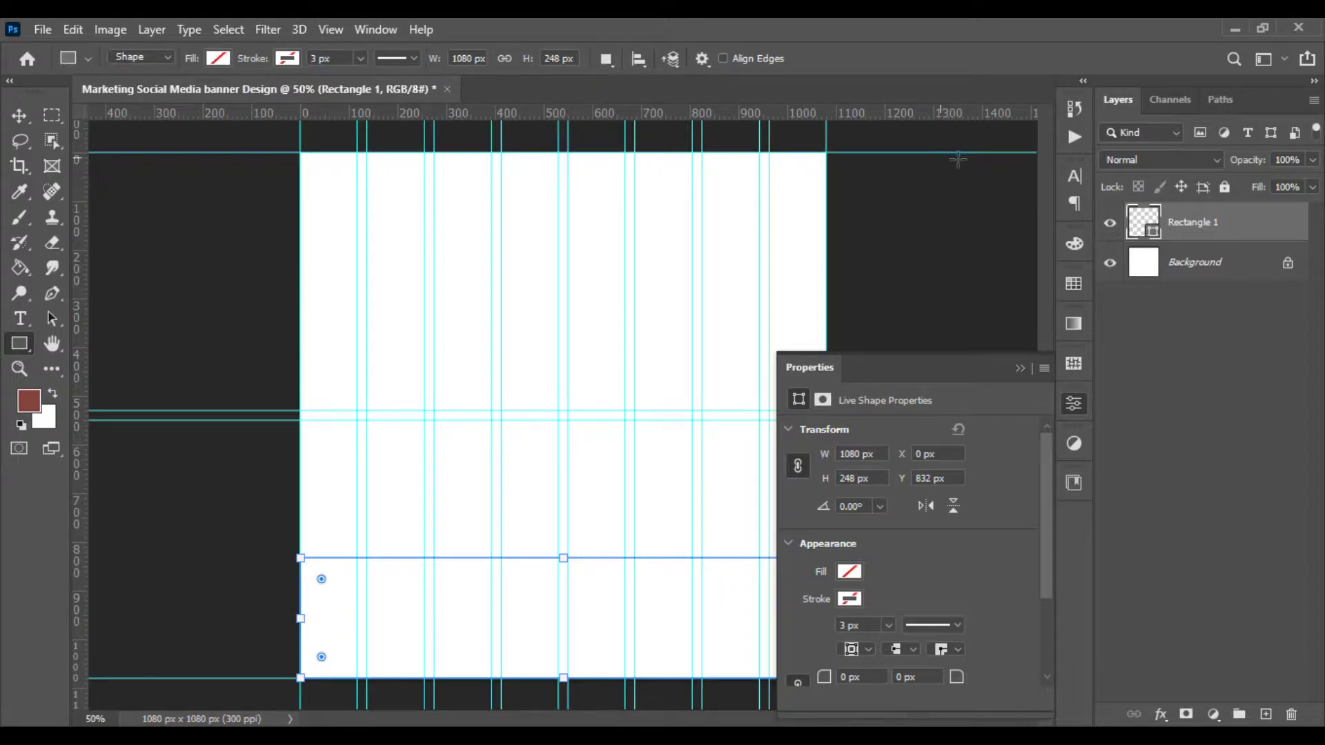
{"action": "double_click", "coordinate": [1139, 223]}
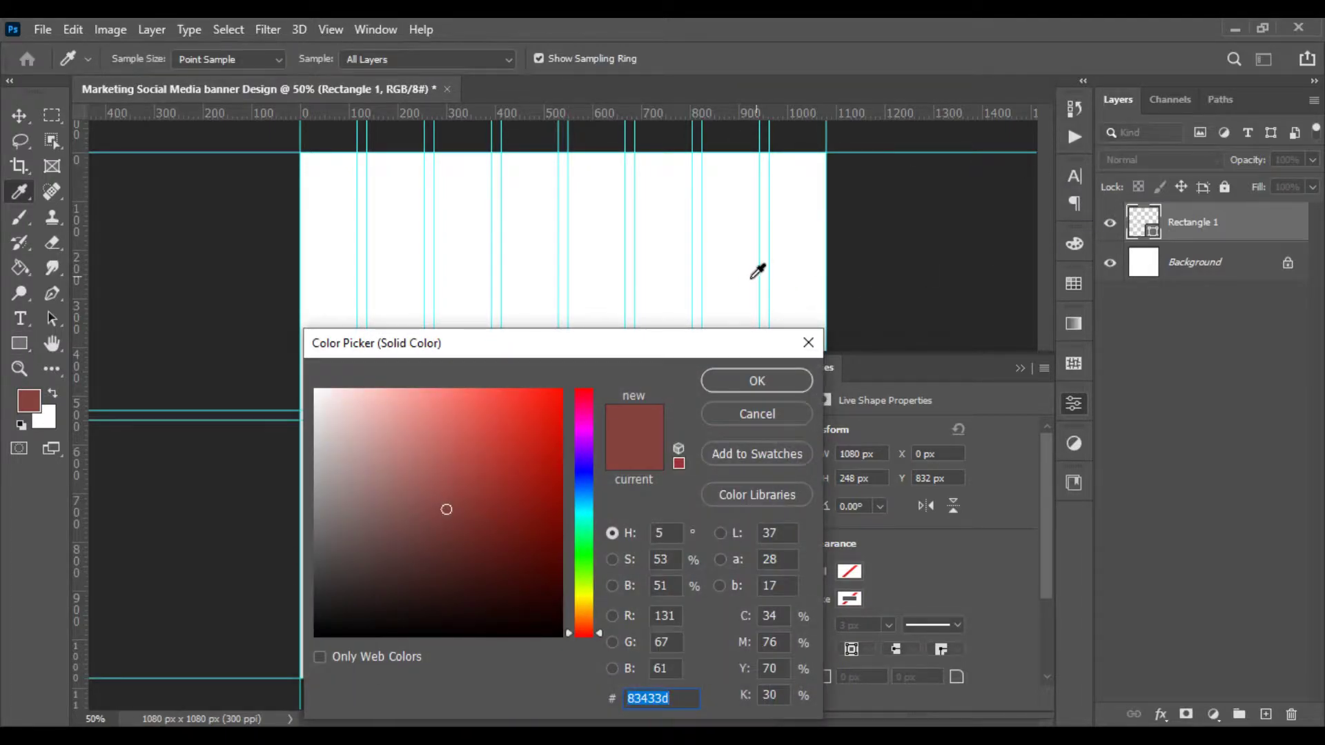
{"action": "left_click_drag", "start_coordinate": [698, 350], "coordinate": [1112, 222]}
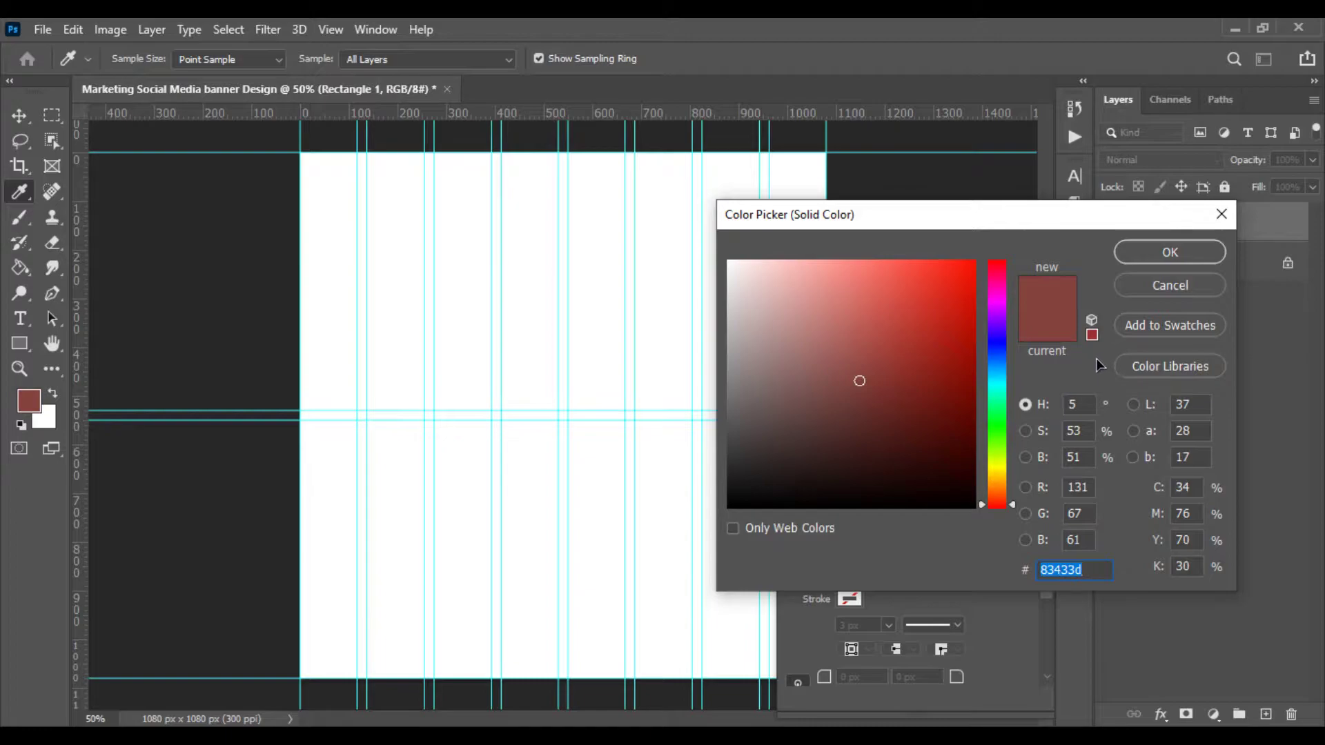
{"action": "left_click", "coordinate": [1124, 370]}
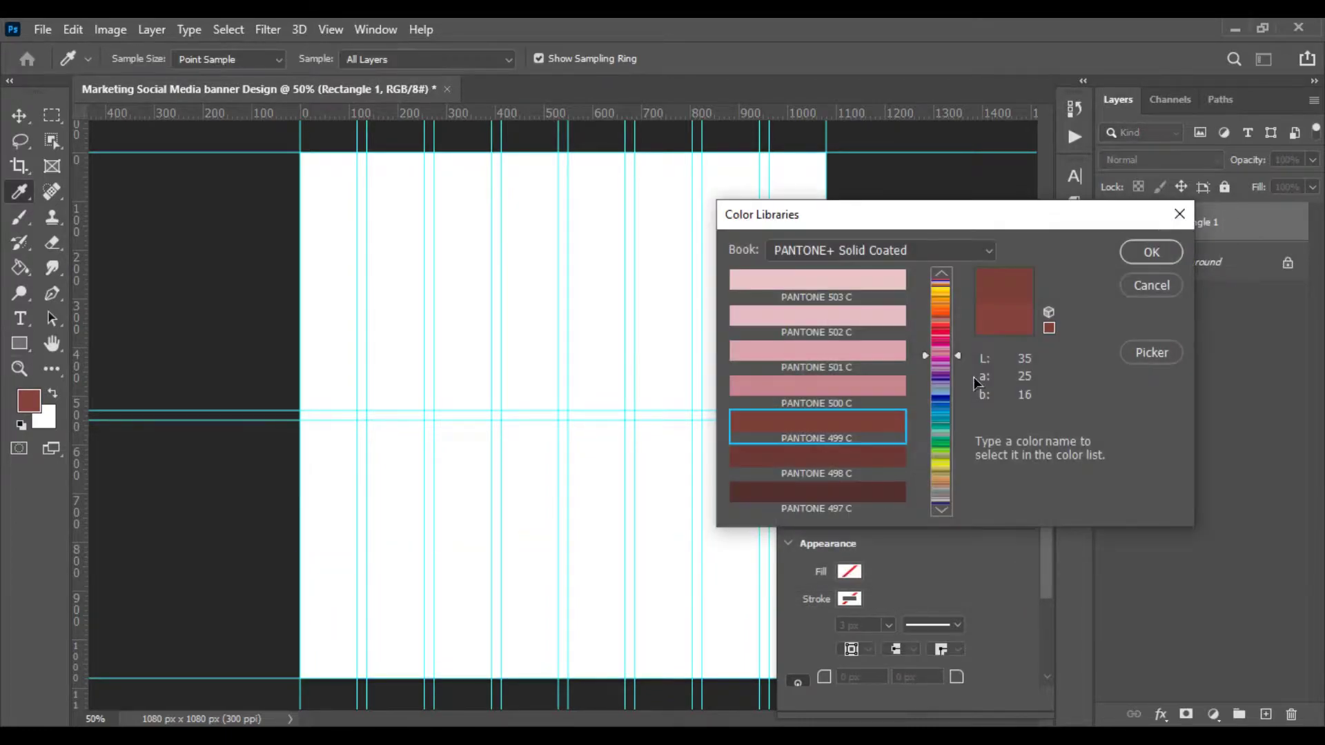
{"action": "left_click_drag", "start_coordinate": [948, 362], "coordinate": [947, 378]}
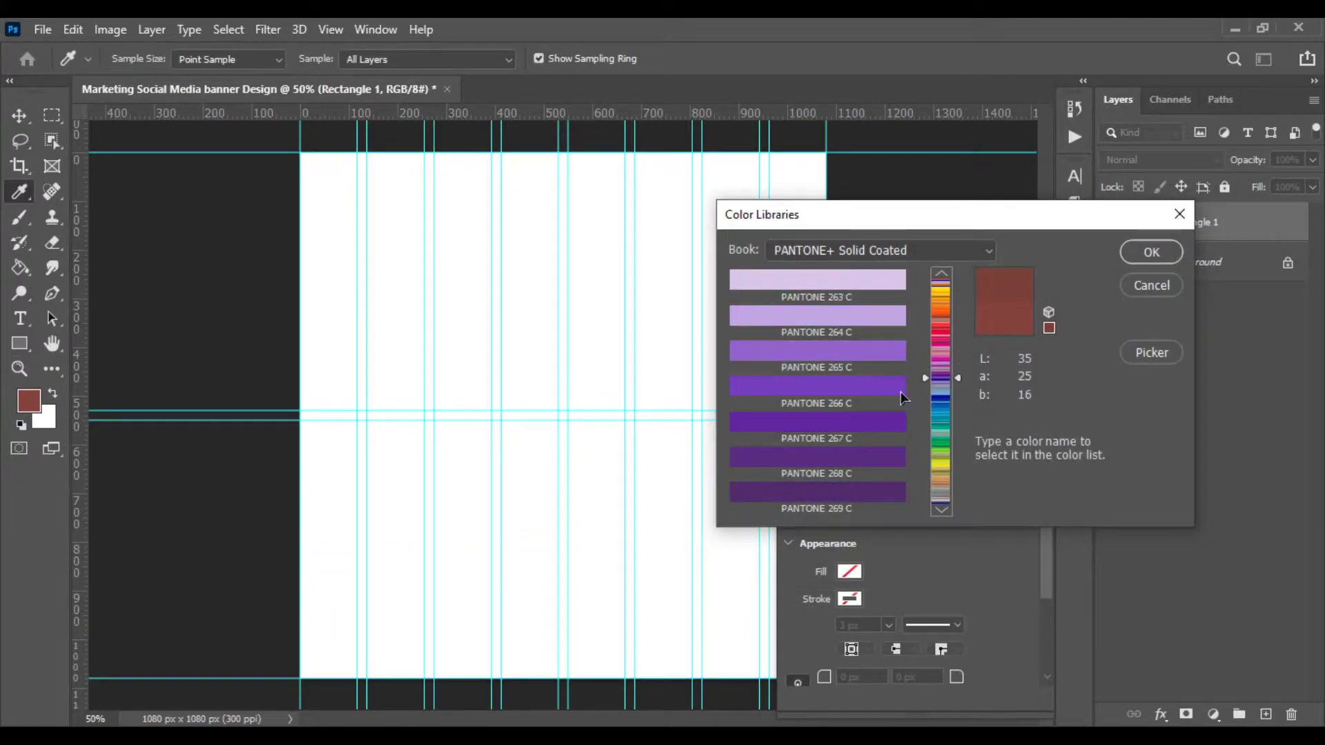
{"action": "left_click", "coordinate": [844, 421]}
{"action": "left_click", "coordinate": [1151, 252]}
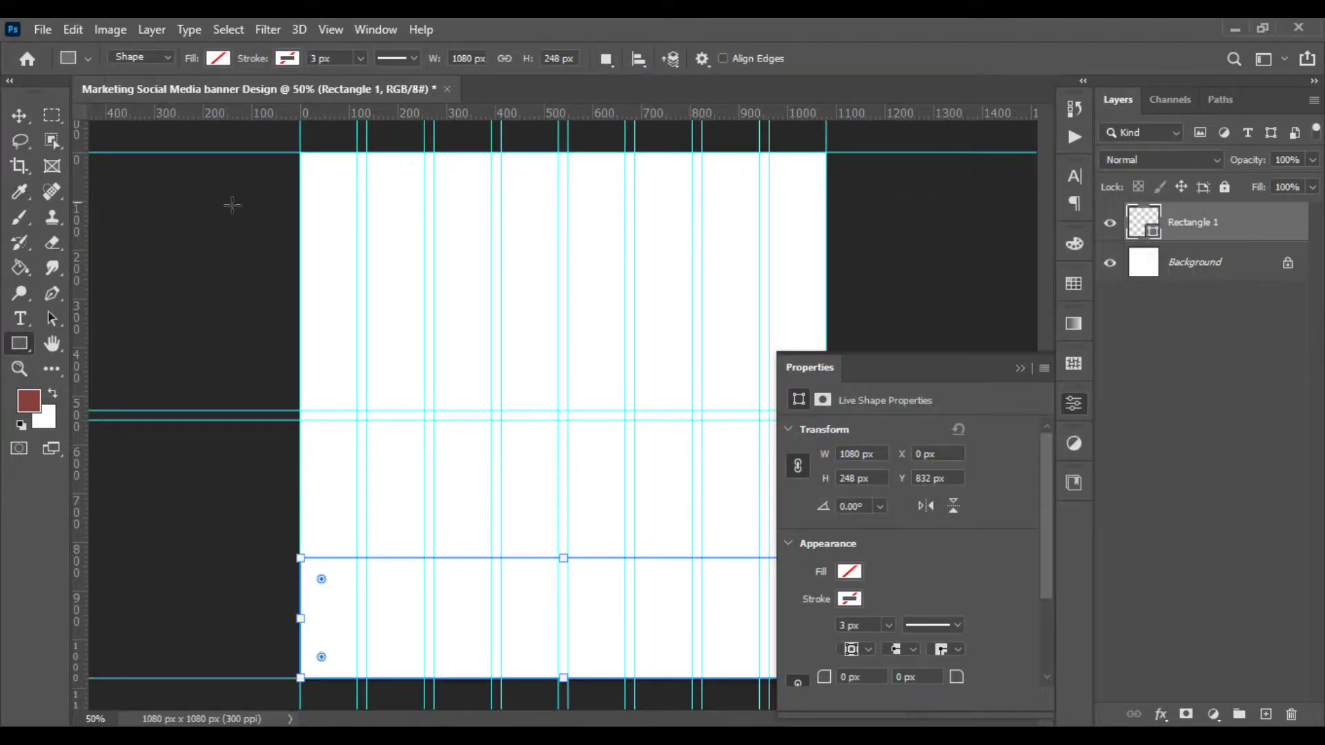
Fill the bottom rectangle with purple and deselect the layer
{"action": "left_click", "coordinate": [218, 58]}
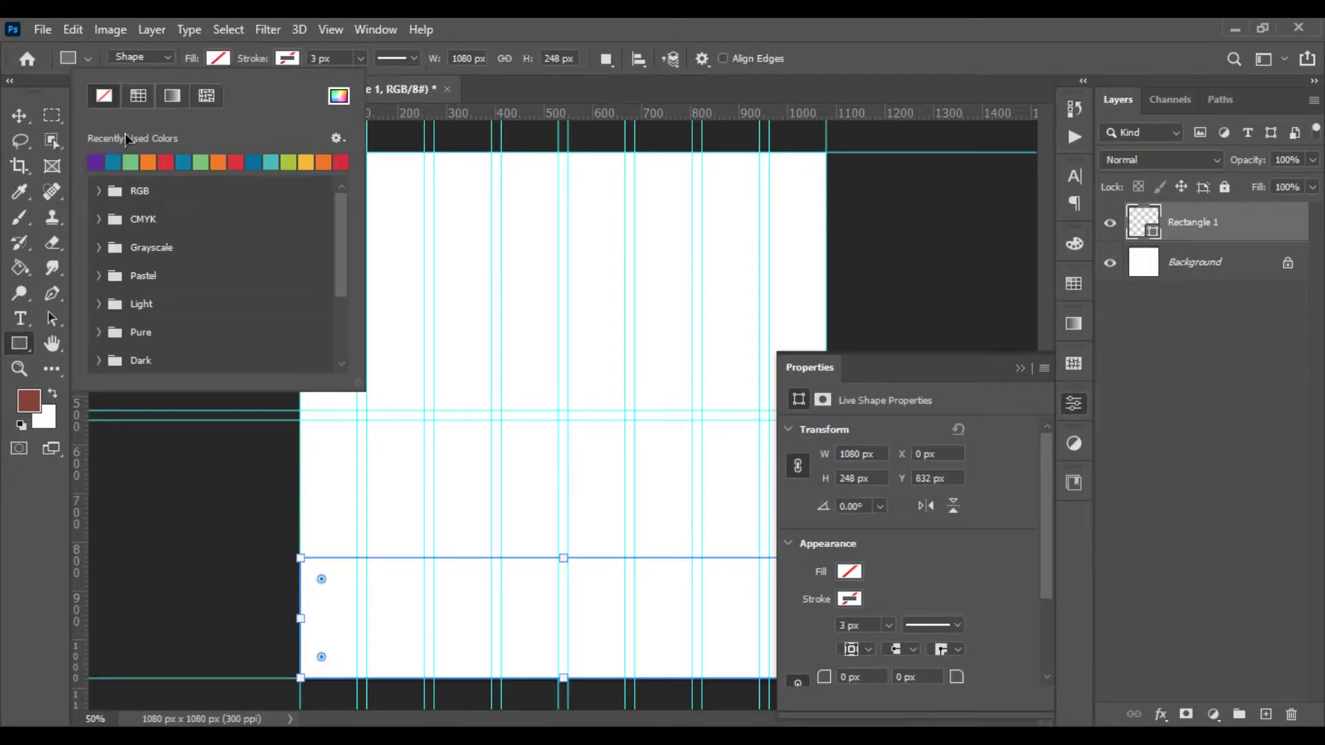
{"action": "left_click", "coordinate": [95, 162]}
{"action": "left_click", "coordinate": [20, 115]}
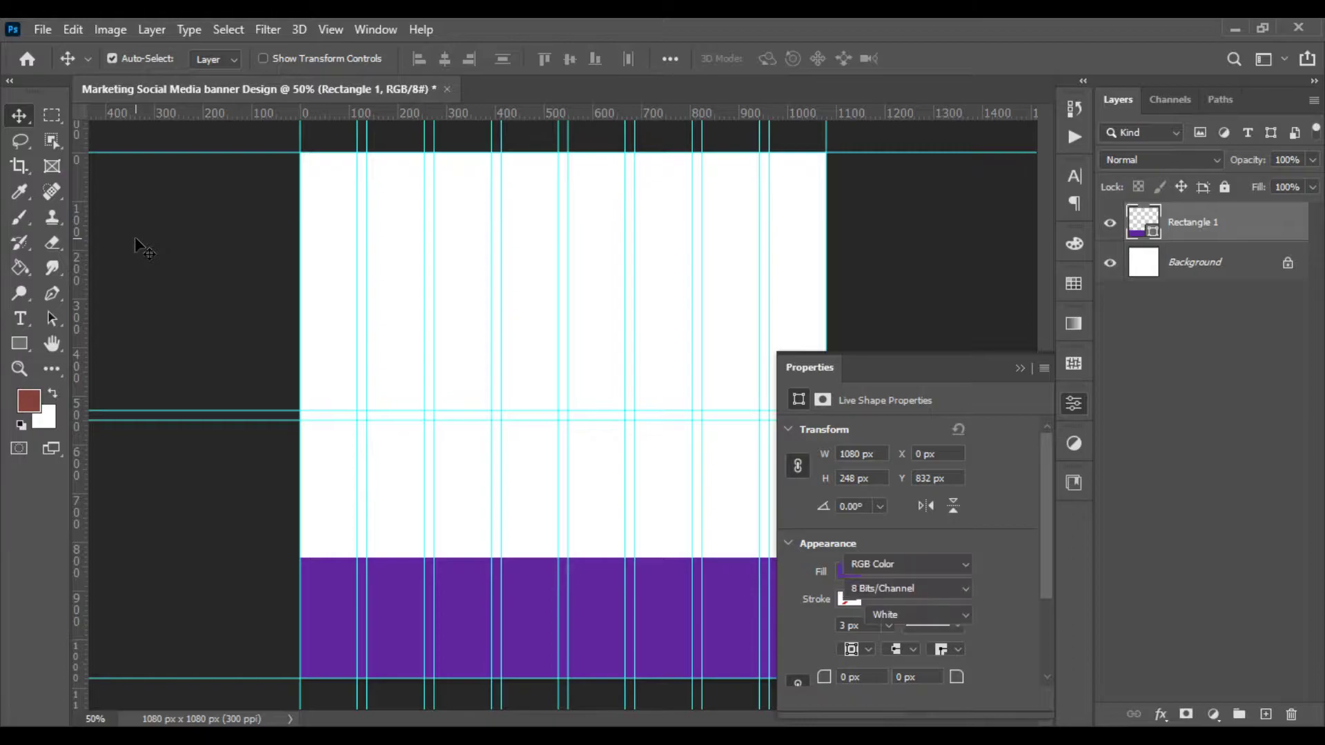
{"action": "left_click", "coordinate": [134, 237]}
{"action": "left_click", "coordinate": [1020, 368]}
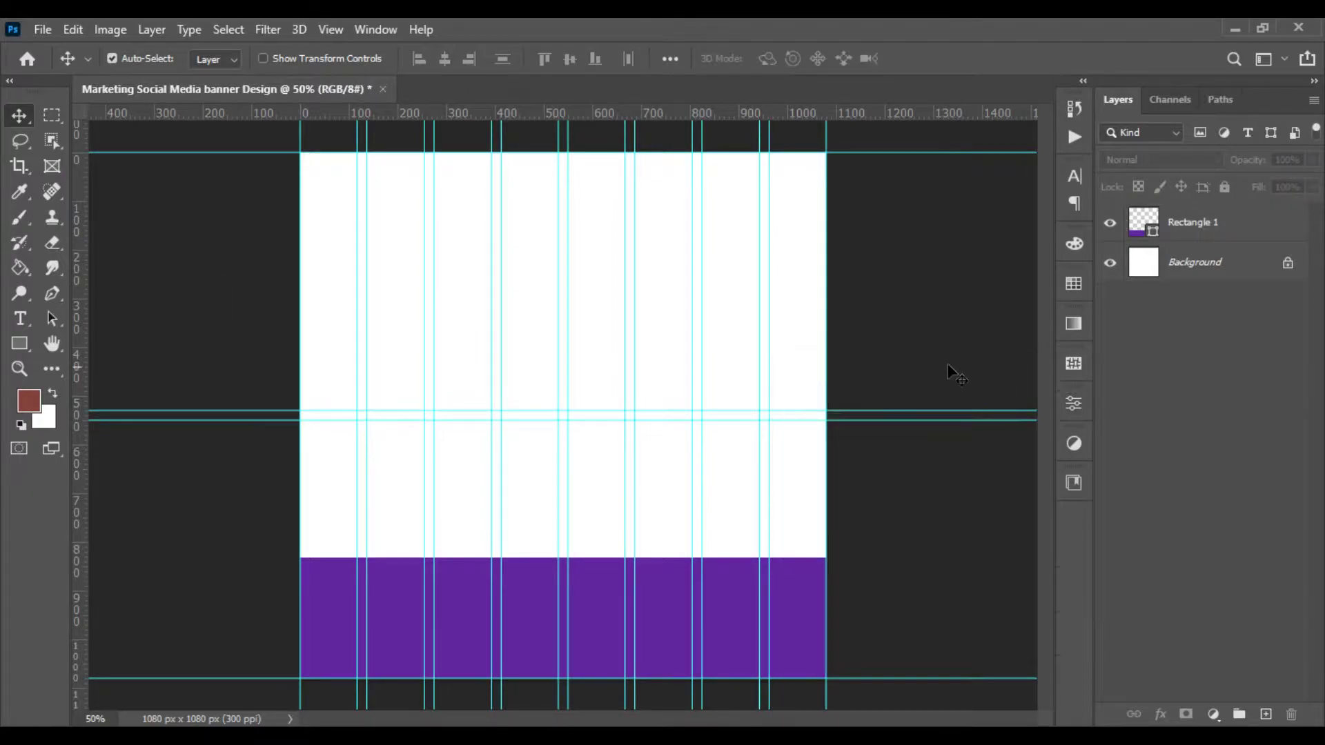
Draw a large circle at the top-left, filled purple with no outline
{"action": "left_click", "coordinate": [20, 343]}
{"action": "right_click", "coordinate": [19, 343]}
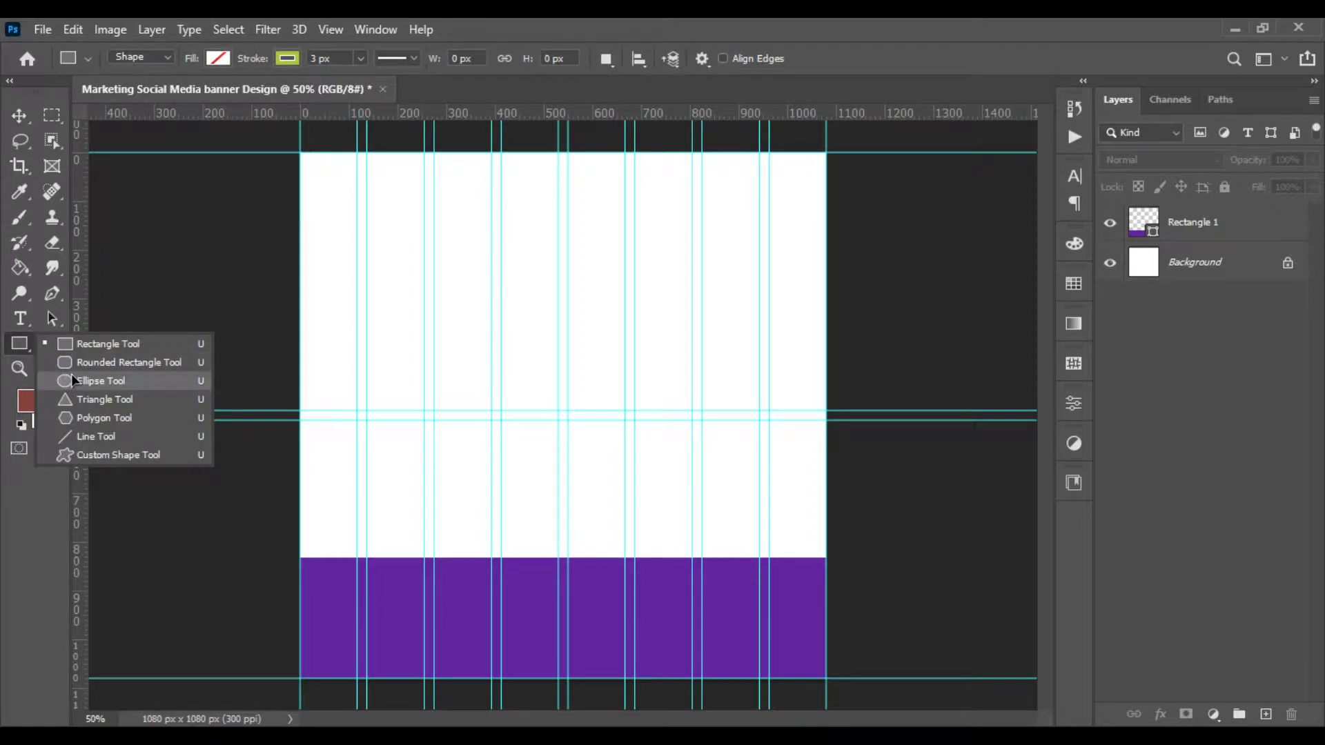
{"action": "left_click", "coordinate": [71, 378]}
{"action": "mouse_move", "coordinate": [183, 153]}
{"action": "left_mouse_down"}
{"action": "mouse_move", "coordinate": [631, 476]}
{"action": "mouse_move", "coordinate": [611, 468]}
{"action": "left_mouse_up"}
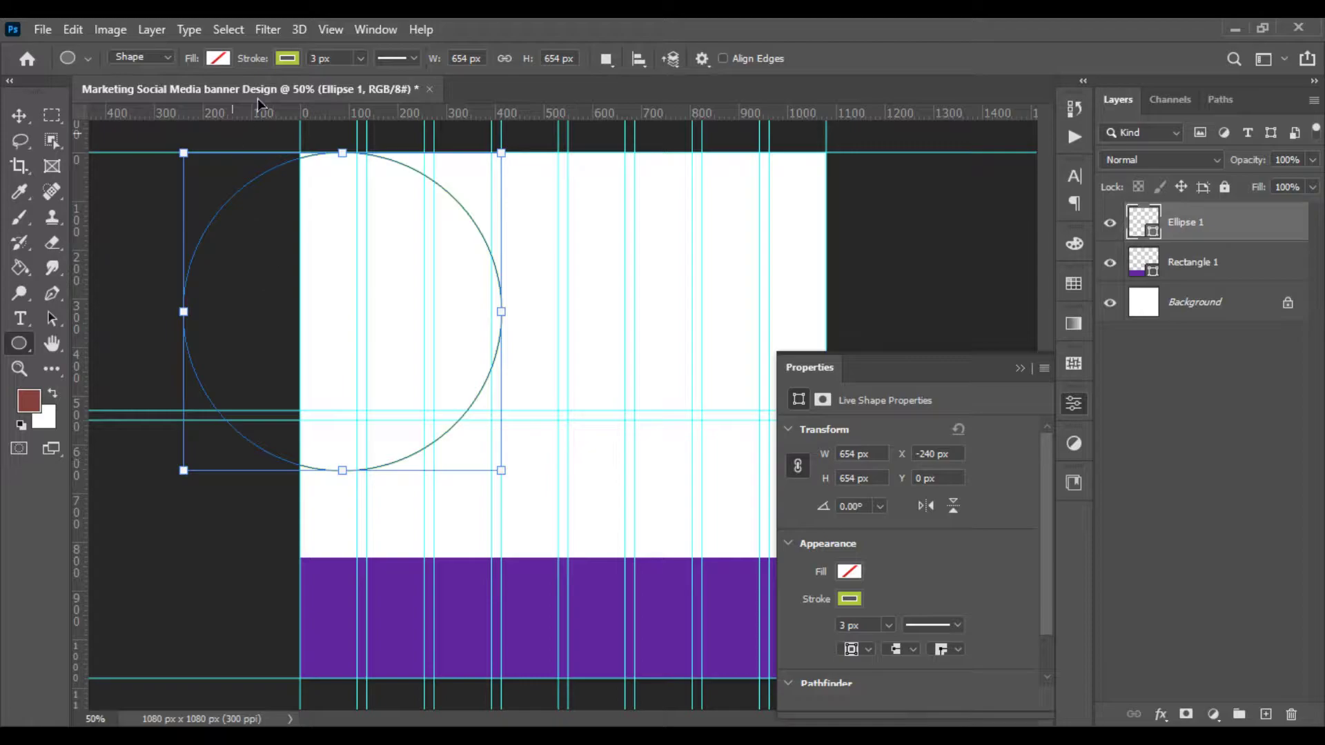
{"action": "left_click", "coordinate": [217, 60]}
{"action": "left_click", "coordinate": [174, 100]}
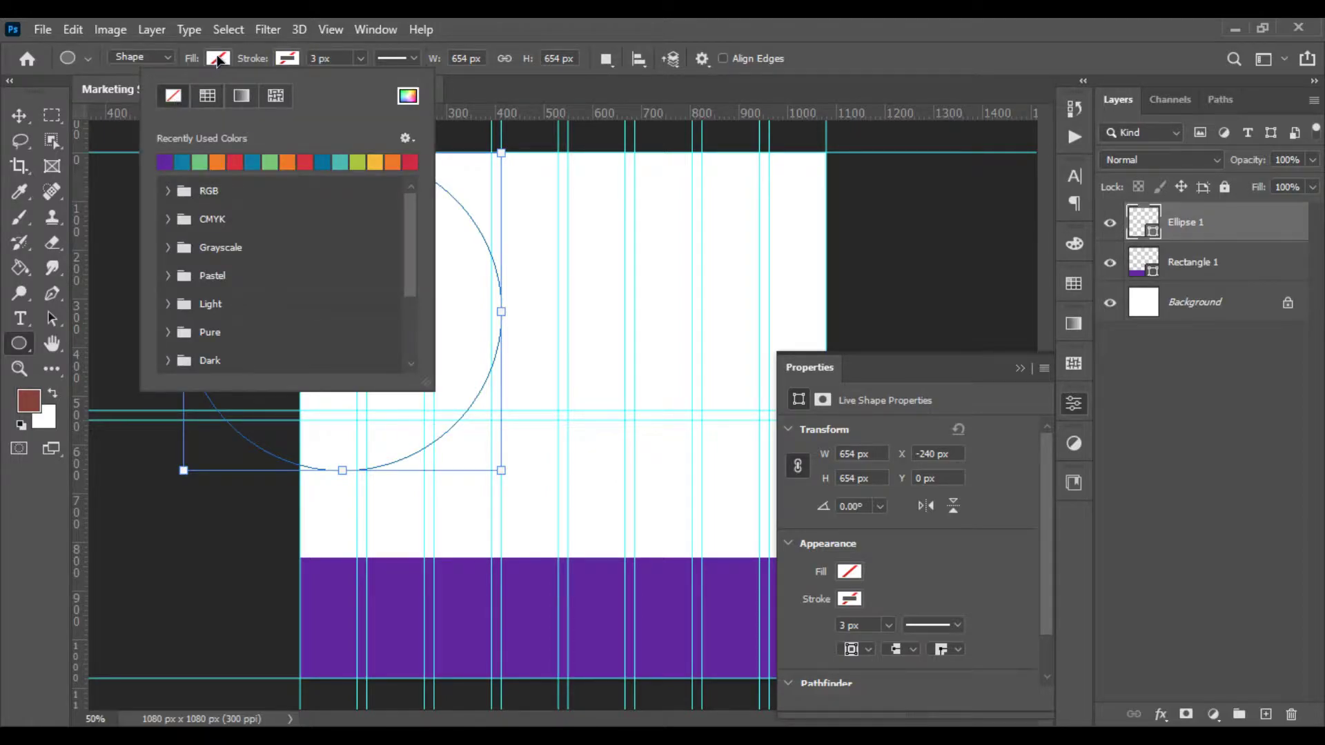
{"action": "left_click", "coordinate": [105, 161]}
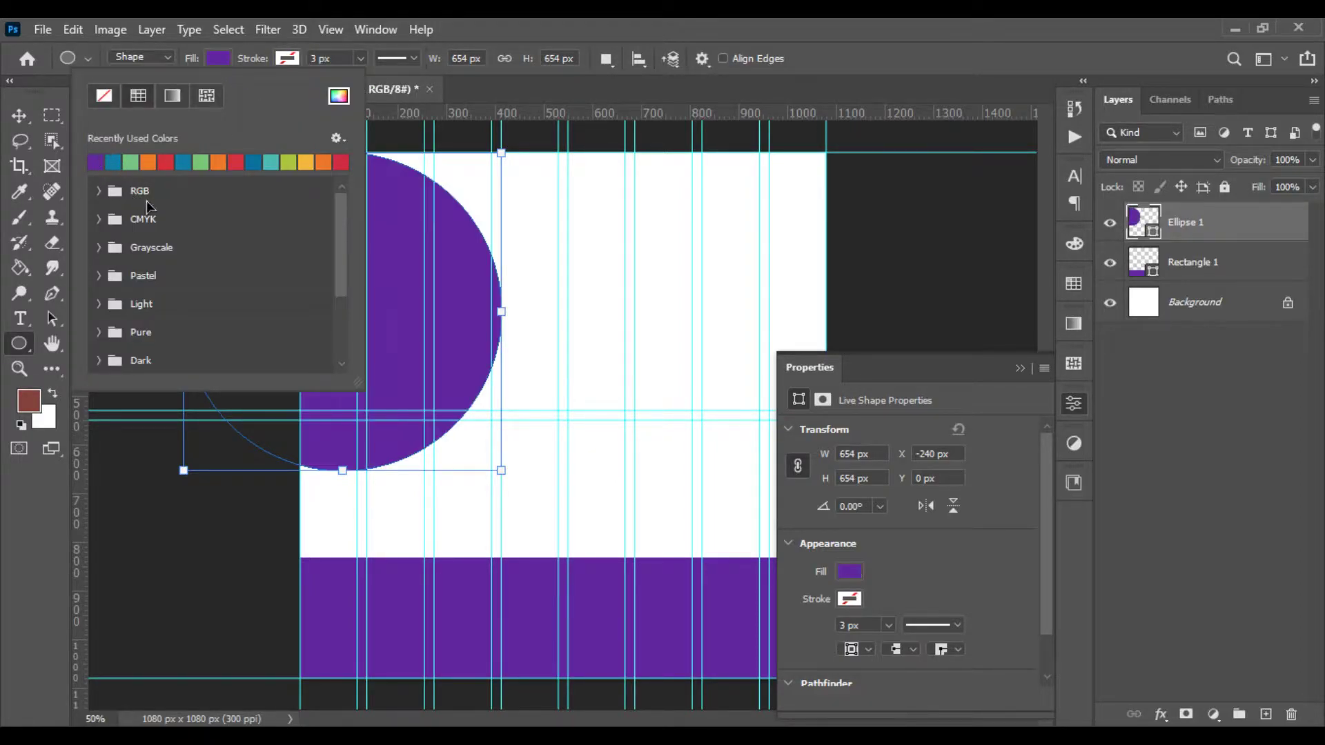
{"action": "key", "text": "Return"}
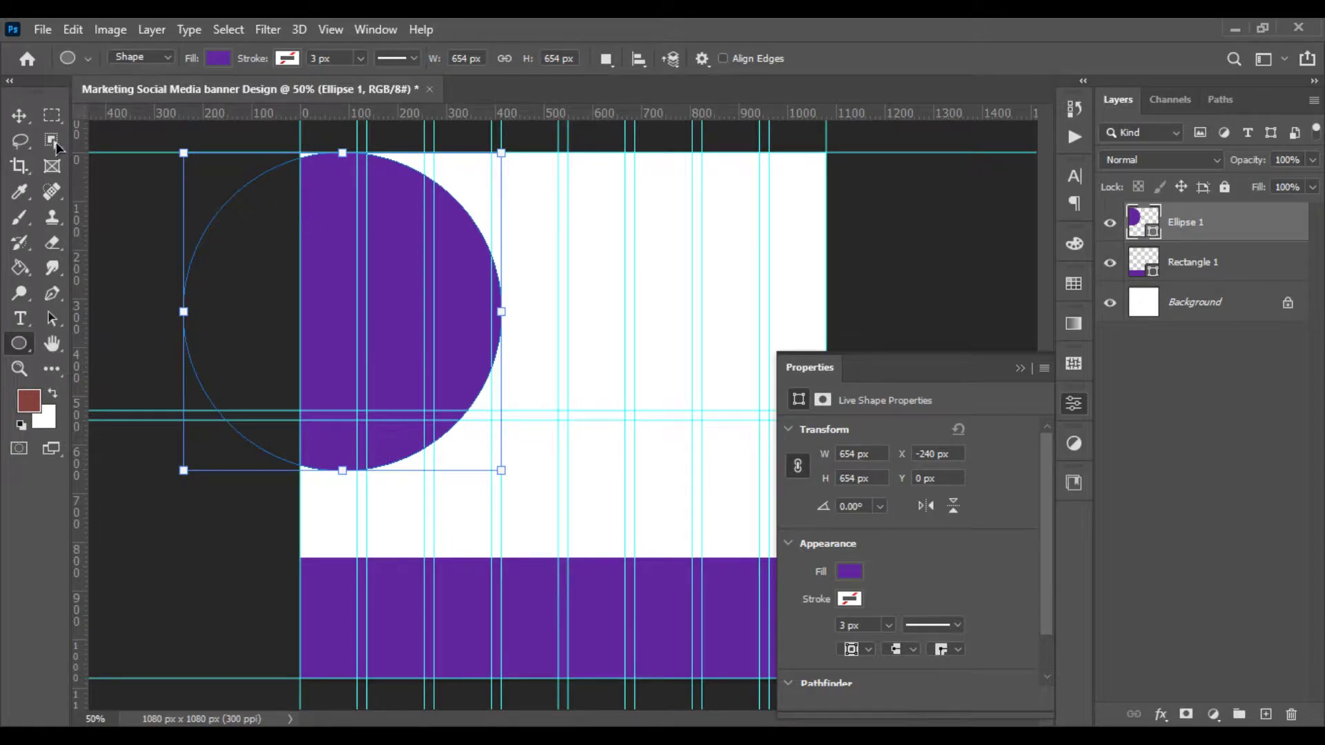
Move the purple circle up past the top edge of the canvas
{"action": "key", "text": "v"}
{"action": "left_click_drag", "start_coordinate": [331, 246], "coordinate": [366, 90]}
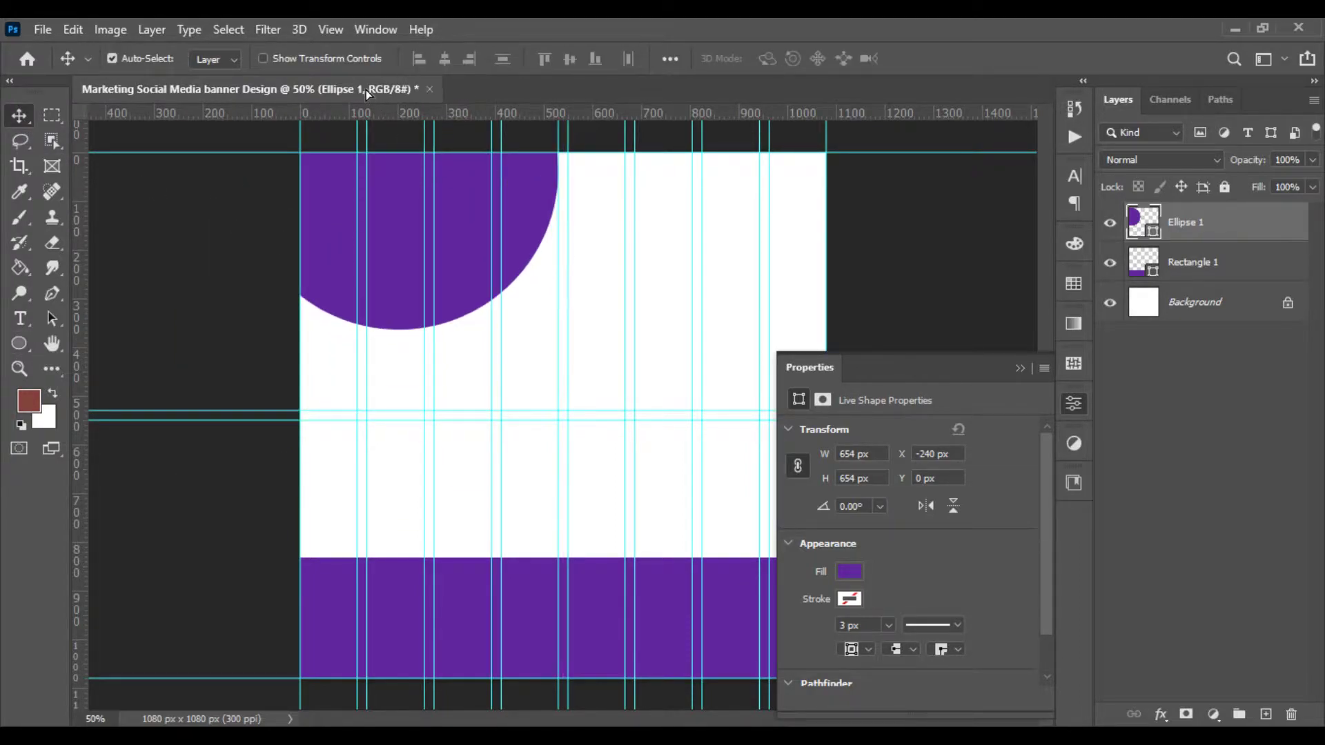
{"action": "scroll", "coordinate": [482, 305], "scroll_direction": "down", "scroll_amount": 3}
{"action": "left_click_drag", "start_coordinate": [481, 308], "coordinate": [481, 327]}
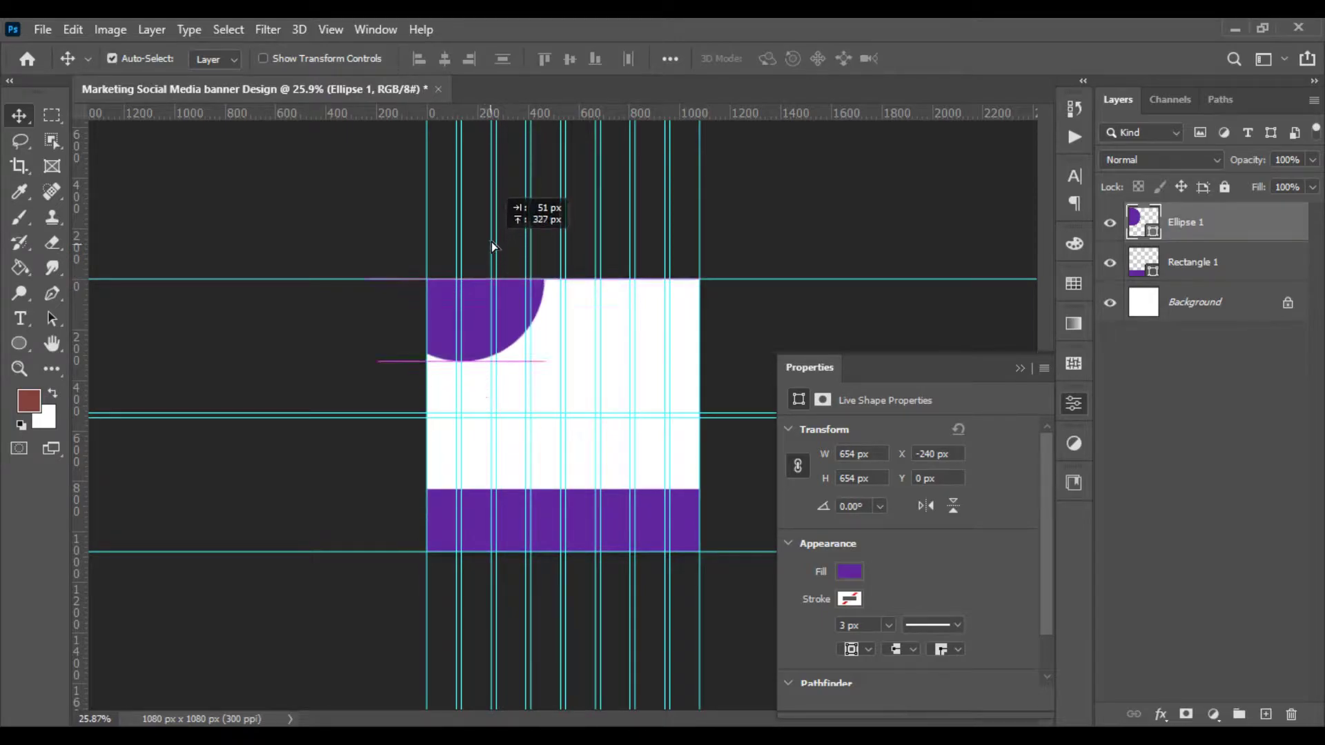
{"action": "left_click_drag", "start_coordinate": [481, 328], "coordinate": [521, 245]}
{"action": "scroll", "coordinate": [523, 299], "scroll_direction": "up", "scroll_amount": 1}
{"action": "scroll", "coordinate": [525, 304], "scroll_direction": "up", "scroll_amount": 2}
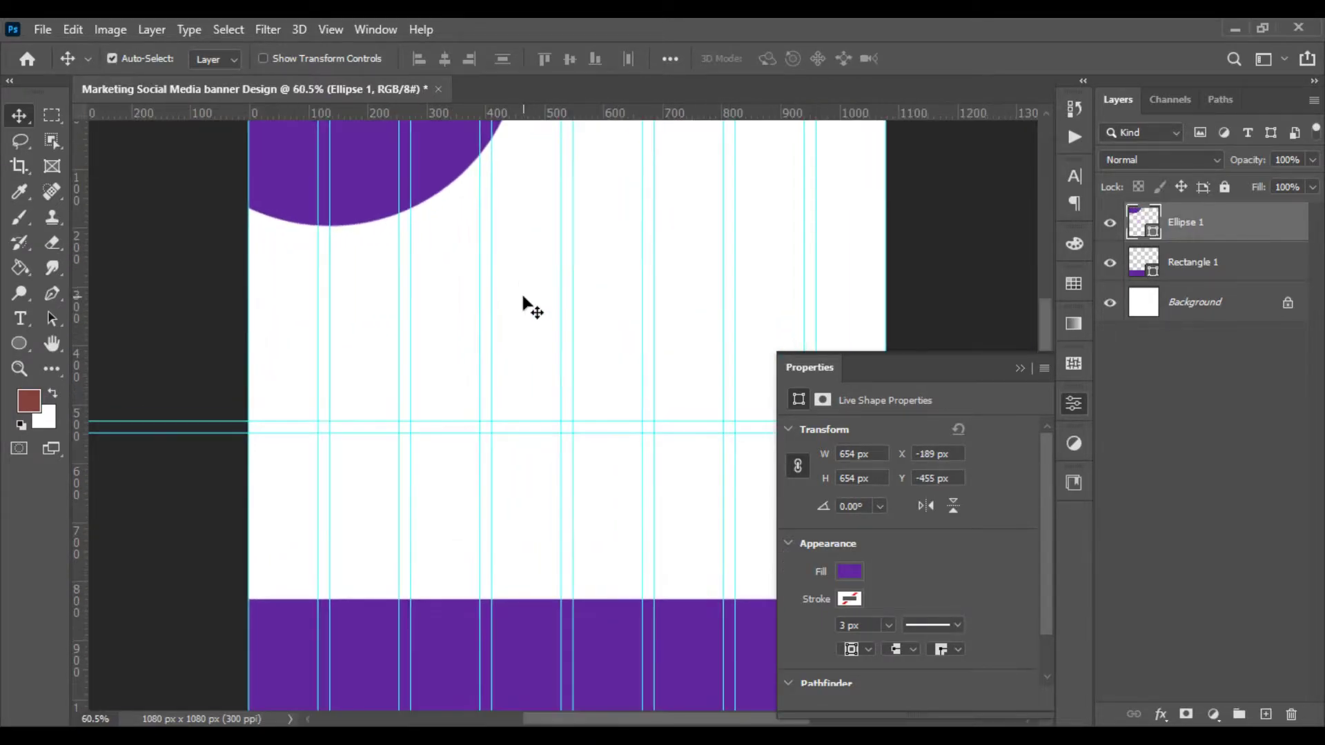
{"action": "scroll", "coordinate": [511, 305], "scroll_direction": "down", "scroll_amount": 1}
Scale the purple circle to 165% and shift it up and right
{"action": "key", "text": "ctrl+t"}
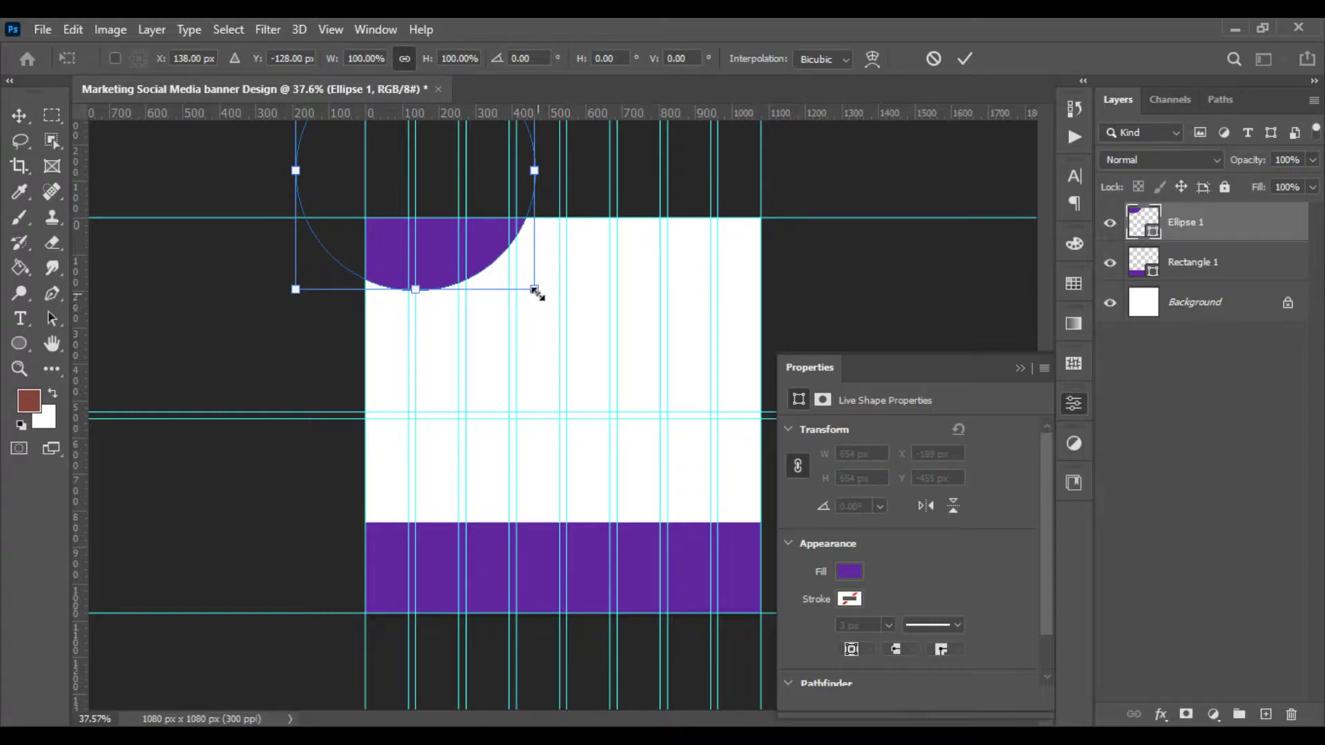
{"action": "left_click_drag", "start_coordinate": [530, 291], "coordinate": [612, 368]}
{"action": "left_click_drag", "start_coordinate": [539, 329], "coordinate": [550, 241]}
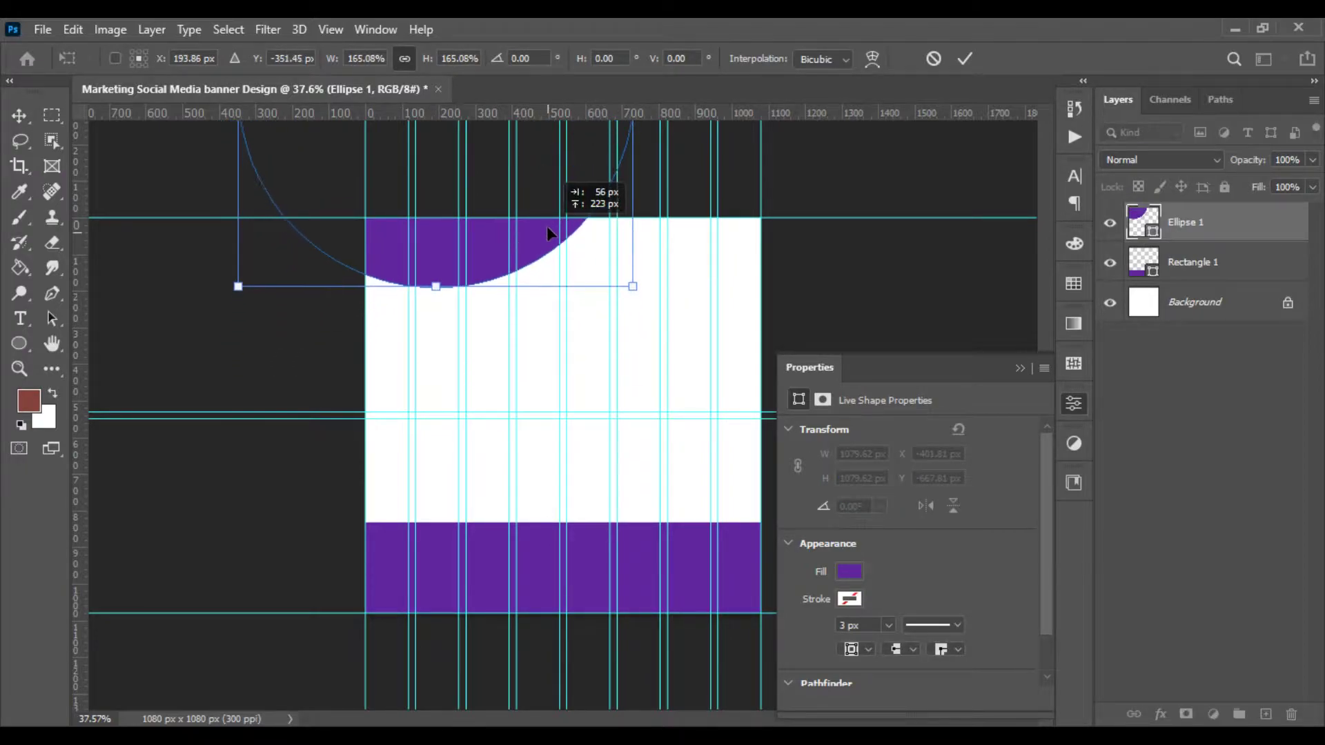
{"action": "key", "text": "Return"}
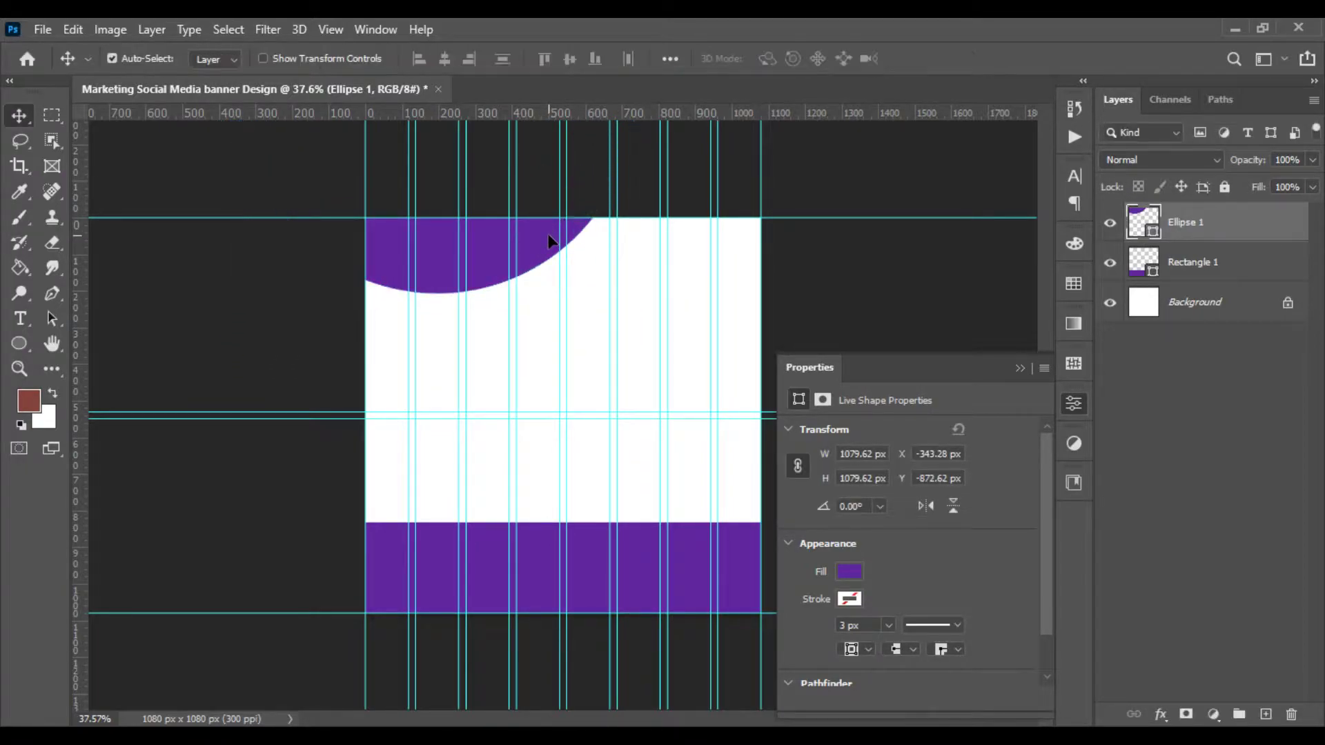
{"action": "scroll", "coordinate": [556, 317], "scroll_direction": "up", "scroll_amount": 1}
{"action": "scroll", "coordinate": [518, 321], "scroll_direction": "up", "scroll_amount": 1}
{"action": "scroll", "coordinate": [423, 352], "scroll_direction": "up", "scroll_amount": 1}
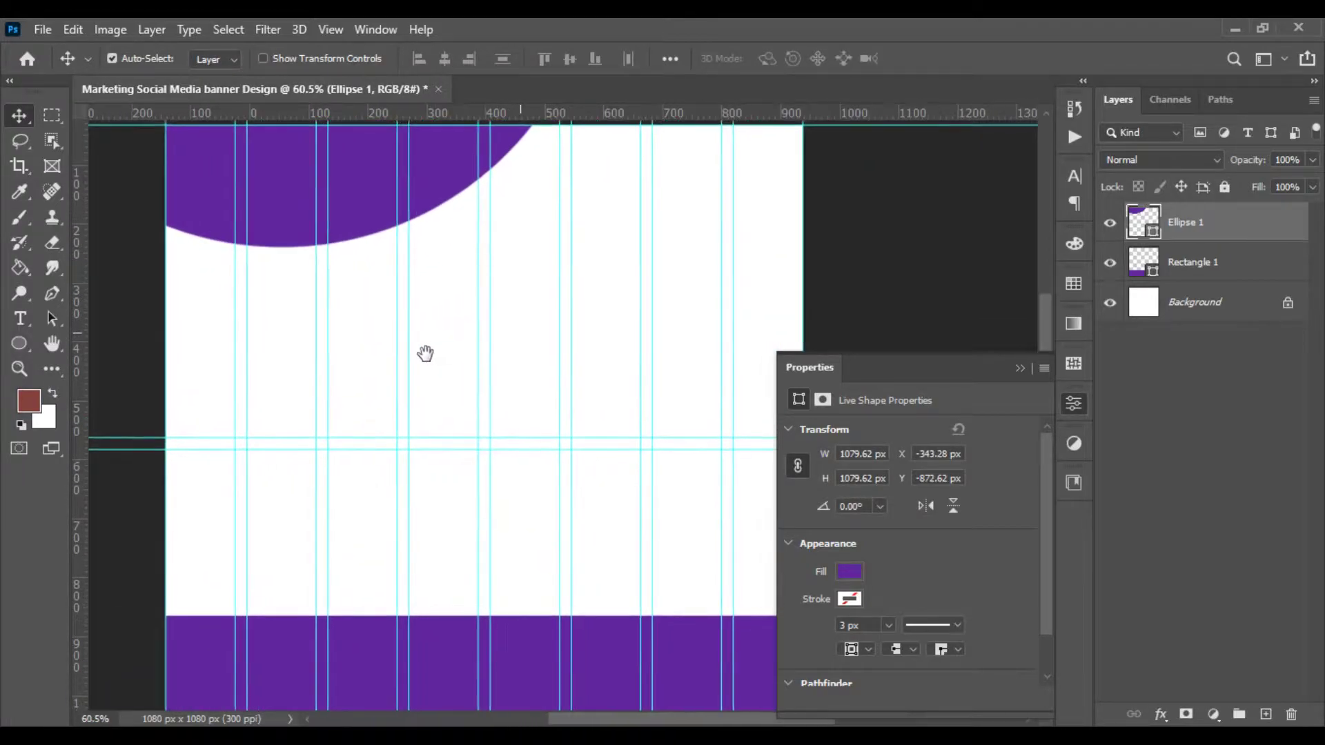
{"action": "scroll", "coordinate": [343, 340], "scroll_direction": "down", "scroll_amount": 2}
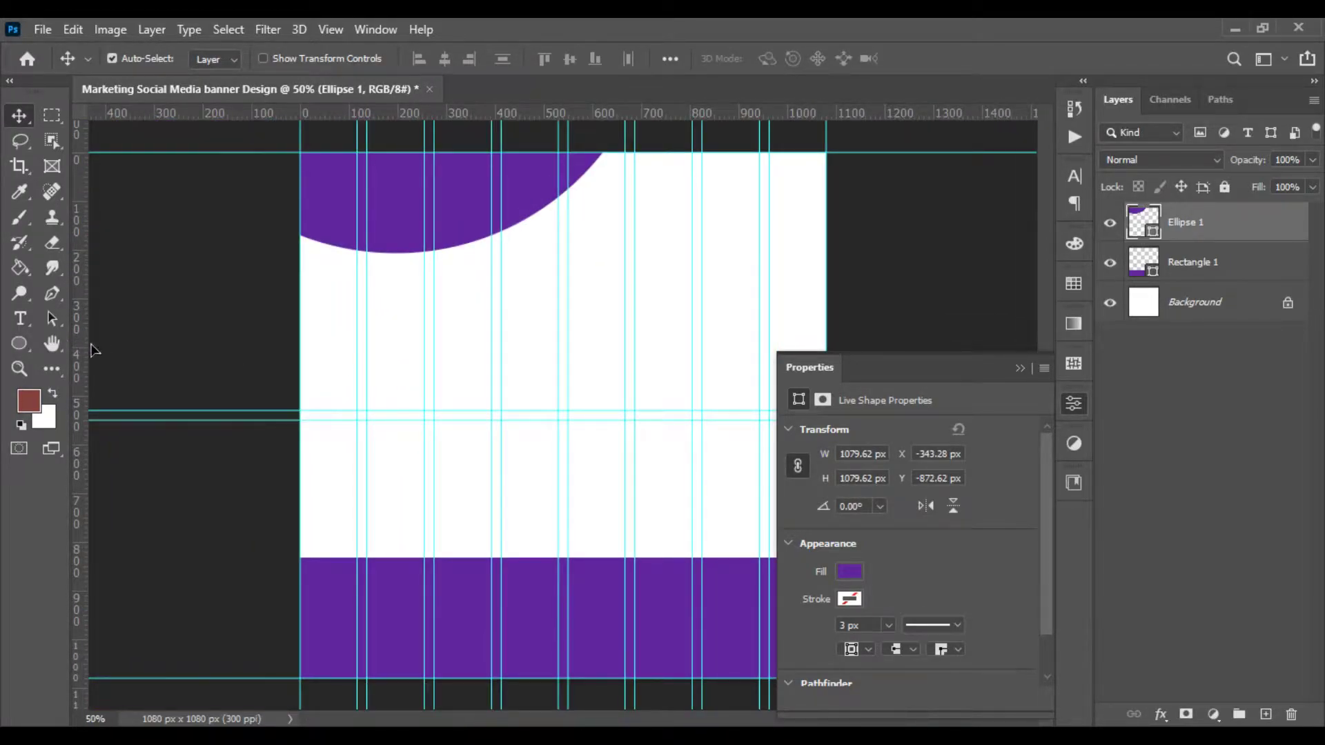
{"action": "scroll", "coordinate": [89, 352], "scroll_direction": "down", "scroll_amount": 1}
{"action": "scroll", "coordinate": [100, 366], "scroll_direction": "up", "scroll_amount": 1}
Draw a new circle mid-banner, filled green with no outline
{"action": "key", "text": "u"}
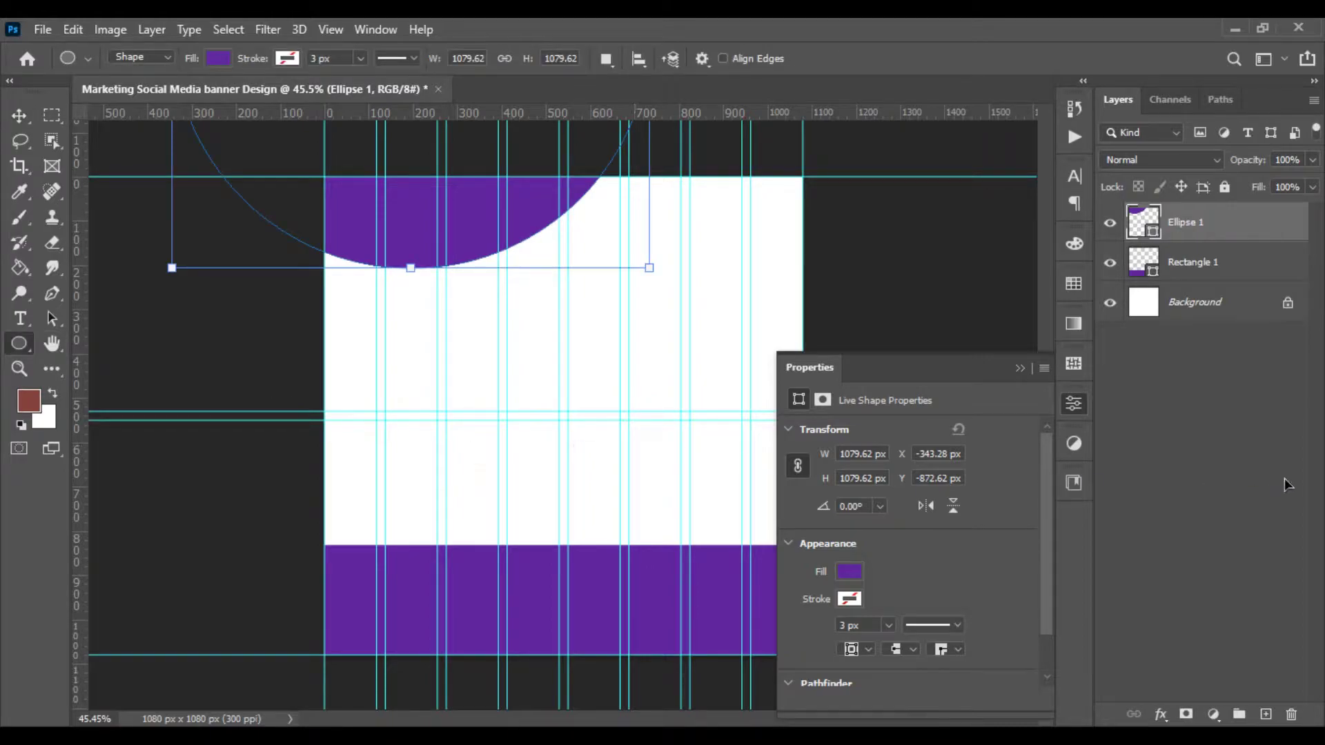
{"action": "left_click", "coordinate": [1287, 485]}
{"action": "mouse_move", "coordinate": [446, 299]}
{"action": "left_mouse_down"}
{"action": "mouse_move", "coordinate": [702, 583]}
{"action": "mouse_move", "coordinate": [702, 542]}
{"action": "left_mouse_up"}
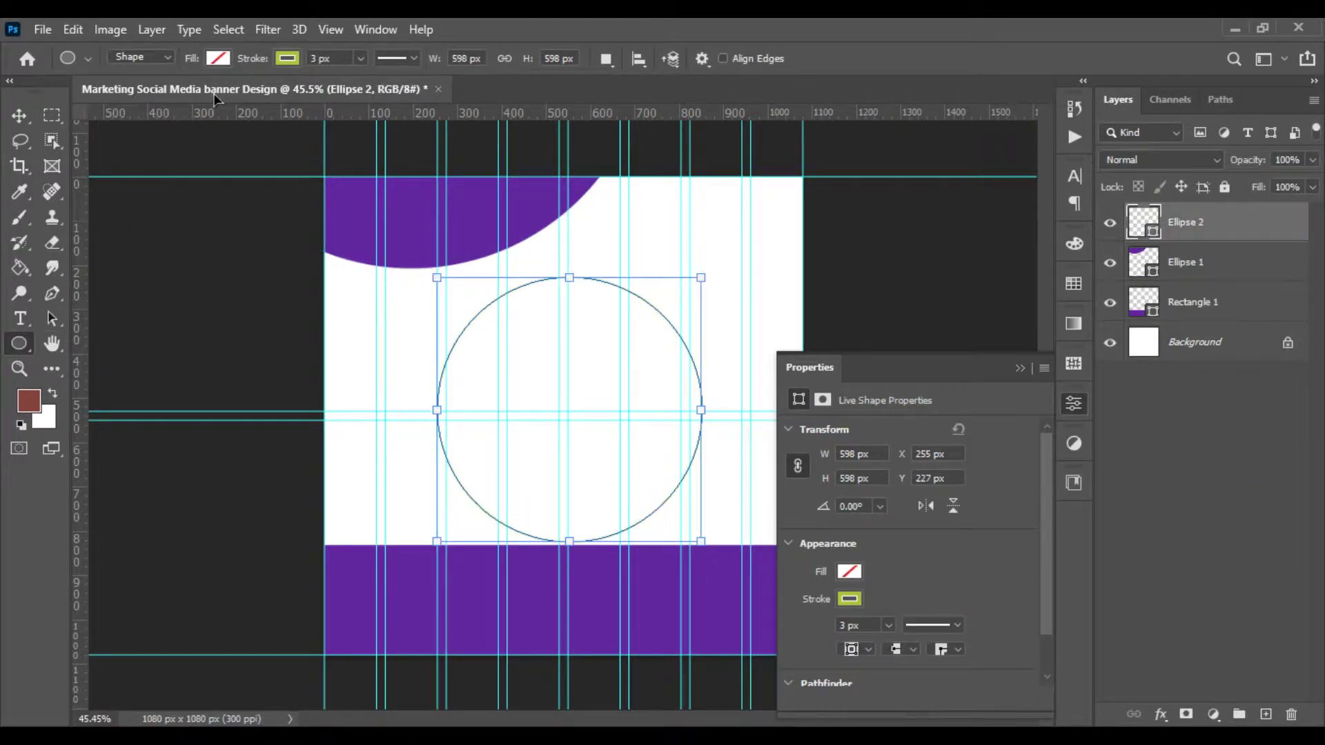
{"action": "left_click", "coordinate": [287, 58]}
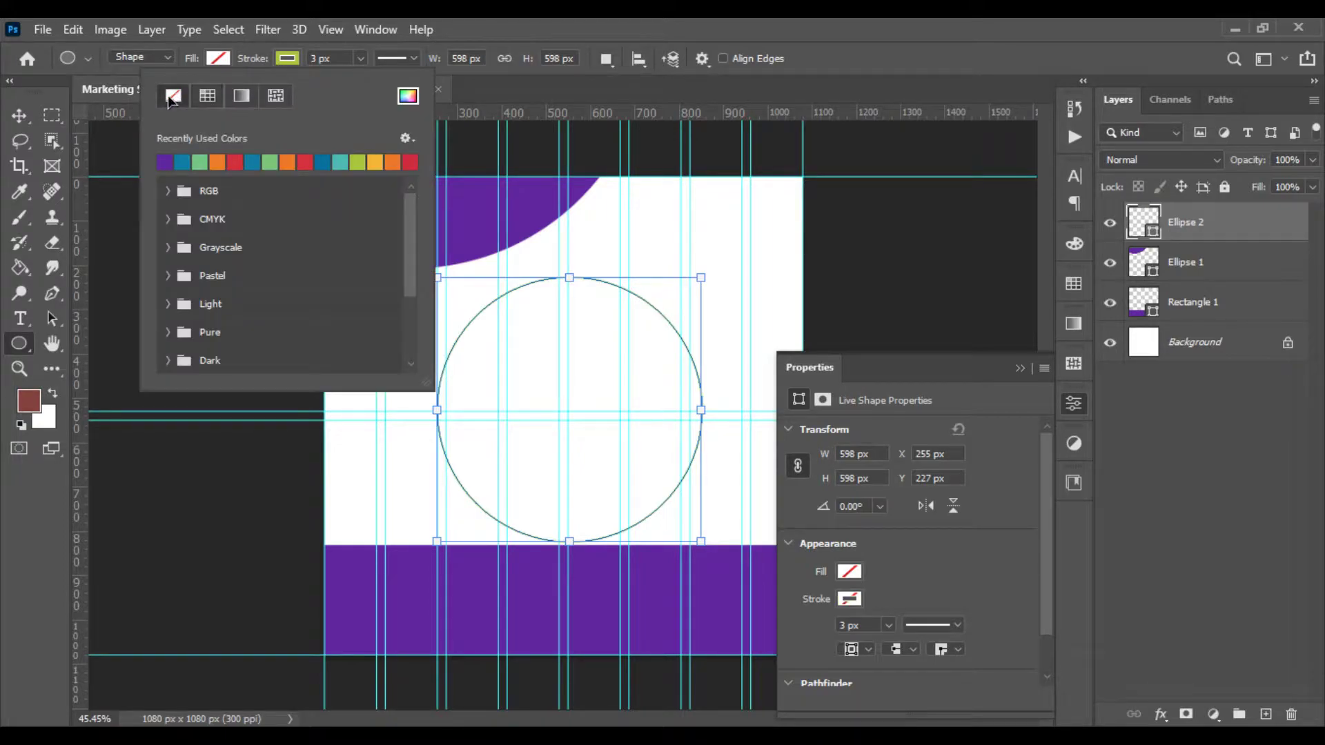
{"action": "left_click", "coordinate": [172, 95]}
{"action": "left_click", "coordinate": [131, 162]}
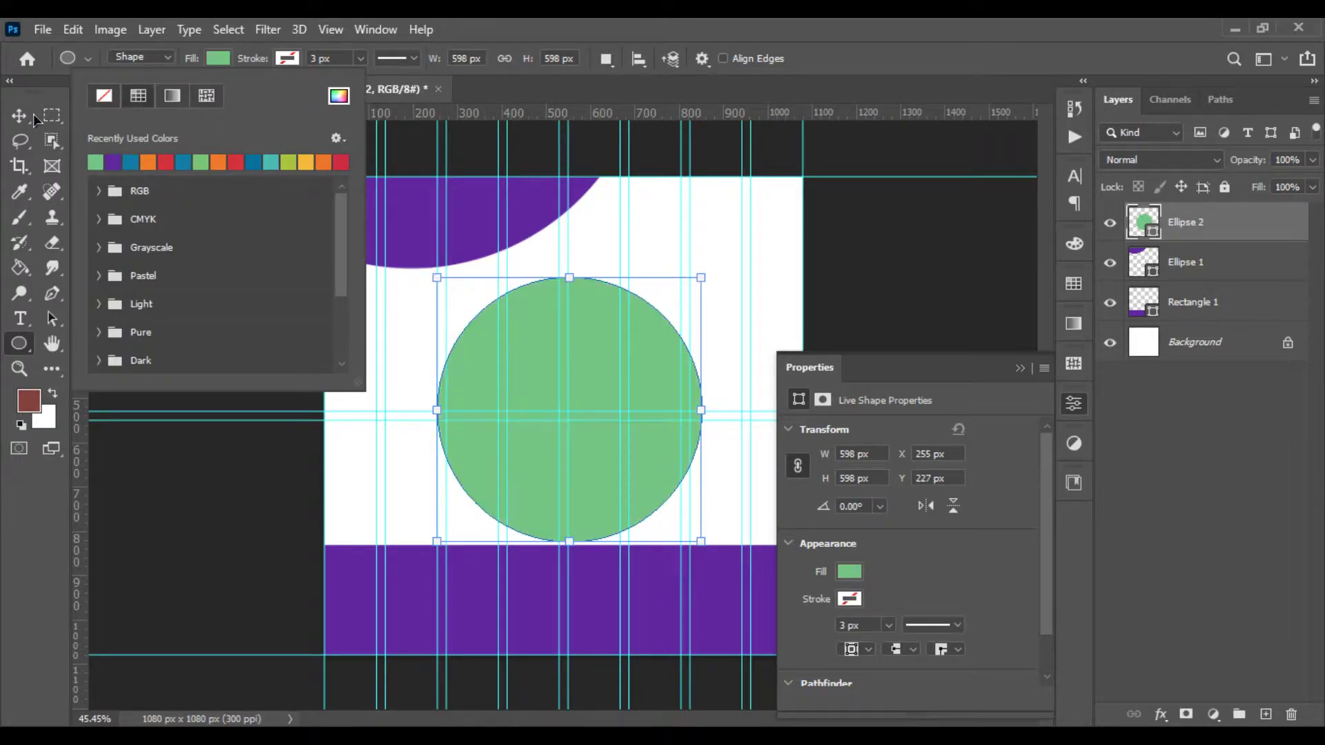
Move the green circle to the left edge and enlarge it to 820 px
{"action": "key", "text": "v"}
{"action": "left_click_drag", "start_coordinate": [531, 344], "coordinate": [479, 356]}
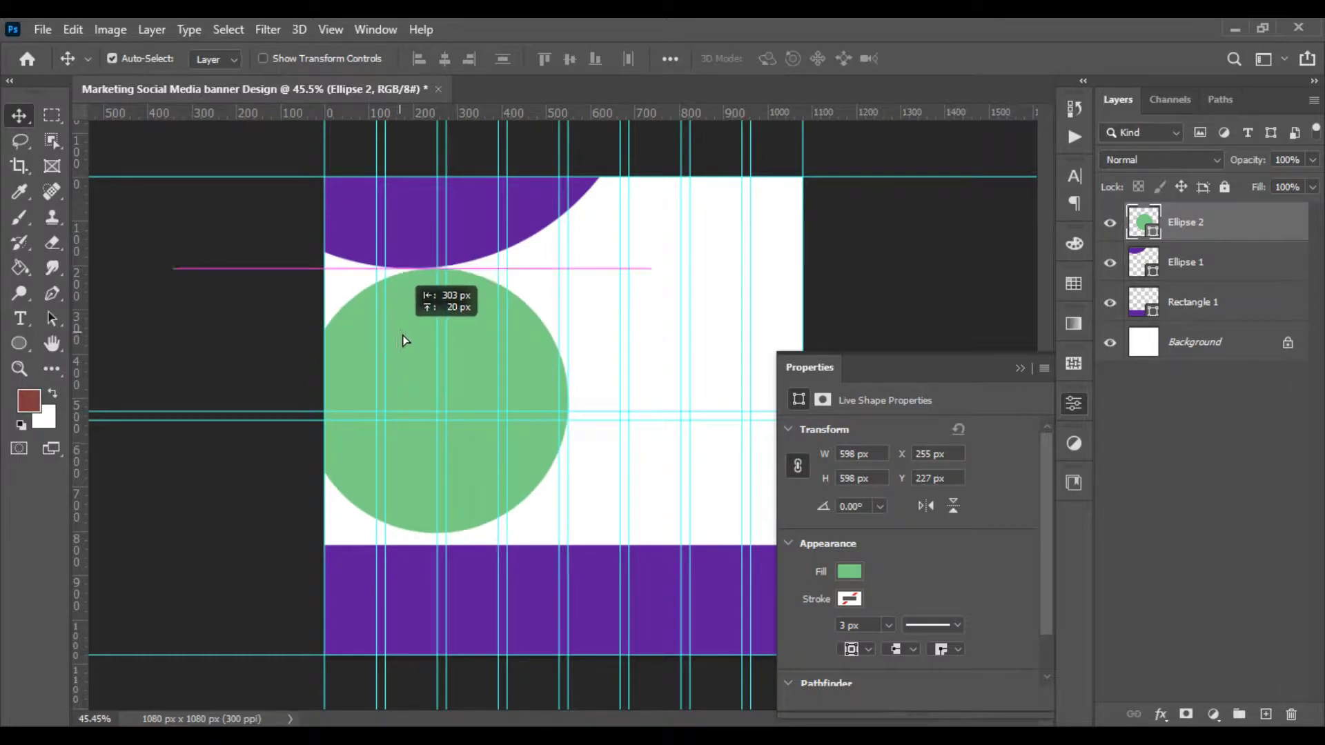
{"action": "key", "text": "ctrl+t"}
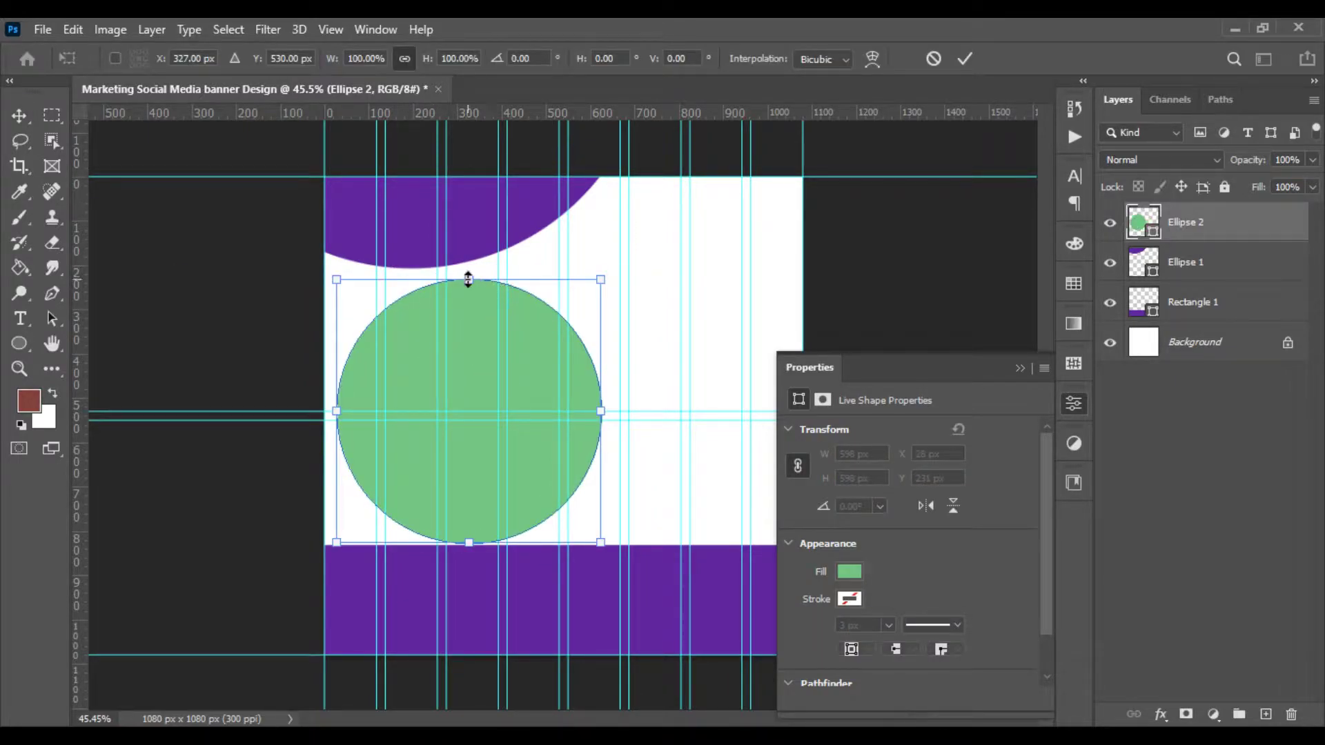
{"action": "left_click_drag", "start_coordinate": [469, 279], "coordinate": [469, 227]}
{"action": "left_click_drag", "start_coordinate": [460, 350], "coordinate": [379, 345]}
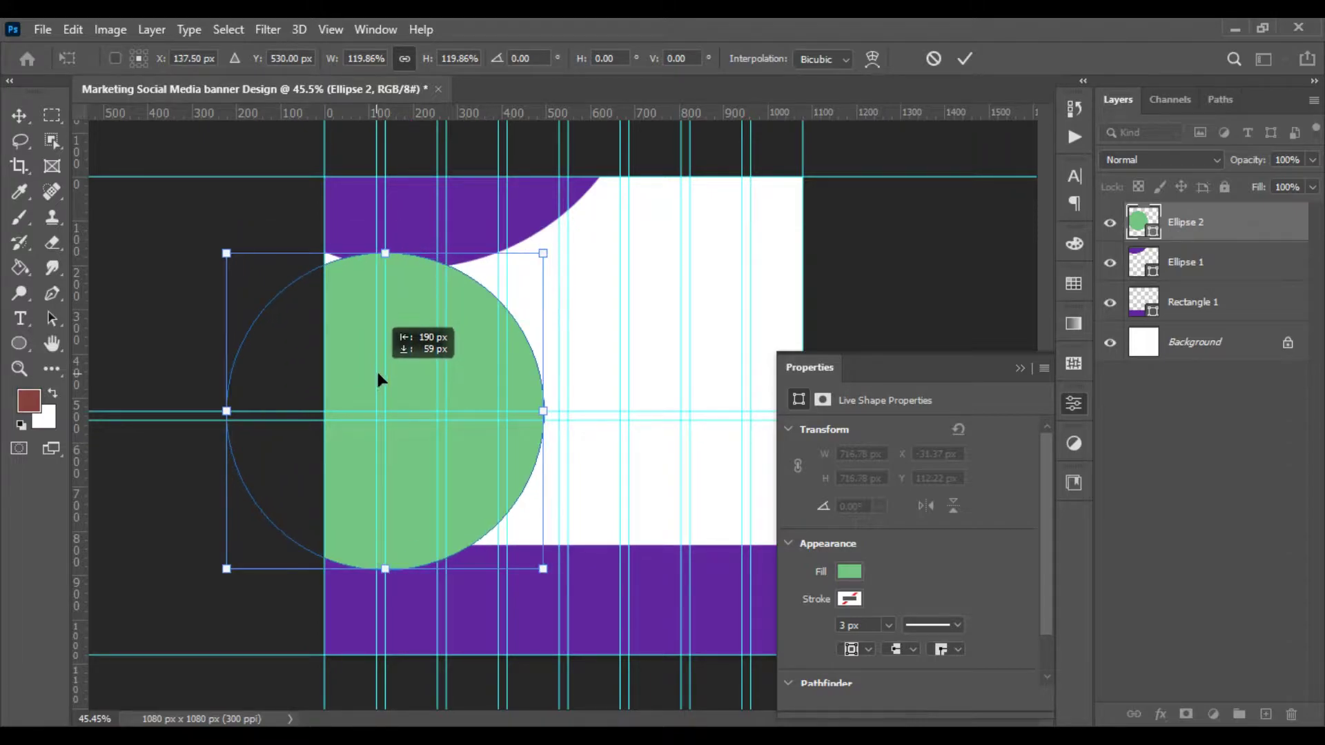
{"action": "left_click_drag", "start_coordinate": [379, 345], "coordinate": [380, 376]}
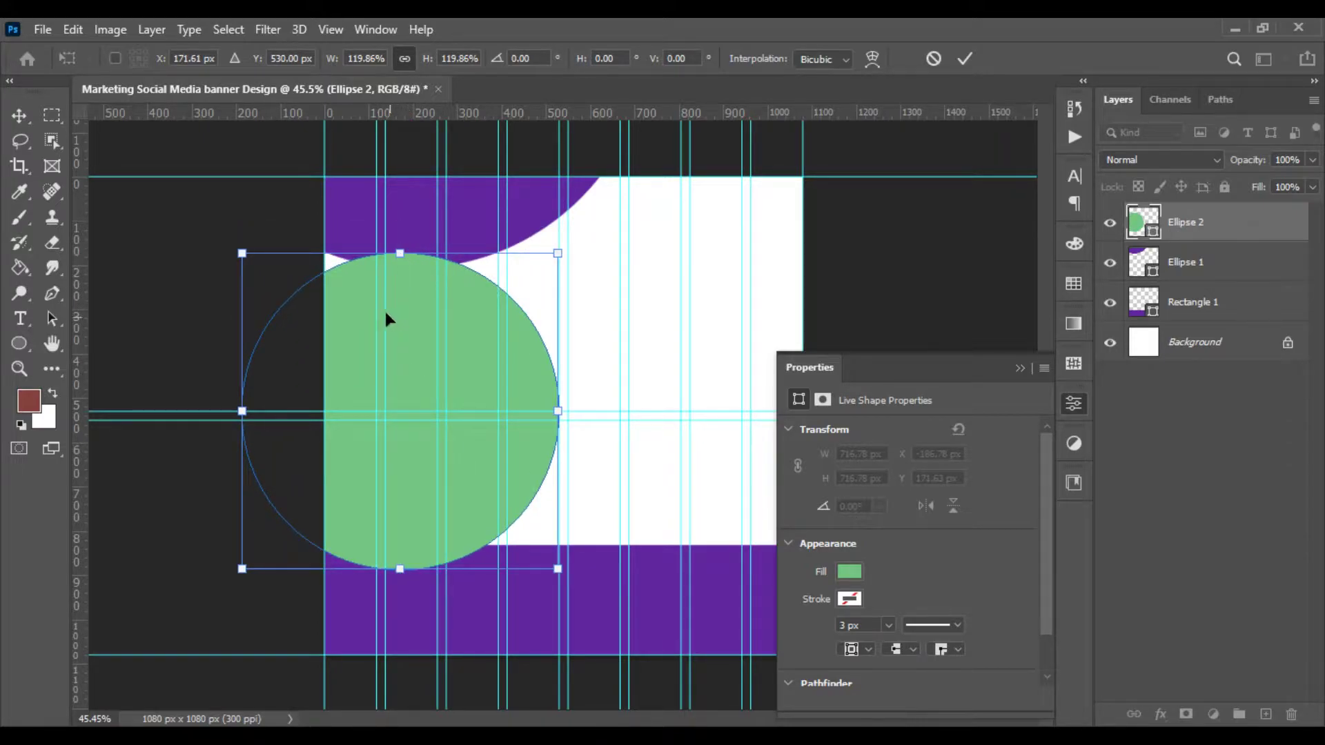
{"action": "mouse_move", "coordinate": [385, 312]}
{"action": "left_mouse_down"}
{"action": "mouse_move", "coordinate": [374, 303]}
{"action": "mouse_move", "coordinate": [375, 314]}
{"action": "left_mouse_up"}
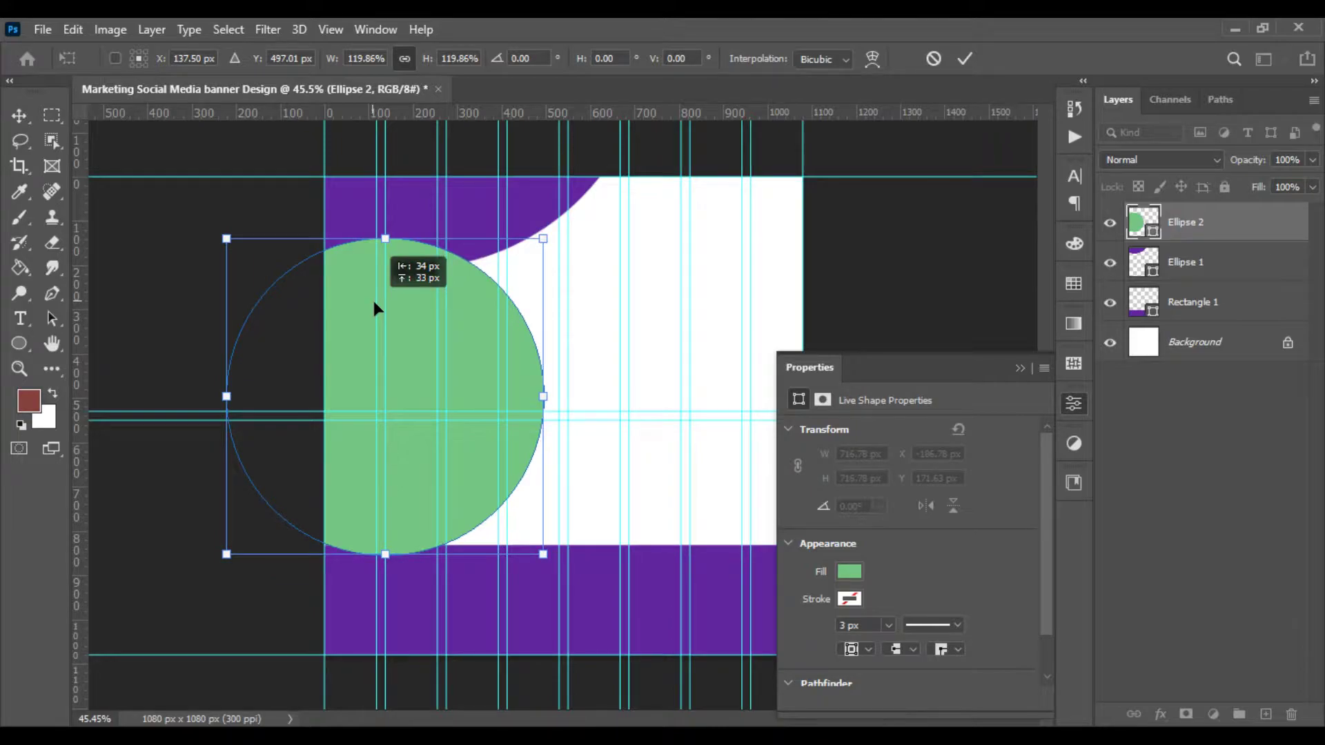
{"action": "mouse_move", "coordinate": [571, 399]}
{"action": "left_mouse_down"}
{"action": "mouse_move", "coordinate": [586, 399]}
{"action": "mouse_move", "coordinate": [536, 419]}
{"action": "left_mouse_up"}
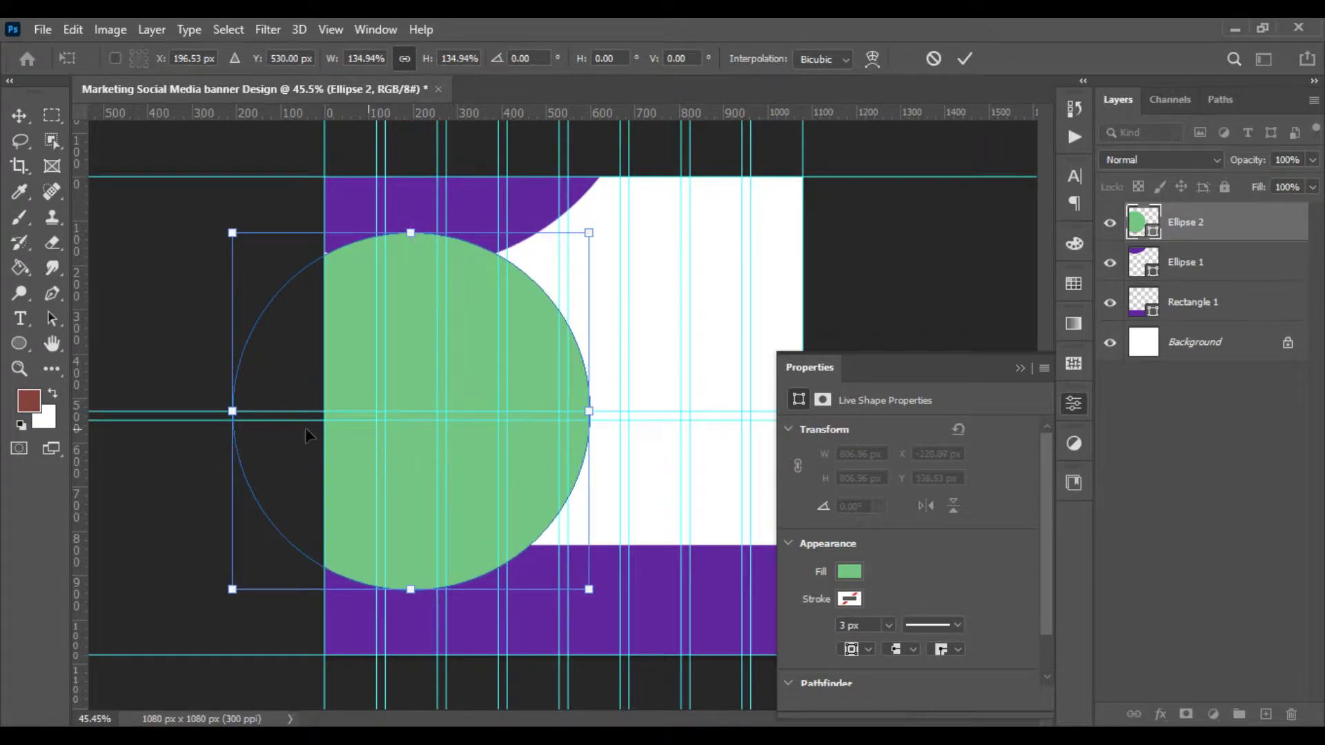
{"action": "left_click_drag", "start_coordinate": [230, 411], "coordinate": [225, 411]}
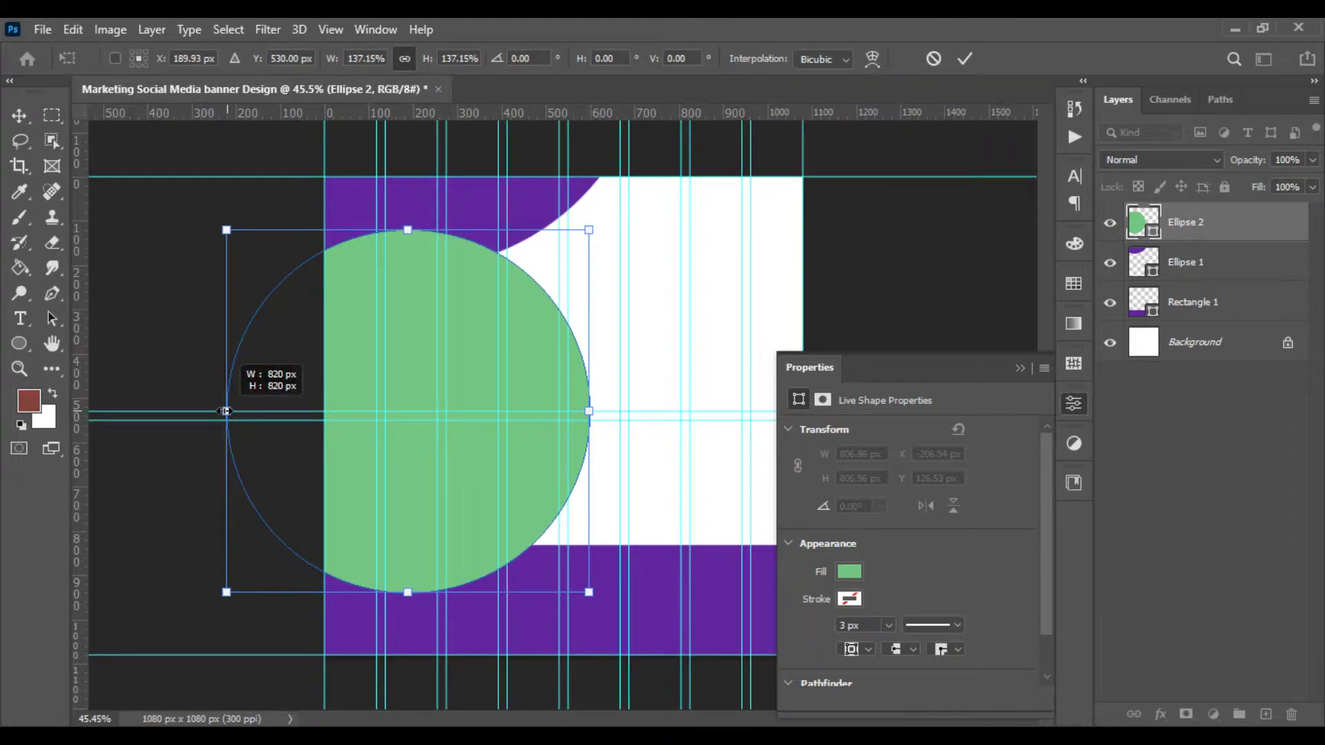
{"action": "key", "text": "Return"}
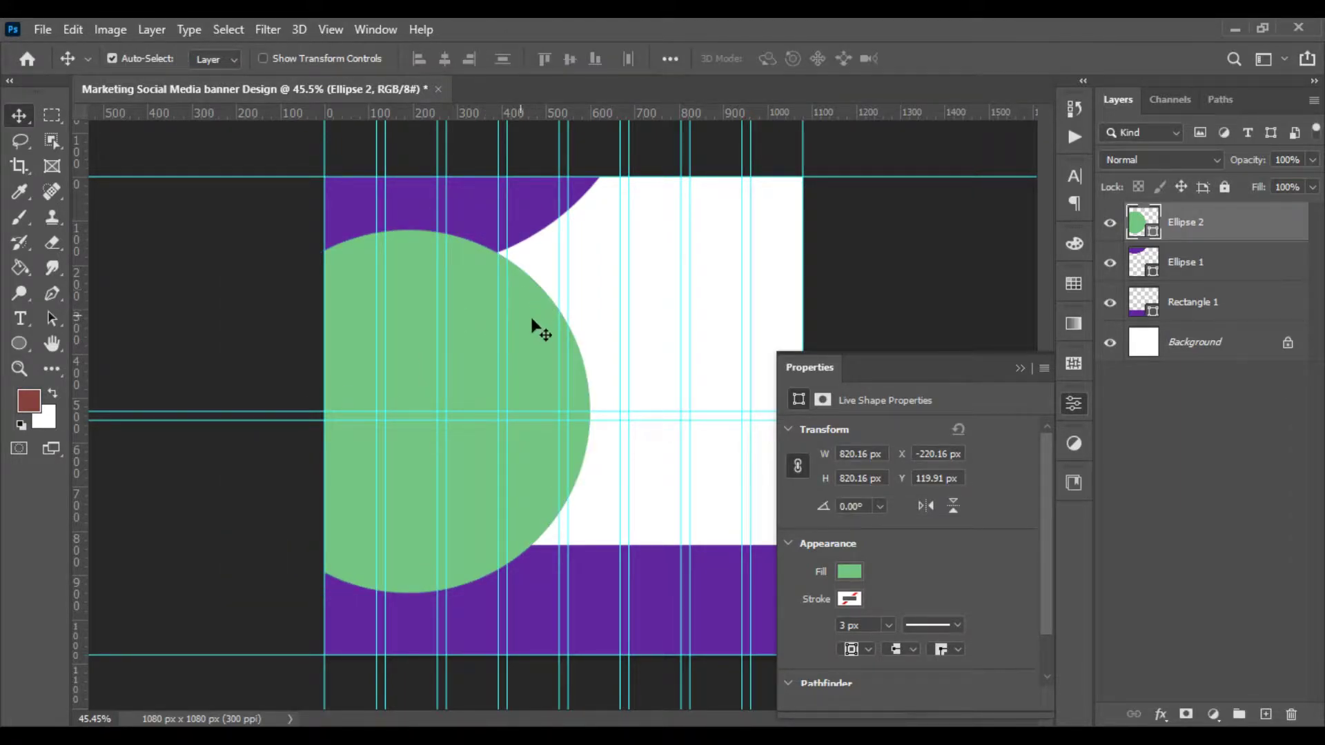
Shrink the green circle to about 651 px and place it behind the purple shapes
{"action": "left_click_drag", "start_coordinate": [527, 322], "coordinate": [515, 319]}
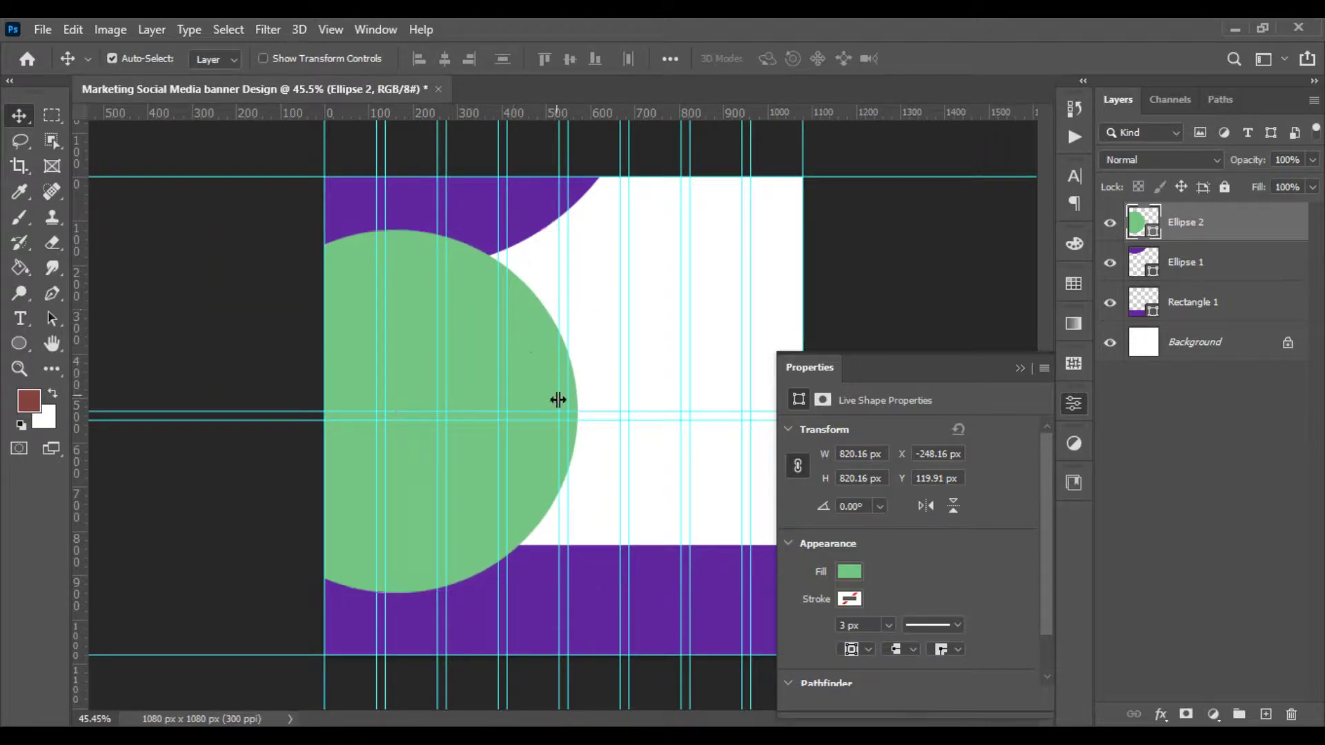
{"action": "key", "text": "ctrl+t"}
{"action": "left_click_drag", "start_coordinate": [565, 578], "coordinate": [546, 544]}
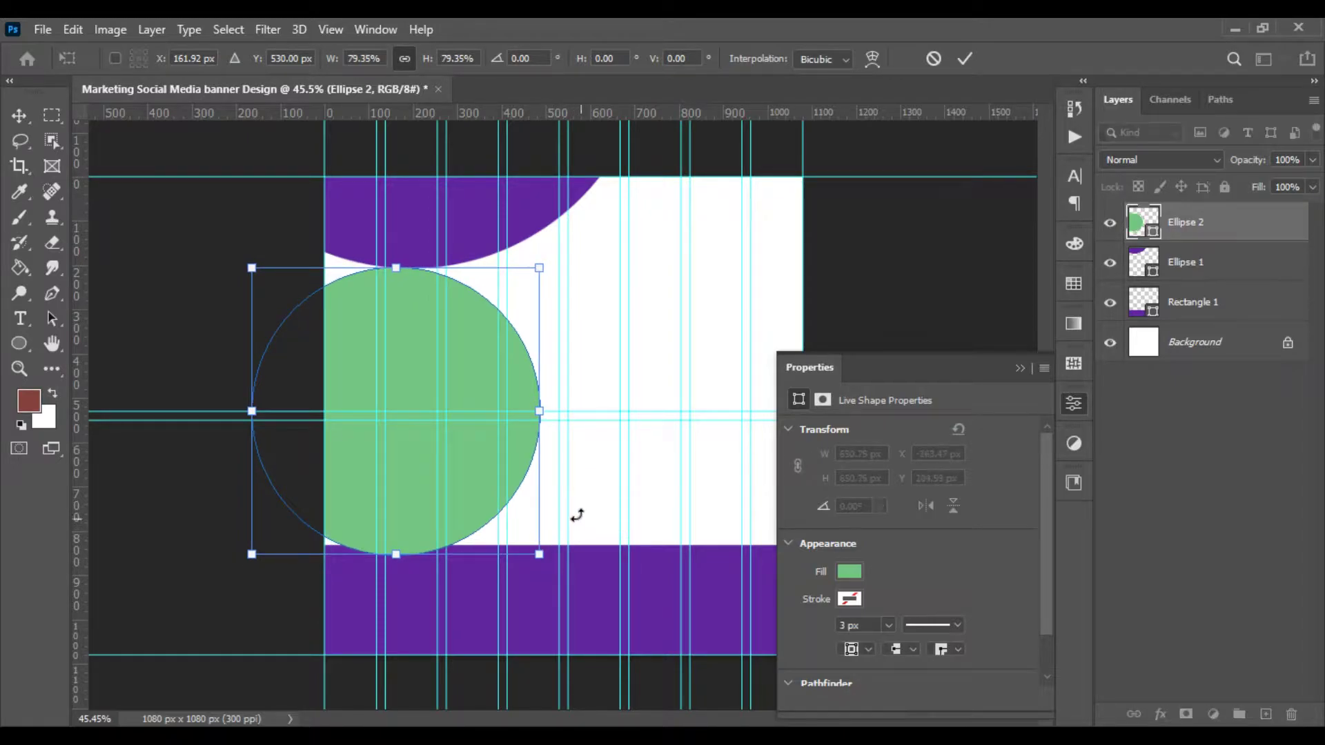
{"action": "scroll", "coordinate": [571, 509], "scroll_direction": "down", "scroll_amount": 1}
{"action": "scroll", "coordinate": [552, 483], "scroll_direction": "up", "scroll_amount": 1}
{"action": "left_click_drag", "start_coordinate": [1211, 228], "coordinate": [1211, 322]}
Free-transform Ellipse 2 up to 873 px wide, spilling off the left edge
{"action": "key", "text": "ctrl+t"}
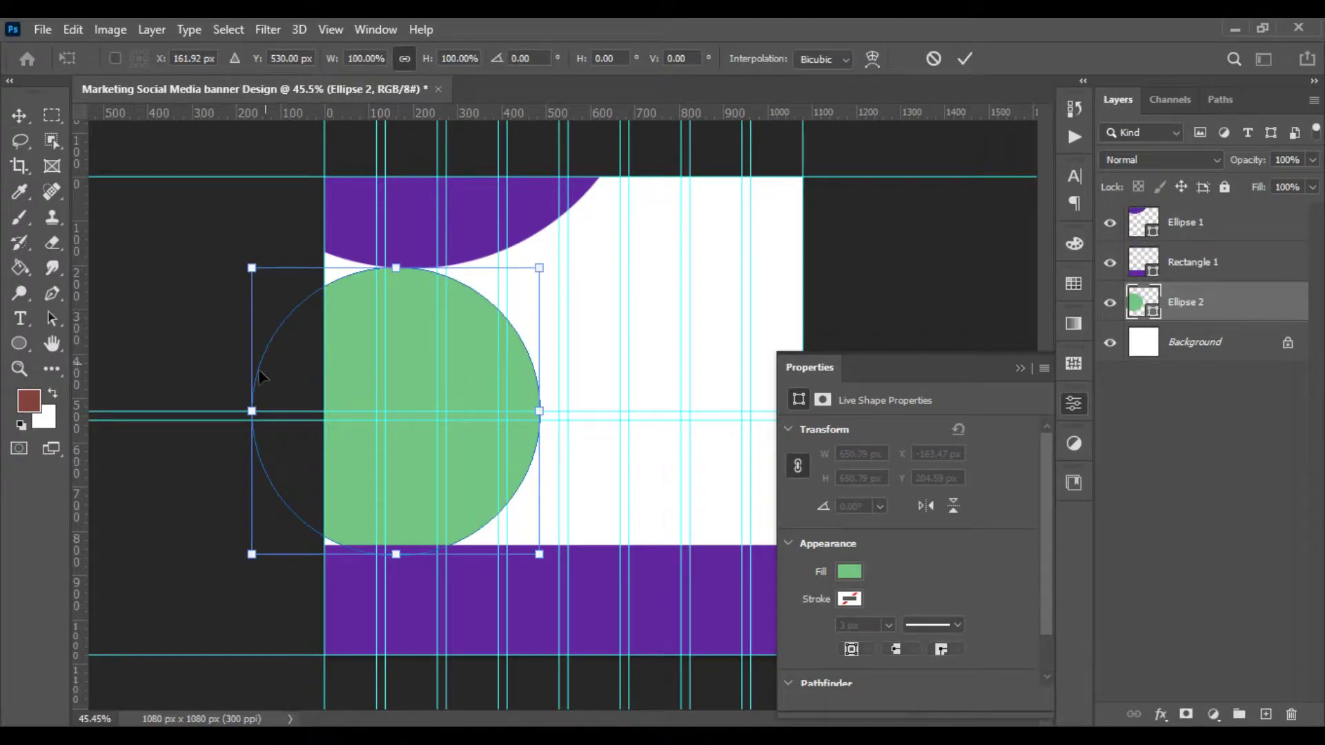
{"action": "left_click_drag", "start_coordinate": [252, 411], "coordinate": [192, 412]}
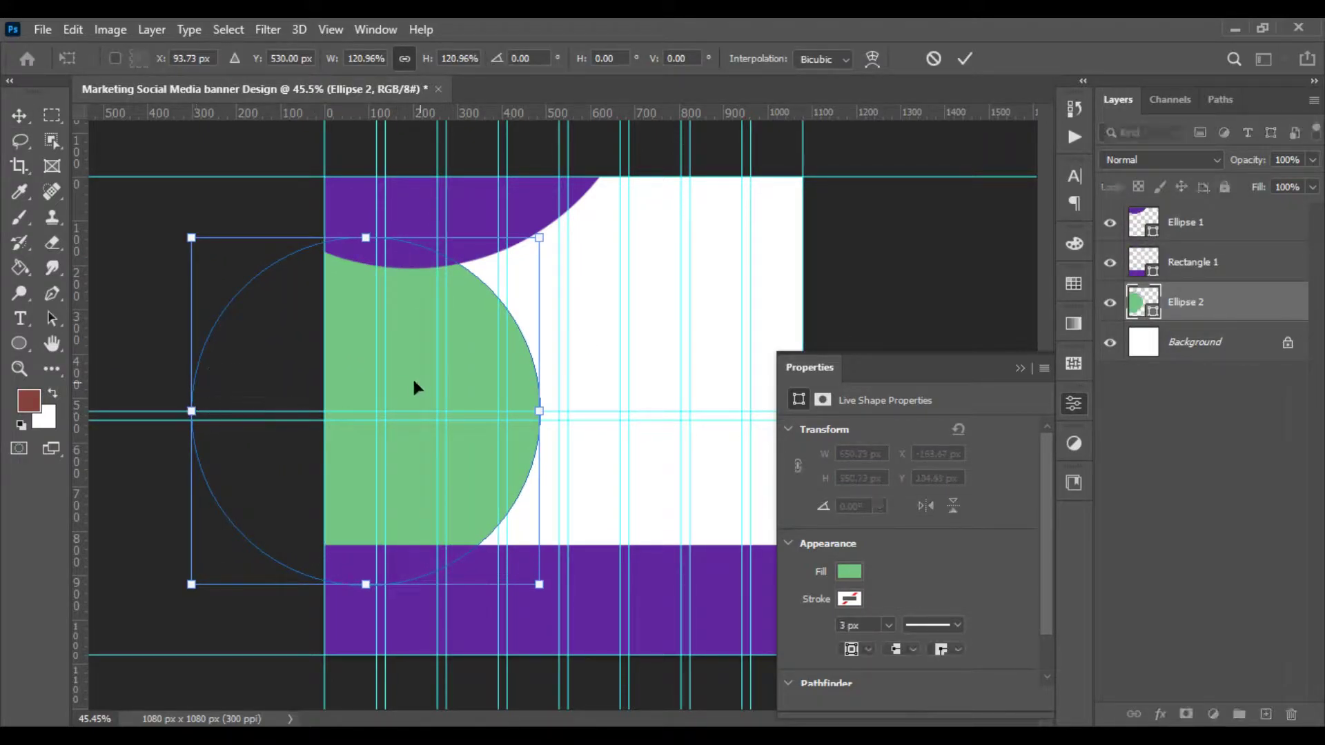
{"action": "left_click_drag", "start_coordinate": [478, 384], "coordinate": [488, 383]}
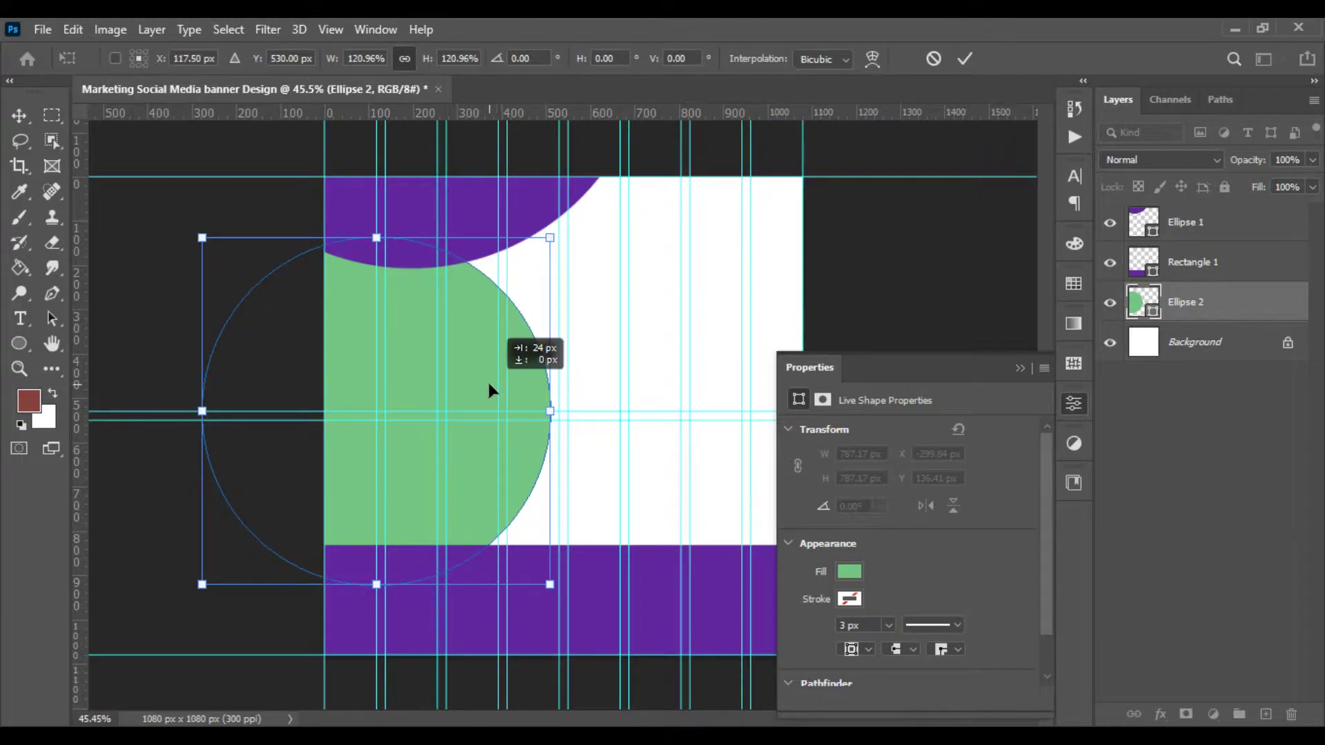
{"action": "left_click_drag", "start_coordinate": [550, 411], "coordinate": [559, 414]}
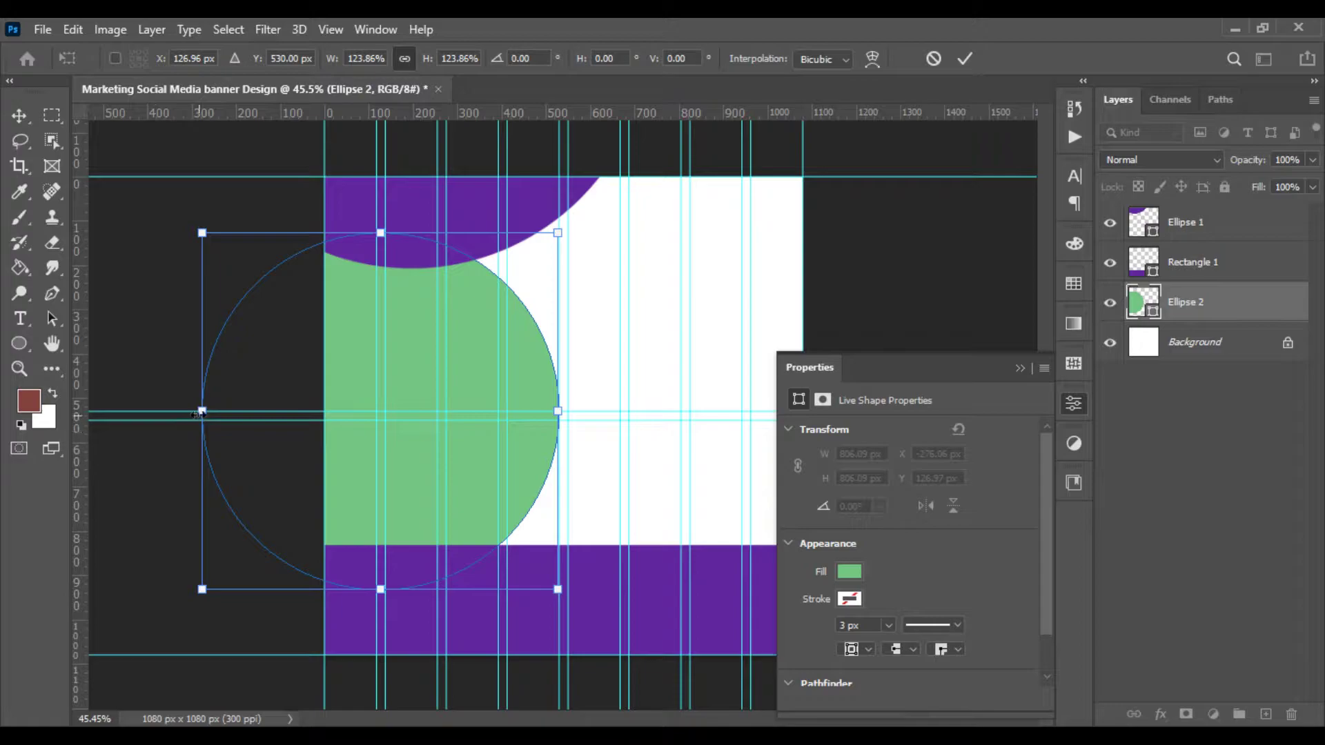
{"action": "left_click_drag", "start_coordinate": [201, 412], "coordinate": [174, 412]}
{"action": "key", "text": "Return"}
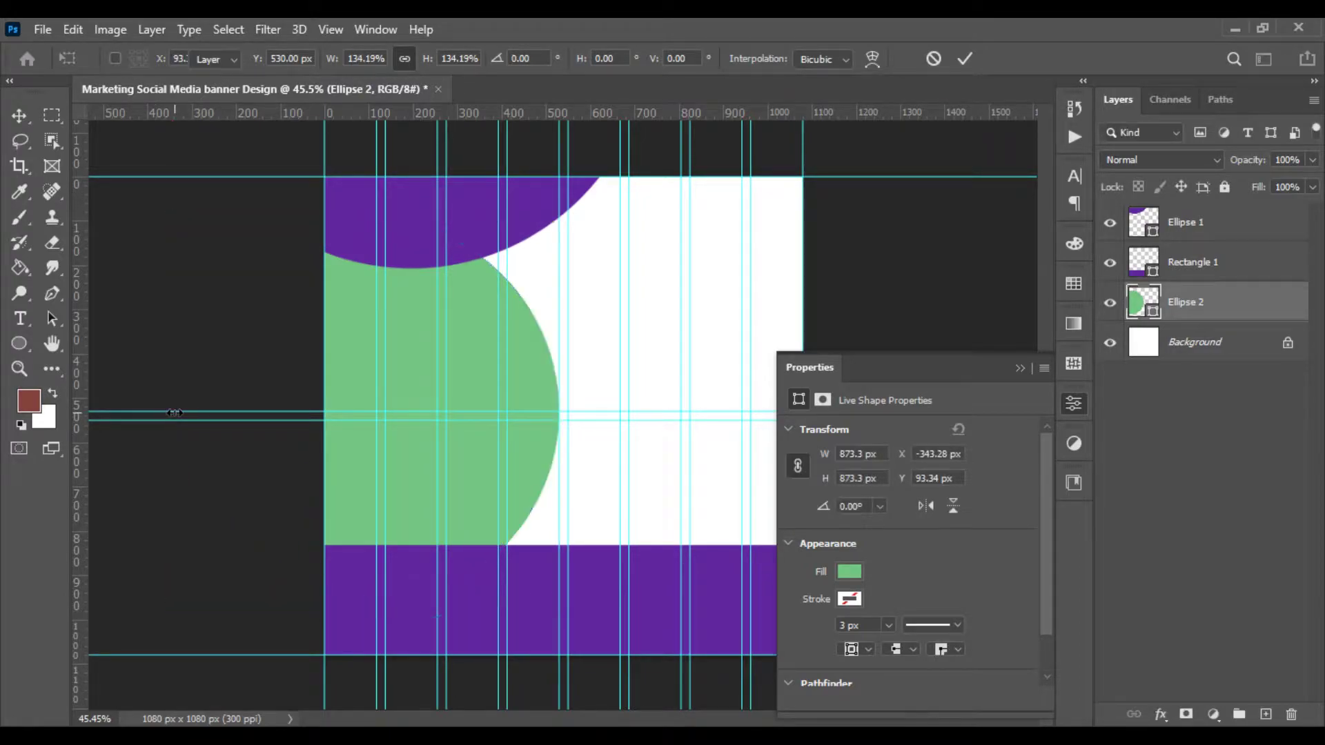
{"action": "scroll", "coordinate": [262, 435], "scroll_direction": "down", "scroll_amount": 1}
{"action": "scroll", "coordinate": [274, 434], "scroll_direction": "up", "scroll_amount": 1}
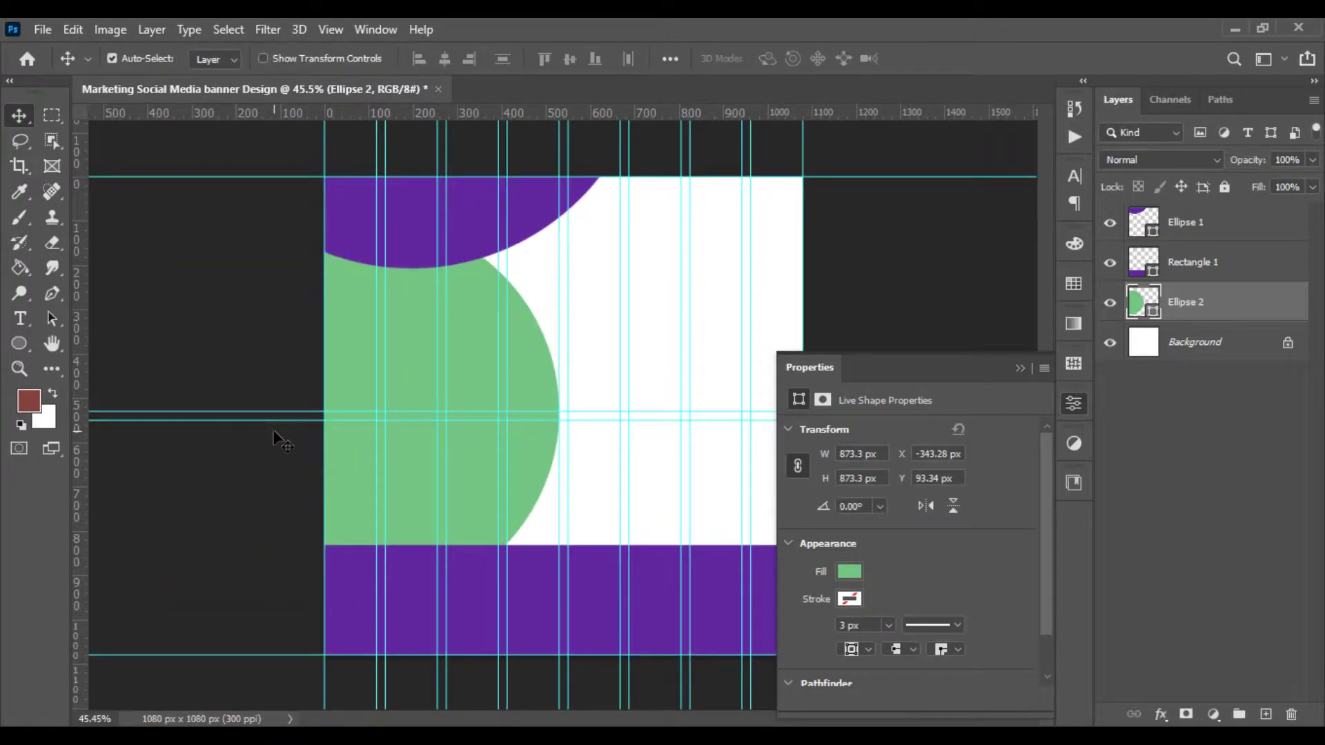
Recolour Rectangle 1 and Ellipse 1 with the orange swatch
{"action": "left_click", "coordinate": [274, 439]}
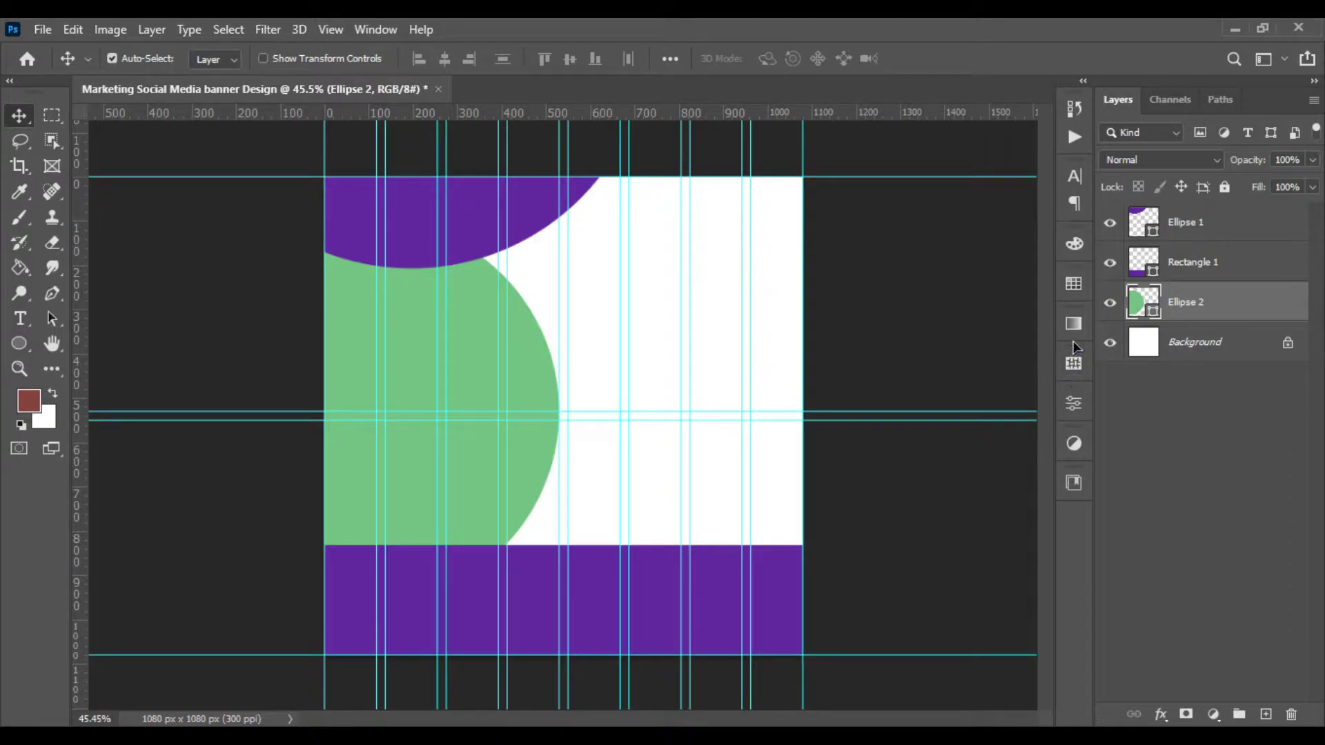
{"action": "left_click", "coordinate": [1075, 289]}
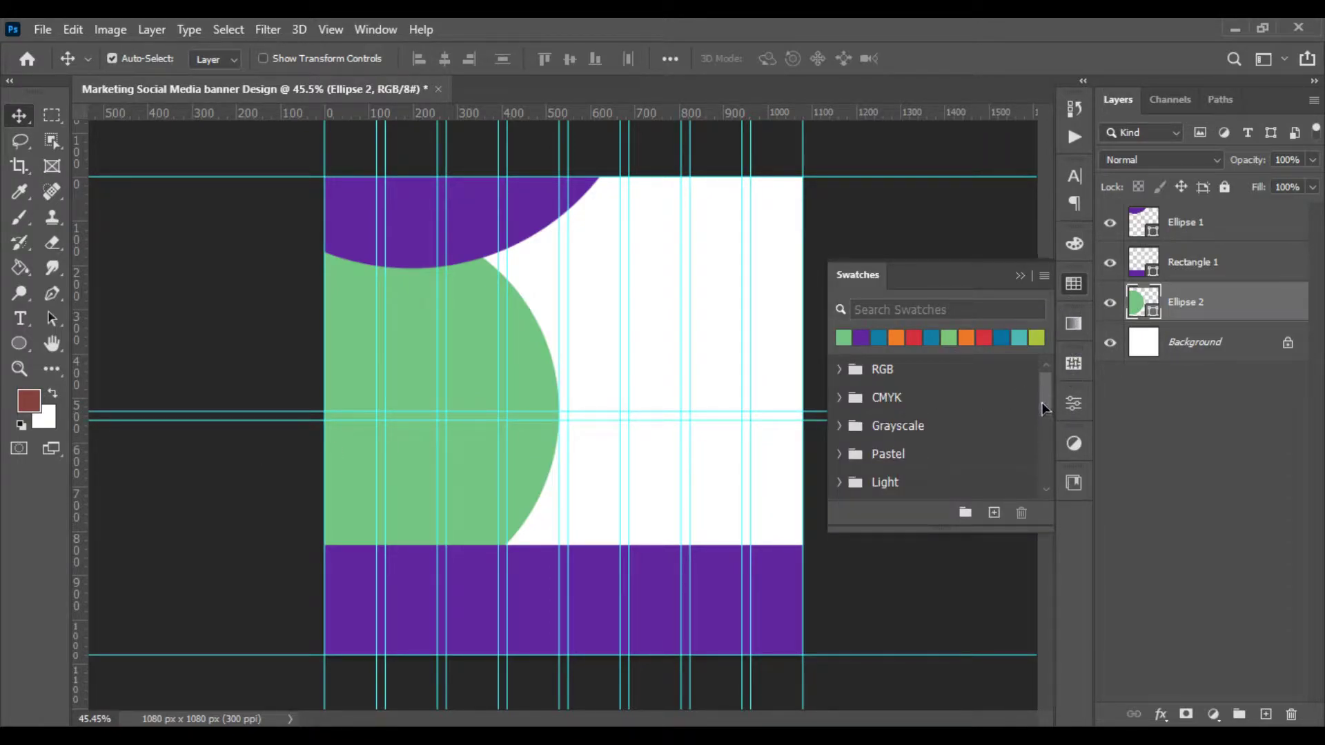
{"action": "left_click_drag", "start_coordinate": [1044, 409], "coordinate": [1043, 448]}
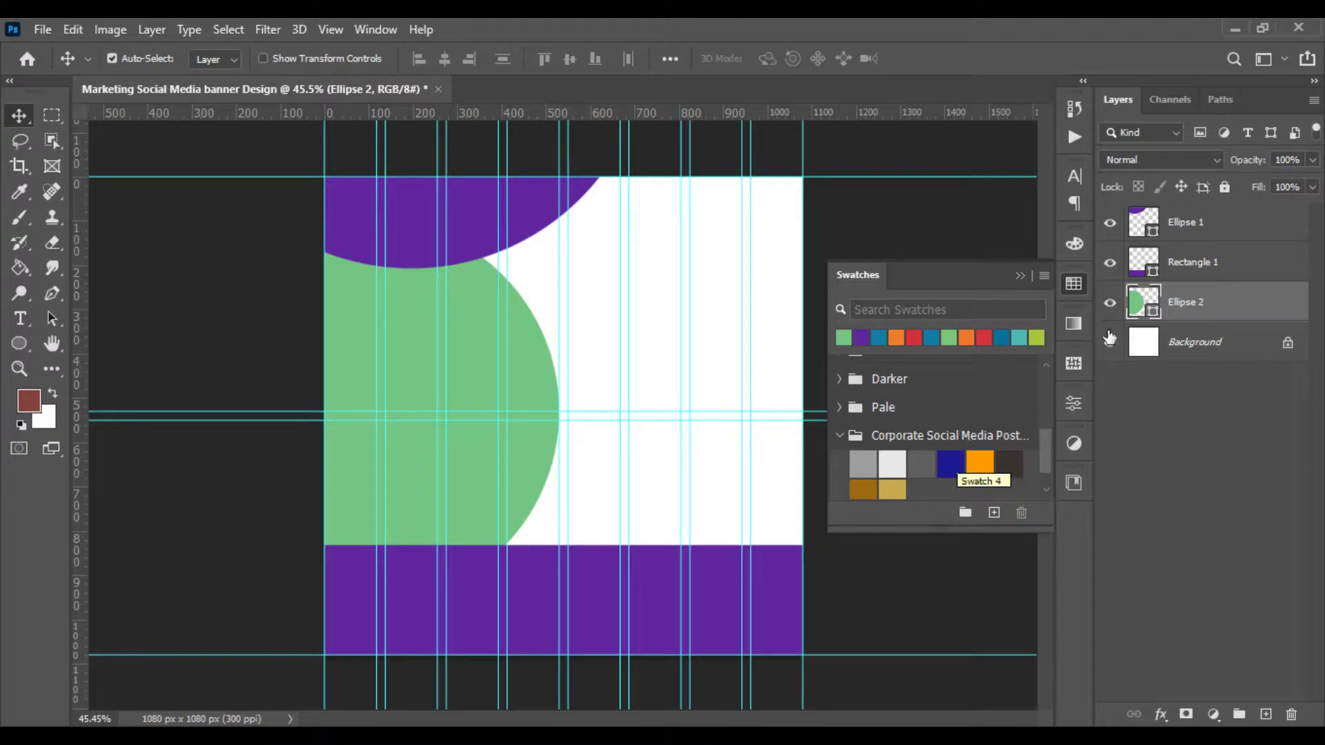
{"action": "left_click", "coordinate": [1158, 270]}
{"action": "left_click", "coordinate": [980, 464]}
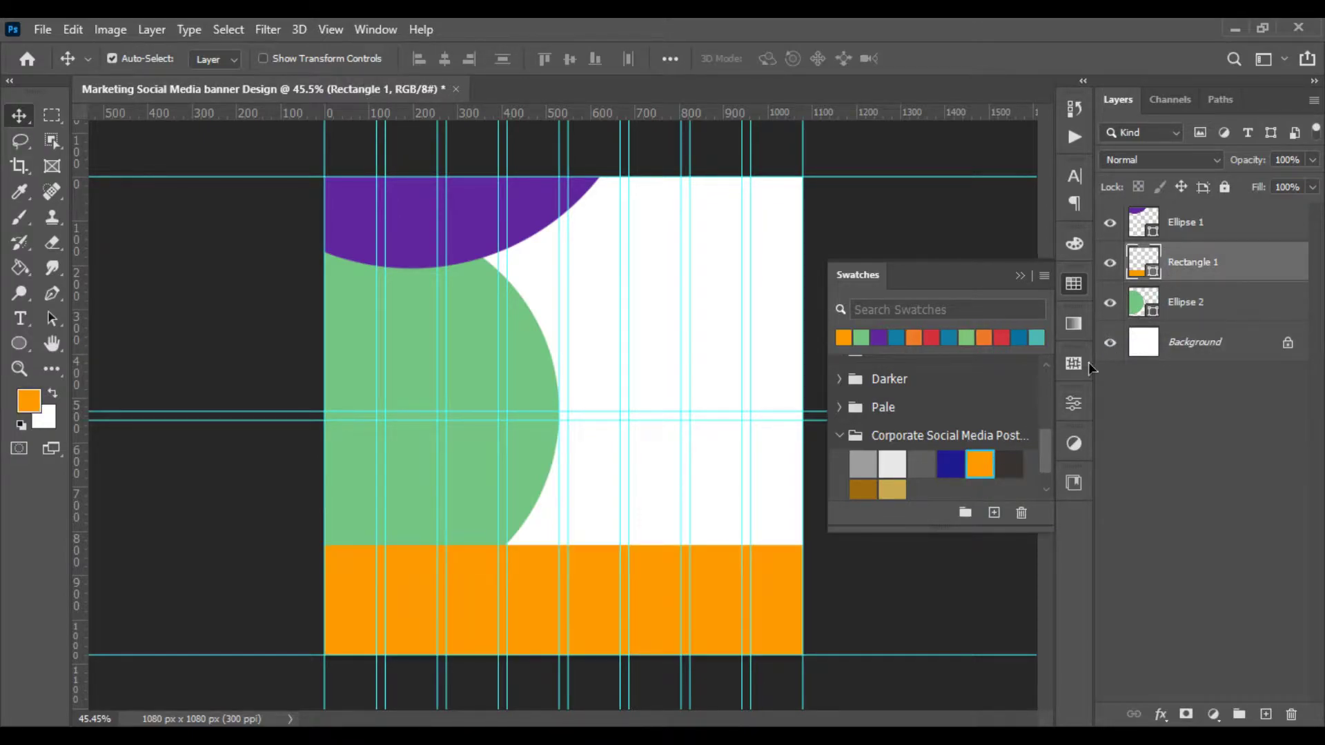
{"action": "left_click", "coordinate": [1147, 231]}
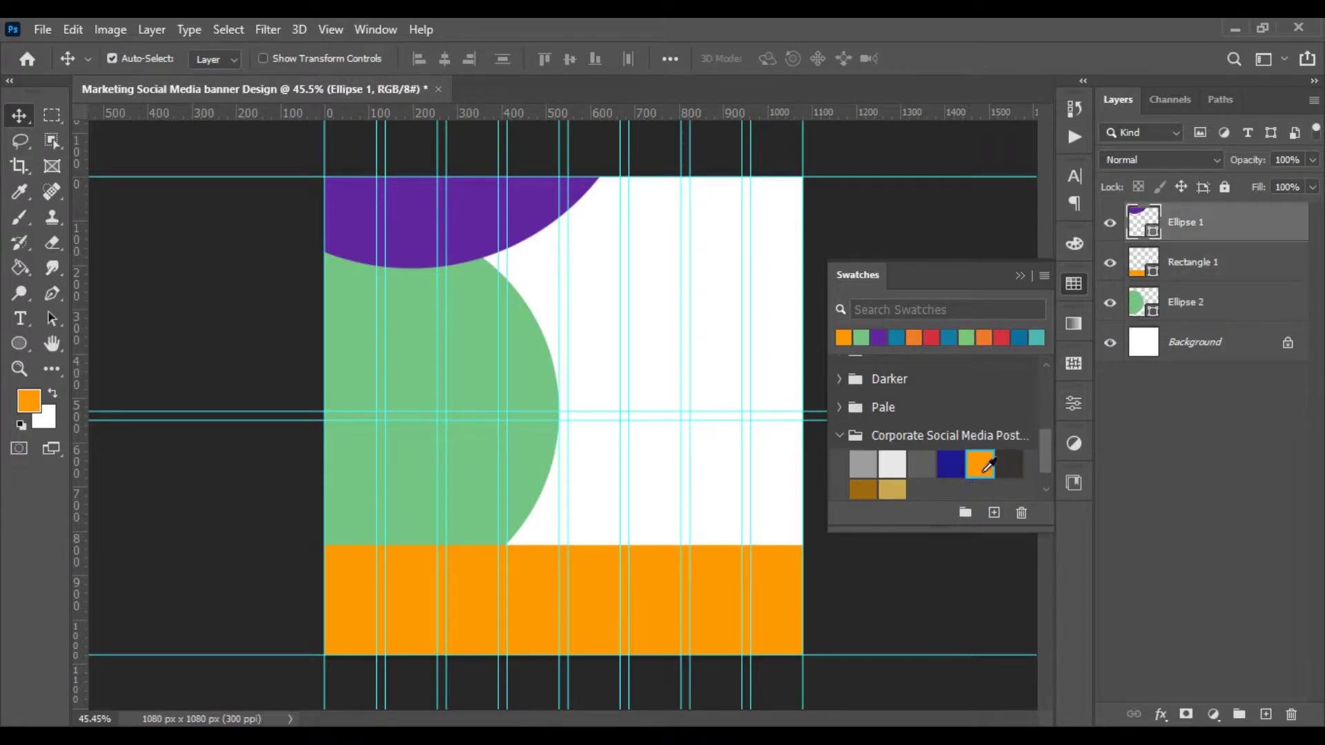
{"action": "left_click", "coordinate": [980, 466]}
Set Ellipse 2's fill to bright blue 1c77ff
{"action": "left_click", "coordinate": [1139, 304]}
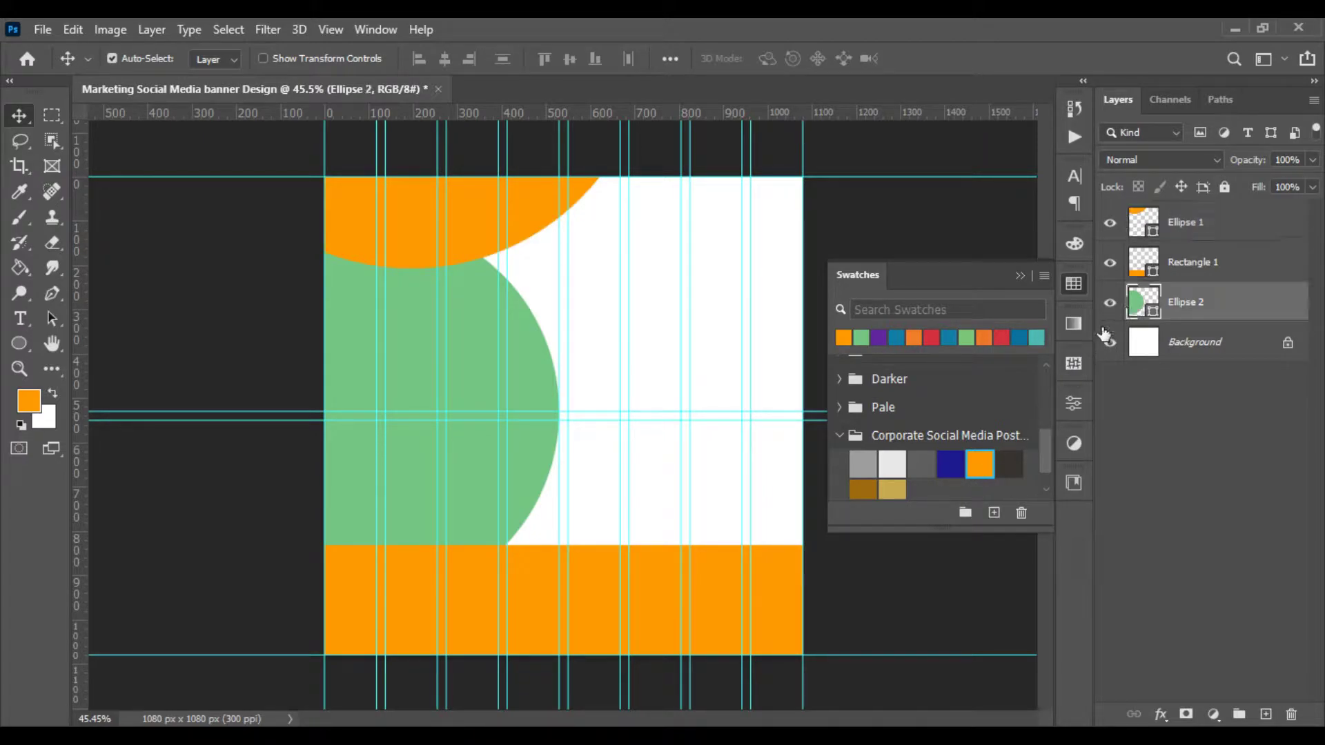
{"action": "left_click", "coordinate": [950, 464]}
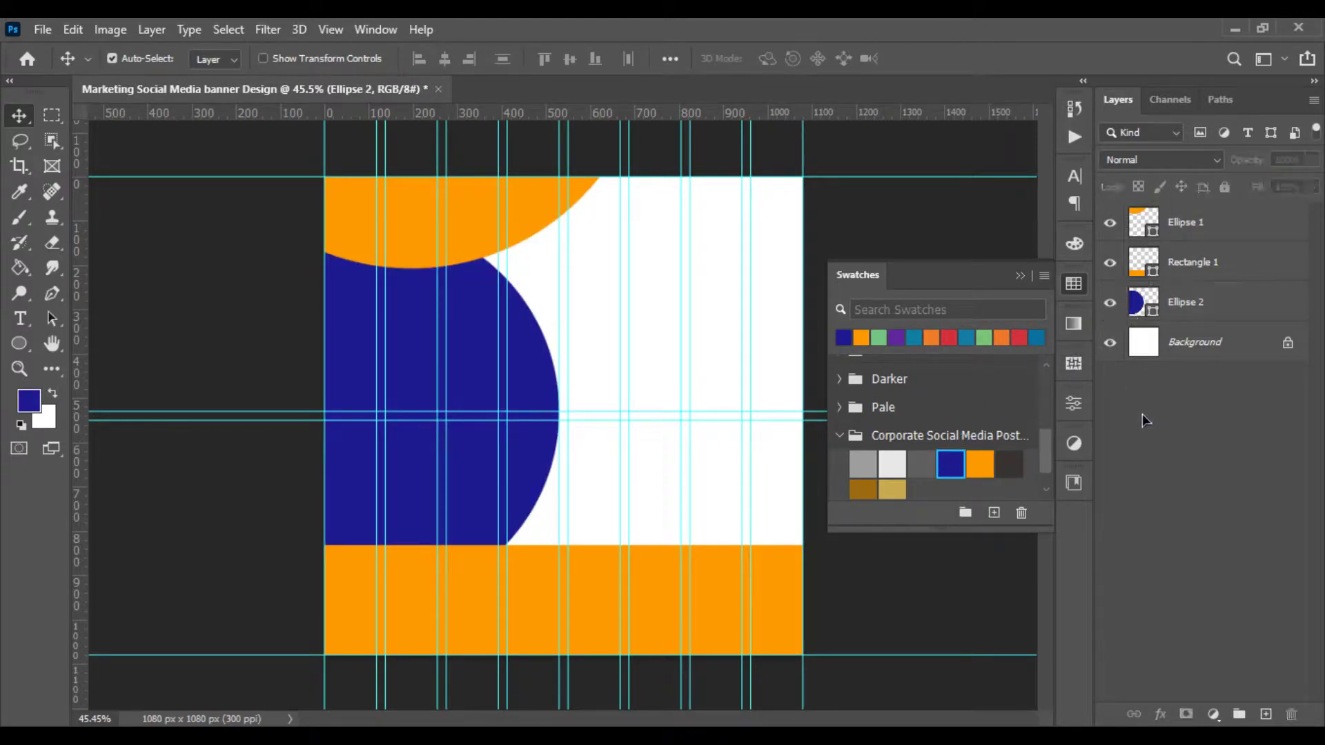
{"action": "double_click", "coordinate": [1143, 303]}
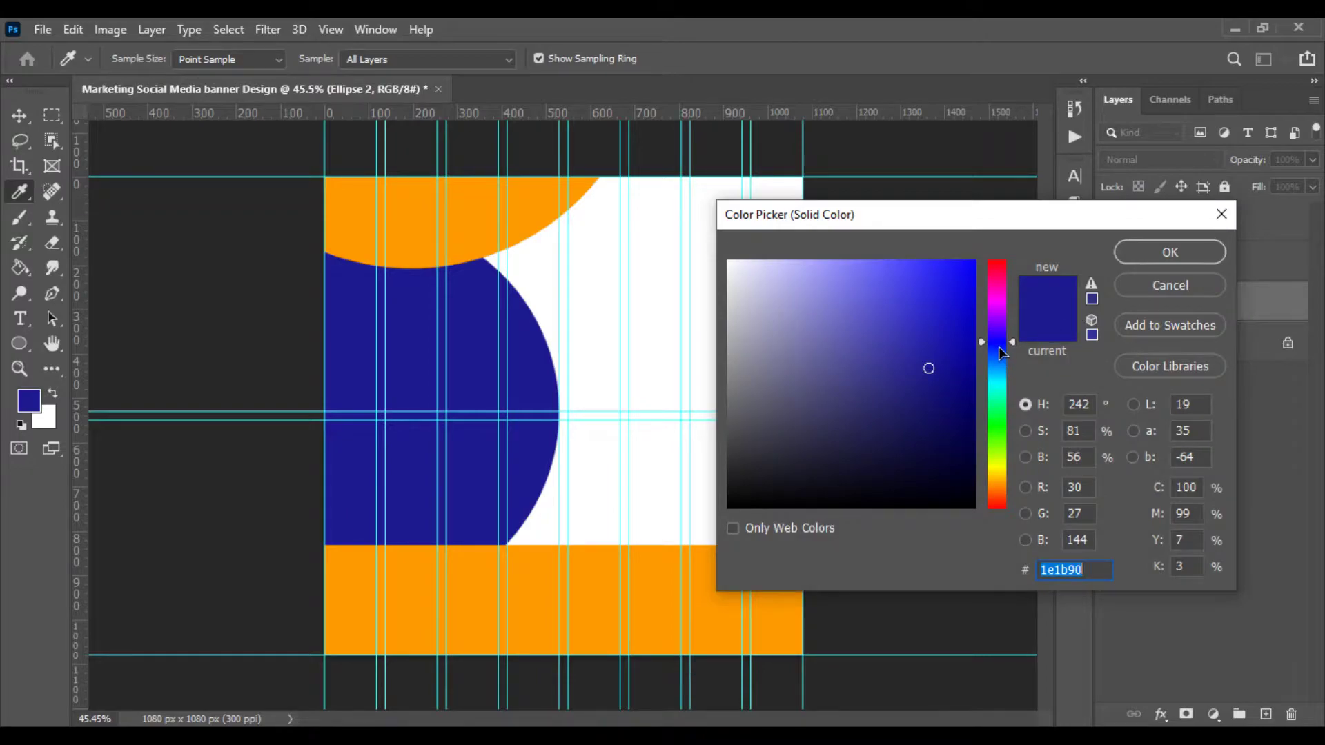
{"action": "mouse_move", "coordinate": [1003, 353]}
{"action": "left_mouse_down"}
{"action": "mouse_move", "coordinate": [1001, 377]}
{"action": "mouse_move", "coordinate": [985, 245]}
{"action": "mouse_move", "coordinate": [916, 229]}
{"action": "mouse_move", "coordinate": [942, 227]}
{"action": "left_mouse_up"}
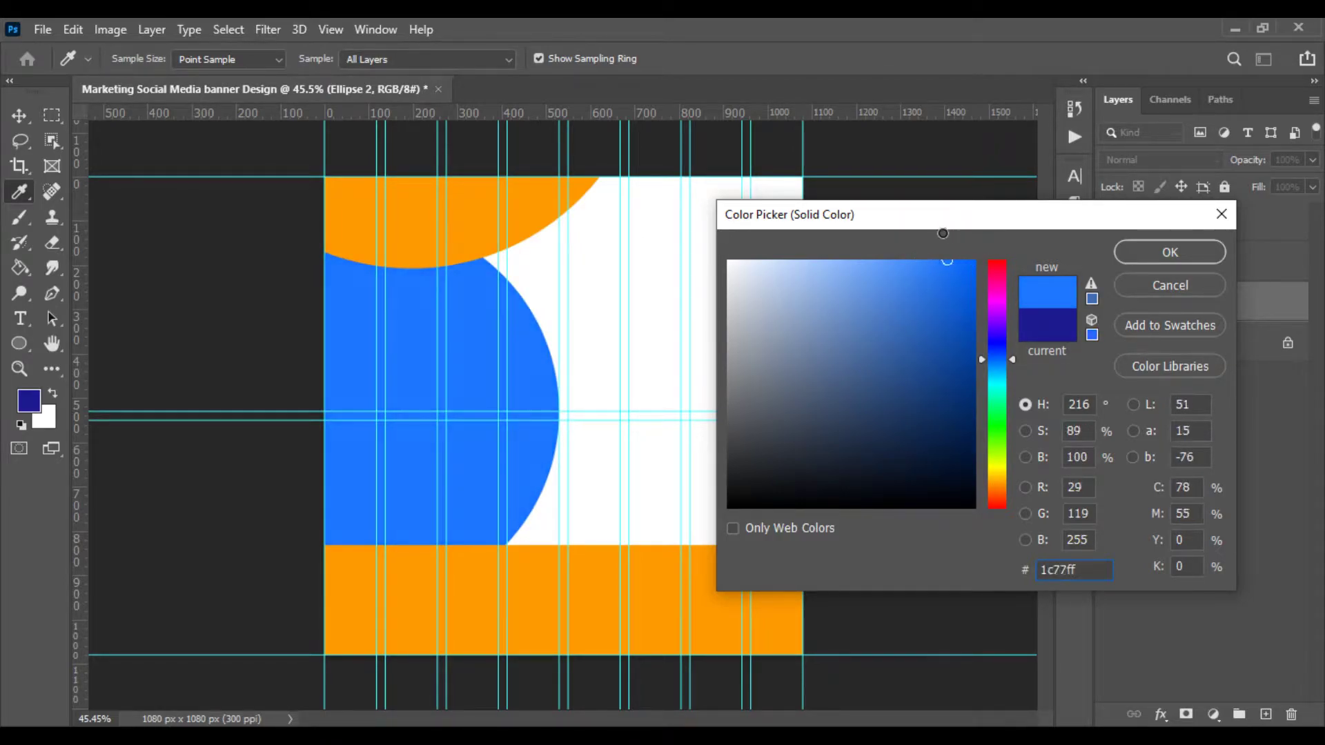
{"action": "left_click", "coordinate": [1173, 254]}
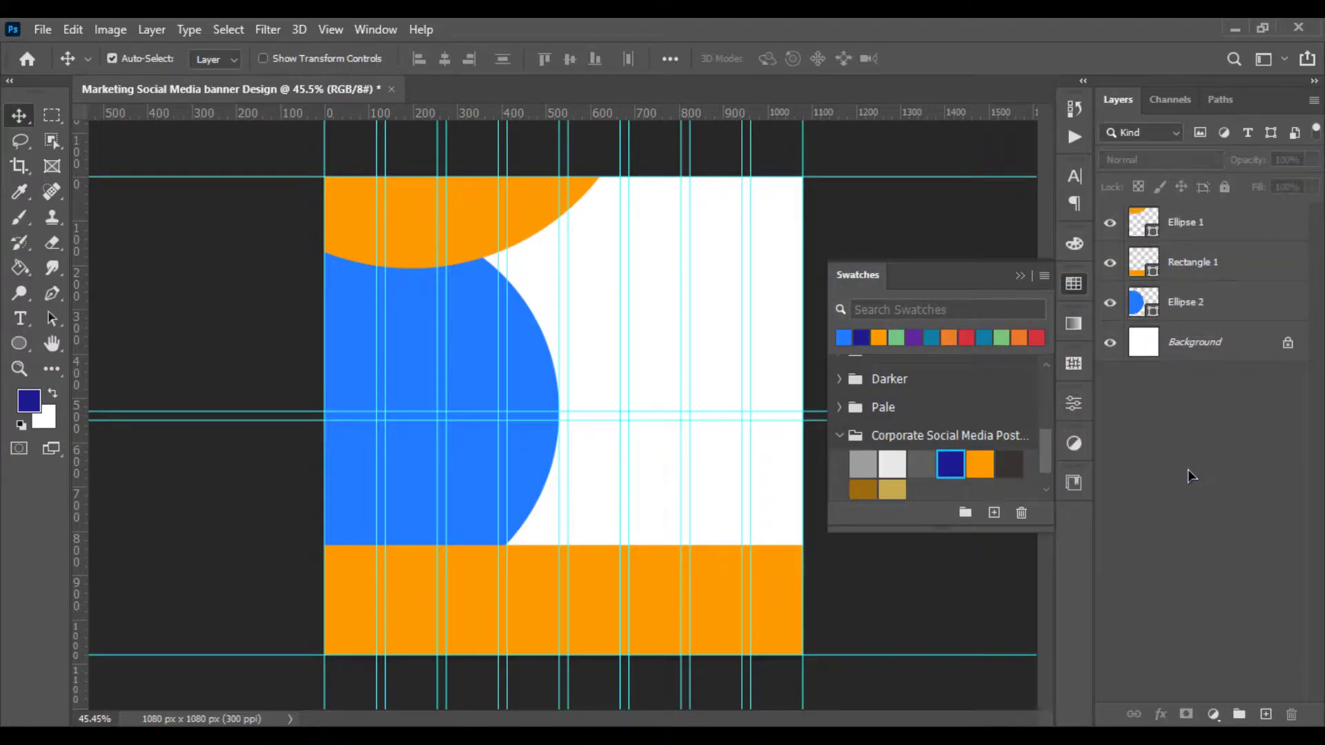
Place the skyscraper photo as an embedded image in the banner
{"action": "key", "text": "ctrl+plus"}
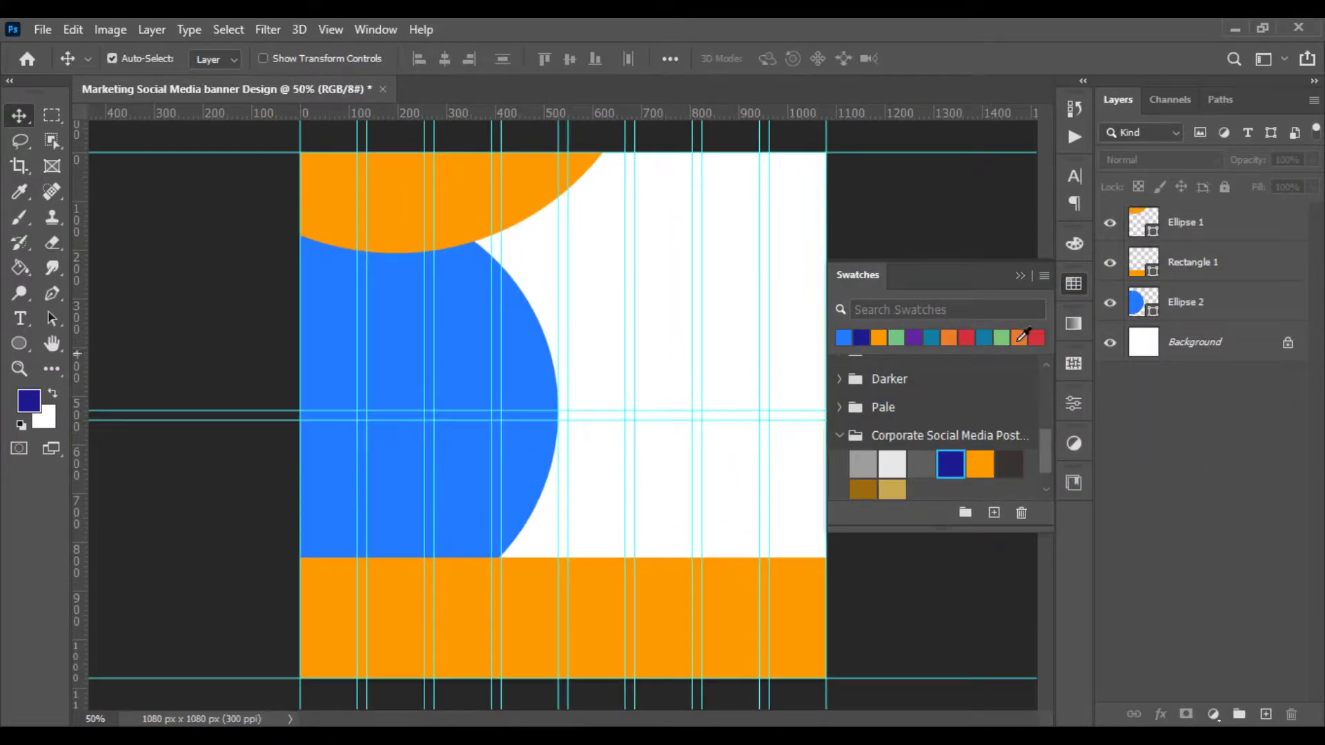
{"action": "left_click", "coordinate": [1020, 277]}
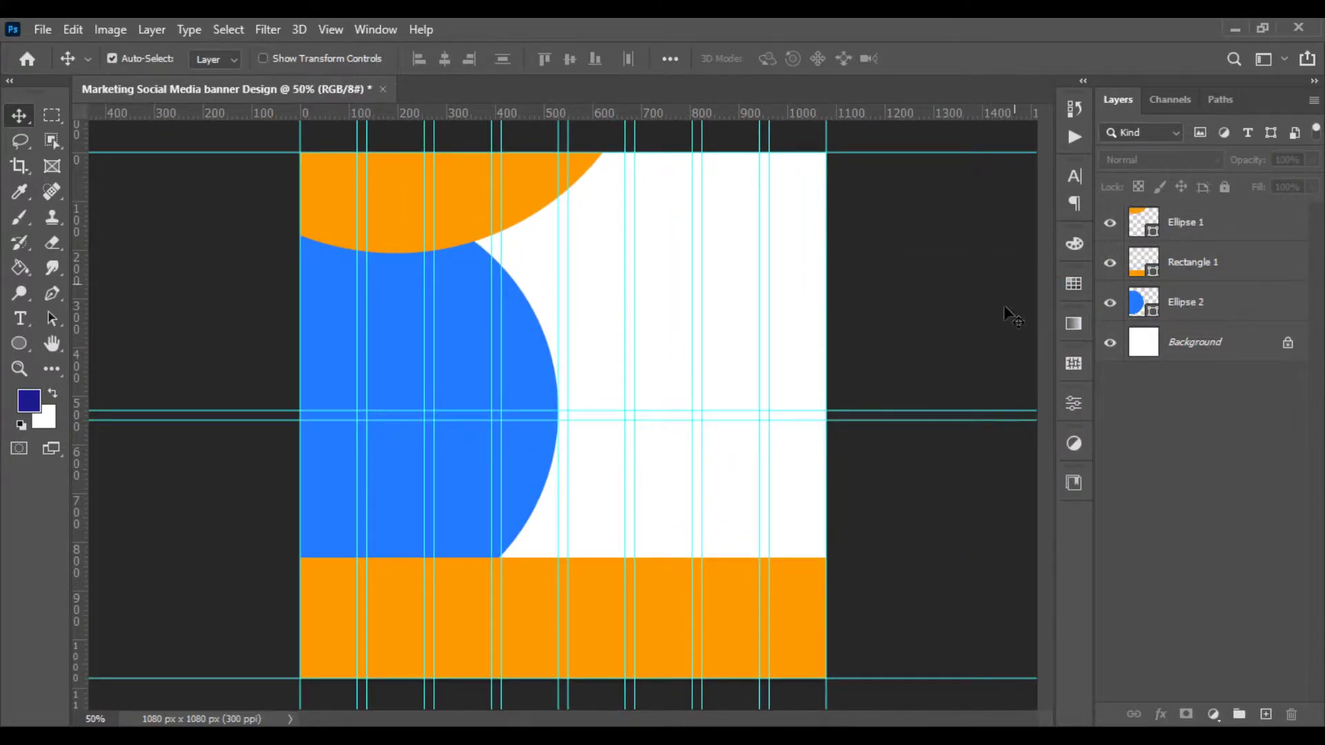
{"action": "key", "text": "ctrl+minus"}
{"action": "key", "text": "ctrl+plus"}
{"action": "left_click", "coordinate": [36, 30]}
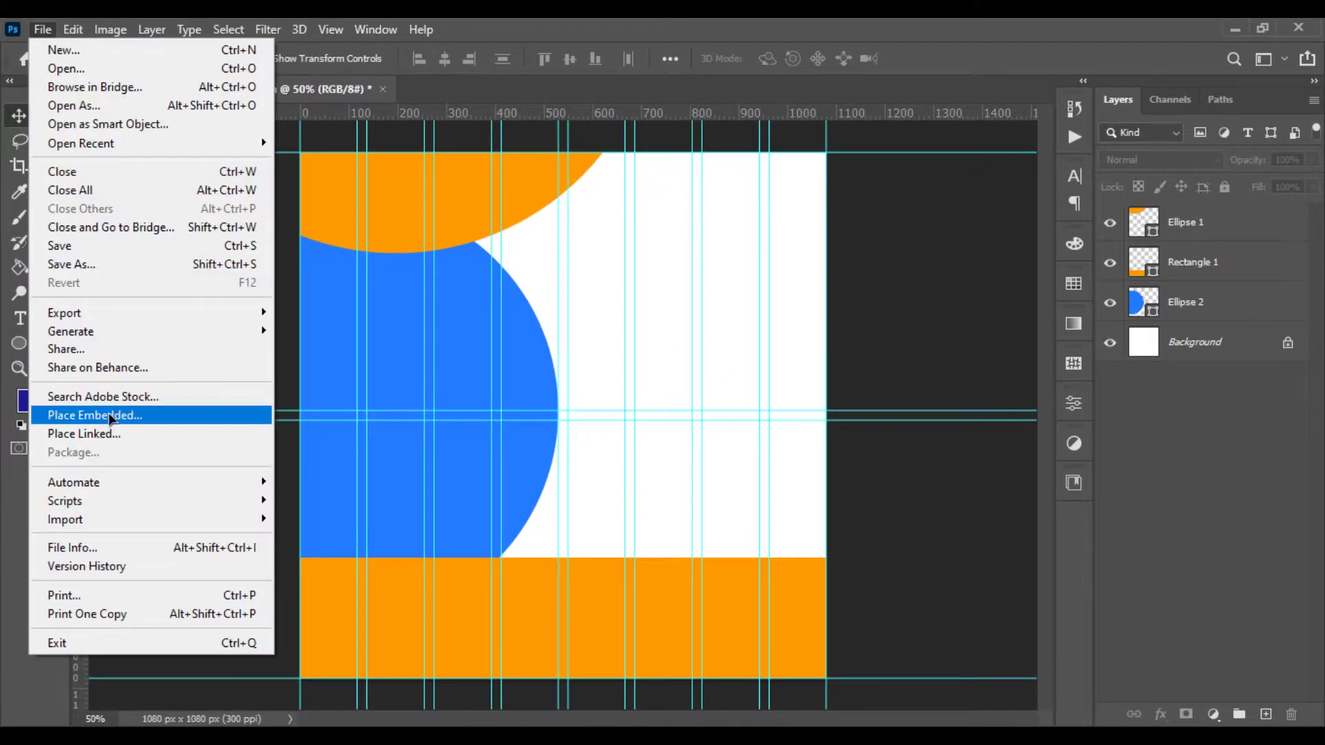
{"action": "left_click", "coordinate": [228, 417]}
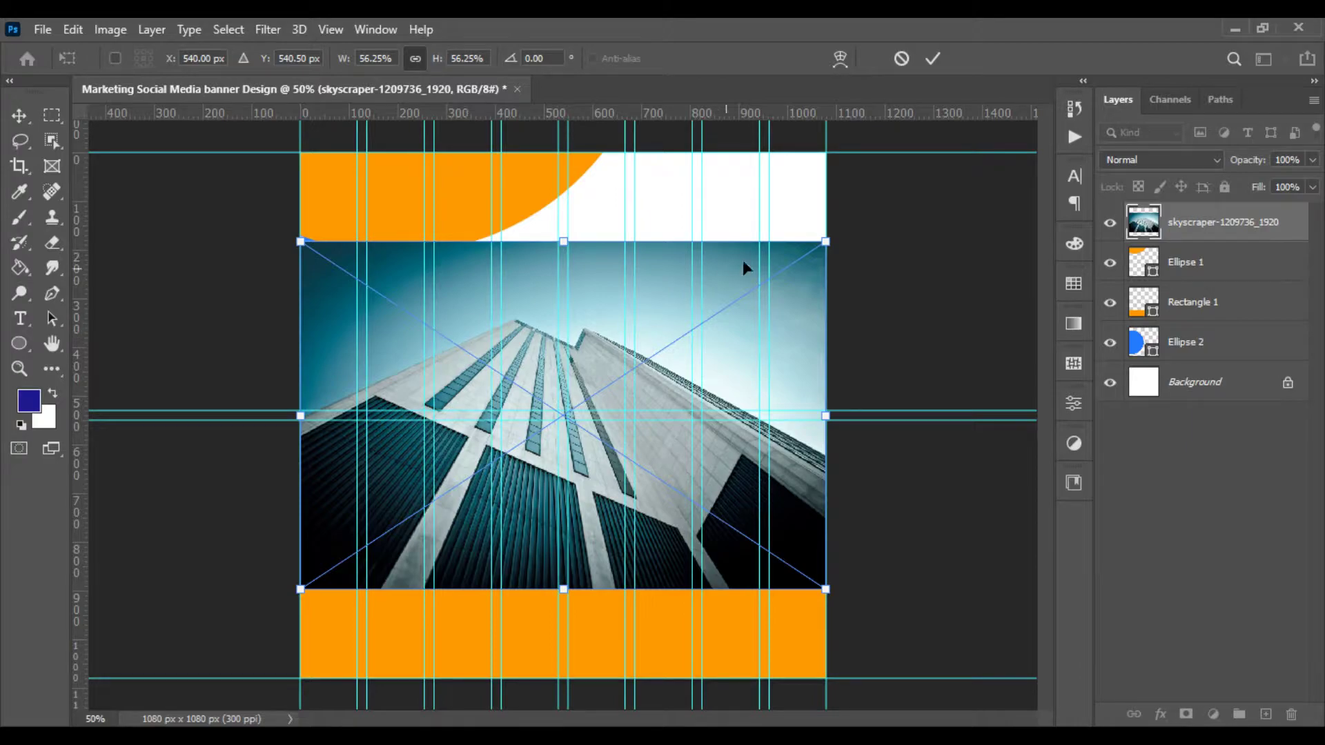
Scale the skyscraper photo to fill the canvas and rasterize its layer
{"action": "left_click_drag", "start_coordinate": [827, 241], "coordinate": [931, 93]}
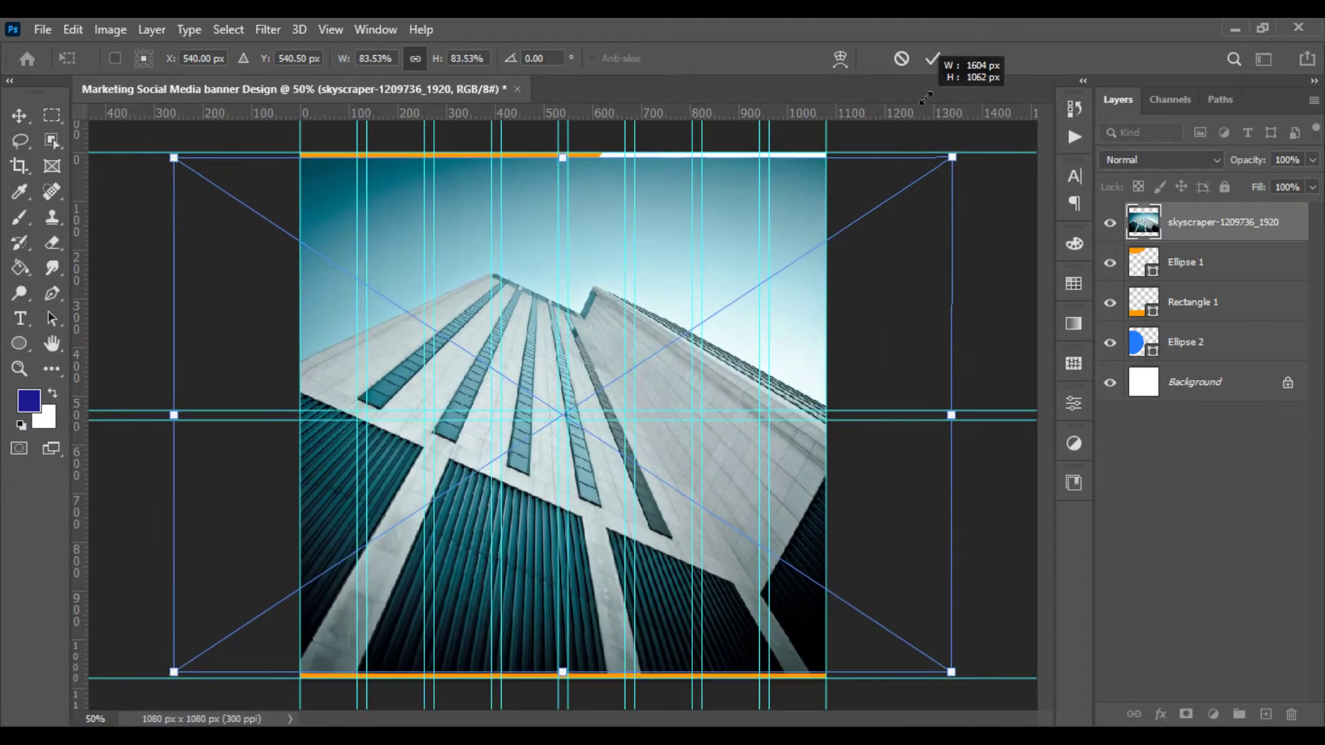
{"action": "left_click_drag", "start_coordinate": [537, 331], "coordinate": [662, 334]}
{"action": "key", "text": "Return"}
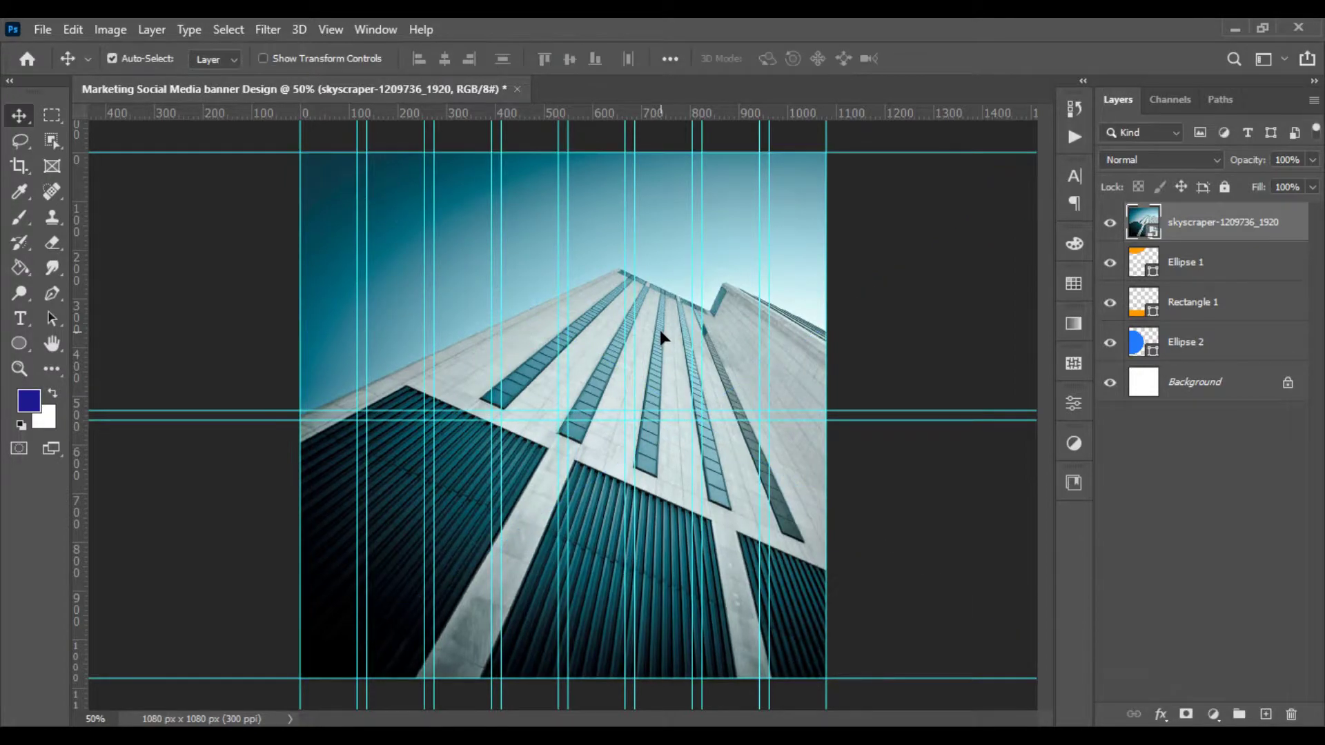
{"action": "right_click", "coordinate": [1201, 223]}
{"action": "left_click", "coordinate": [1022, 398]}
{"action": "left_click", "coordinate": [111, 29]}
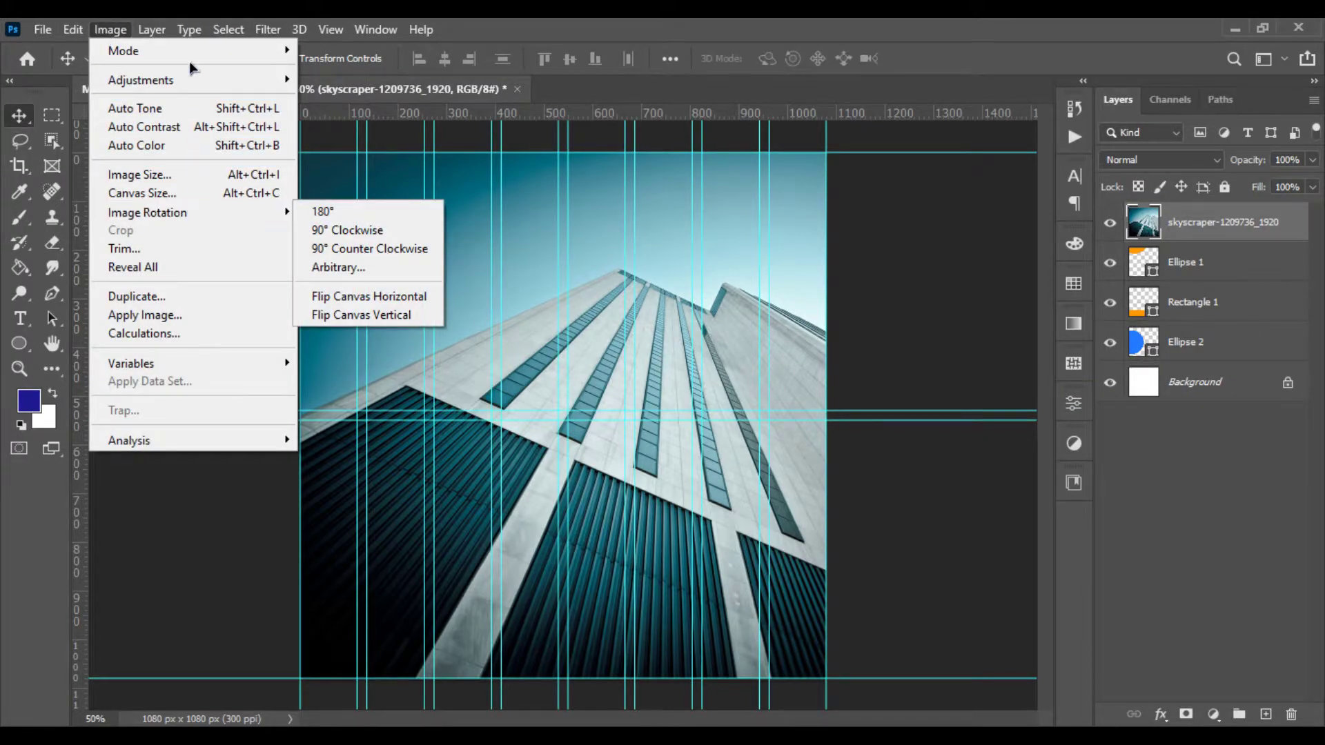
{"action": "mouse_move", "coordinate": [140, 80]}
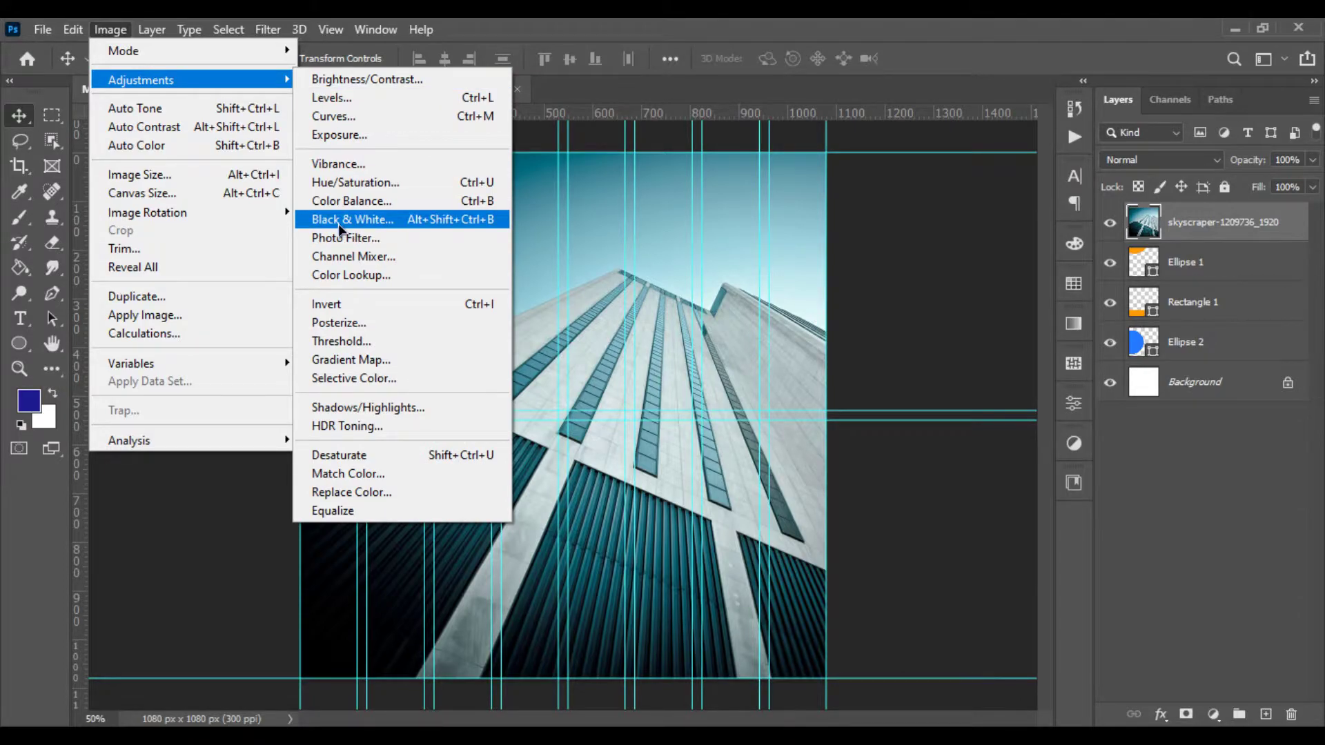
Convert the skyscraper photo to black and white and move it below Ellipse 2
{"action": "left_click", "coordinate": [338, 220]}
{"action": "left_click", "coordinate": [1071, 122]}
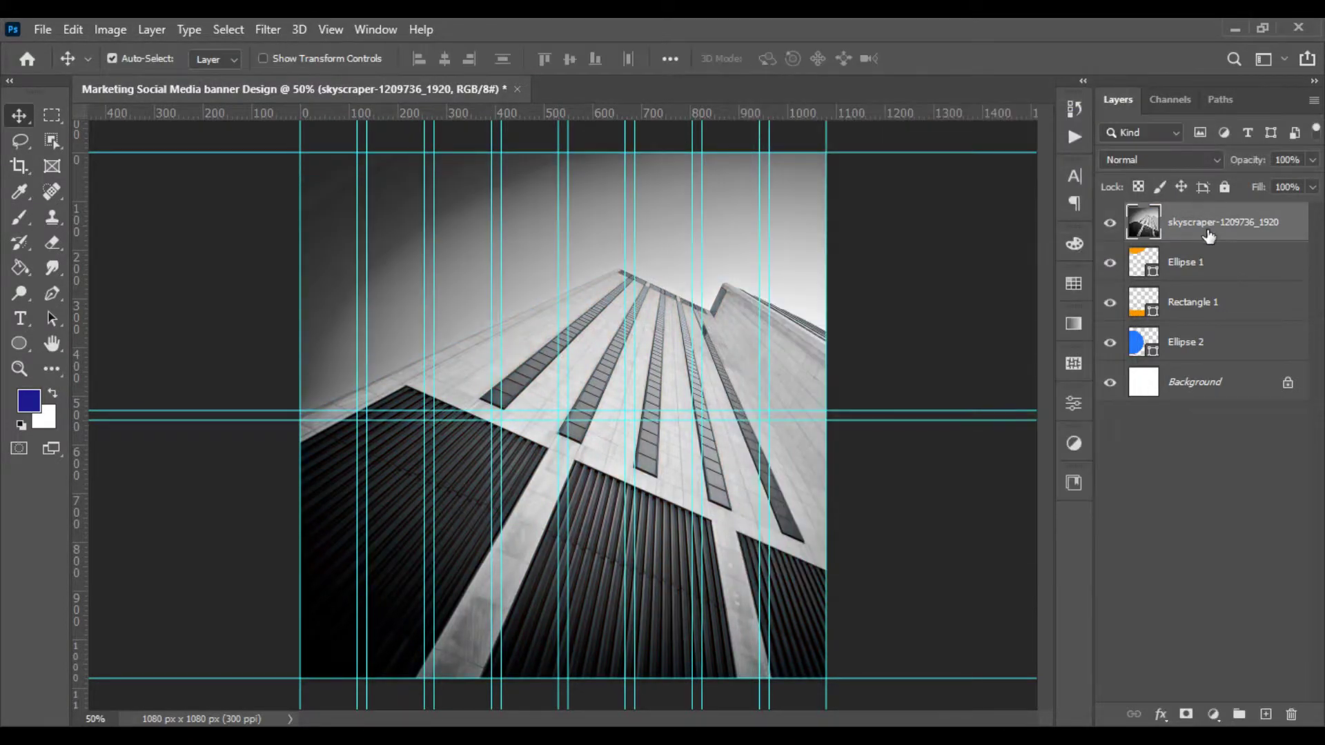
{"action": "left_click_drag", "start_coordinate": [1210, 236], "coordinate": [1186, 363]}
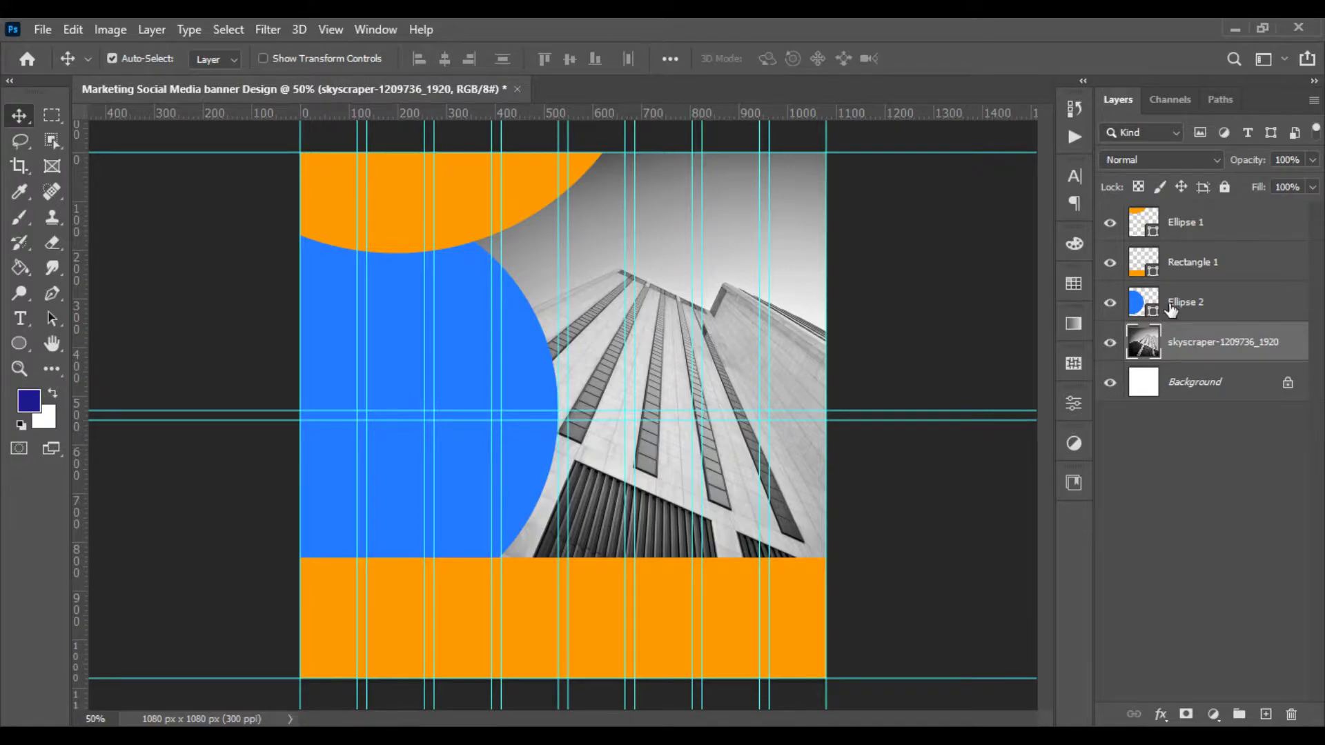
Fill the left circle with the navy swatch
{"action": "double_click", "coordinate": [1146, 305]}
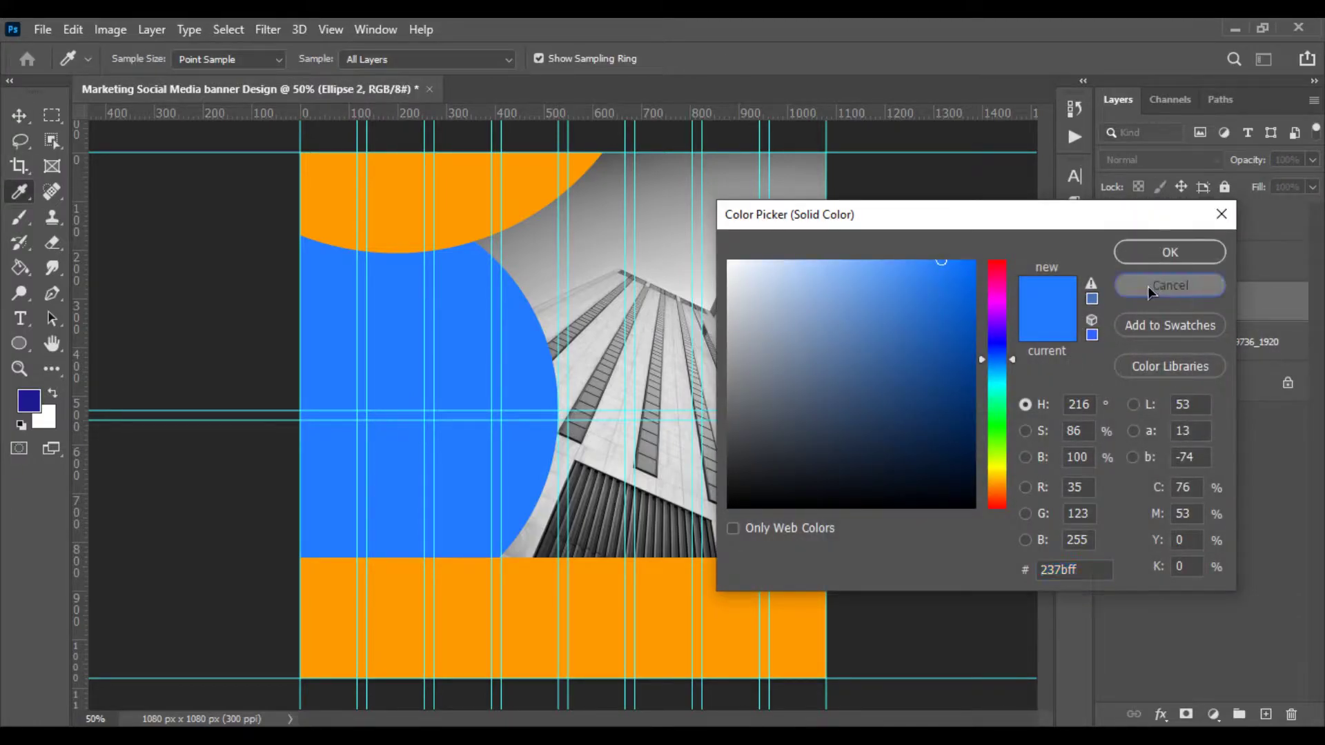
{"action": "left_click", "coordinate": [1149, 287]}
{"action": "left_click", "coordinate": [1073, 364]}
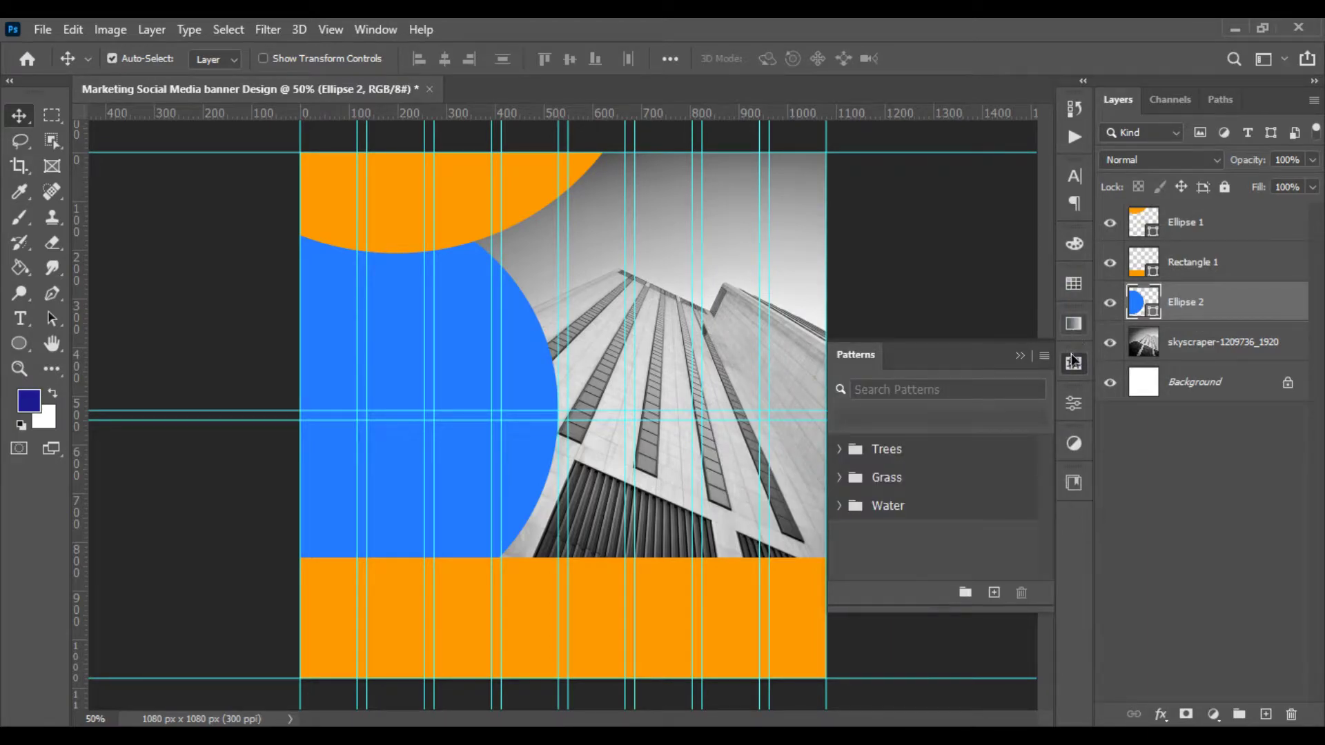
{"action": "left_click", "coordinate": [1073, 364]}
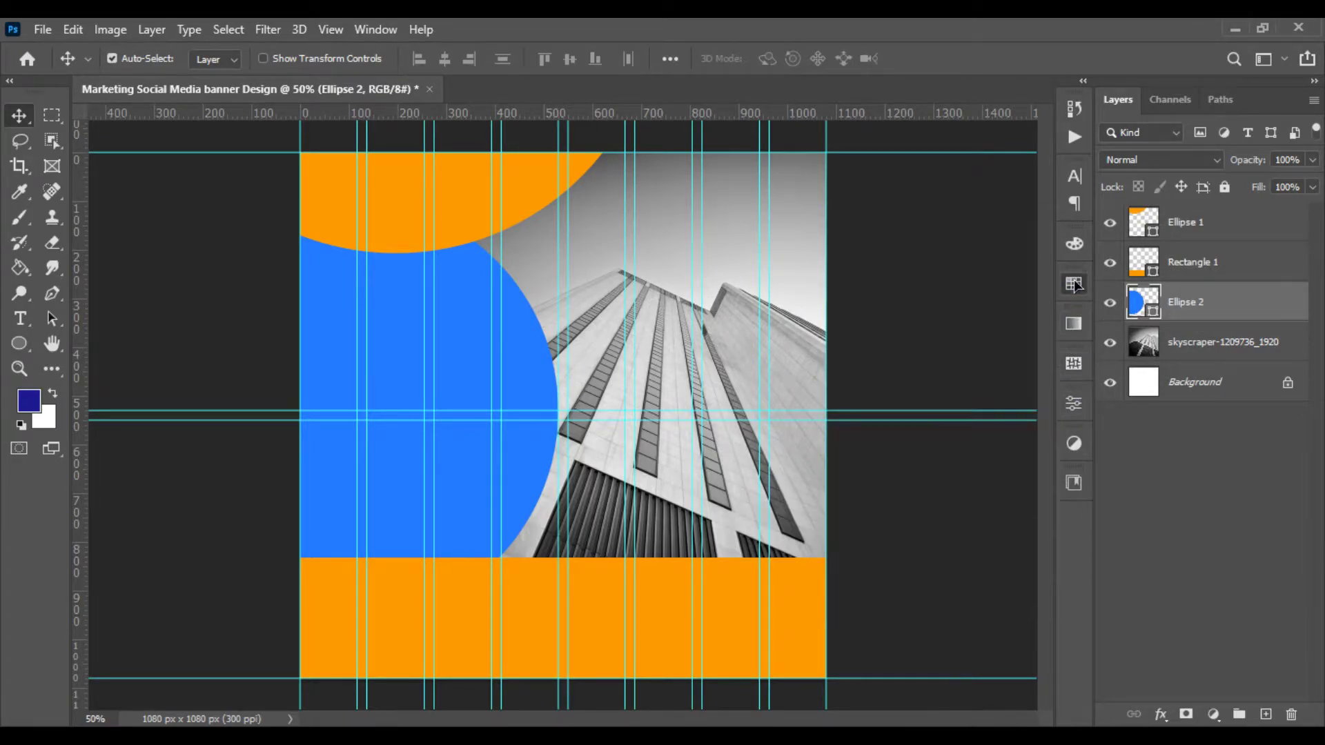
{"action": "left_click", "coordinate": [1074, 284]}
{"action": "left_click", "coordinate": [951, 464]}
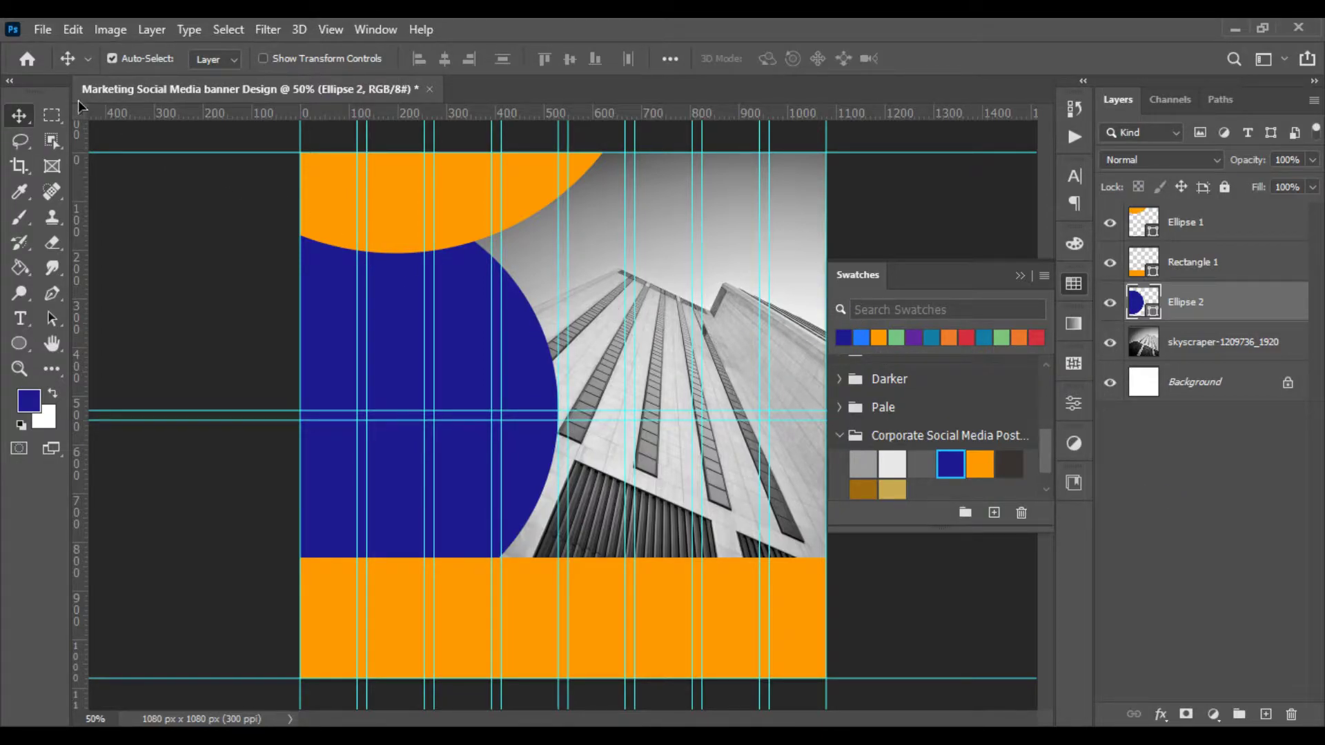
Lower the opacity of the Ellipse 1 and Ellipse 2 shape layers to 84%
{"action": "left_click", "coordinate": [196, 216]}
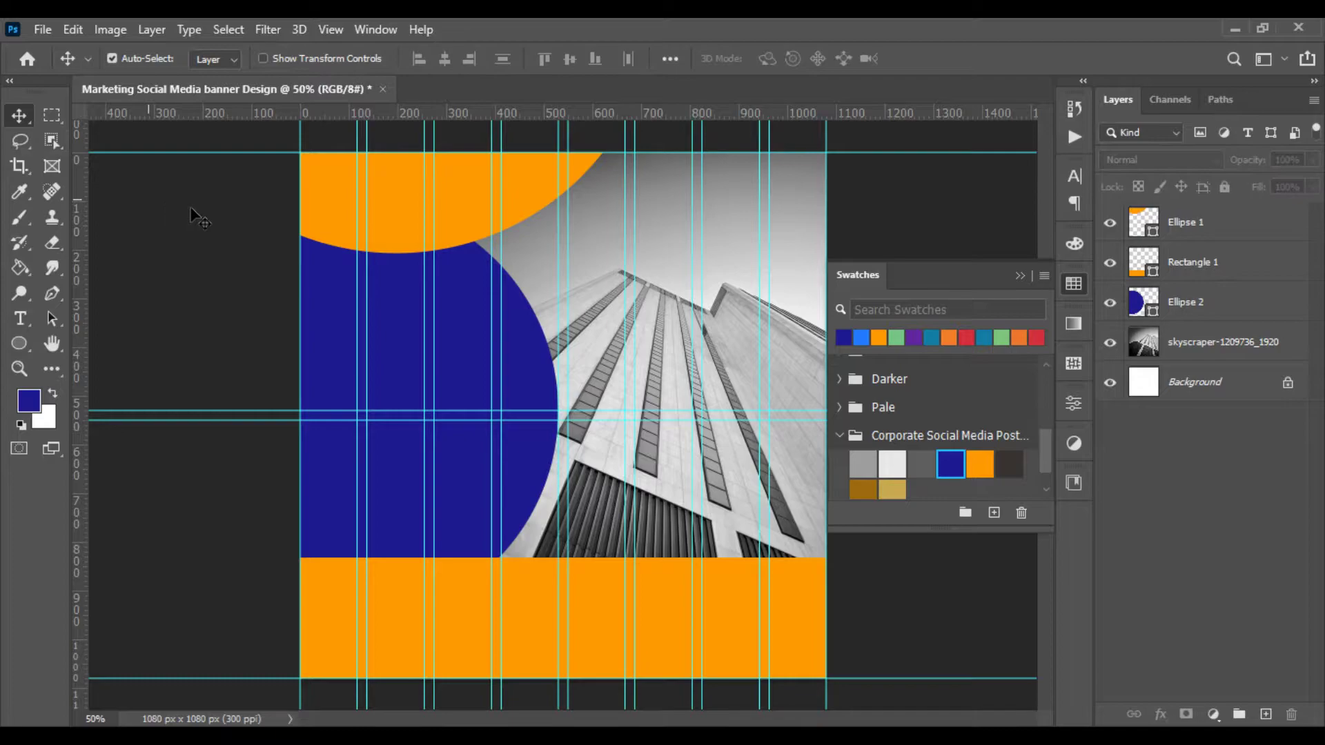
{"action": "left_click", "coordinate": [1181, 228]}
{"action": "left_click", "coordinate": [1209, 304], "text": "shift"}
{"action": "left_click", "coordinate": [1312, 159]}
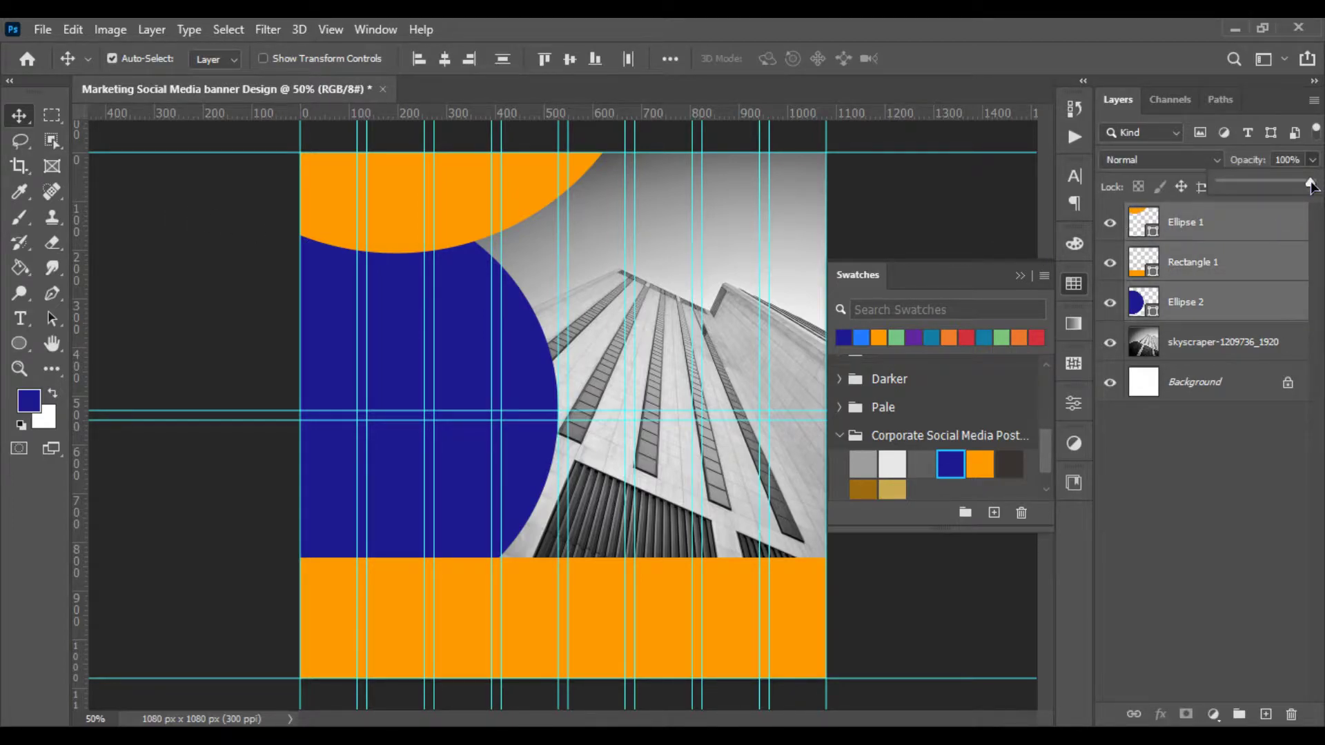
{"action": "left_click_drag", "start_coordinate": [1314, 182], "coordinate": [1294, 185]}
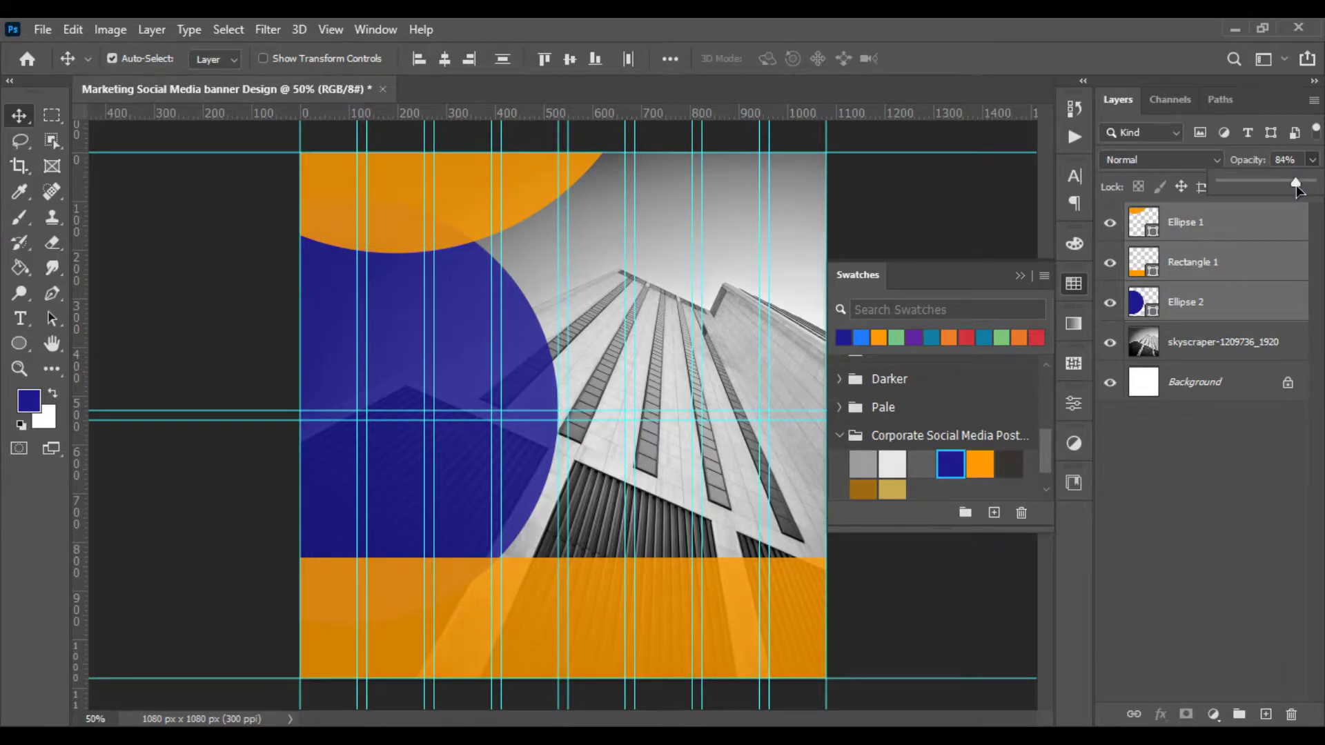
{"action": "left_click", "coordinate": [1215, 483]}
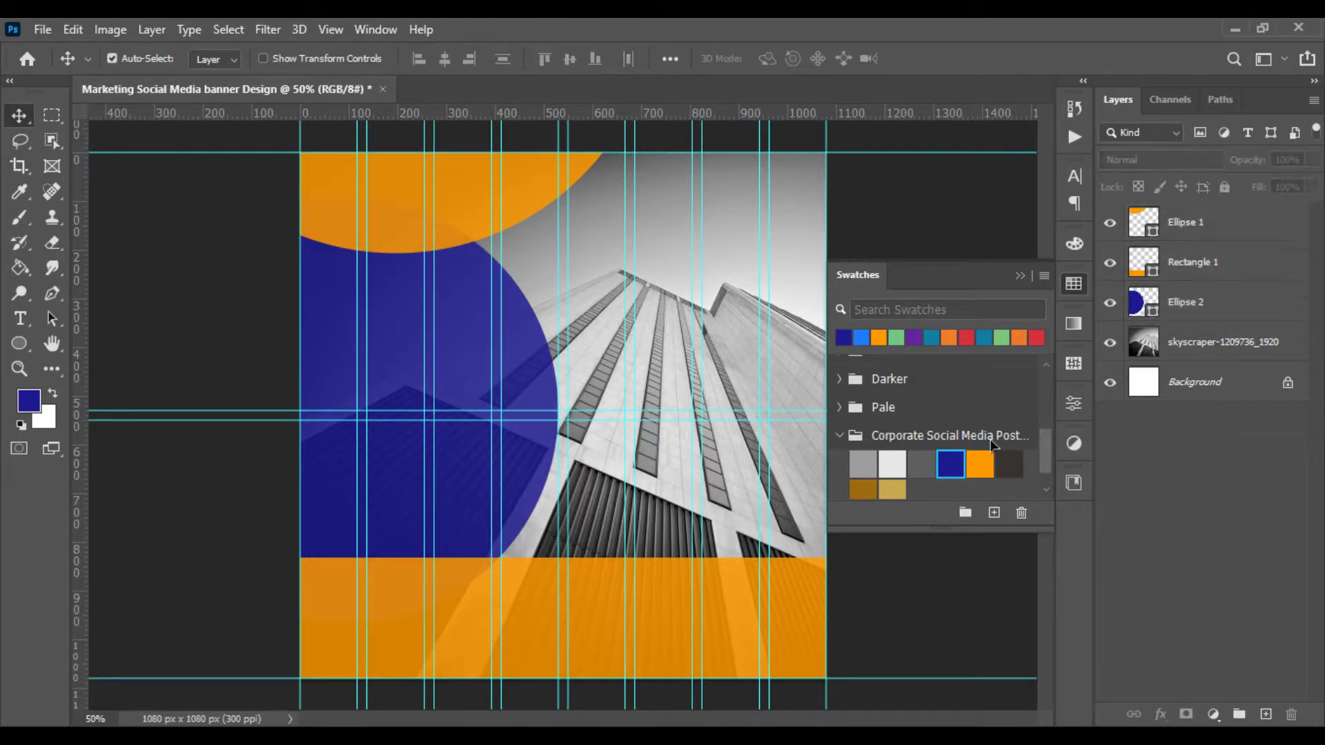
Close the Swatches panel and clear all guides from the banner
{"action": "key", "text": "ctrl+plus"}
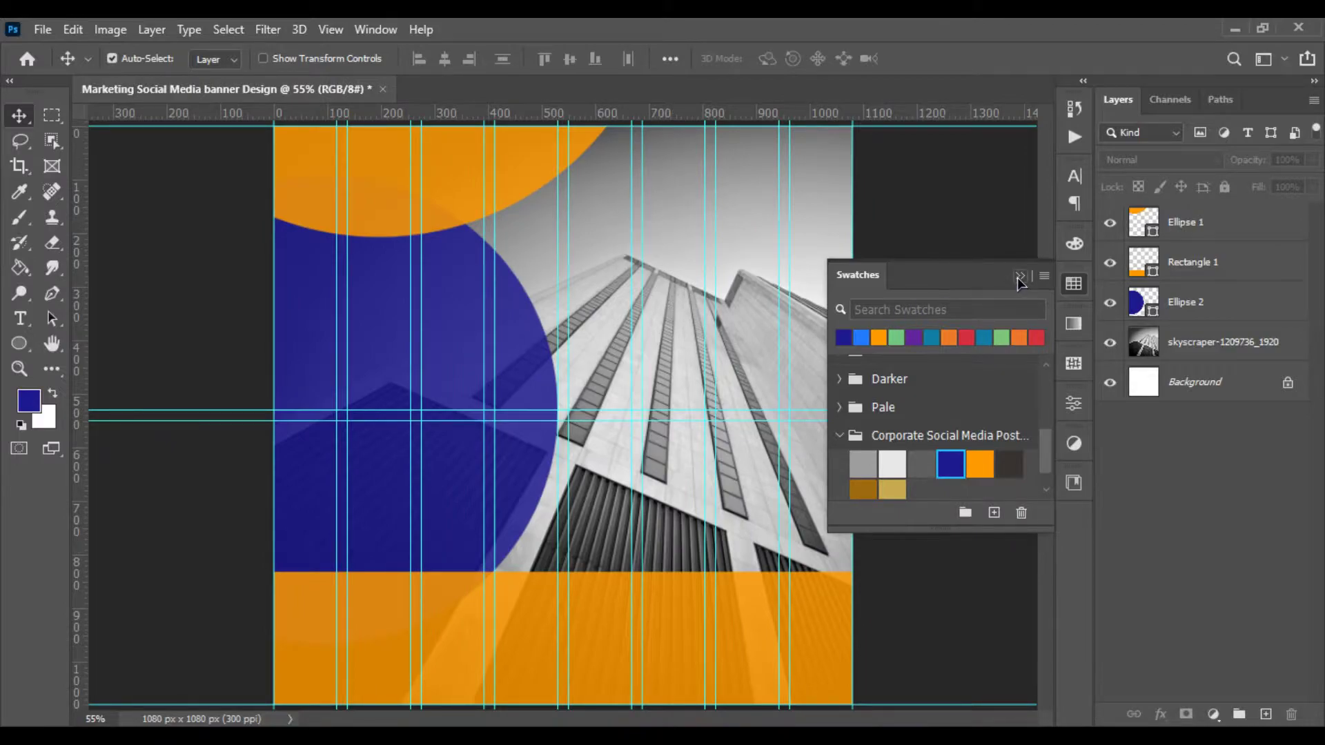
{"action": "left_click", "coordinate": [1020, 276]}
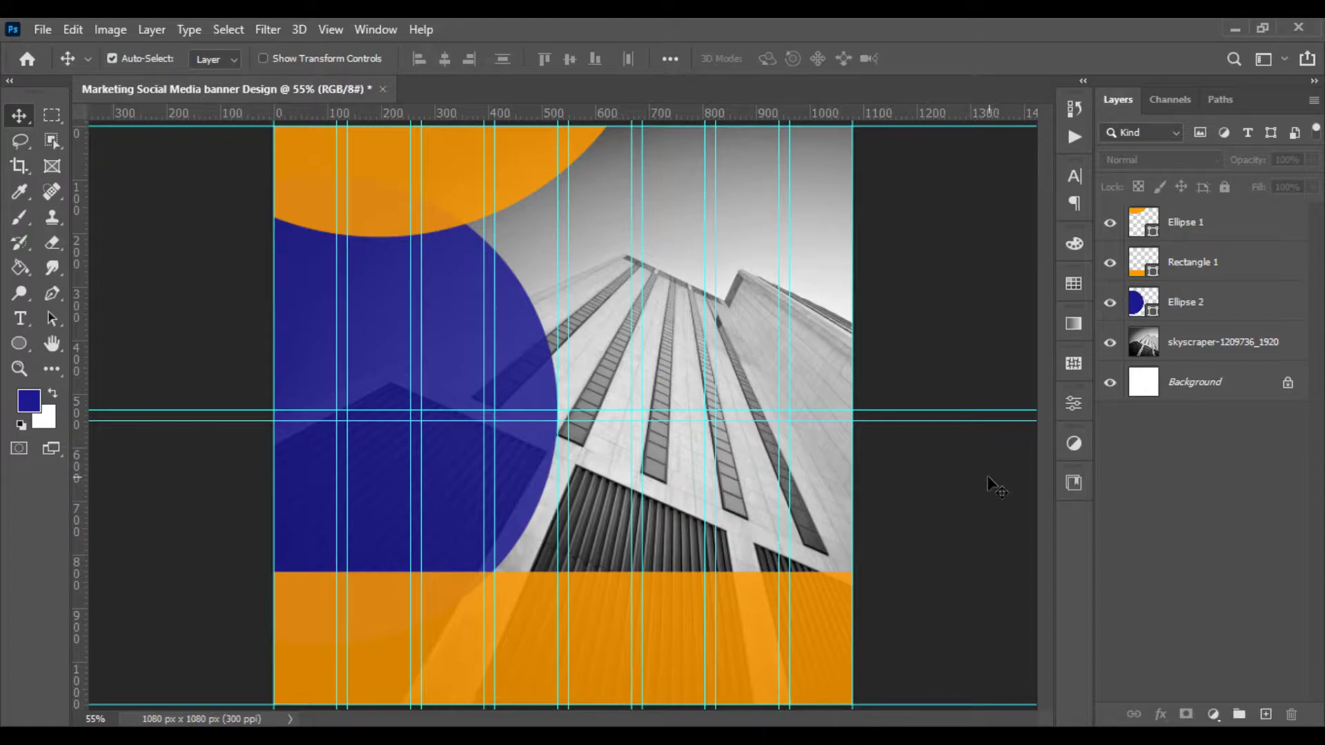
{"action": "left_click", "coordinate": [331, 29]}
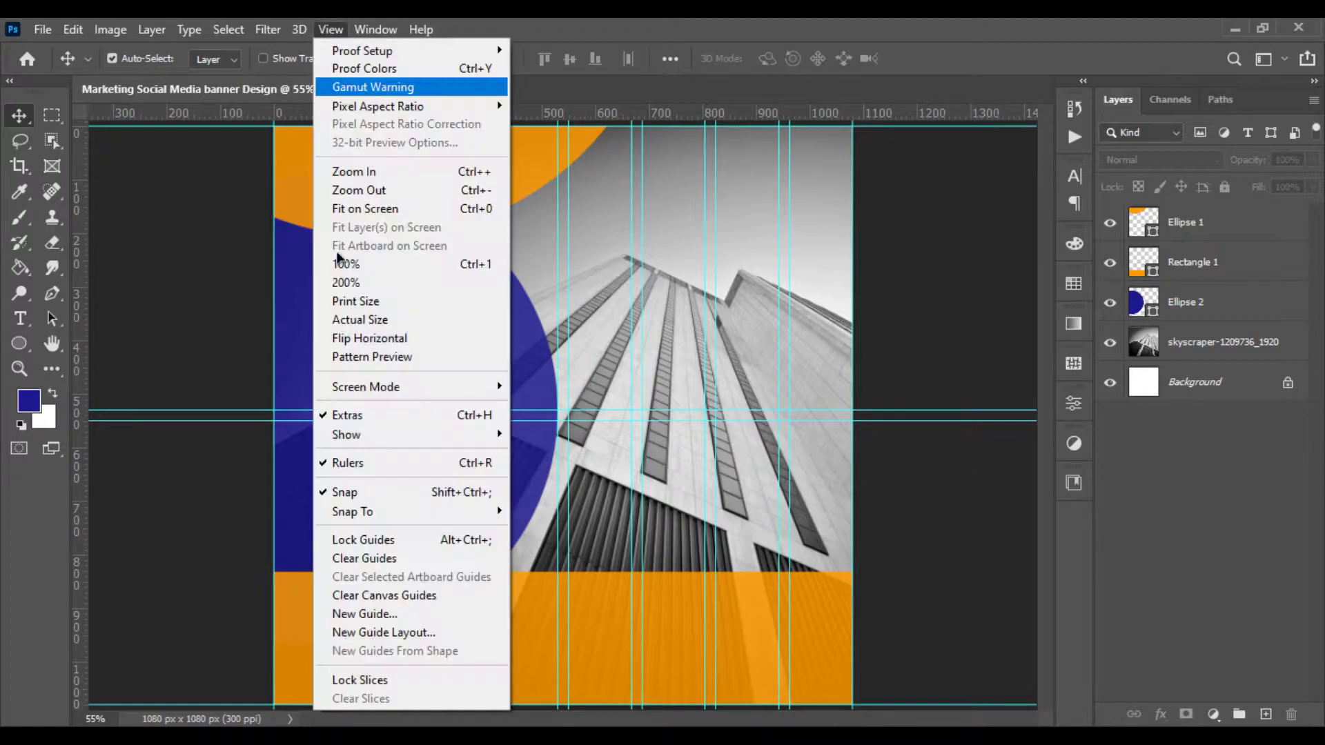
{"action": "left_click", "coordinate": [378, 558]}
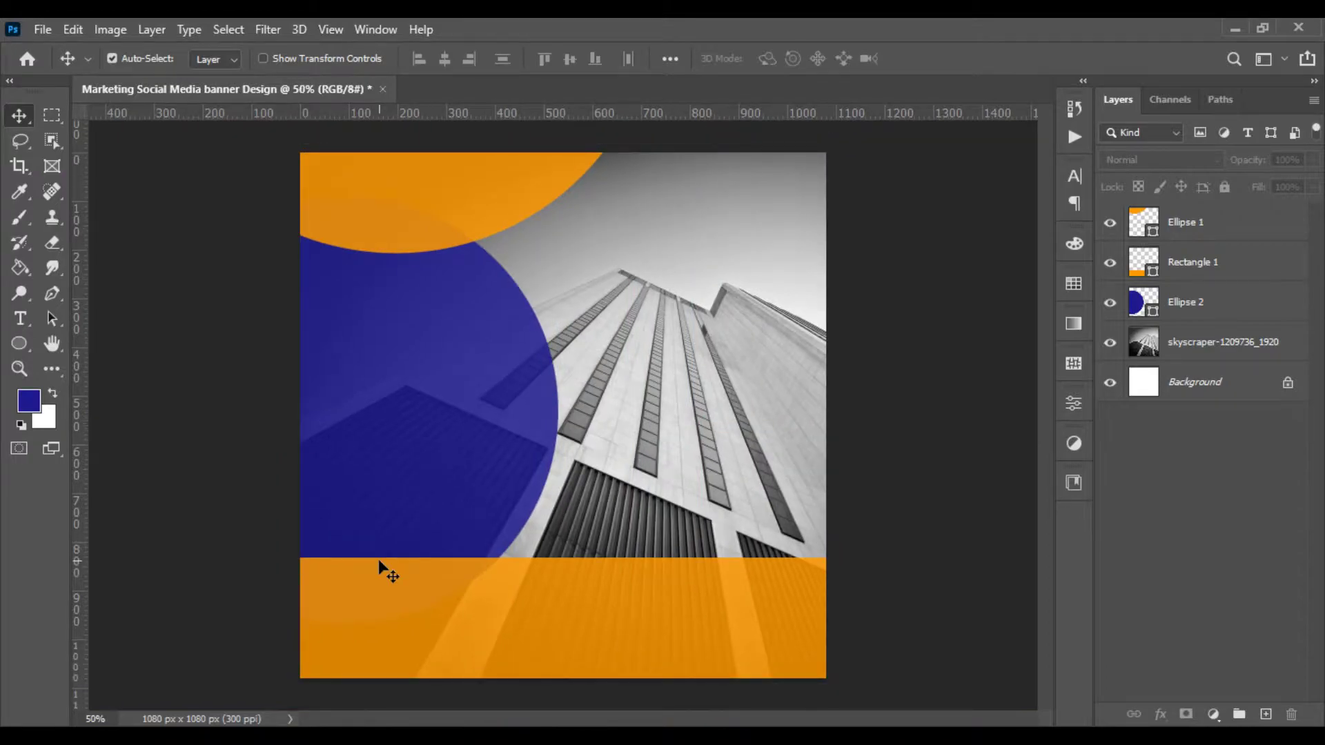
{"action": "scroll", "coordinate": [378, 559], "scroll_direction": "down", "scroll_amount": 1}
{"action": "scroll", "coordinate": [398, 547], "scroll_direction": "up", "scroll_amount": 1}
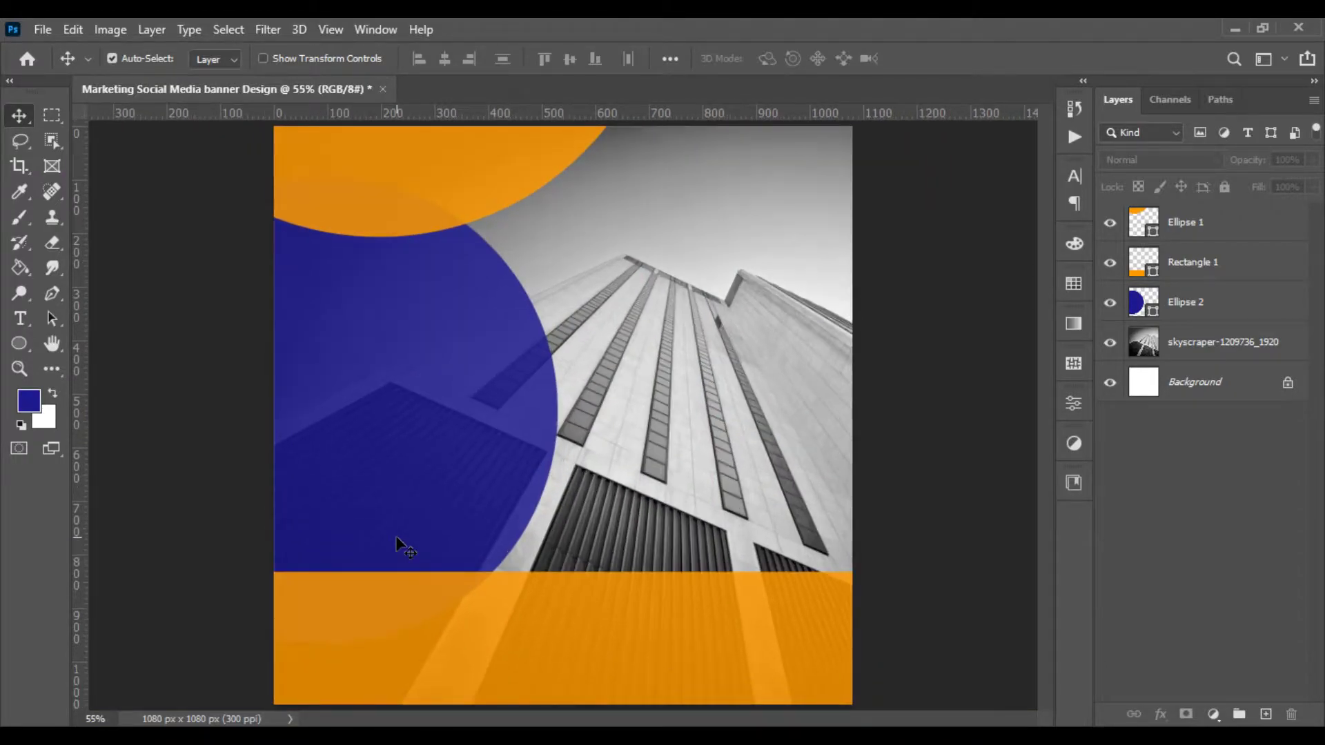
{"action": "scroll", "coordinate": [315, 387], "scroll_direction": "down", "scroll_amount": 1}
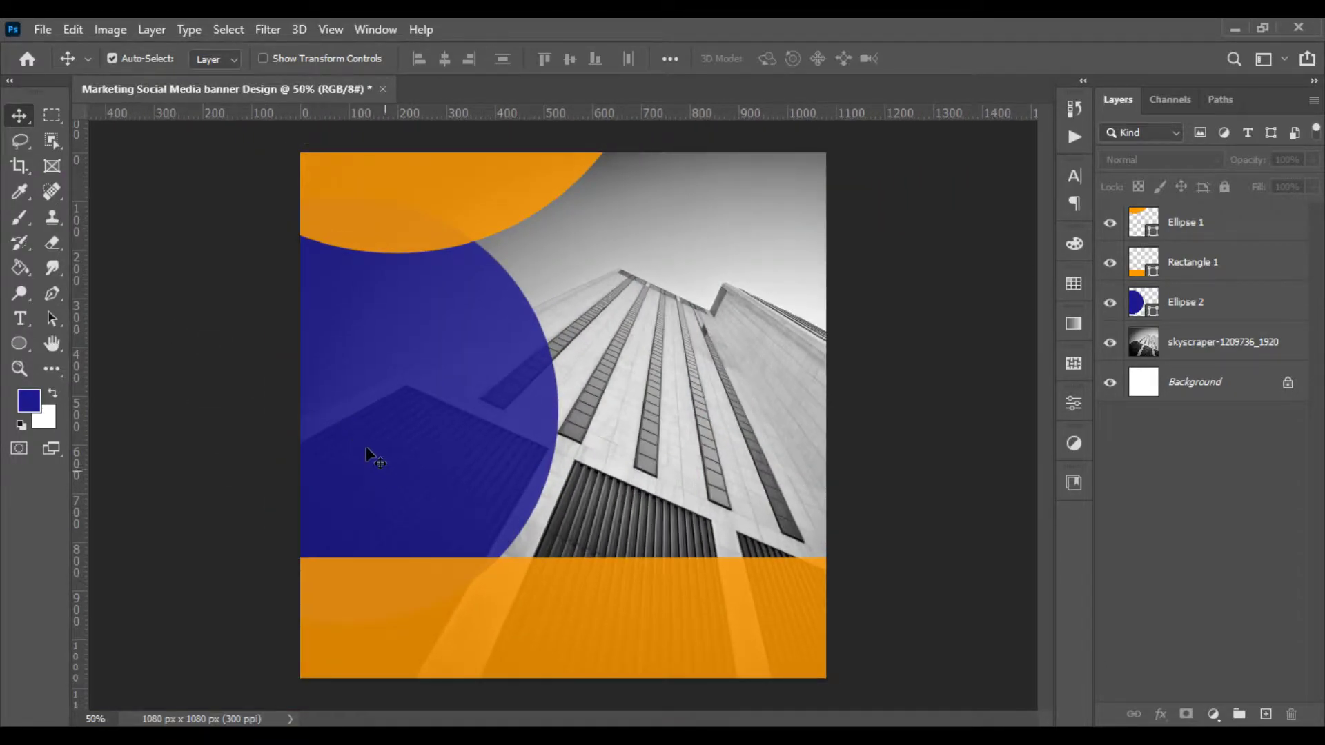
Place the businessman PNG as an embedded image and scale it down
{"action": "left_click", "coordinate": [43, 30]}
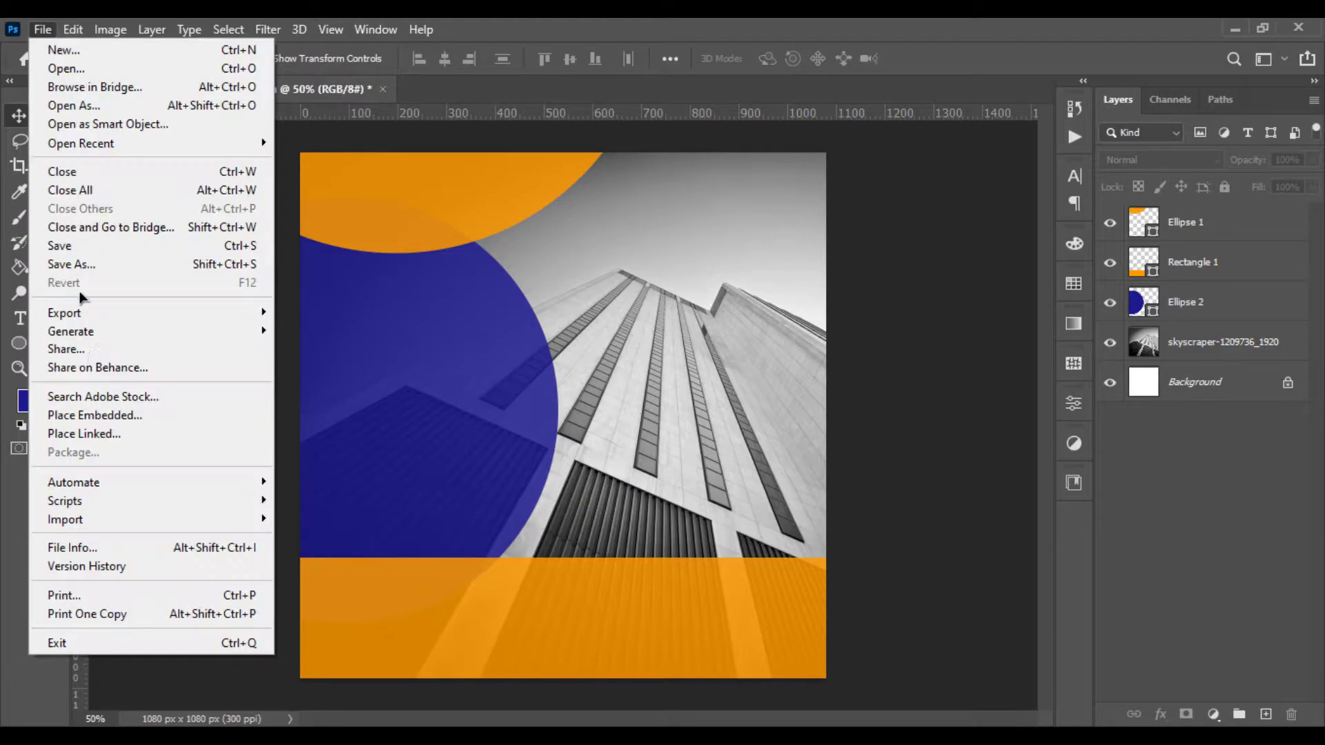
{"action": "left_click", "coordinate": [115, 416]}
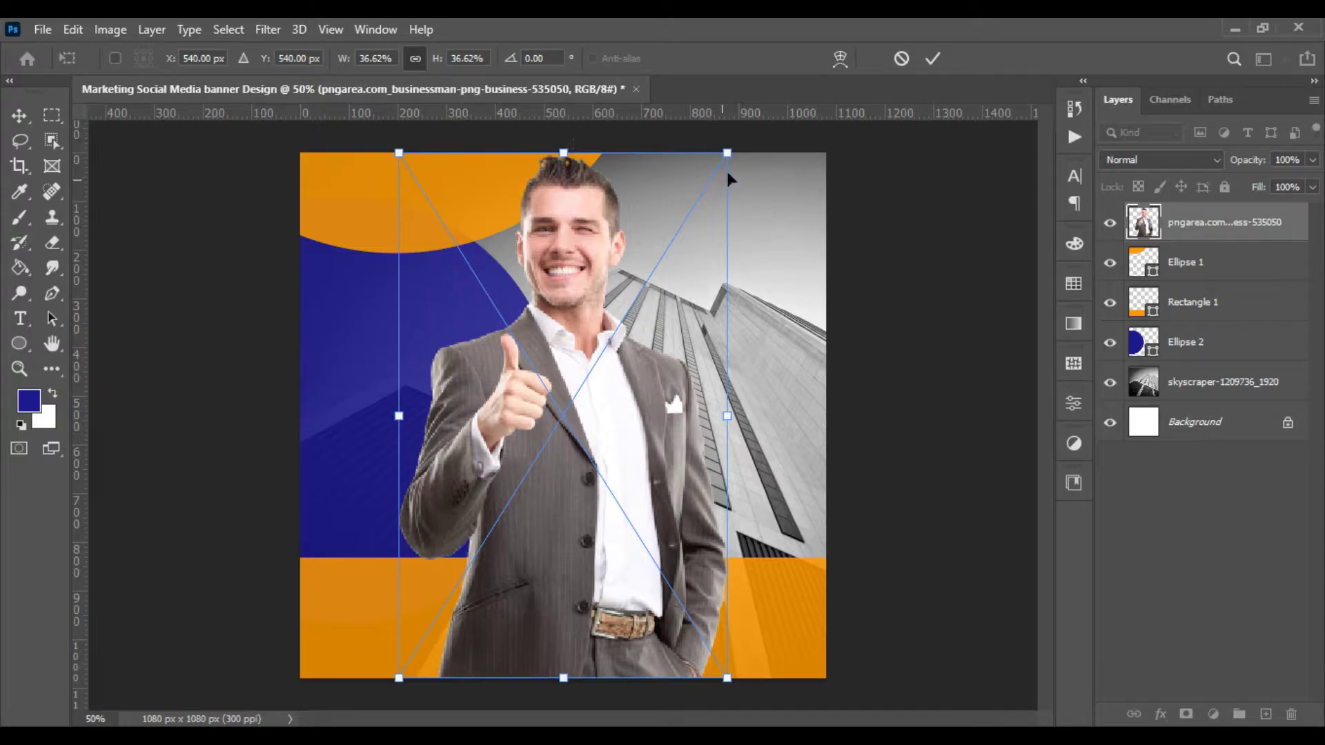
{"action": "mouse_move", "coordinate": [727, 152]}
{"action": "left_mouse_down"}
{"action": "mouse_move", "coordinate": [492, 543]}
{"action": "mouse_move", "coordinate": [375, 543]}
{"action": "mouse_move", "coordinate": [599, 387]}
{"action": "left_mouse_up"}
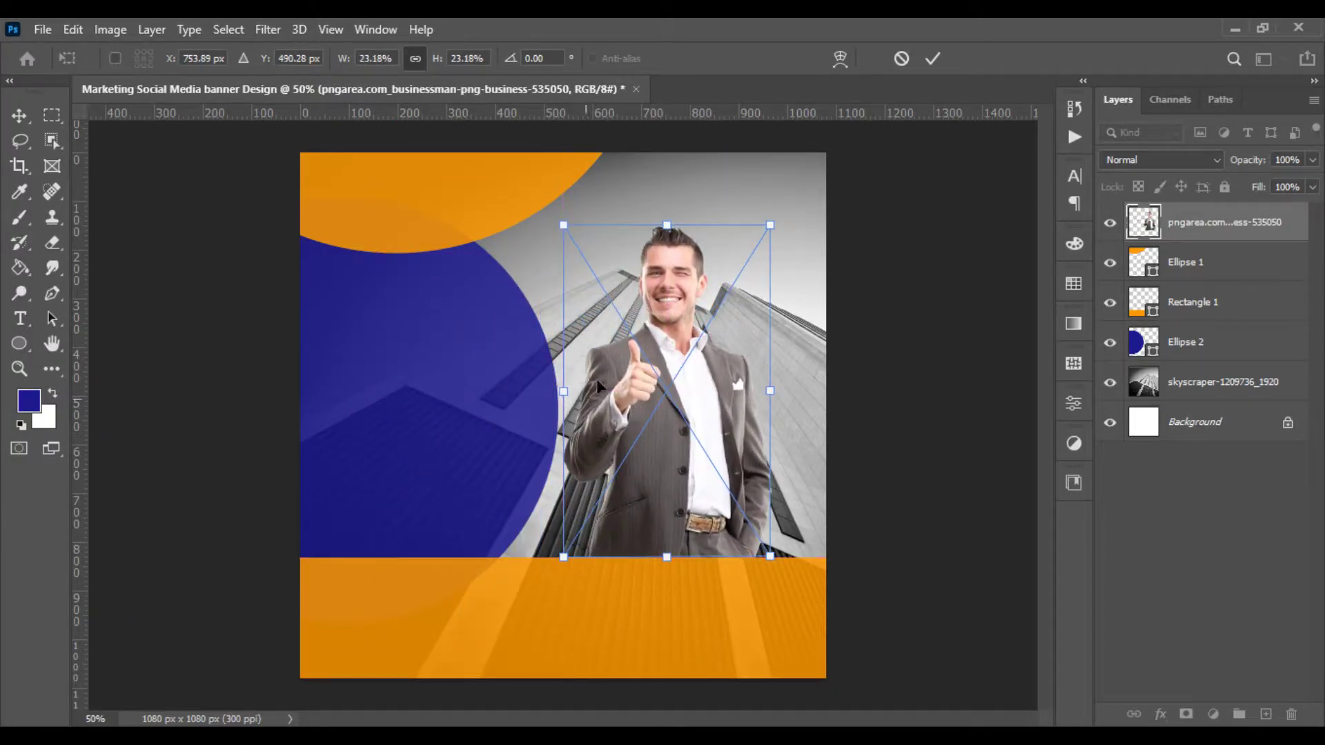
{"action": "left_click_drag", "start_coordinate": [667, 225], "coordinate": [667, 179]}
Flip the businessman horizontally, move him right, enlarge him slightly and commit
{"action": "right_click", "coordinate": [659, 325]}
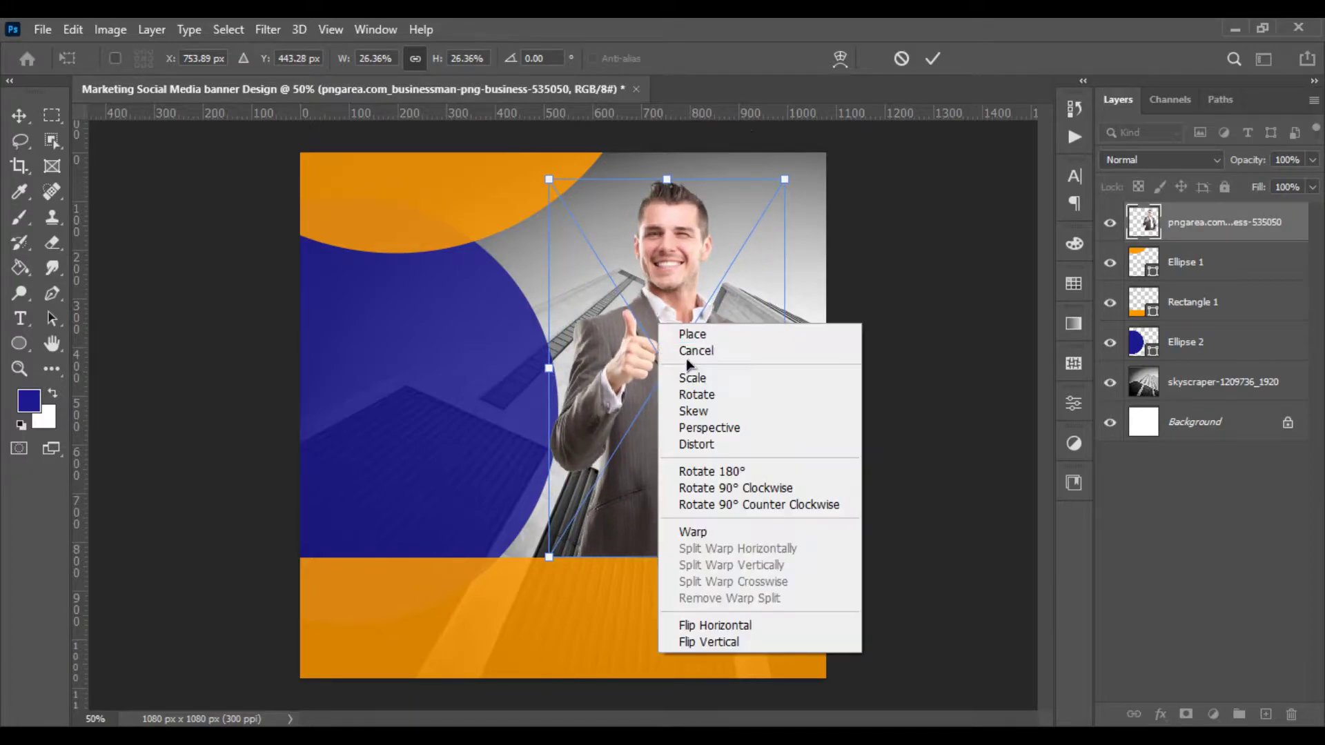
{"action": "left_click", "coordinate": [725, 622]}
{"action": "mouse_move", "coordinate": [673, 460]}
{"action": "left_mouse_down"}
{"action": "mouse_move", "coordinate": [713, 460]}
{"action": "mouse_move", "coordinate": [690, 460]}
{"action": "left_mouse_up"}
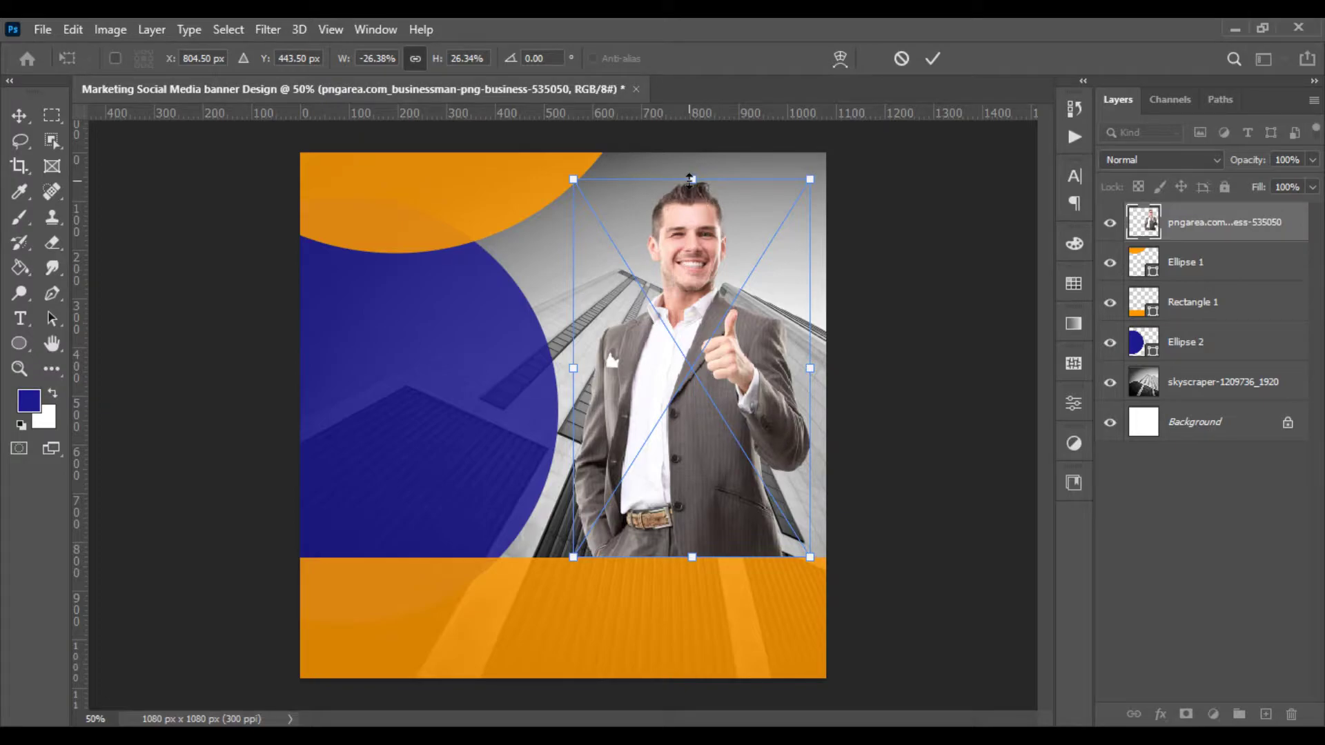
{"action": "left_click_drag", "start_coordinate": [690, 179], "coordinate": [689, 163]}
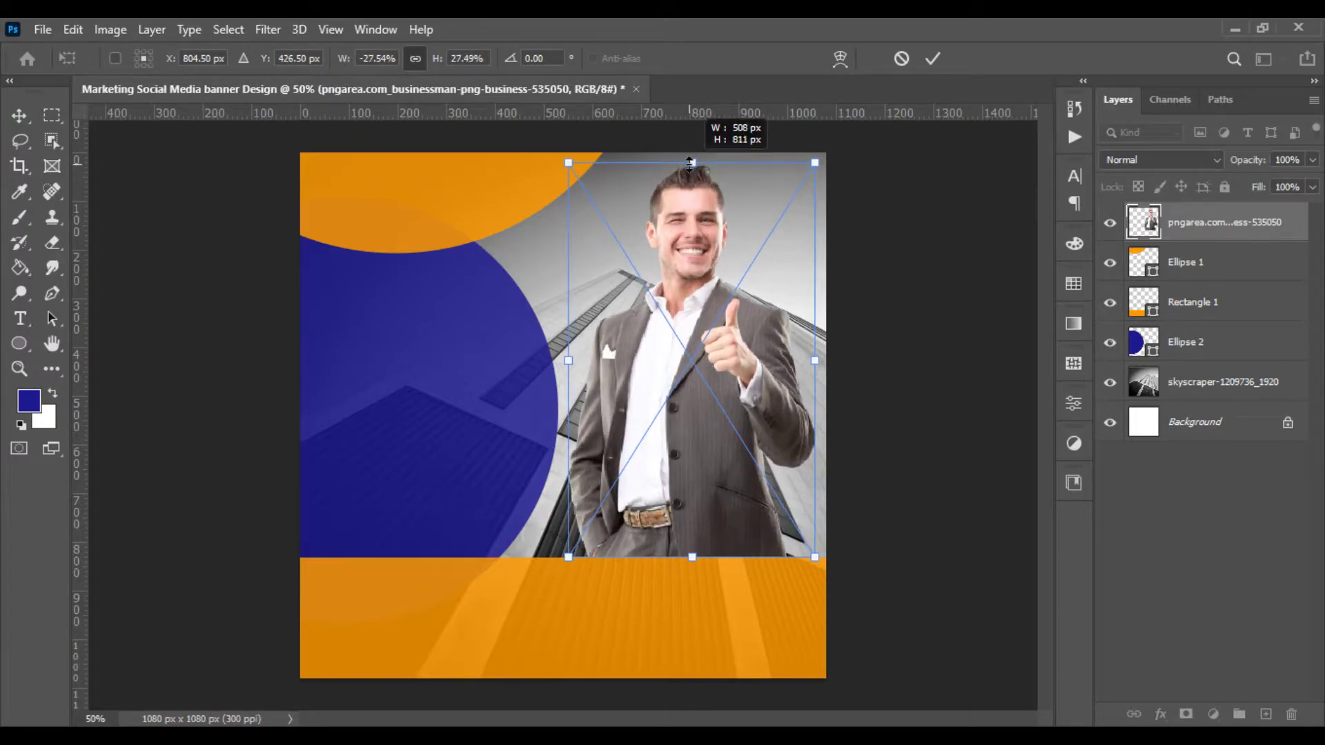
{"action": "key", "text": "Return"}
{"action": "key", "text": "ctrl+0"}
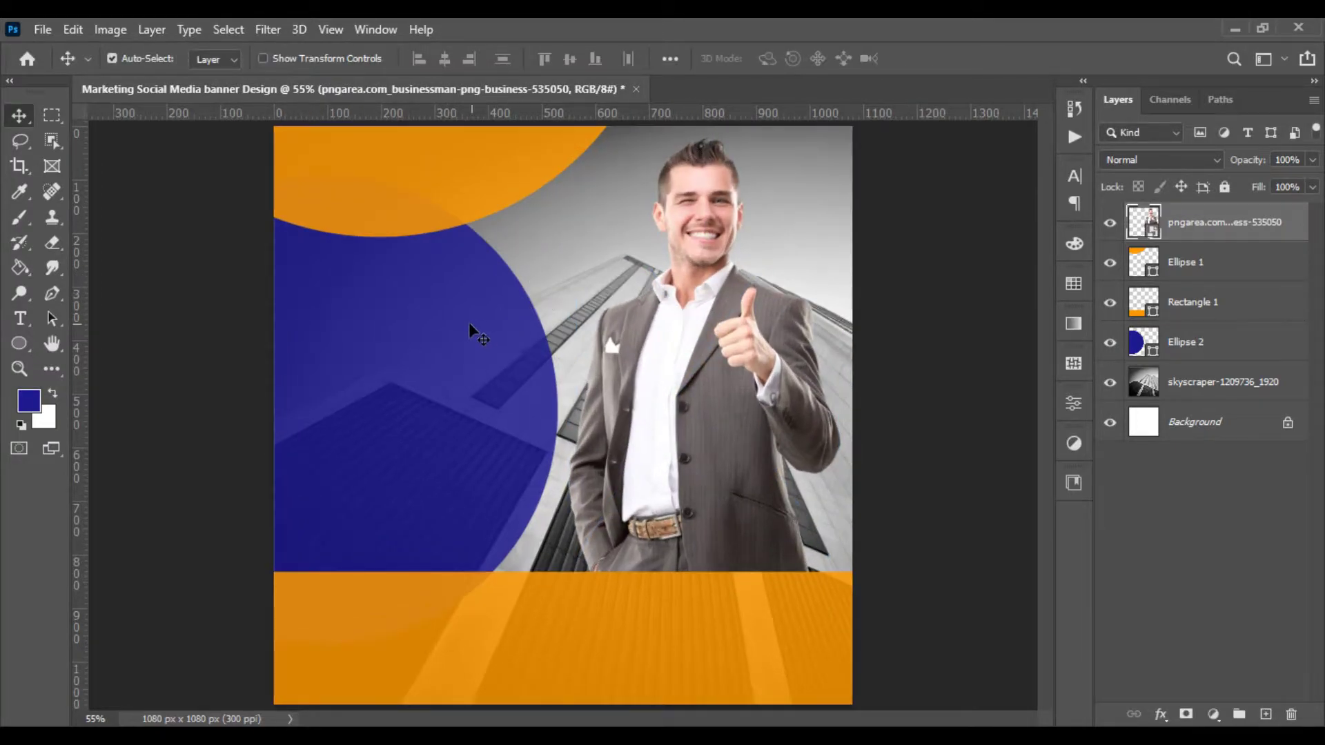
Nudge the orange Ellipse 1 circle at the top of the banner
{"action": "left_click", "coordinate": [411, 171]}
{"action": "mouse_move", "coordinate": [435, 227]}
{"action": "left_mouse_down"}
{"action": "mouse_move", "coordinate": [422, 196]}
{"action": "mouse_move", "coordinate": [428, 238]}
{"action": "left_mouse_up"}
{"action": "scroll", "coordinate": [423, 201], "scroll_direction": "down", "scroll_amount": 2}
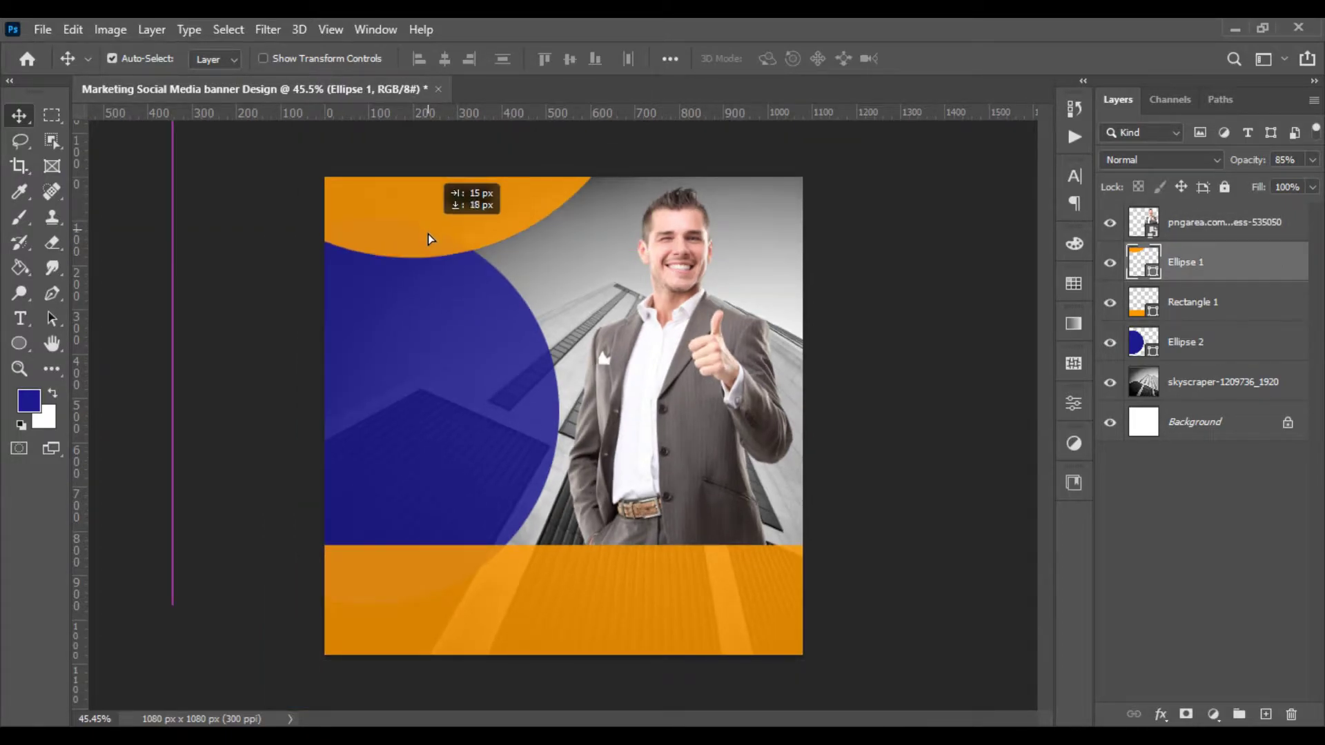
{"action": "left_click", "coordinate": [264, 401]}
{"action": "key", "text": "ctrl+0"}
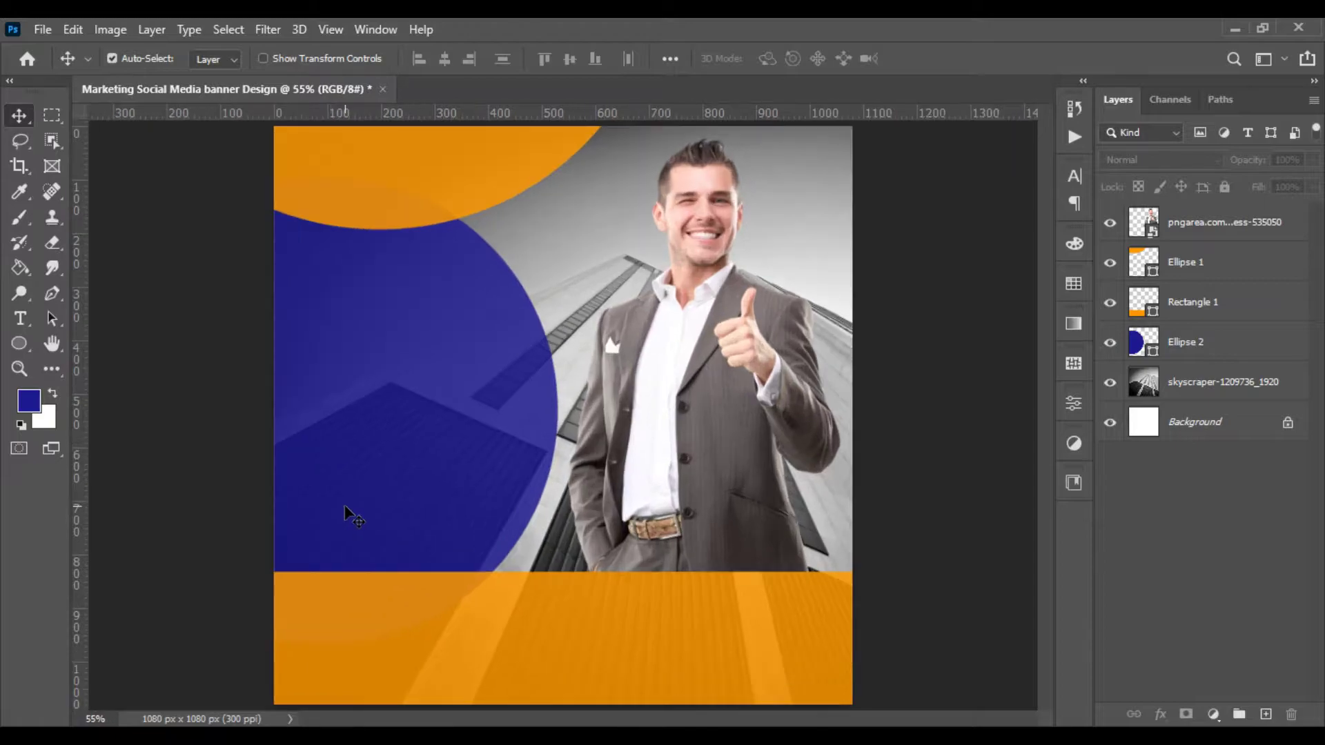
Select the orange bottom band and zoom in on the navy circle
{"action": "scroll", "coordinate": [345, 514], "scroll_direction": "up", "scroll_amount": 1}
{"action": "left_click_drag", "start_coordinate": [358, 515], "coordinate": [424, 443]}
{"action": "left_click", "coordinate": [627, 557]}
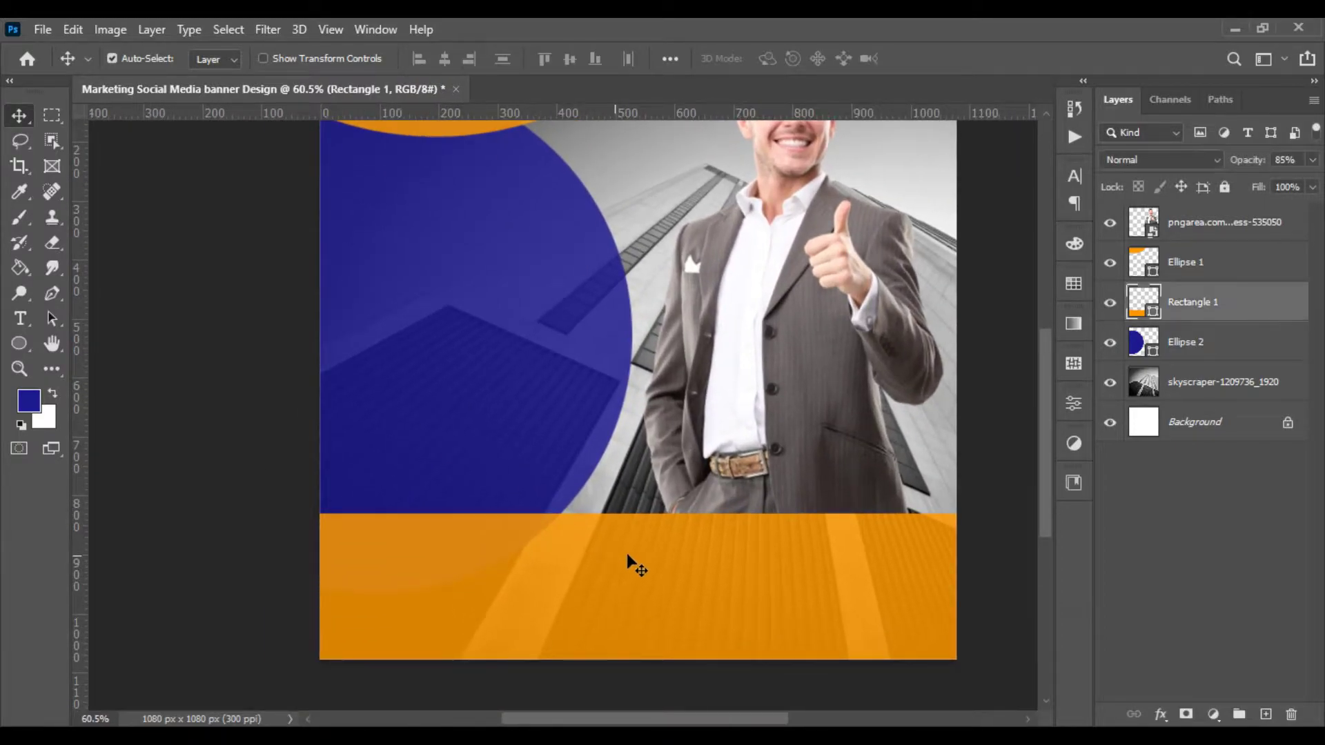
{"action": "scroll", "coordinate": [819, 448], "scroll_direction": "down", "scroll_amount": 1}
{"action": "scroll", "coordinate": [644, 394], "scroll_direction": "down", "scroll_amount": 1}
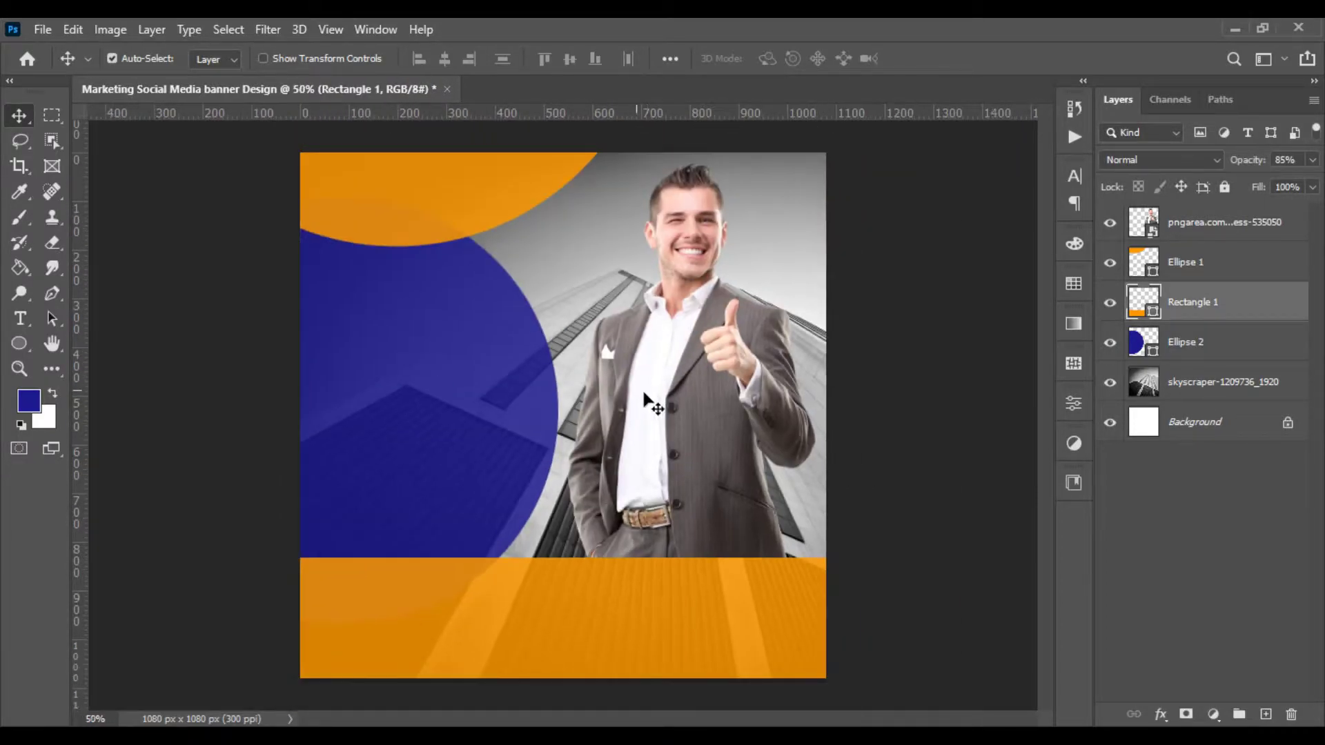
{"action": "scroll", "coordinate": [381, 373], "scroll_direction": "up", "scroll_amount": 2}
{"action": "scroll", "coordinate": [414, 284], "scroll_direction": "up", "scroll_amount": 2}
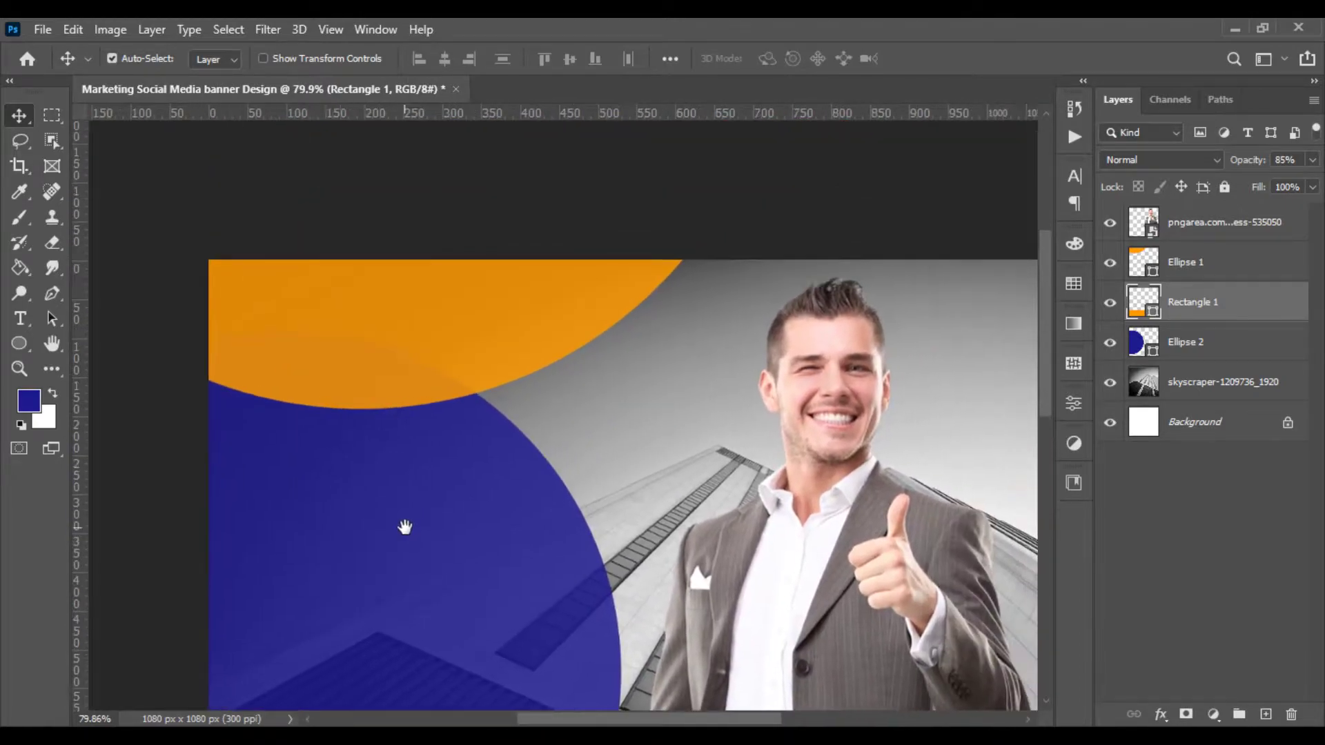
{"action": "scroll", "coordinate": [405, 526], "scroll_direction": "up", "scroll_amount": 2}
{"action": "scroll", "coordinate": [373, 483], "scroll_direction": "up", "scroll_amount": 2}
{"action": "scroll", "coordinate": [421, 518], "scroll_direction": "up", "scroll_amount": 2}
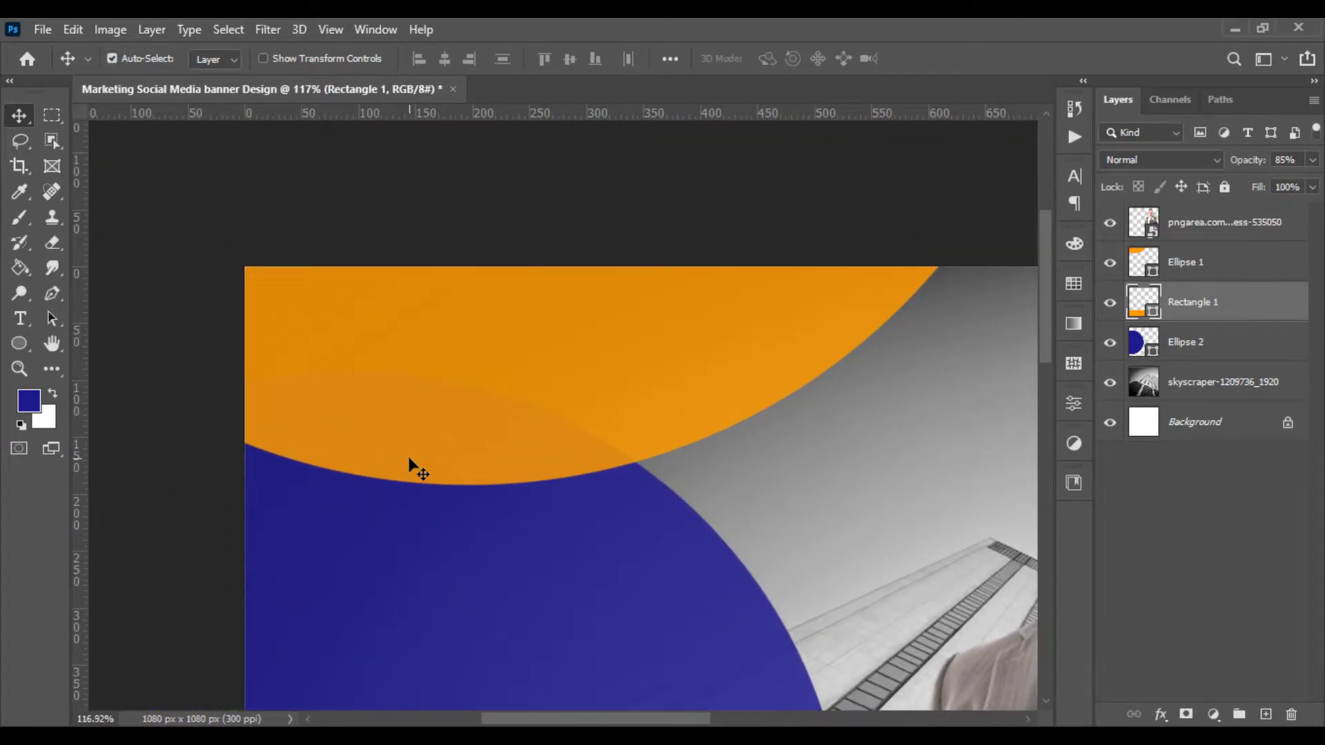
{"action": "scroll", "coordinate": [331, 252], "scroll_direction": "down", "scroll_amount": 5}
{"action": "scroll", "coordinate": [343, 240], "scroll_direction": "down", "scroll_amount": 2}
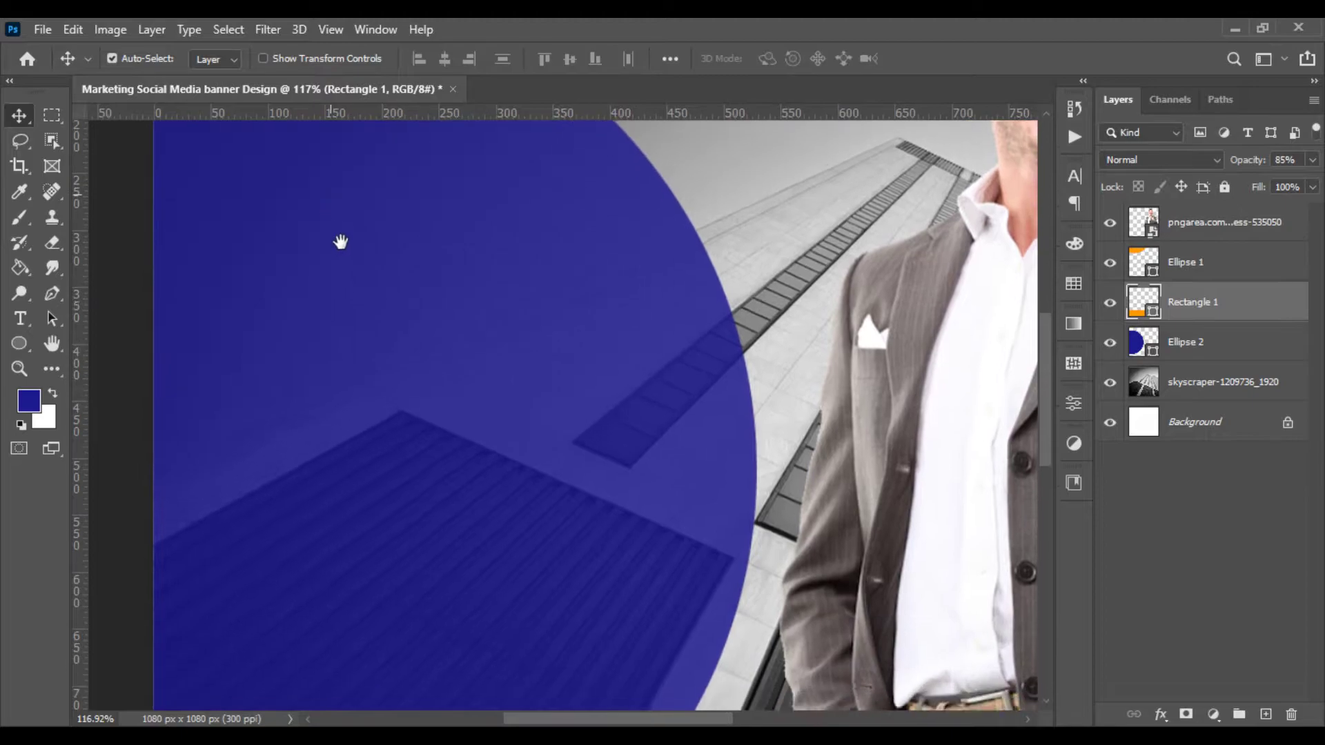
{"action": "scroll", "coordinate": [370, 277], "scroll_direction": "down", "scroll_amount": 1}
{"action": "scroll", "coordinate": [371, 276], "scroll_direction": "down", "scroll_amount": 2}
{"action": "left_click_drag", "start_coordinate": [375, 290], "coordinate": [382, 314]}
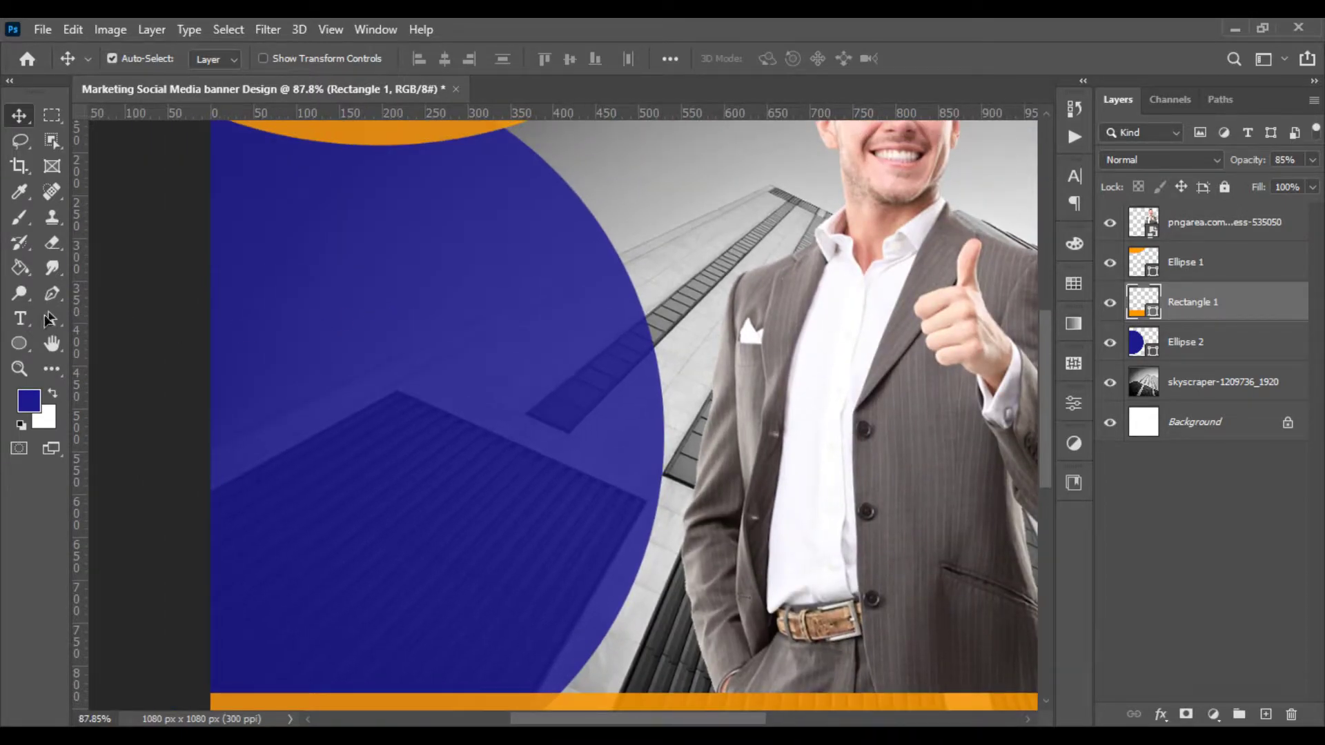
Add a text layer on the navy circle reading 'Digital'
{"action": "key", "text": "t"}
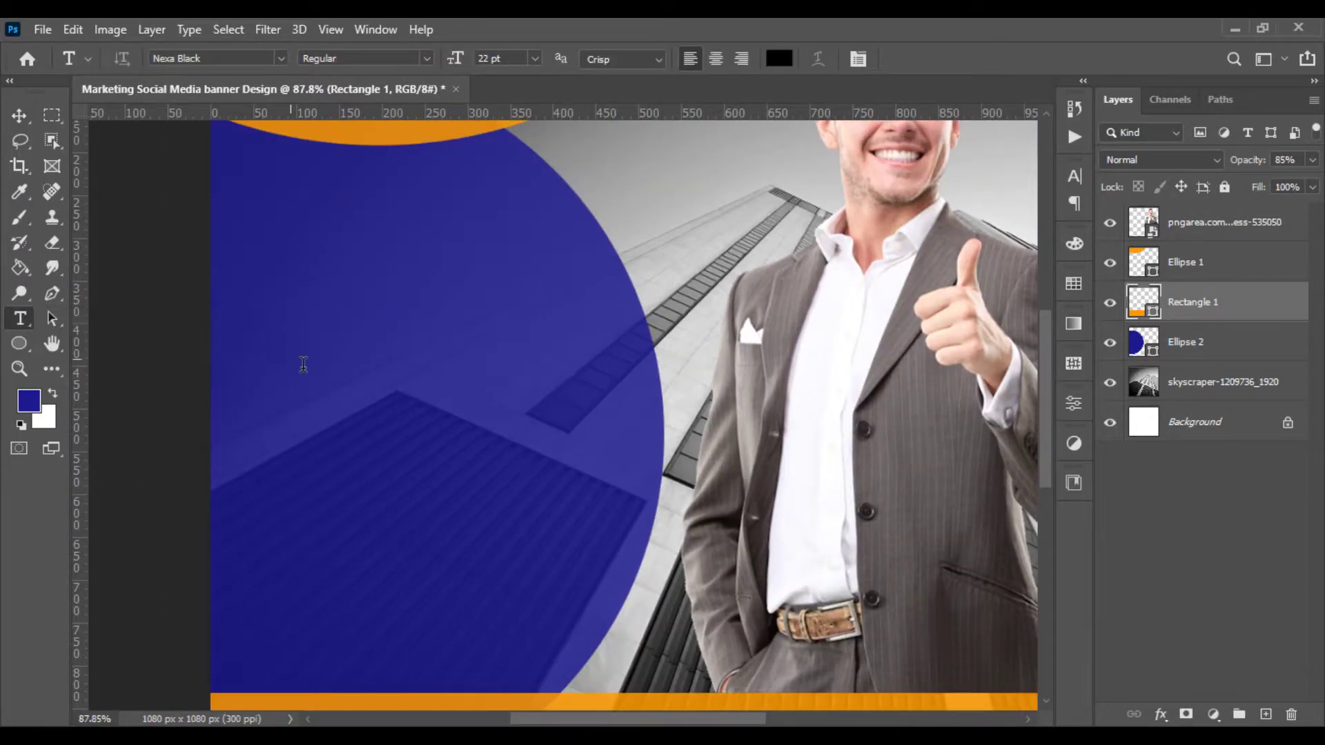
{"action": "left_click", "coordinate": [303, 364]}
{"action": "type", "text": "d"}
{"action": "key", "text": "BackSpace"}
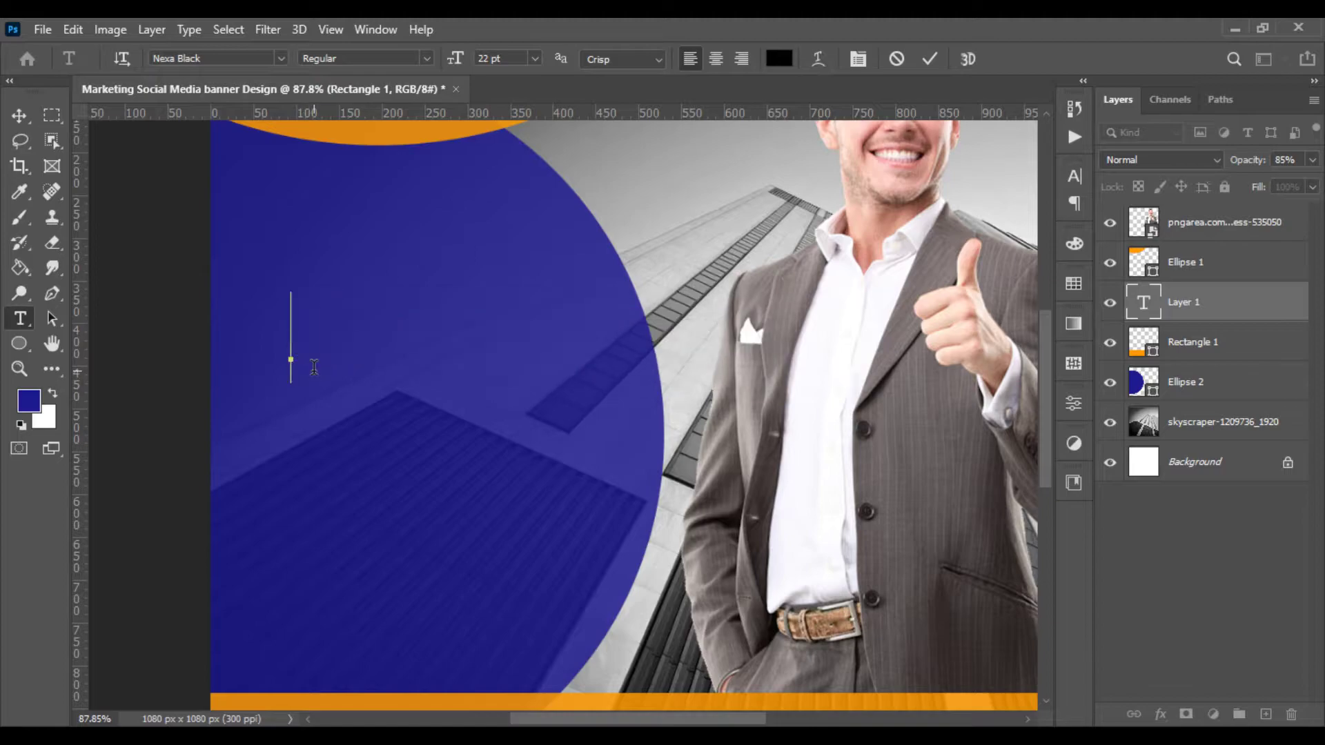
{"action": "type", "text": "Digi"}
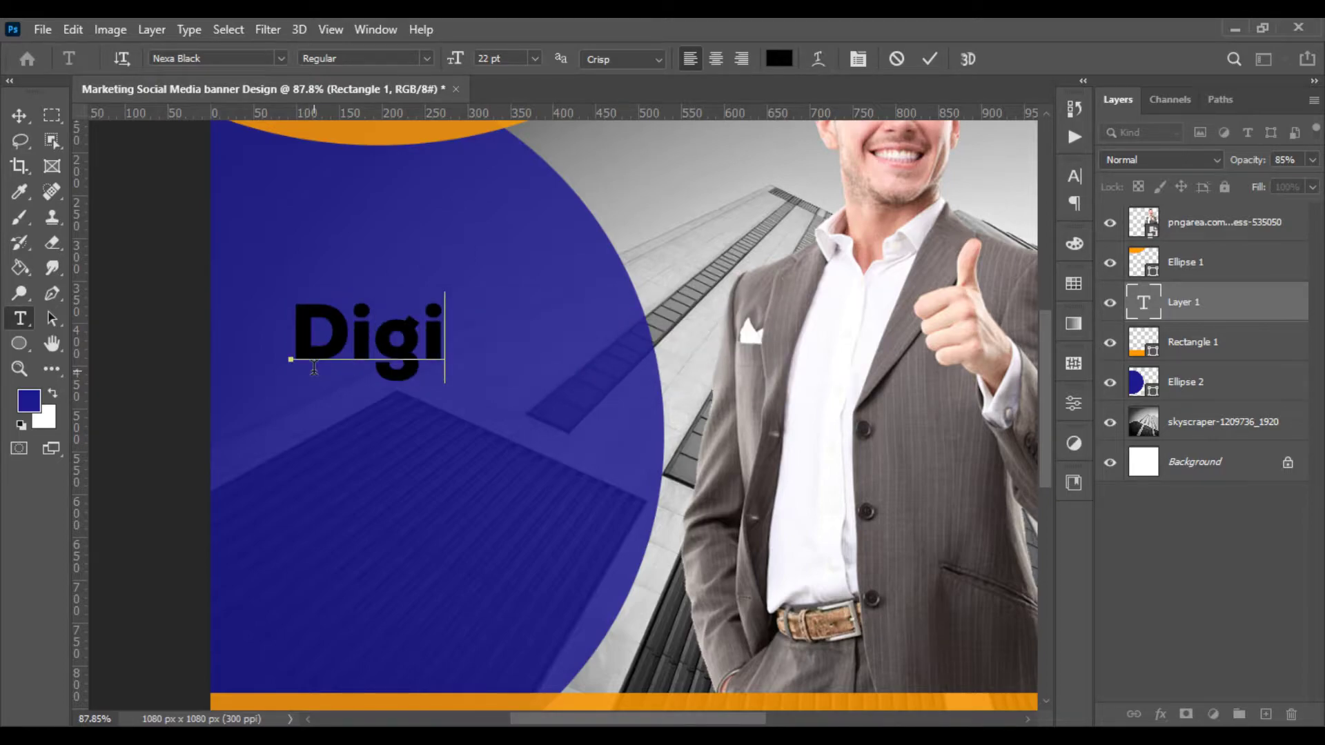
{"action": "type", "text": "ta;"}
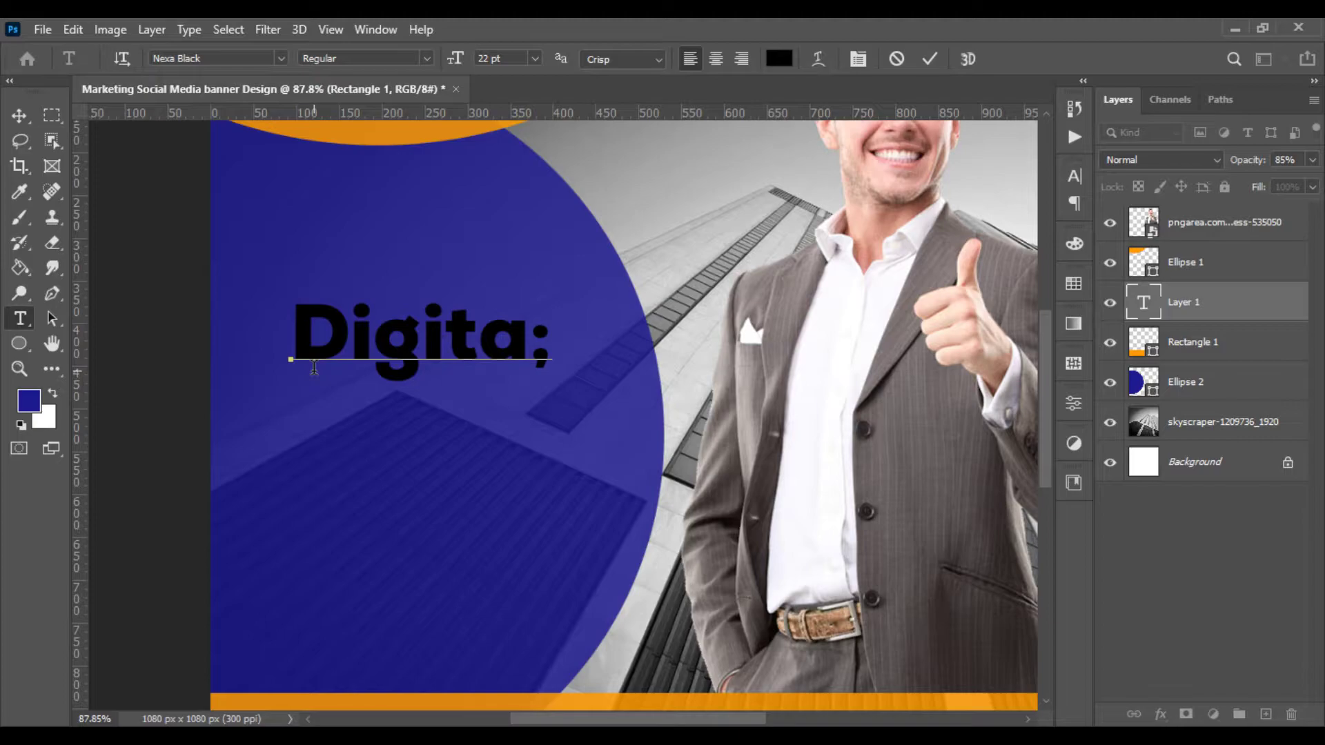
{"action": "key", "text": "BackSpace"}
{"action": "type", "text": "l"}
Adjust the headline's leading in the Character settings
{"action": "left_click", "coordinate": [858, 59]}
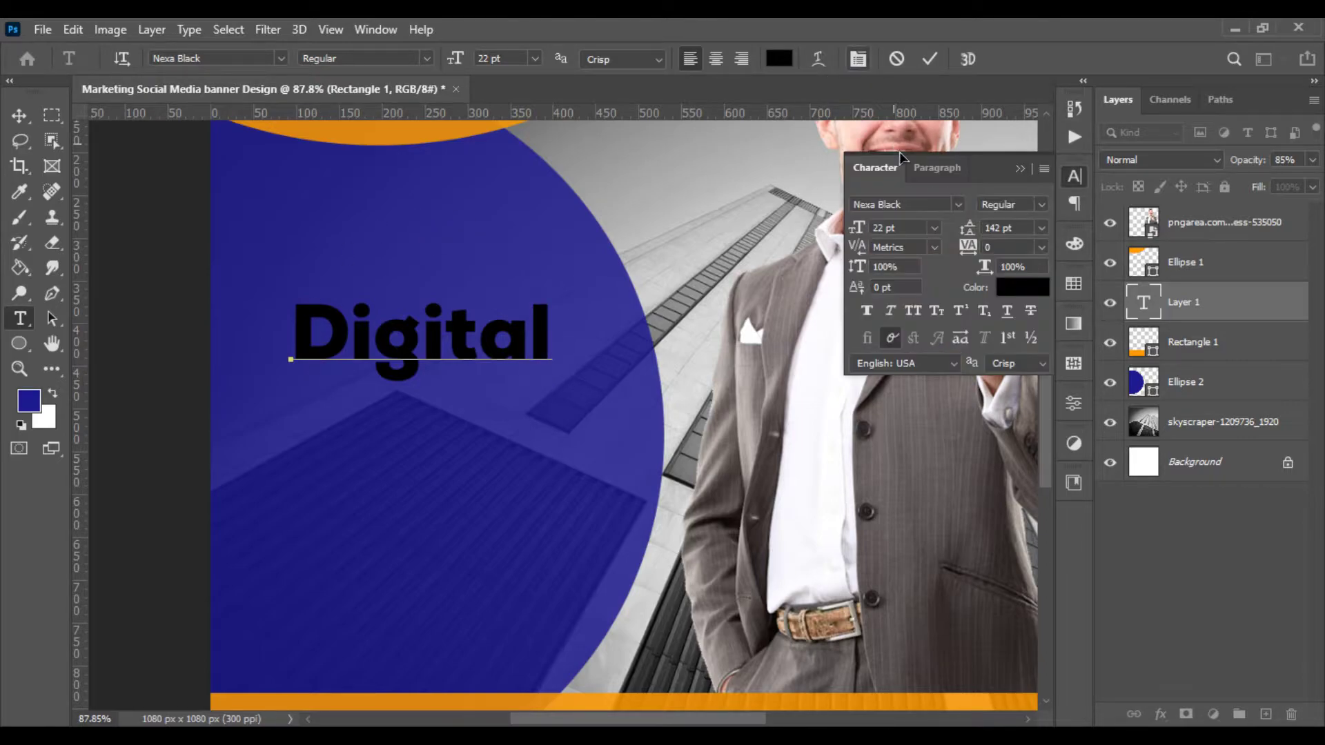
{"action": "mouse_move", "coordinate": [968, 238]}
{"action": "left_mouse_down"}
{"action": "mouse_move", "coordinate": [838, 247]}
{"action": "mouse_move", "coordinate": [877, 262]}
{"action": "mouse_move", "coordinate": [815, 263]}
{"action": "mouse_move", "coordinate": [853, 272]}
{"action": "left_mouse_up"}
{"action": "scroll", "coordinate": [835, 399], "scroll_direction": "down", "scroll_amount": 5}
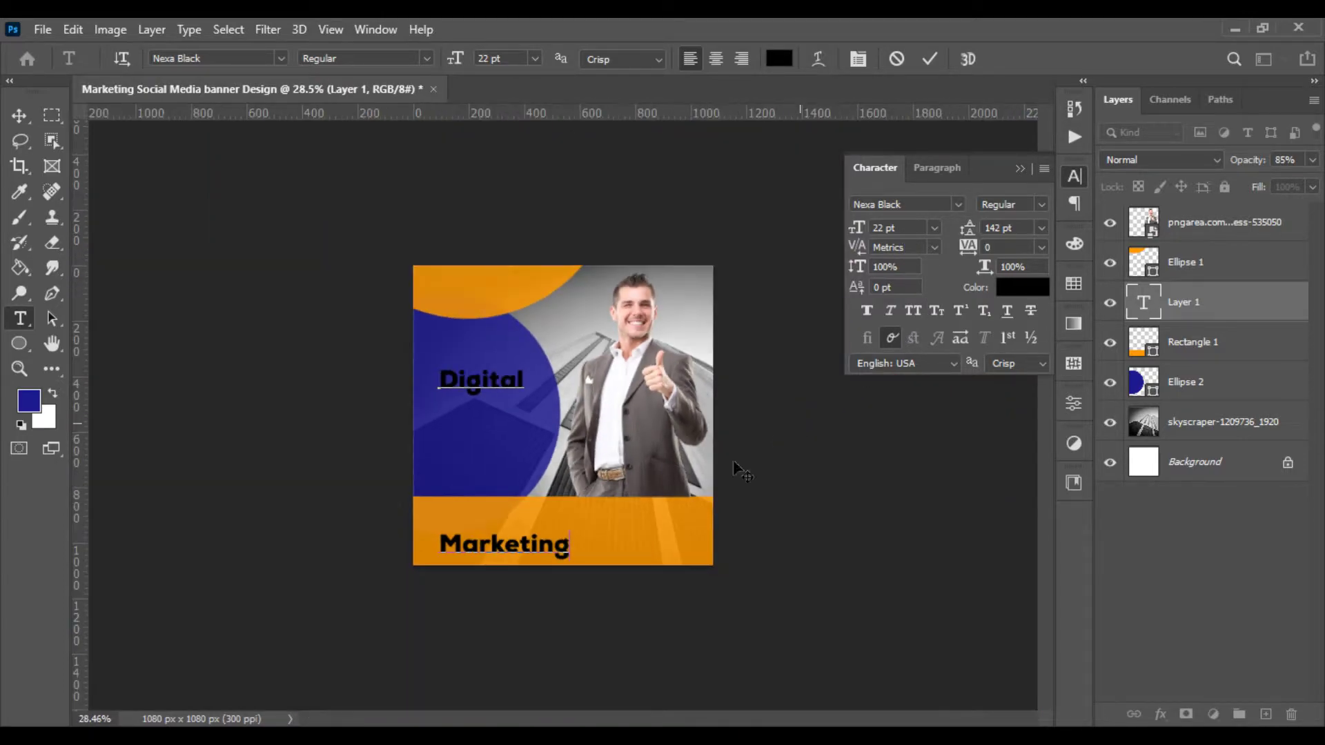
Tighten the leading so 'Marketing' sits directly under 'Digital'
{"action": "double_click", "coordinate": [489, 543]}
{"action": "left_click_drag", "start_coordinate": [969, 235], "coordinate": [887, 243]}
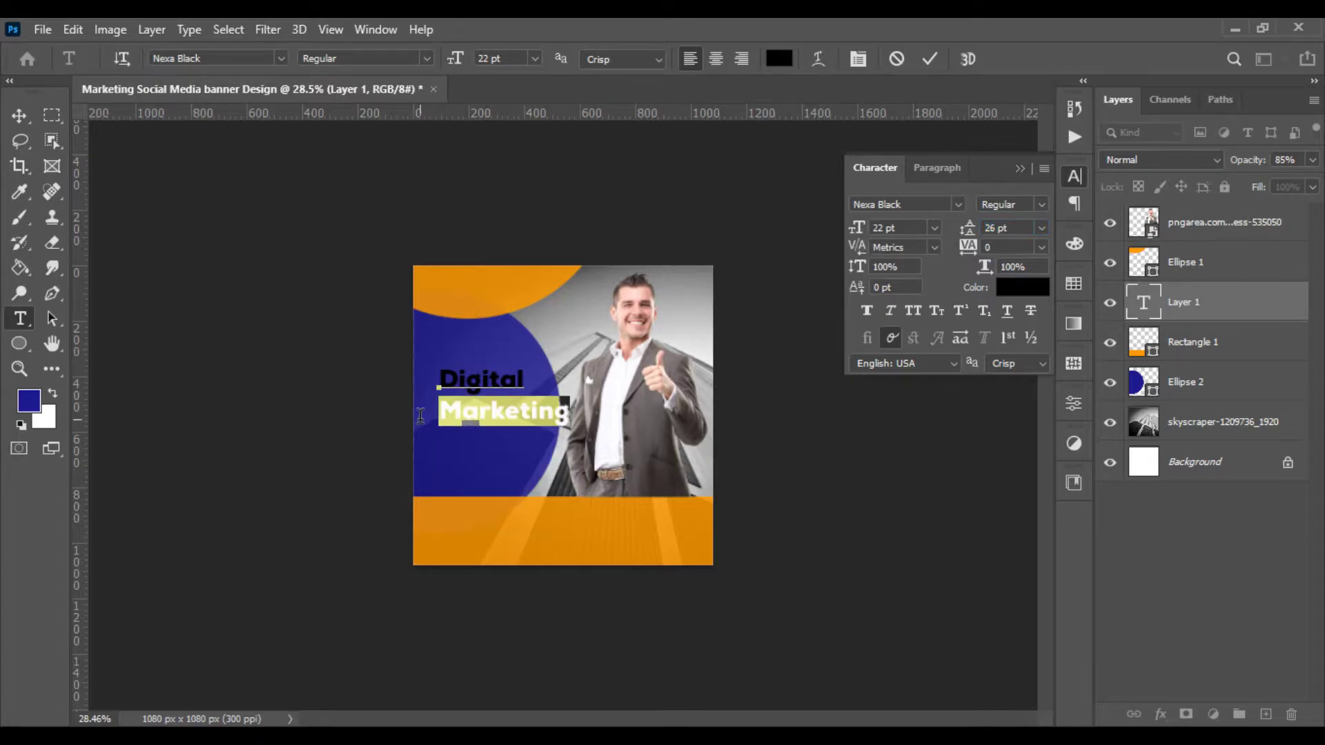
{"action": "scroll", "coordinate": [533, 415], "scroll_direction": "up", "scroll_amount": 2}
{"action": "scroll", "coordinate": [533, 414], "scroll_direction": "up", "scroll_amount": 2}
{"action": "scroll", "coordinate": [321, 392], "scroll_direction": "up", "scroll_amount": 1}
{"action": "scroll", "coordinate": [321, 392], "scroll_direction": "up", "scroll_amount": 1}
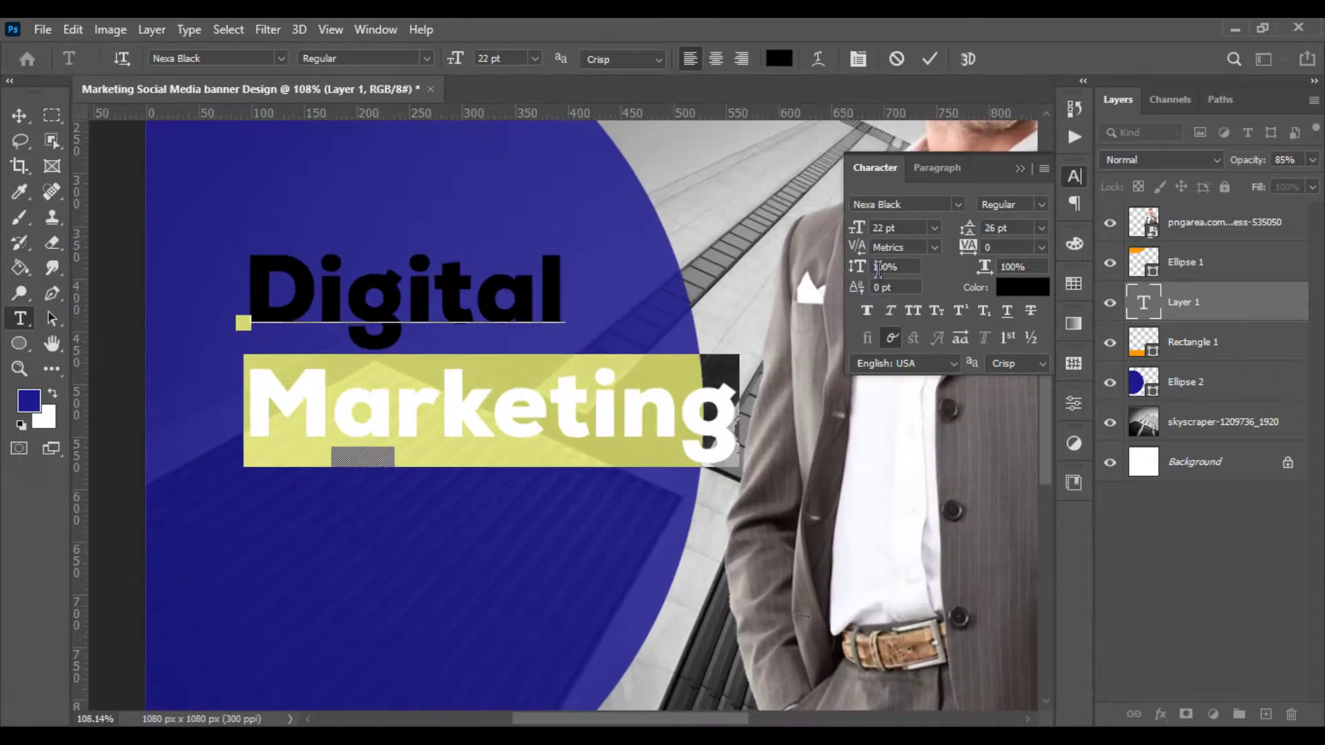
{"action": "left_click_drag", "start_coordinate": [967, 234], "coordinate": [960, 237]}
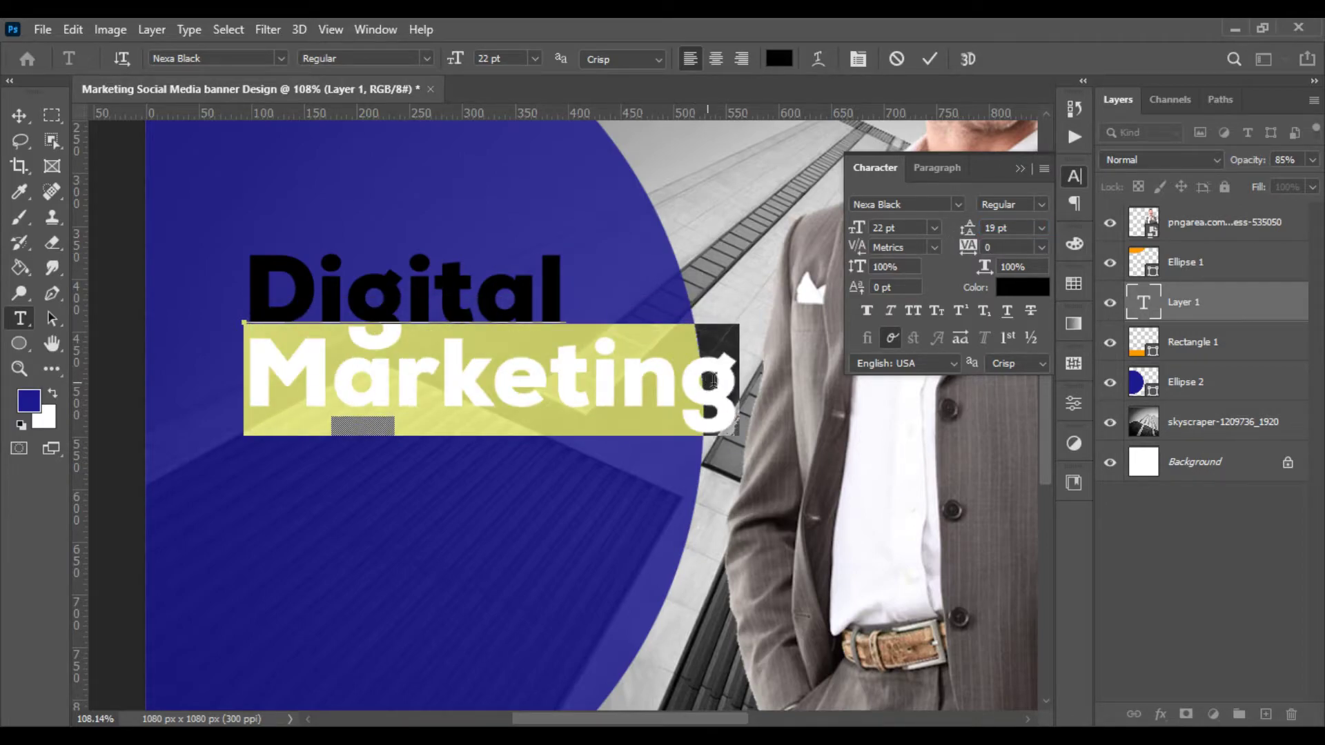
Add a third headline line reading 'Agency' under 'Marketing'
{"action": "left_click", "coordinate": [710, 380]}
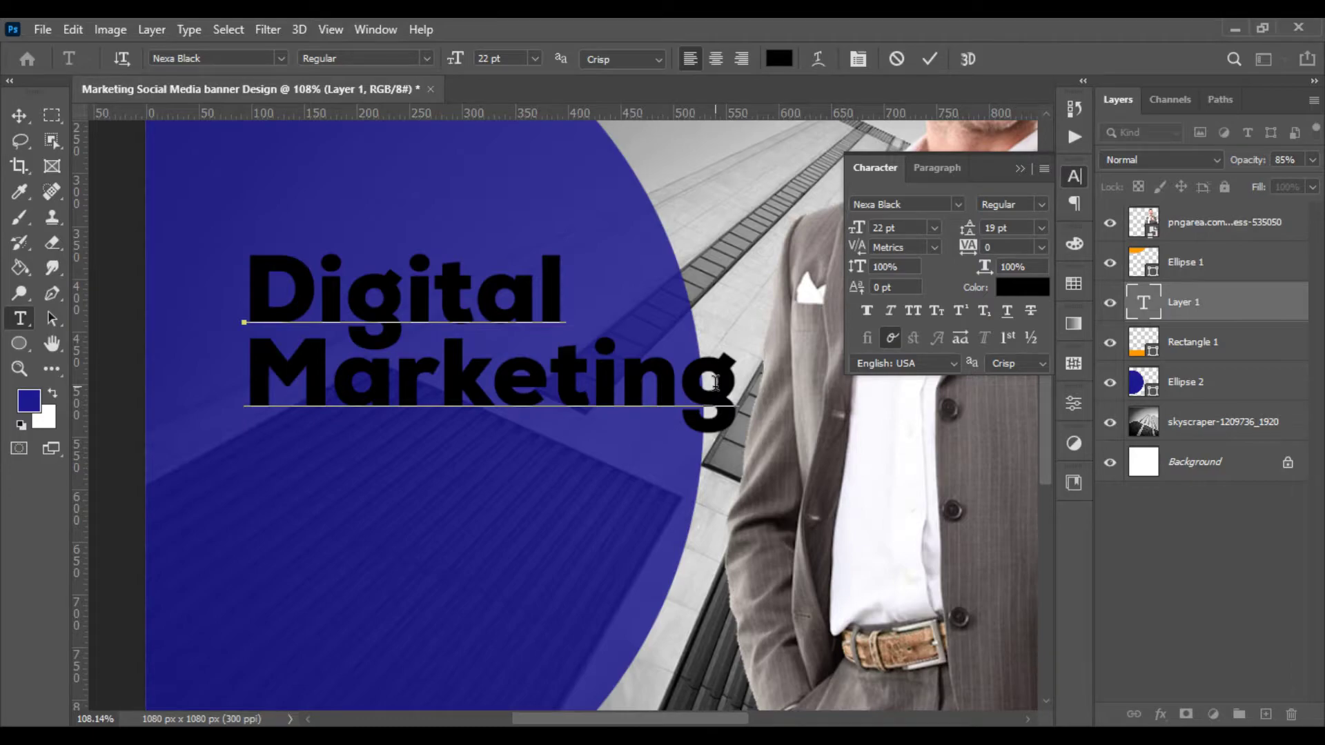
{"action": "key", "text": "Return"}
{"action": "type", "text": "a"}
{"action": "key", "text": "BackSpace"}
{"action": "type", "text": "A"}
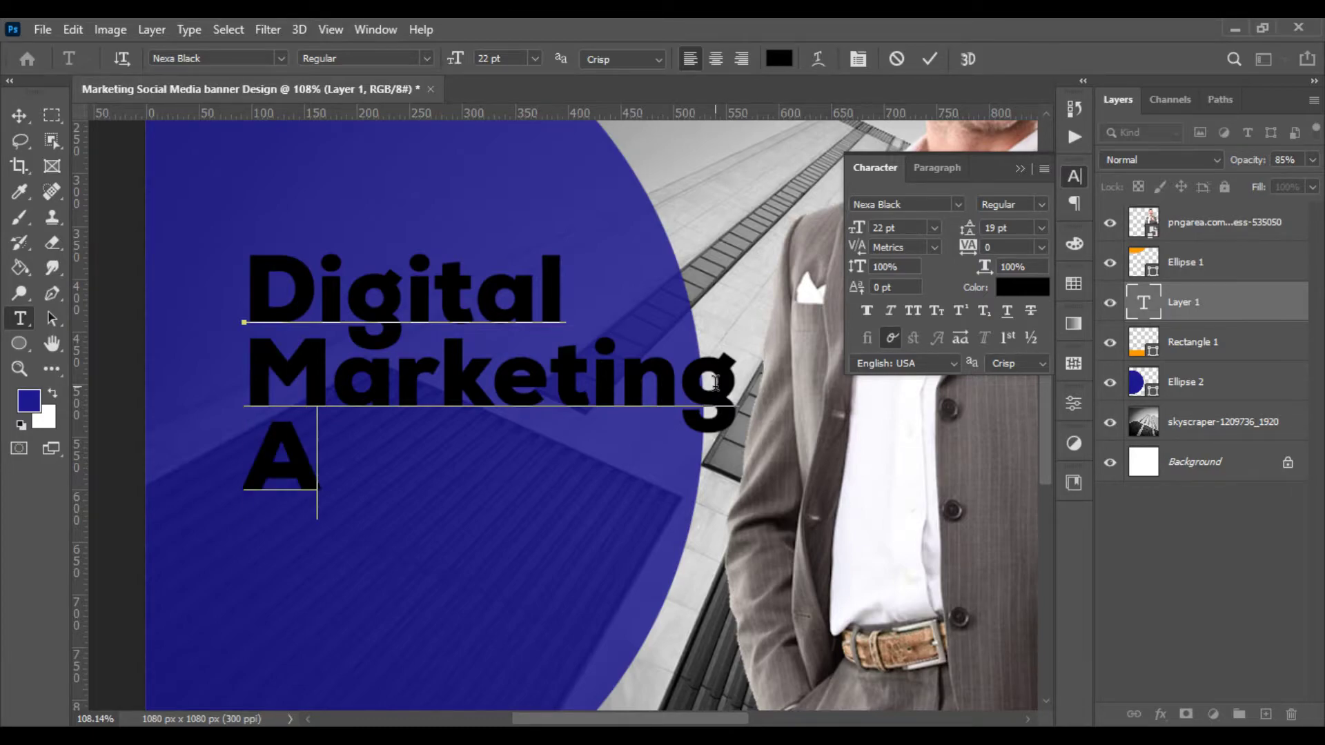
{"action": "type", "text": "gen"}
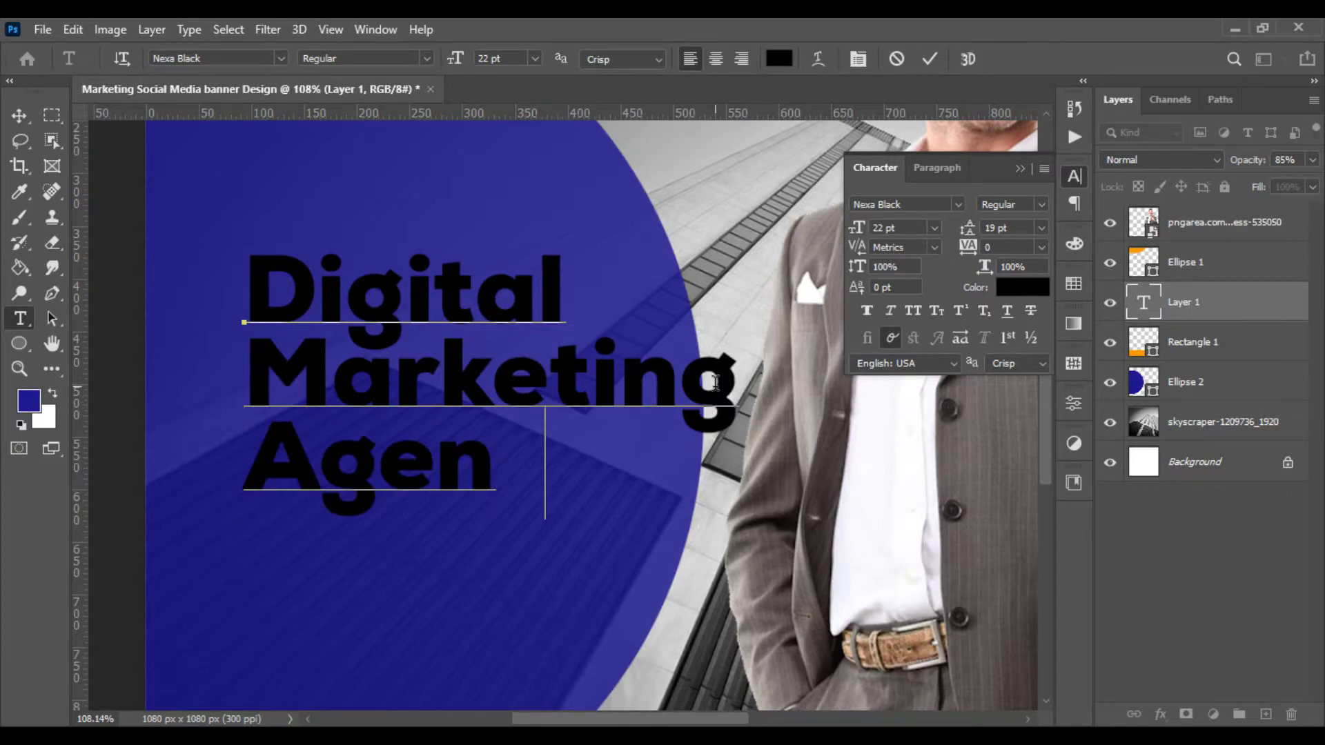
{"action": "type", "text": "cy"}
Color all headline text white (ffffff) and commit the text
{"action": "key", "text": "ctrl+a"}
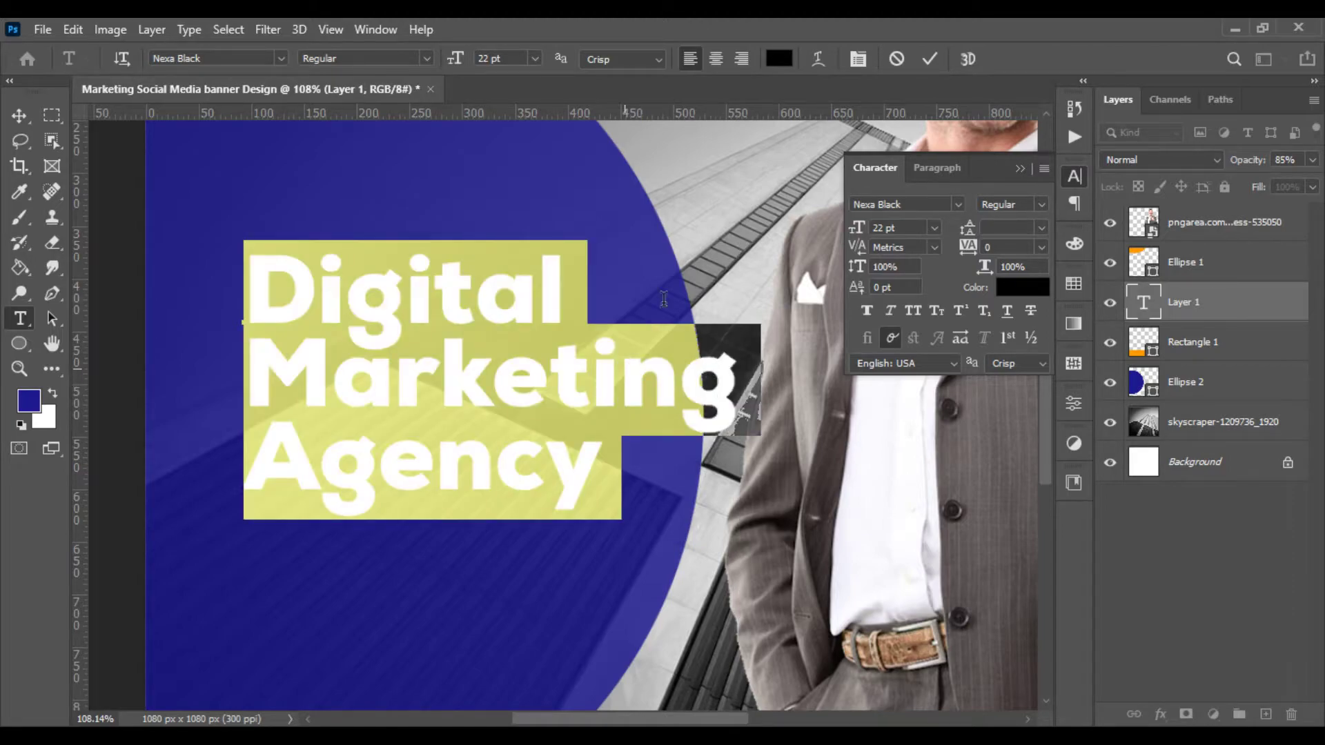
{"action": "left_click", "coordinate": [779, 61]}
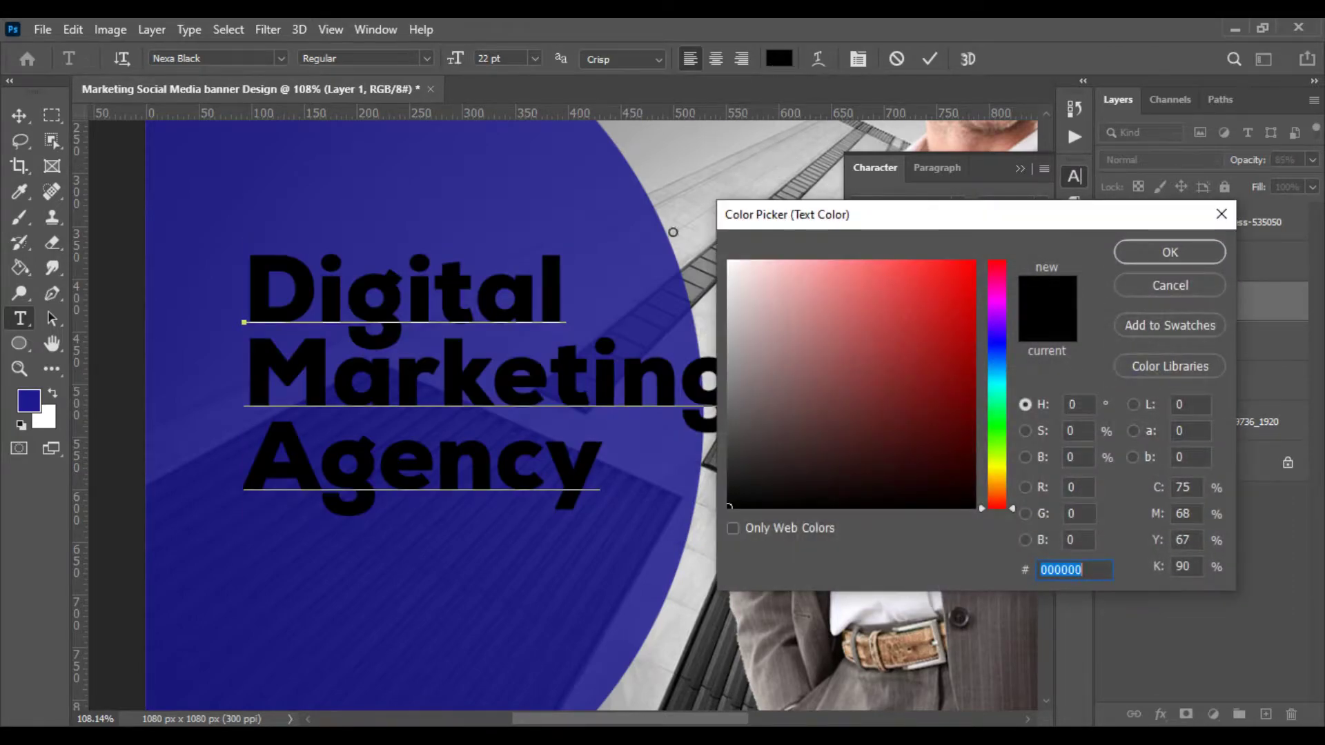
{"action": "type", "text": "ffffff"}
{"action": "left_click", "coordinate": [1170, 252]}
{"action": "scroll", "coordinate": [585, 278], "scroll_direction": "down", "scroll_amount": 3}
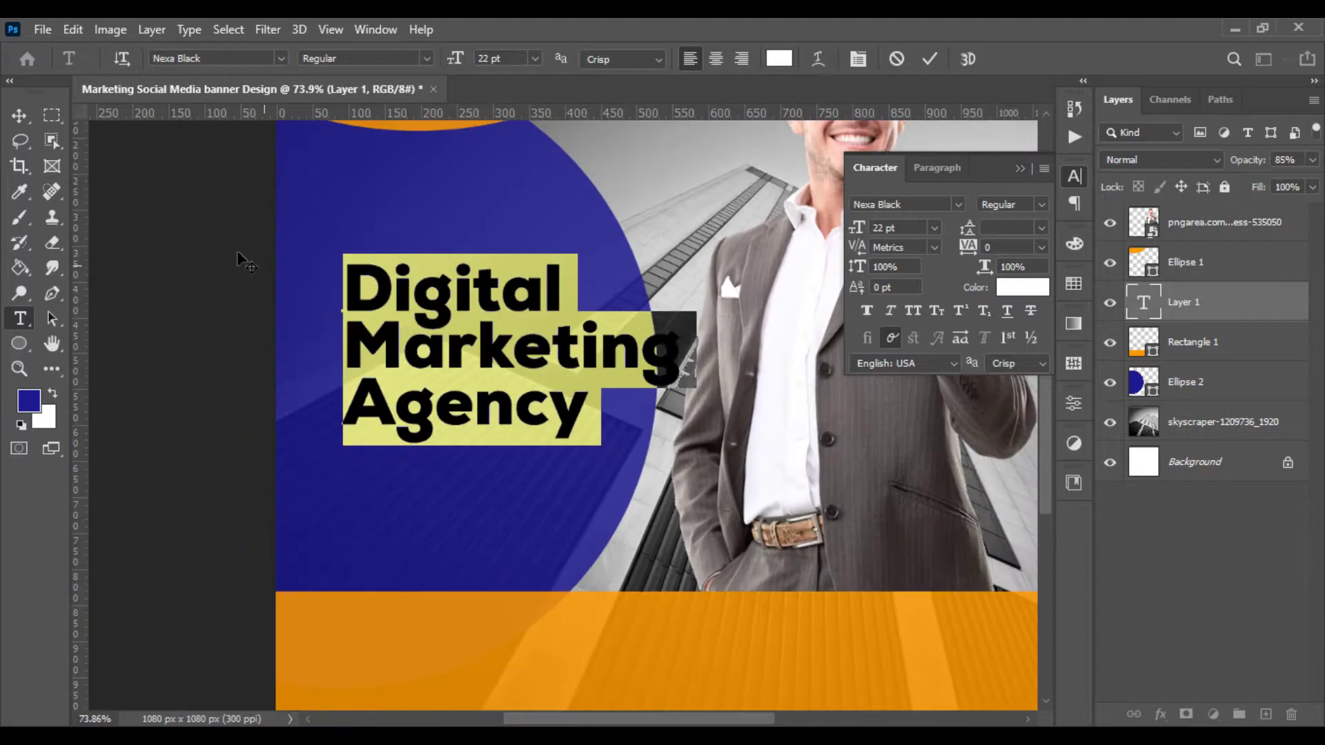
{"action": "left_click", "coordinate": [20, 116]}
Move the headline up and left and scale it slightly smaller
{"action": "key", "text": "ctrl+t"}
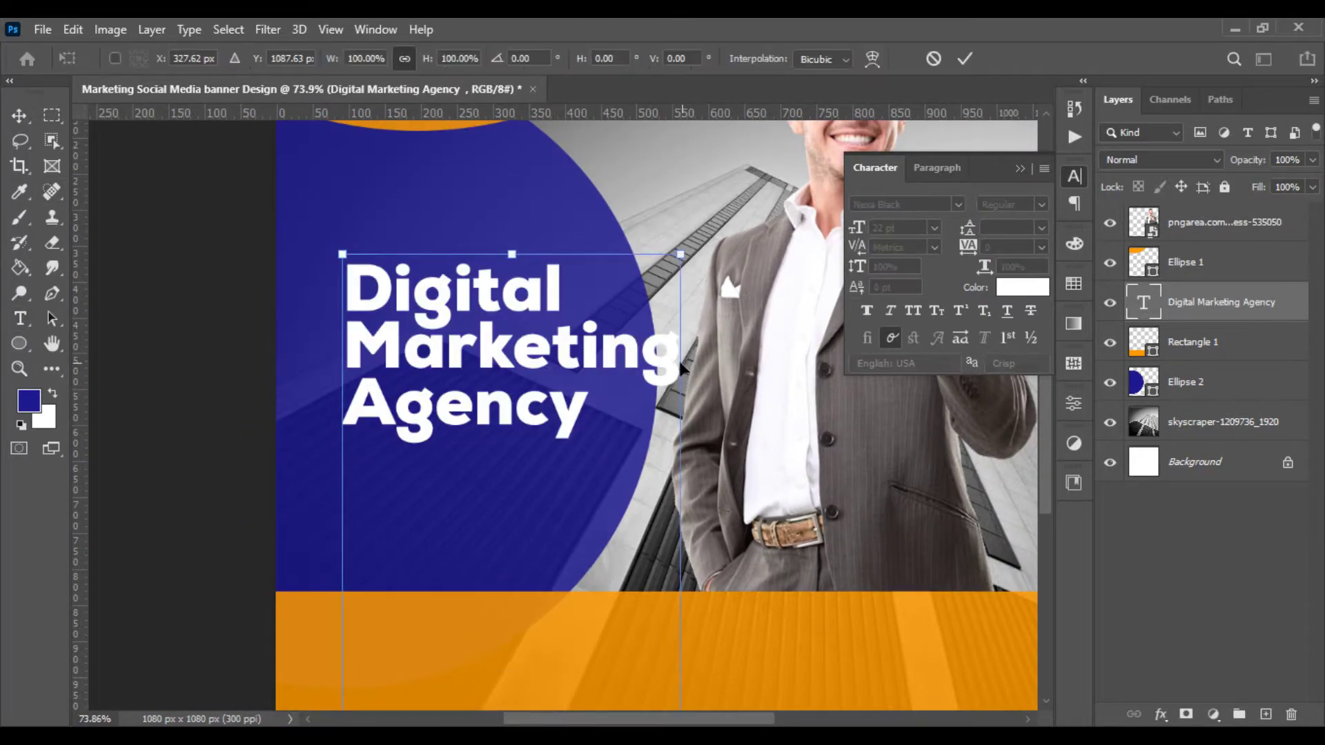
{"action": "scroll", "coordinate": [610, 423], "scroll_direction": "down", "scroll_amount": 3}
{"action": "key", "text": "Return"}
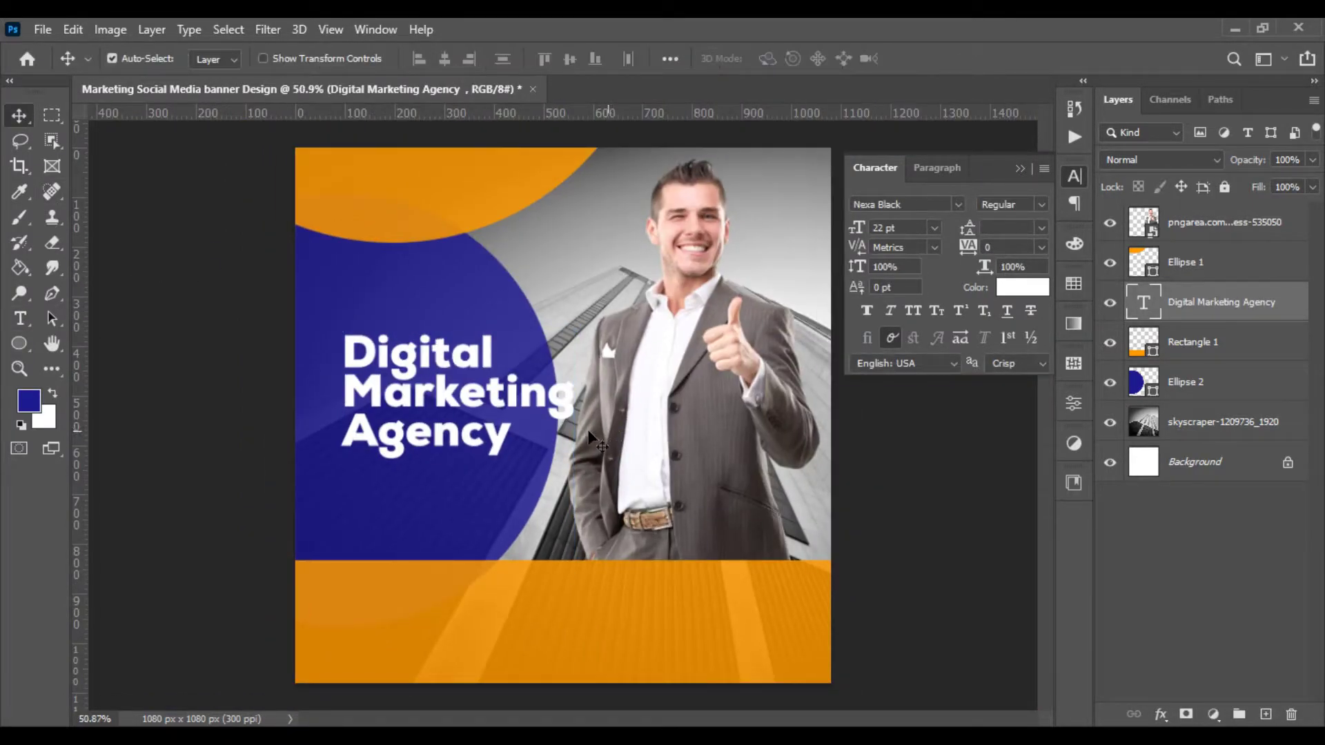
{"action": "mouse_move", "coordinate": [495, 393]}
{"action": "left_mouse_down"}
{"action": "mouse_move", "coordinate": [465, 385]}
{"action": "mouse_move", "coordinate": [464, 364]}
{"action": "left_mouse_up"}
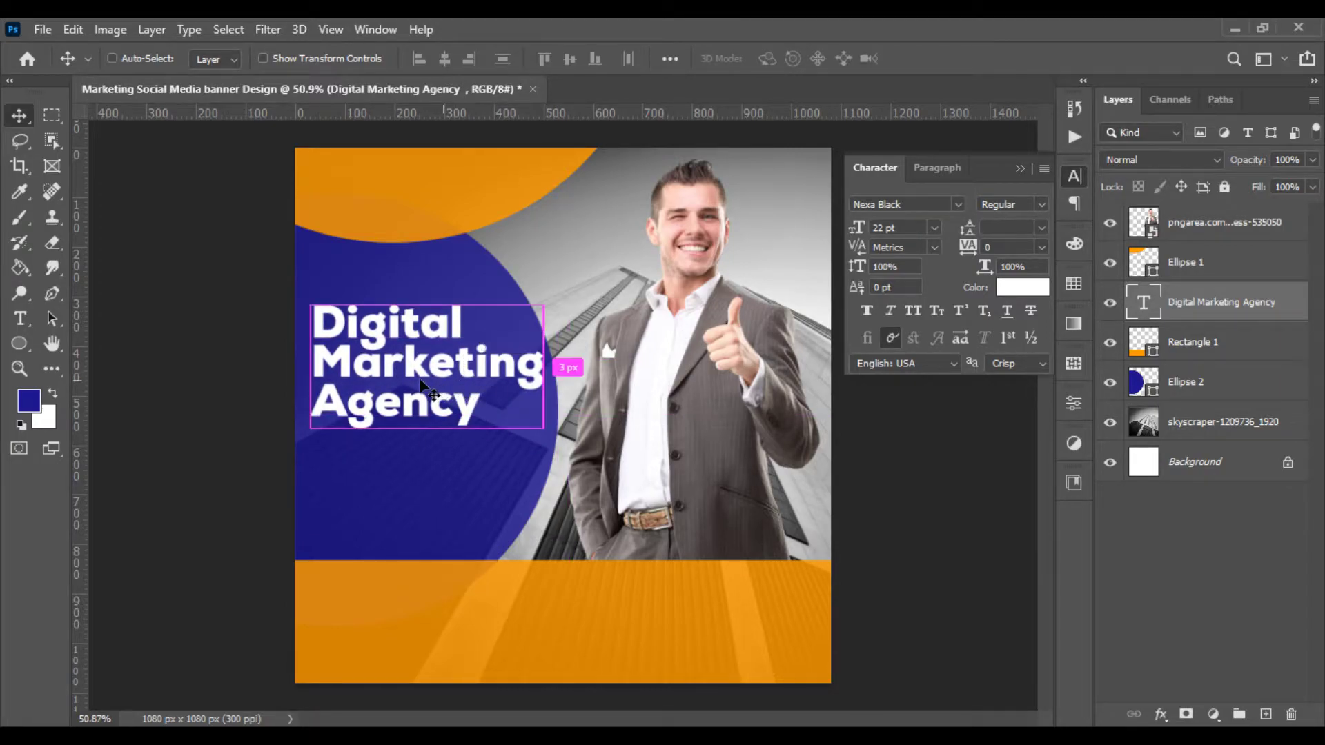
{"action": "key", "text": "ctrl+t"}
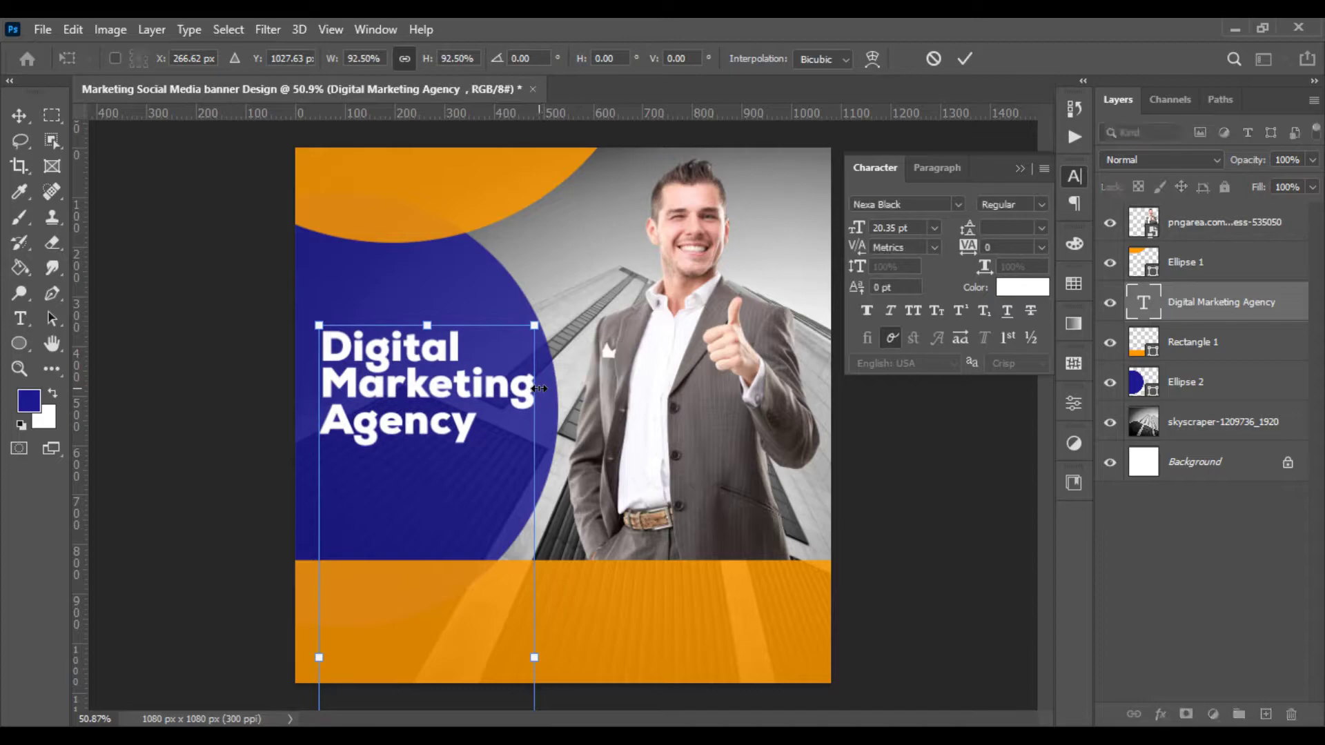
{"action": "key", "text": "Return"}
{"action": "key", "text": "ctrl+minus"}
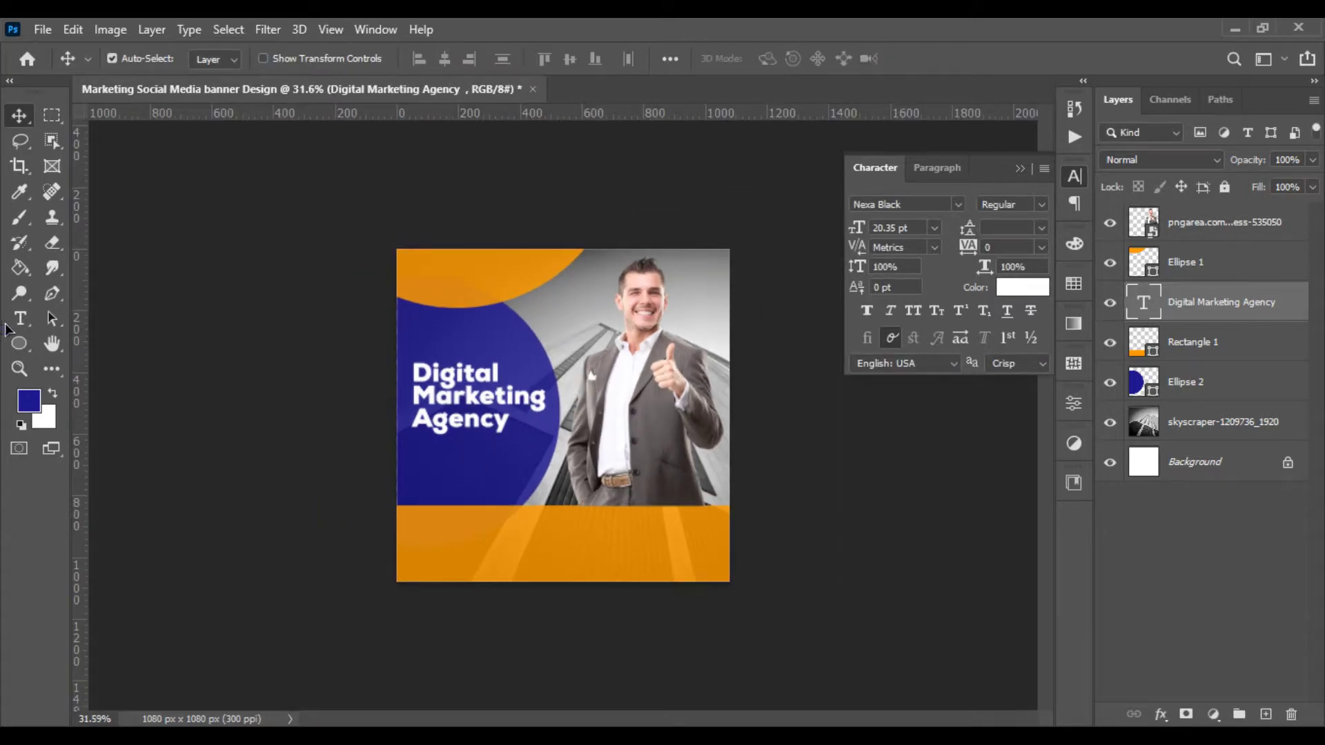
Delete the stray empty line after 'Agency' in the headline
{"action": "left_click", "coordinate": [19, 318]}
{"action": "left_click", "coordinate": [531, 435]}
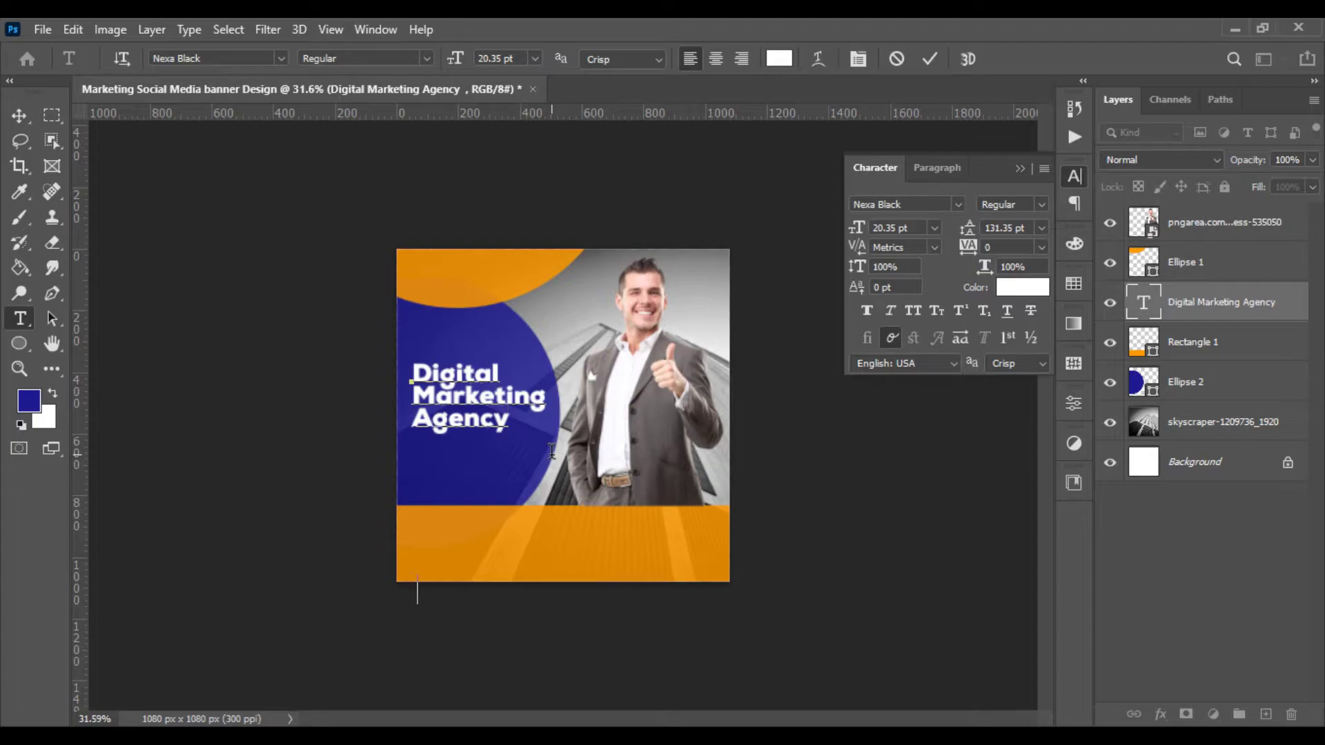
{"action": "key", "text": "BackSpace"}
{"action": "left_click", "coordinate": [19, 115]}
Move the headline higher within the navy circle
{"action": "scroll", "coordinate": [532, 420], "scroll_direction": "up", "scroll_amount": 5}
{"action": "mouse_move", "coordinate": [408, 384]}
{"action": "left_mouse_down"}
{"action": "mouse_move", "coordinate": [452, 407]}
{"action": "mouse_move", "coordinate": [436, 354]}
{"action": "left_mouse_up"}
{"action": "scroll", "coordinate": [350, 429], "scroll_direction": "up", "scroll_amount": 1}
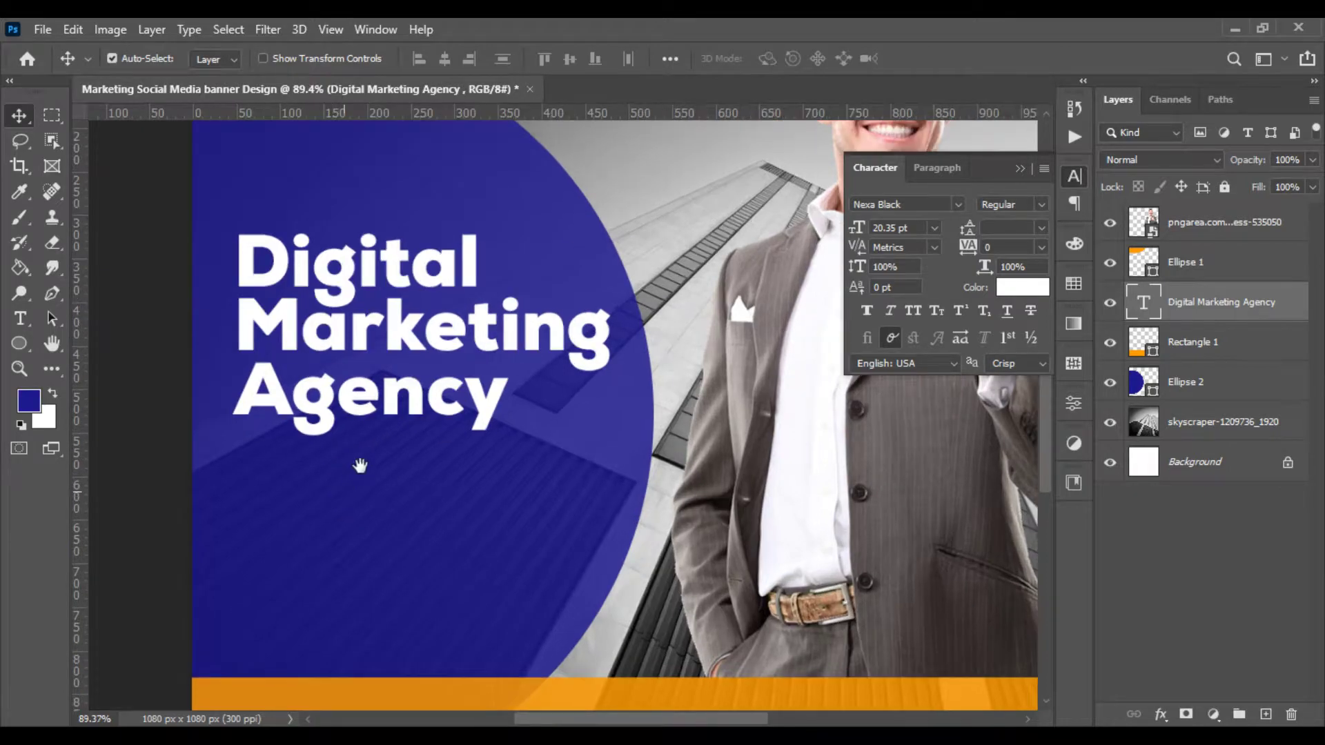
{"action": "left_click_drag", "start_coordinate": [358, 465], "coordinate": [376, 421]}
{"action": "scroll", "coordinate": [314, 446], "scroll_direction": "up", "scroll_amount": 1}
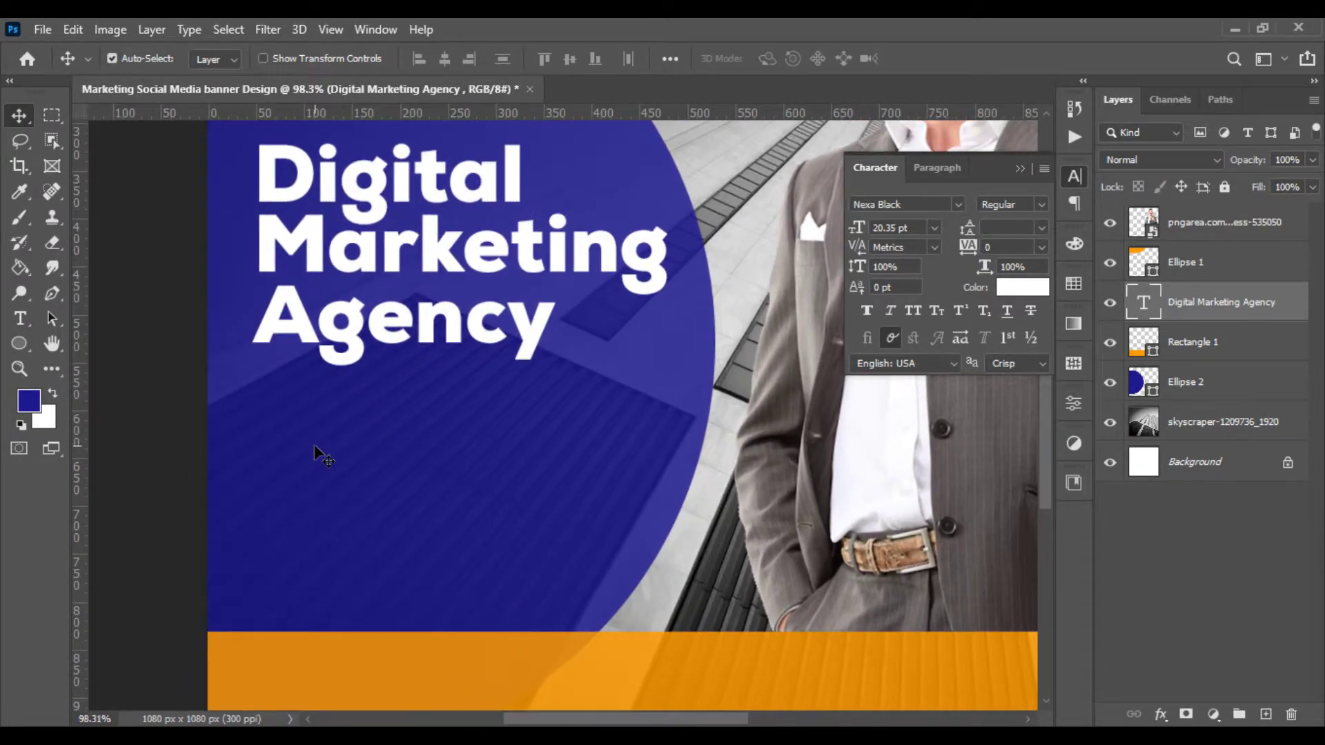
{"action": "scroll", "coordinate": [312, 452], "scroll_direction": "down", "scroll_amount": 2}
{"action": "scroll", "coordinate": [324, 476], "scroll_direction": "up", "scroll_amount": 2}
{"action": "scroll", "coordinate": [345, 507], "scroll_direction": "up", "scroll_amount": 2}
{"action": "left_click_drag", "start_coordinate": [340, 494], "coordinate": [278, 477]}
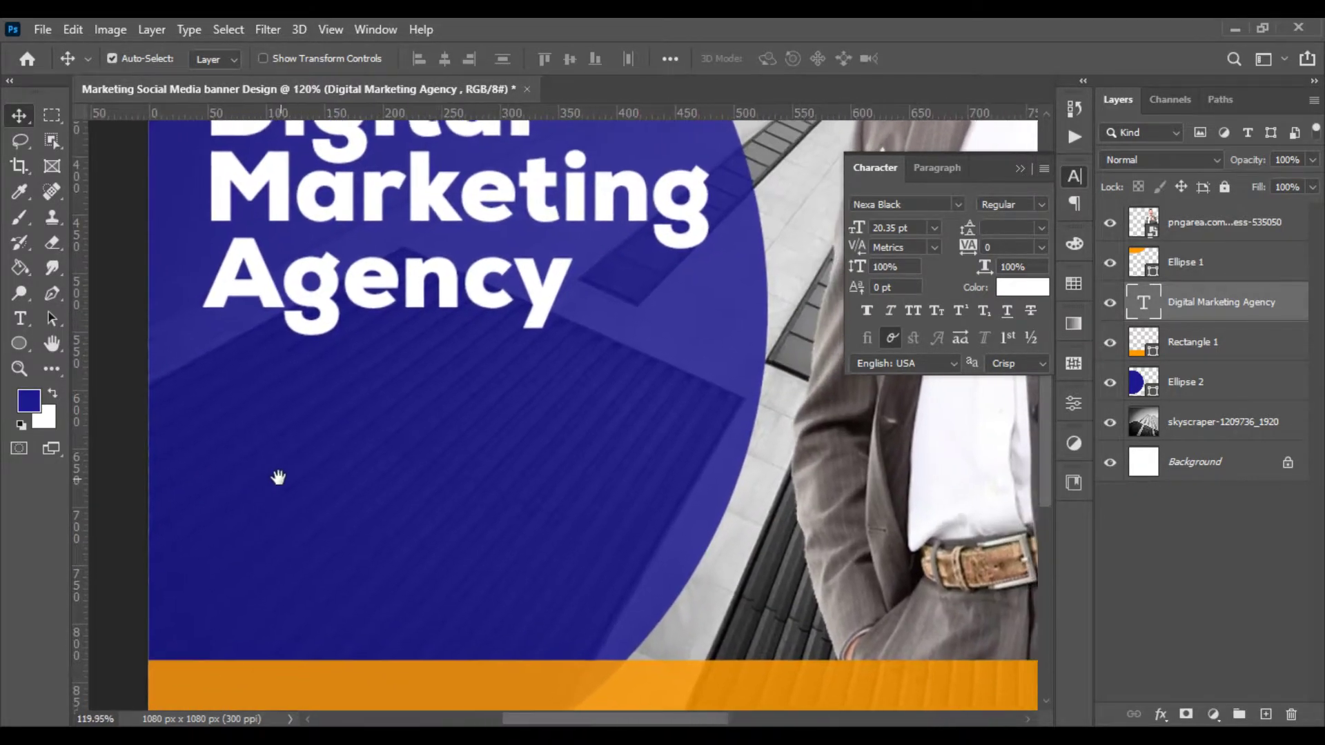
Add a 6 pt Lorem Ipsum text layer below the headline ending 'dummy text of the printing'
{"action": "left_click", "coordinate": [20, 318]}
{"action": "left_click", "coordinate": [213, 405]}
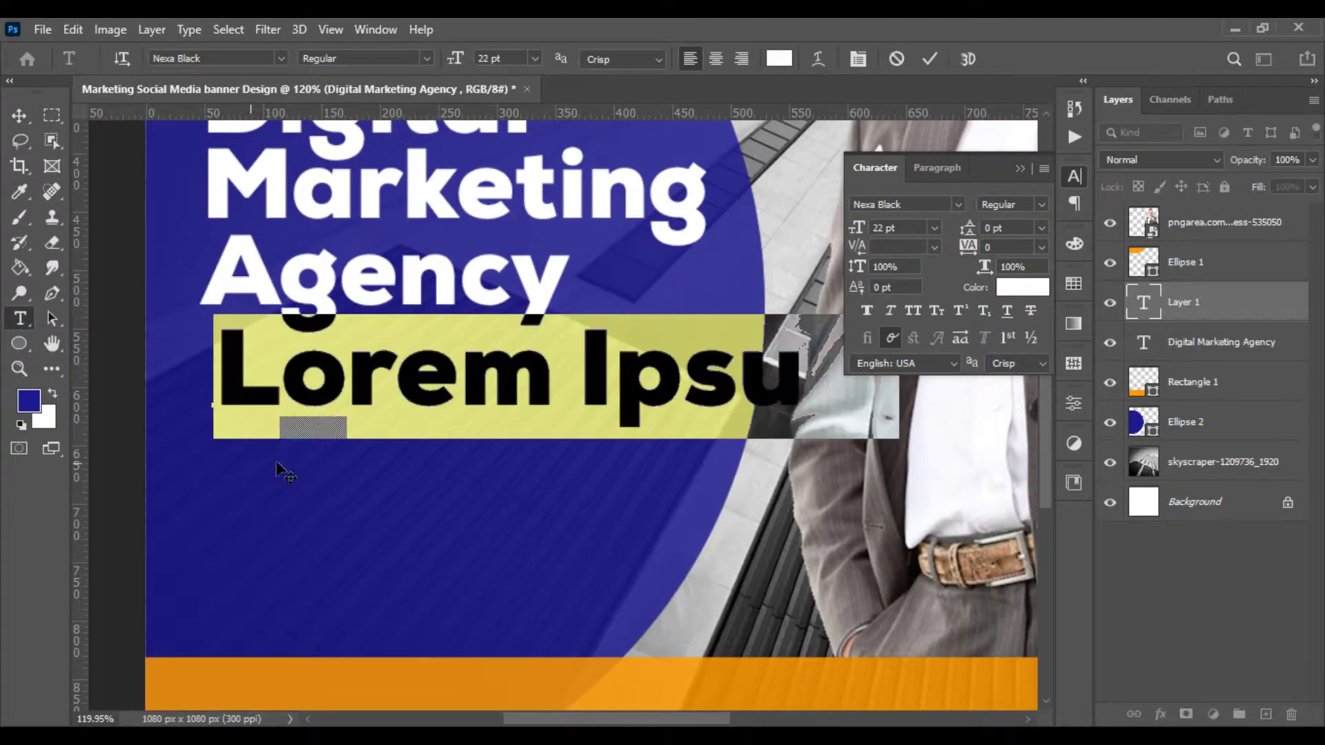
{"action": "left_click_drag", "start_coordinate": [459, 61], "coordinate": [442, 62]}
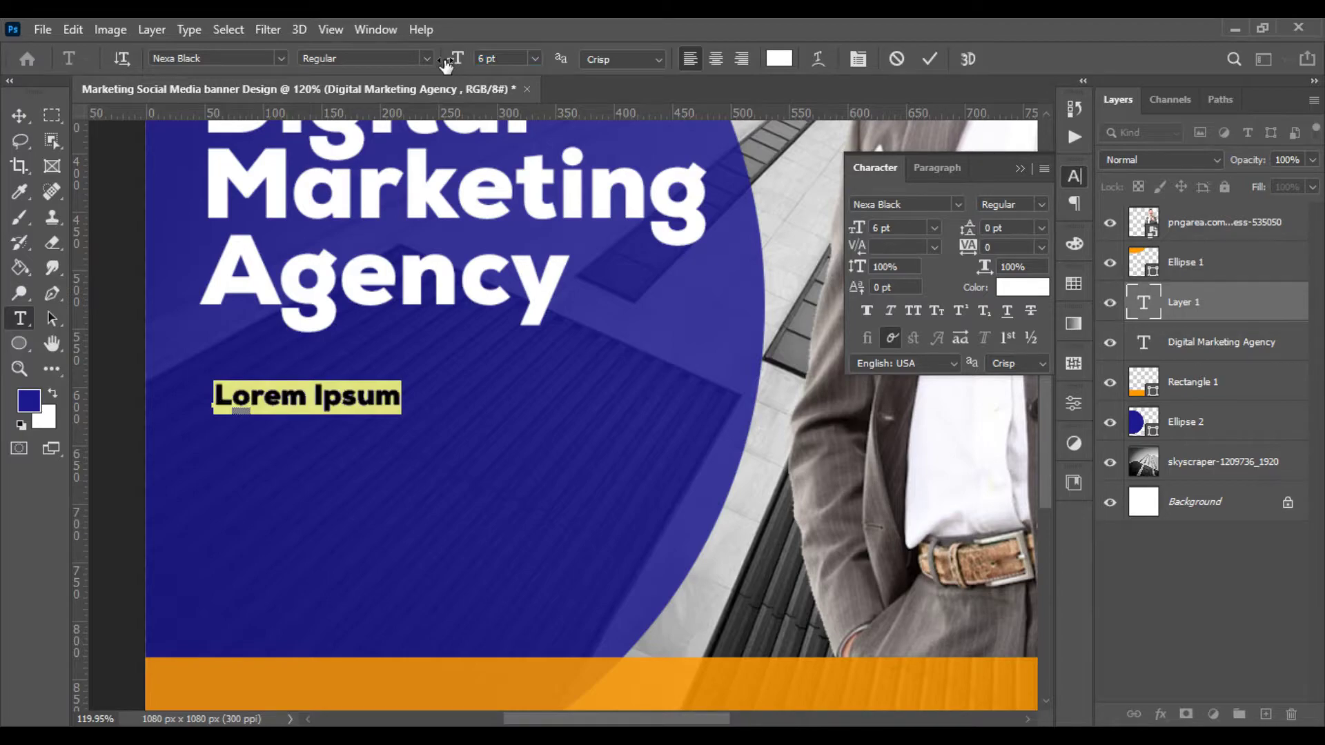
{"action": "key", "text": "End"}
{"action": "type", "text": "is"}
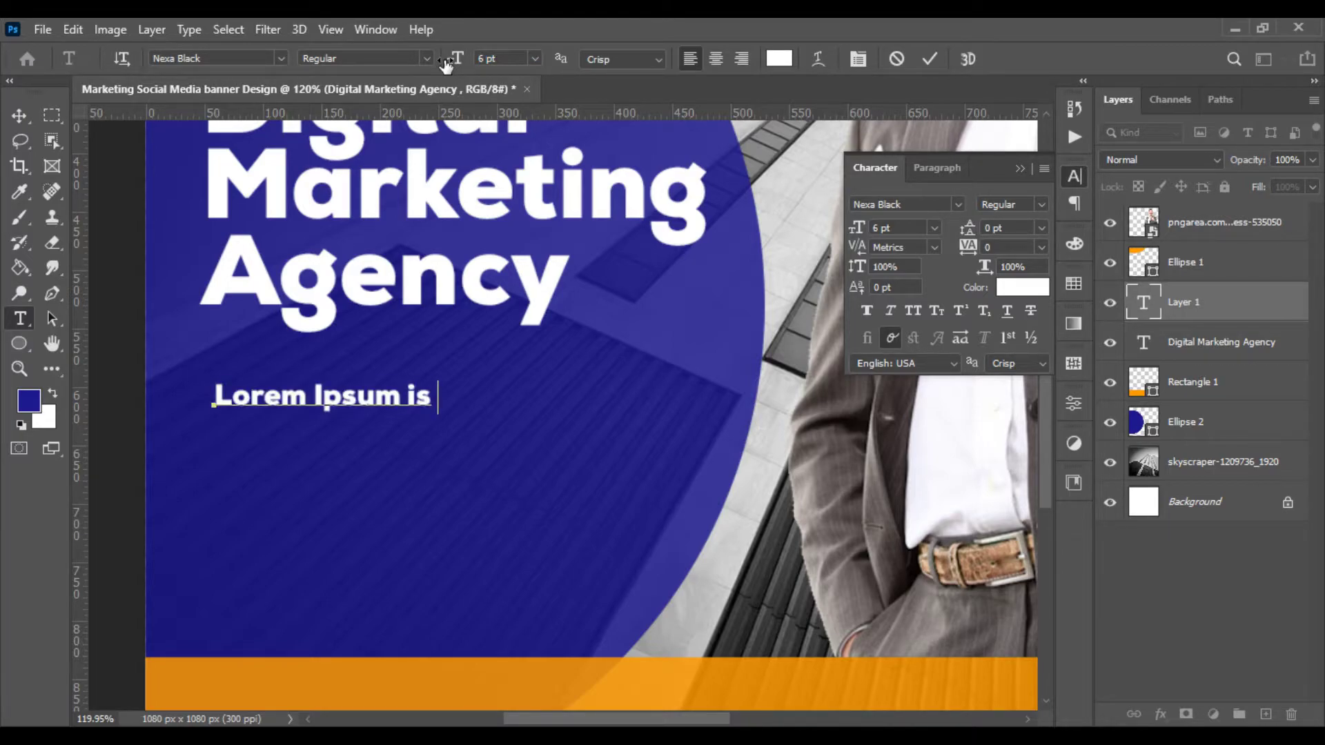
{"action": "type", "text": " dummy"}
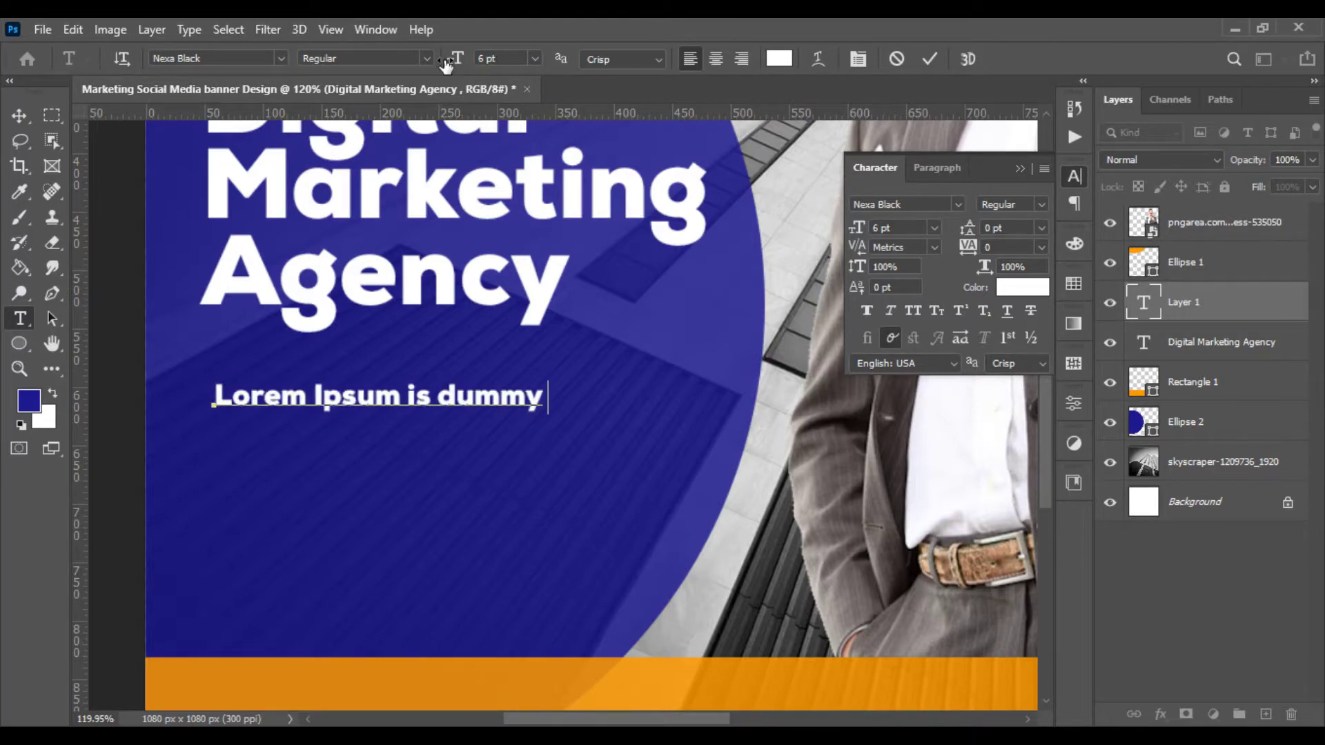
{"action": "type", "text": " text"}
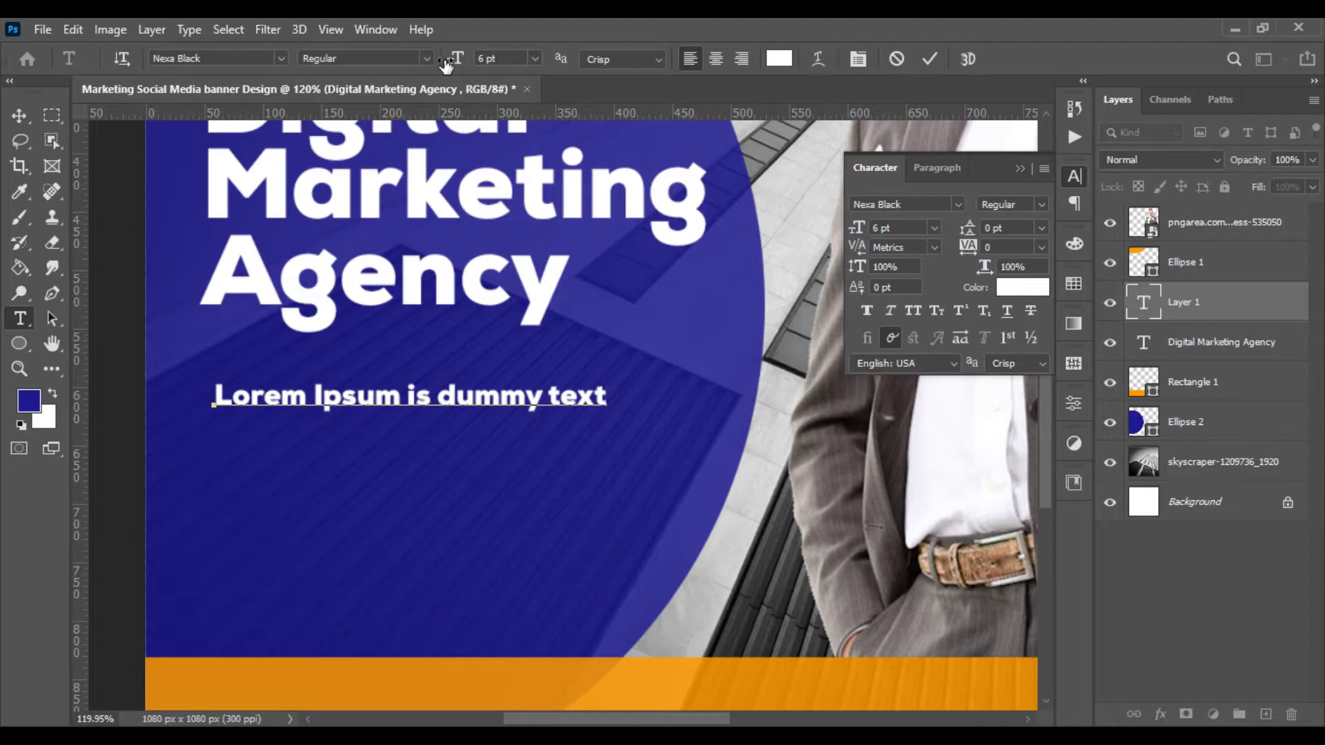
{"action": "type", "text": "t"}
{"action": "key", "text": "BackSpace"}
{"action": "key", "text": "BackSpace"}
{"action": "type", "text": "ofth"}
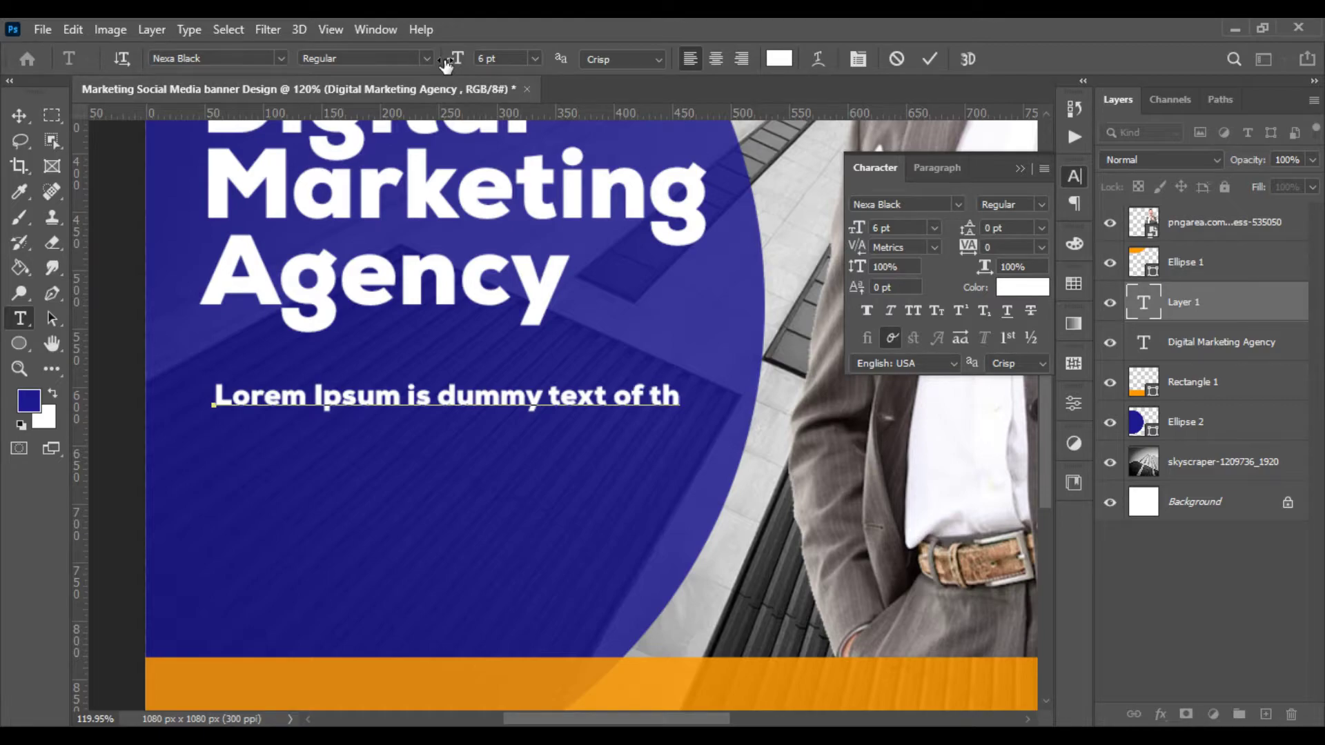
{"action": "type", "text": "erP"}
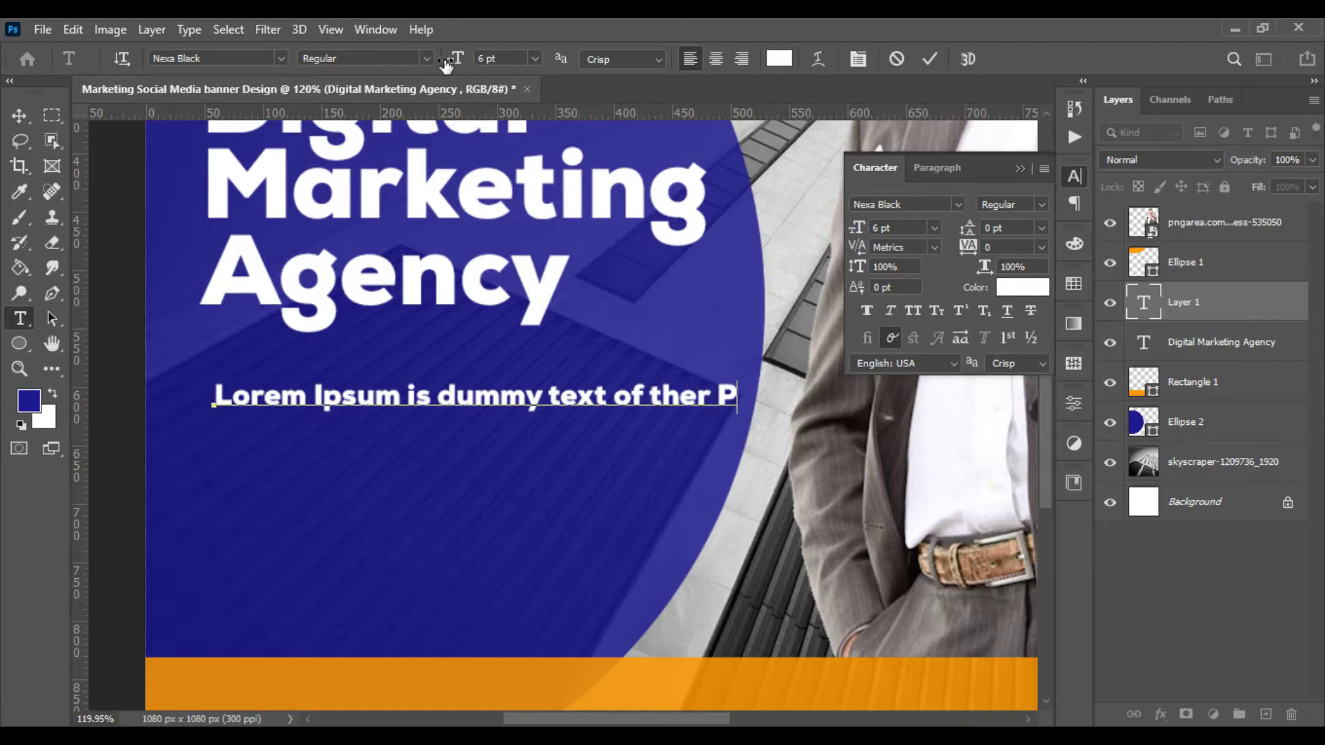
{"action": "key", "text": "BackSpace"}
{"action": "type", "text": "pro"}
{"action": "key", "text": "BackSpace"}
{"action": "type", "text": "nti"}
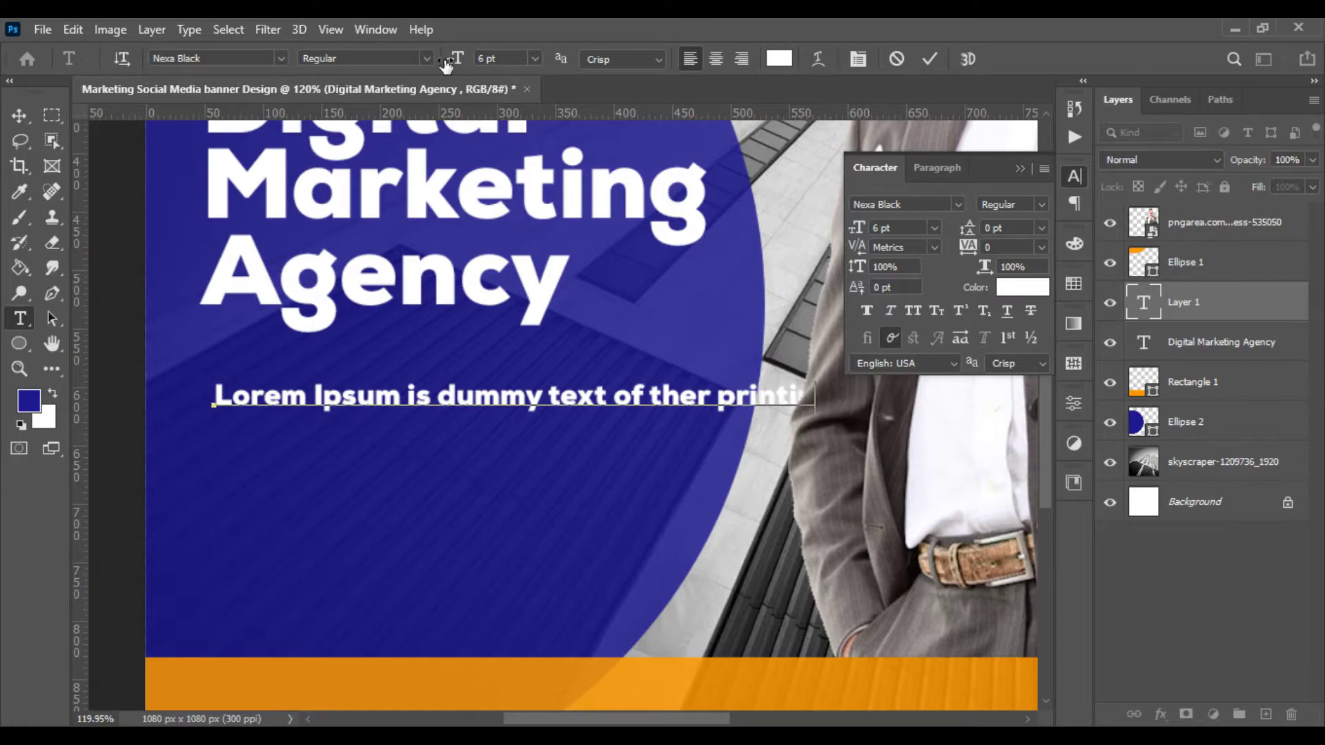
{"action": "type", "text": "ng"}
Insert 'simply' between 'is' and 'dummy' in the tagline
{"action": "left_click_drag", "start_coordinate": [430, 399], "coordinate": [438, 399]}
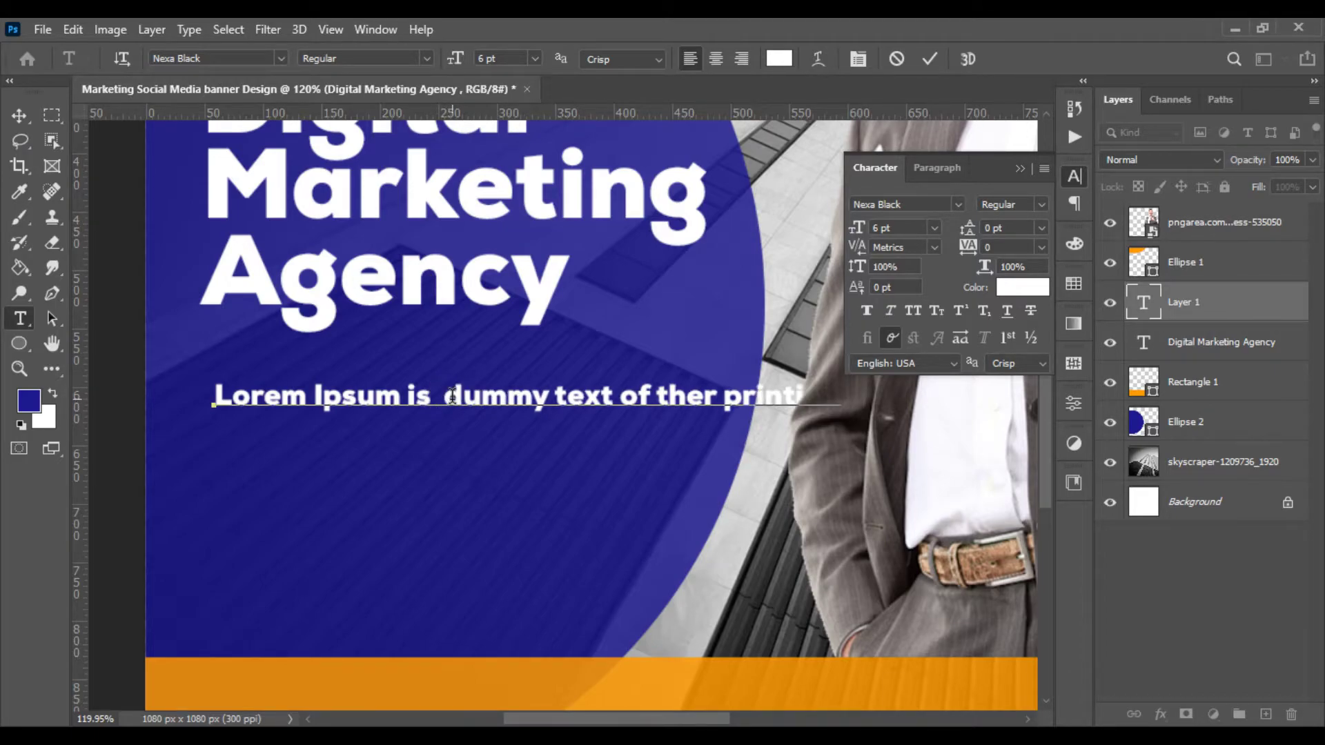
{"action": "type", "text": "S"}
{"action": "key", "text": "BackSpace"}
{"action": "type", "text": "si"}
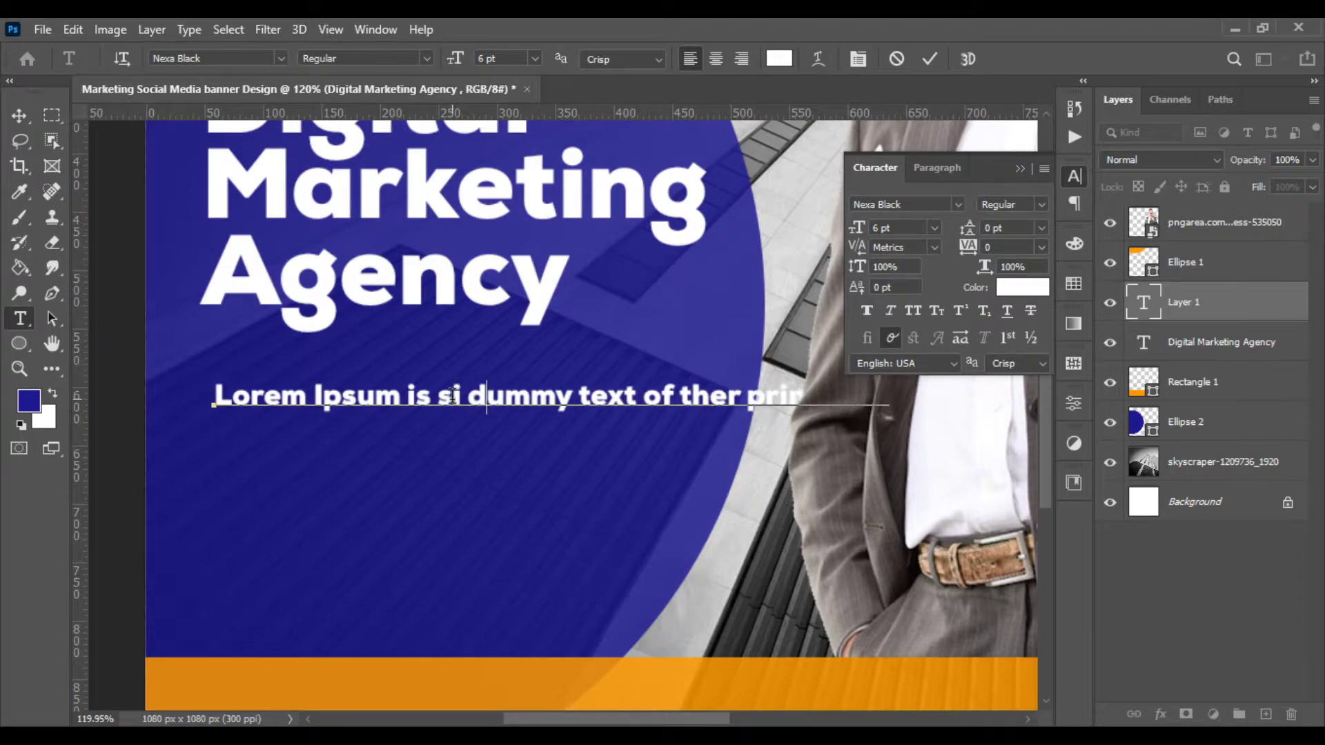
{"action": "type", "text": "mply du"}
{"action": "key", "text": "BackSpace"}
{"action": "type", "text": "y"}
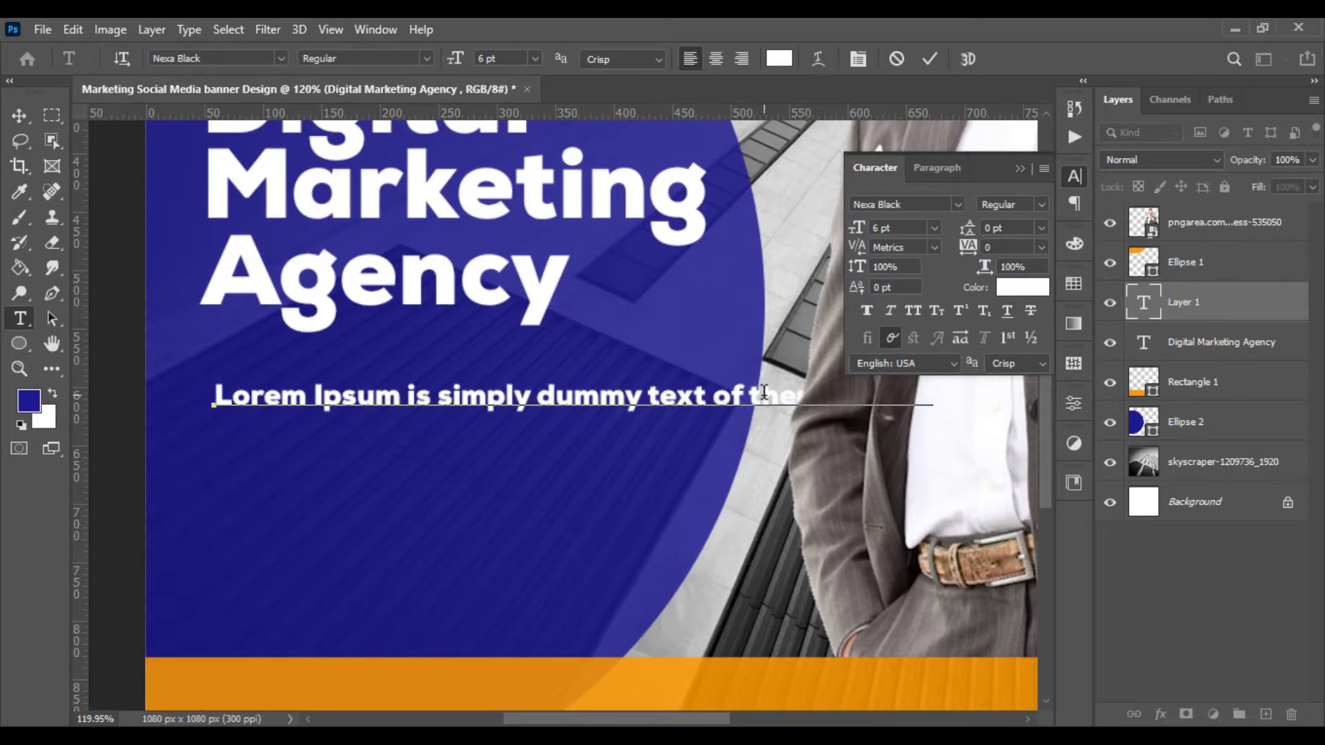
{"action": "key", "text": "Return"}
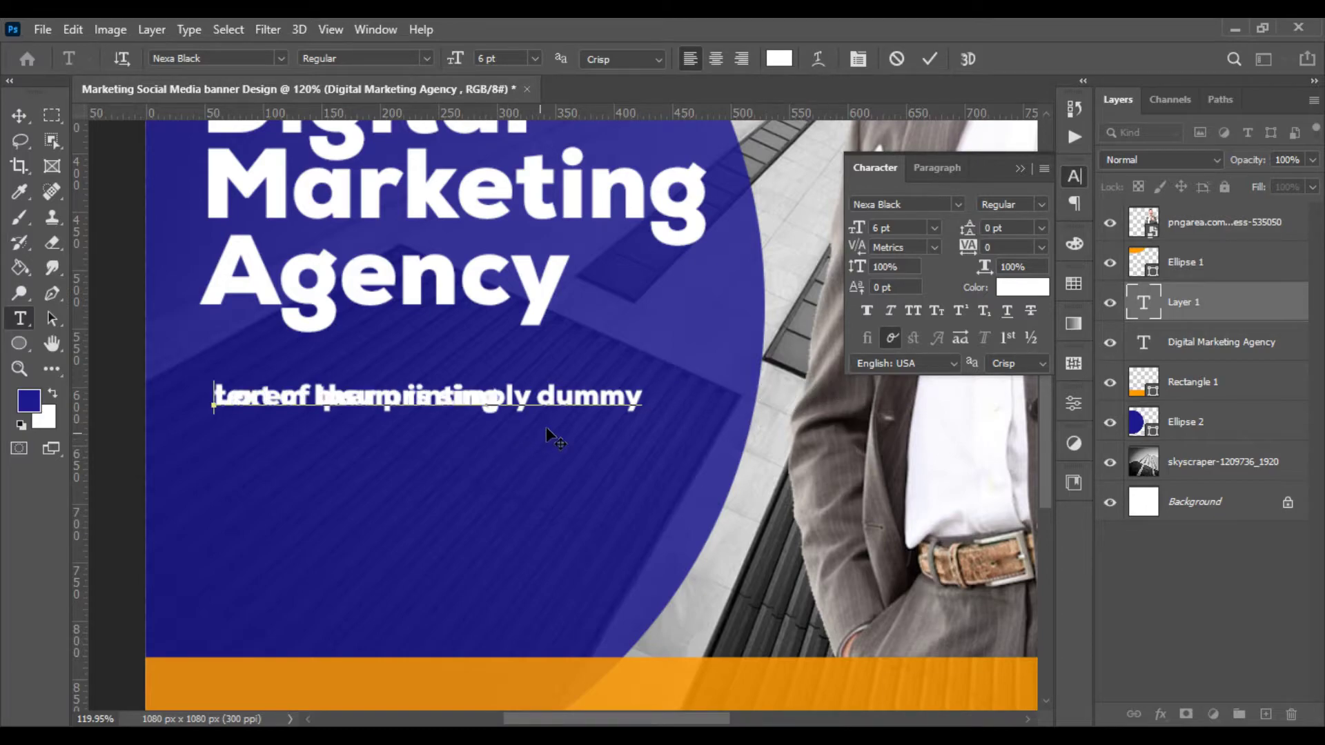
{"action": "key", "text": "BackSpace"}
Rework the tagline's second line and try lowering its leading, dismissing range warnings
{"action": "left_click_drag", "start_coordinate": [647, 397], "coordinate": [955, 406]}
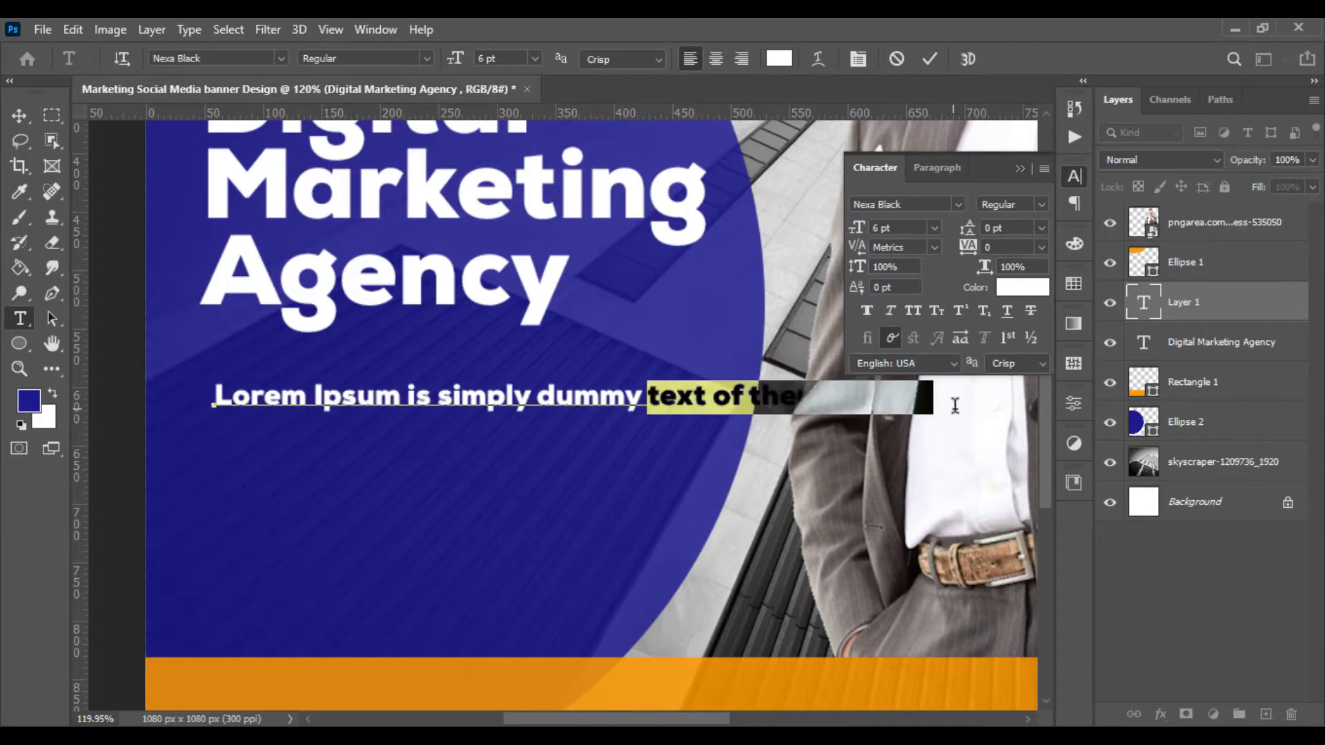
{"action": "left_click", "coordinate": [648, 397]}
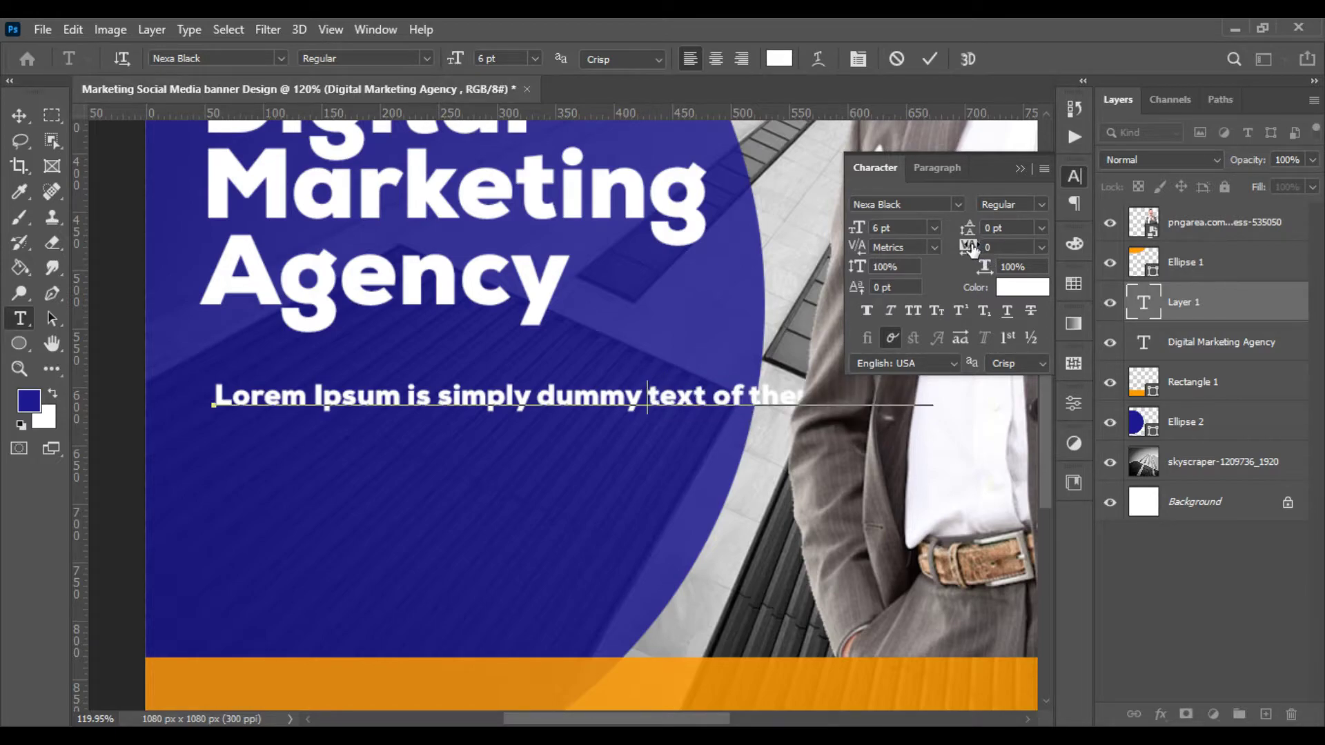
{"action": "left_click_drag", "start_coordinate": [969, 229], "coordinate": [973, 252]}
{"action": "left_click", "coordinate": [668, 302]}
{"action": "left_click_drag", "start_coordinate": [642, 397], "coordinate": [973, 426]}
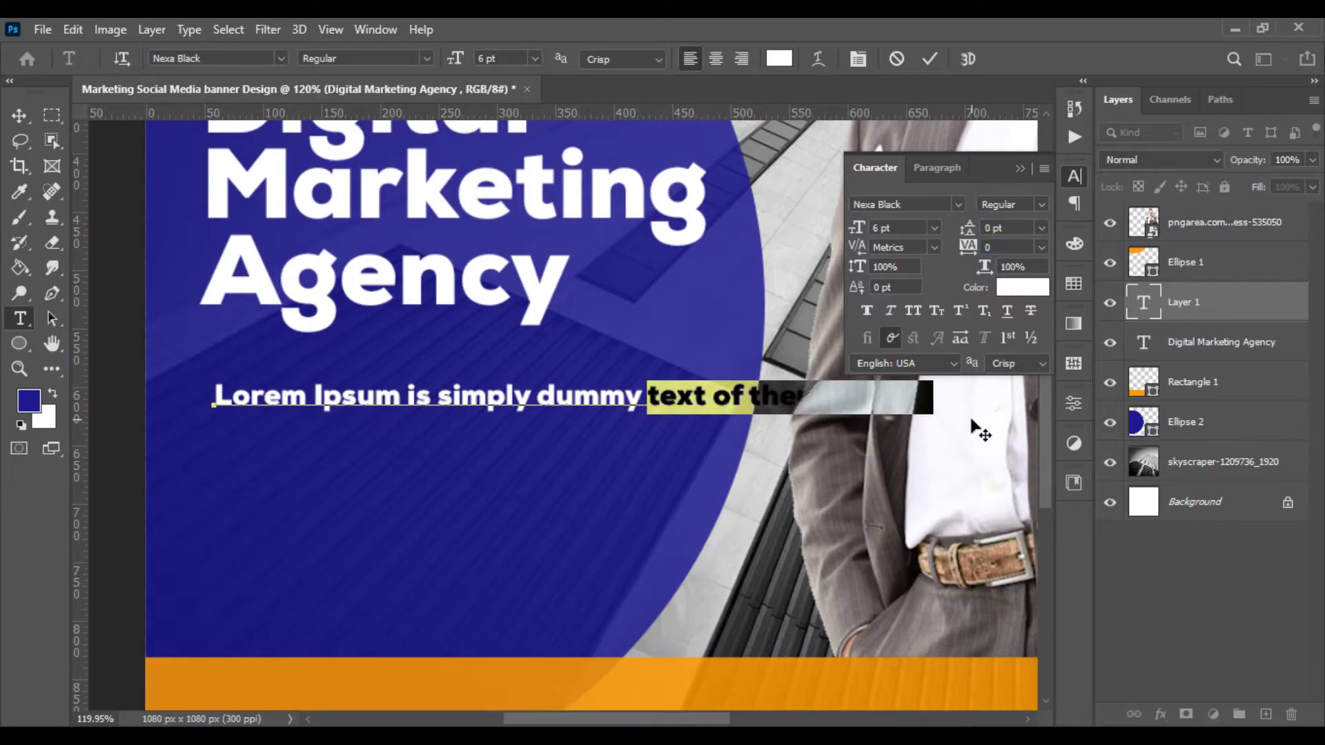
{"action": "key", "text": "BackSpace"}
{"action": "key", "text": "ctrl+z"}
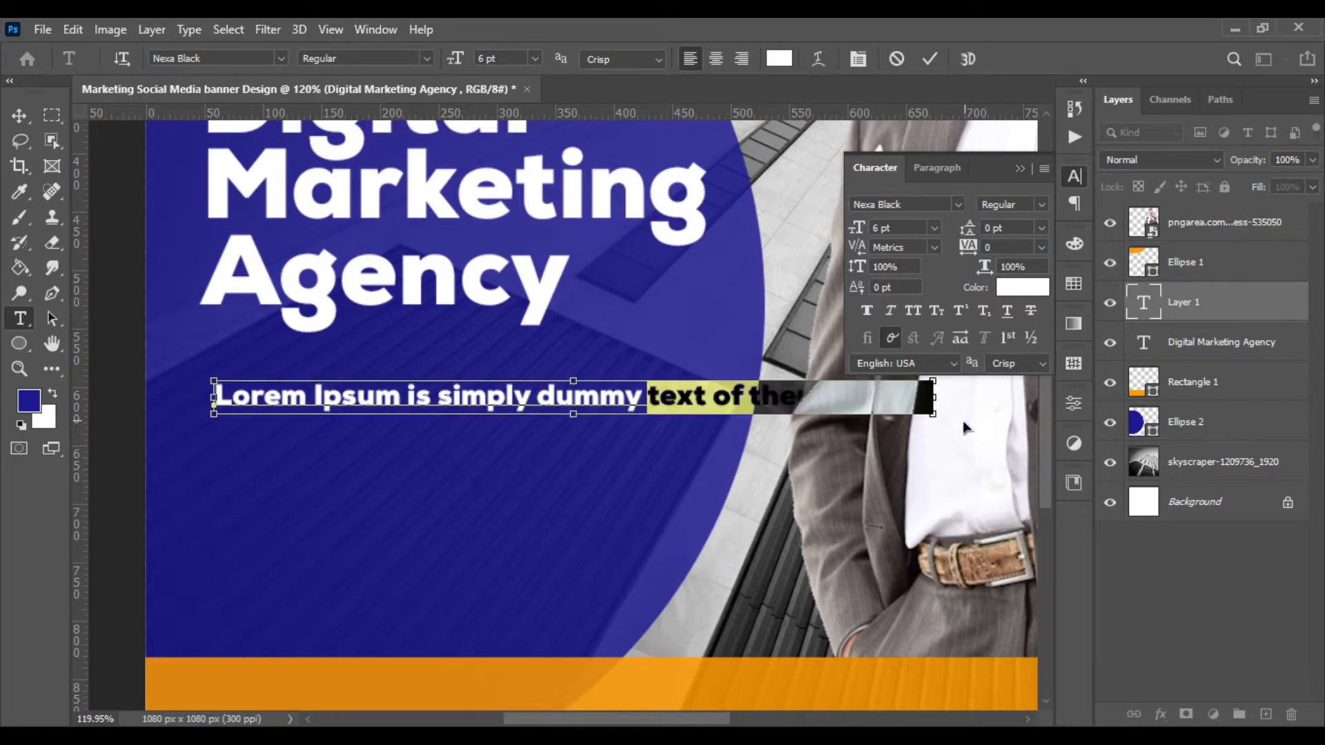
{"action": "key", "text": "BackSpace"}
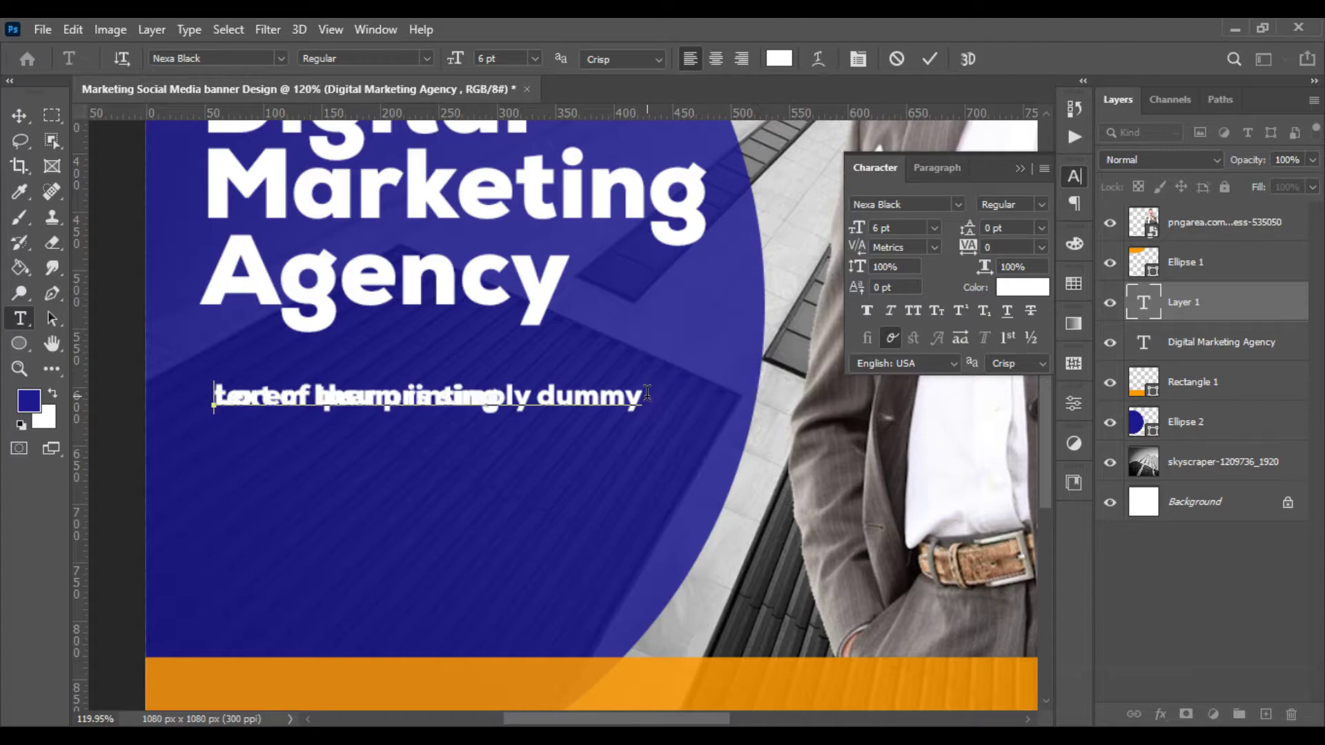
{"action": "left_click", "coordinate": [965, 234]}
{"action": "left_click", "coordinate": [641, 299]}
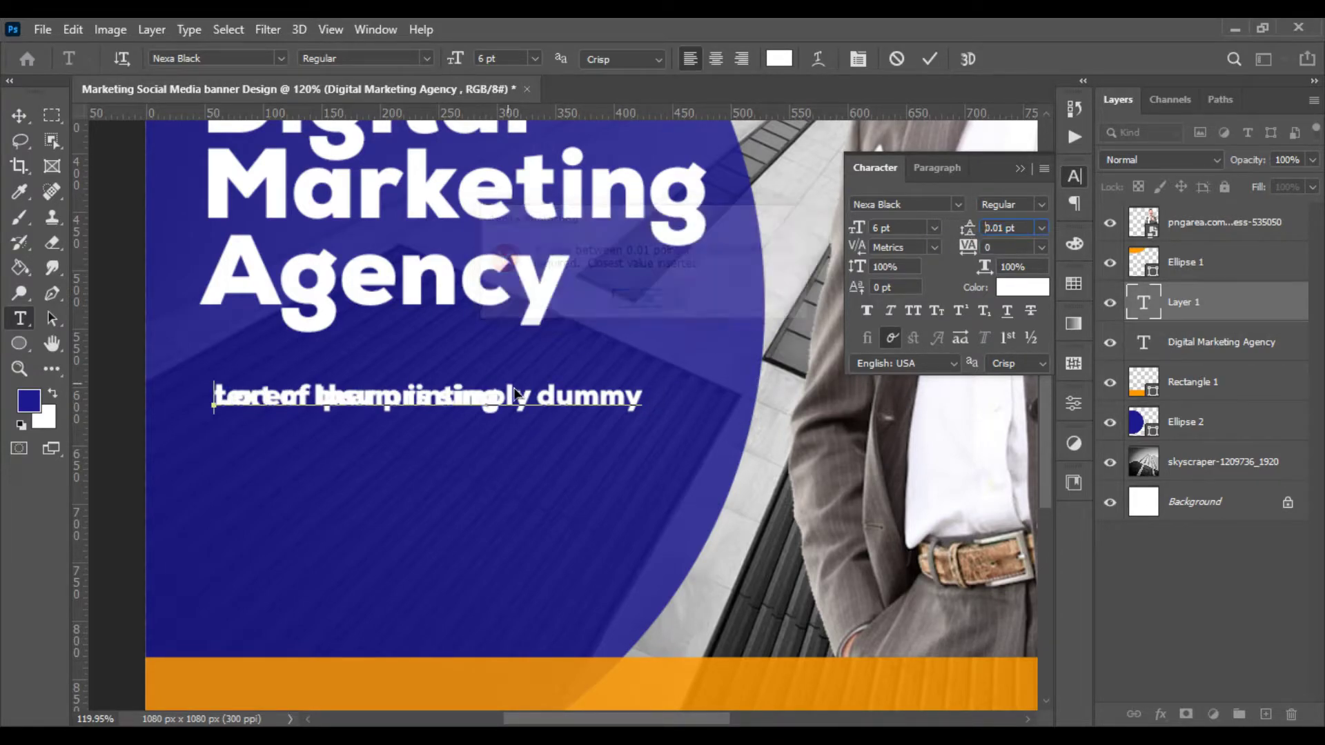
{"action": "triple_click", "coordinate": [481, 399]}
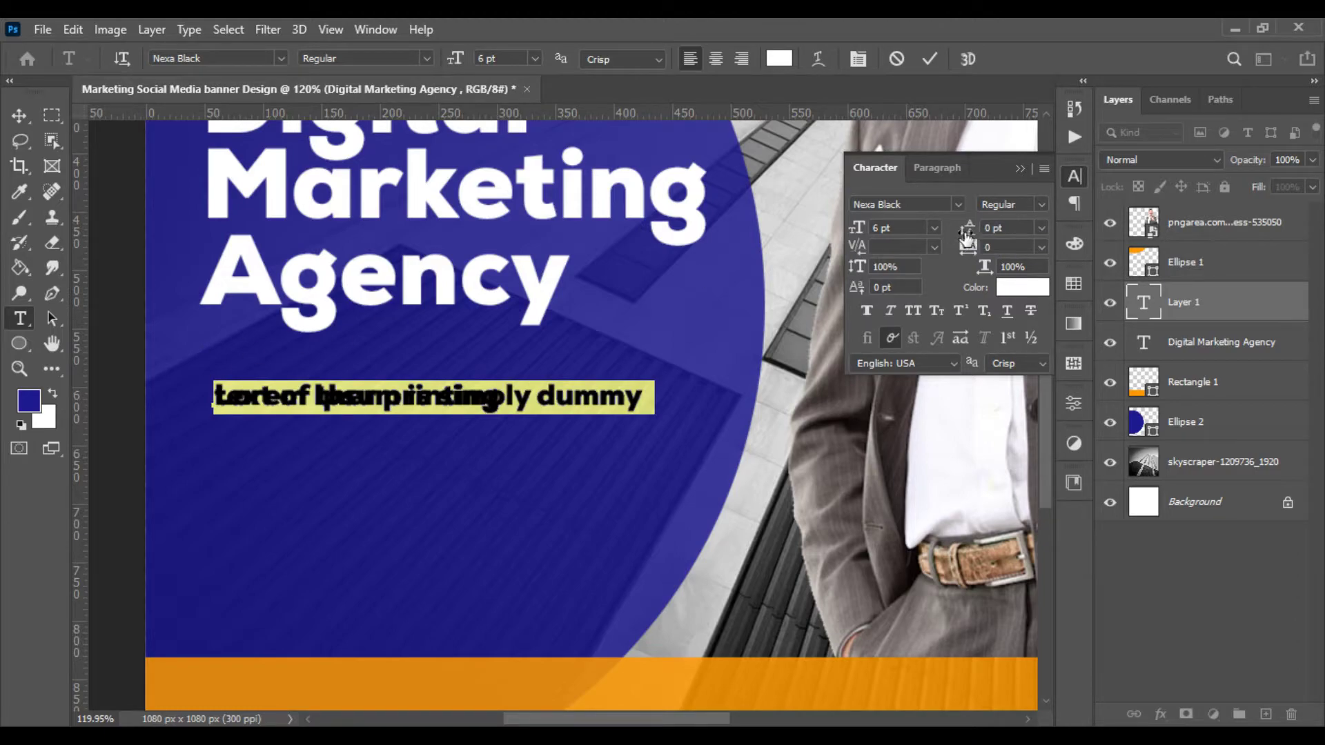
{"action": "left_click_drag", "start_coordinate": [967, 238], "coordinate": [873, 268]}
{"action": "left_click", "coordinate": [662, 299]}
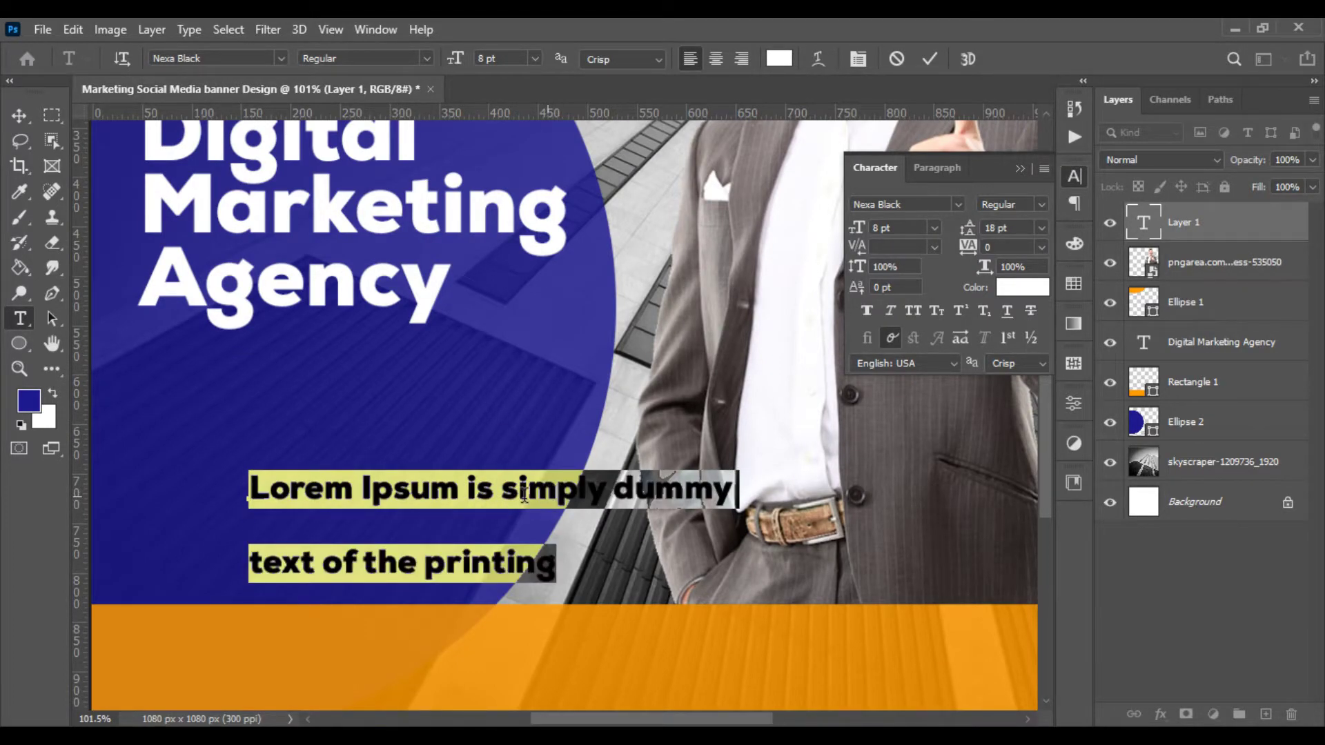
Select all tagline text and switch its font to Nexa Book
{"action": "left_click", "coordinate": [546, 577]}
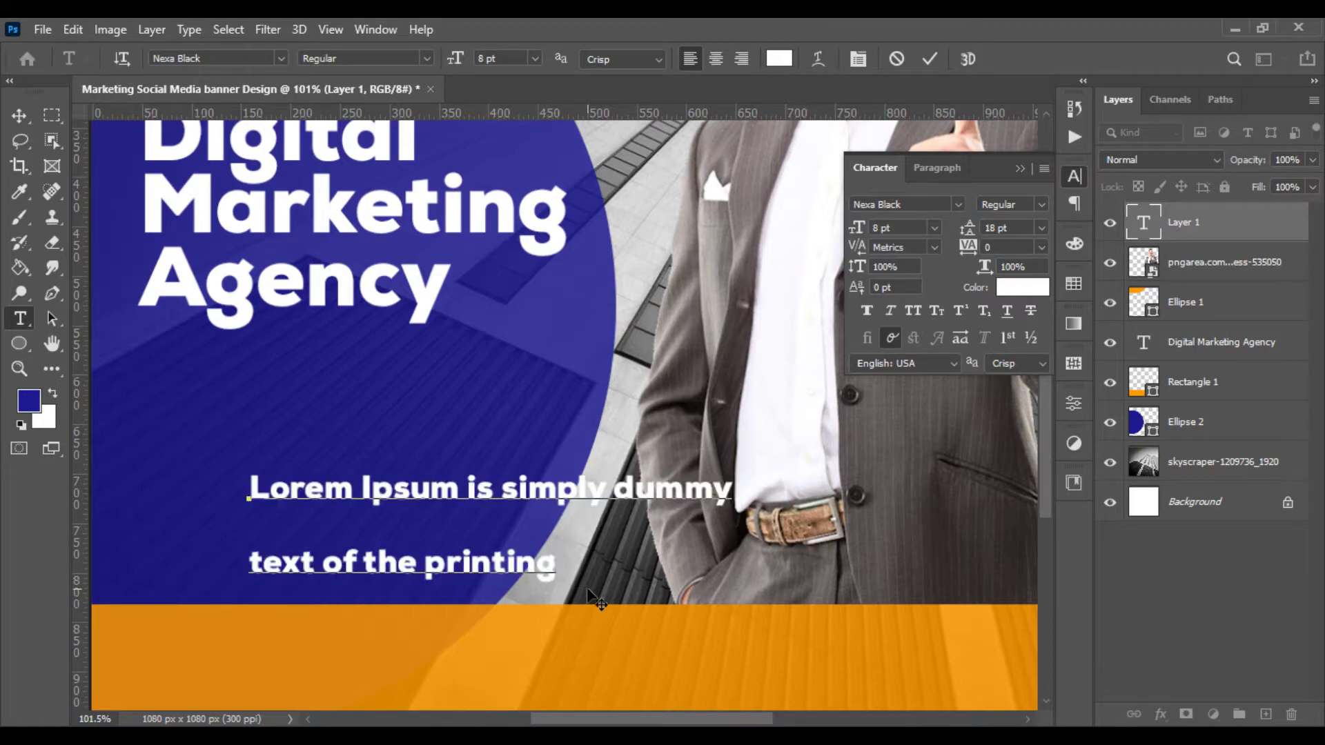
{"action": "type", "text": "."}
{"action": "key", "text": "ctrl+a"}
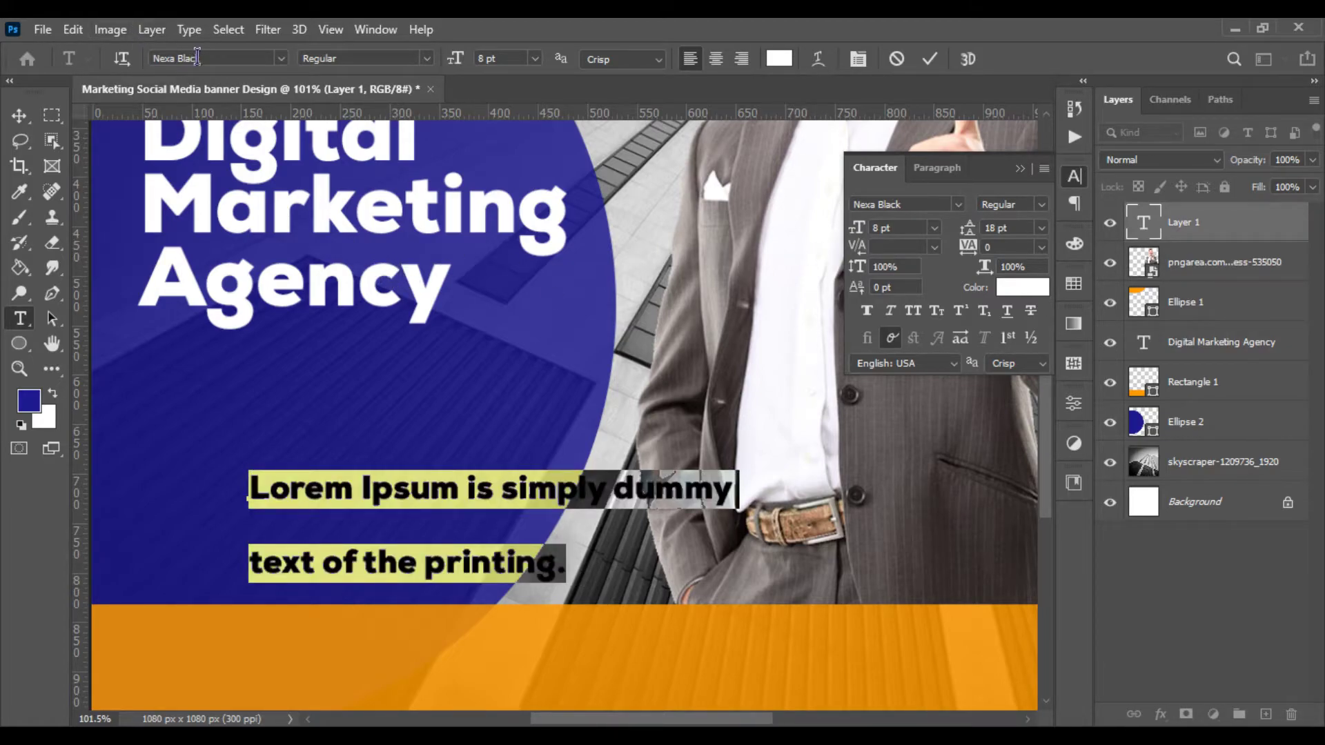
{"action": "left_click", "coordinate": [244, 59]}
{"action": "key", "text": "Down"}
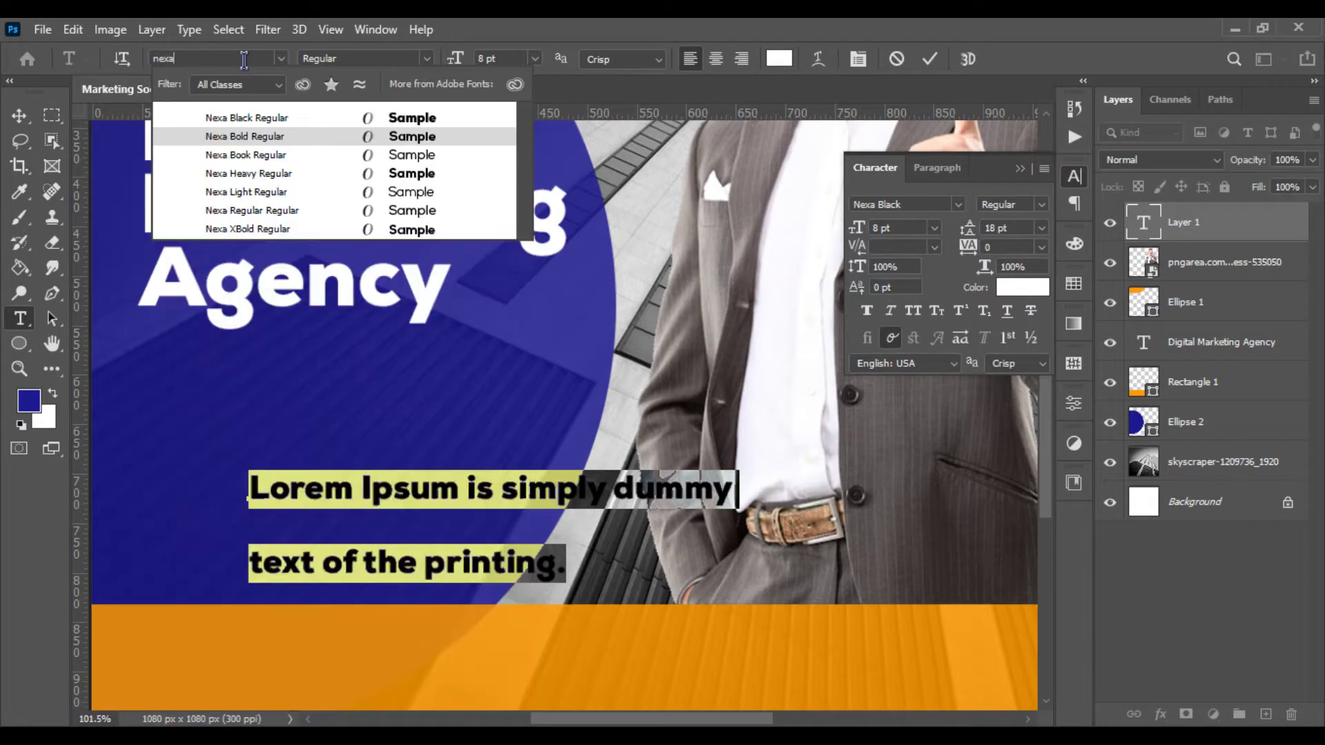
{"action": "key", "text": "Down"}
{"action": "key", "text": "Return"}
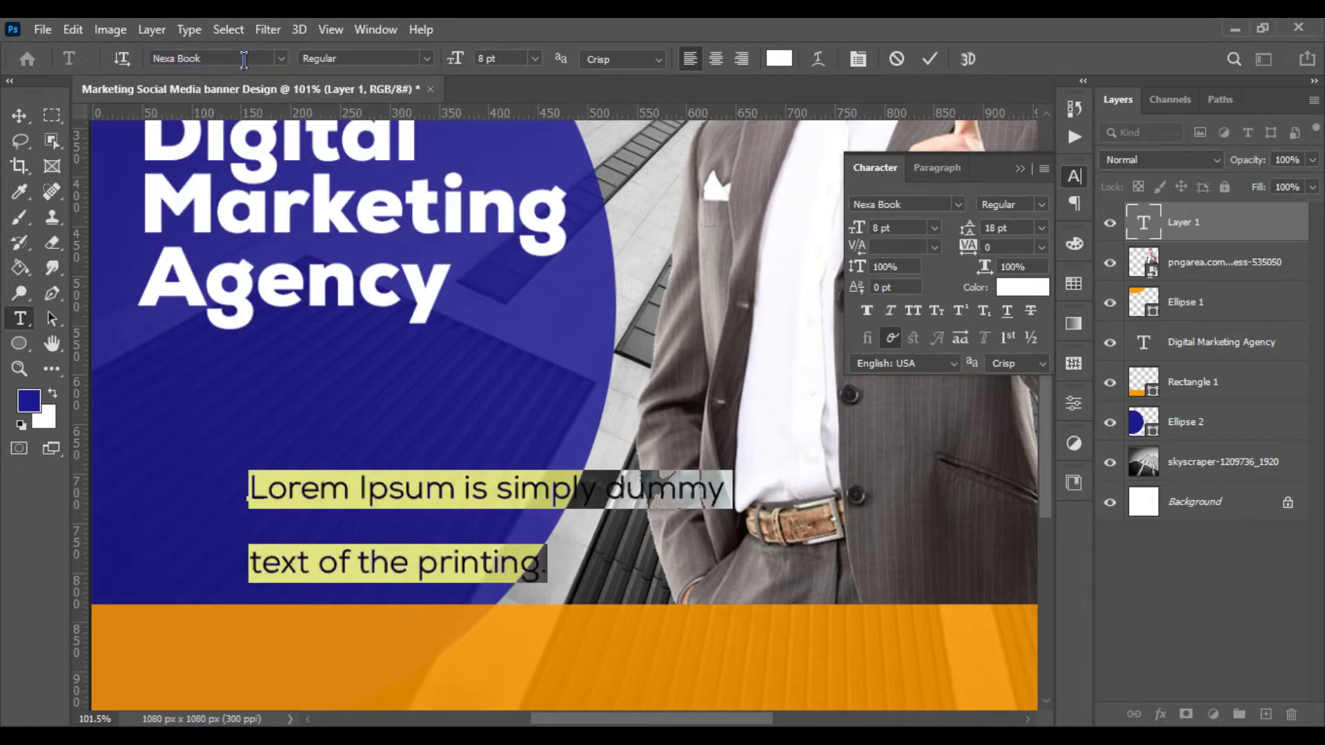
Set the tagline to Nexa Bold and tighten its leading to 10 pt
{"action": "left_click", "coordinate": [282, 60]}
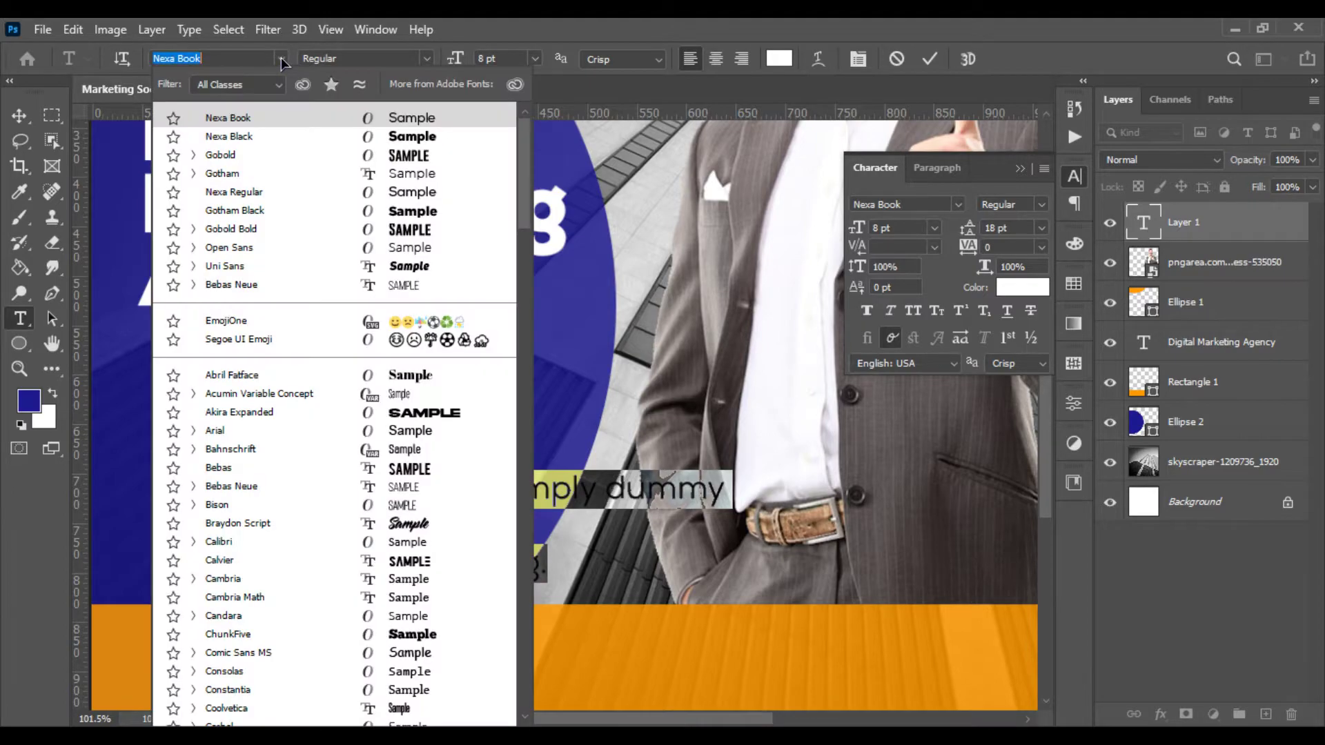
{"action": "left_click", "coordinate": [336, 176]}
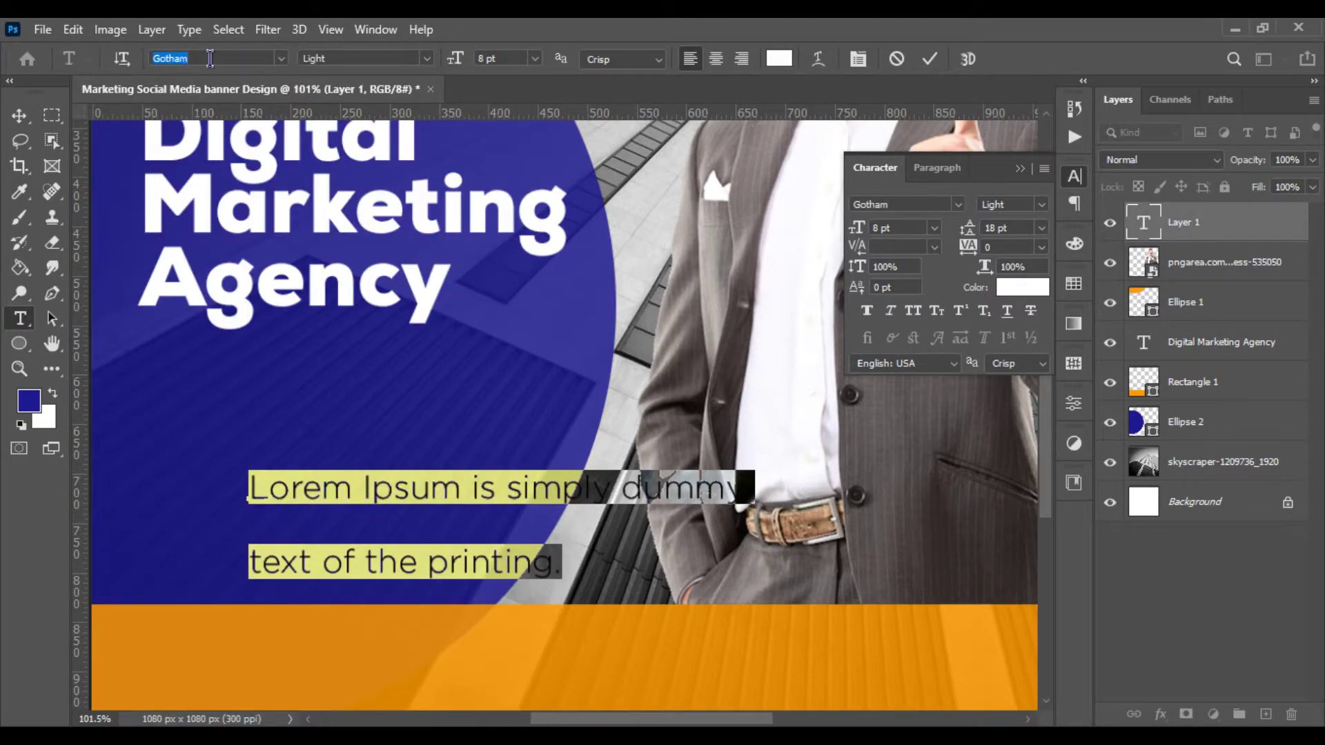
{"action": "type", "text": "nexa"}
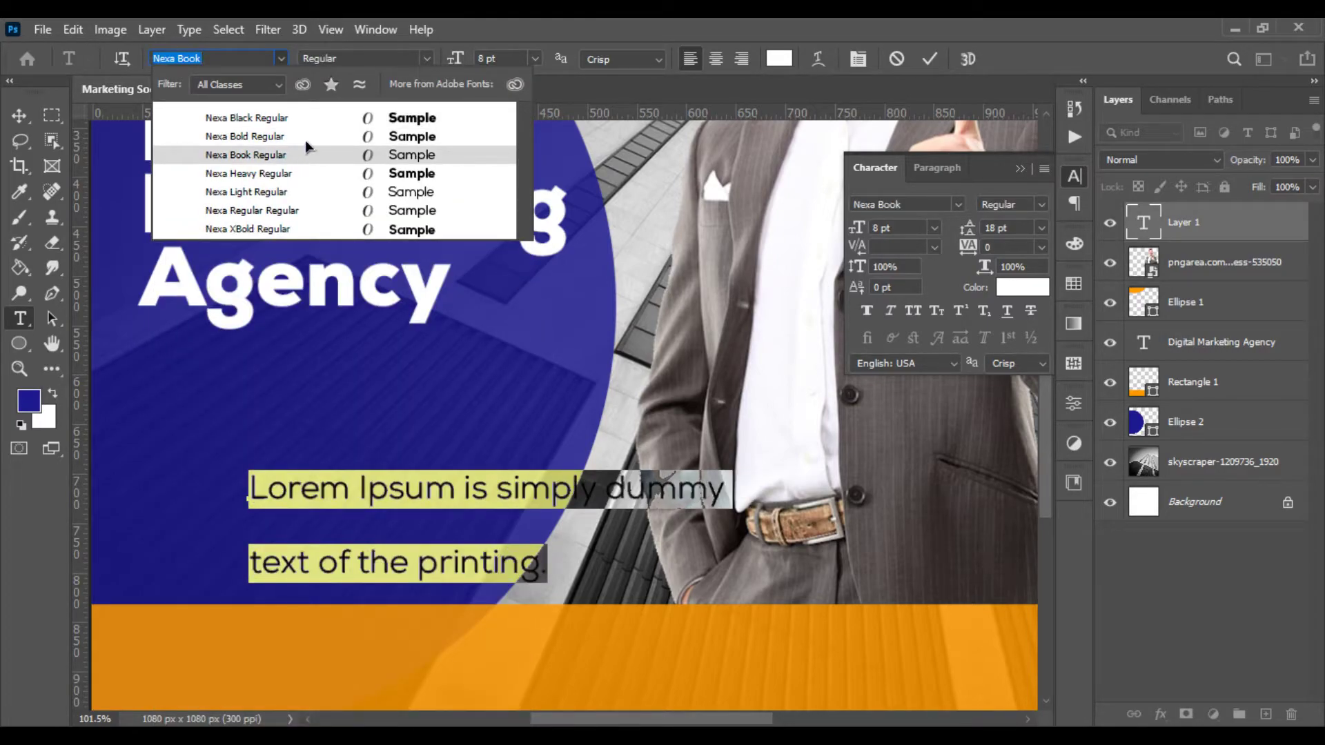
{"action": "key", "text": "Up"}
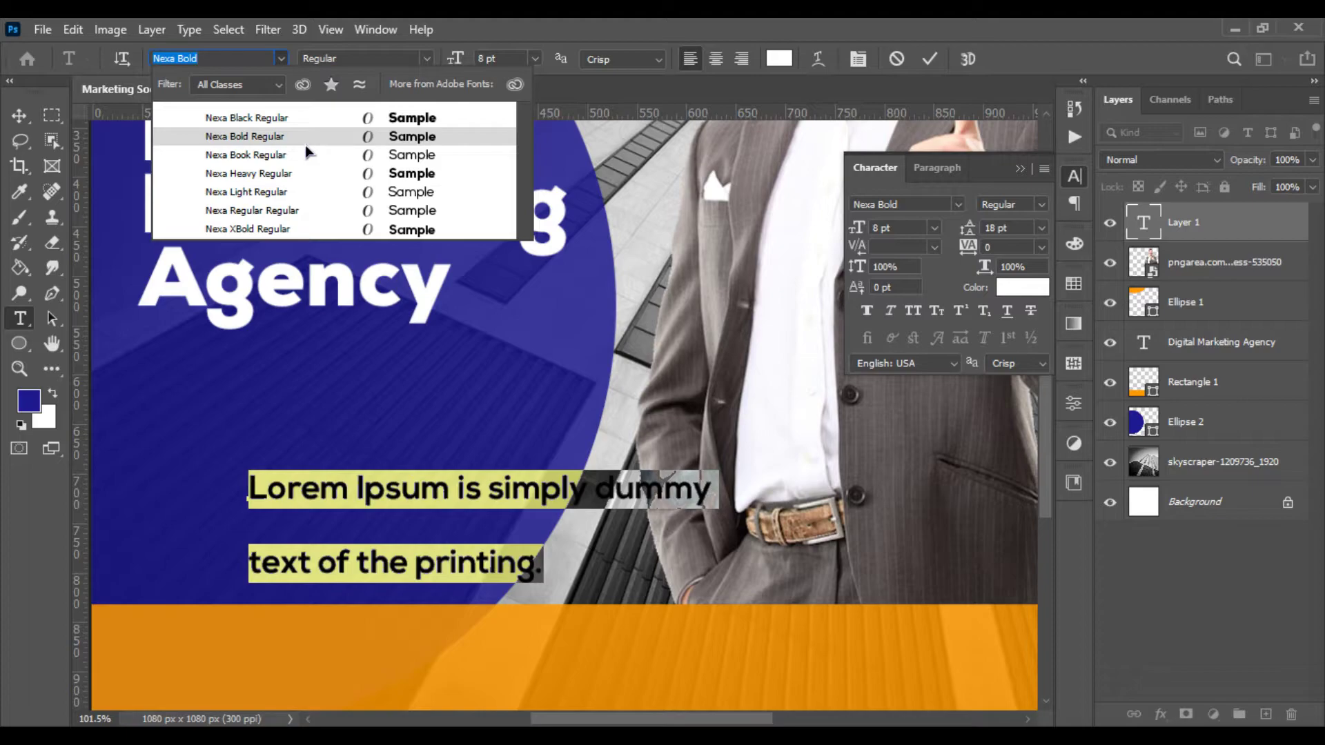
{"action": "key", "text": "Return"}
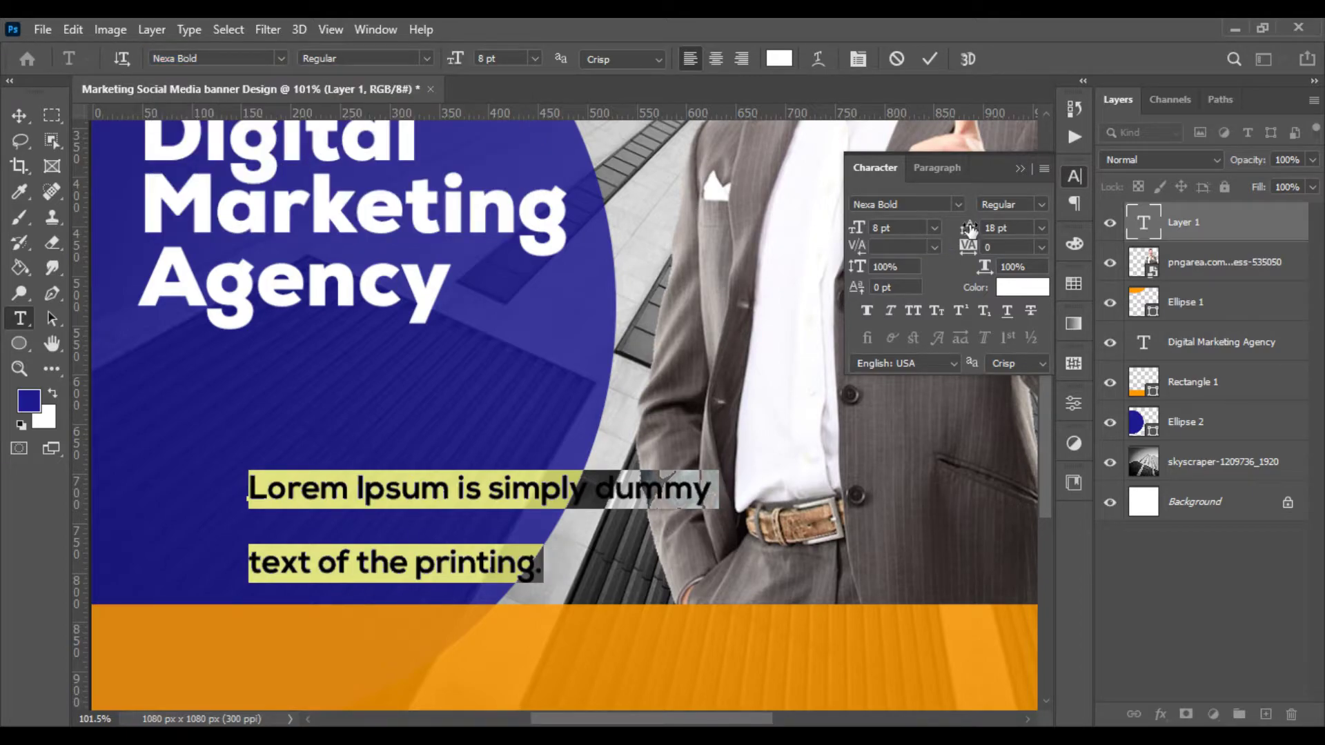
{"action": "left_click_drag", "start_coordinate": [969, 230], "coordinate": [961, 230]}
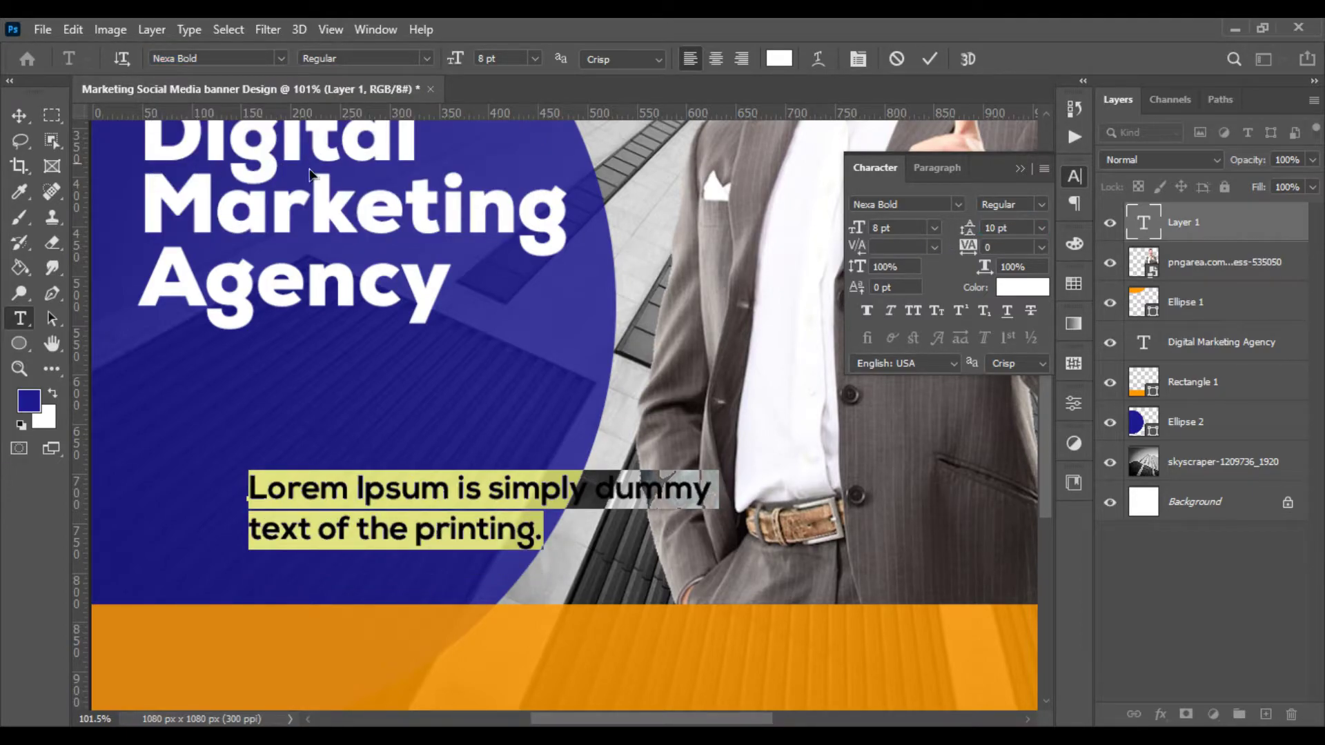
Scale the tagline down to 6.79 pt and place it directly beneath the headline
{"action": "left_click", "coordinate": [19, 115]}
{"action": "key", "text": "ctrl+t"}
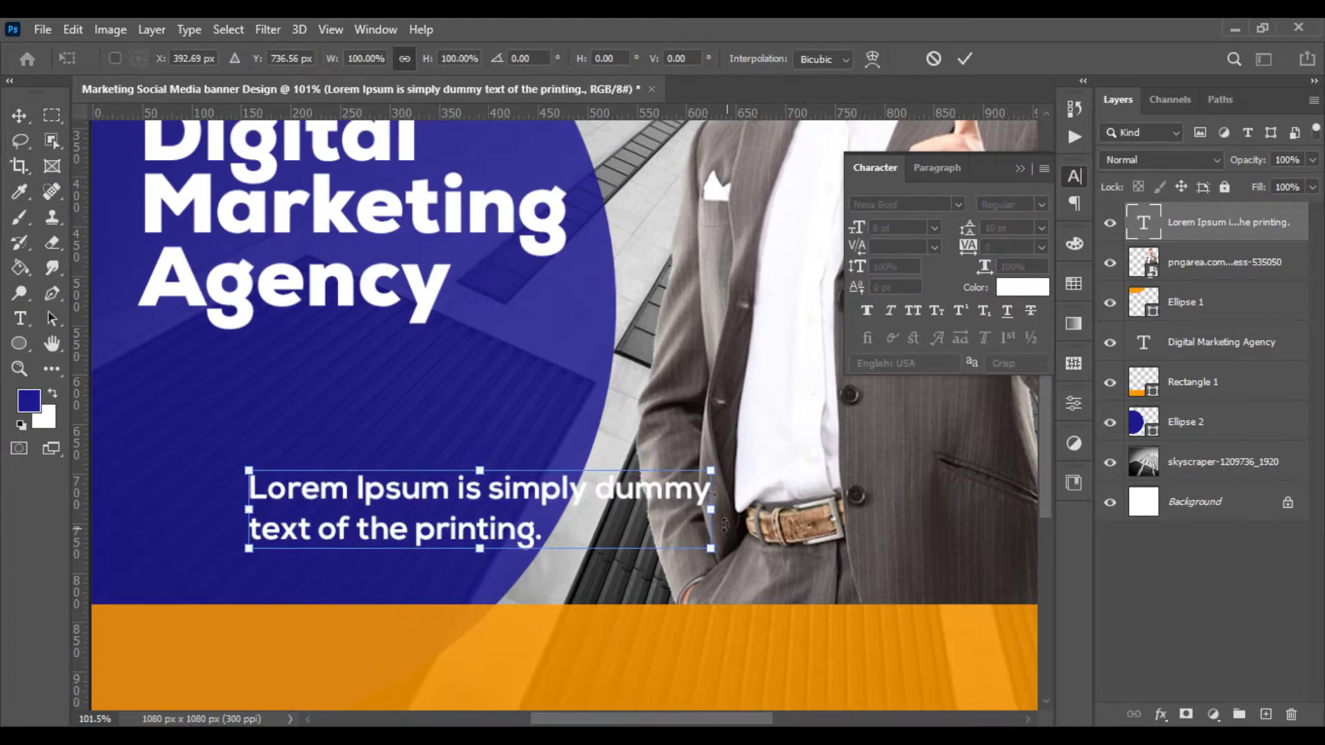
{"action": "left_click_drag", "start_coordinate": [716, 510], "coordinate": [683, 514]}
{"action": "mouse_move", "coordinate": [576, 491]}
{"action": "left_mouse_down"}
{"action": "mouse_move", "coordinate": [466, 381]}
{"action": "mouse_move", "coordinate": [467, 364]}
{"action": "left_mouse_up"}
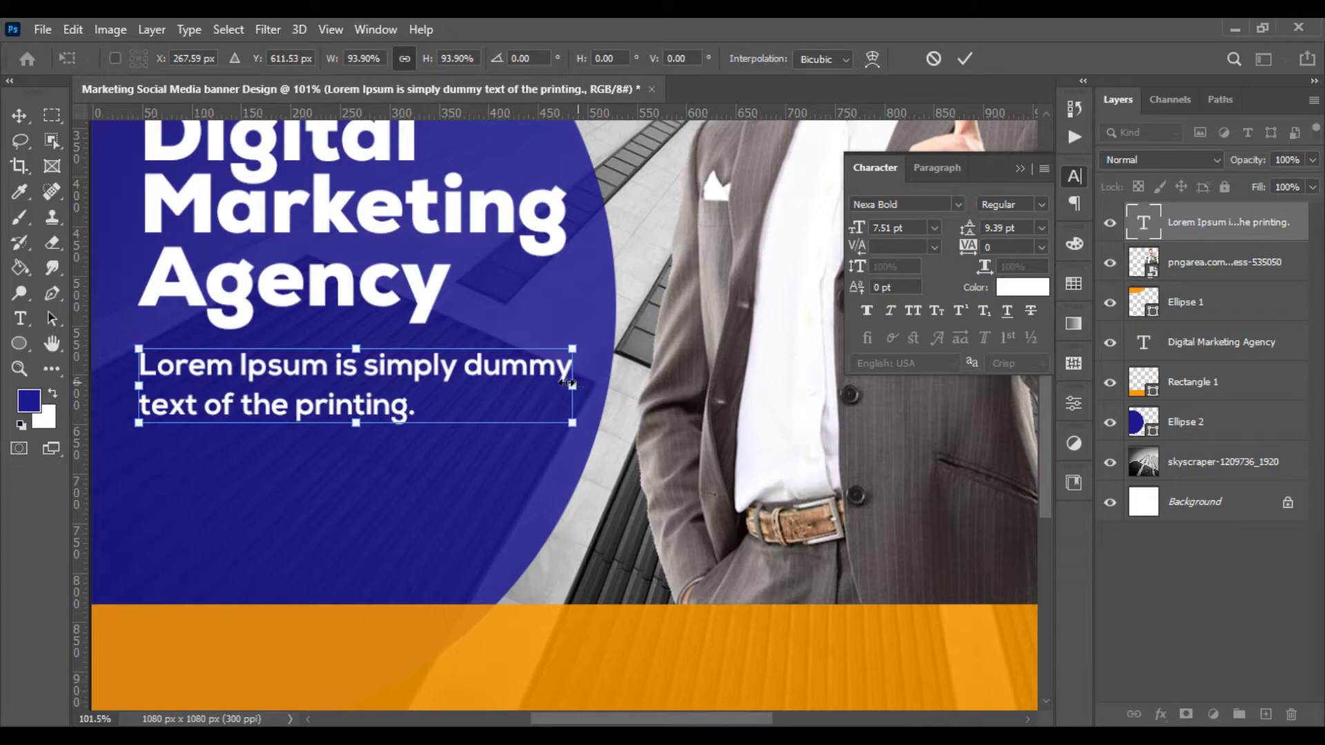
{"action": "left_click_drag", "start_coordinate": [572, 382], "coordinate": [499, 374]}
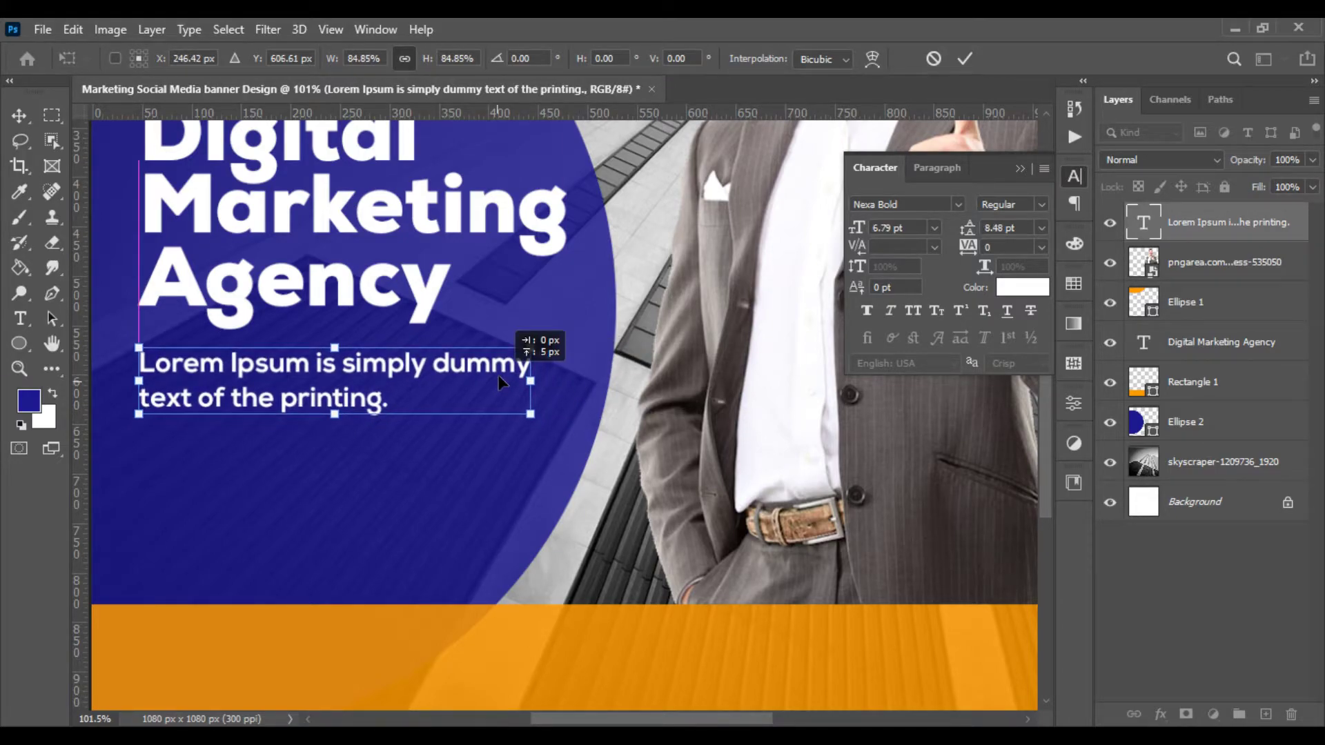
{"action": "key", "text": "Return"}
{"action": "scroll", "coordinate": [365, 407], "scroll_direction": "down", "scroll_amount": 2}
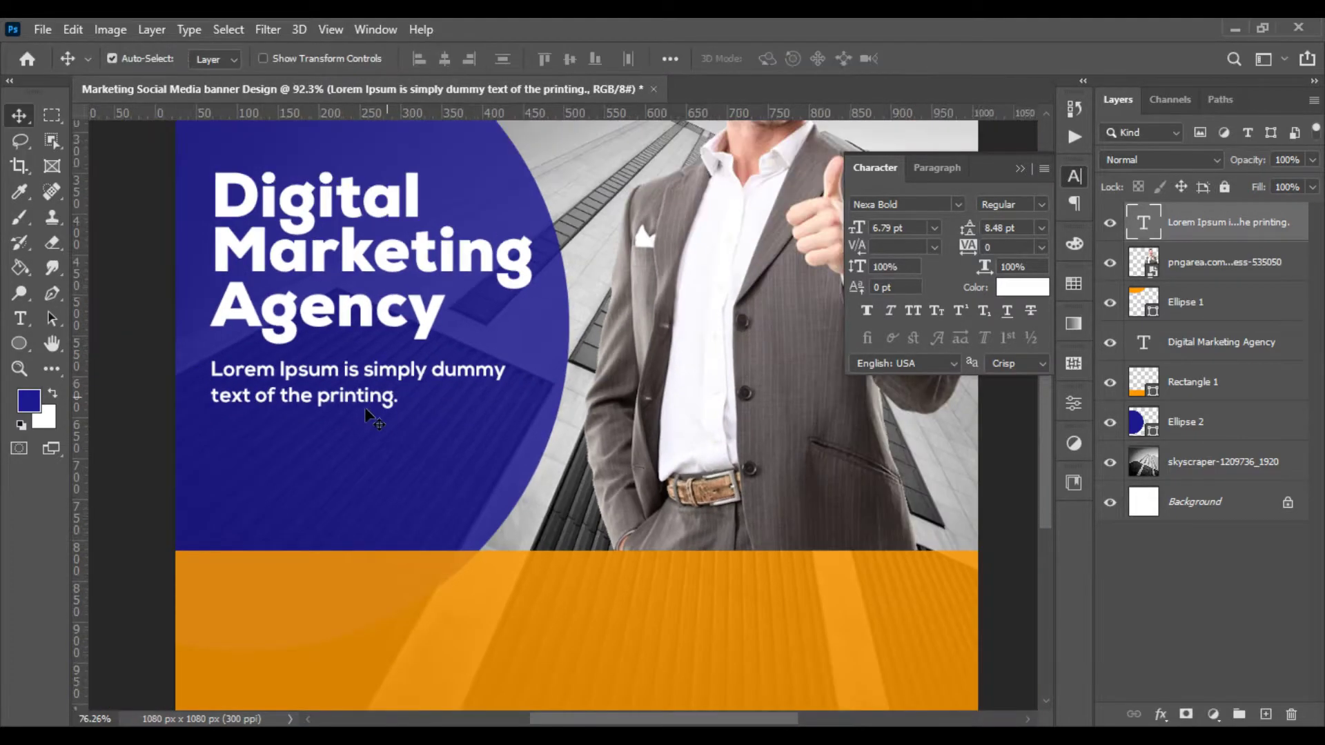
{"action": "scroll", "coordinate": [319, 419], "scroll_direction": "up", "scroll_amount": 3}
{"action": "left_click_drag", "start_coordinate": [319, 419], "coordinate": [407, 532]}
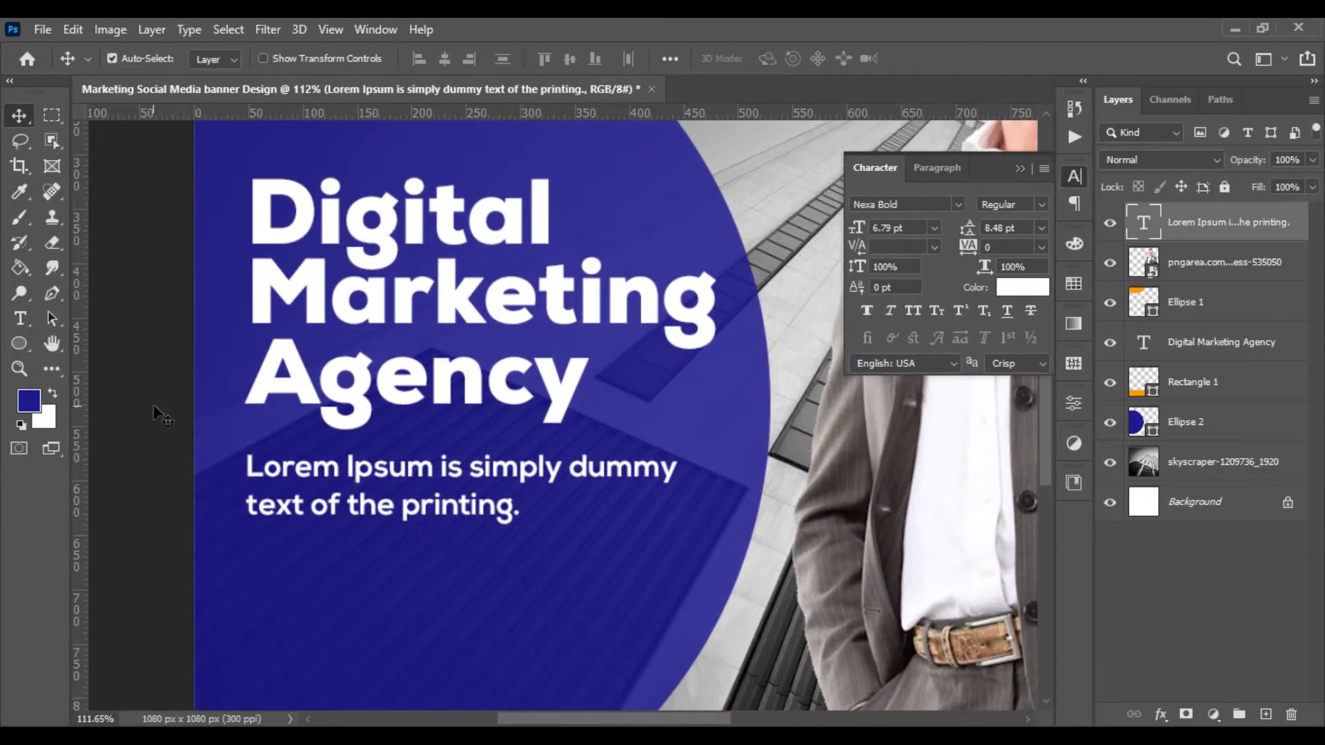
Select both tagline lines and set them in Nexa Book
{"action": "left_click", "coordinate": [20, 318]}
{"action": "triple_click", "coordinate": [291, 466]}
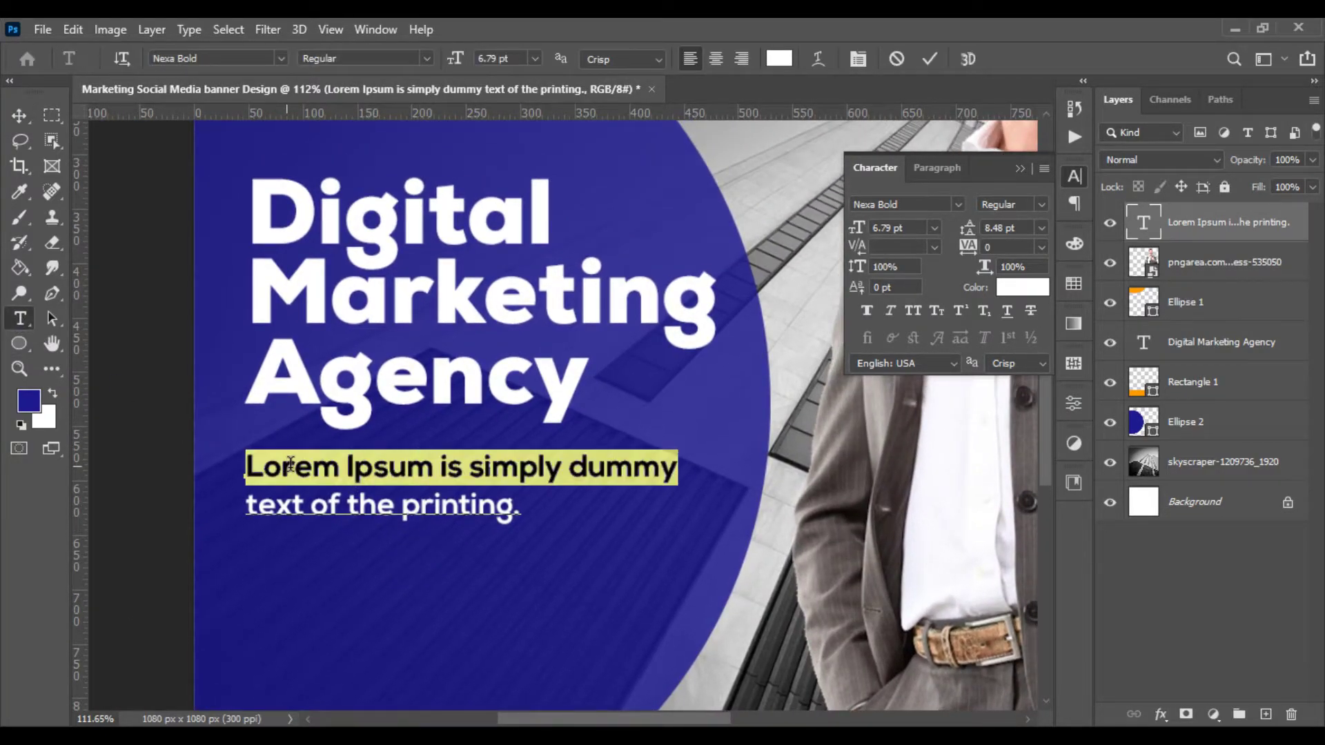
{"action": "left_click", "coordinate": [291, 466]}
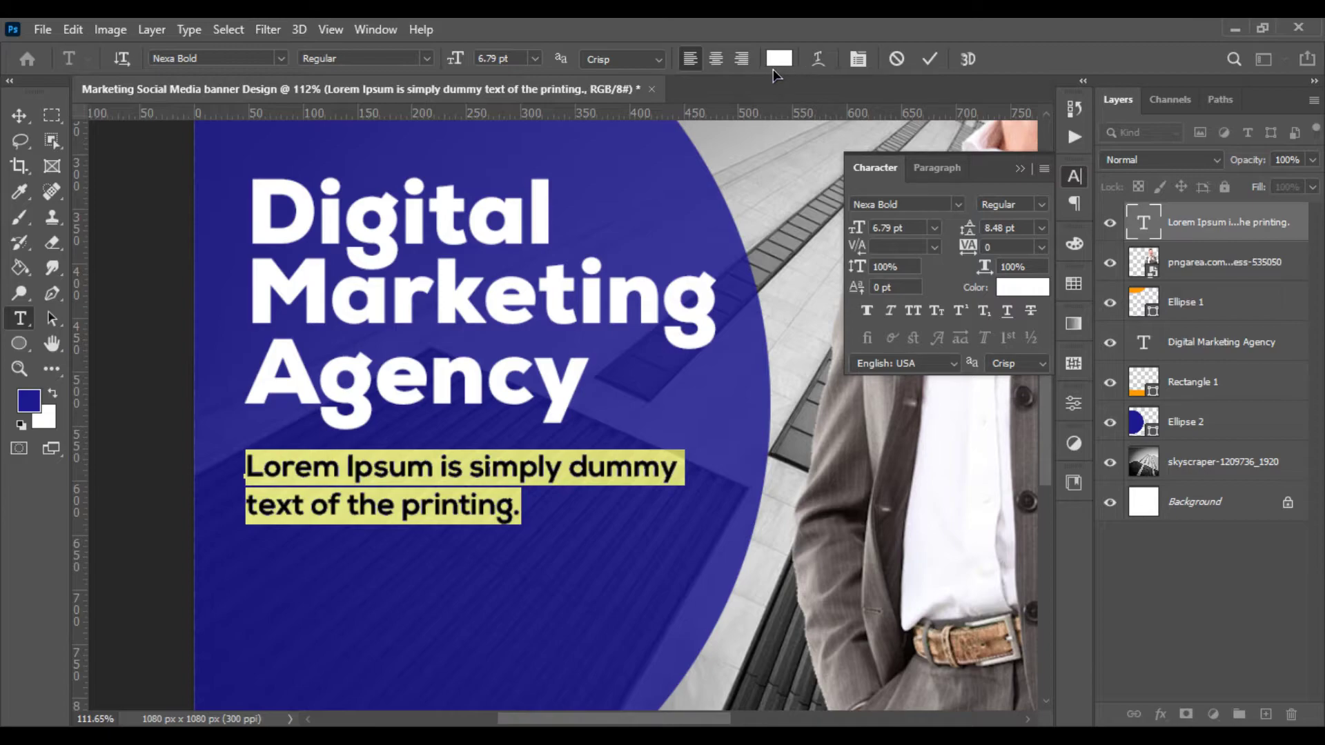
{"action": "left_click", "coordinate": [238, 55]}
{"action": "type", "text": "nex"}
{"action": "key", "text": "Down"}
{"action": "key", "text": "Down"}
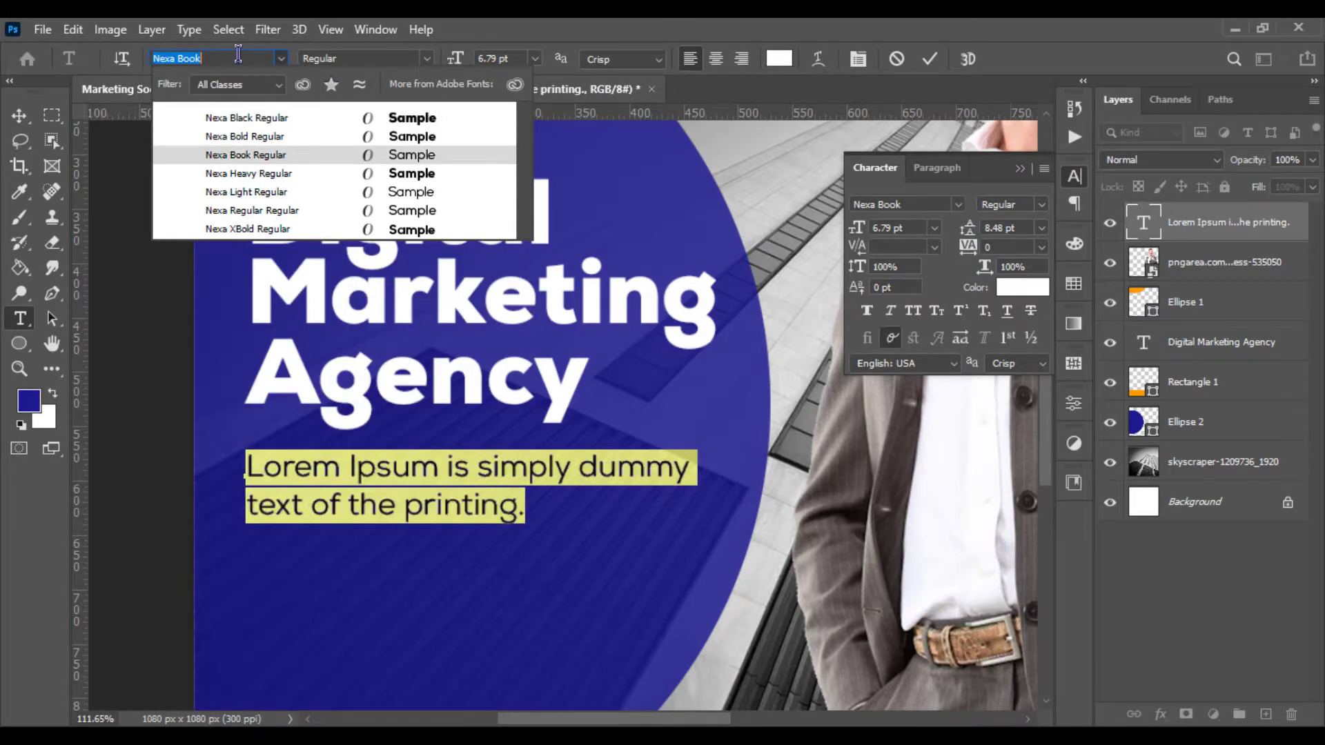
{"action": "key", "text": "Return"}
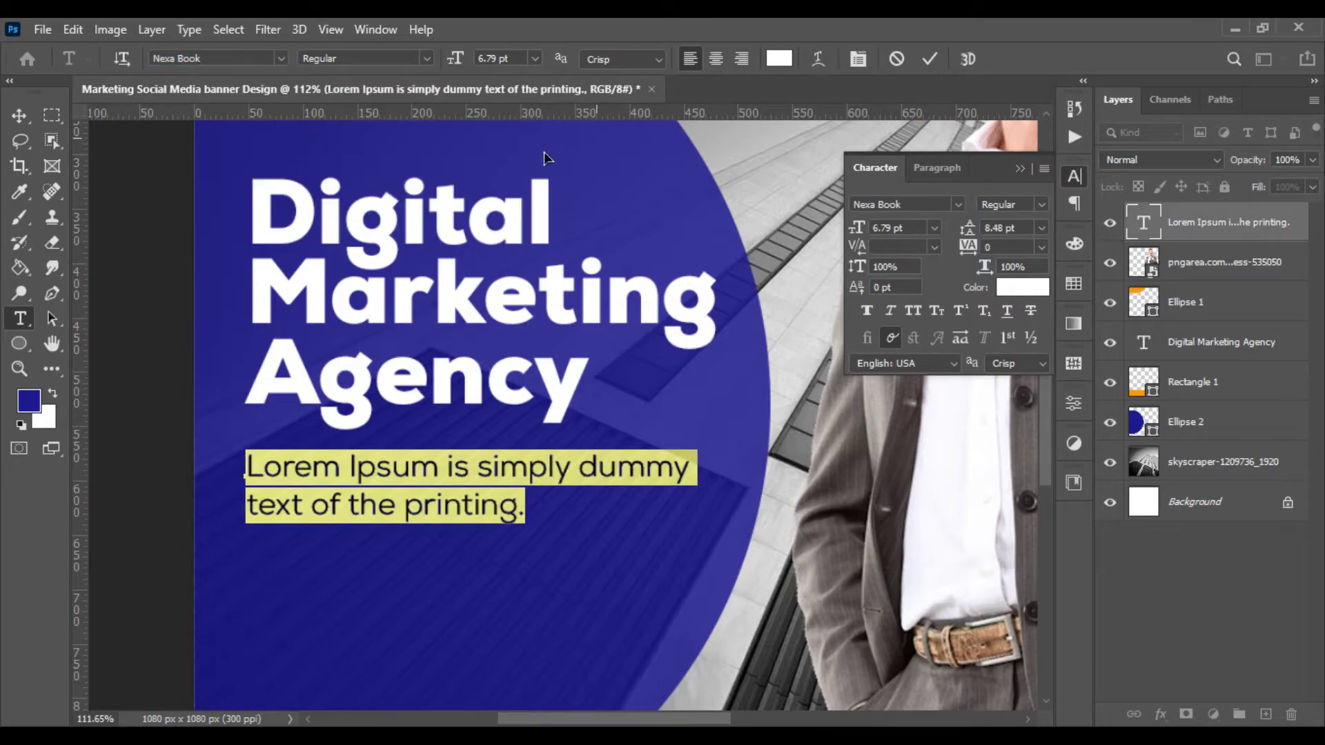
Colour the tagline orange (dc8712), sampled from the banner
{"action": "left_click", "coordinate": [779, 58]}
{"action": "scroll", "coordinate": [453, 461], "scroll_direction": "down", "scroll_amount": 5}
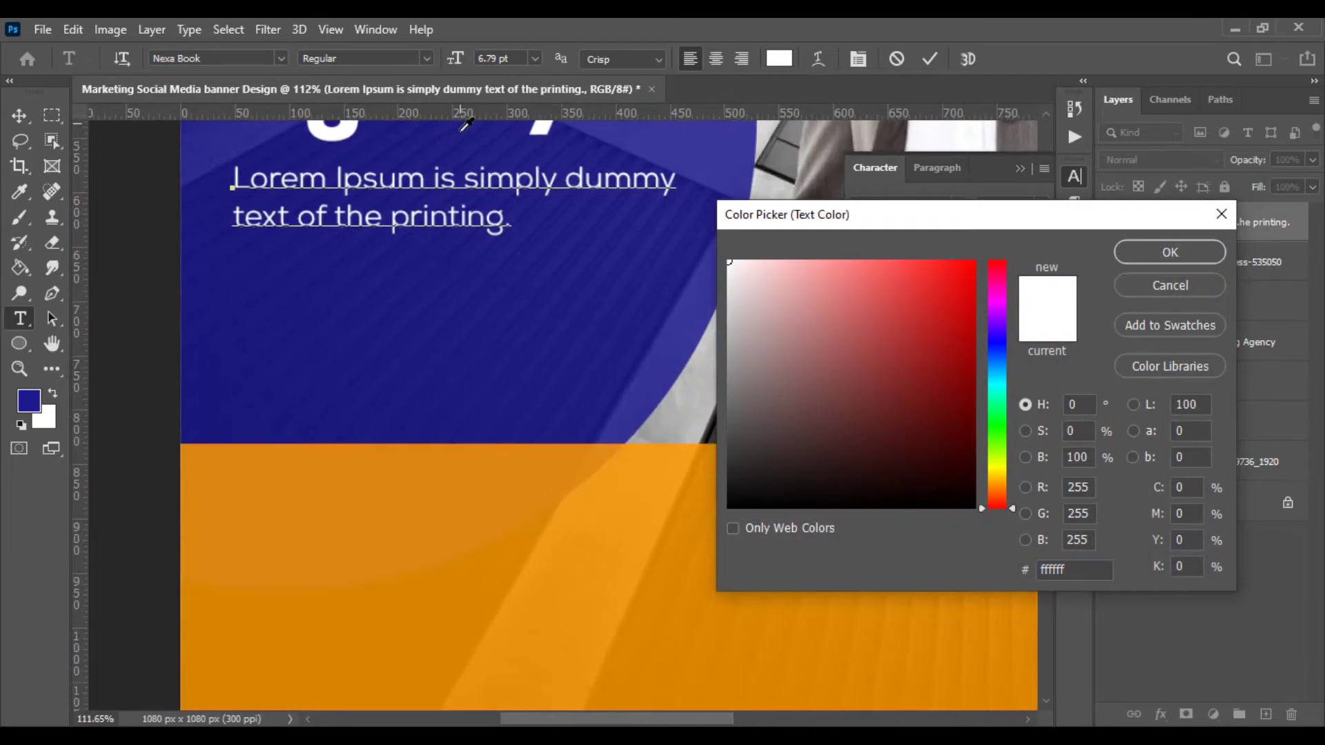
{"action": "left_click", "coordinate": [454, 461]}
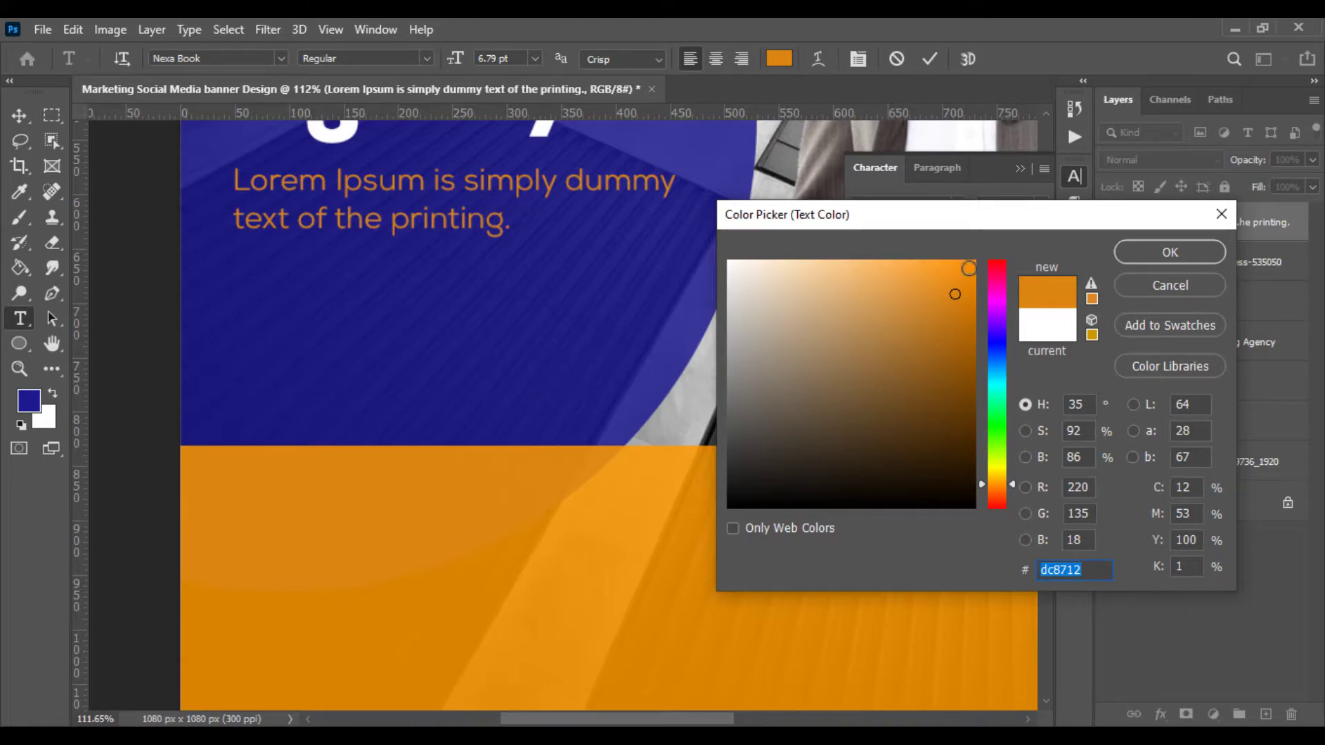
{"action": "left_click", "coordinate": [1125, 252]}
Switch the tagline font to Nexa Heavy and commit the text
{"action": "left_click", "coordinate": [256, 57]}
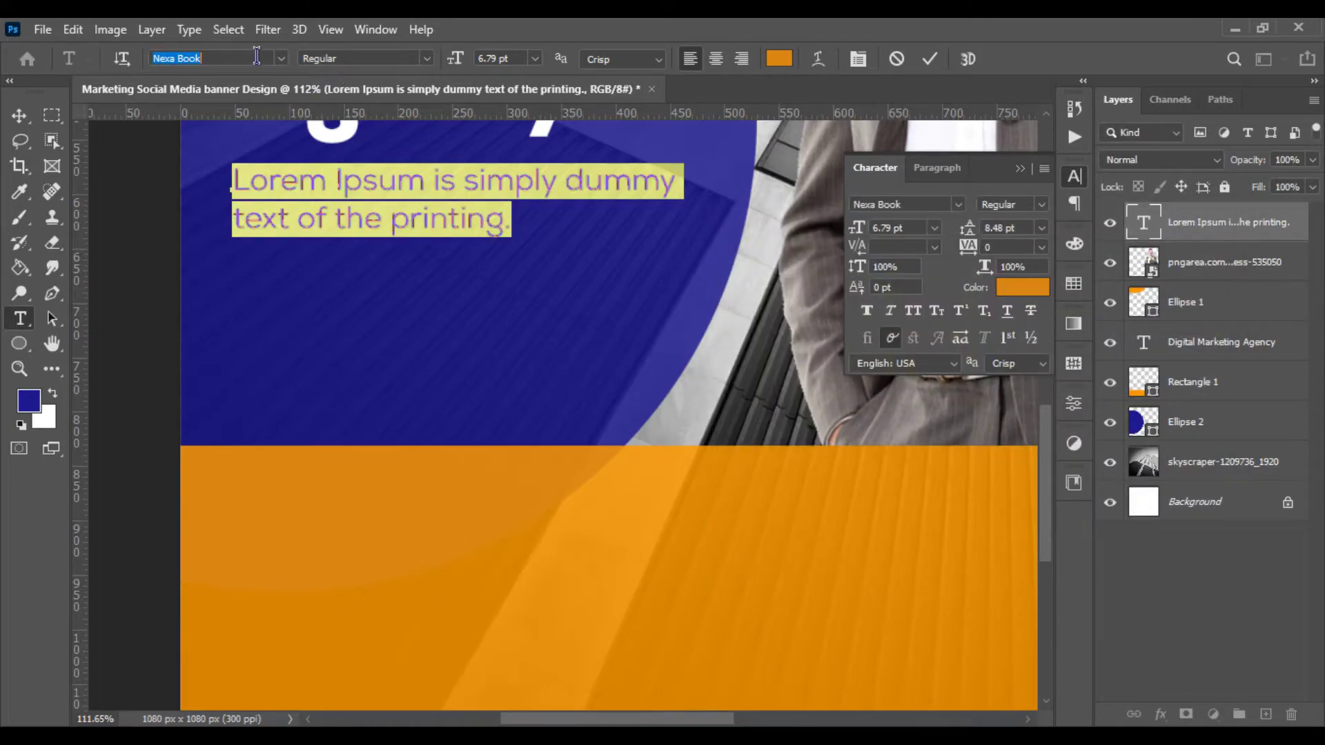
{"action": "type", "text": "nex"}
{"action": "key", "text": "Down"}
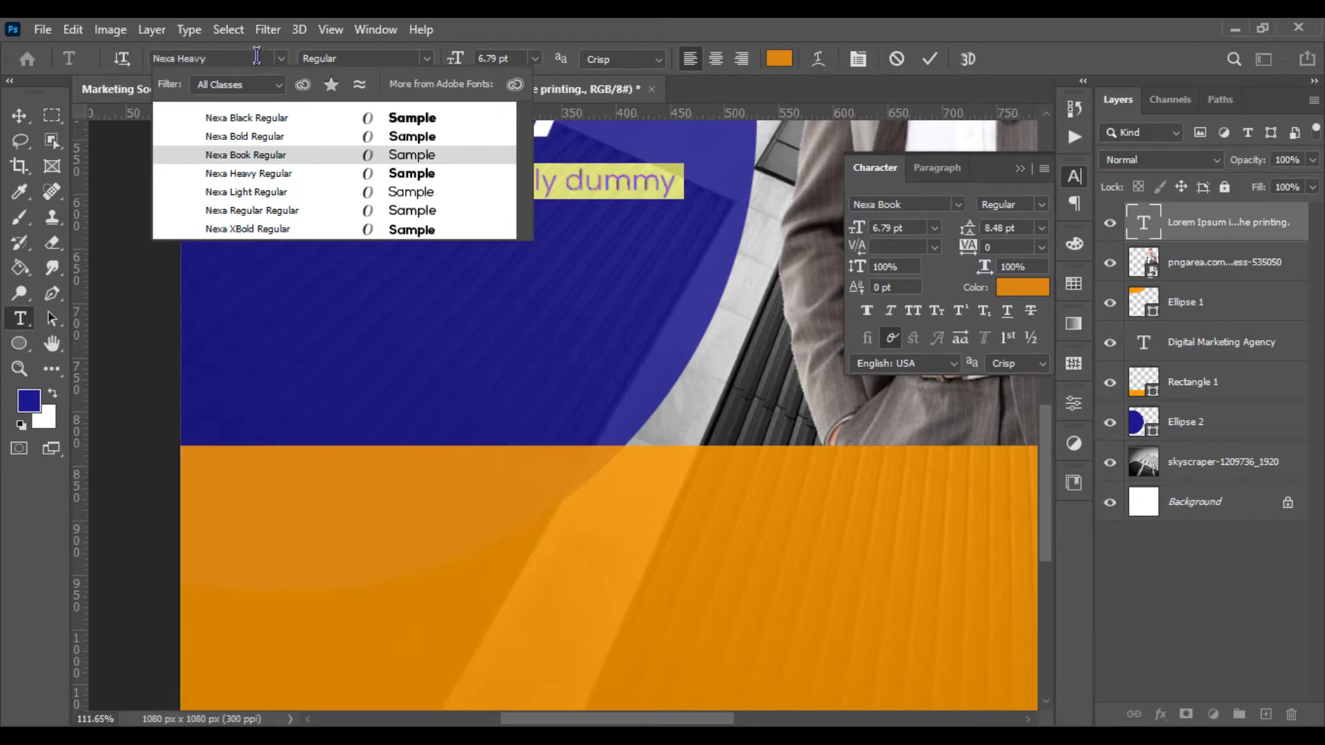
{"action": "key", "text": "Return"}
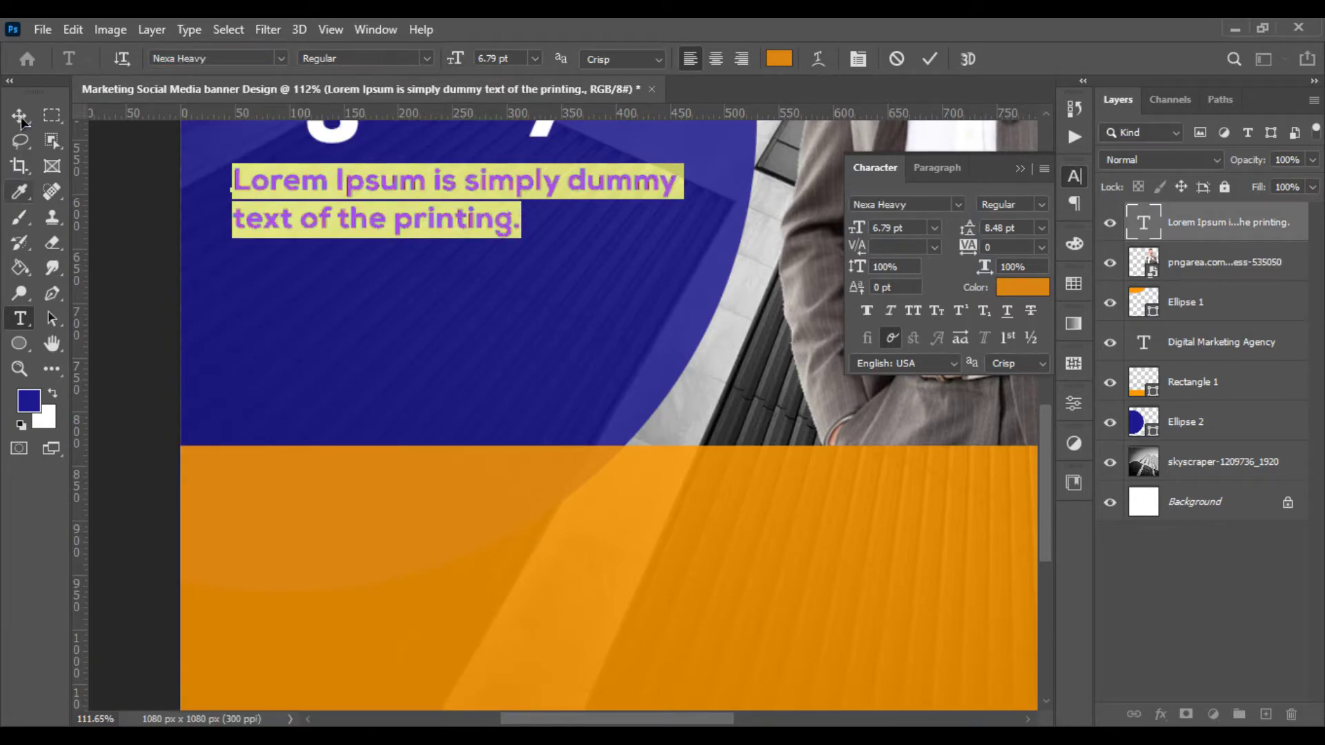
{"action": "left_click", "coordinate": [20, 115]}
{"action": "scroll", "coordinate": [173, 251], "scroll_direction": "down", "scroll_amount": 5}
Select the whole tagline and switch it to Nexa Book
{"action": "scroll", "coordinate": [355, 311], "scroll_direction": "up", "scroll_amount": 2}
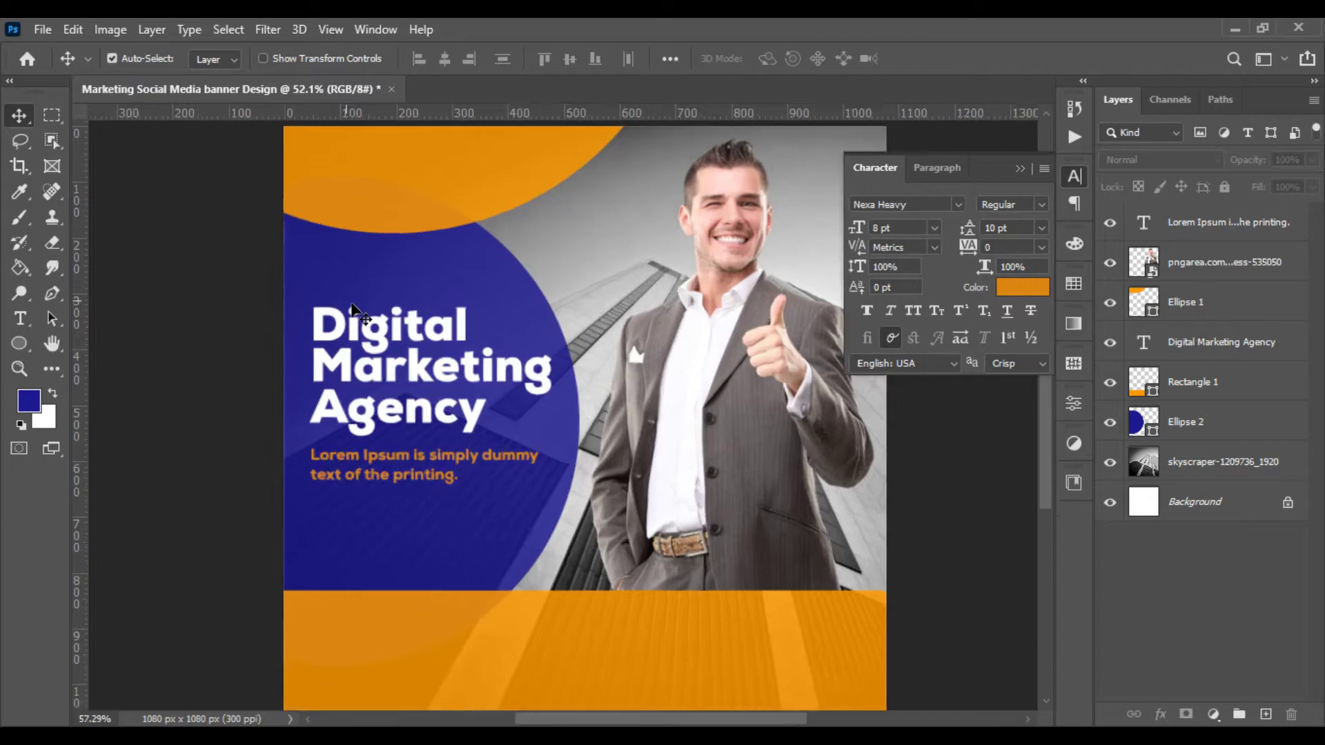
{"action": "scroll", "coordinate": [345, 307], "scroll_direction": "up", "scroll_amount": 3}
{"action": "scroll", "coordinate": [349, 311], "scroll_direction": "down", "scroll_amount": 2}
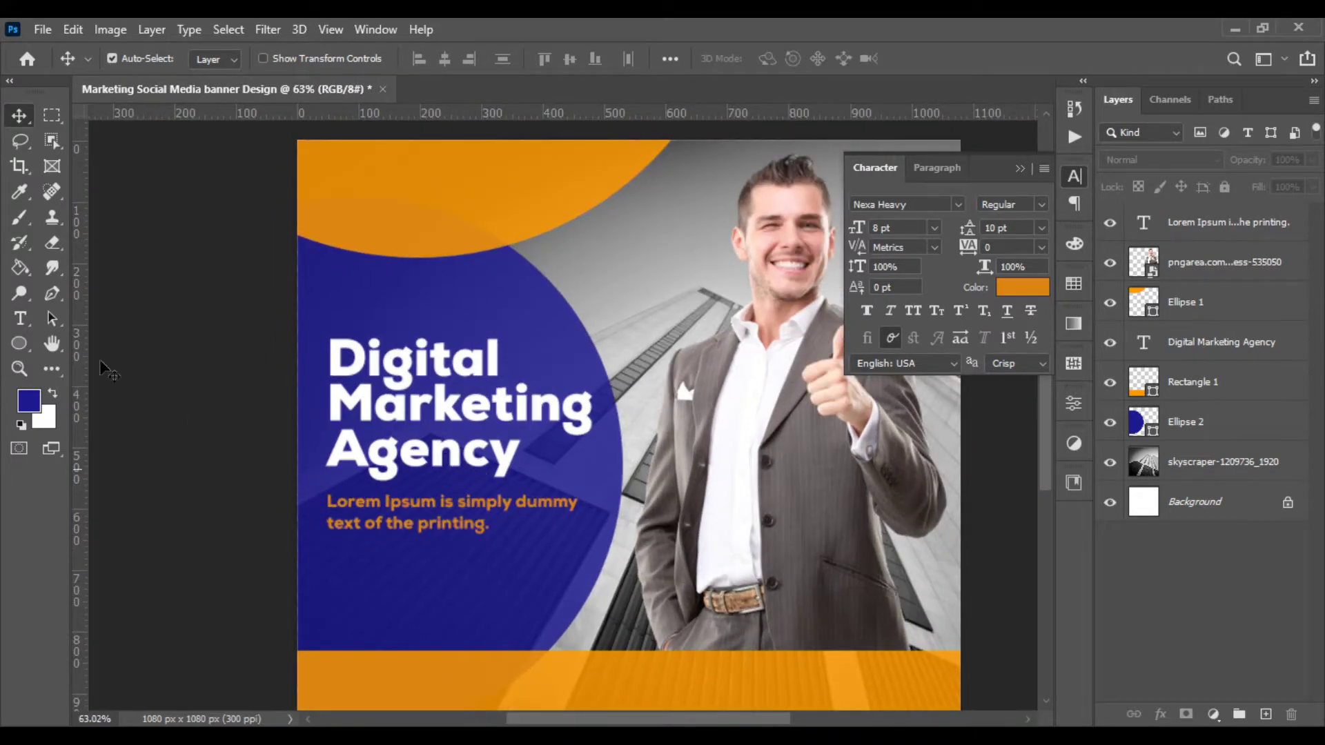
{"action": "left_click", "coordinate": [19, 318]}
{"action": "left_click_drag", "start_coordinate": [327, 498], "coordinate": [490, 524]}
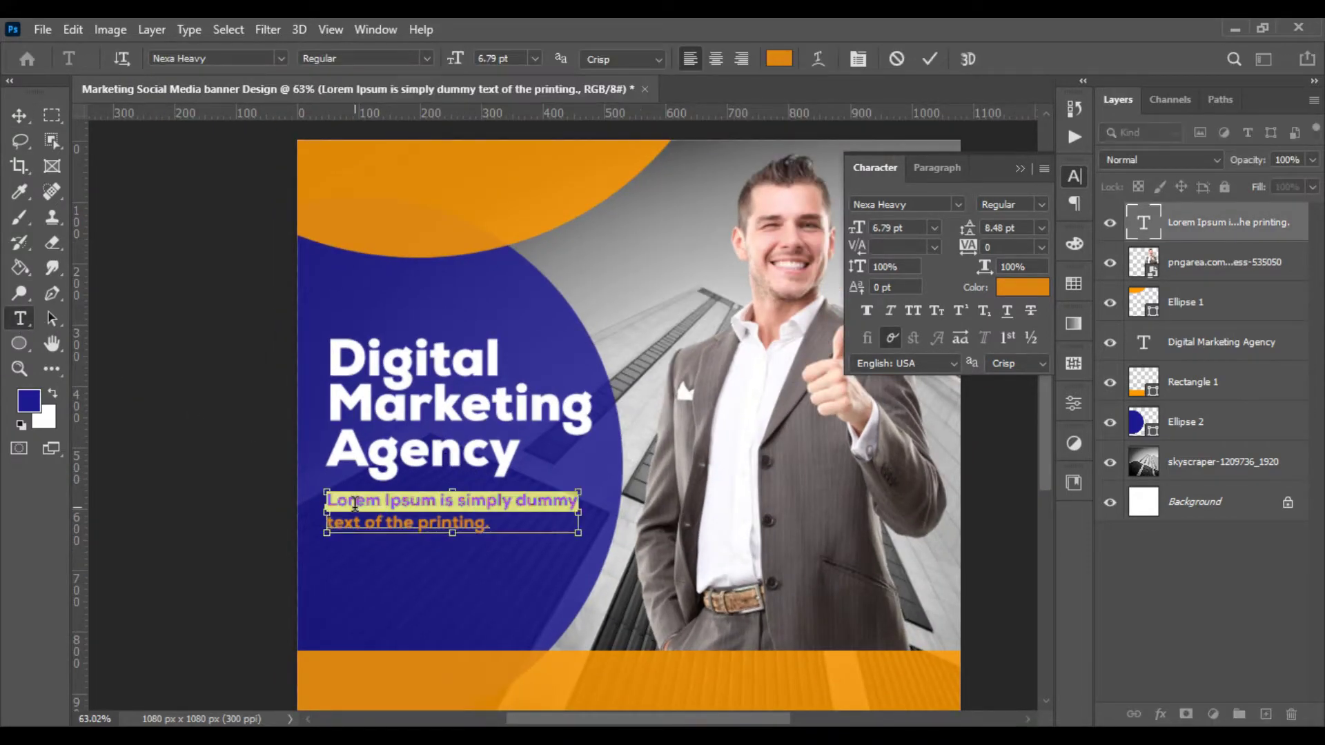
{"action": "left_click", "coordinate": [232, 59]}
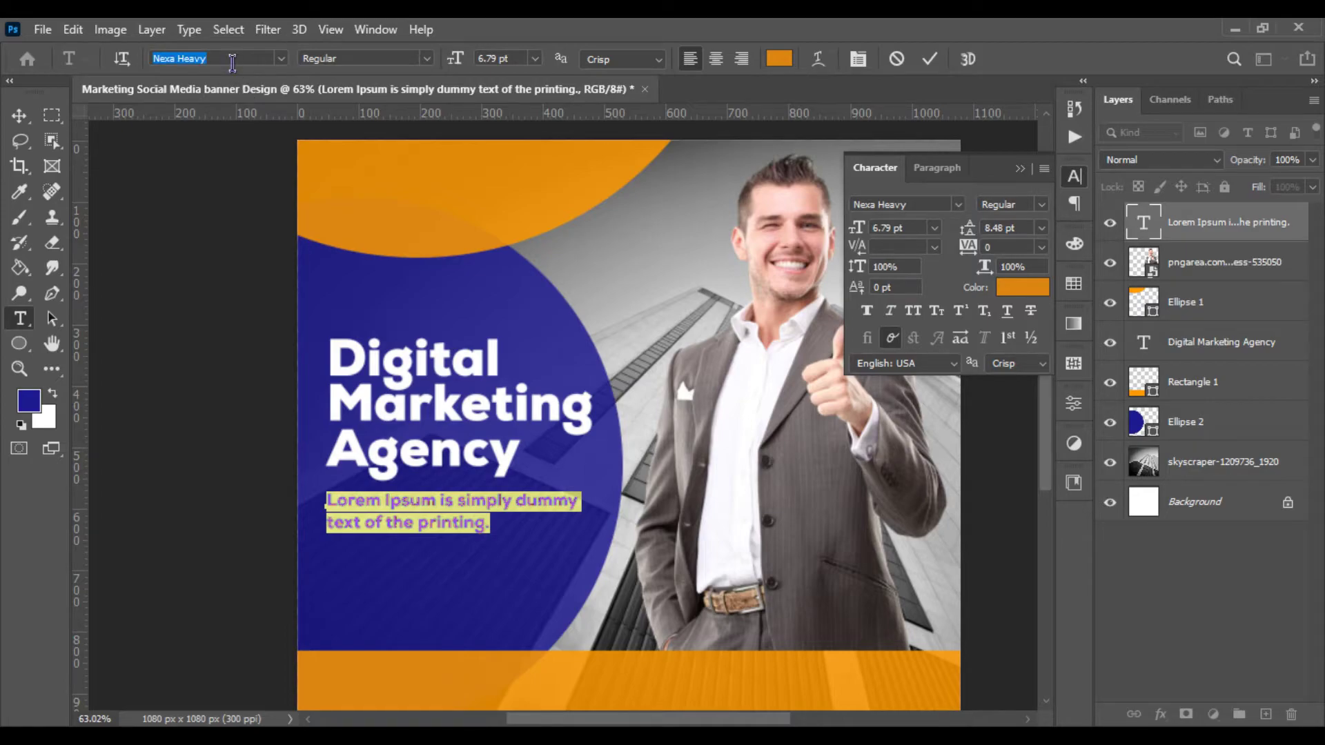
{"action": "type", "text": "nexa"}
{"action": "key", "text": "Down"}
{"action": "key", "text": "Down"}
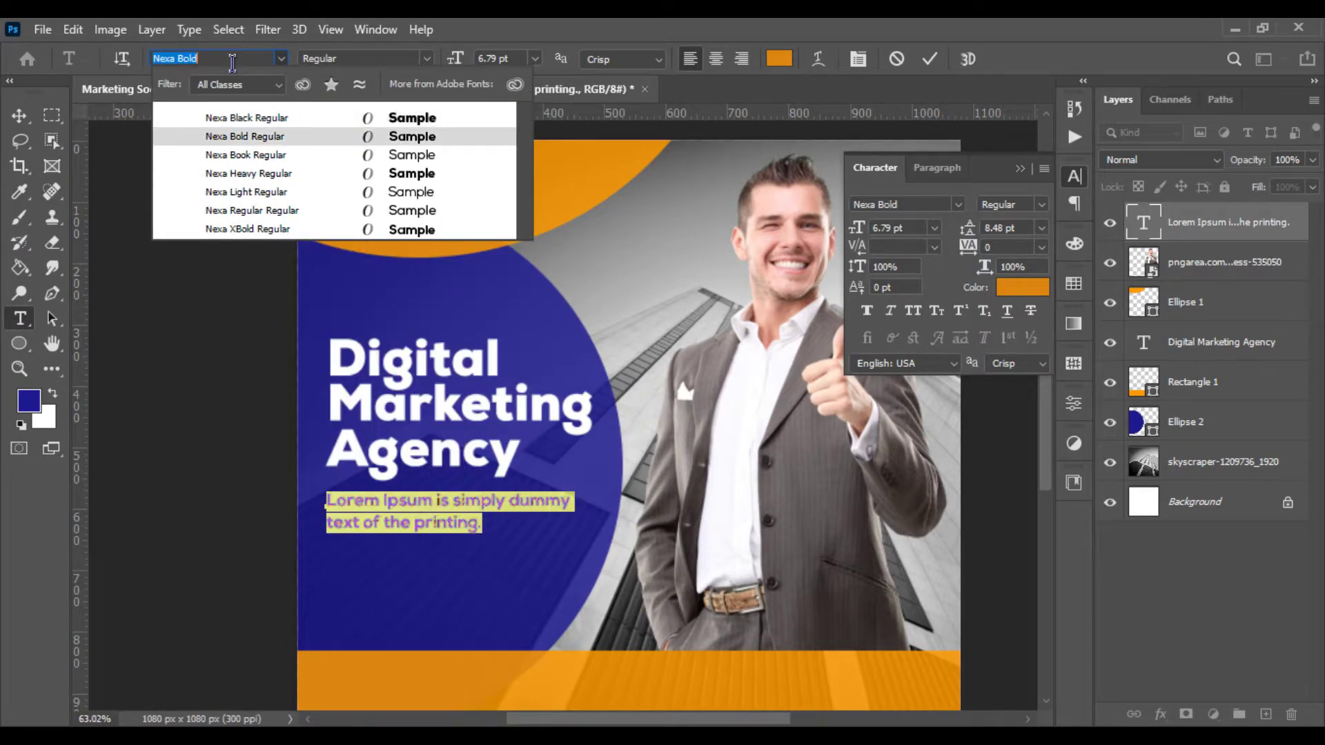
{"action": "key", "text": "Down"}
{"action": "key", "text": "Return"}
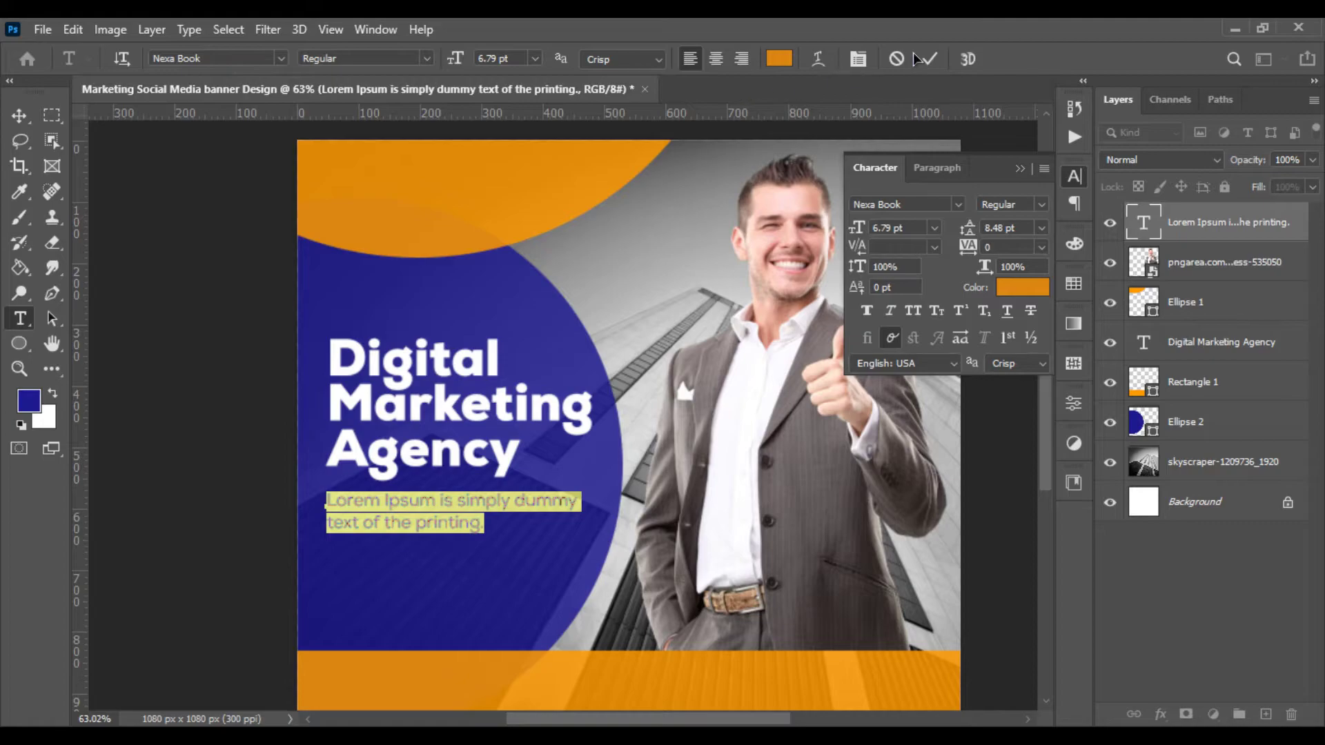
Try white (ffffff) text, then cancel the edit to restore the original tagline
{"action": "left_click", "coordinate": [779, 59]}
{"action": "type", "text": "ffffff"}
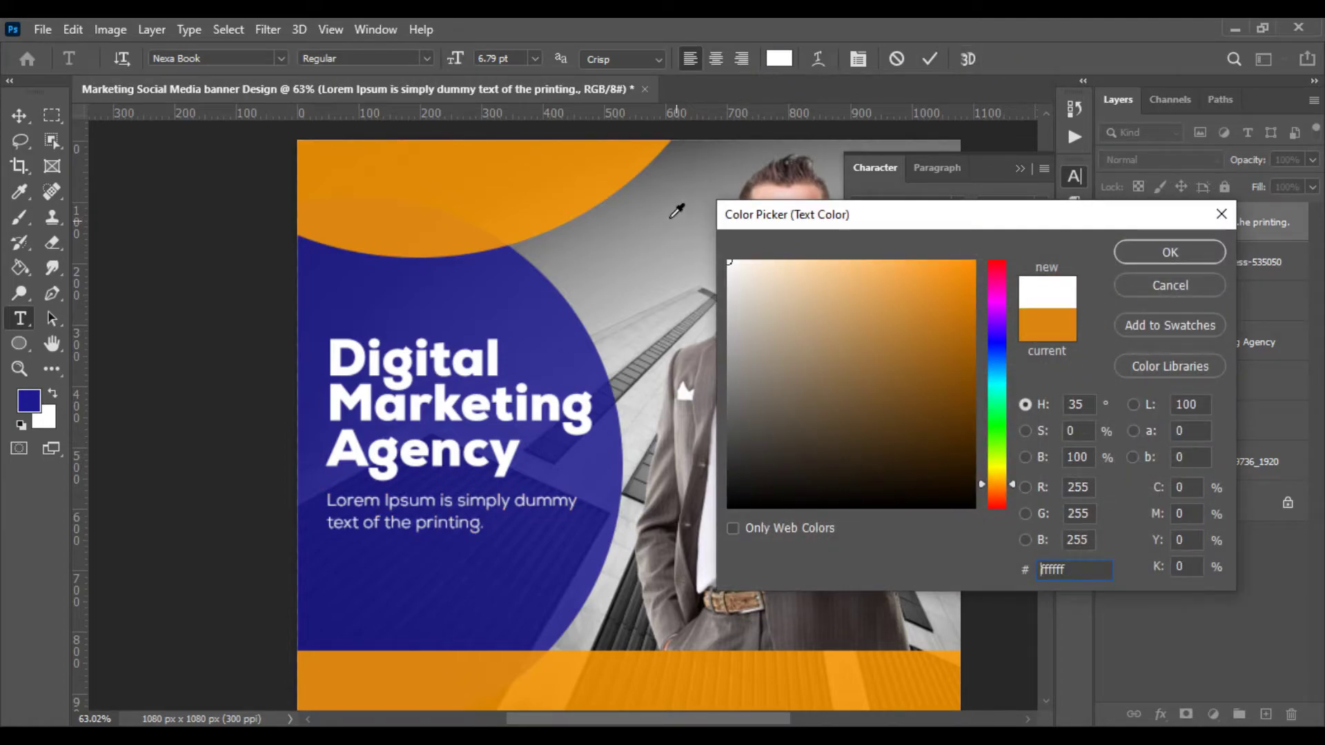
{"action": "left_click", "coordinate": [1146, 254]}
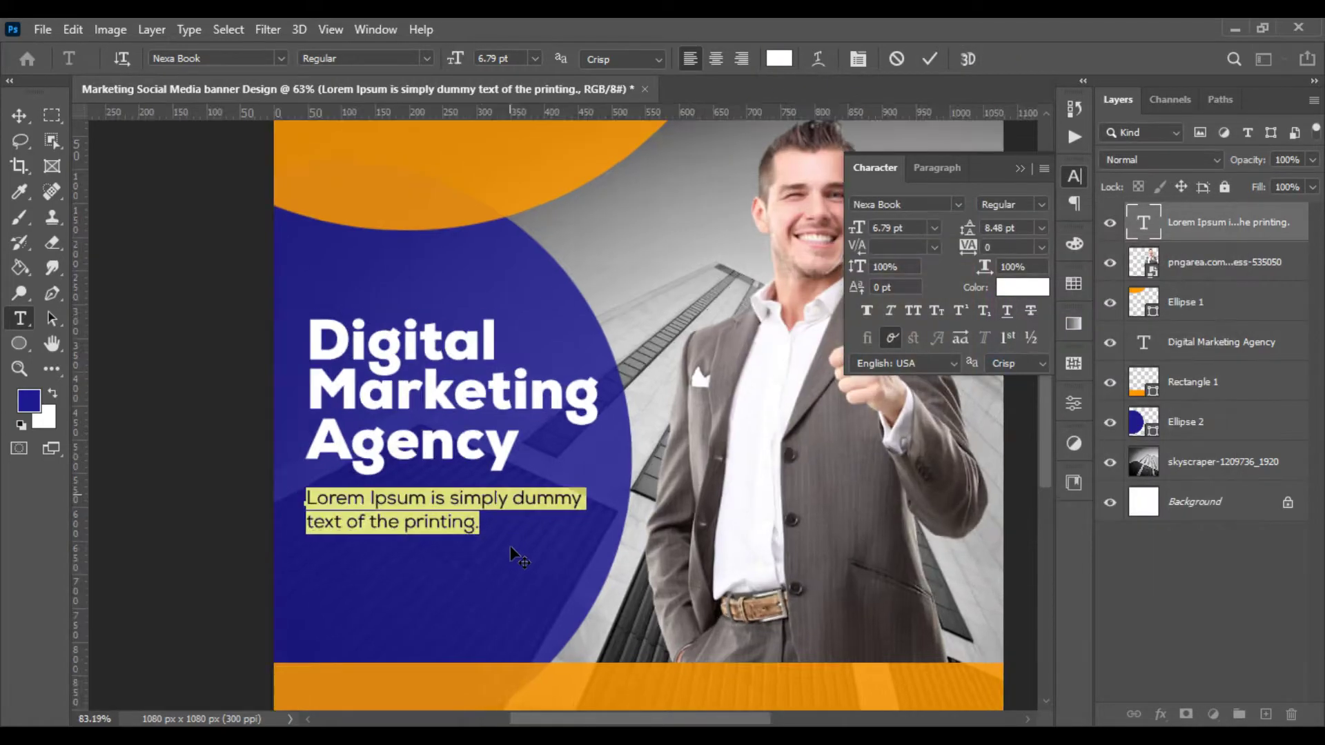
{"action": "scroll", "coordinate": [565, 481], "scroll_direction": "up", "scroll_amount": 5}
{"action": "key", "text": "ctrl+a"}
{"action": "key", "text": "Delete"}
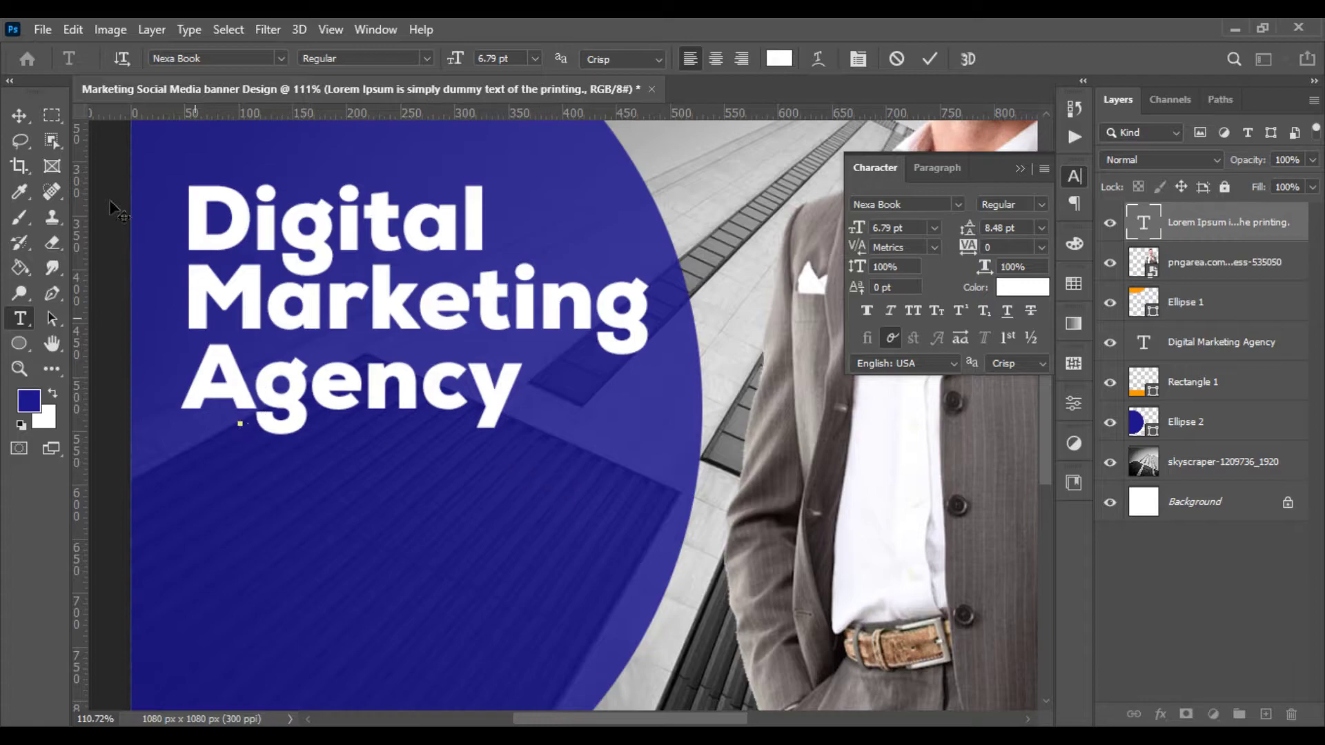
{"action": "left_click", "coordinate": [896, 58]}
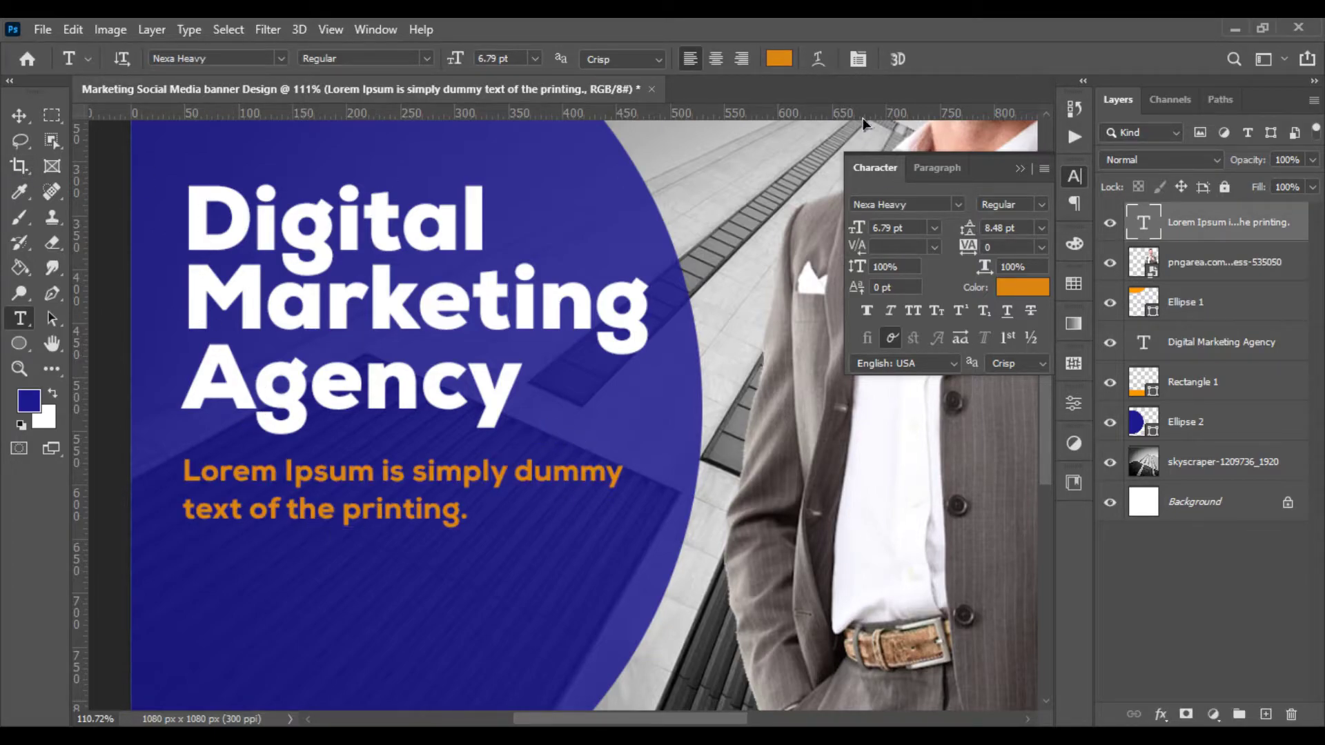
Recolour the Nexa Heavy tagline white in the Color Picker
{"action": "left_click", "coordinate": [778, 59]}
{"action": "left_click", "coordinate": [730, 263]}
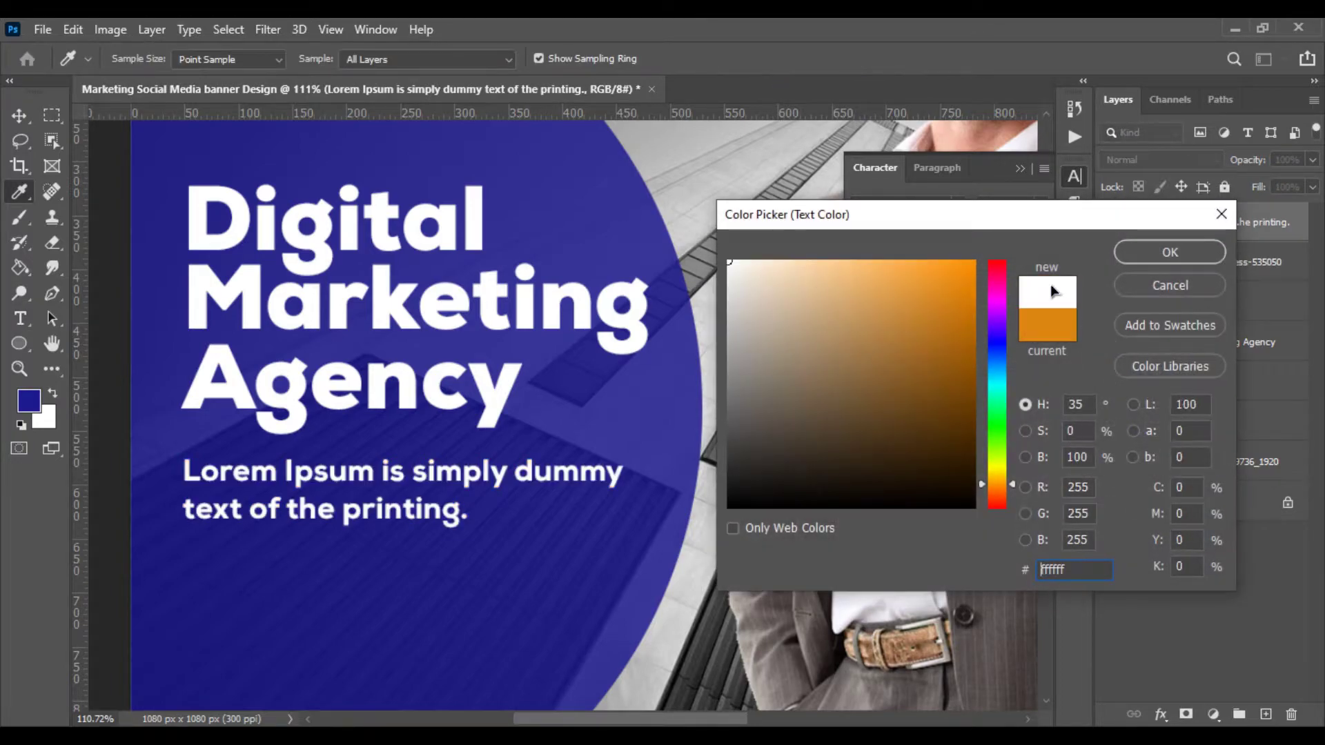
{"action": "left_click", "coordinate": [1137, 251]}
Nudge the white tagline slightly lower beneath the headline
{"action": "left_click", "coordinate": [19, 115]}
{"action": "scroll", "coordinate": [324, 509], "scroll_direction": "up", "scroll_amount": 5}
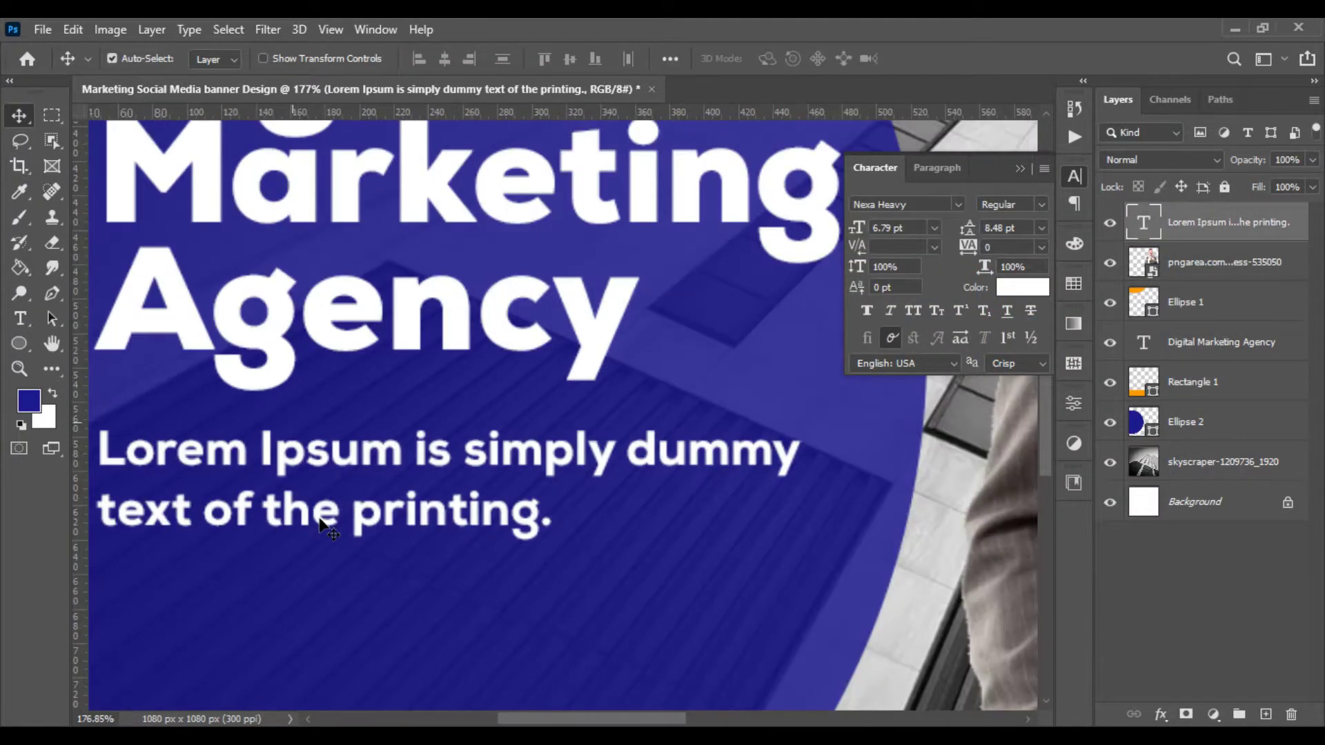
{"action": "left_click_drag", "start_coordinate": [345, 473], "coordinate": [345, 485]}
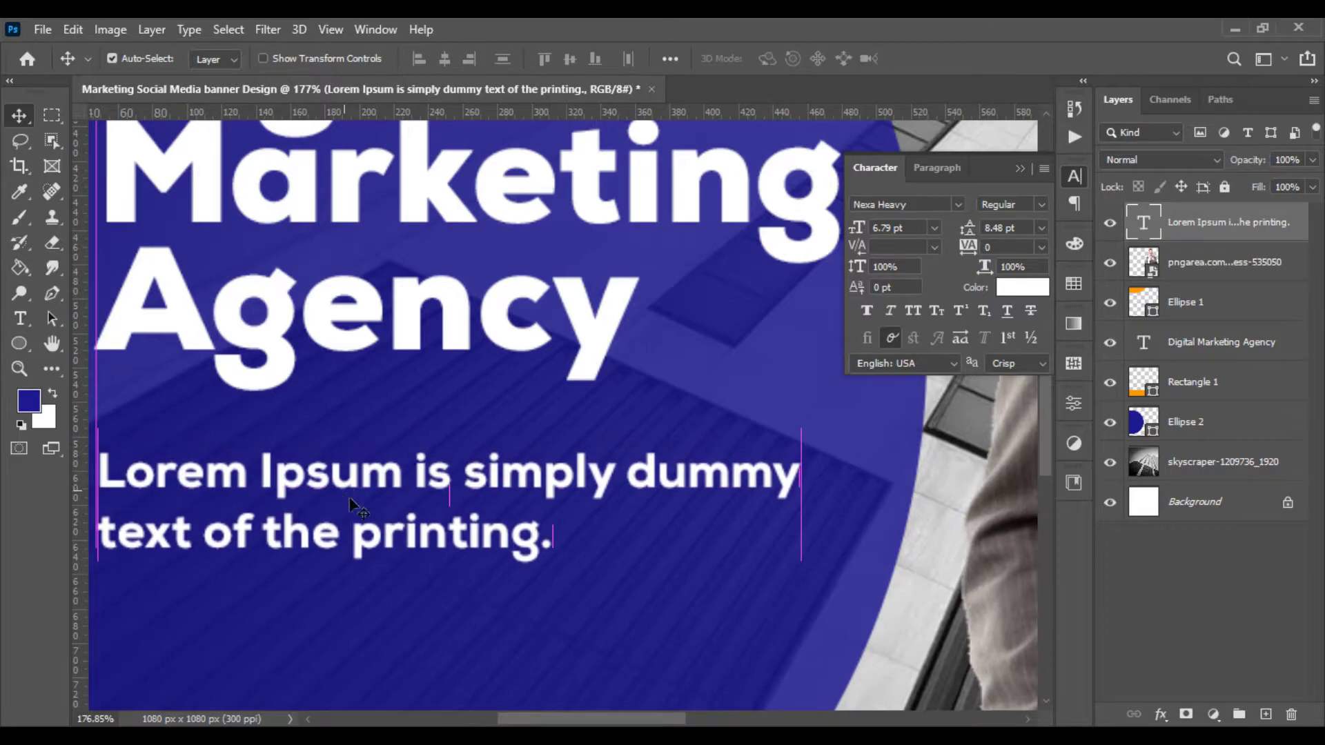
{"action": "scroll", "coordinate": [348, 494], "scroll_direction": "down", "scroll_amount": 4}
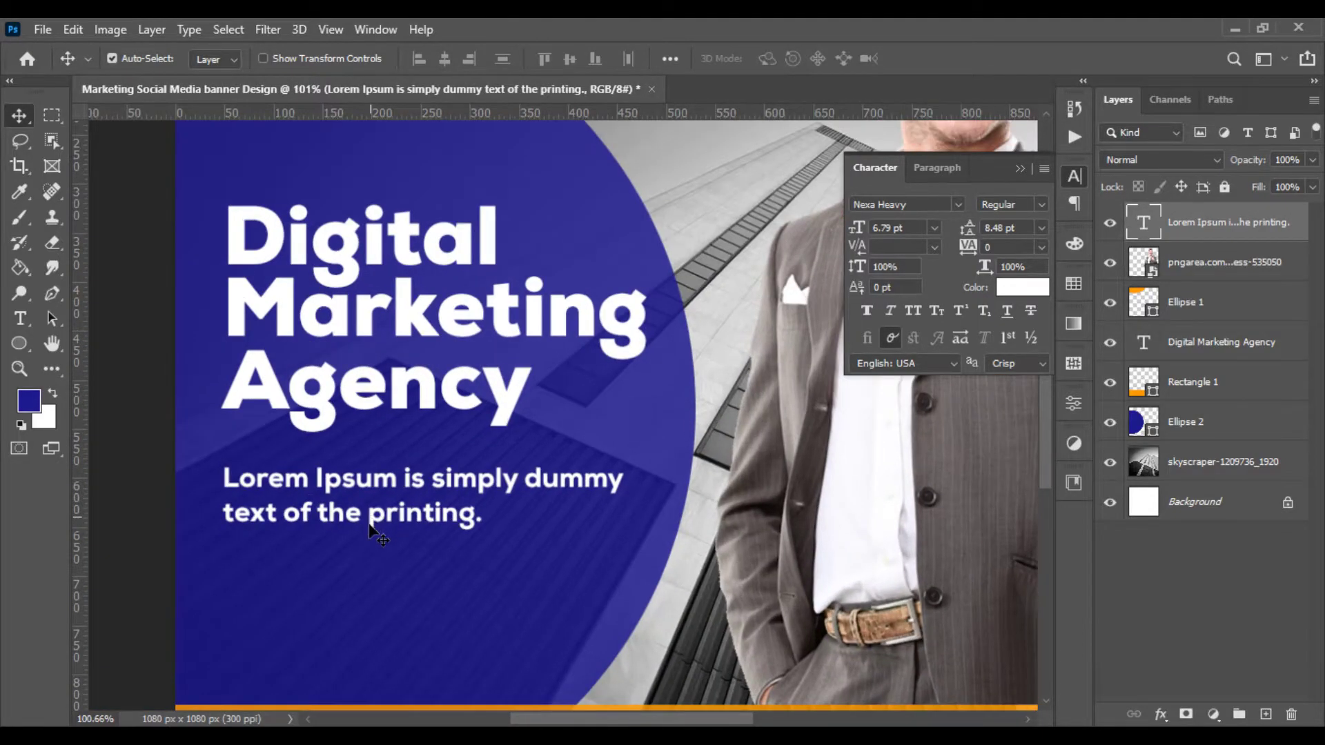
{"action": "scroll", "coordinate": [387, 497], "scroll_direction": "up", "scroll_amount": 3}
{"action": "scroll", "coordinate": [390, 436], "scroll_direction": "down", "scroll_amount": 1}
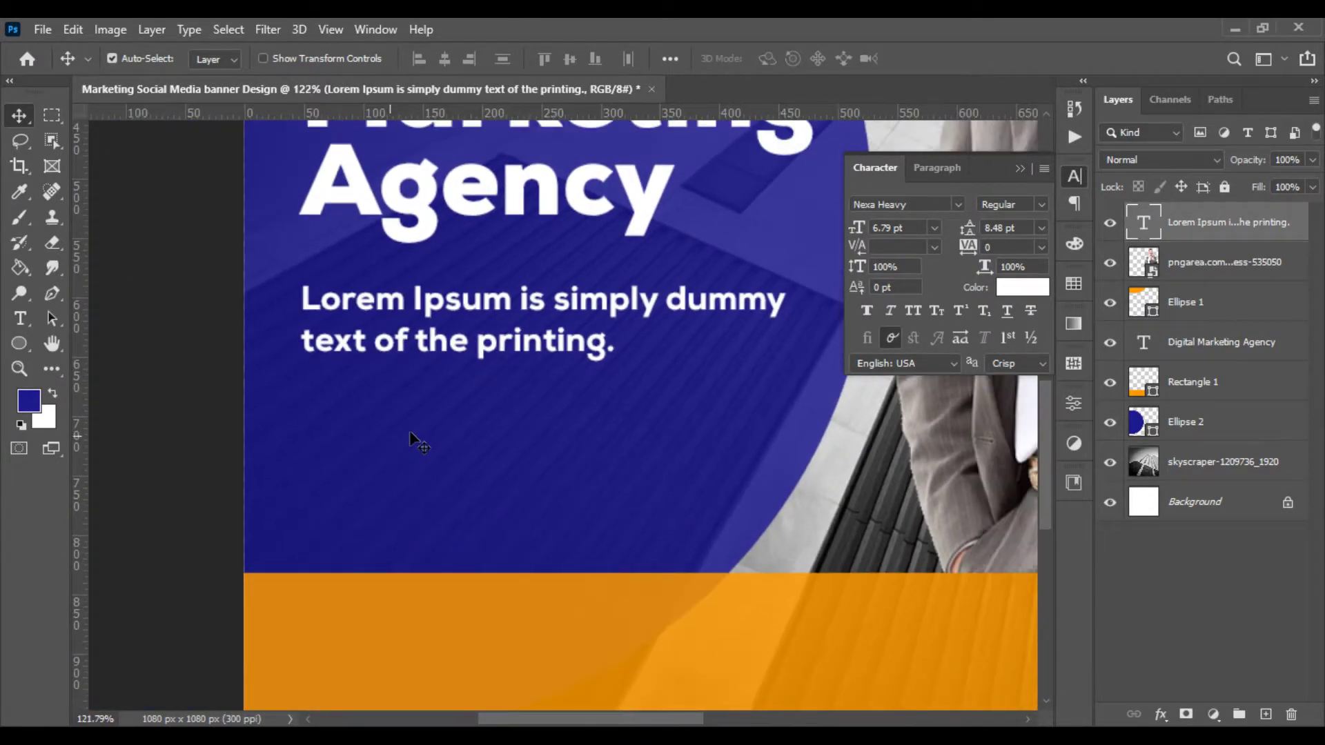
{"action": "scroll", "coordinate": [414, 444], "scroll_direction": "down", "scroll_amount": 1}
Draw a 222 × 65 px rounded rectangle below the tagline, orange fill, no stroke
{"action": "left_click", "coordinate": [31, 345]}
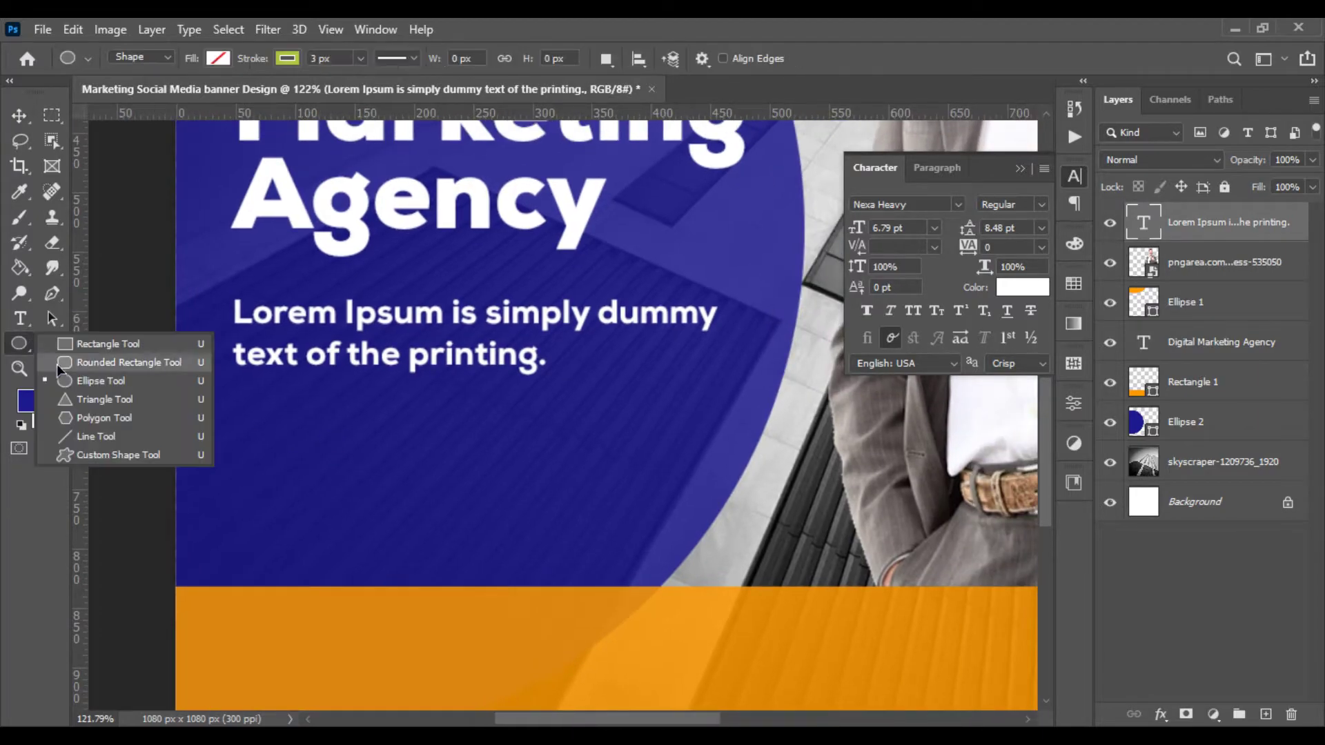
{"action": "left_click", "coordinate": [110, 361]}
{"action": "mouse_move", "coordinate": [245, 437]}
{"action": "left_mouse_down"}
{"action": "mouse_move", "coordinate": [489, 532]}
{"action": "mouse_move", "coordinate": [509, 514]}
{"action": "left_mouse_up"}
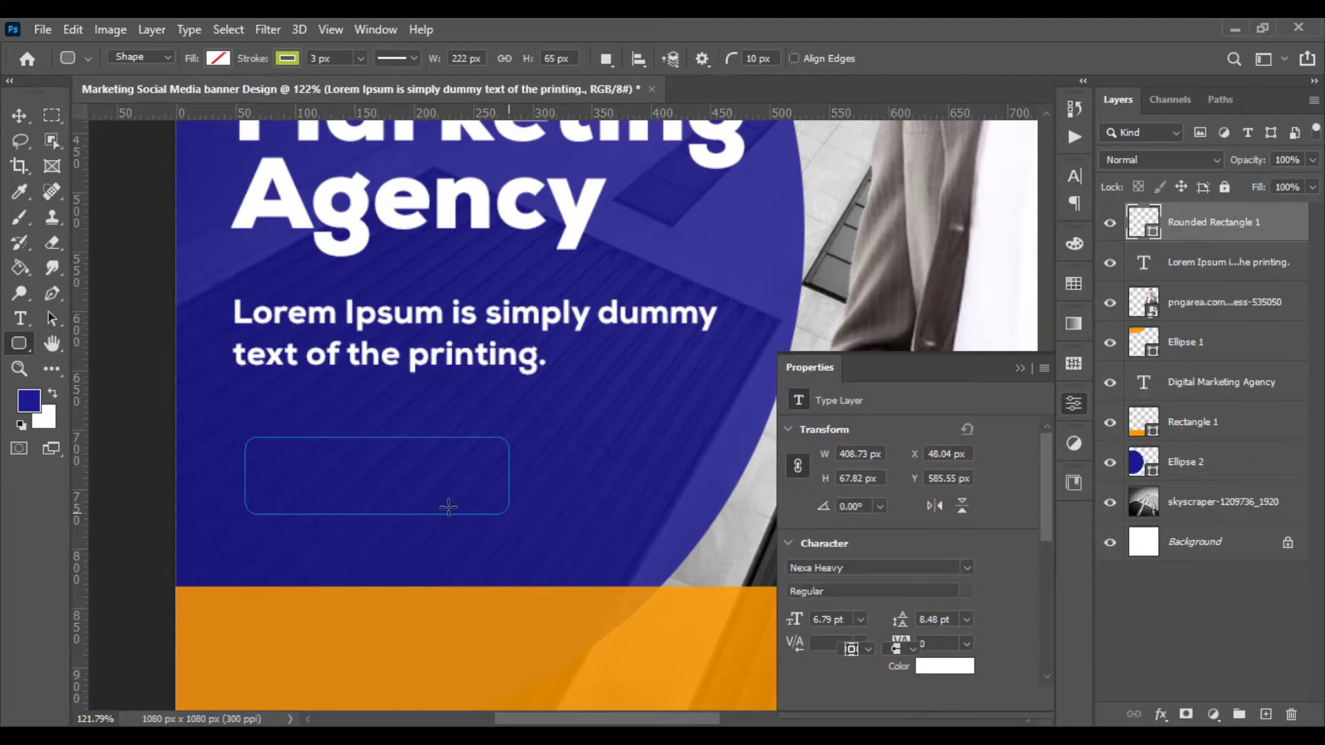
{"action": "left_click", "coordinate": [283, 59]}
{"action": "left_click", "coordinate": [171, 95]}
{"action": "left_click", "coordinate": [219, 59]}
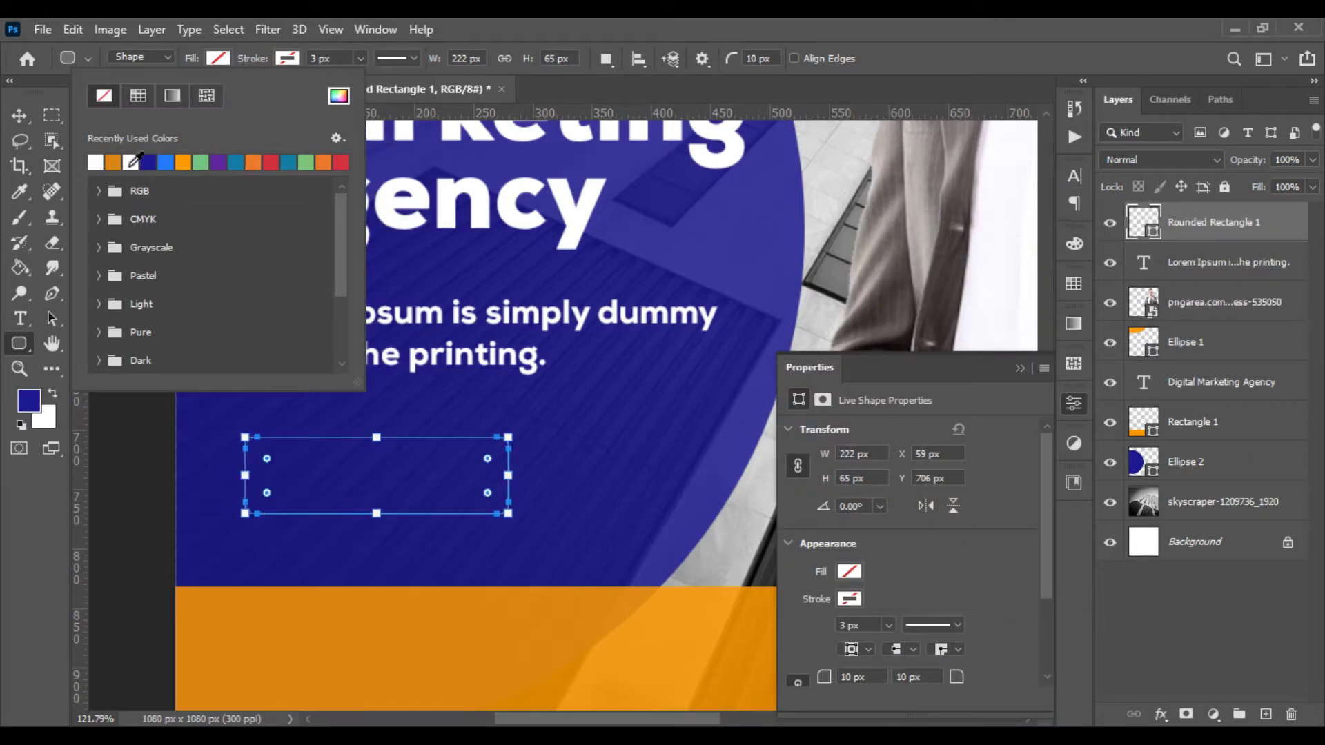
{"action": "left_click", "coordinate": [112, 162]}
Move the button up-left and align tagline and button to the headline's left edge
{"action": "left_click", "coordinate": [20, 116]}
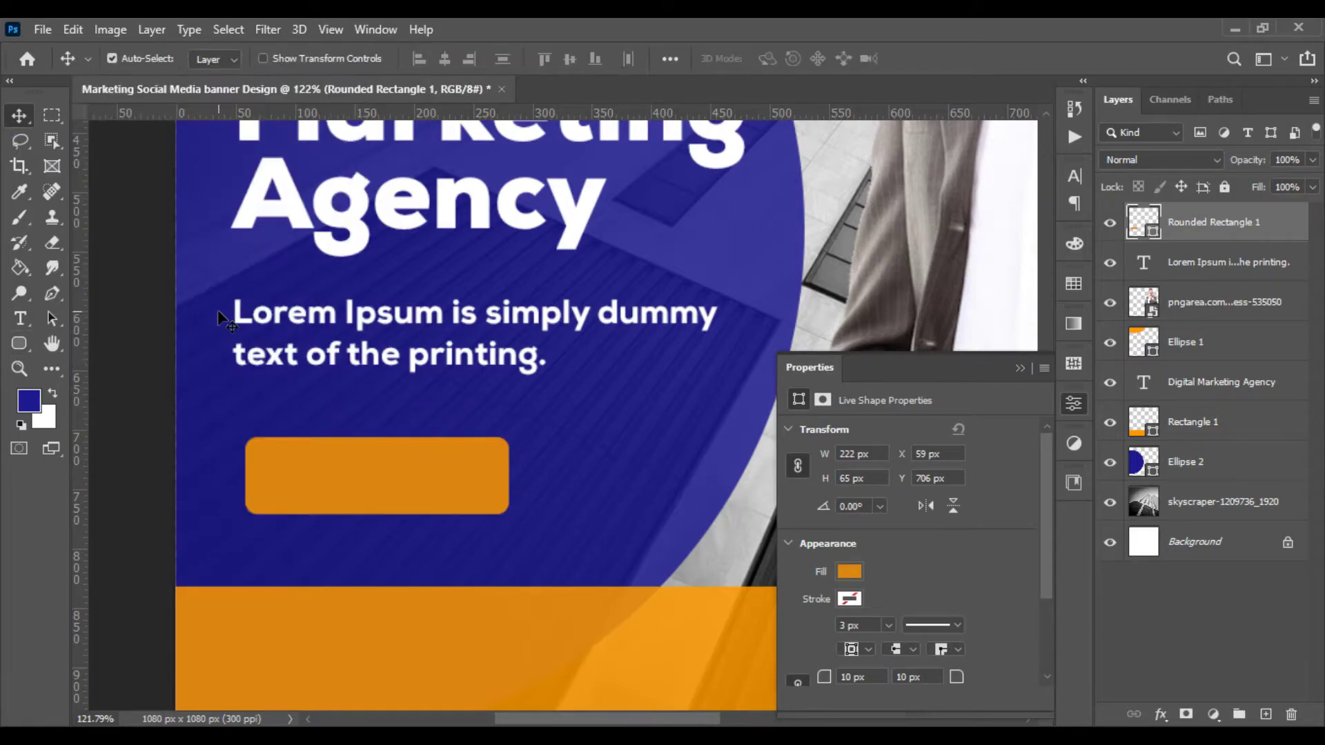
{"action": "left_click_drag", "start_coordinate": [348, 472], "coordinate": [336, 452]}
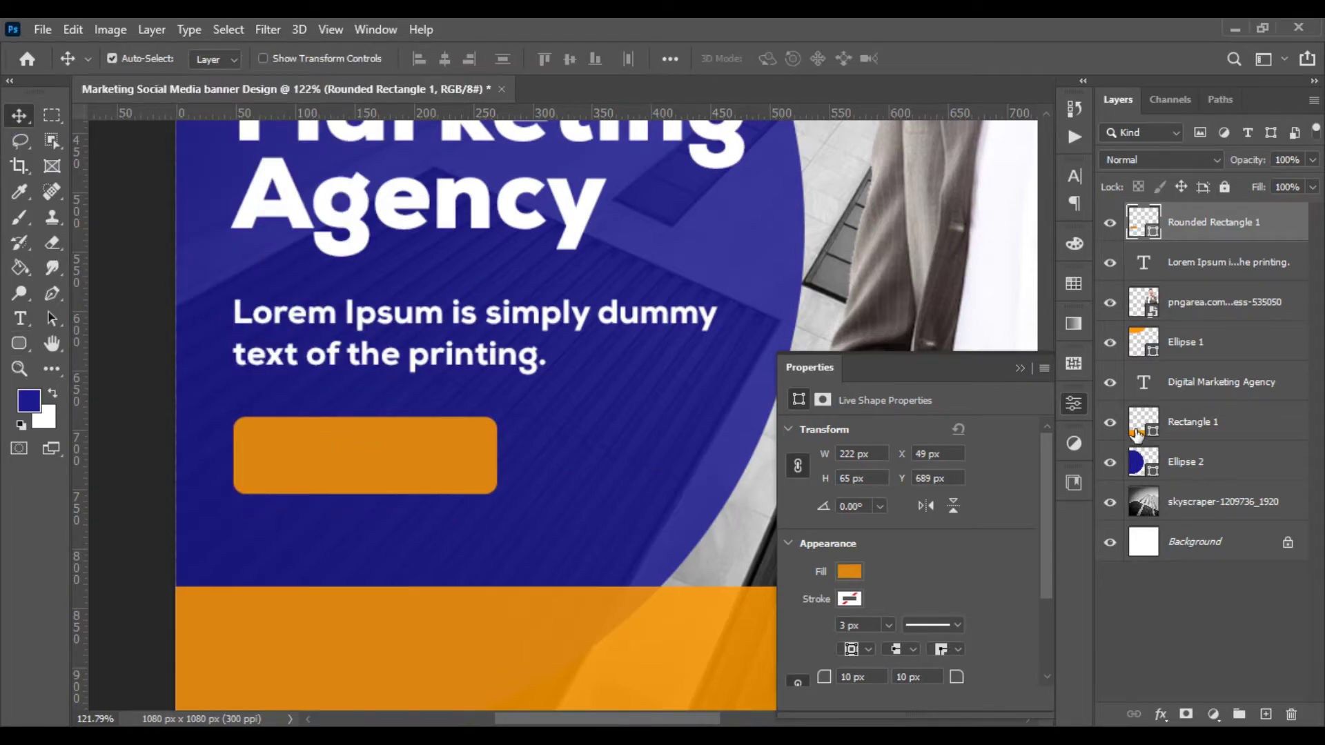
{"action": "left_click_drag", "start_coordinate": [1185, 383], "coordinate": [1184, 293]}
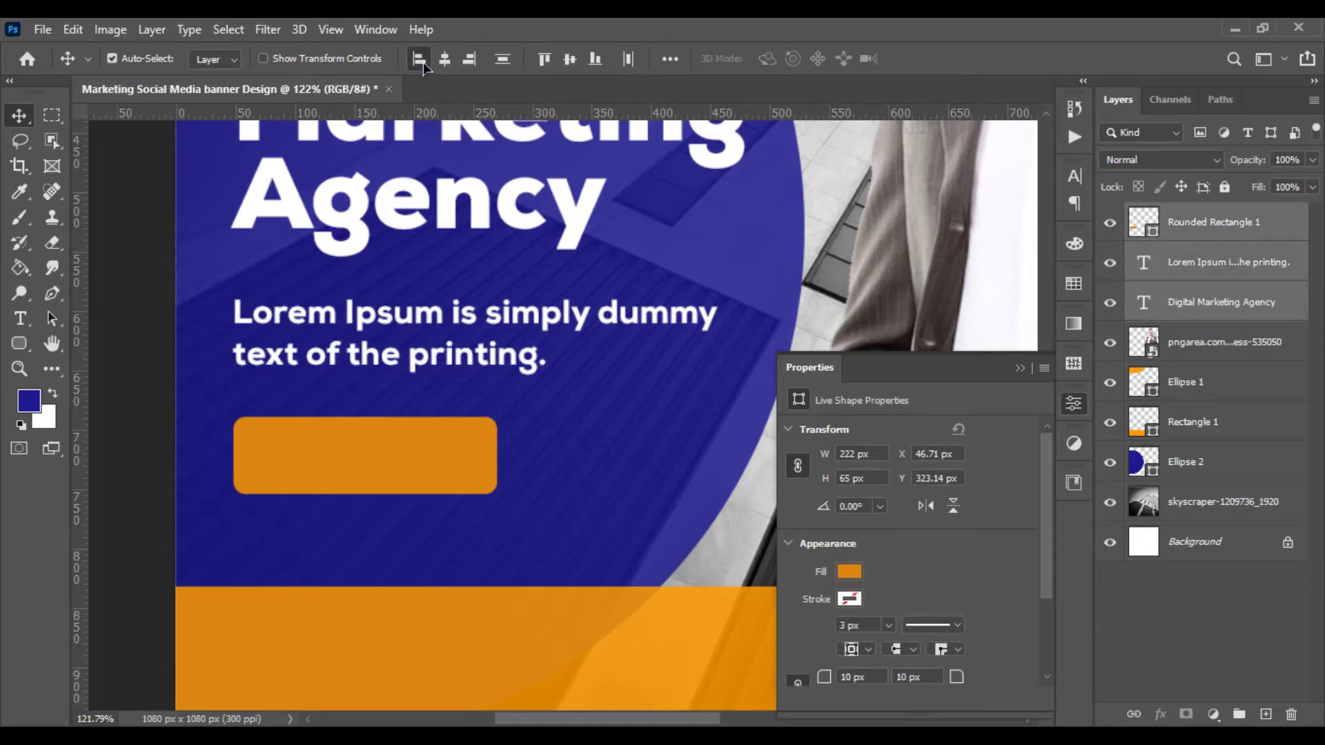
{"action": "left_click", "coordinate": [423, 60]}
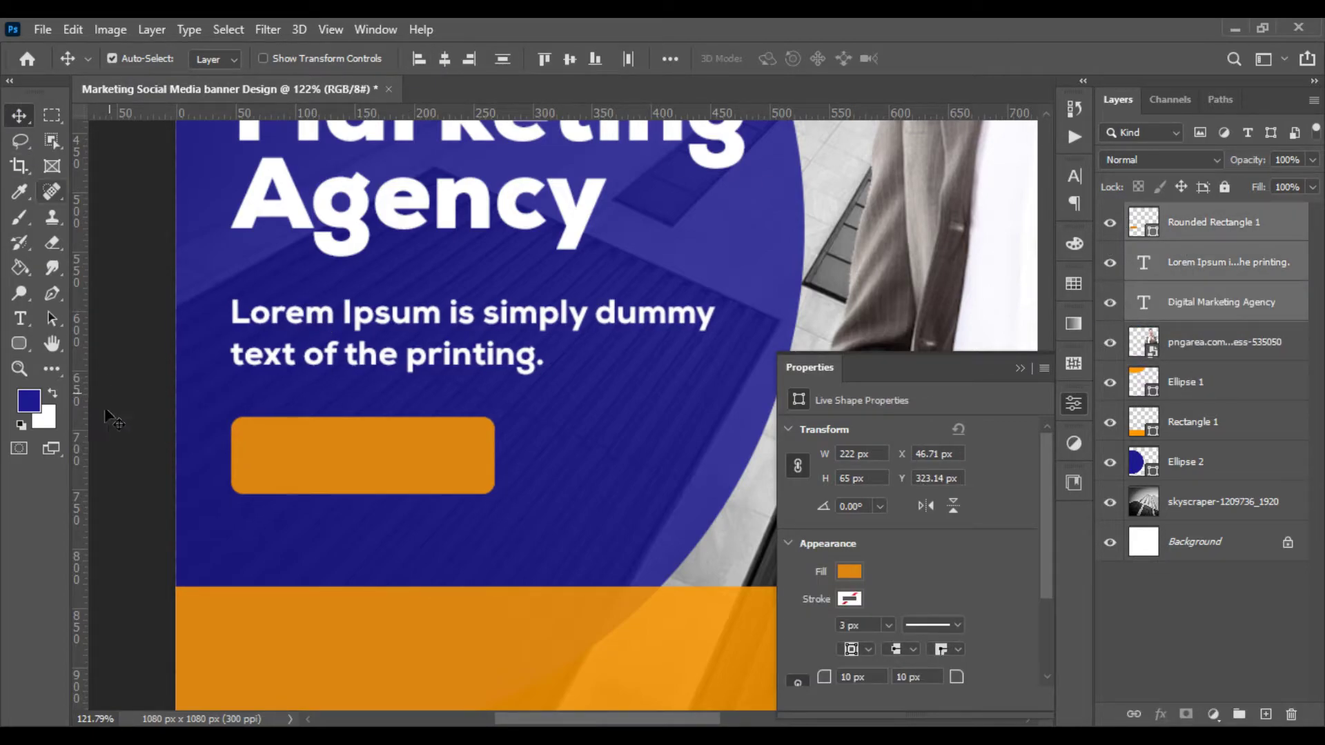
{"action": "left_click", "coordinate": [134, 449]}
{"action": "scroll", "coordinate": [183, 462], "scroll_direction": "up", "scroll_amount": 3}
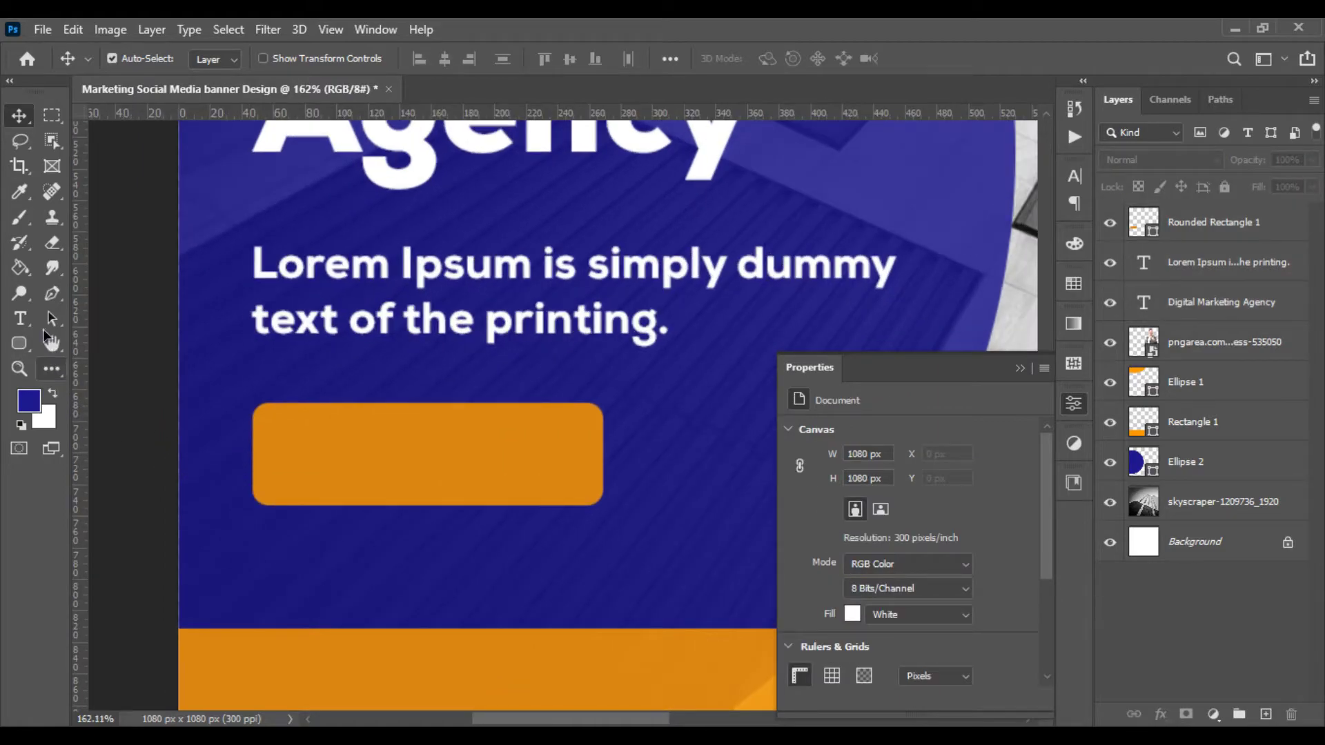
Type the Lets Start text on a new layer at the button and make it All Caps
{"action": "left_click", "coordinate": [20, 318]}
{"action": "left_click", "coordinate": [261, 570]}
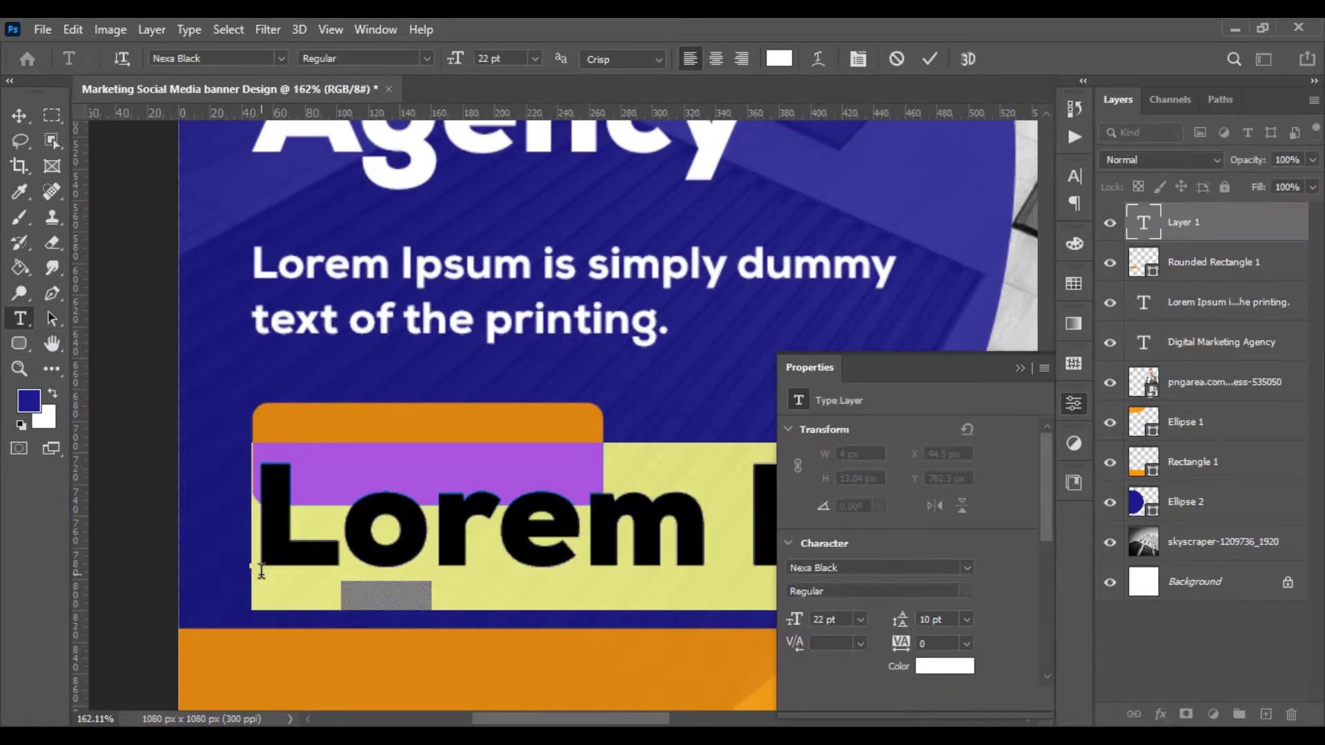
{"action": "type", "text": "L"}
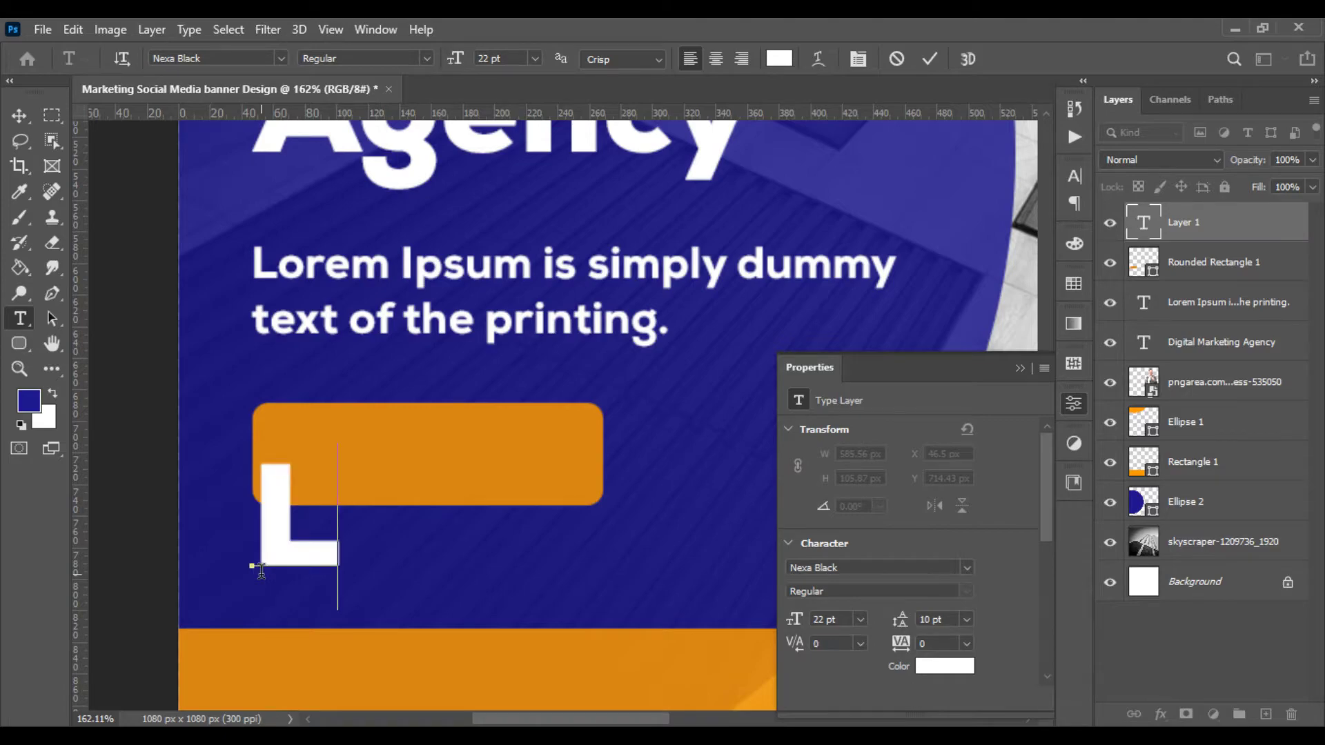
{"action": "type", "text": "ets S "}
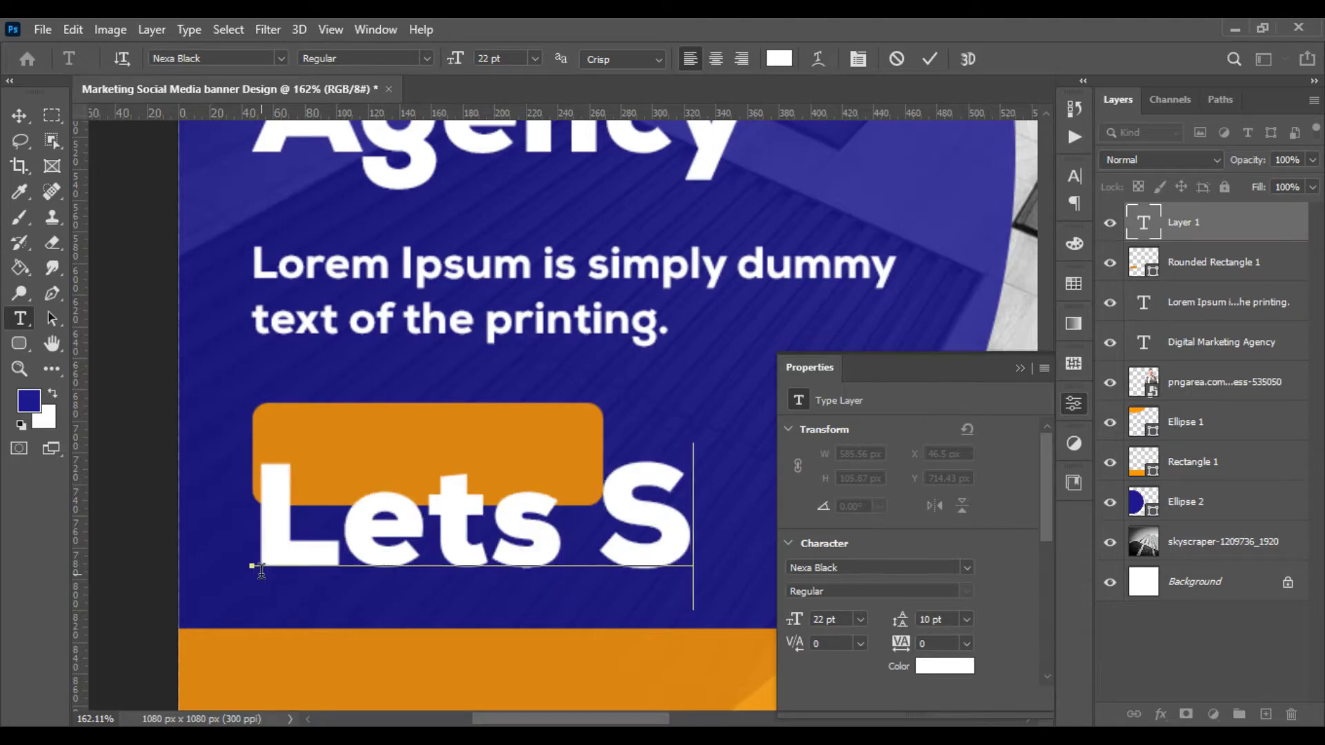
{"action": "type", "text": "ta"}
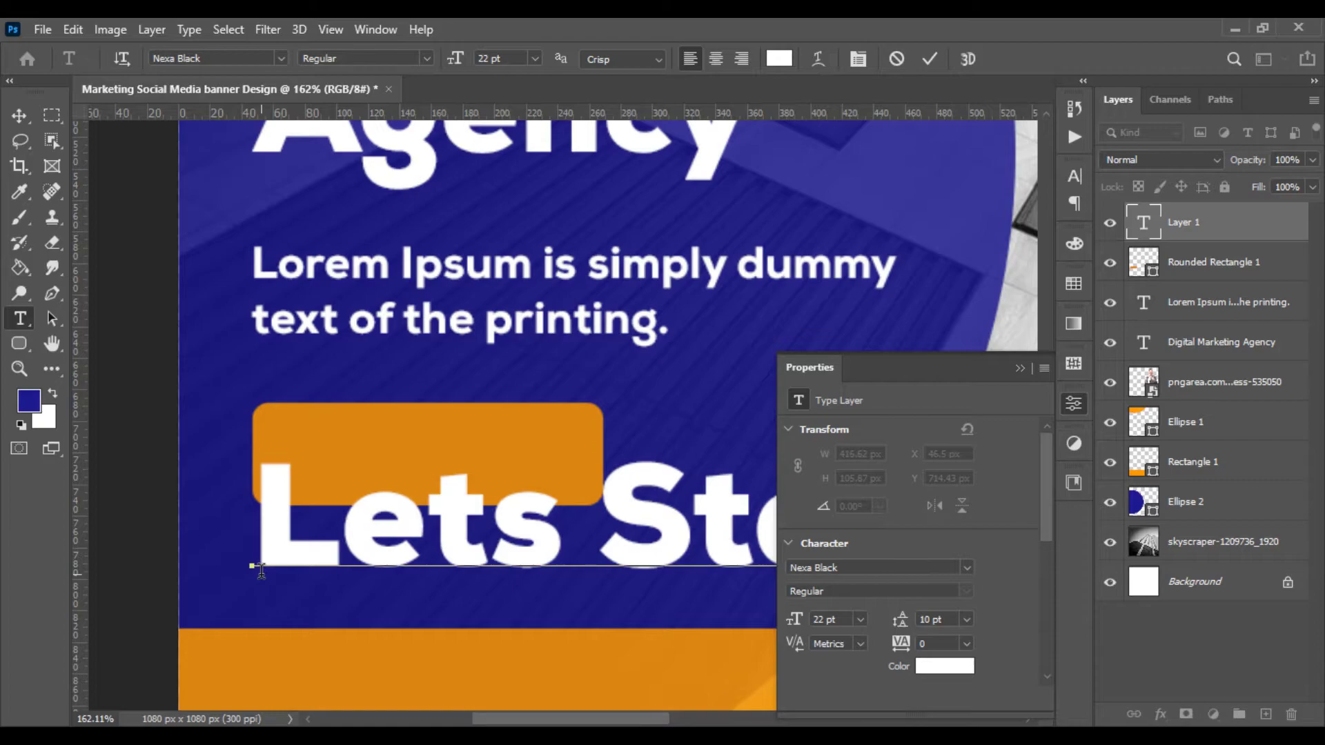
{"action": "scroll", "coordinate": [261, 572], "scroll_direction": "down", "scroll_amount": 2}
{"action": "scroll", "coordinate": [261, 572], "scroll_direction": "down", "scroll_amount": 2}
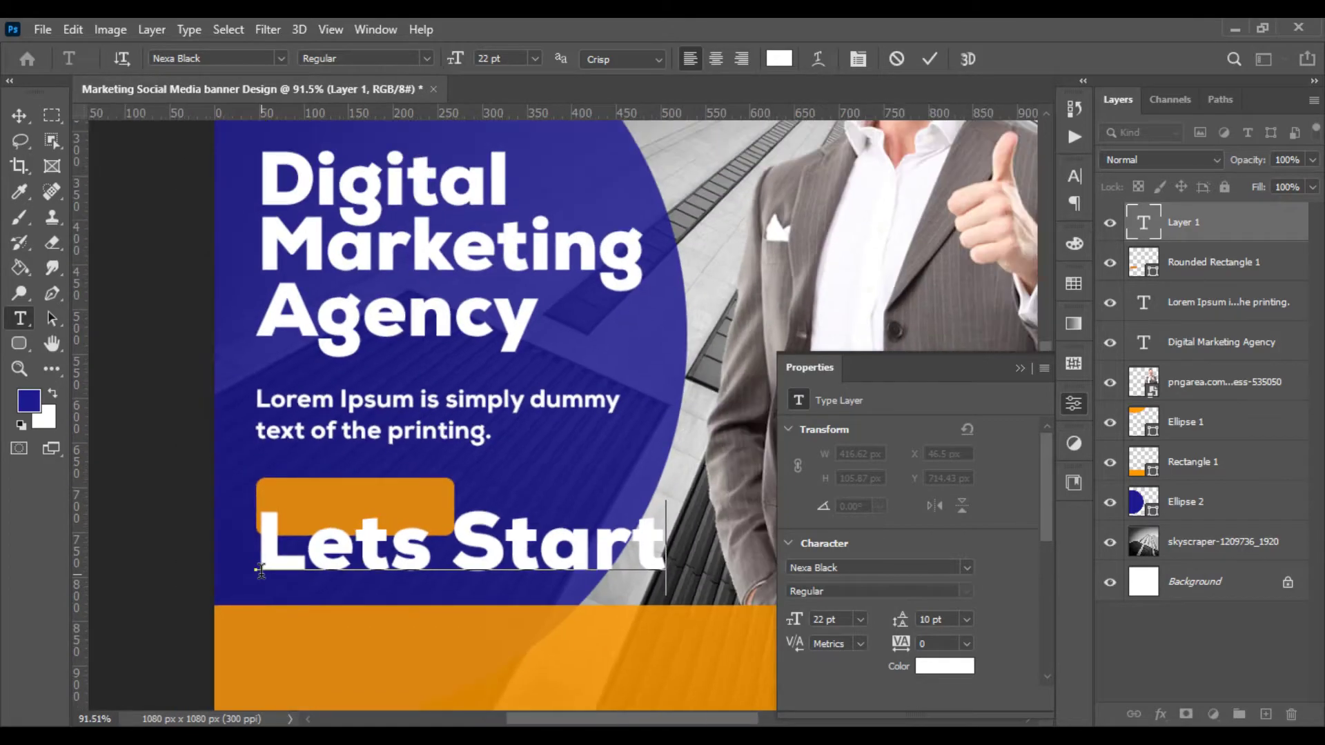
{"action": "key", "text": "ctrl+a"}
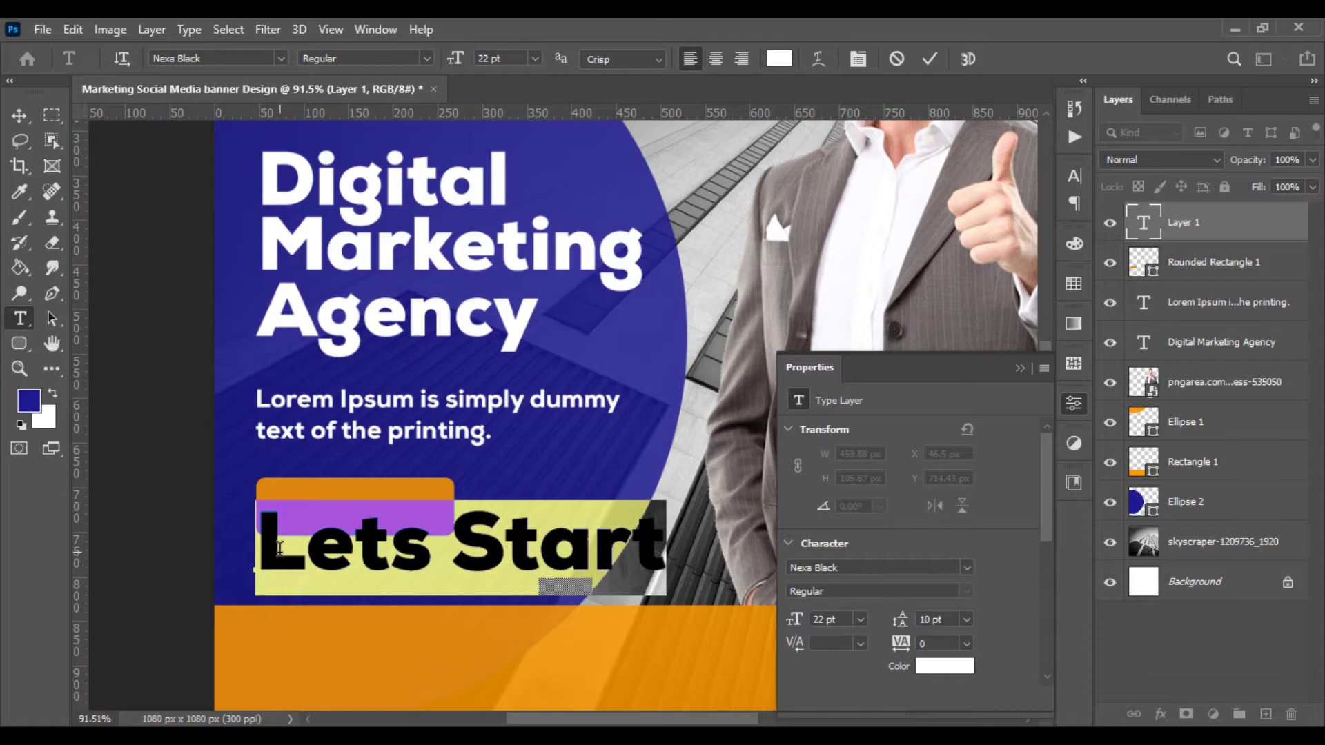
{"action": "left_click", "coordinate": [858, 58]}
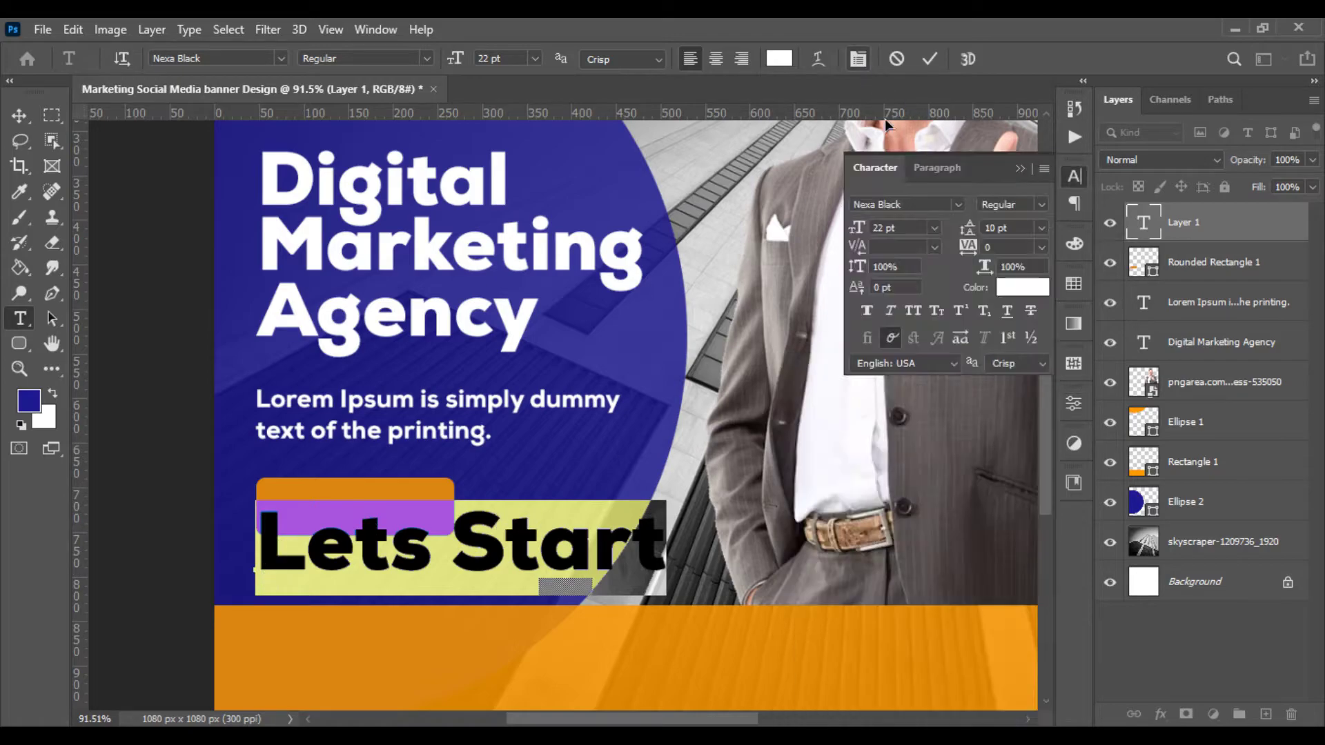
{"action": "left_click", "coordinate": [913, 311]}
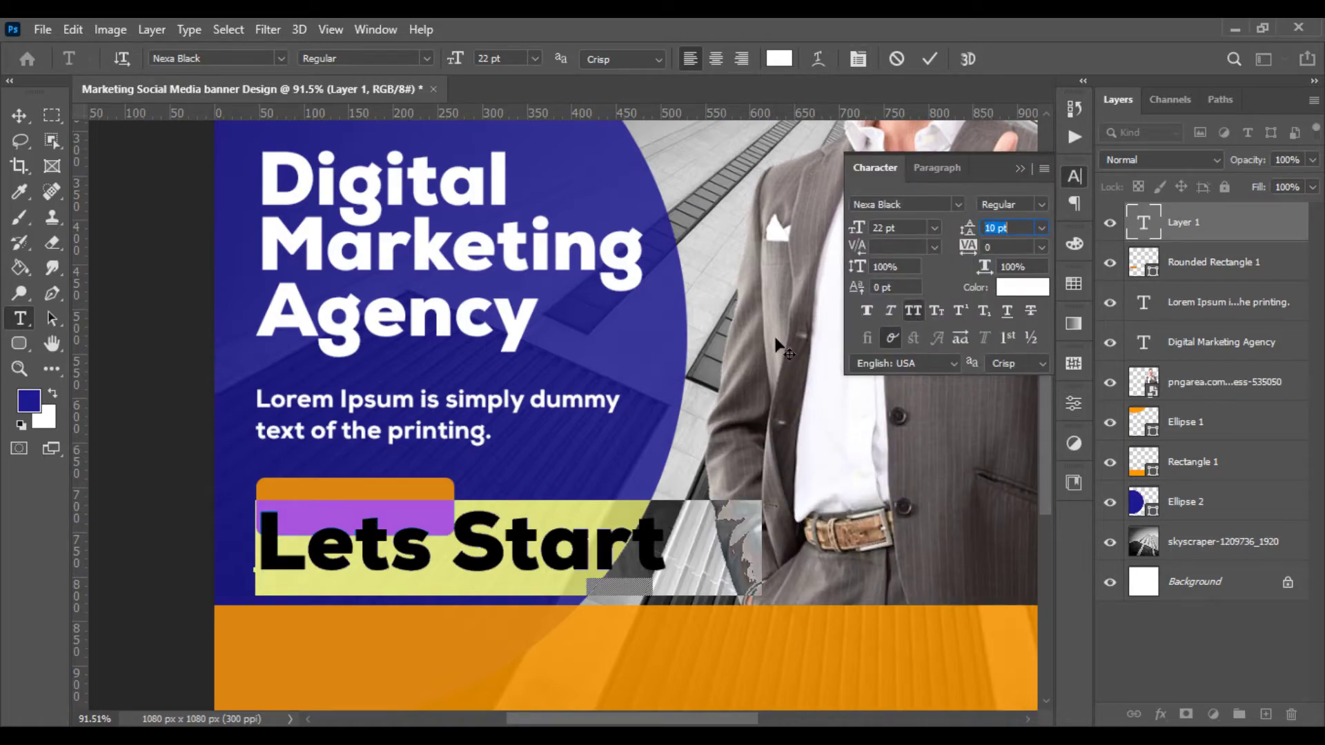
Scale LETS START down to 5.88 pt and position it on the orange button
{"action": "left_click", "coordinate": [19, 116]}
{"action": "key", "text": "ctrl+t"}
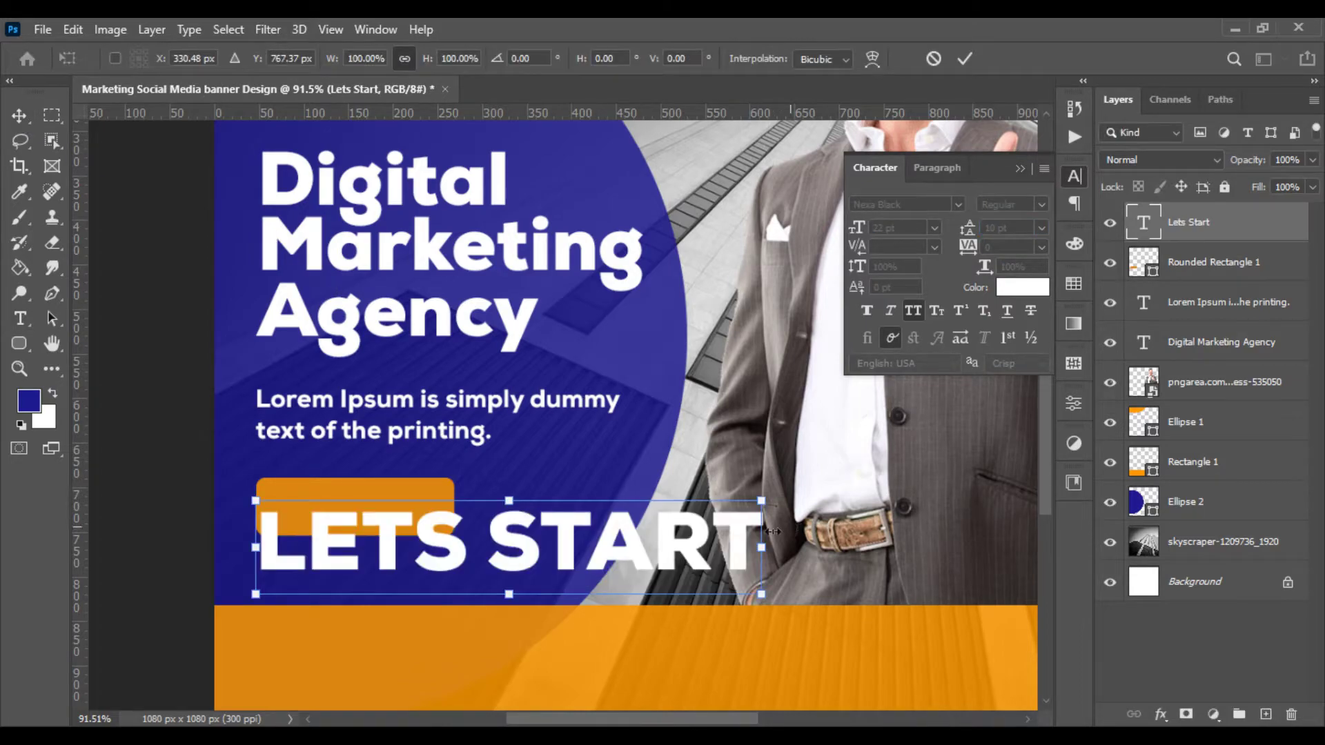
{"action": "left_click_drag", "start_coordinate": [773, 532], "coordinate": [604, 538]}
{"action": "scroll", "coordinate": [486, 542], "scroll_direction": "up", "scroll_amount": 3}
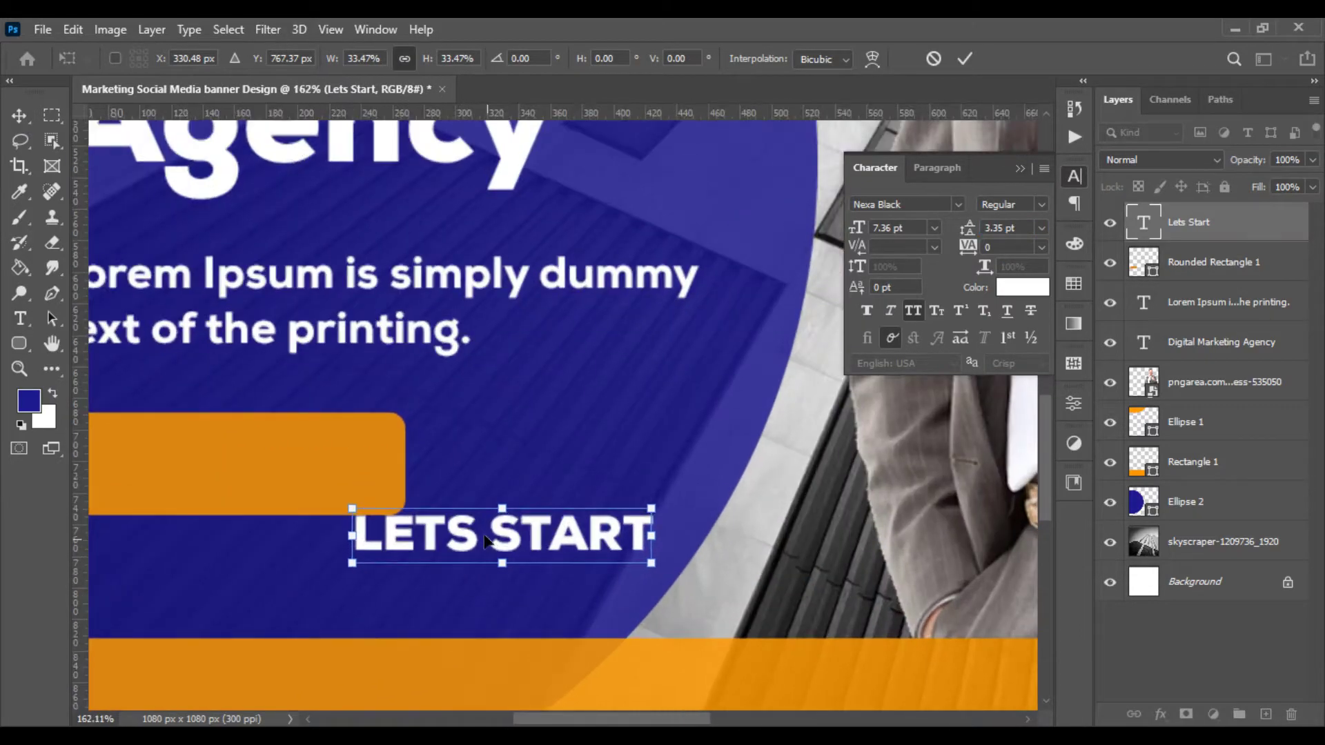
{"action": "left_click_drag", "start_coordinate": [486, 542], "coordinate": [235, 454]}
{"action": "scroll", "coordinate": [235, 455], "scroll_direction": "left", "scroll_amount": 3}
{"action": "scroll", "coordinate": [632, 507], "scroll_direction": "left", "scroll_amount": 2}
{"action": "left_click_drag", "start_coordinate": [631, 507], "coordinate": [548, 505]}
{"action": "left_click_drag", "start_coordinate": [548, 505], "coordinate": [546, 507]}
{"action": "key", "text": "Return"}
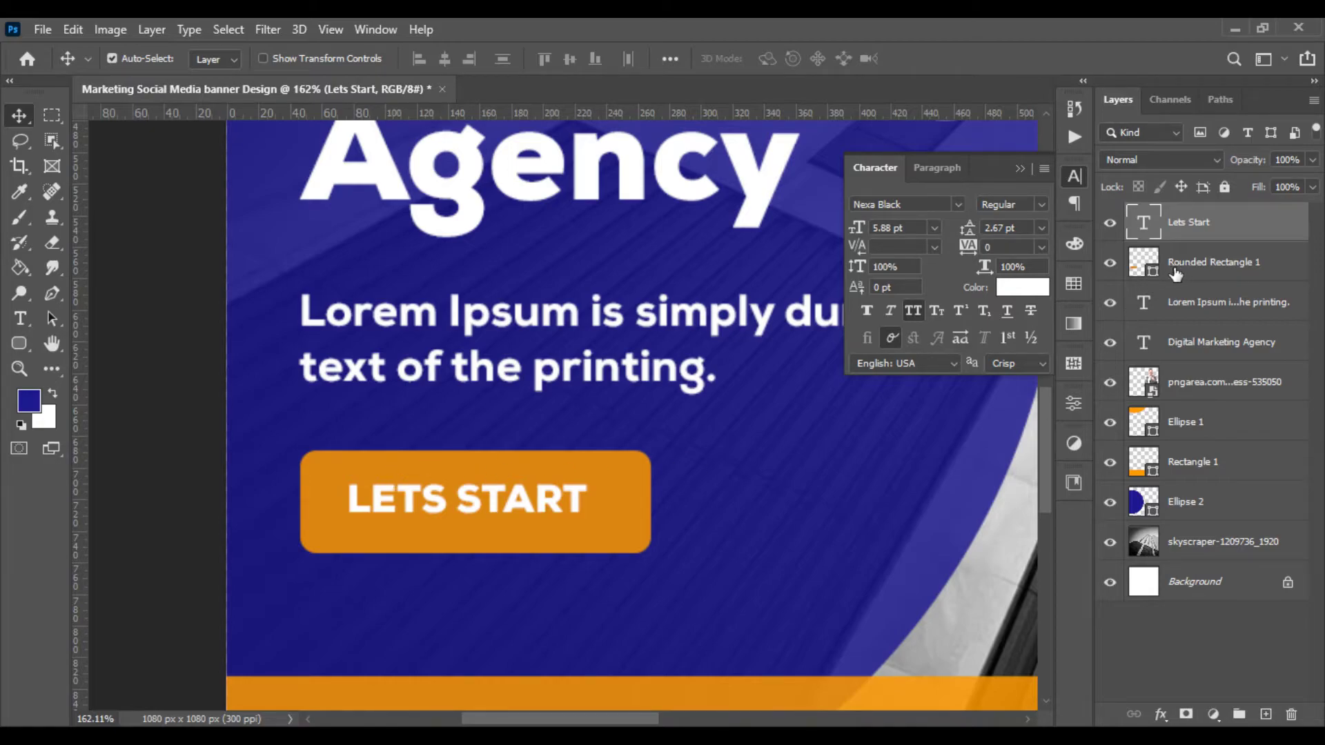
Centre LETS START horizontally on Rounded Rectangle 1
{"action": "left_click", "coordinate": [1207, 262], "text": "ctrl"}
{"action": "left_click", "coordinate": [440, 59]}
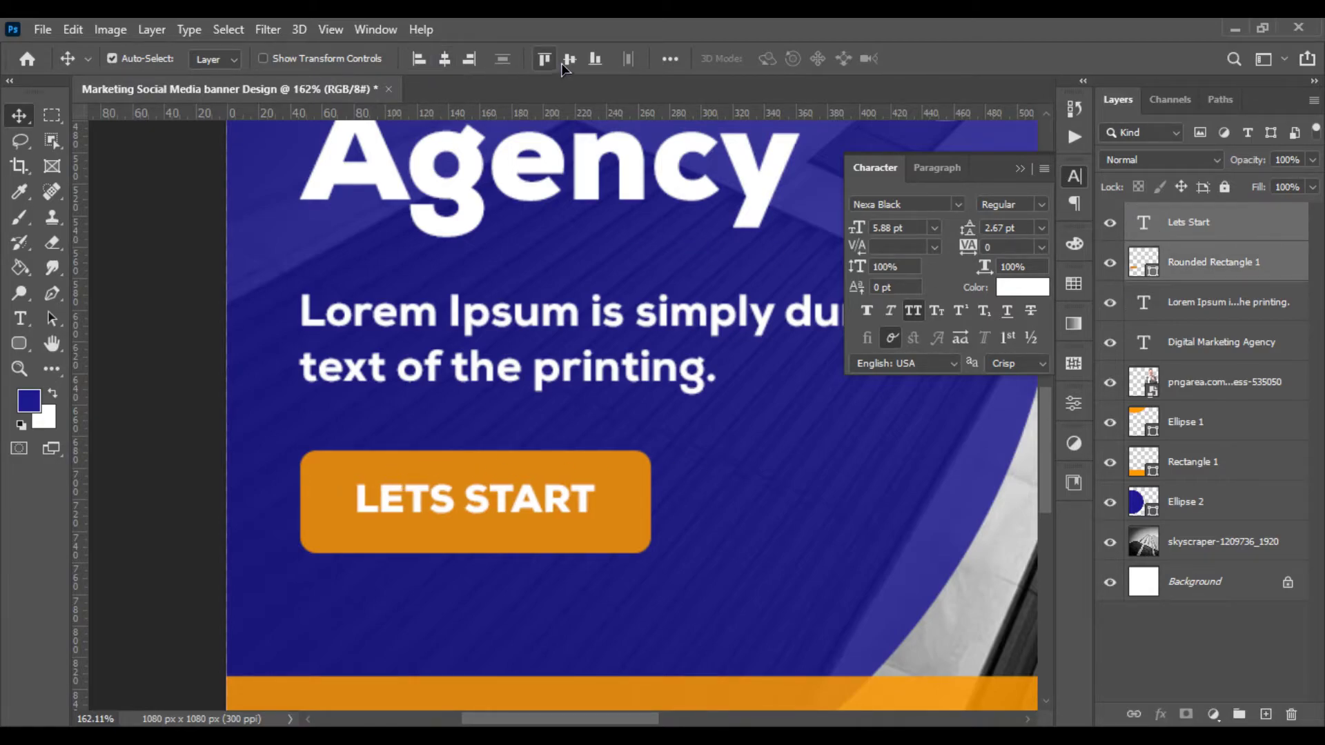
{"action": "scroll", "coordinate": [528, 231], "scroll_direction": "down", "scroll_amount": 2}
{"action": "scroll", "coordinate": [525, 251], "scroll_direction": "down", "scroll_amount": 2}
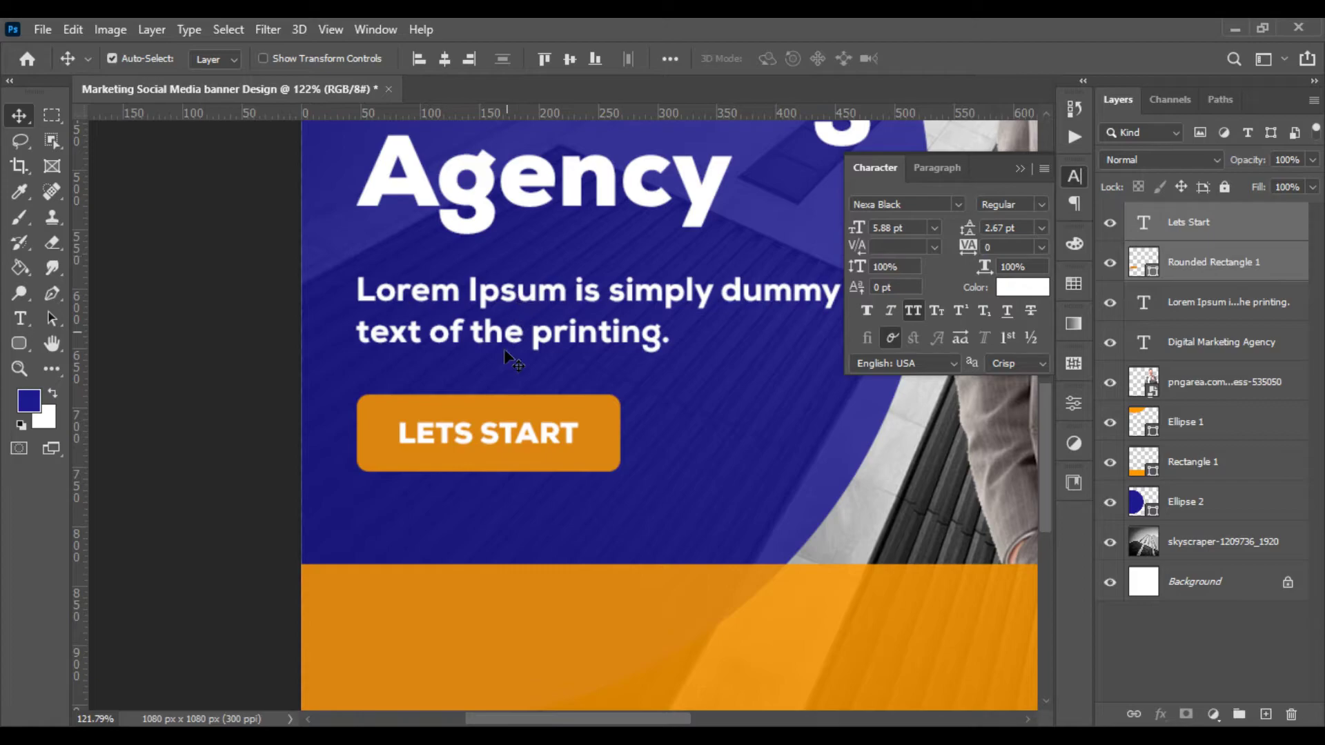
Recolour the LETS START text black (000000)
{"action": "left_click", "coordinate": [20, 318]}
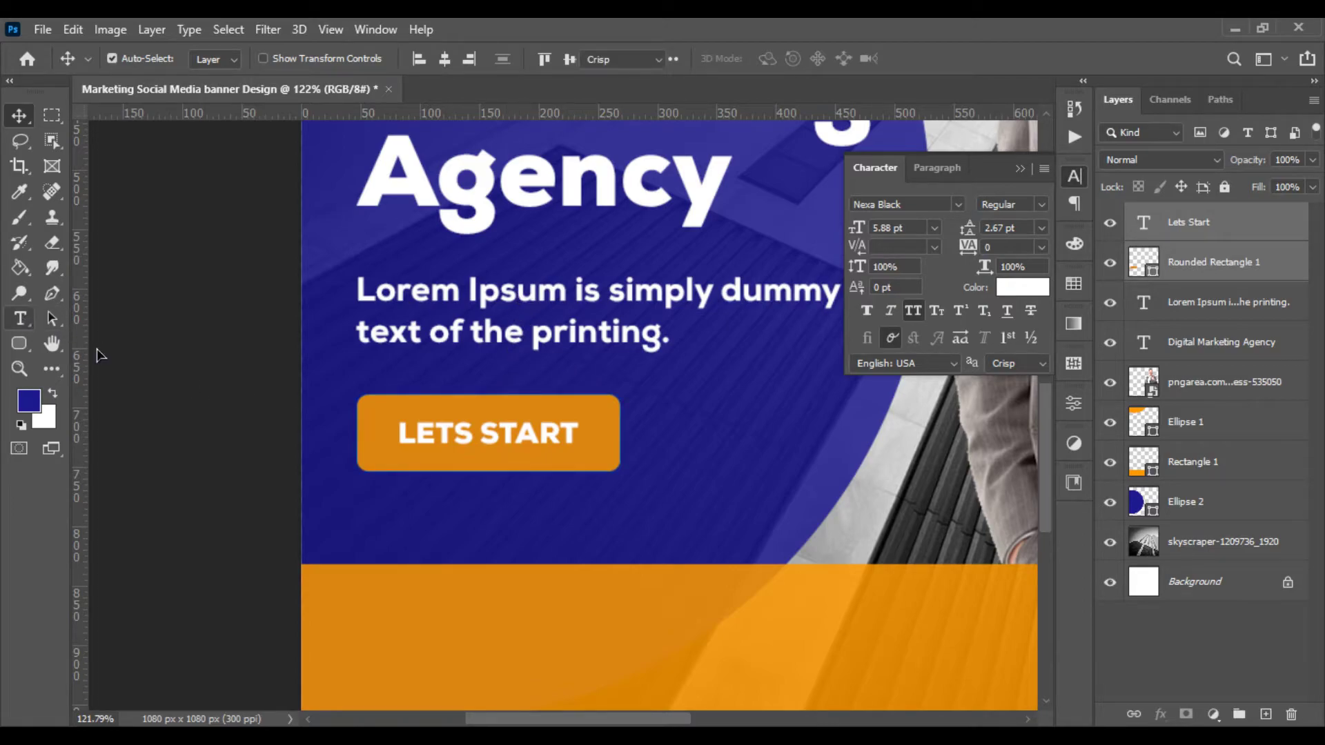
{"action": "double_click", "coordinate": [426, 433]}
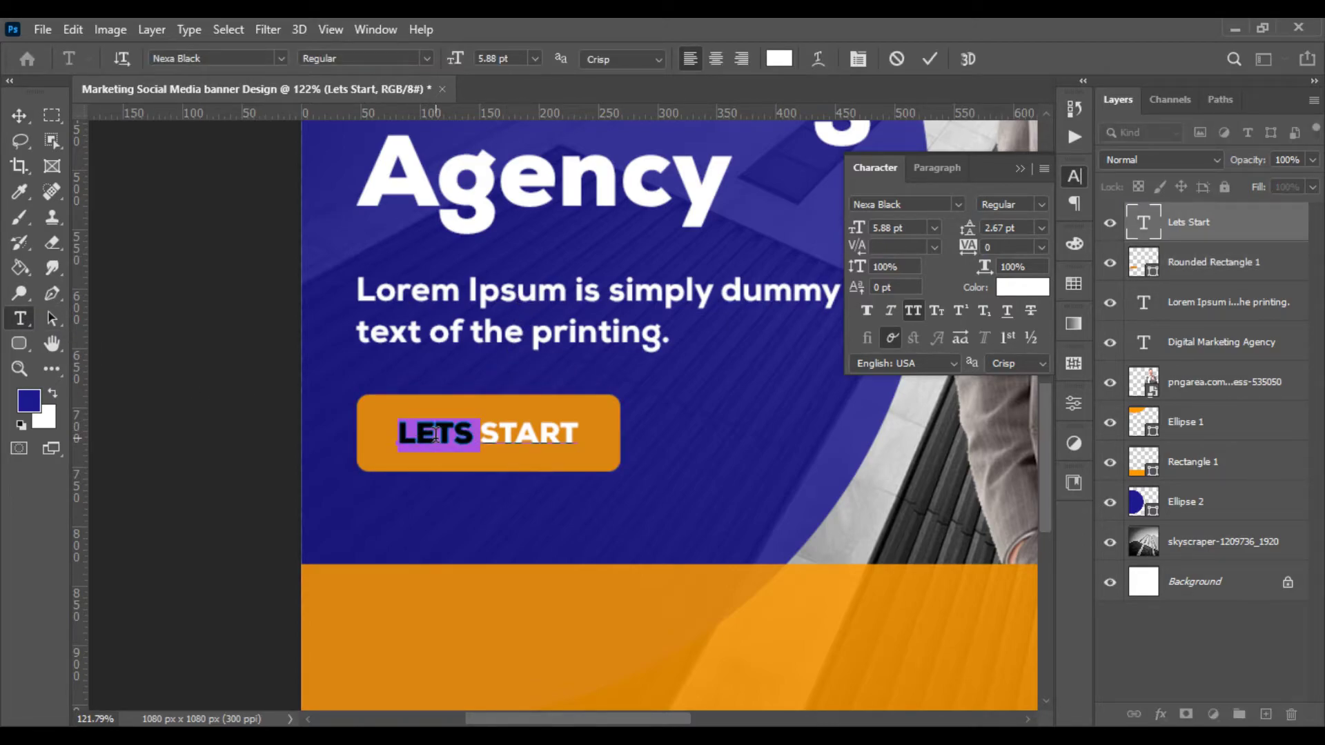
{"action": "key", "text": "ctrl+a"}
{"action": "left_click", "coordinate": [779, 59]}
{"action": "type", "text": "000000"}
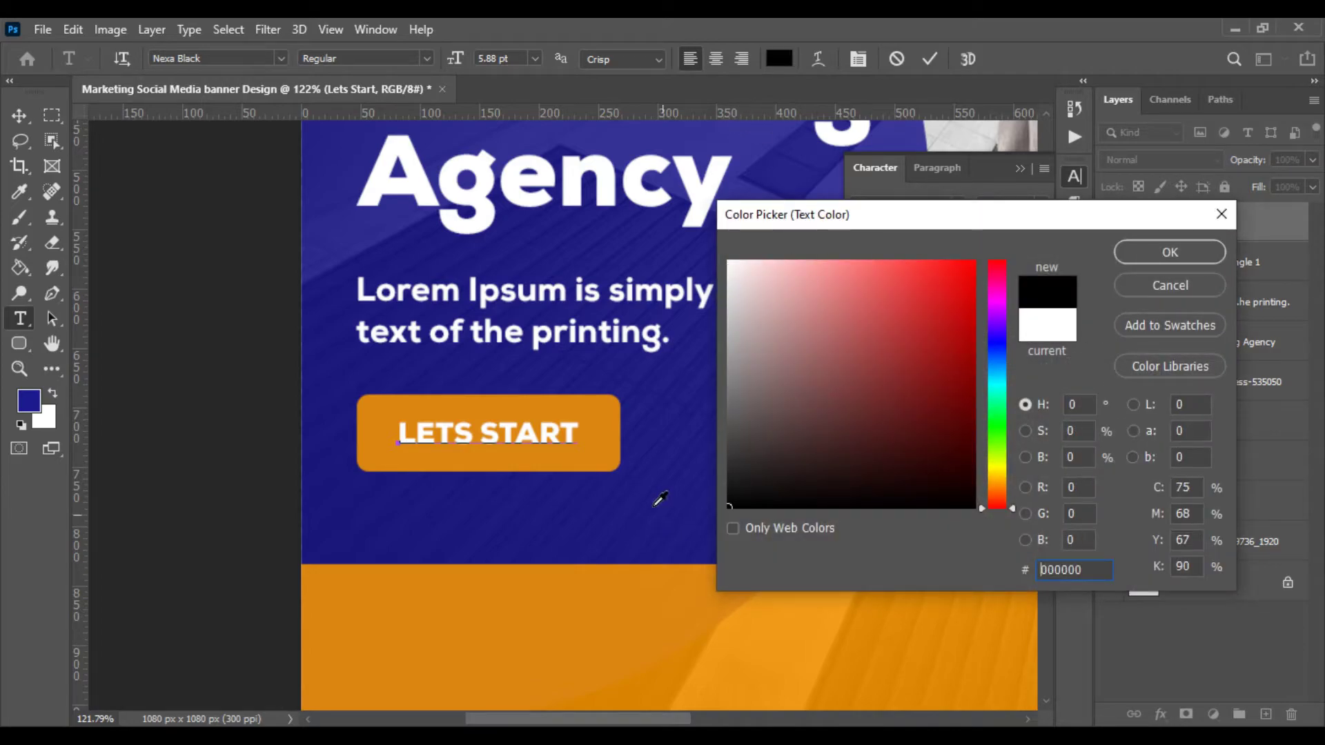
{"action": "left_click", "coordinate": [1170, 252]}
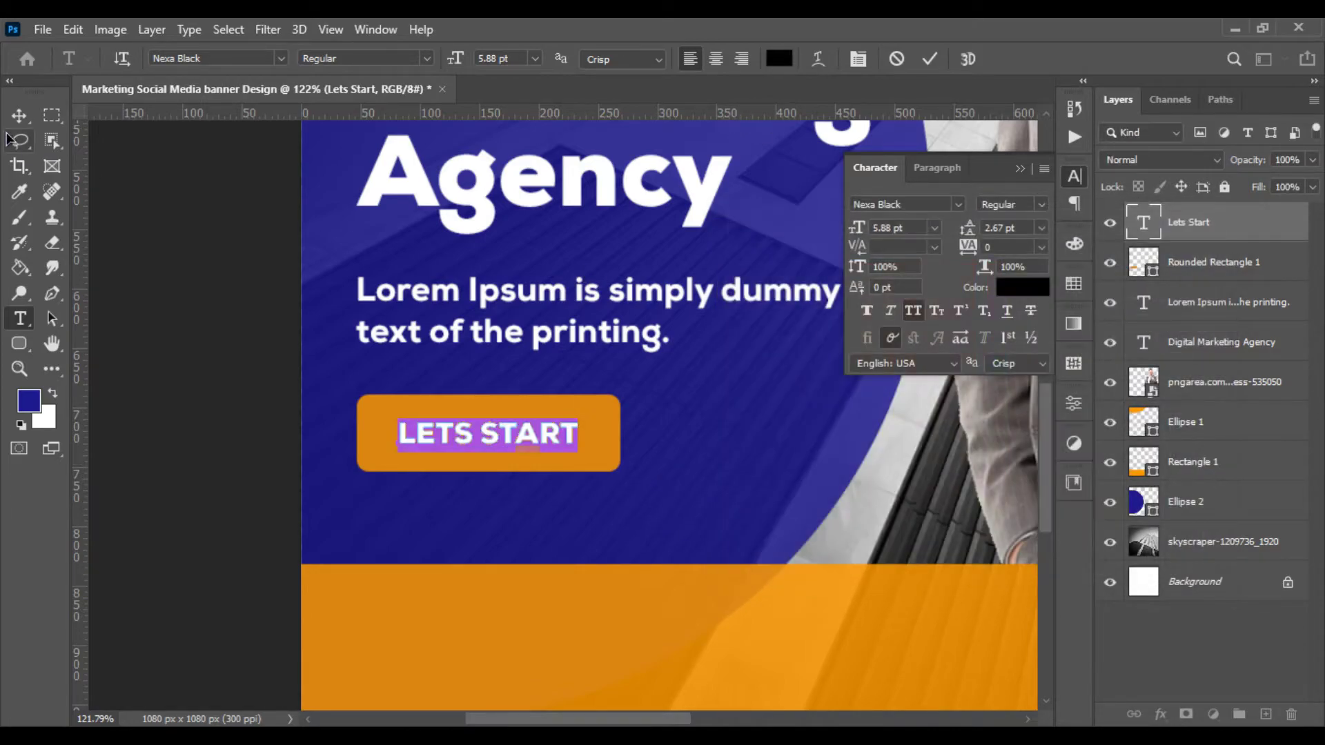
{"action": "left_click", "coordinate": [20, 116]}
{"action": "scroll", "coordinate": [239, 357], "scroll_direction": "down", "scroll_amount": 3}
{"action": "scroll", "coordinate": [235, 357], "scroll_direction": "down", "scroll_amount": 4}
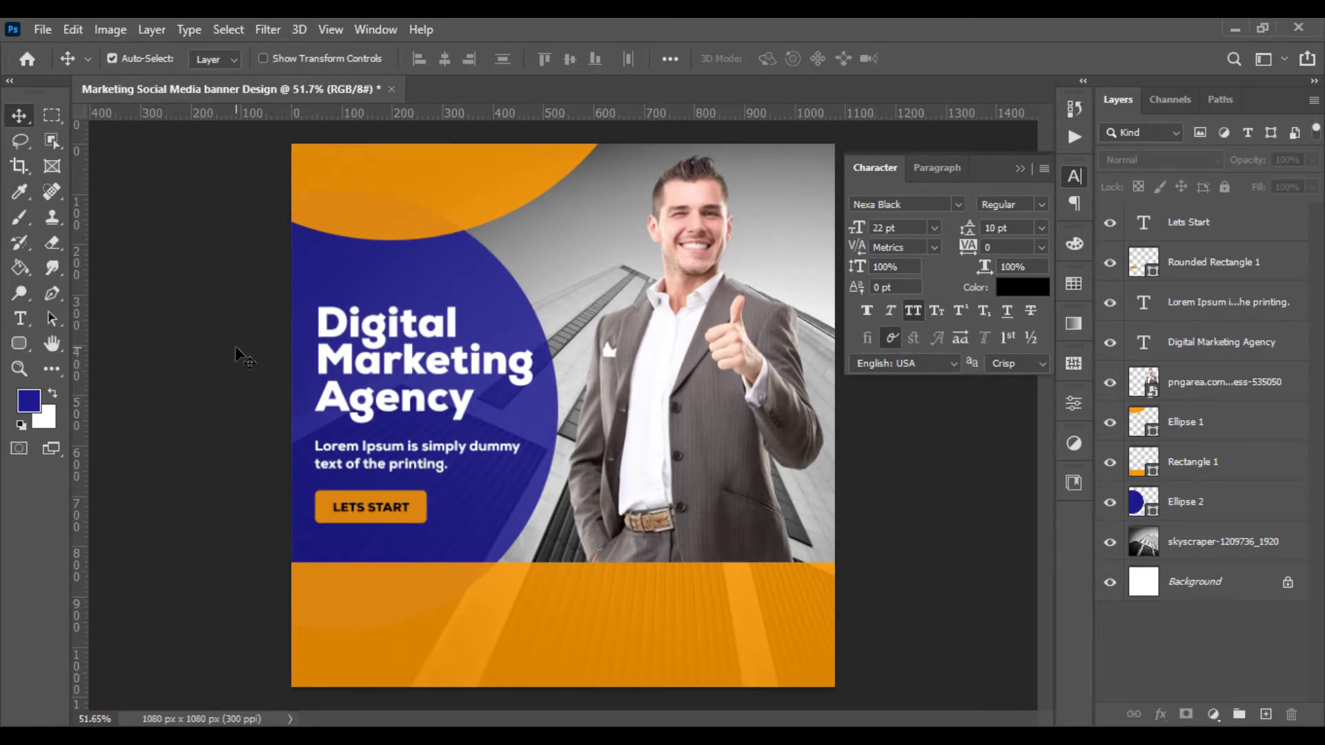
Append ED so the button label reads LETS STARTED
{"action": "left_click", "coordinate": [20, 318]}
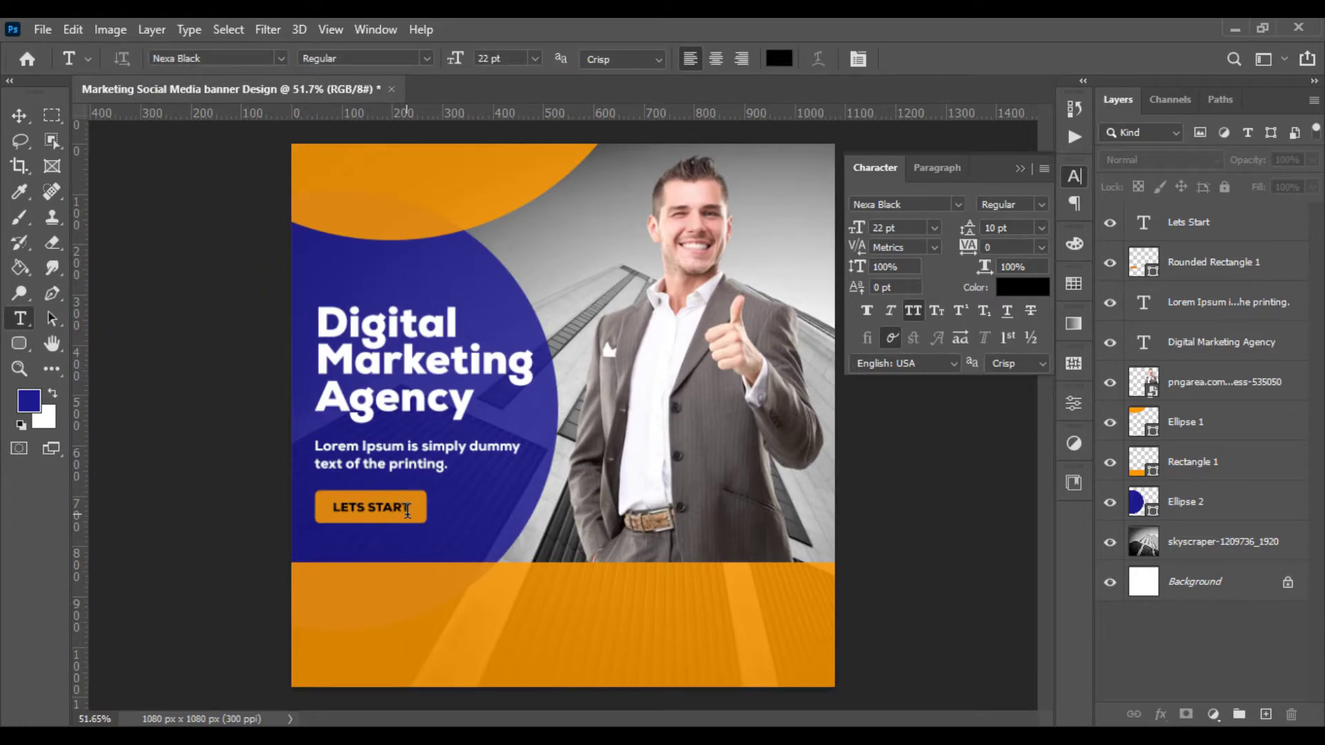
{"action": "left_click", "coordinate": [408, 511]}
{"action": "type", "text": "ED"}
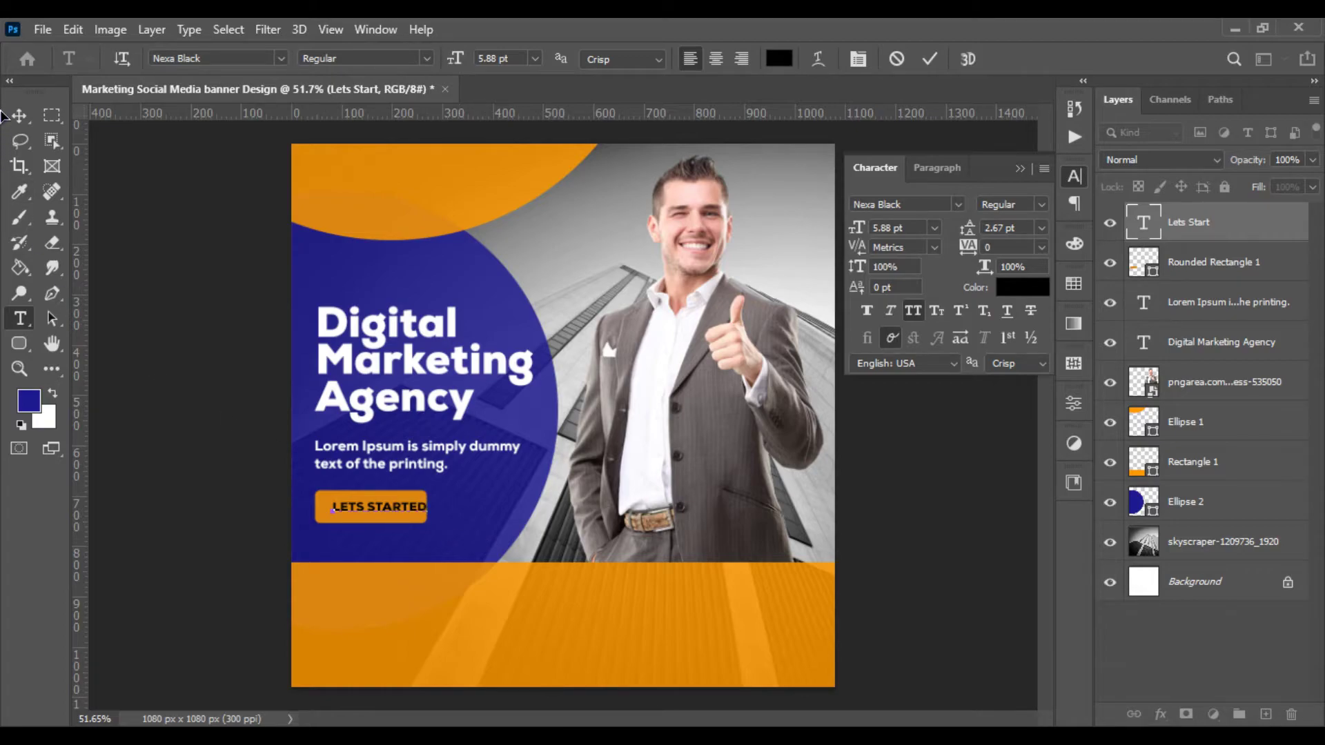
{"action": "left_click", "coordinate": [20, 115]}
Shift LETS STARTED left and narrow it to 5.46 pt, then select the headline-block layers
{"action": "scroll", "coordinate": [444, 532], "scroll_direction": "up", "scroll_amount": 3}
{"action": "scroll", "coordinate": [503, 533], "scroll_direction": "up", "scroll_amount": 2}
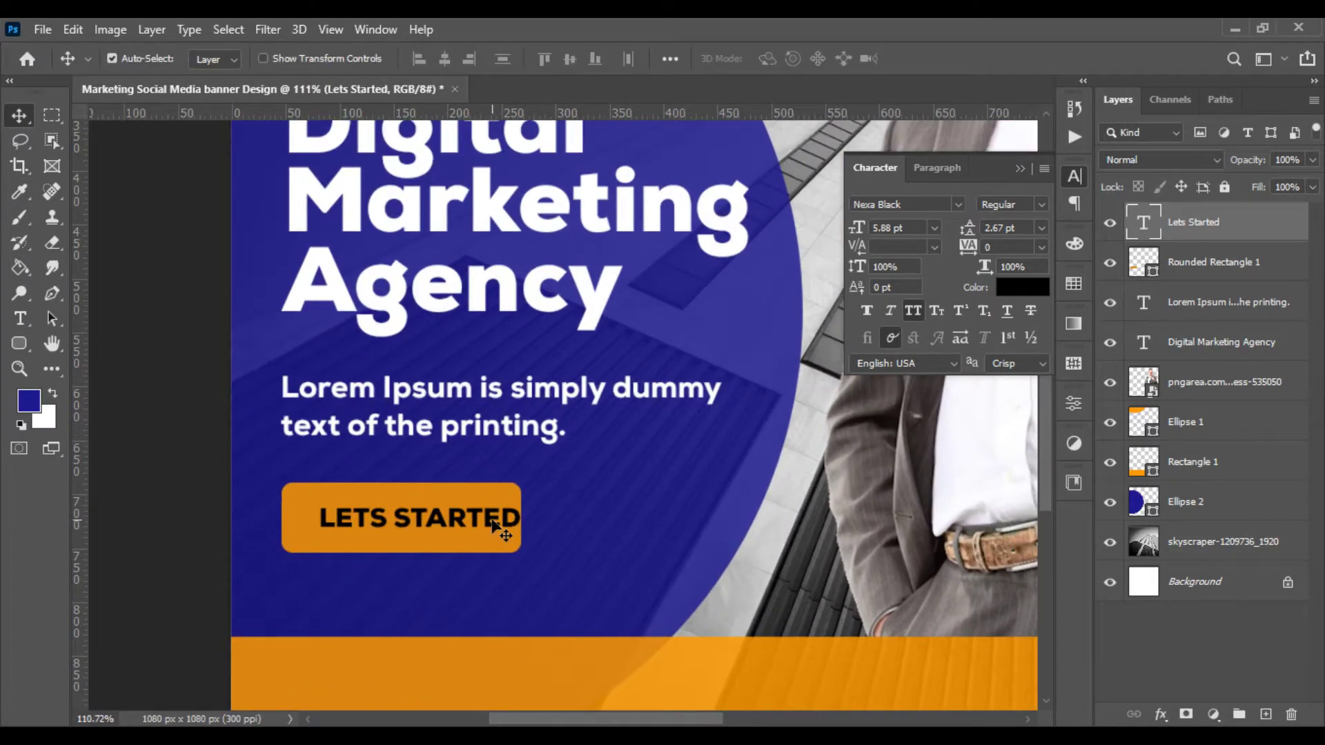
{"action": "left_click_drag", "start_coordinate": [493, 522], "coordinate": [474, 520]}
{"action": "key", "text": "ctrl+t"}
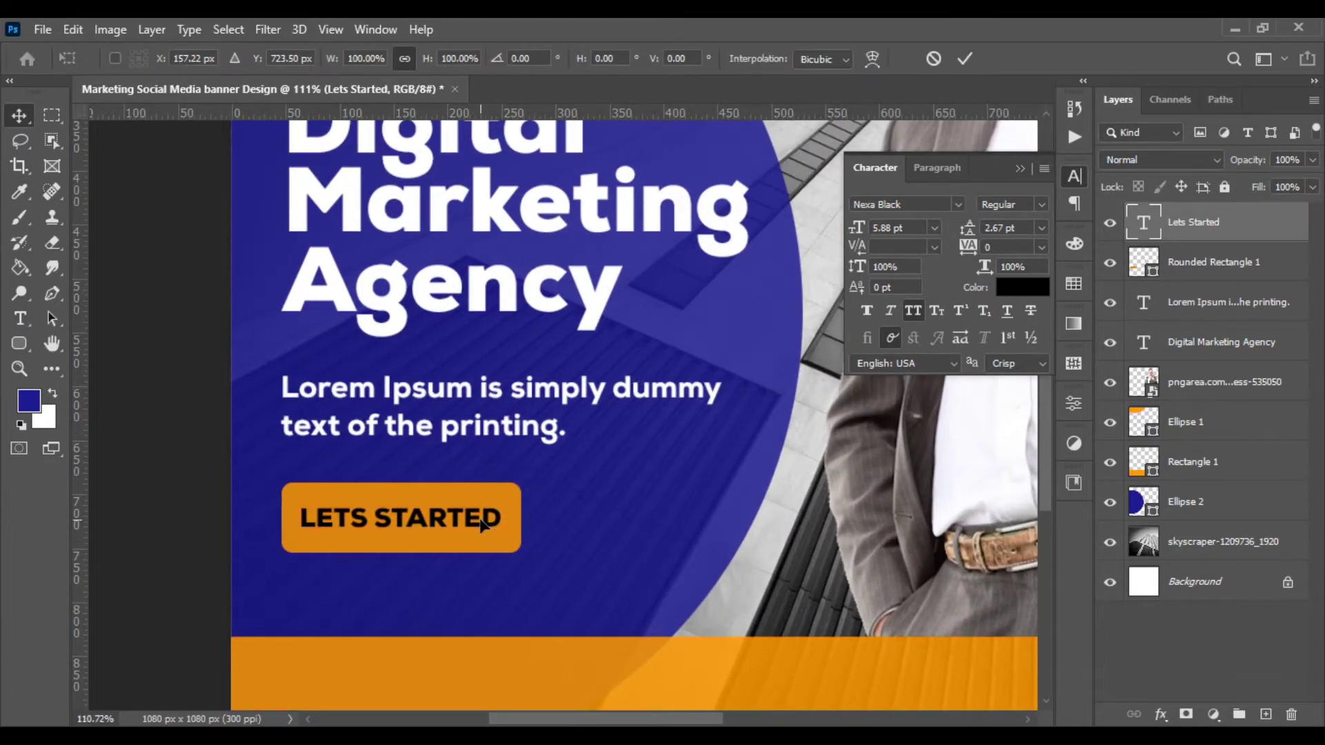
{"action": "scroll", "coordinate": [482, 521], "scroll_direction": "up", "scroll_amount": 2}
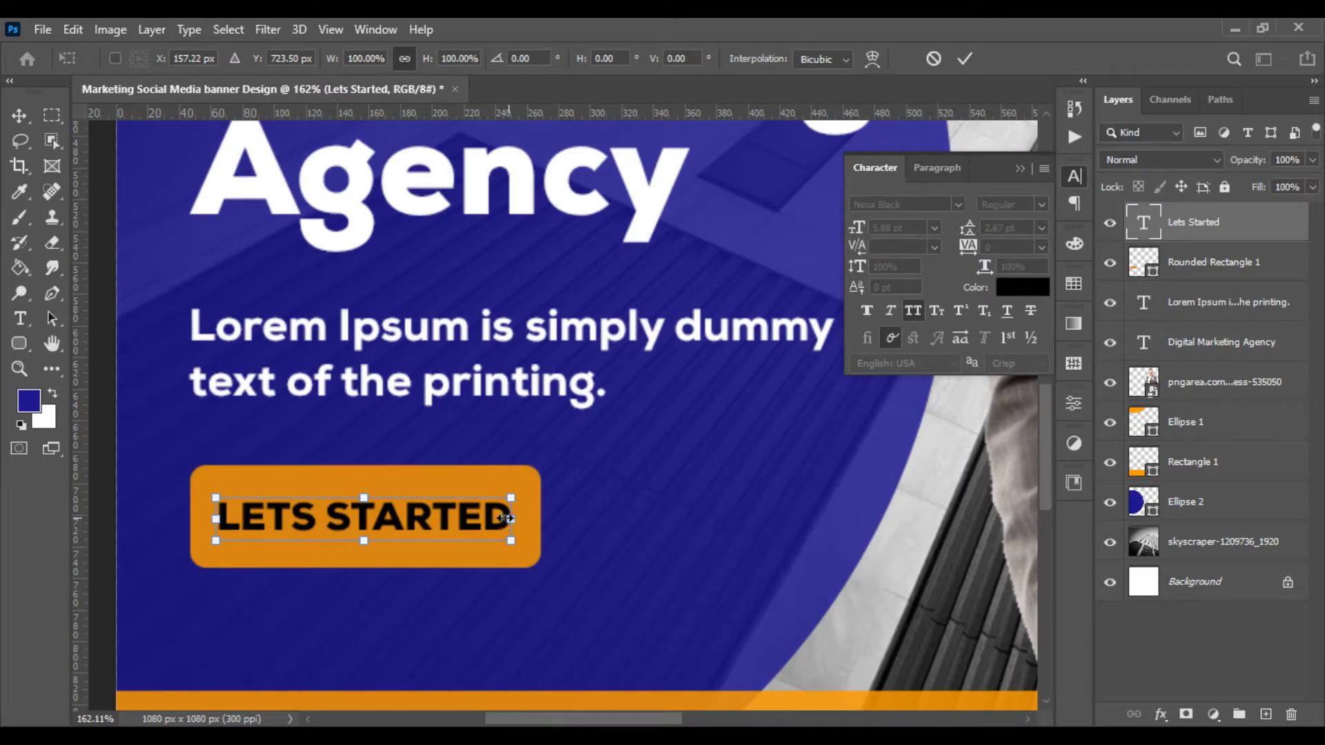
{"action": "left_click_drag", "start_coordinate": [506, 518], "coordinate": [502, 519]}
{"action": "key", "text": "Return"}
{"action": "scroll", "coordinate": [497, 521], "scroll_direction": "down", "scroll_amount": 3}
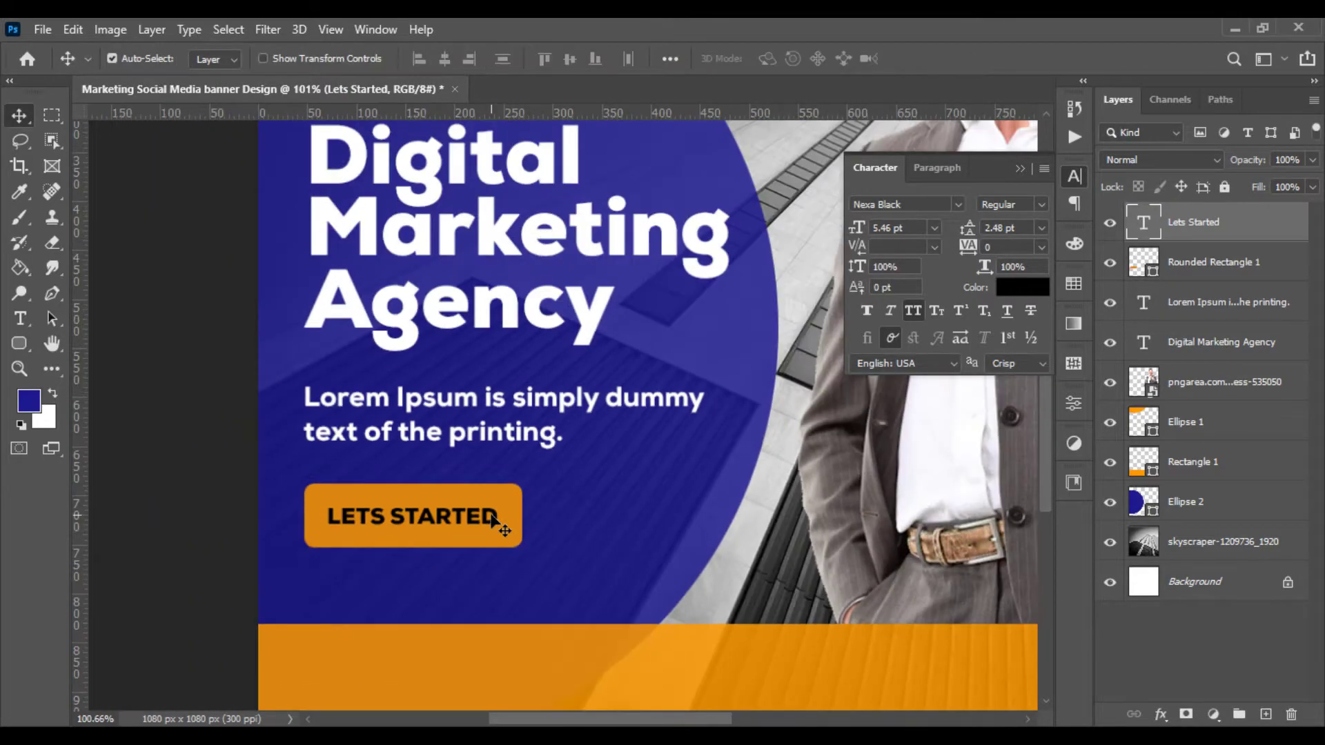
{"action": "scroll", "coordinate": [495, 522], "scroll_direction": "down", "scroll_amount": 1}
{"action": "scroll", "coordinate": [496, 523], "scroll_direction": "down", "scroll_amount": 1}
{"action": "scroll", "coordinate": [496, 523], "scroll_direction": "down", "scroll_amount": 1}
{"action": "scroll", "coordinate": [495, 522], "scroll_direction": "up", "scroll_amount": 1}
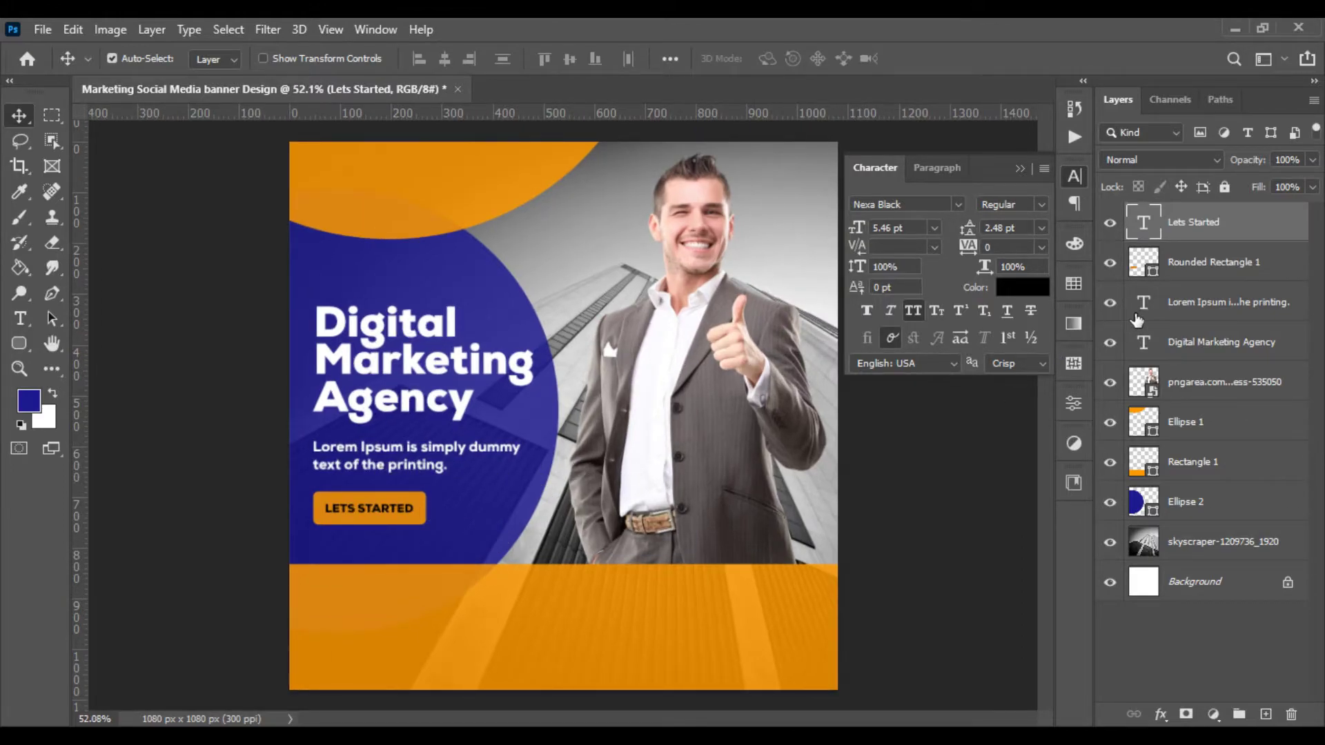
{"action": "left_click", "coordinate": [1215, 341], "text": "shift"}
Move the headline, tagline and button block up 27 px
{"action": "key", "text": "ctrl+t"}
{"action": "scroll", "coordinate": [441, 414], "scroll_direction": "up", "scroll_amount": 1}
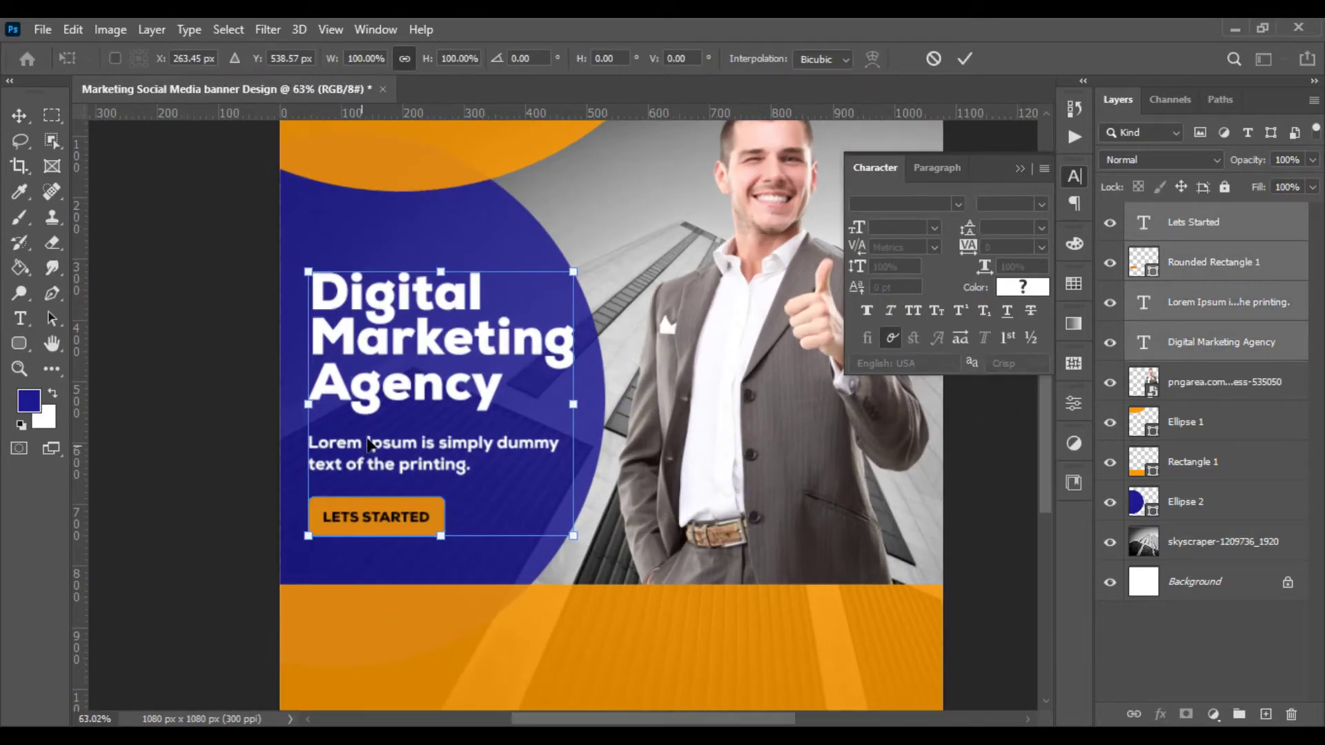
{"action": "left_click_drag", "start_coordinate": [379, 418], "coordinate": [379, 399]}
{"action": "key", "text": "Return"}
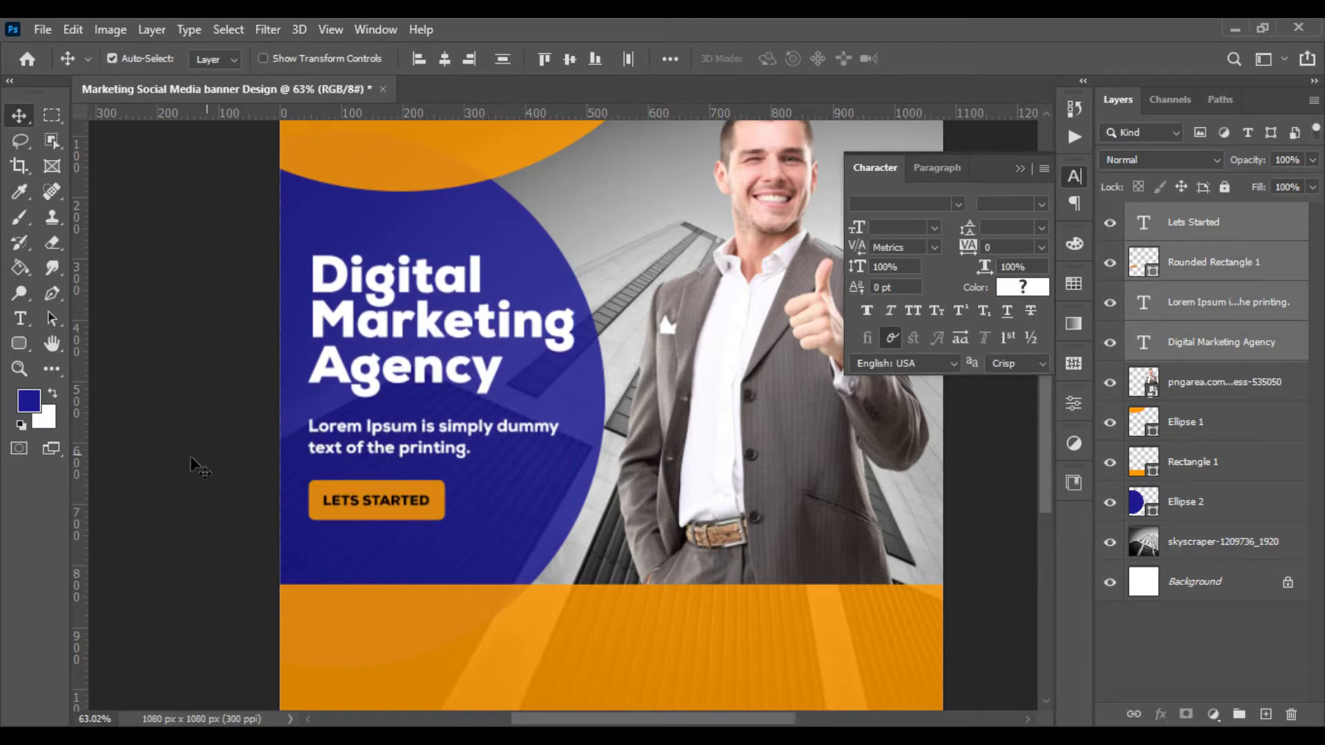
Start a new empty text layer beneath the orange button
{"action": "scroll", "coordinate": [198, 491], "scroll_direction": "up", "scroll_amount": 2, "text": "alt"}
{"action": "scroll", "coordinate": [199, 491], "scroll_direction": "up", "scroll_amount": 2, "text": "alt"}
{"action": "scroll", "coordinate": [345, 497], "scroll_direction": "down", "scroll_amount": 2}
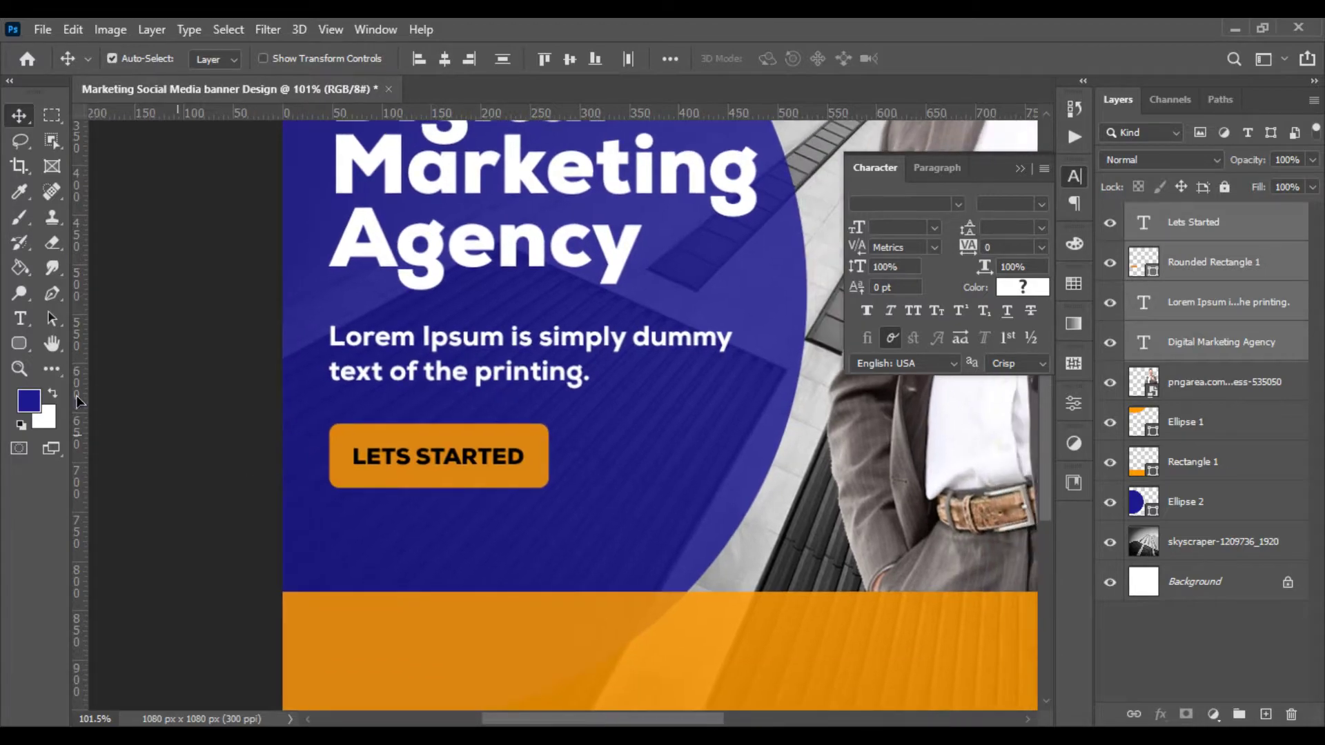
{"action": "left_click", "coordinate": [19, 318]}
{"action": "left_click", "coordinate": [353, 557]}
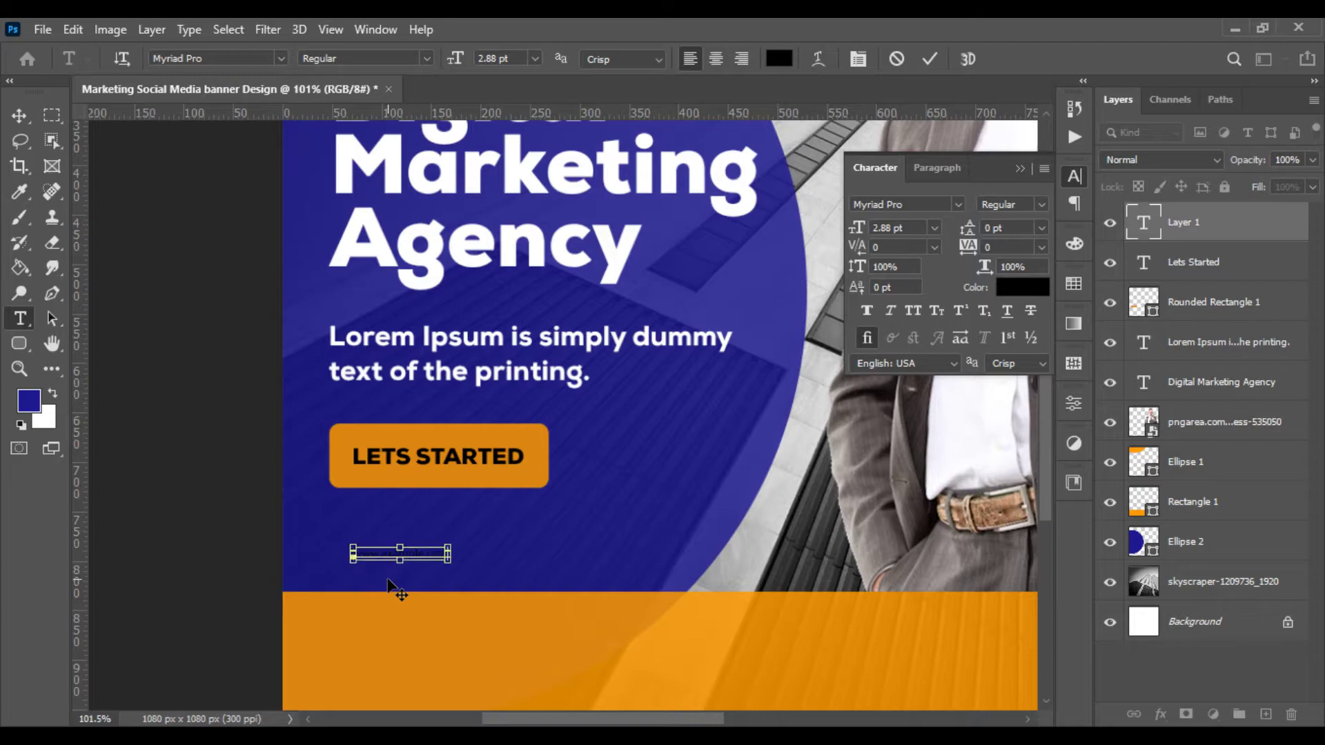
{"action": "key", "text": "ctrl+a"}
{"action": "left_click", "coordinate": [774, 60]}
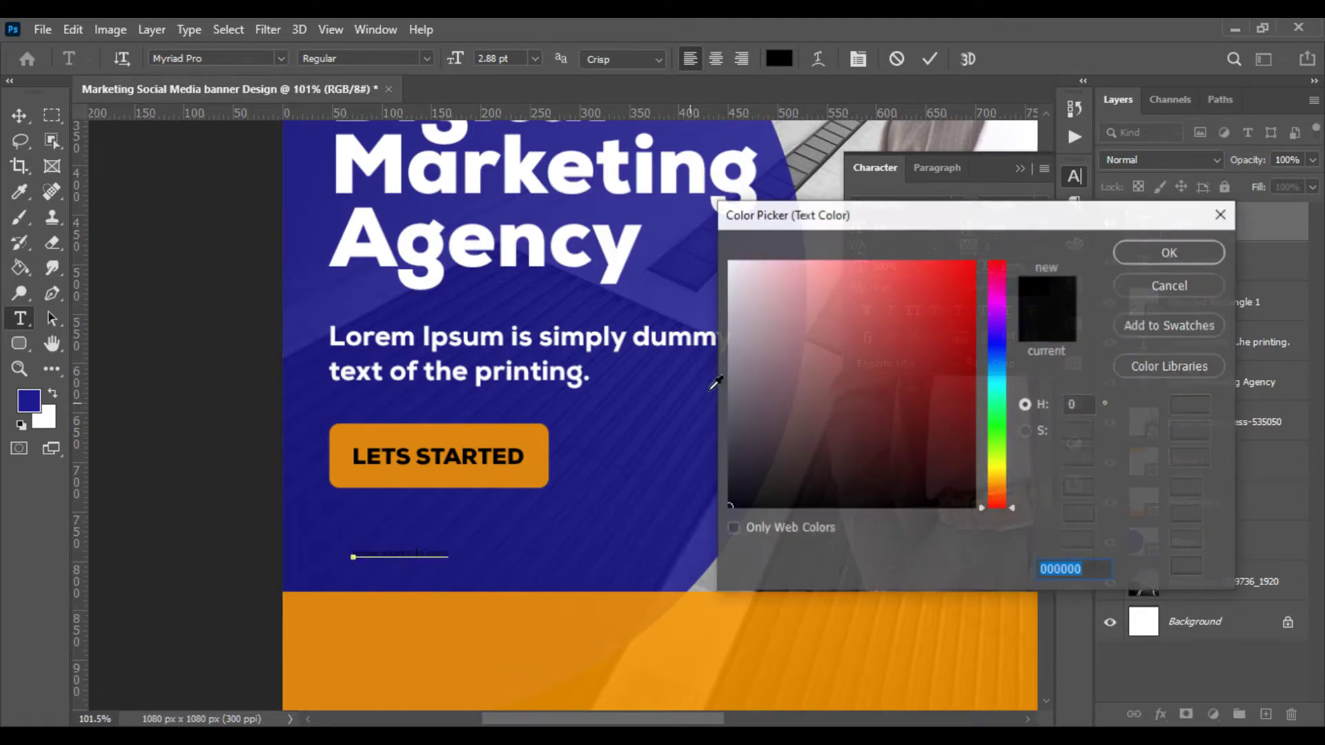
{"action": "type", "text": "ffffff"}
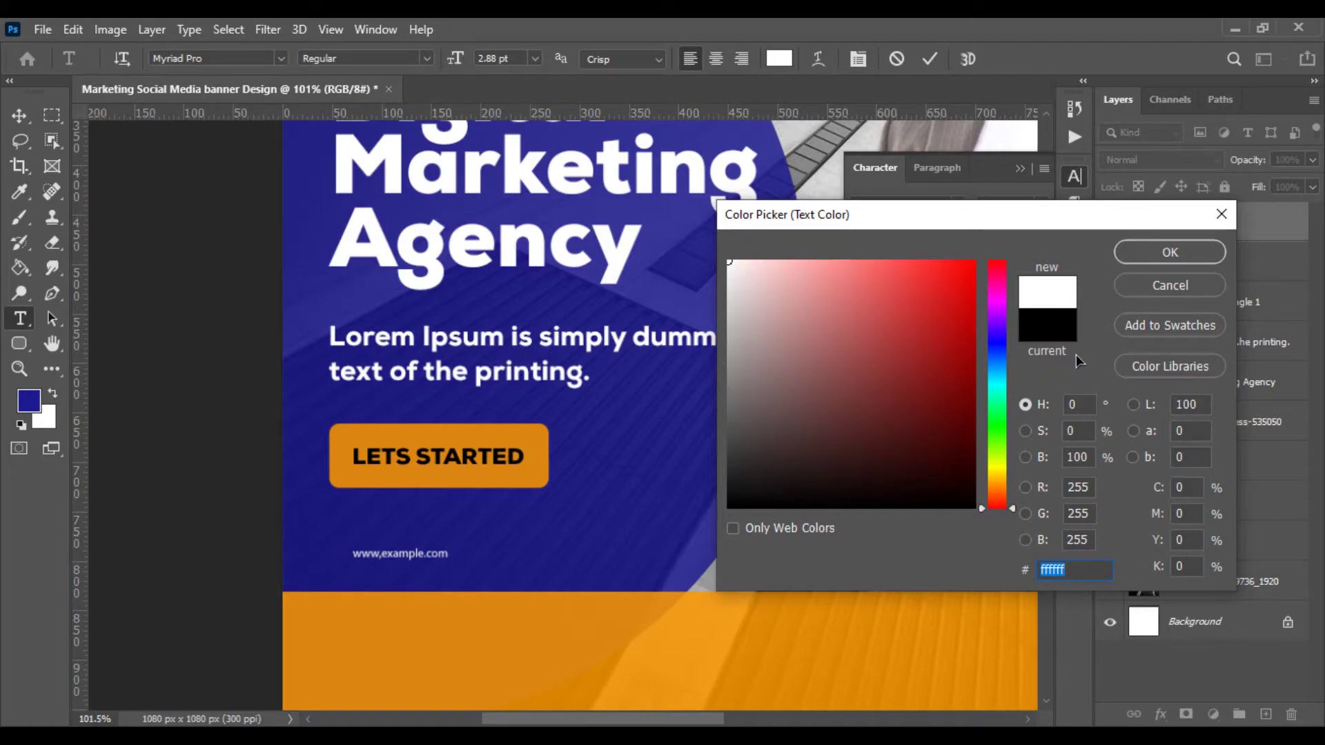
{"action": "left_click", "coordinate": [1138, 258]}
{"action": "scroll", "coordinate": [333, 566], "scroll_direction": "up", "scroll_amount": 3}
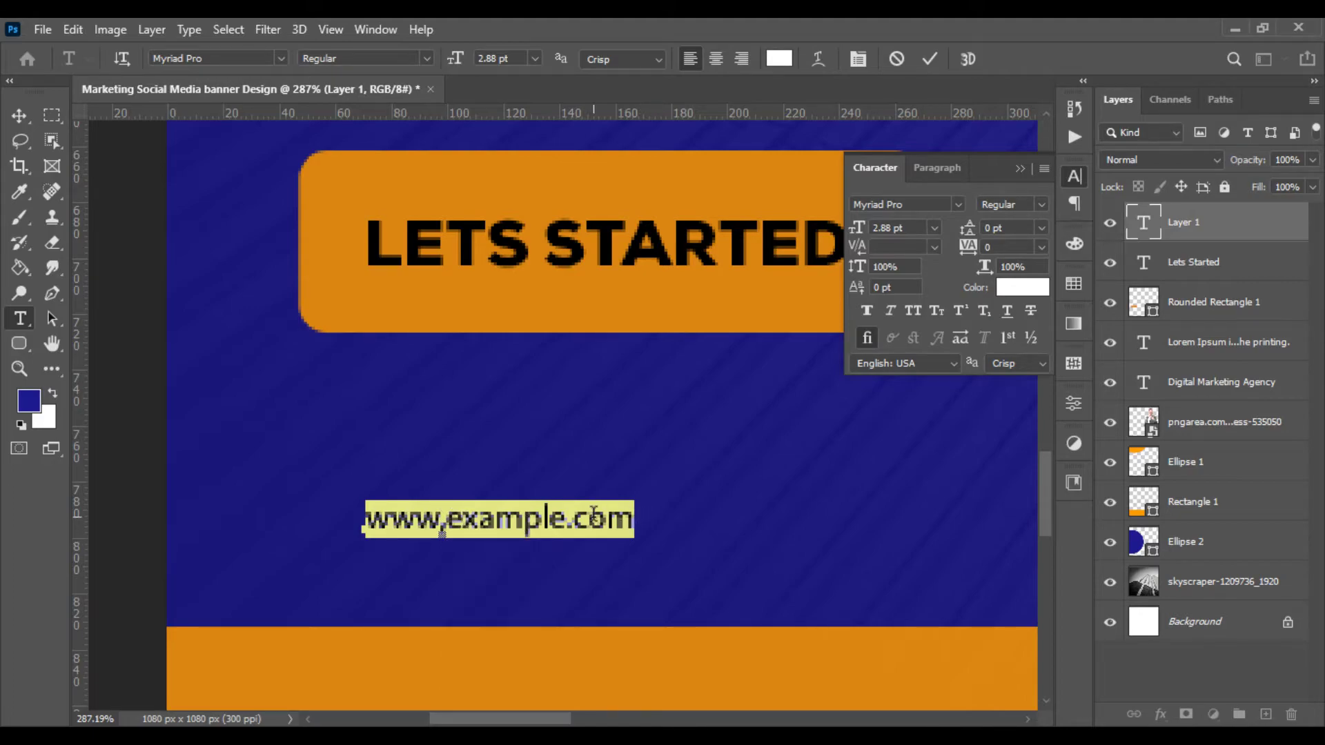
{"action": "left_click", "coordinate": [545, 518]}
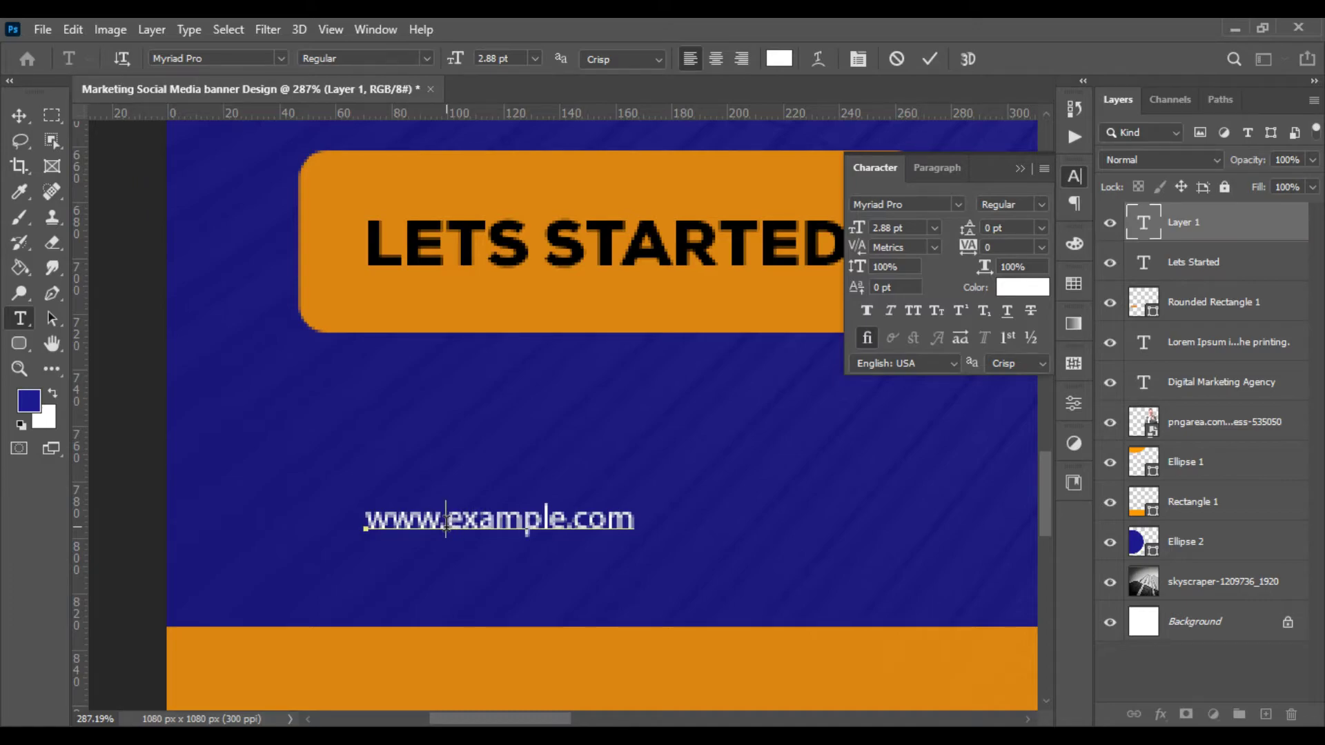
{"action": "key", "text": "ctrl+a"}
{"action": "scroll", "coordinate": [483, 531], "scroll_direction": "down", "scroll_amount": 3}
{"action": "left_click", "coordinate": [207, 58]}
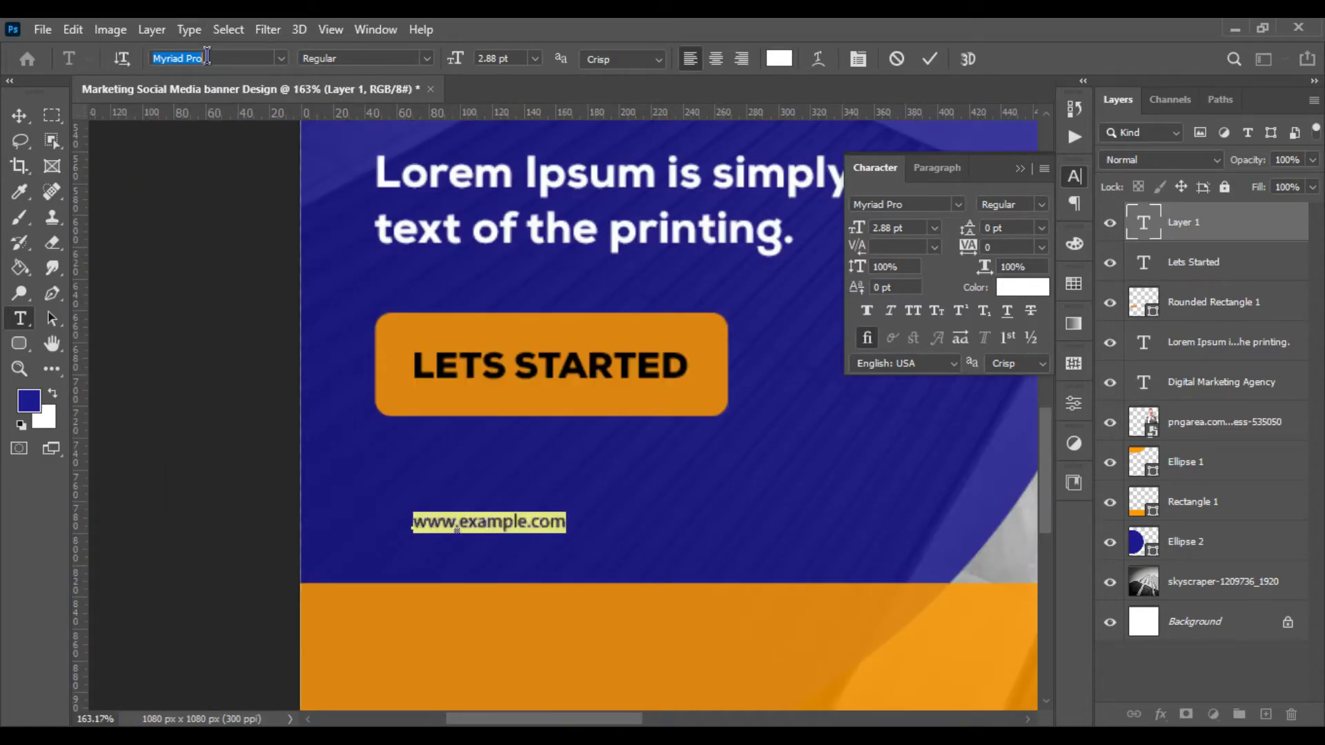
{"action": "type", "text": "goth"}
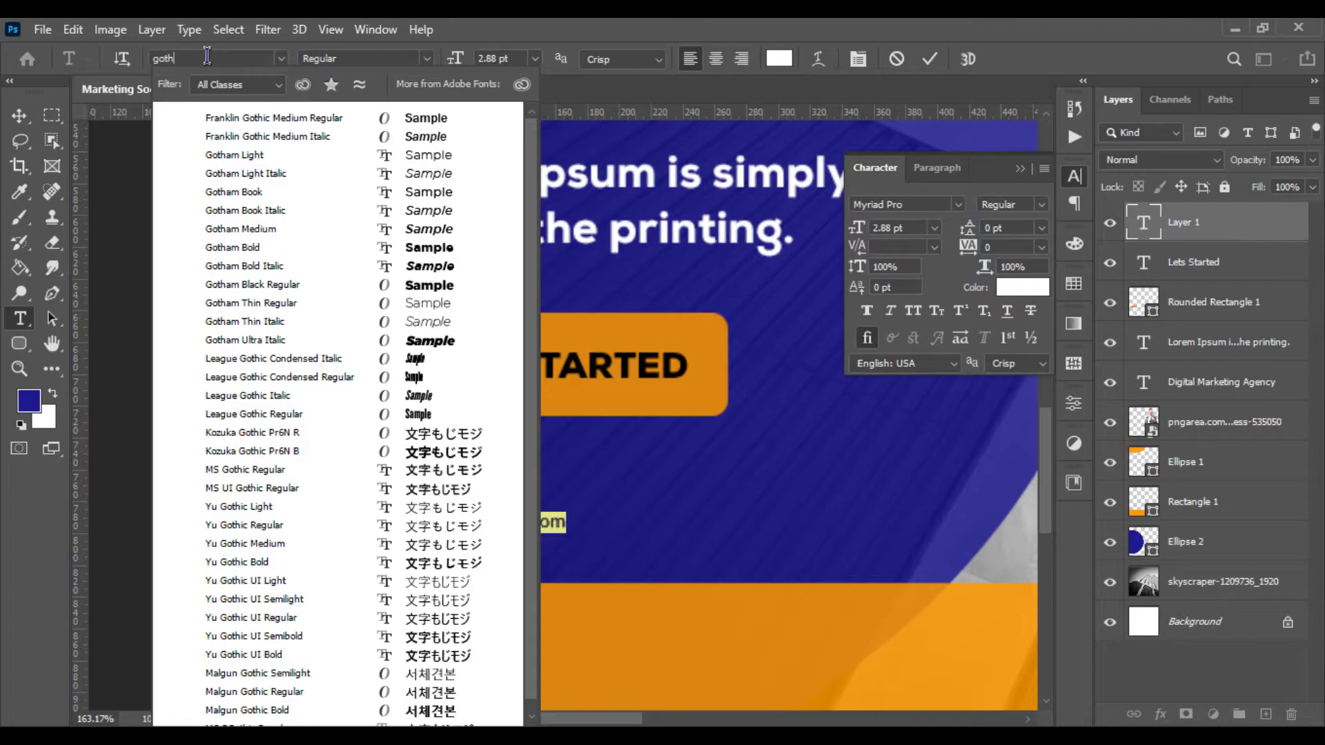
{"action": "key", "text": "Down"}
{"action": "key", "text": "Down"}
{"action": "key", "text": "Down"}
{"action": "key", "text": "Down"}
{"action": "key", "text": "Down"}
{"action": "key", "text": "Down"}
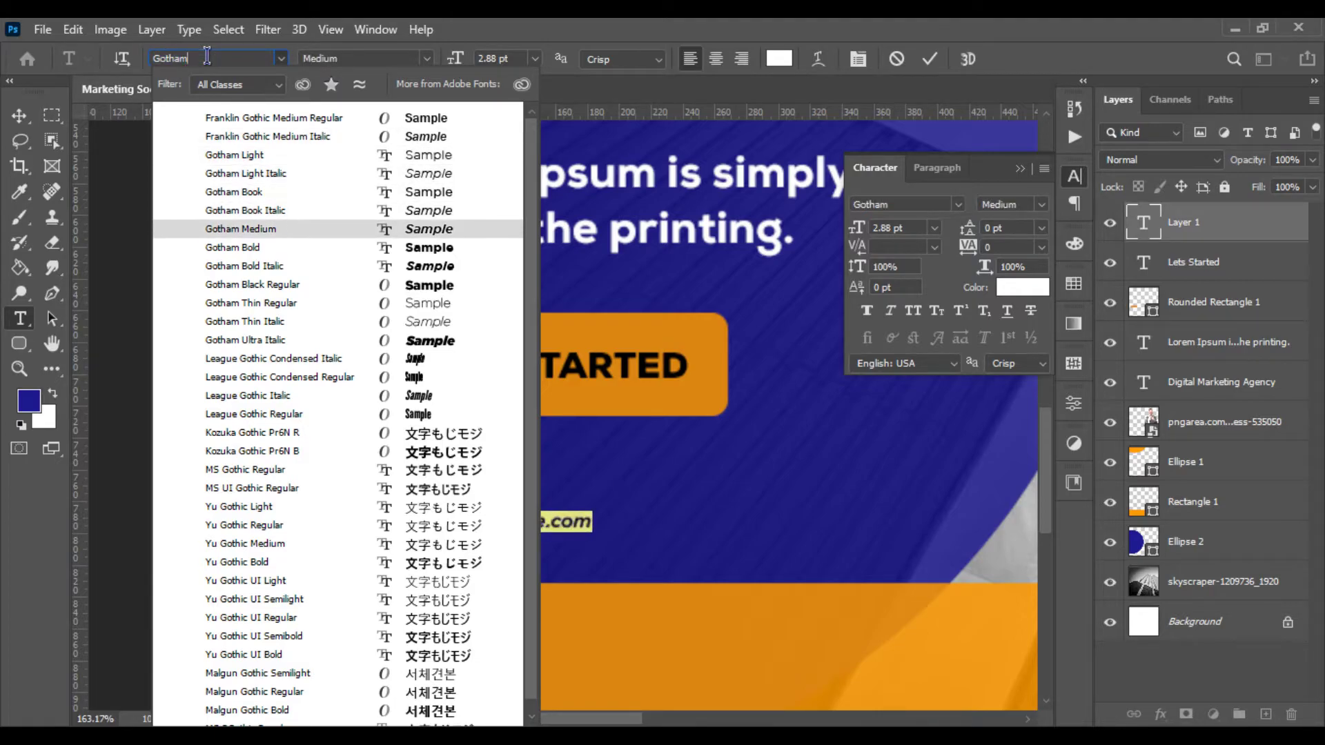
{"action": "key", "text": "Return"}
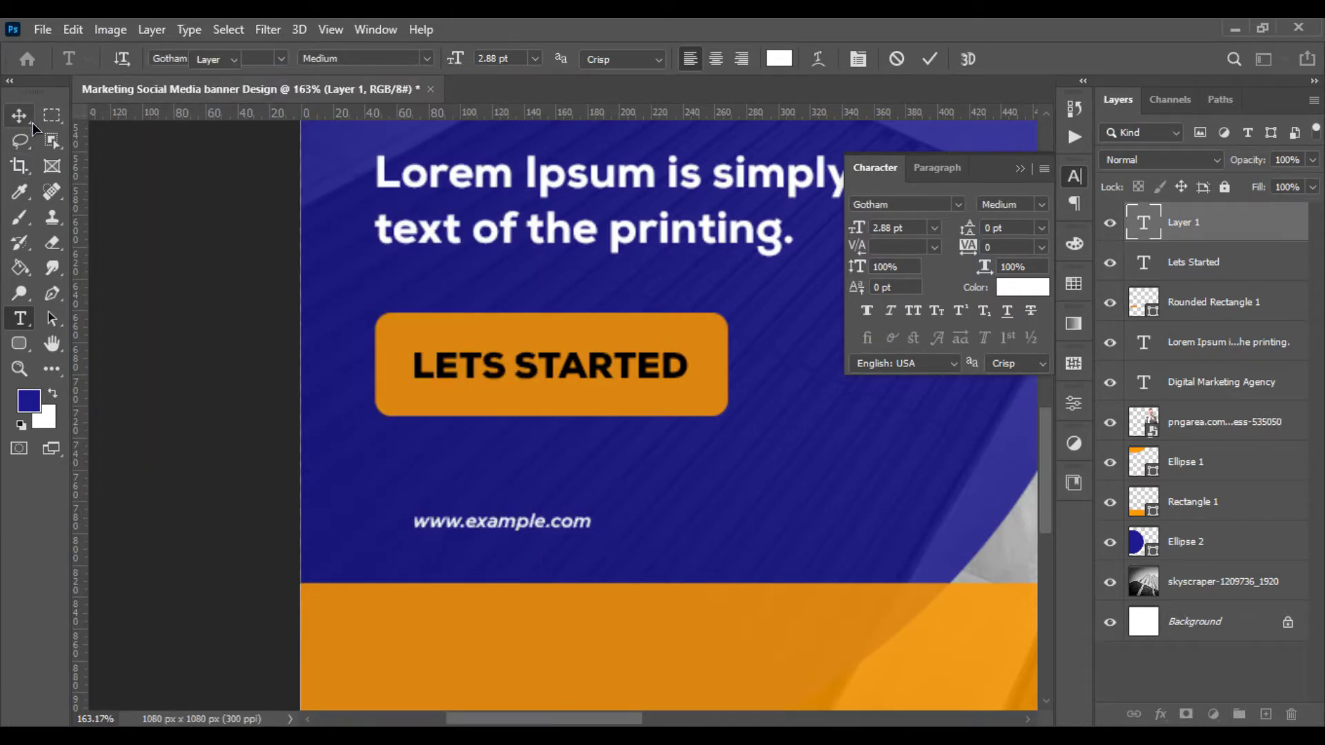
{"action": "left_click", "coordinate": [33, 124]}
{"action": "key", "text": "ctrl+t"}
{"action": "mouse_move", "coordinate": [489, 485]}
{"action": "left_mouse_down"}
{"action": "mouse_move", "coordinate": [624, 492]}
{"action": "mouse_move", "coordinate": [525, 492]}
{"action": "mouse_move", "coordinate": [517, 475]}
{"action": "left_mouse_up"}
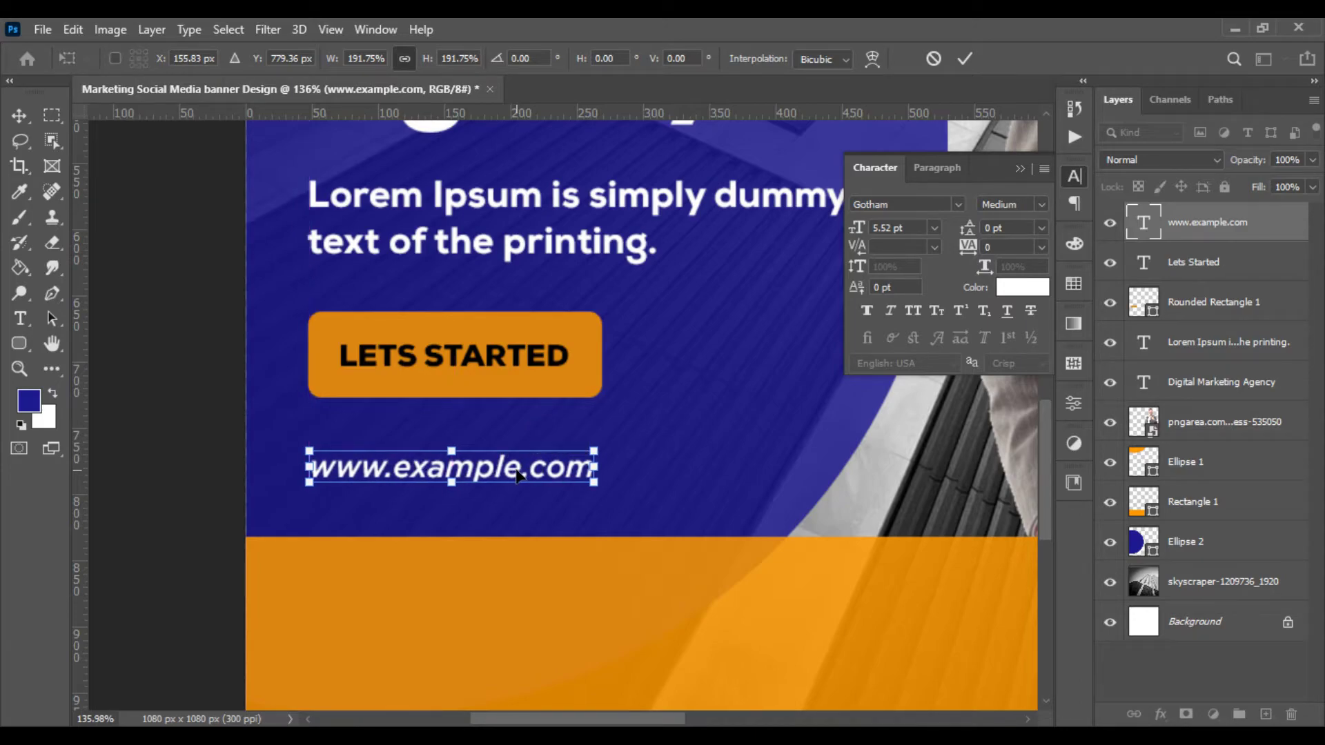
{"action": "key", "text": "Return"}
{"action": "scroll", "coordinate": [497, 472], "scroll_direction": "up", "scroll_amount": 1, "text": "alt"}
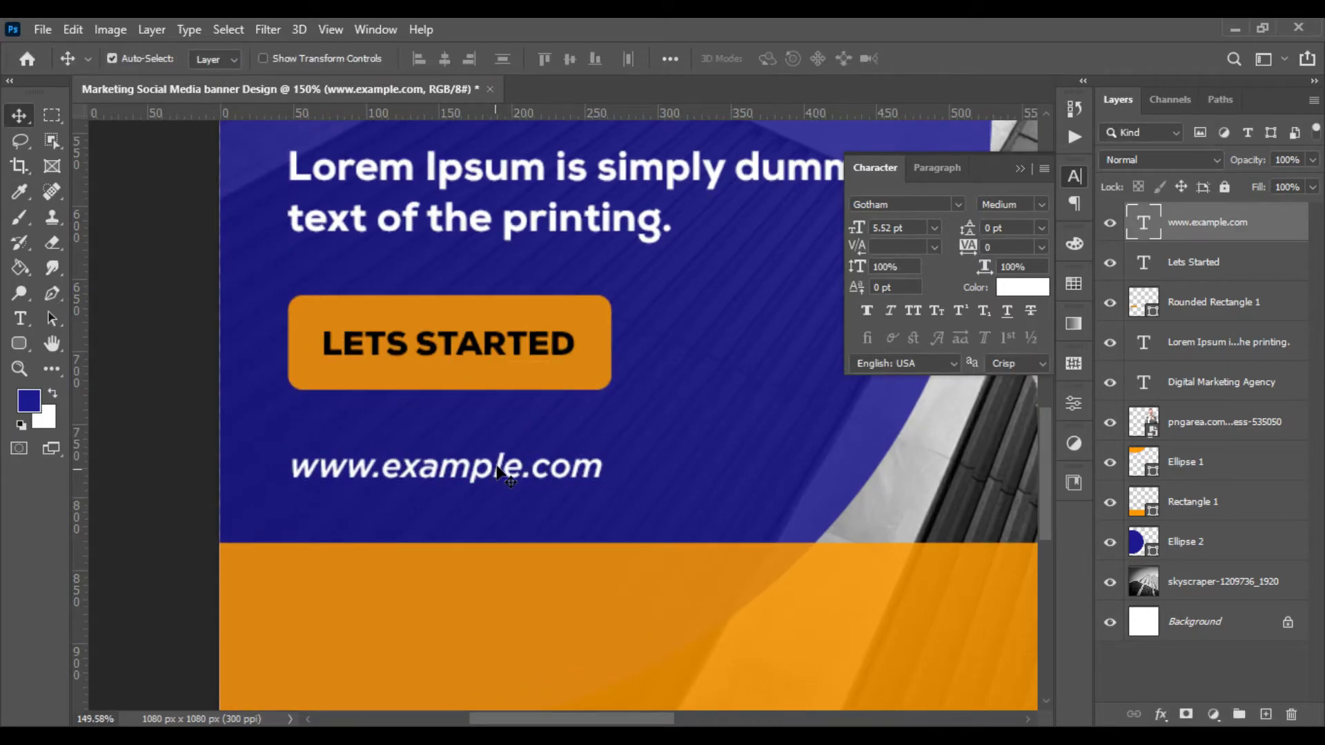
{"action": "scroll", "coordinate": [621, 535], "scroll_direction": "down", "scroll_amount": 10, "text": "alt"}
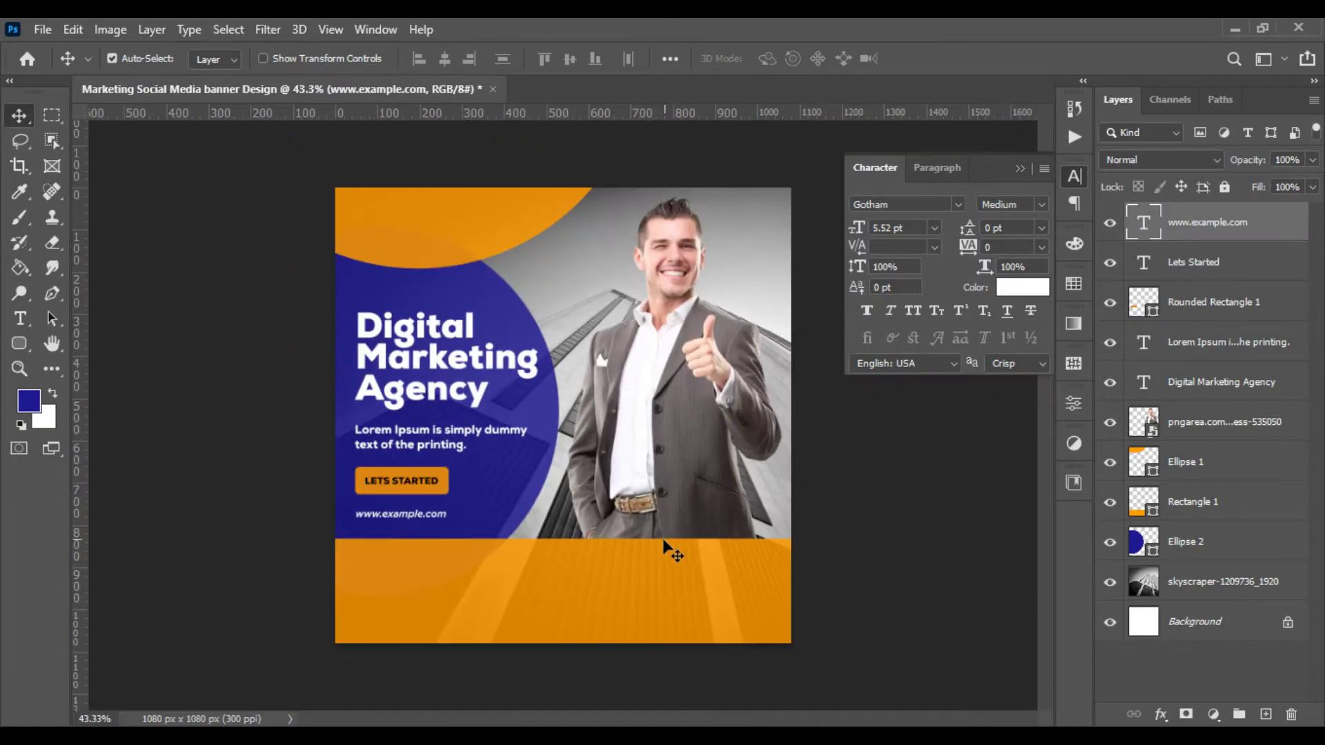
{"action": "scroll", "coordinate": [663, 546], "scroll_direction": "up", "scroll_amount": 2}
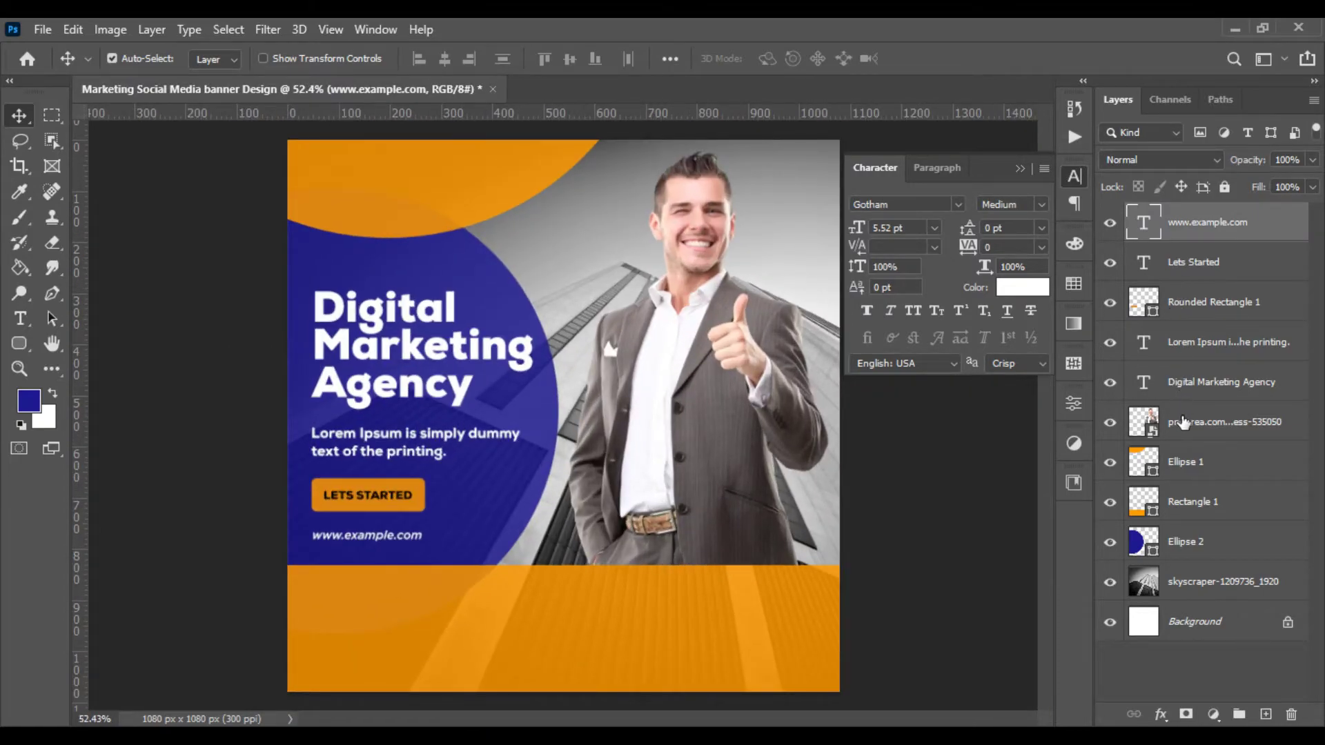
Group the Lets Started text and Rounded Rectangle 1 into a group named Lets Started
{"action": "left_click", "coordinate": [1194, 385], "text": "shift"}
{"action": "left_click", "coordinate": [419, 58]}
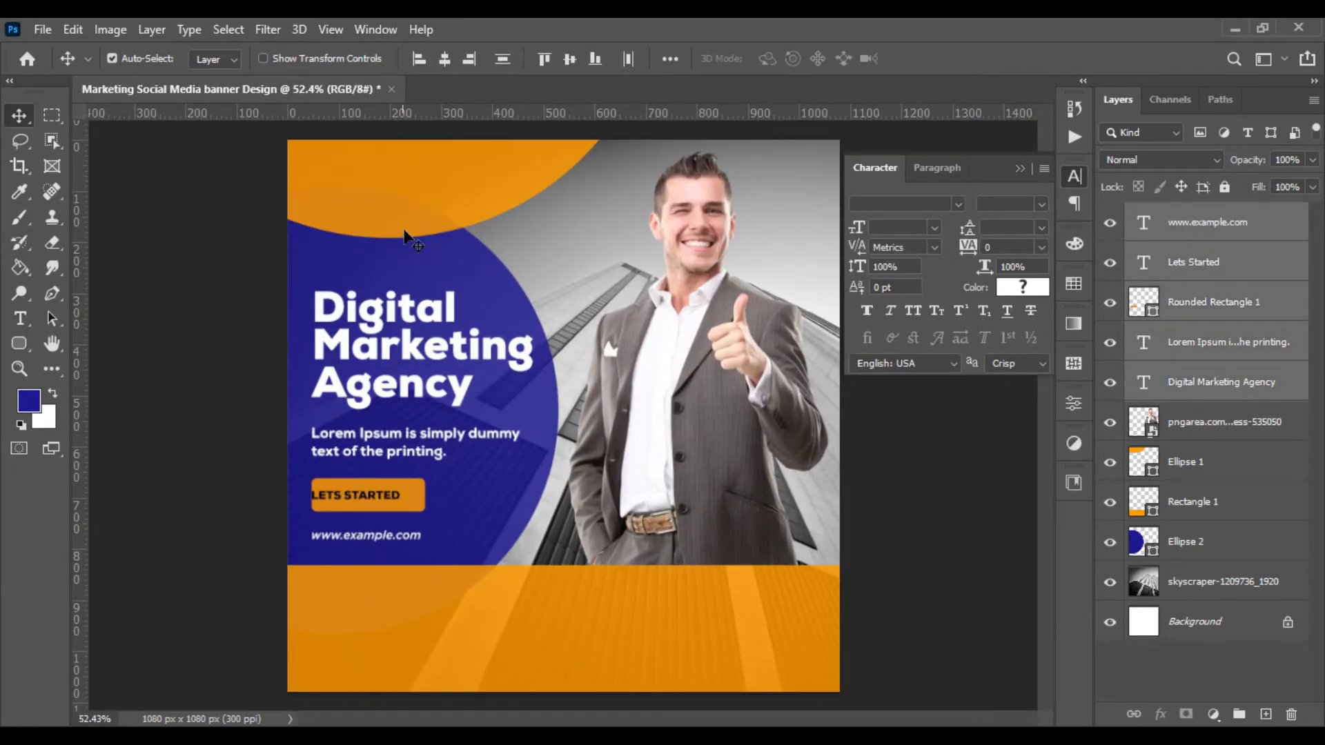
{"action": "key", "text": "ctrl+z"}
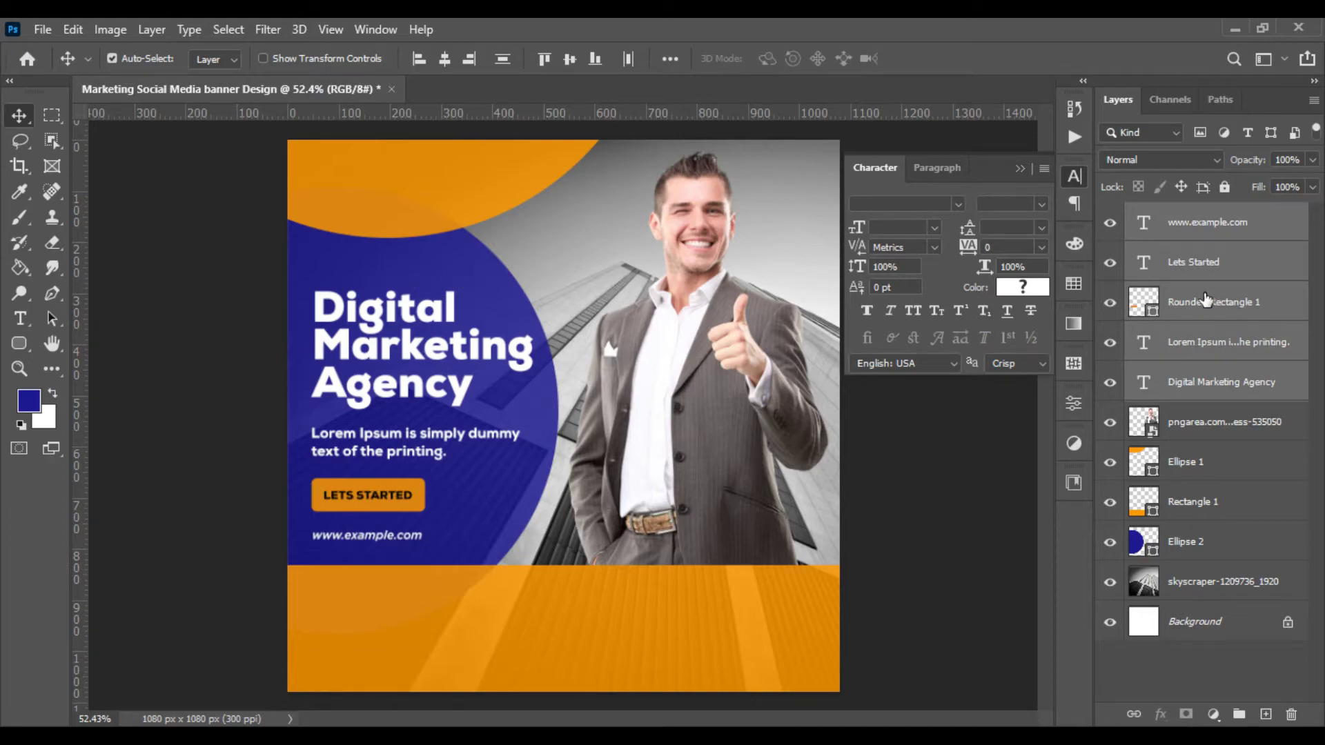
{"action": "left_click", "coordinate": [1201, 312]}
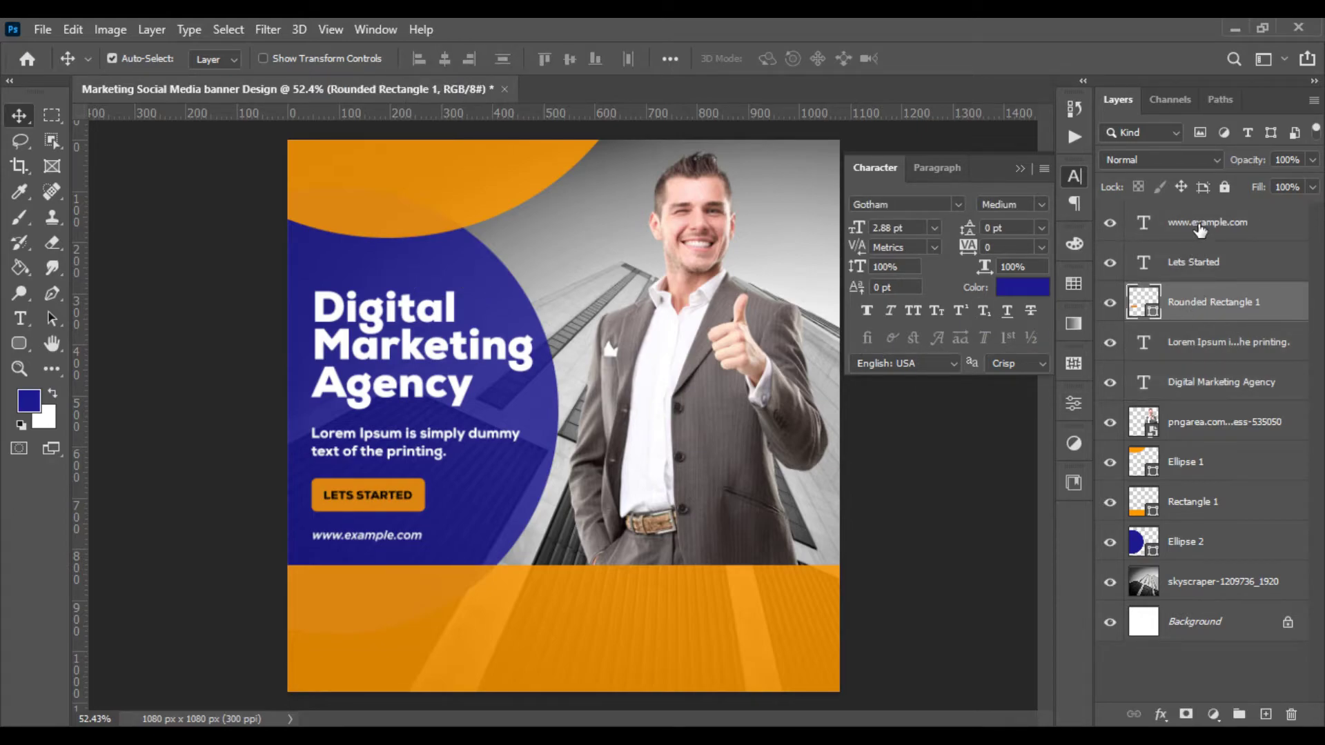
{"action": "left_click", "coordinate": [1201, 231]}
{"action": "left_click", "coordinate": [1201, 261]}
{"action": "left_click", "coordinate": [1206, 303], "text": "shift"}
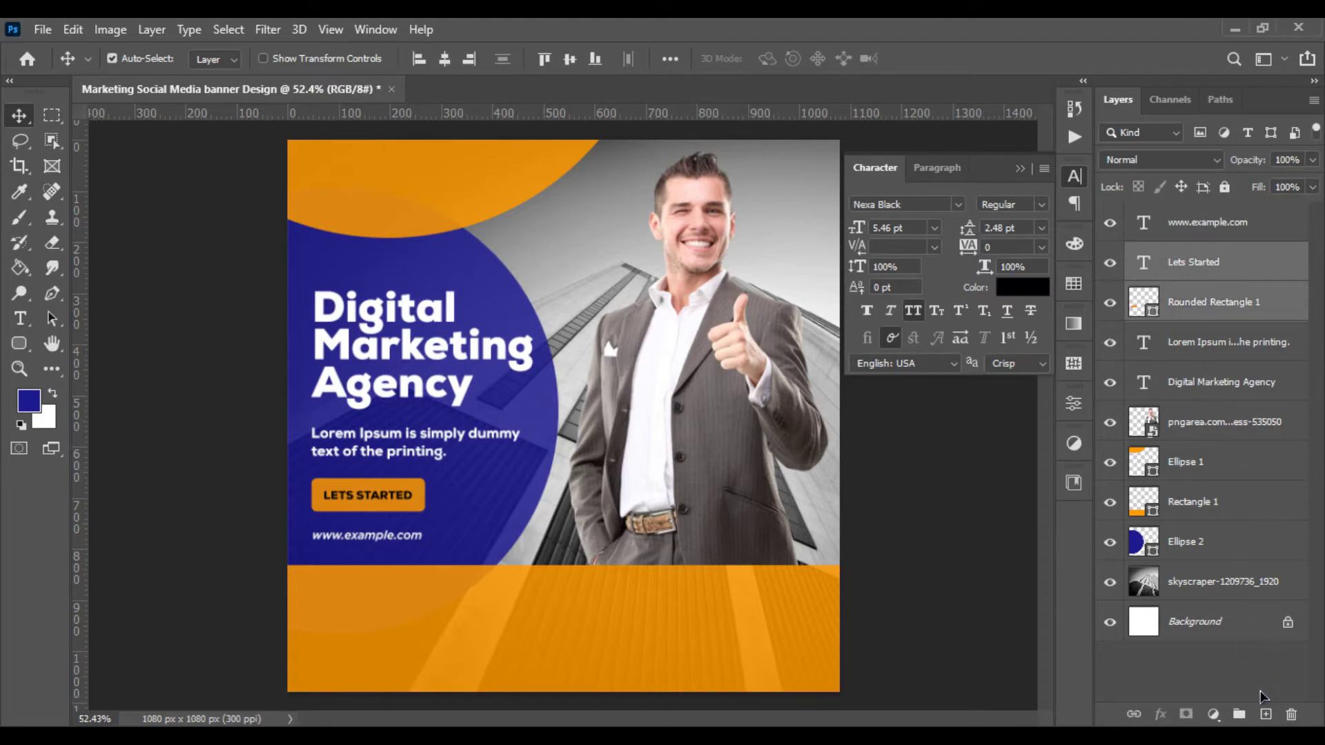
{"action": "left_click", "coordinate": [1239, 714]}
{"action": "double_click", "coordinate": [1188, 256]}
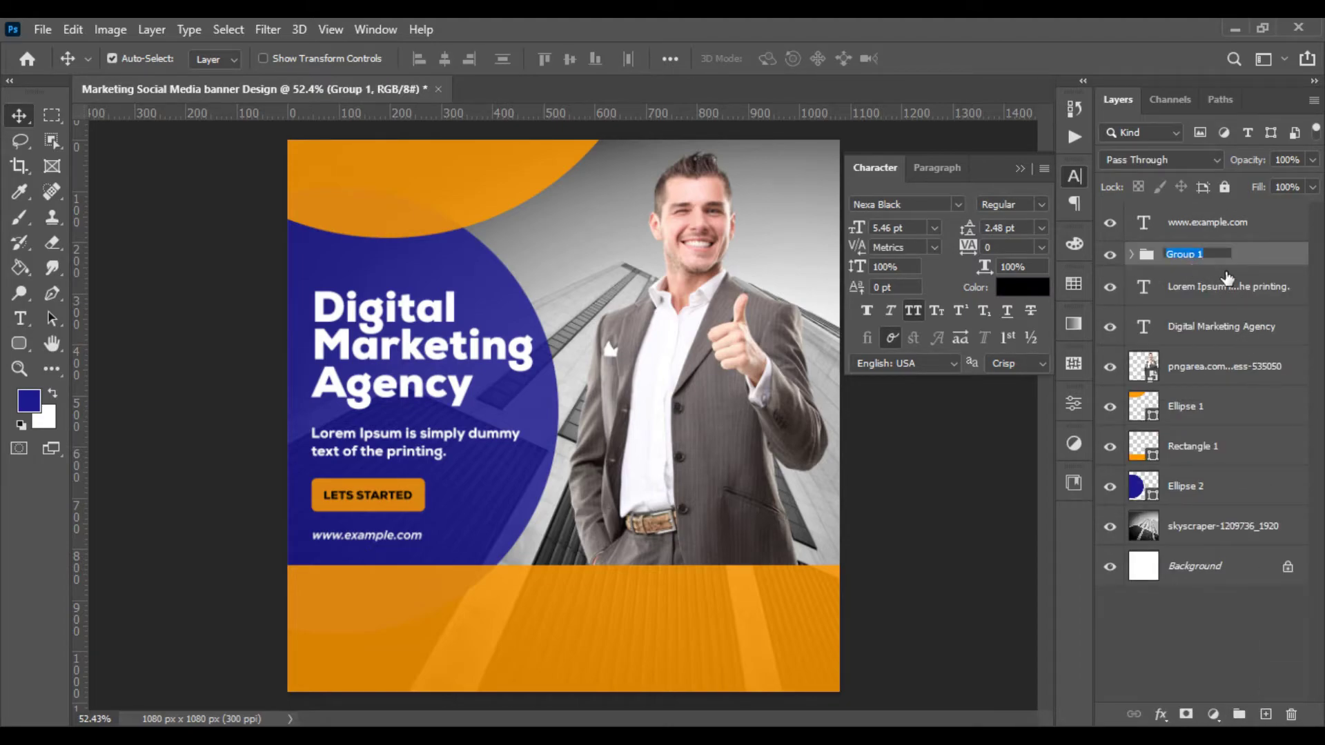
{"action": "type", "text": "Lets Started"}
{"action": "key", "text": "Return"}
Nudge the four top text layers slightly upward together
{"action": "left_click", "coordinate": [1208, 223], "text": "ctrl"}
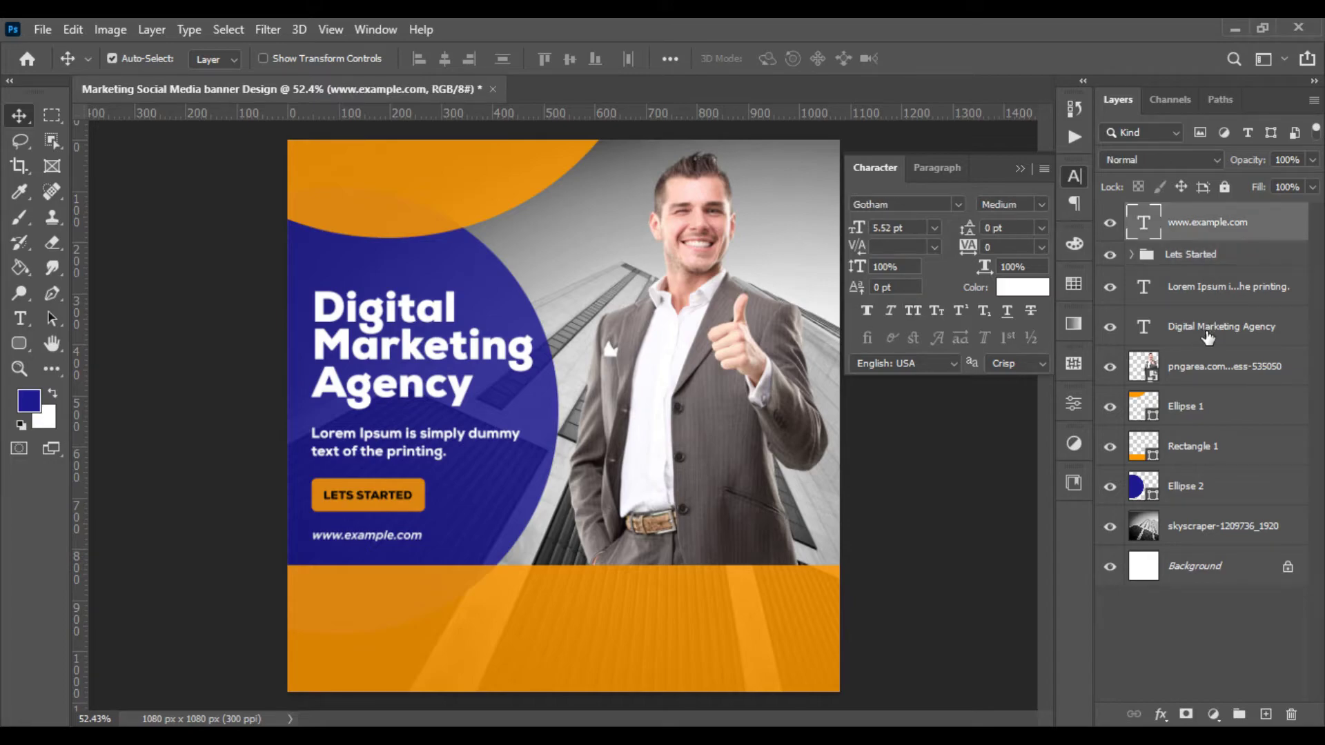
{"action": "left_click", "coordinate": [1208, 327], "text": "shift"}
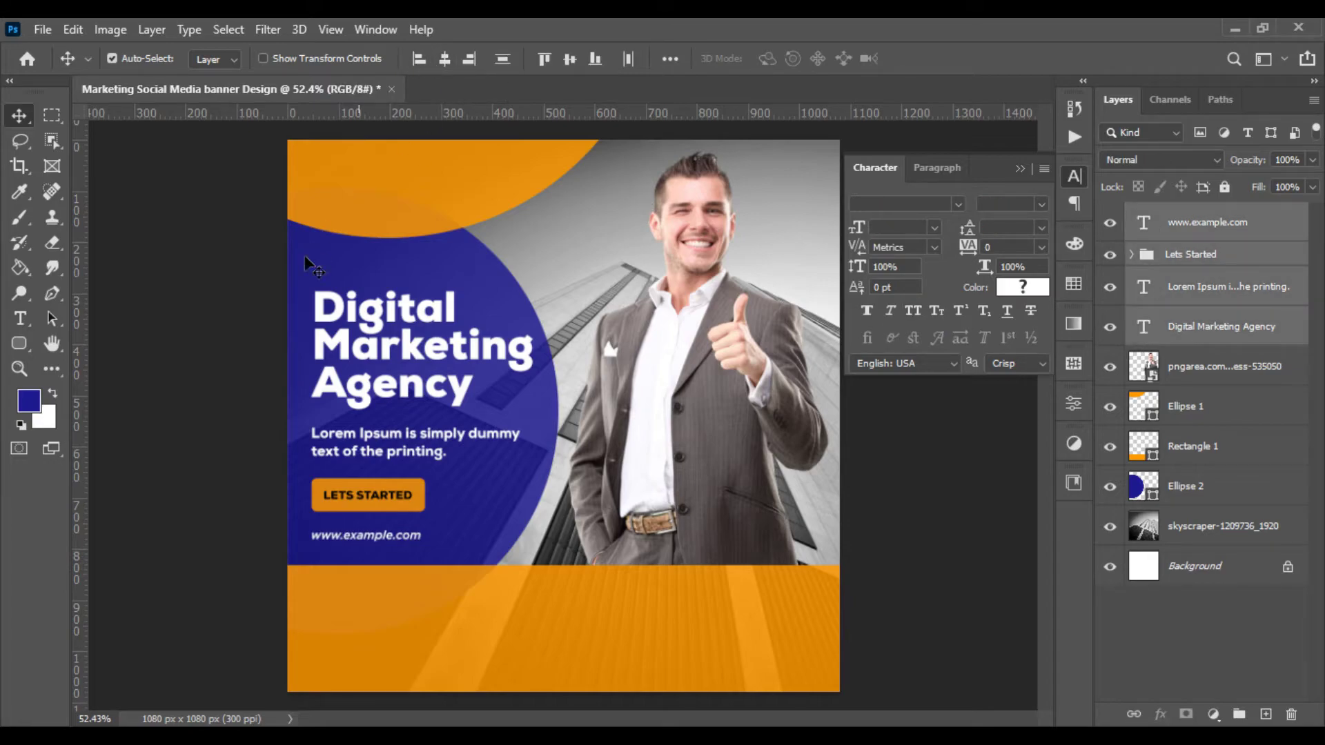
{"action": "key", "text": "ctrl+t"}
{"action": "scroll", "coordinate": [414, 373], "scroll_direction": "up", "scroll_amount": 2}
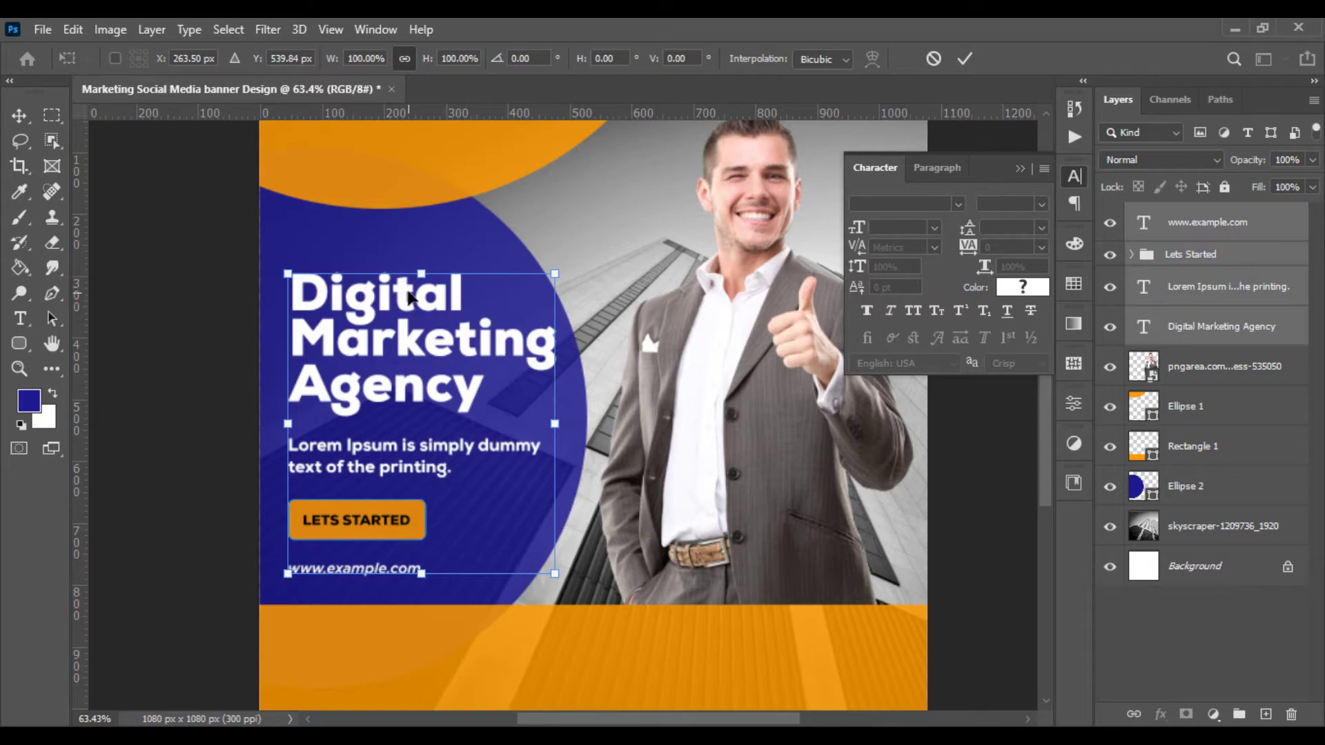
{"action": "key", "text": "shift+Up"}
{"action": "key", "text": "Return"}
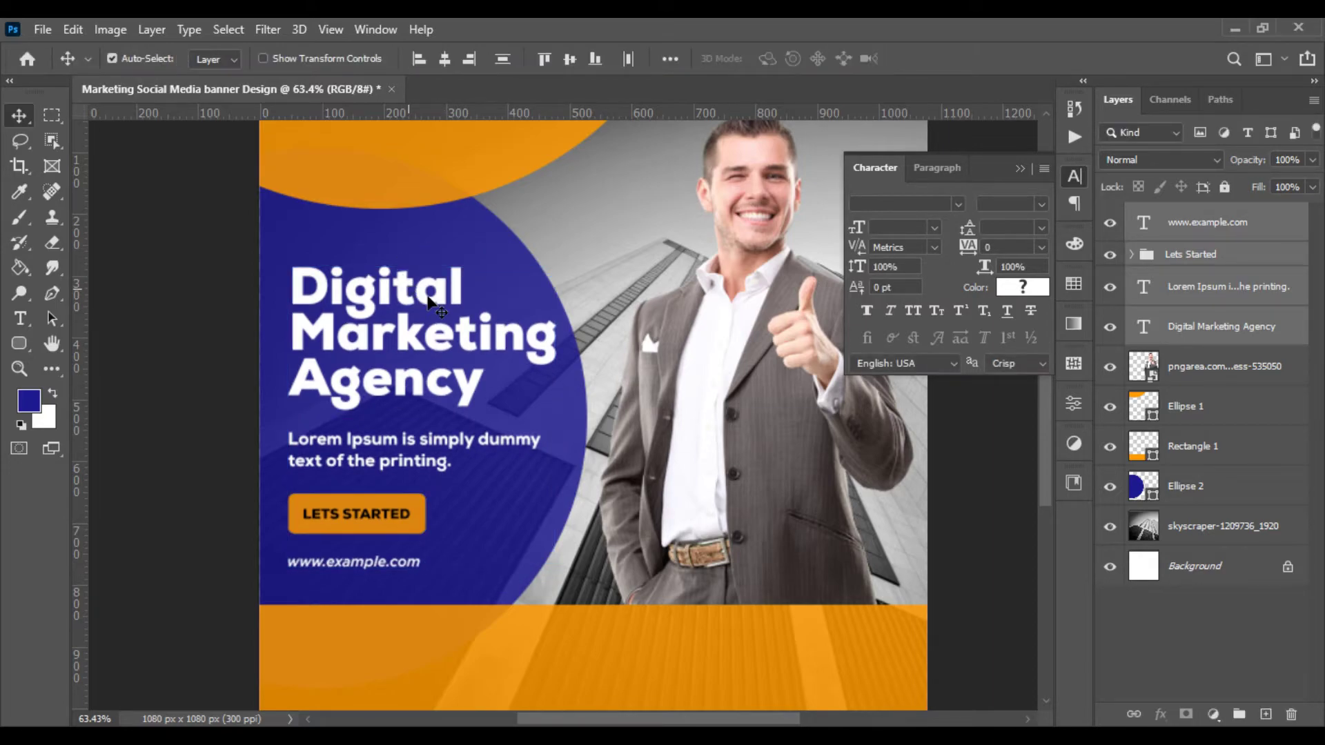
{"action": "scroll", "coordinate": [424, 304], "scroll_direction": "down", "scroll_amount": 2}
{"action": "scroll", "coordinate": [429, 306], "scroll_direction": "down", "scroll_amount": 1}
{"action": "scroll", "coordinate": [428, 304], "scroll_direction": "up", "scroll_amount": 2}
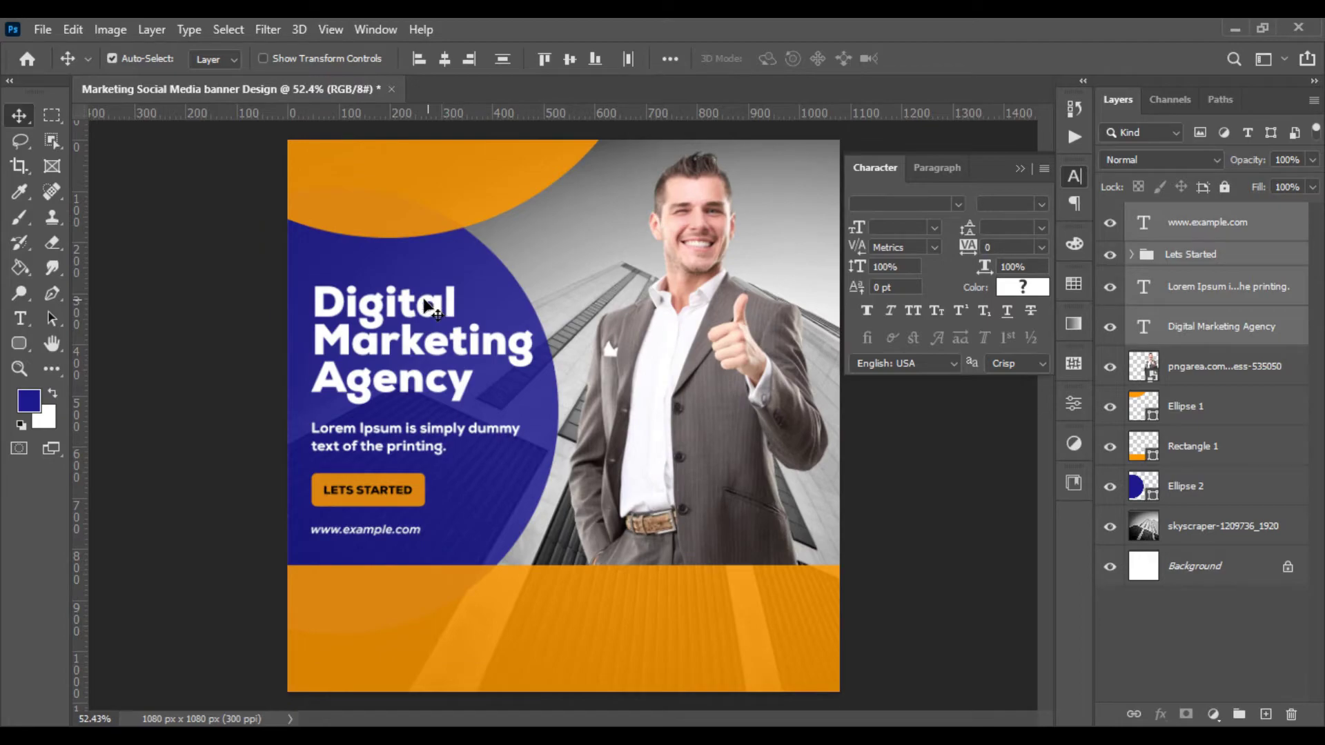
Bring the paper-plane icon into the banner, shrink it to about 31%, and place it top-left
{"action": "left_click", "coordinate": [425, 304]}
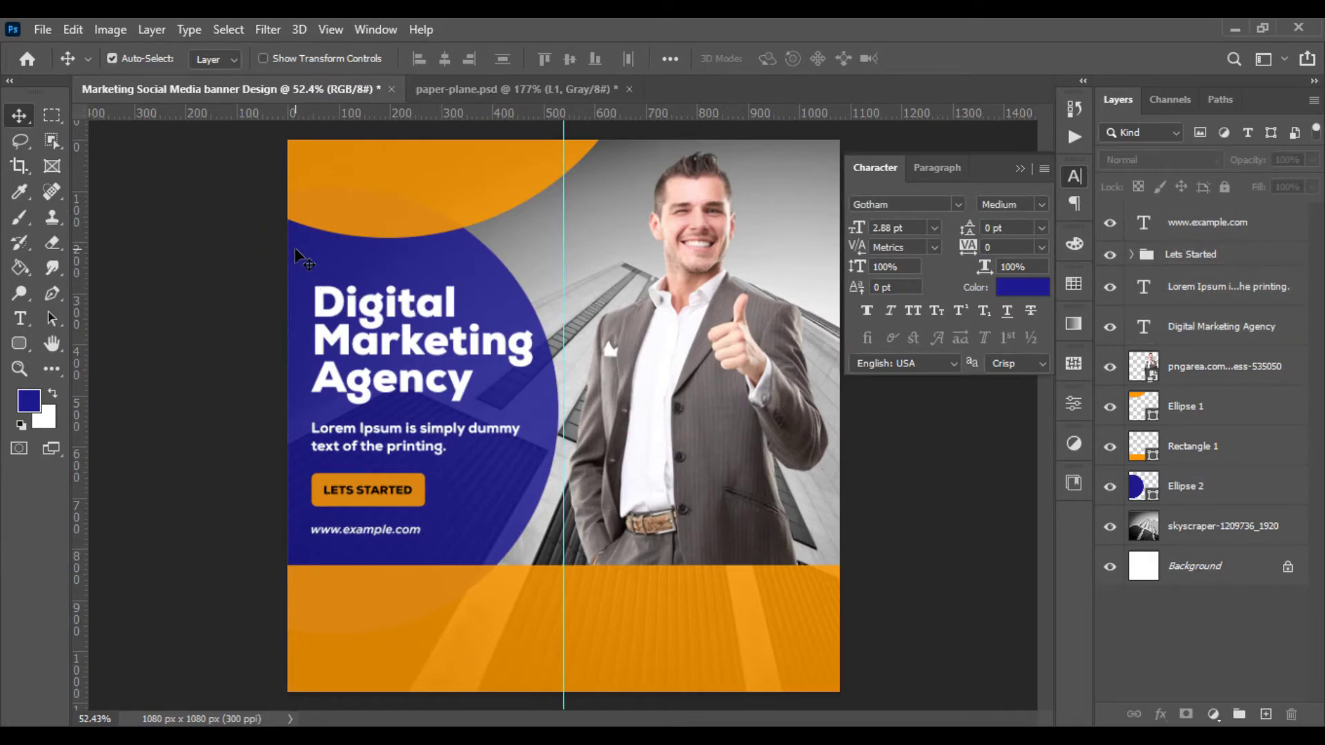
{"action": "scroll", "coordinate": [419, 325], "scroll_direction": "up", "scroll_amount": 3}
{"action": "scroll", "coordinate": [359, 345], "scroll_direction": "up", "scroll_amount": 2}
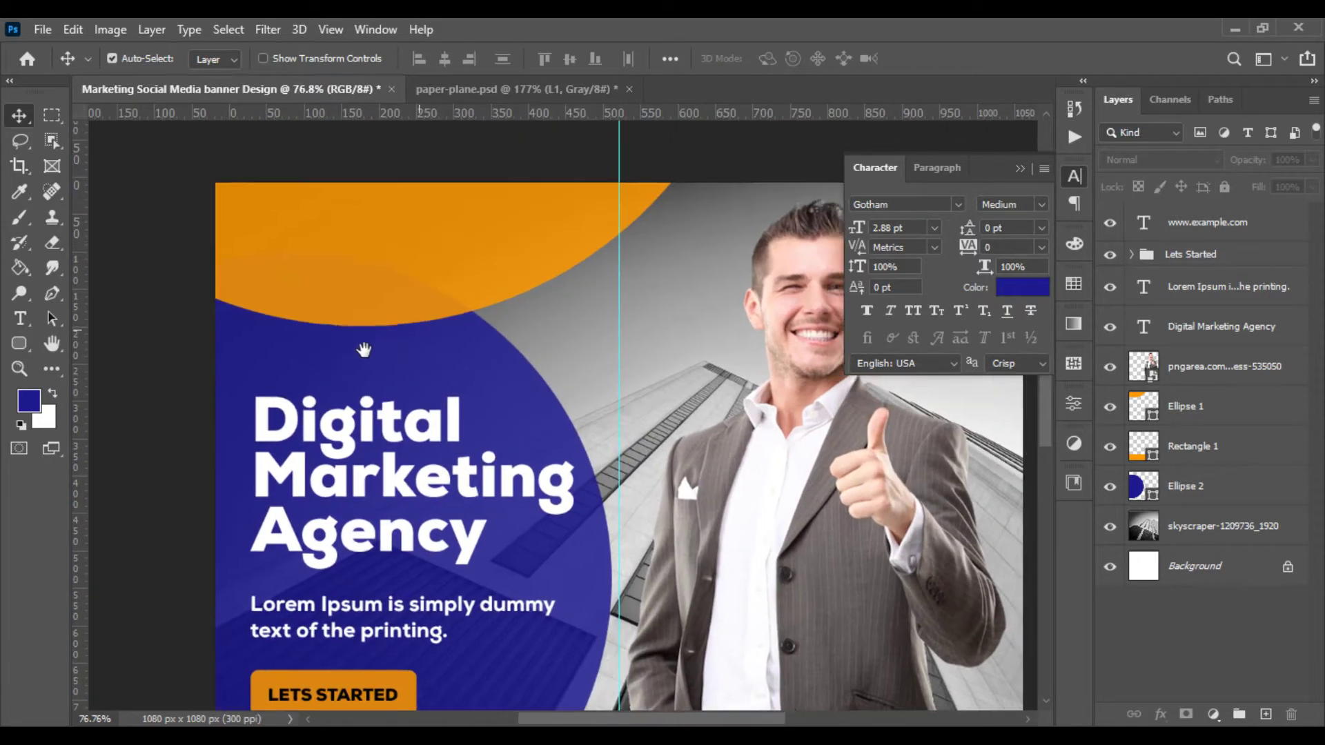
{"action": "left_click", "coordinate": [421, 88]}
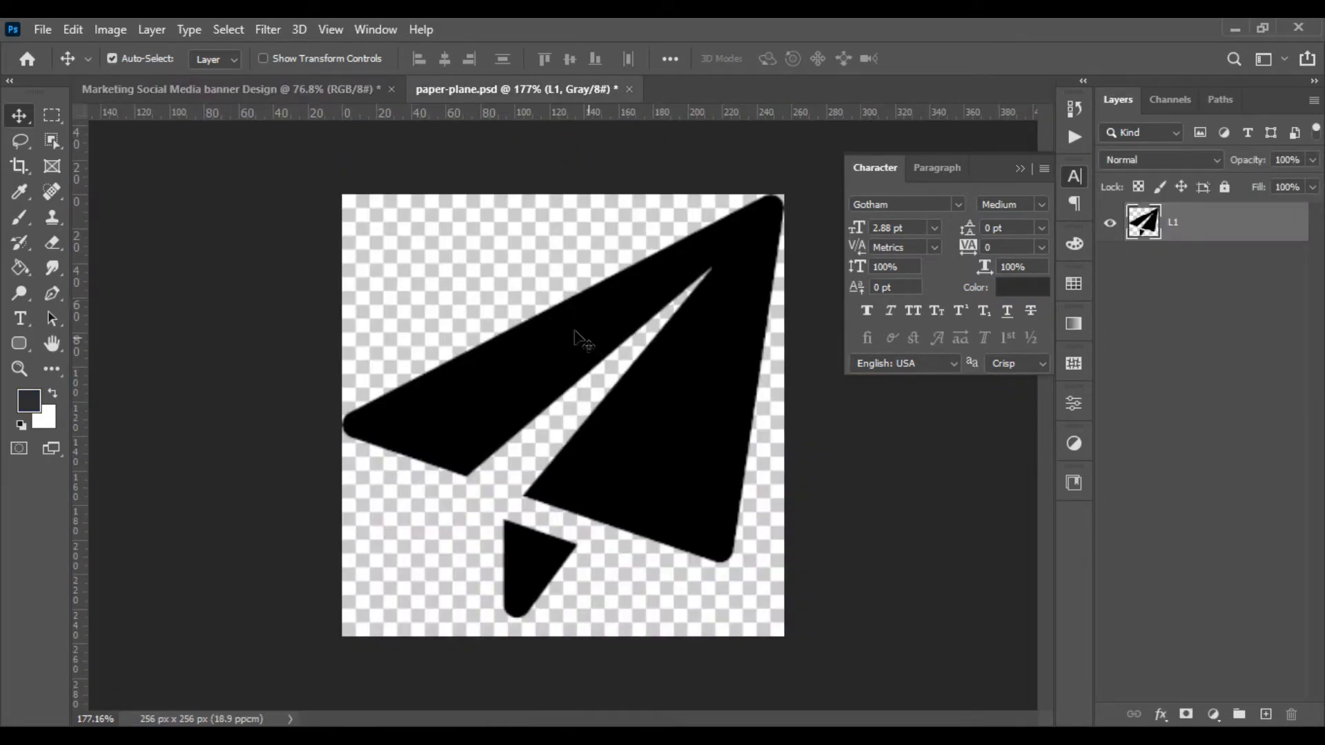
{"action": "mouse_move", "coordinate": [577, 334]}
{"action": "left_mouse_down"}
{"action": "mouse_move", "coordinate": [266, 97]}
{"action": "mouse_move", "coordinate": [404, 287]}
{"action": "left_mouse_up"}
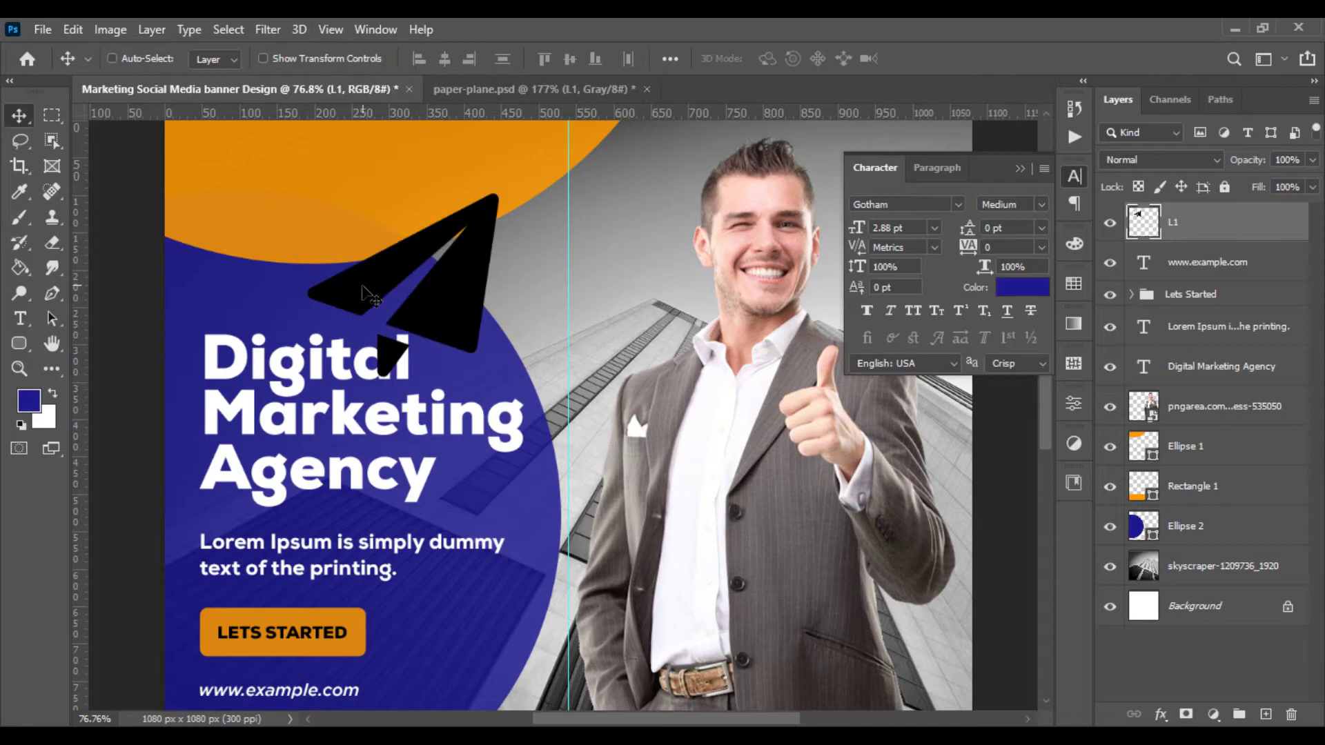
{"action": "key", "text": "ctrl+t"}
{"action": "left_click_drag", "start_coordinate": [495, 378], "coordinate": [432, 314]}
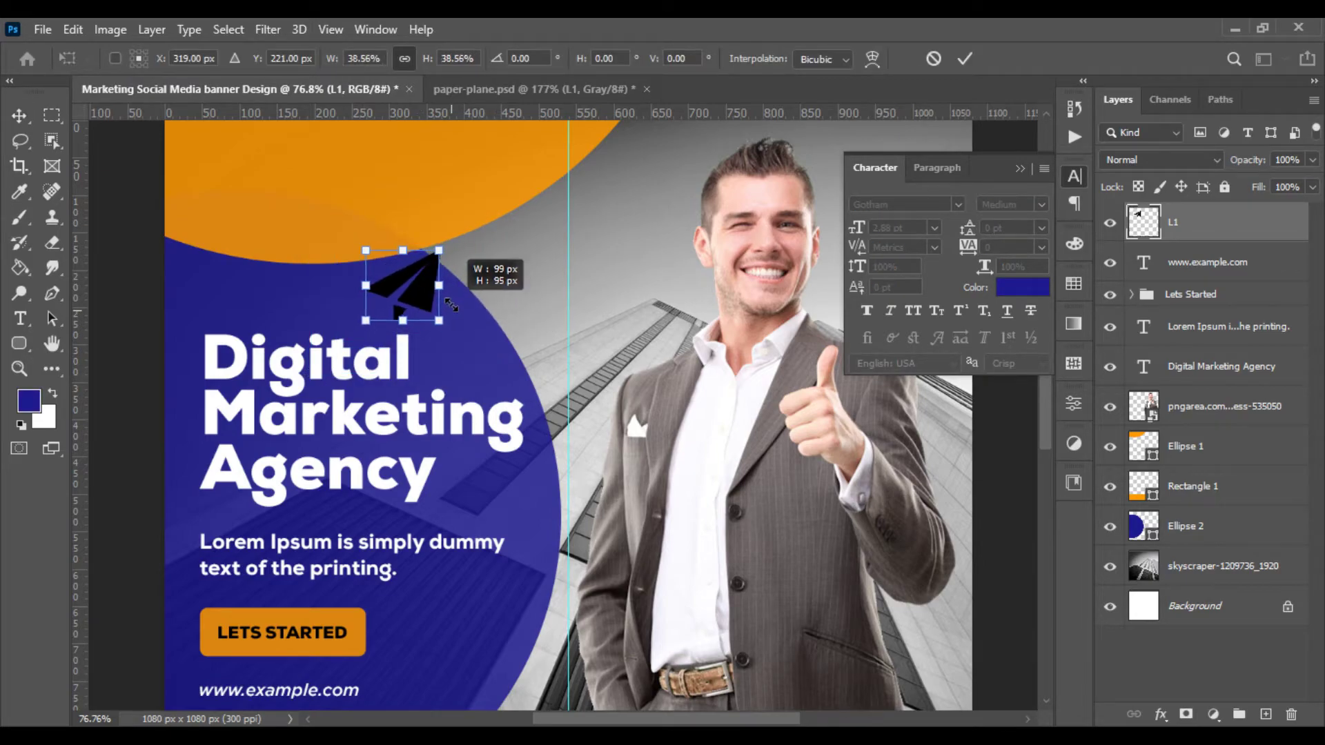
{"action": "left_click_drag", "start_coordinate": [378, 238], "coordinate": [490, 390]}
{"action": "scroll", "coordinate": [490, 390], "scroll_direction": "up", "scroll_amount": 3}
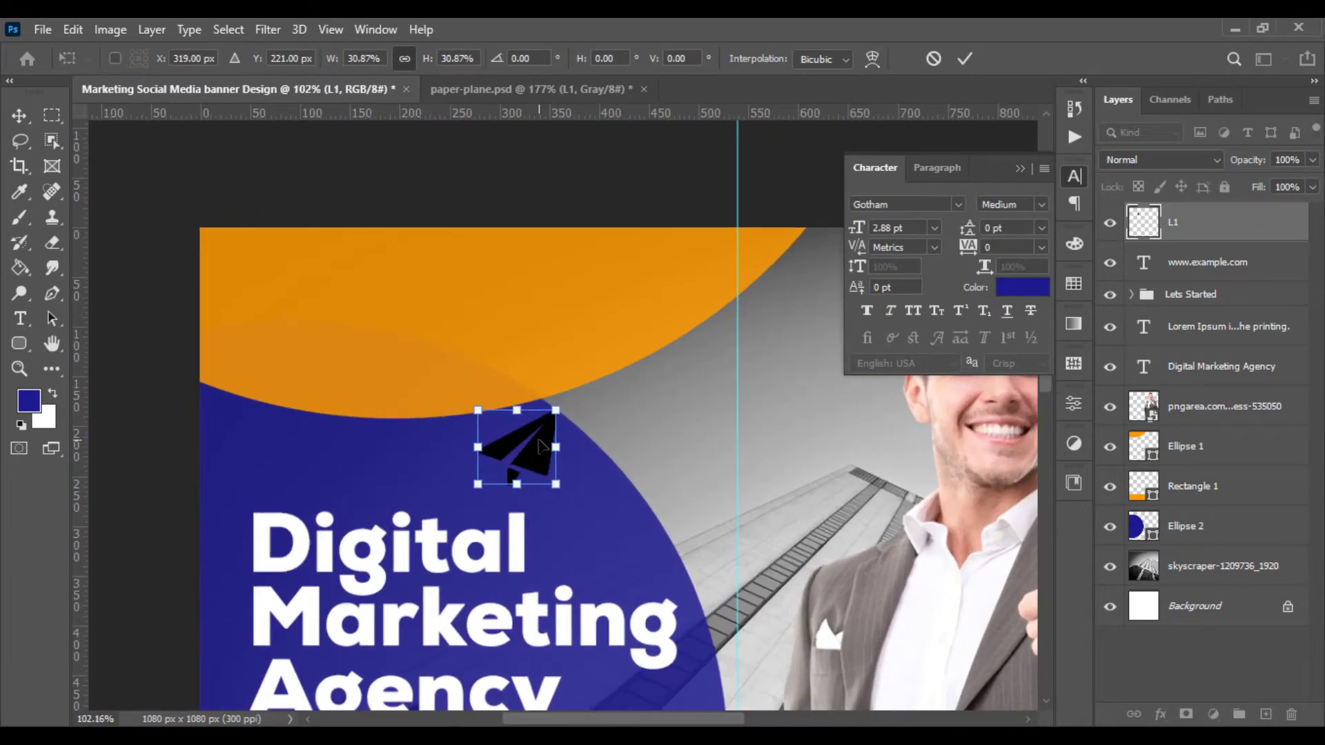
{"action": "mouse_move", "coordinate": [515, 442]}
{"action": "left_mouse_down"}
{"action": "mouse_move", "coordinate": [328, 306]}
{"action": "mouse_move", "coordinate": [345, 303]}
{"action": "left_mouse_up"}
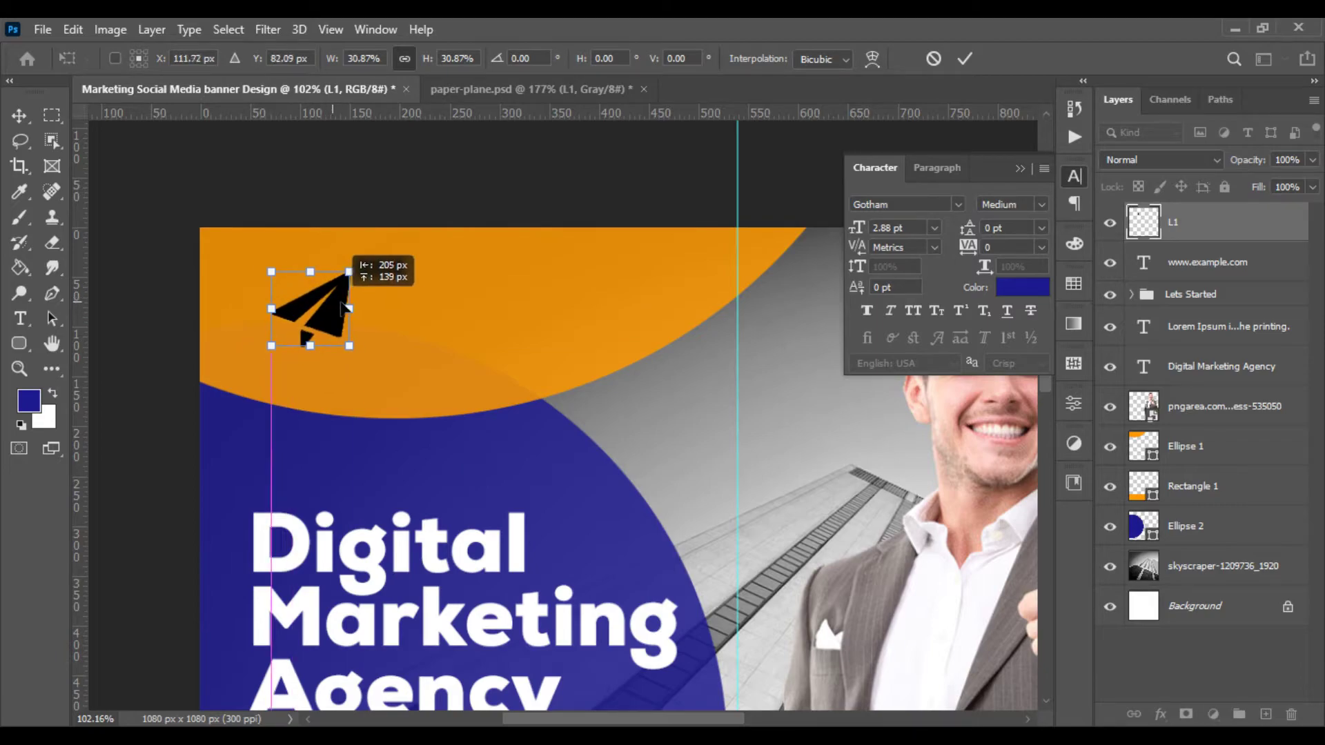
{"action": "key", "text": "Return"}
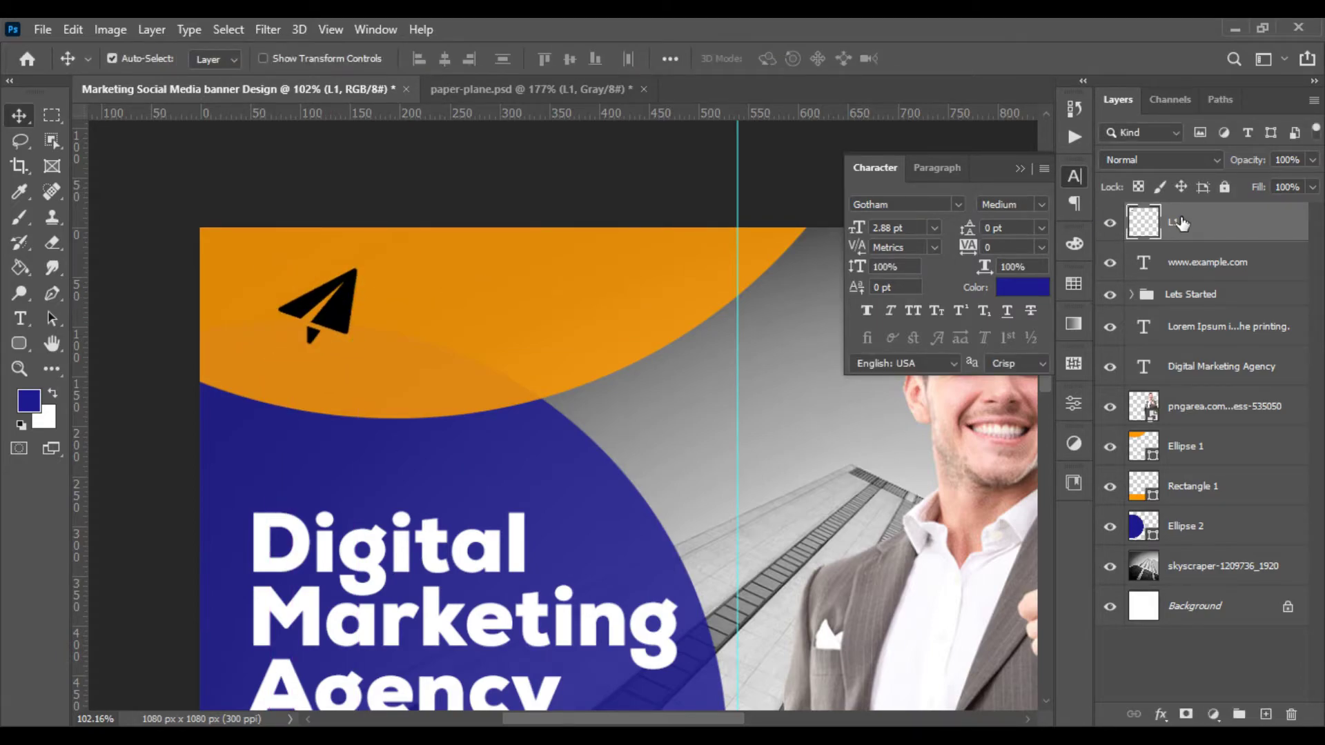
Give the L1 plane layer a white (ffffff) Color Overlay
{"action": "right_click", "coordinate": [1199, 224]}
{"action": "left_click", "coordinate": [1009, 47]}
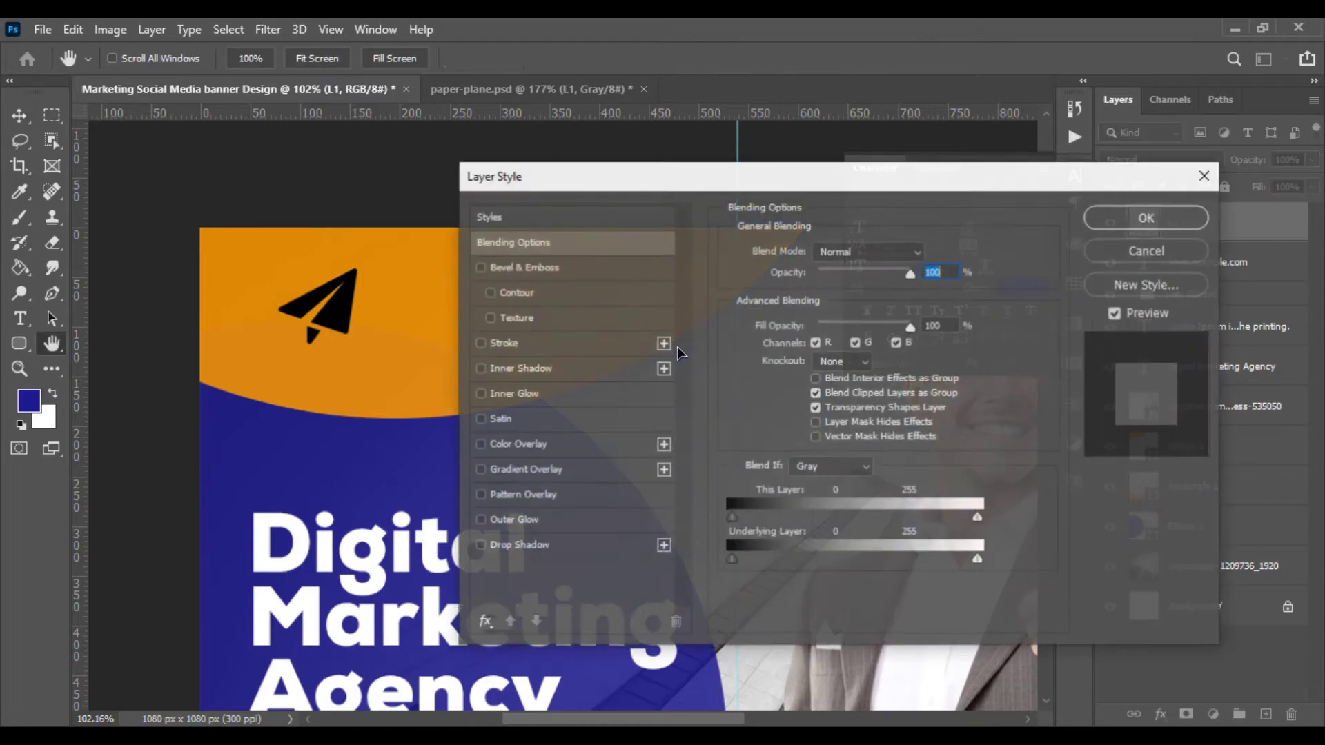
{"action": "left_click", "coordinate": [524, 444]}
{"action": "left_click", "coordinate": [929, 252]}
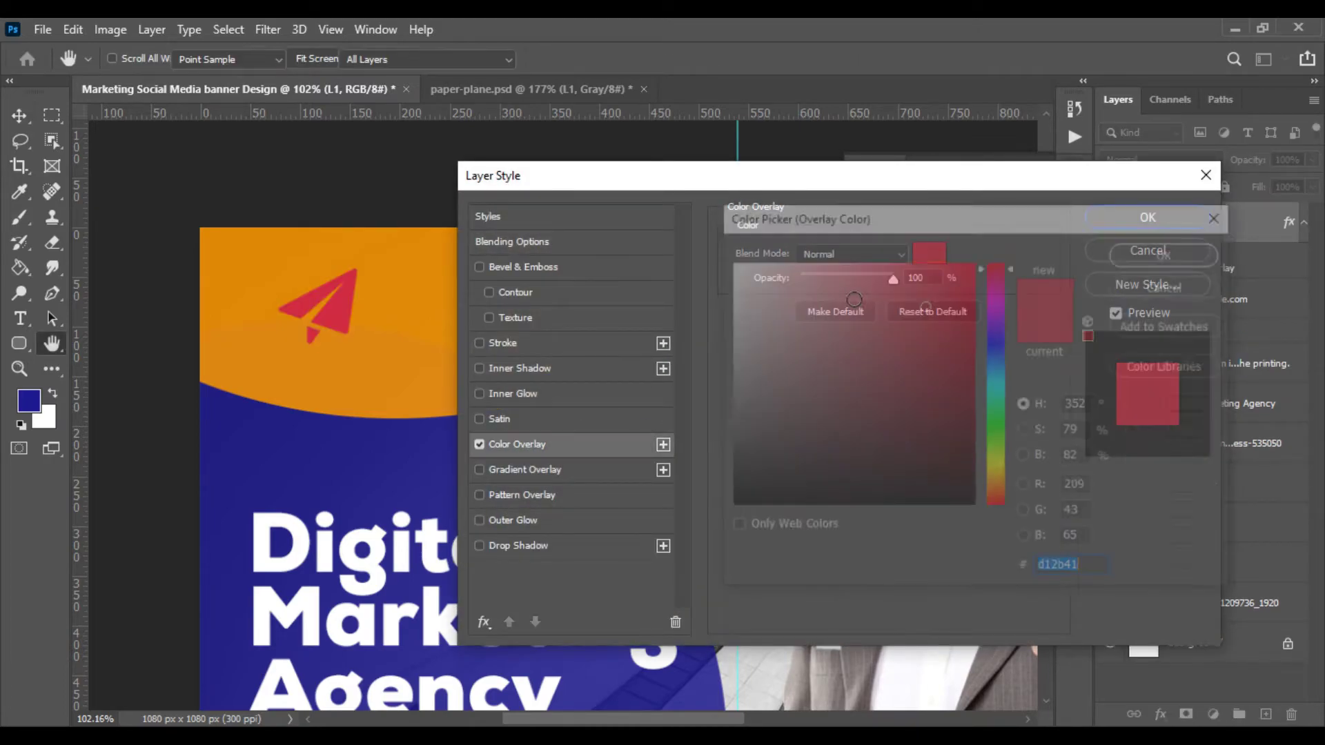
{"action": "type", "text": "ffffff"}
{"action": "left_click", "coordinate": [1132, 250]}
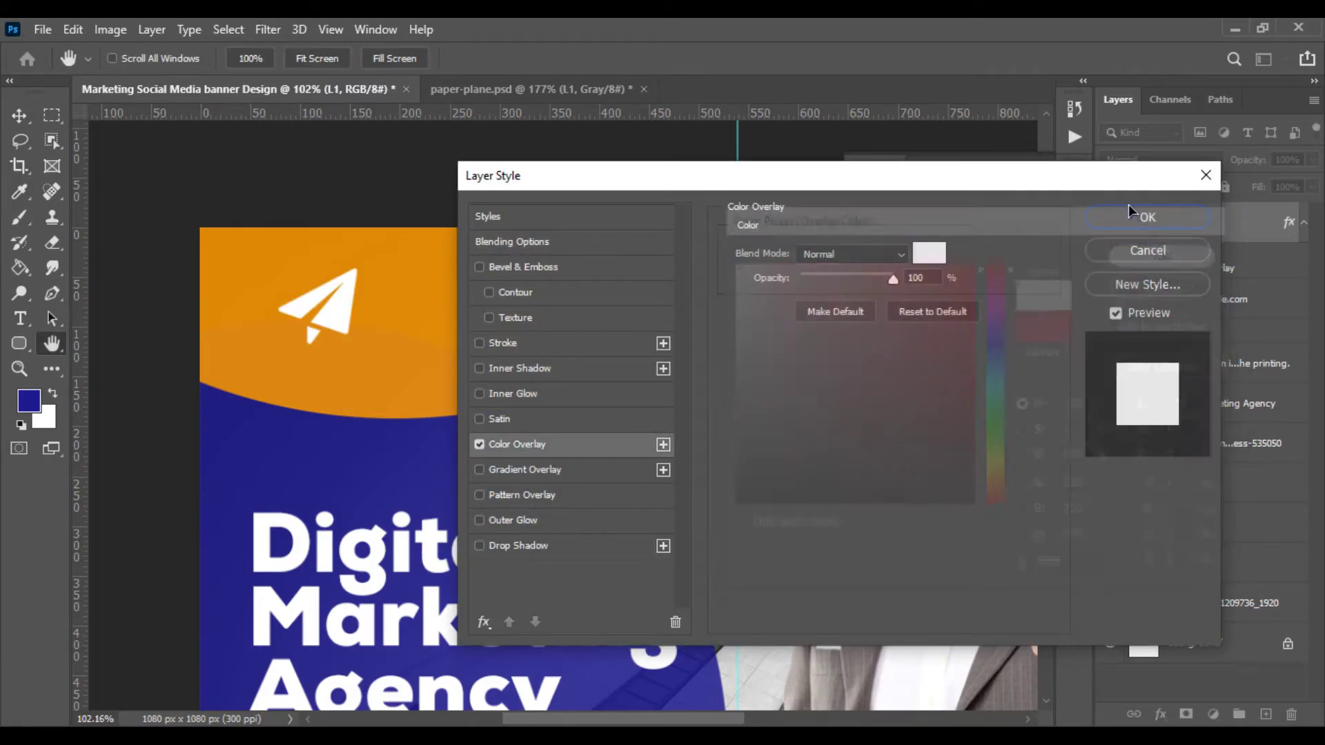
{"action": "left_click", "coordinate": [1123, 209]}
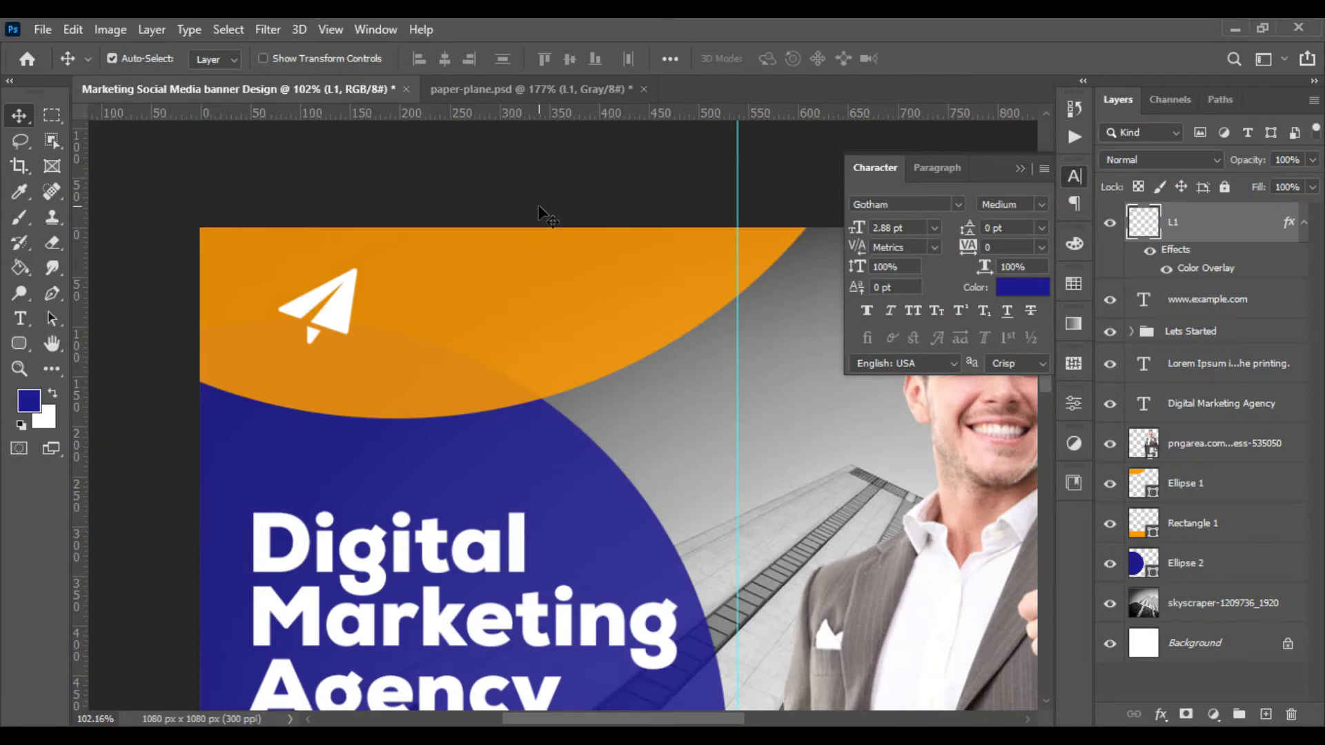
Type Marketing beside the plane icon and set it in Nexa Black
{"action": "left_click", "coordinate": [20, 318]}
{"action": "scroll", "coordinate": [315, 272], "scroll_direction": "up", "scroll_amount": 2}
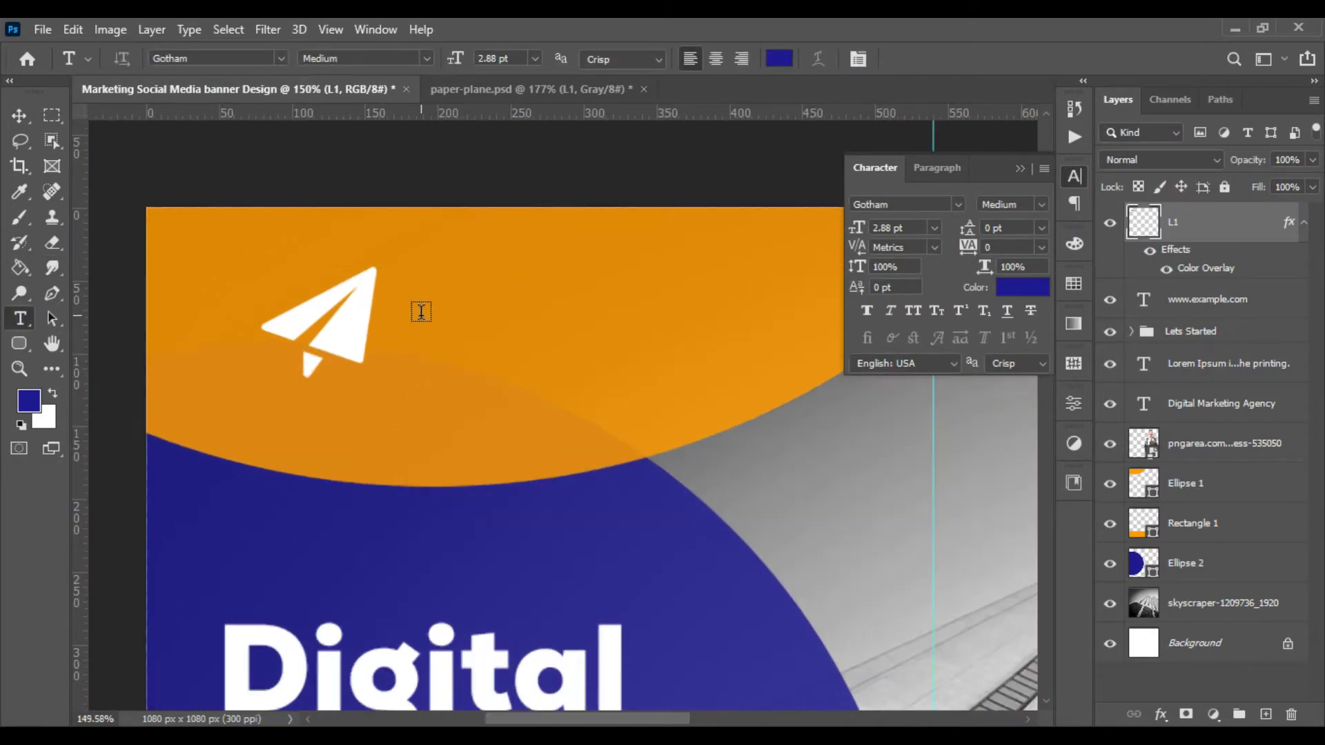
{"action": "left_click", "coordinate": [421, 311]}
{"action": "type", "text": "Marketing"}
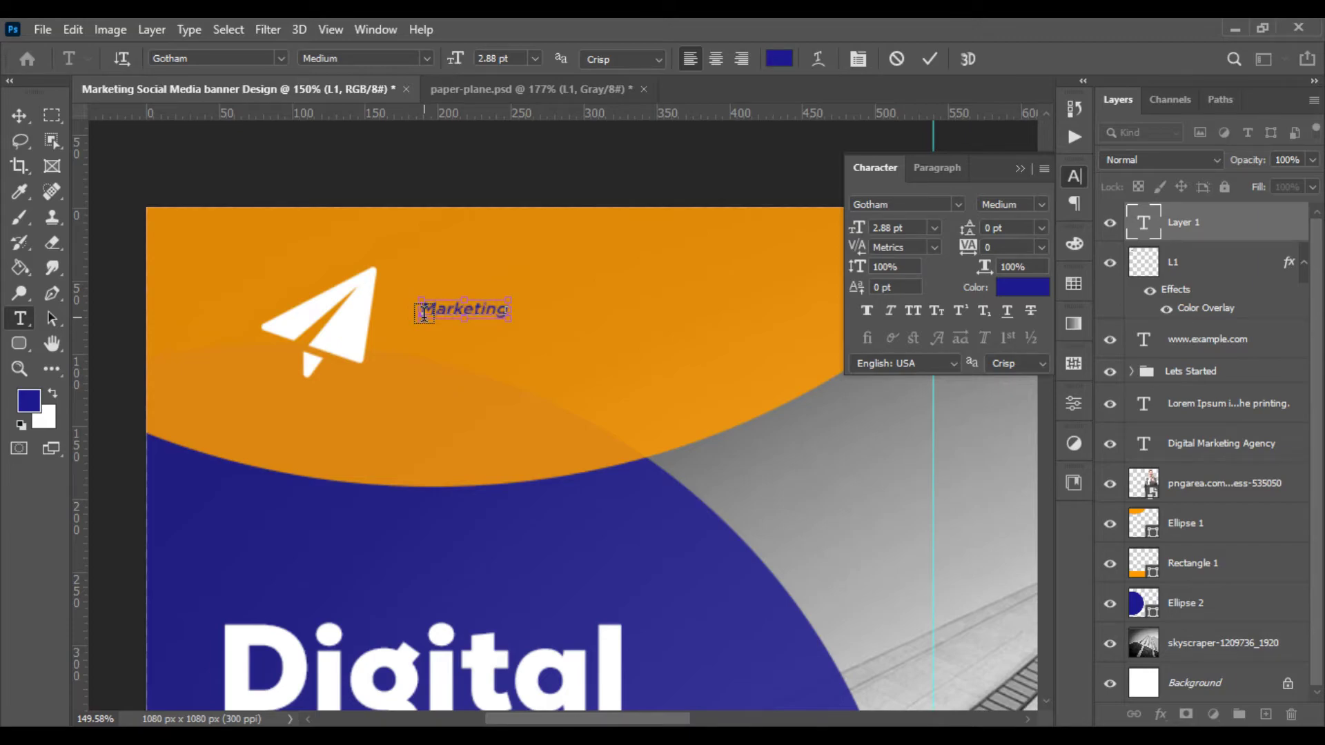
{"action": "key", "text": "ctrl+a"}
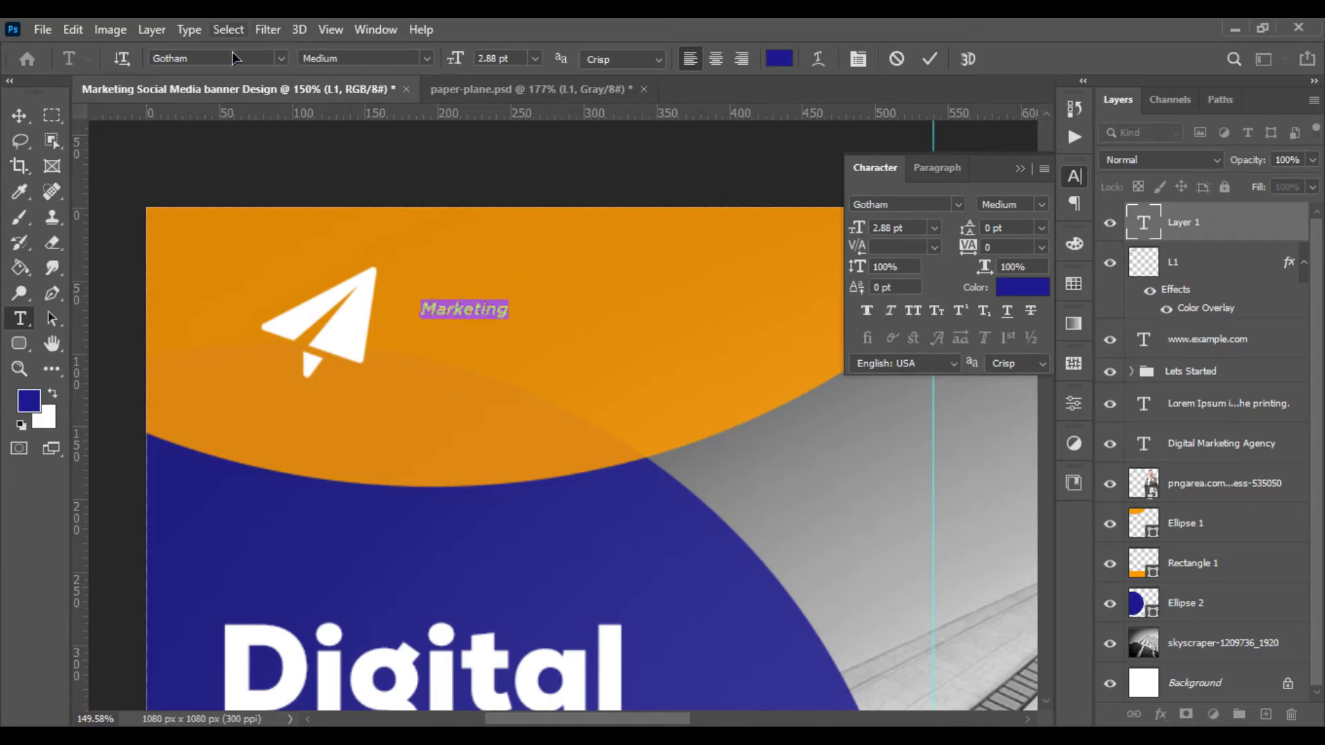
{"action": "left_click", "coordinate": [235, 59]}
{"action": "type", "text": "Nexa"}
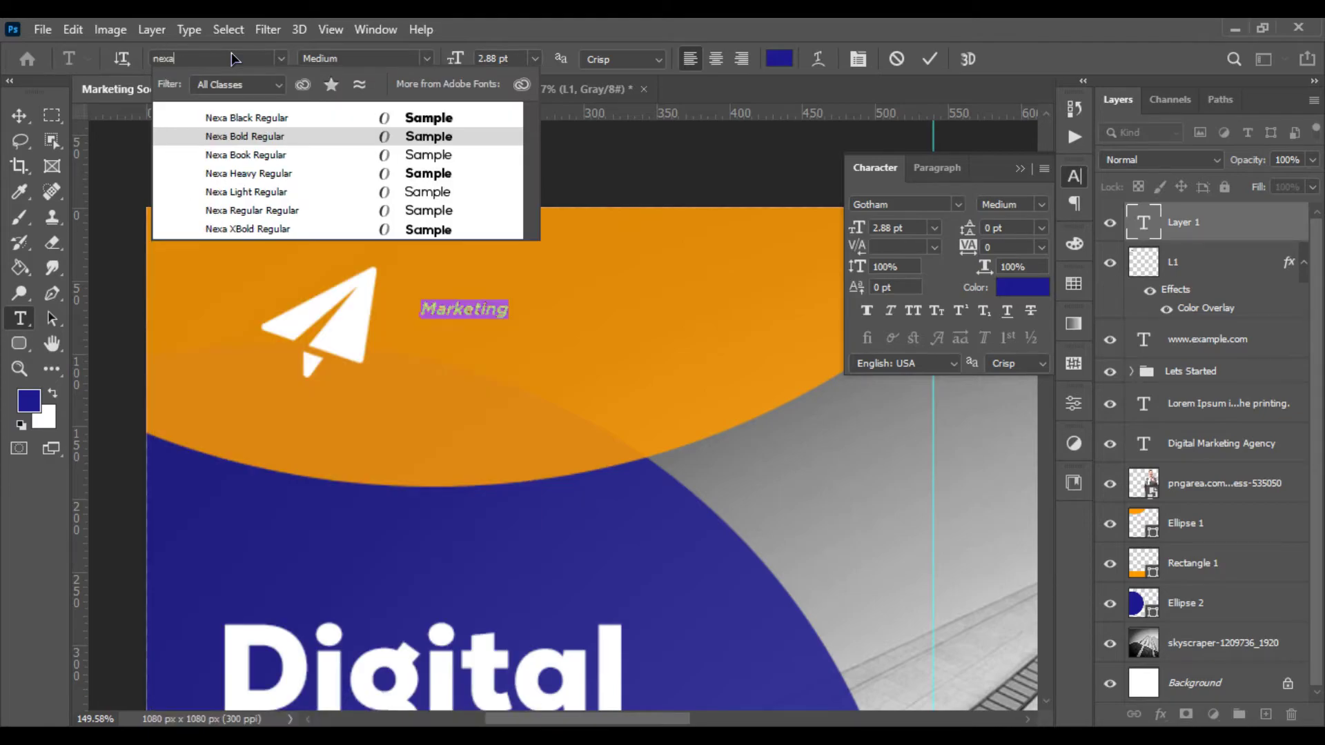
{"action": "key", "text": "Down"}
{"action": "key", "text": "Return"}
{"action": "left_click", "coordinate": [19, 115]}
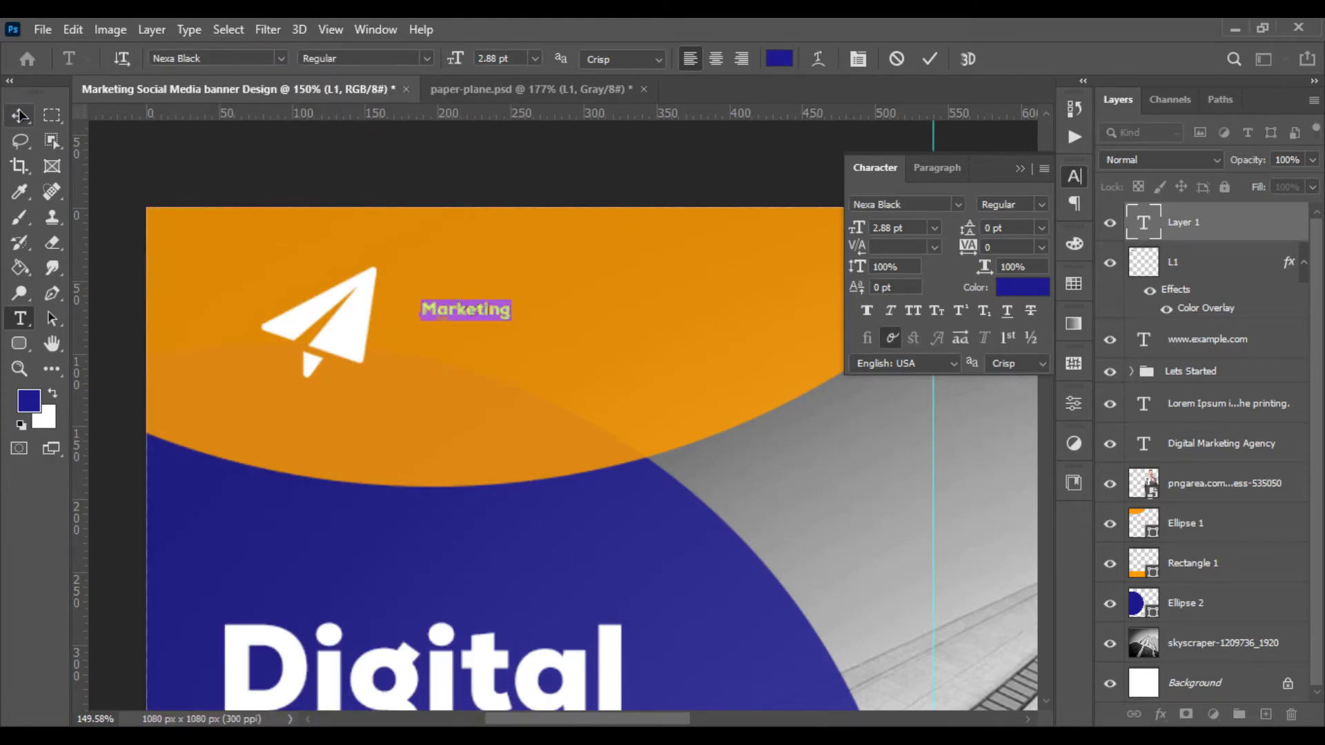
Enlarge Marketing to about triple size and position it beside the plane
{"action": "scroll", "coordinate": [531, 308], "scroll_direction": "up", "scroll_amount": 2}
{"action": "key", "text": "ctrl+t"}
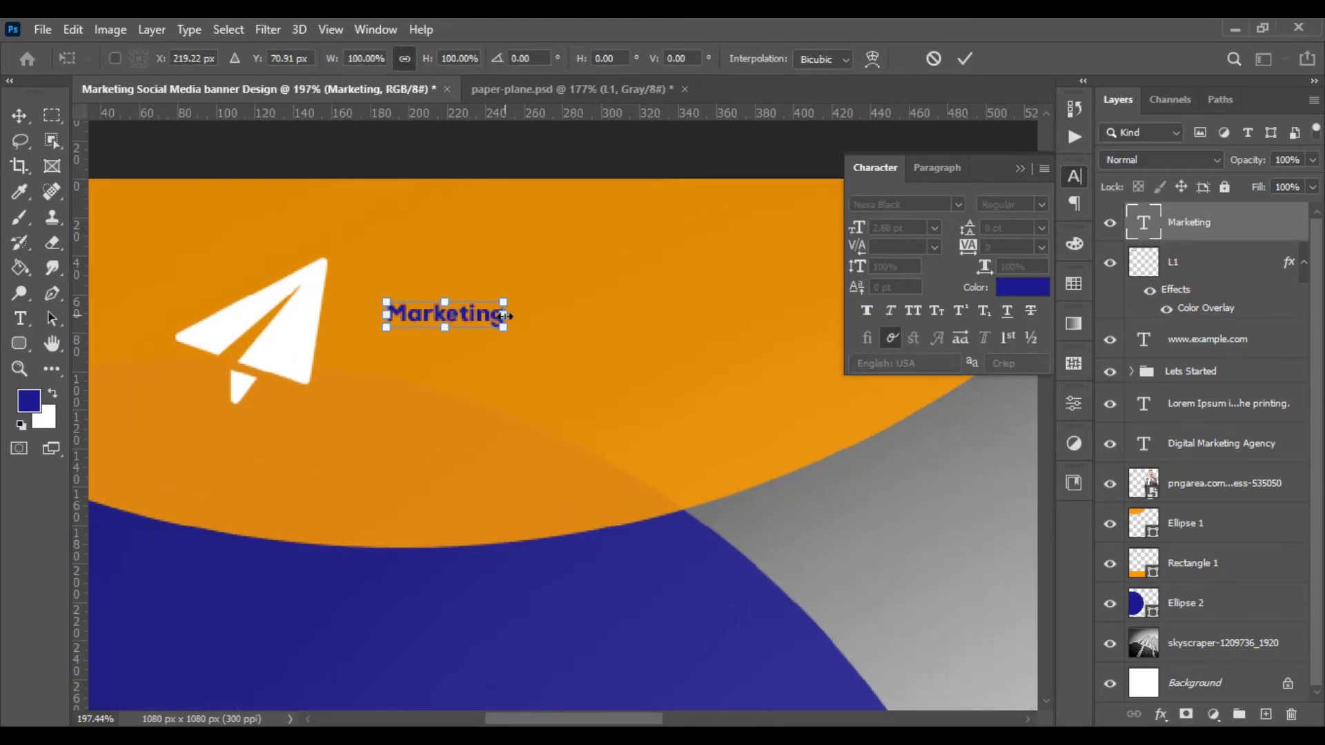
{"action": "left_click_drag", "start_coordinate": [508, 322], "coordinate": [745, 334]}
{"action": "left_click_drag", "start_coordinate": [628, 324], "coordinate": [607, 318]}
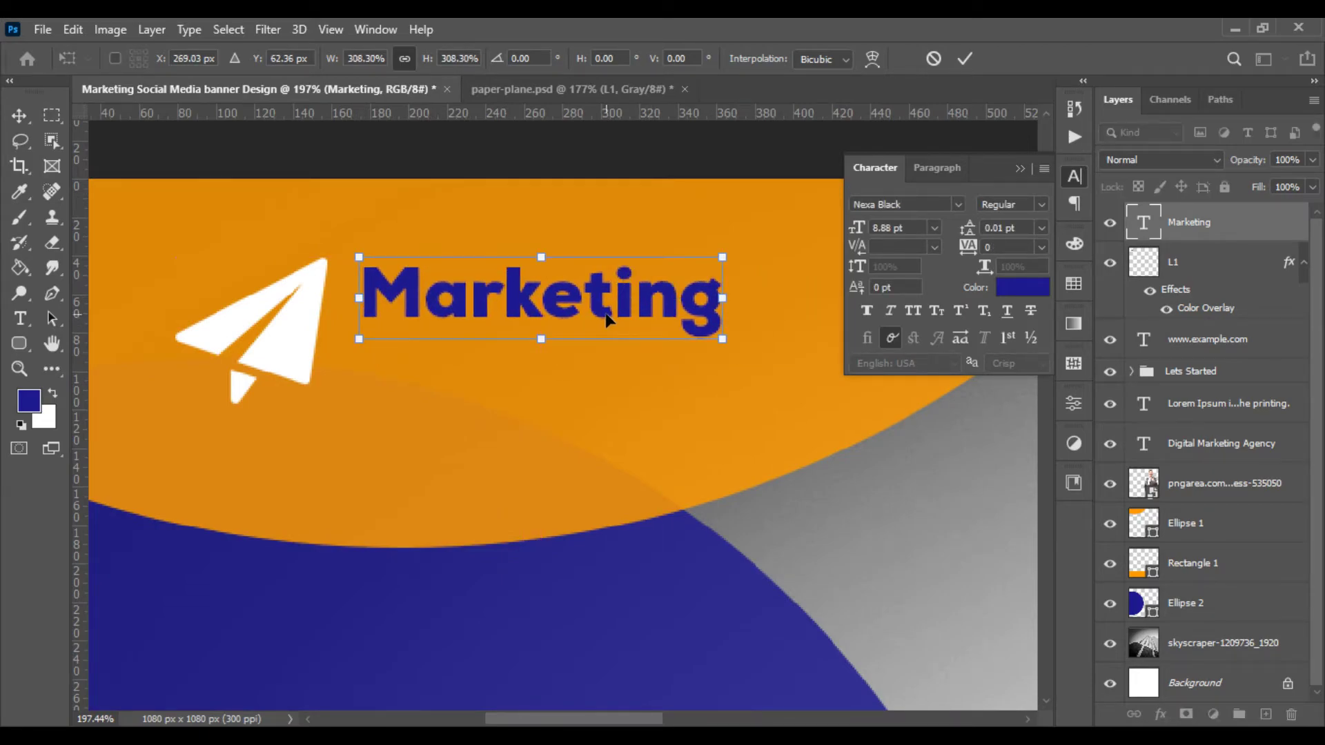
{"action": "key", "text": "Return"}
Colour the Marketing text white (ffffff)
{"action": "left_click", "coordinate": [21, 319]}
{"action": "double_click", "coordinate": [390, 321]}
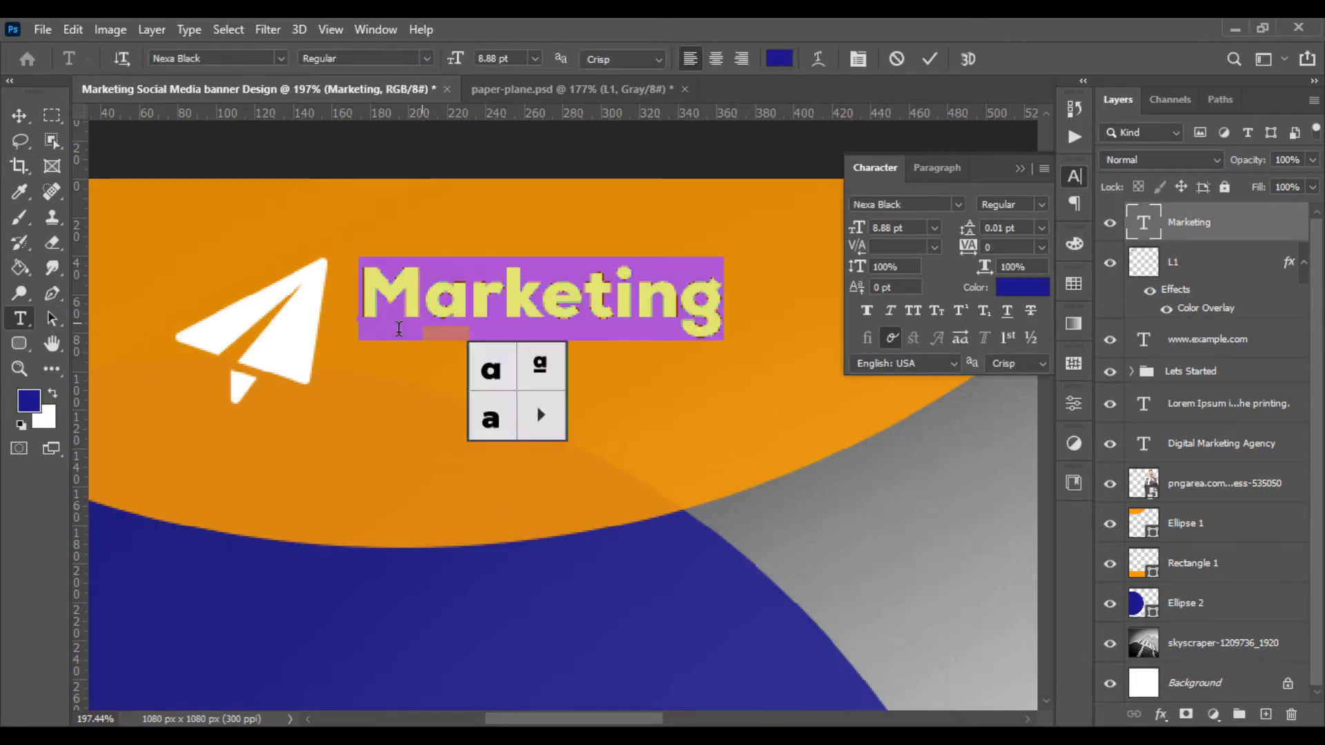
{"action": "left_click", "coordinate": [779, 59]}
{"action": "type", "text": "ffffff"}
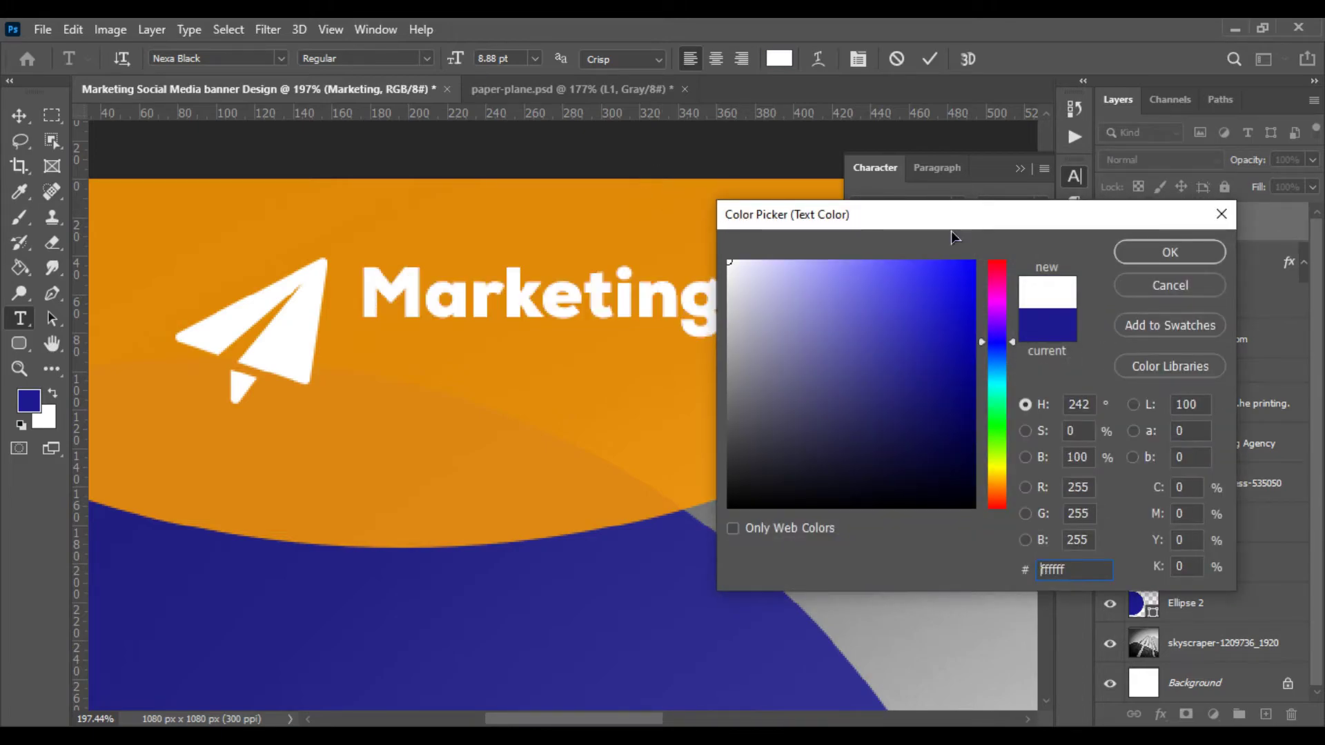
{"action": "left_click", "coordinate": [1165, 261]}
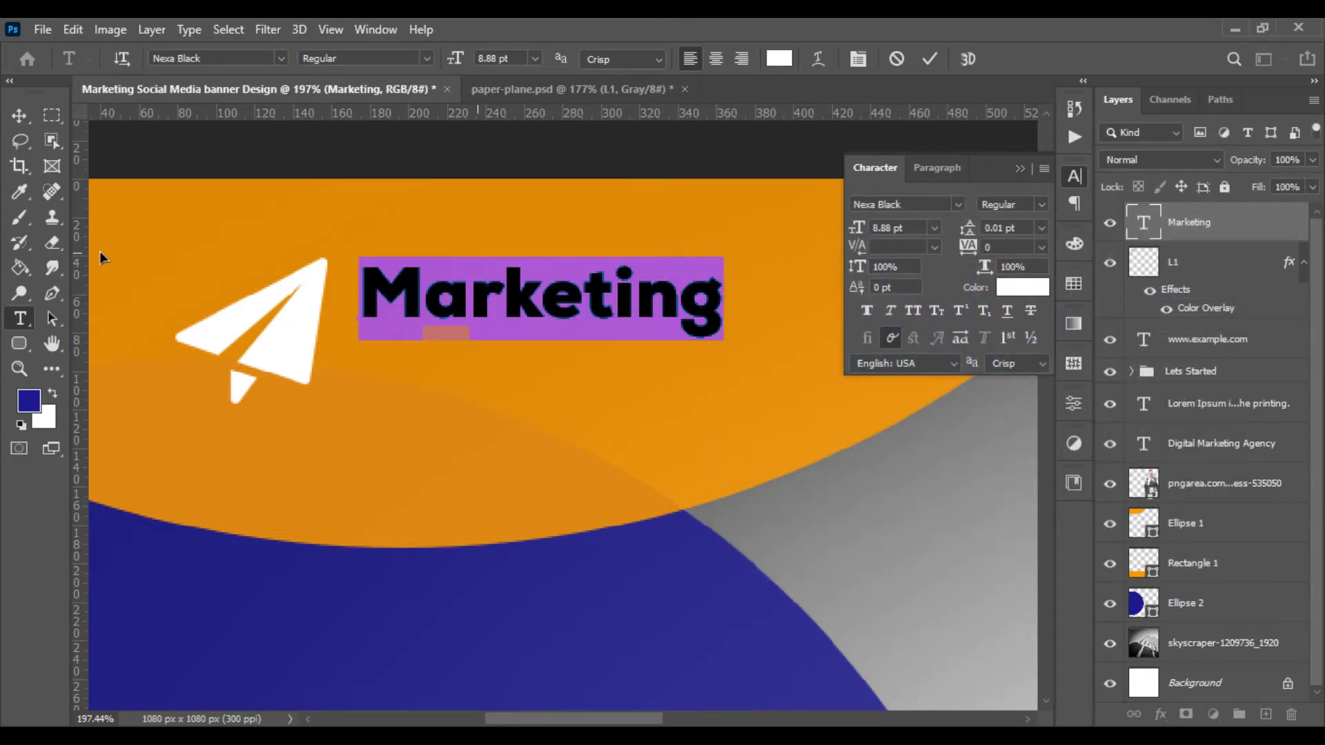
{"action": "key", "text": "Escape"}
{"action": "key", "text": "v"}
{"action": "left_click", "coordinate": [21, 319]}
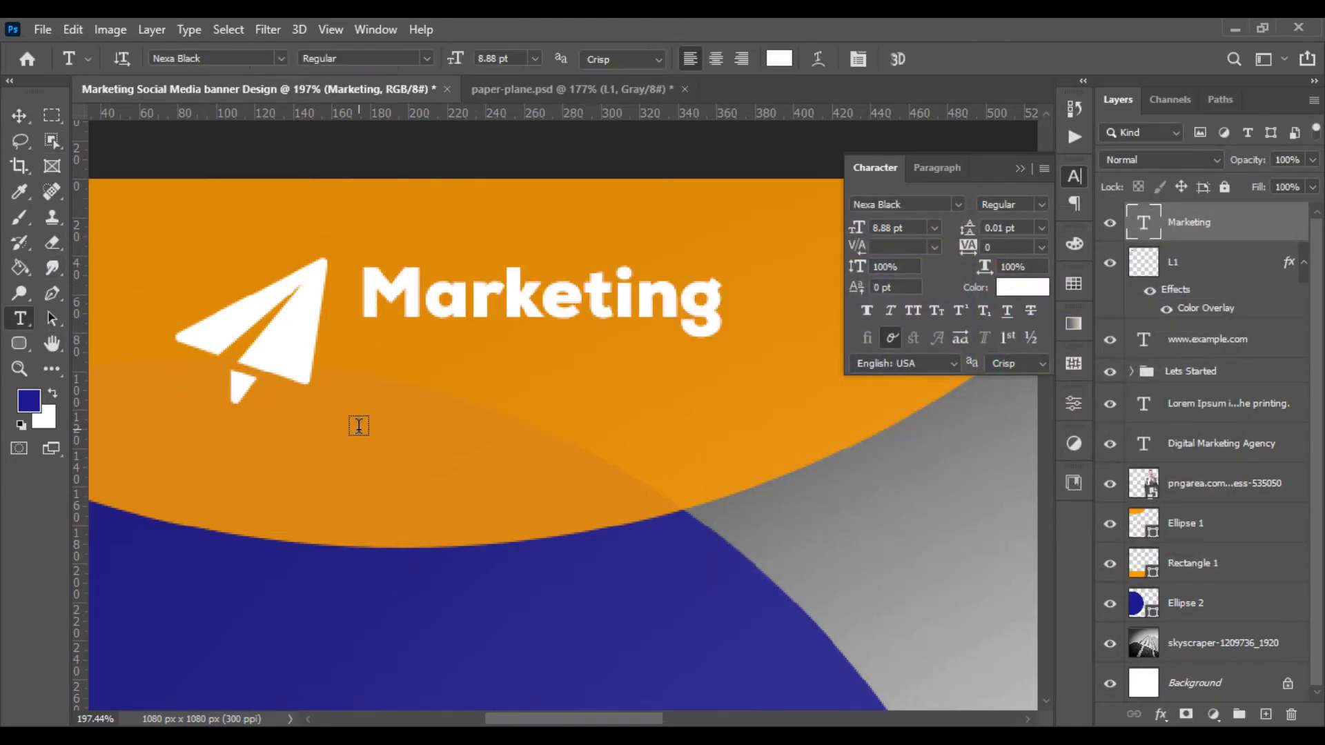
{"action": "left_click", "coordinate": [358, 428]}
Replace the placeholder text below Marketing with Tagline Goes Here
{"action": "left_click", "coordinate": [391, 419]}
{"action": "double_click", "coordinate": [391, 419]}
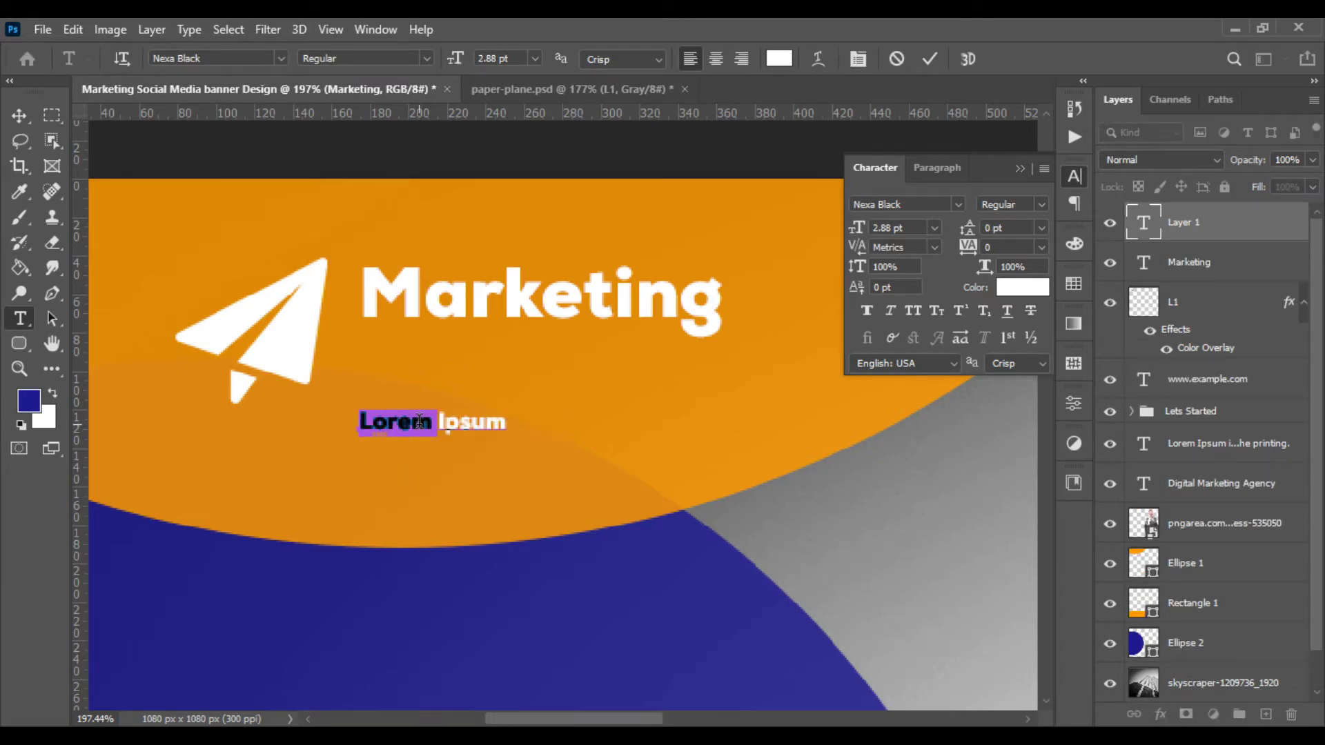
{"action": "key", "text": "ctrl+a"}
{"action": "type", "text": "t"}
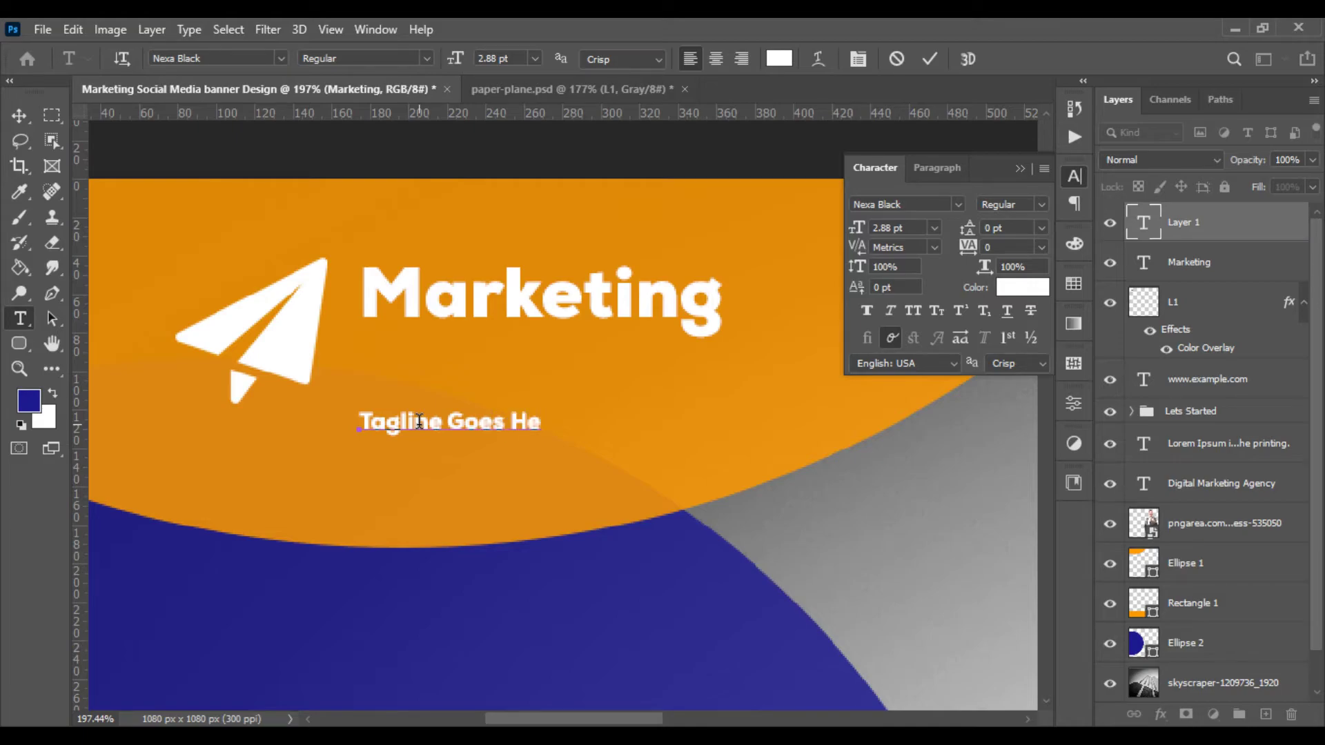
Set the tagline in Nexa Book
{"action": "key", "text": "ctrl+a"}
{"action": "left_click", "coordinate": [199, 61]}
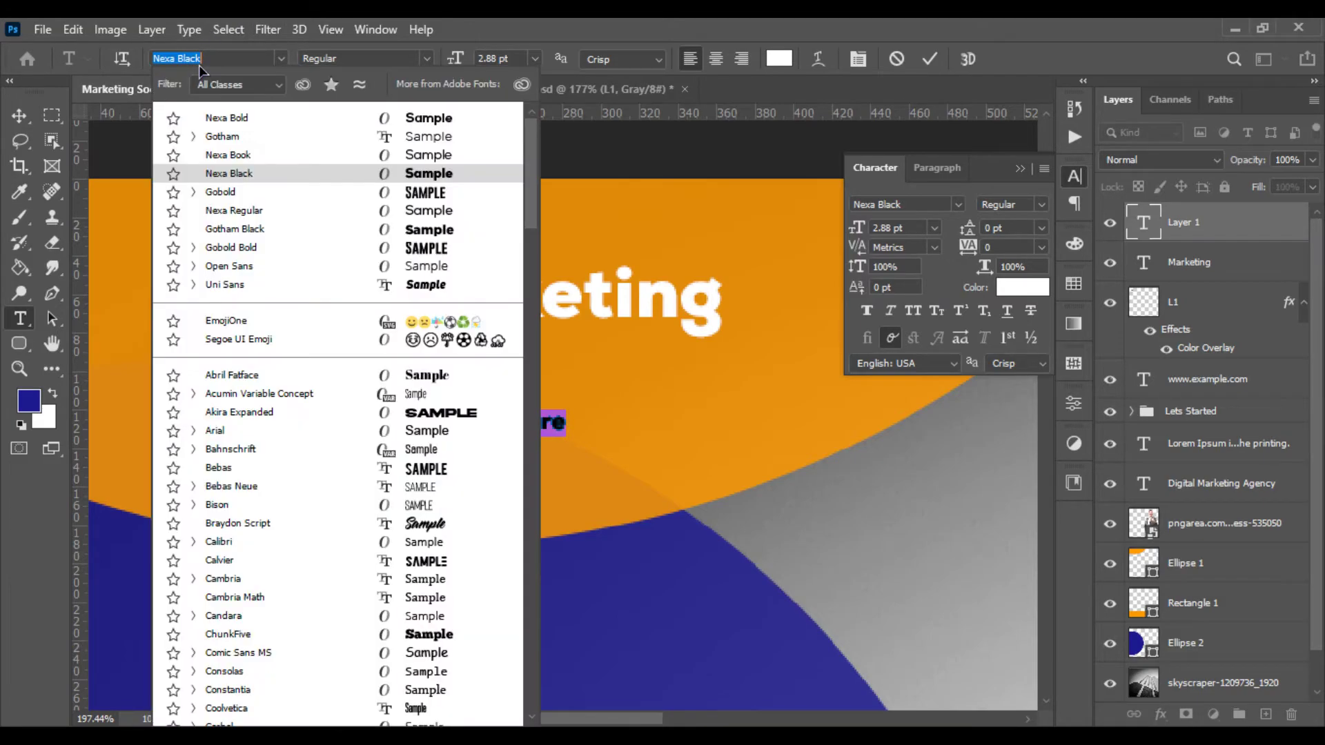
{"action": "type", "text": "nexa"}
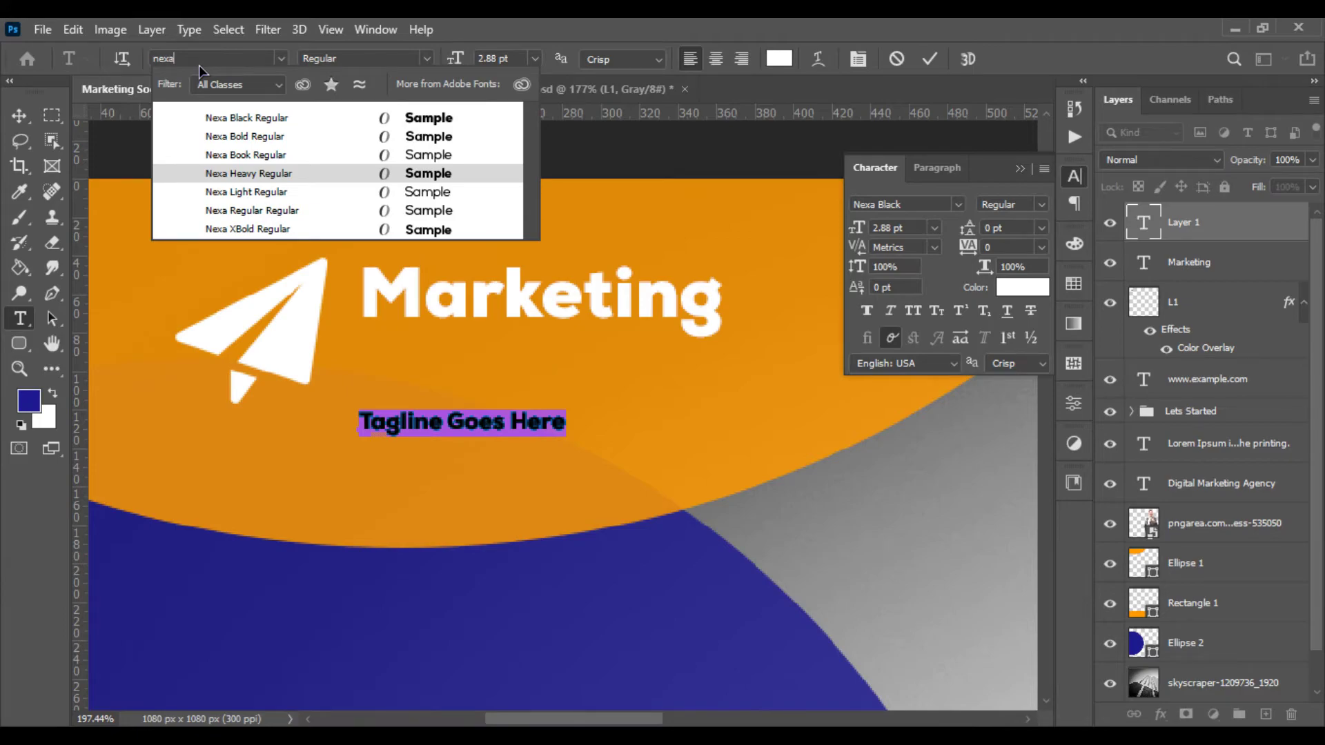
{"action": "key", "text": "Up"}
{"action": "key", "text": "Down"}
{"action": "key", "text": "Return"}
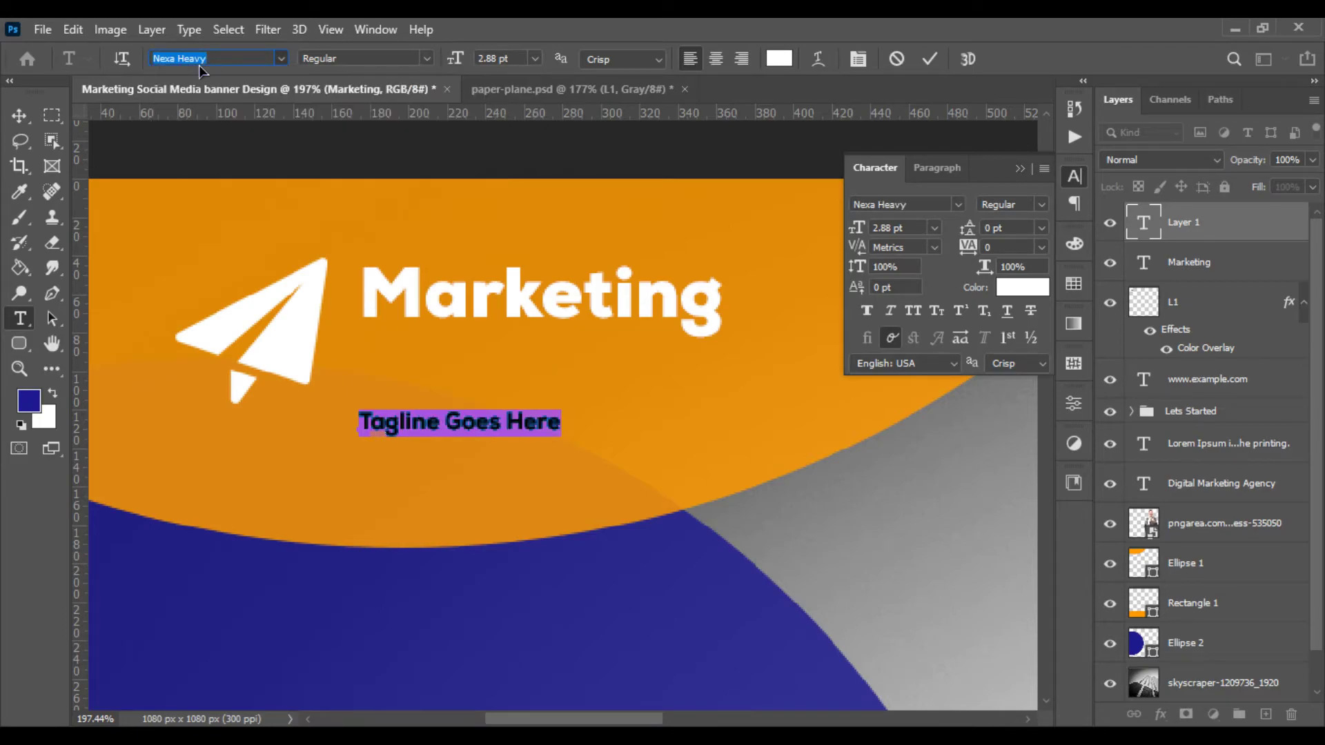
{"action": "left_click", "coordinate": [208, 59]}
{"action": "key", "text": "BackSpace"}
{"action": "type", "text": "nexa"}
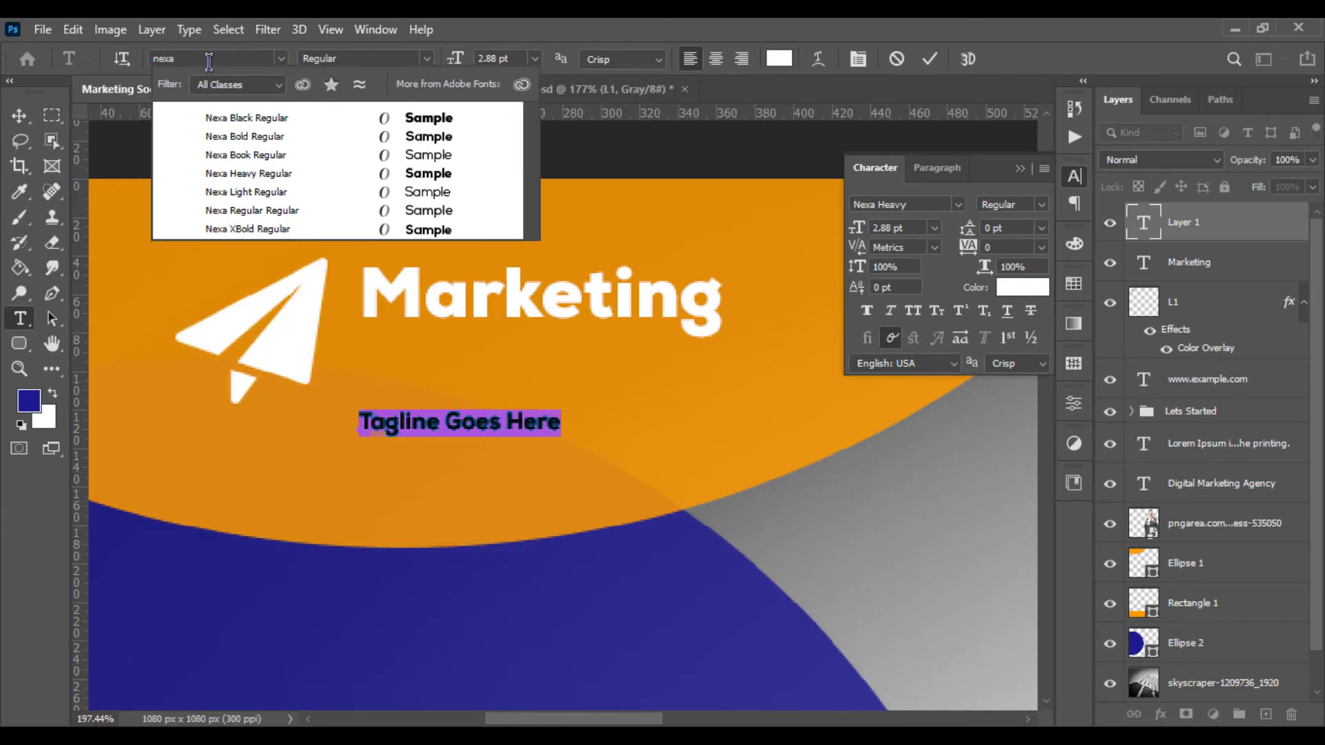
{"action": "key", "text": "Down"}
{"action": "key", "text": "Down"}
{"action": "key", "text": "Down"}
{"action": "key", "text": "Return"}
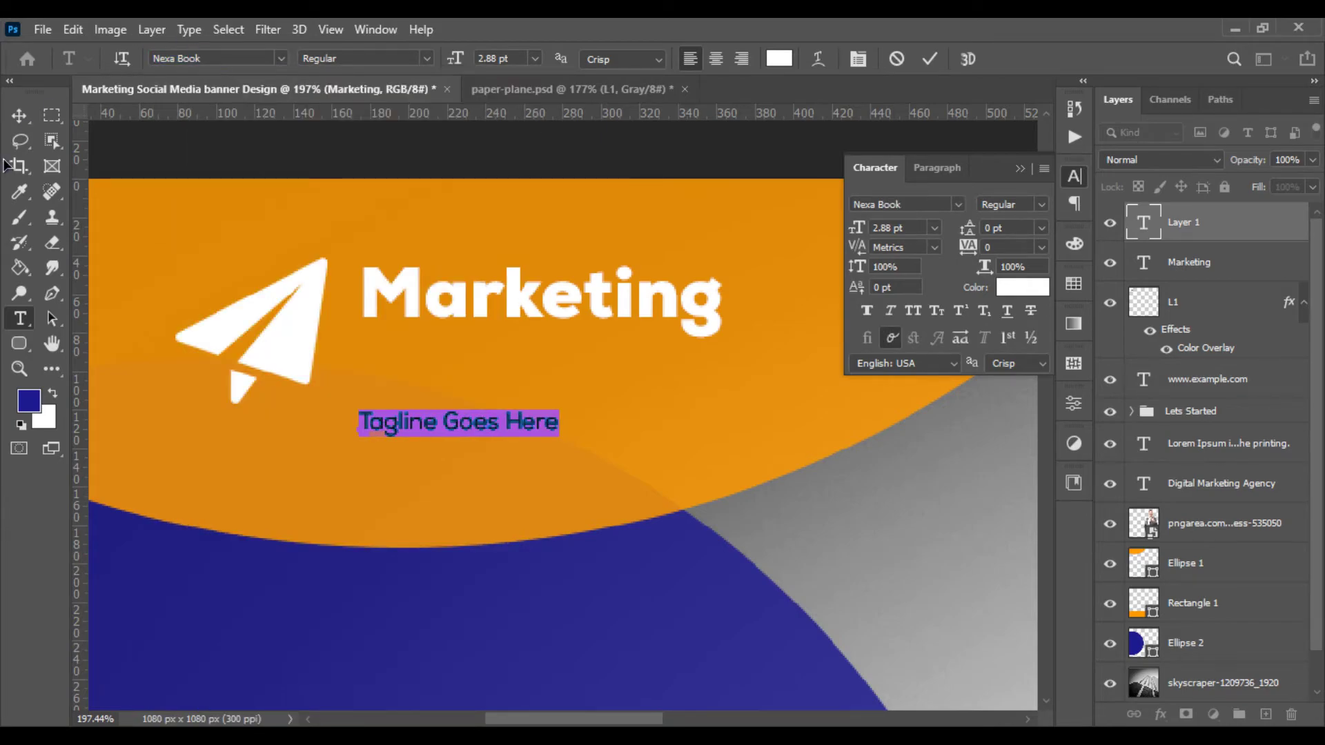
{"action": "left_click", "coordinate": [19, 115]}
Enlarge the tagline and place it directly under Marketing
{"action": "key", "text": "ctrl+t"}
{"action": "mouse_move", "coordinate": [561, 430]}
{"action": "left_mouse_down"}
{"action": "mouse_move", "coordinate": [509, 343]}
{"action": "mouse_move", "coordinate": [678, 364]}
{"action": "left_mouse_up"}
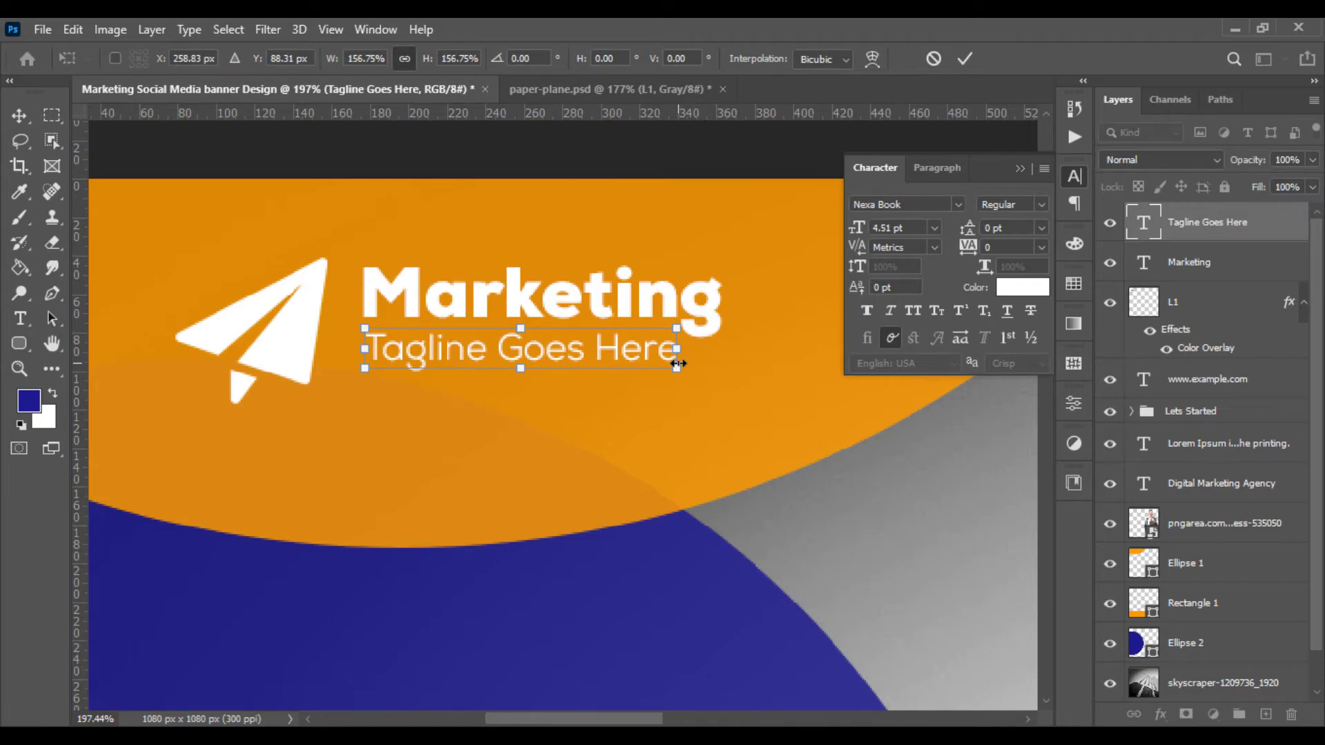
{"action": "key", "text": "Return"}
Nudge the Marketing and tagline lines together closer to the plane icon
{"action": "scroll", "coordinate": [625, 373], "scroll_direction": "down", "scroll_amount": 1}
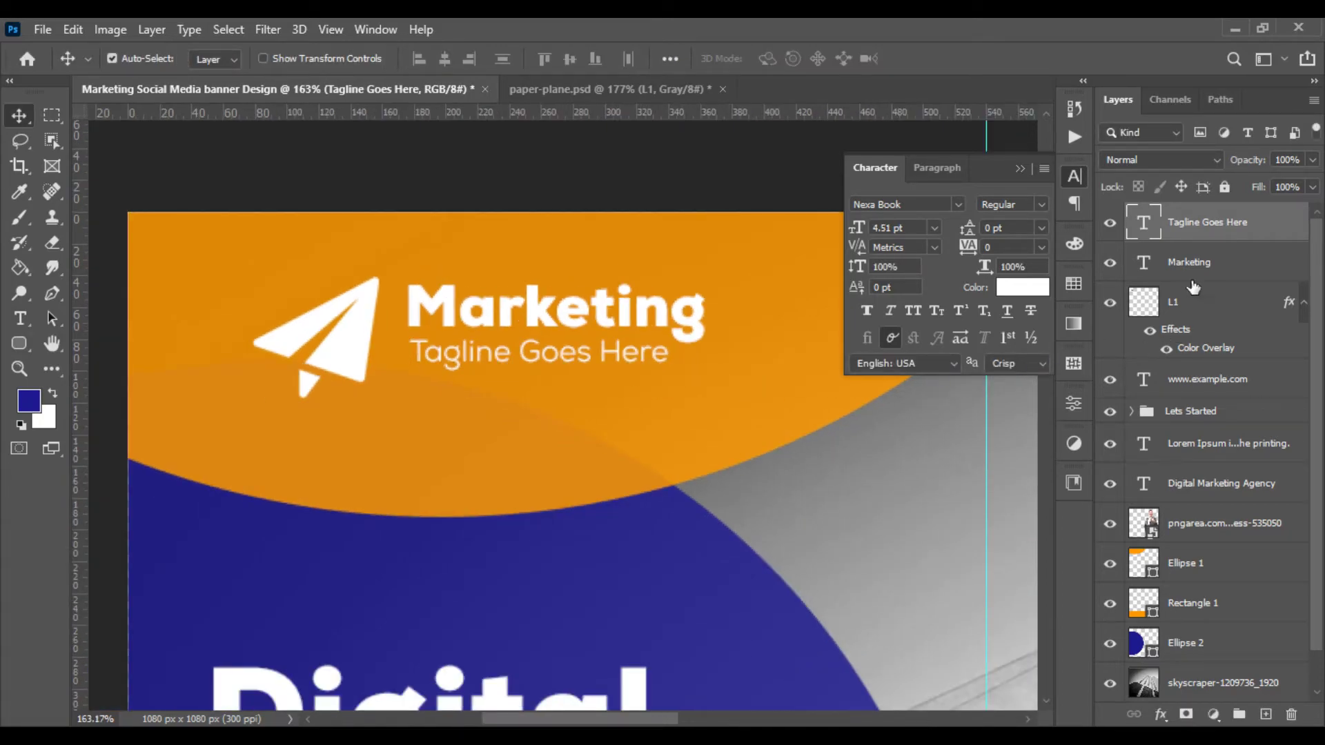
{"action": "left_click", "coordinate": [1182, 262], "text": "shift"}
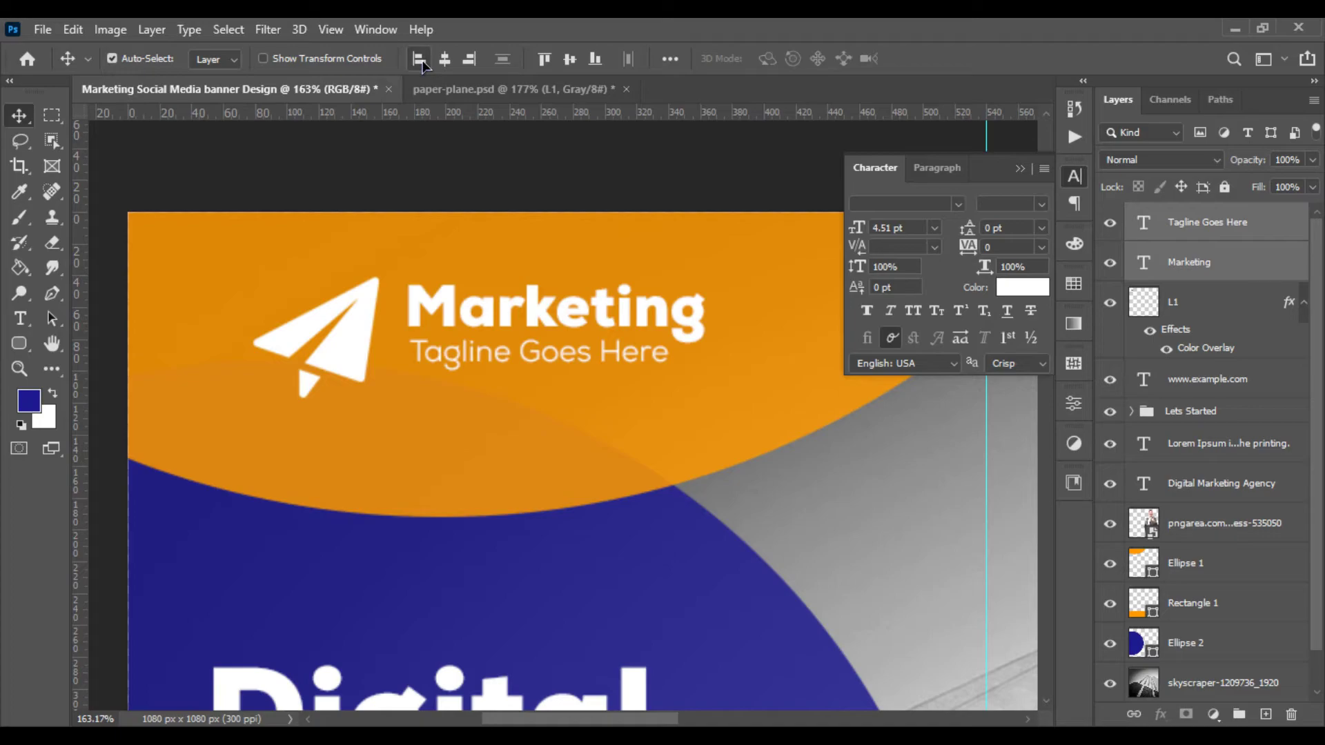
{"action": "key", "text": "ctrl+t"}
{"action": "left_click_drag", "start_coordinate": [518, 314], "coordinate": [506, 323]}
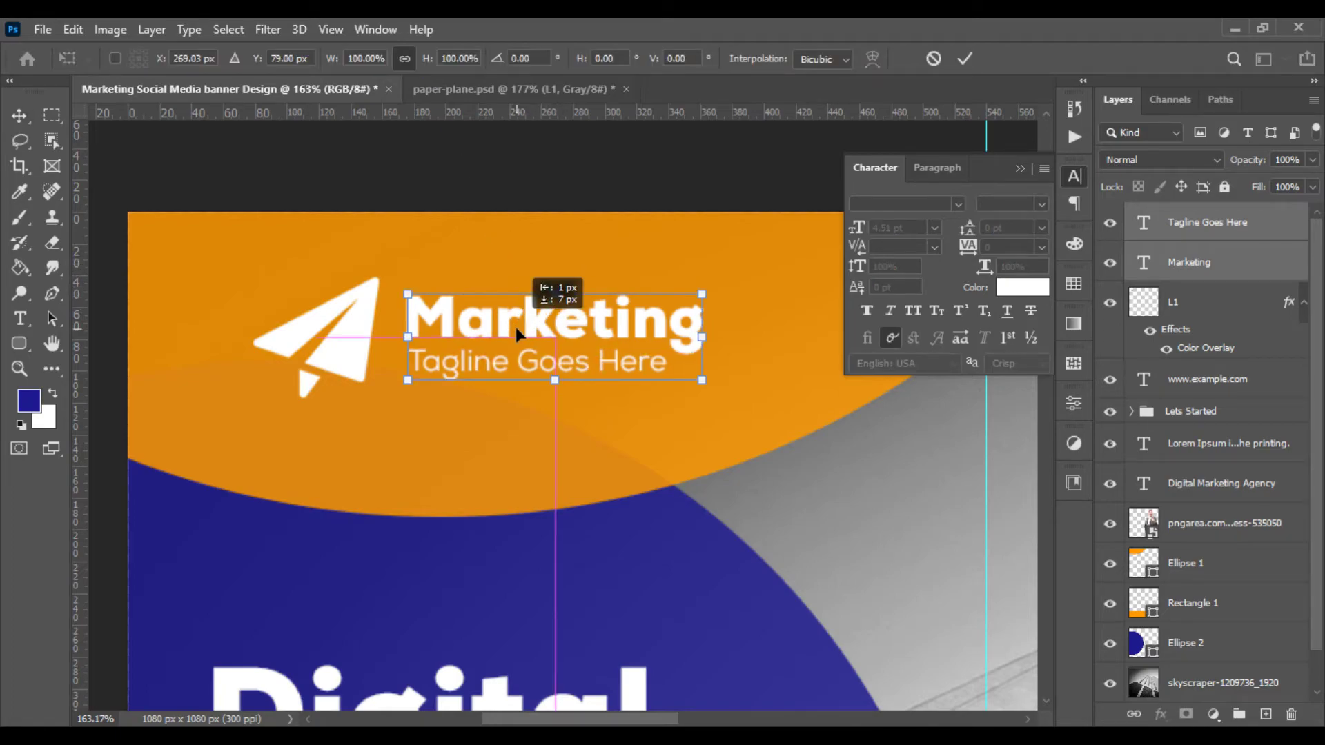
{"action": "key", "text": "Return"}
Group the icon and both text lines into a group named Logo
{"action": "scroll", "coordinate": [687, 352], "scroll_direction": "down", "scroll_amount": 2}
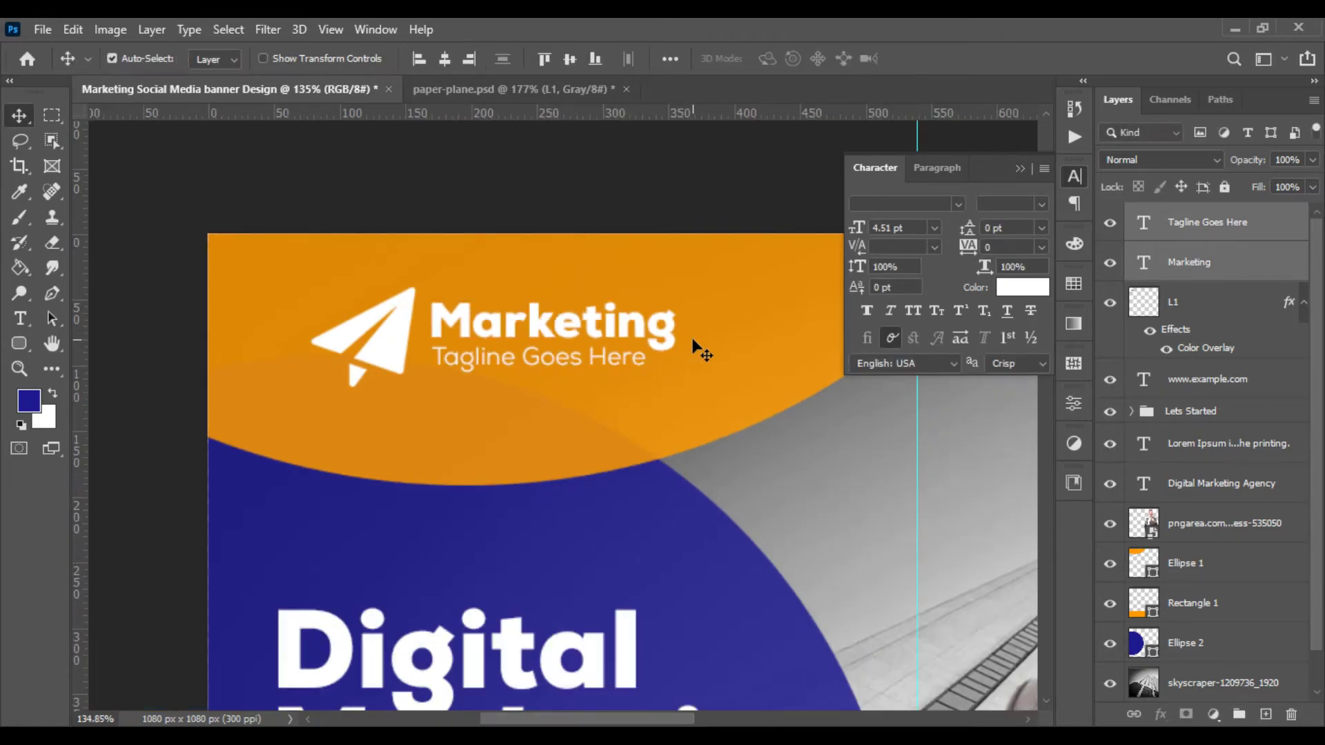
{"action": "left_click_drag", "start_coordinate": [1264, 718], "coordinate": [1239, 714]}
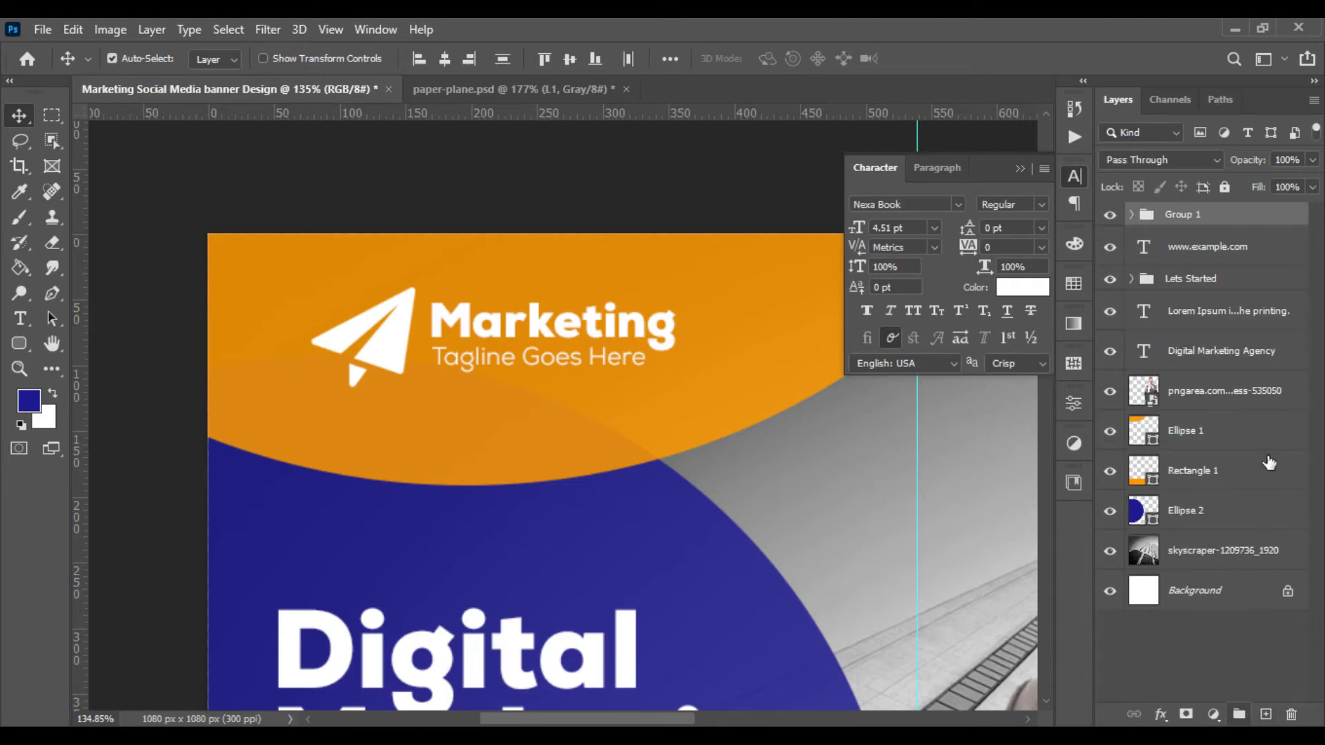
{"action": "double_click", "coordinate": [1198, 214]}
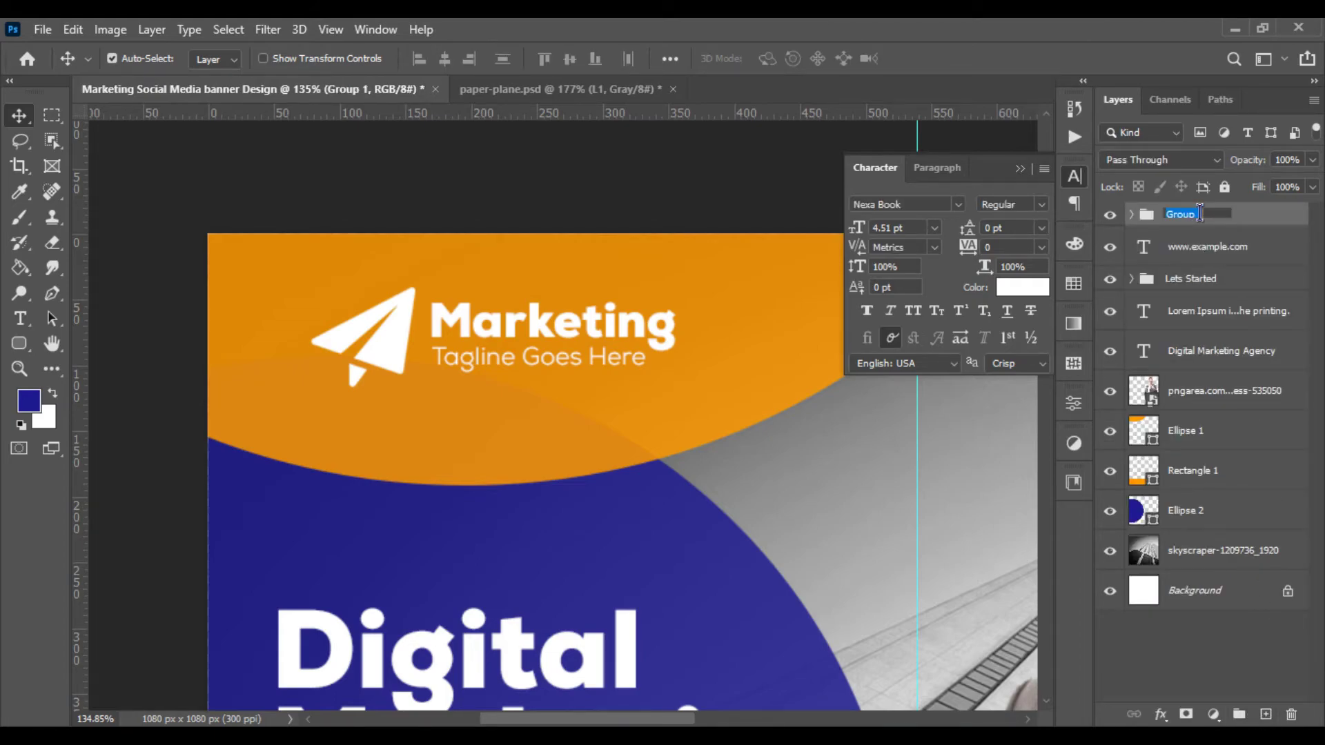
{"action": "type", "text": "Logo"}
{"action": "key", "text": "Return"}
Scale the Logo group to 109% and raise it into the top-left corner
{"action": "key", "text": "ctrl+t"}
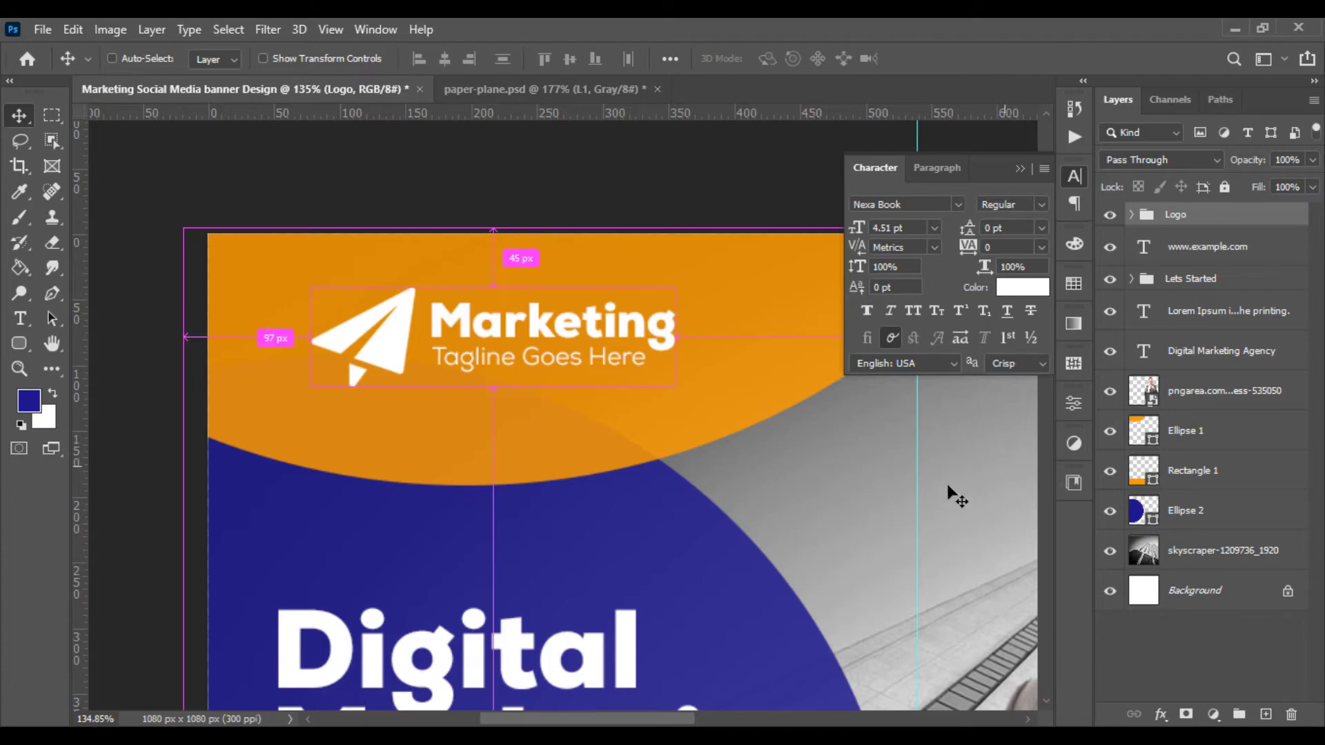
{"action": "scroll", "coordinate": [932, 490], "scroll_direction": "down", "scroll_amount": 2}
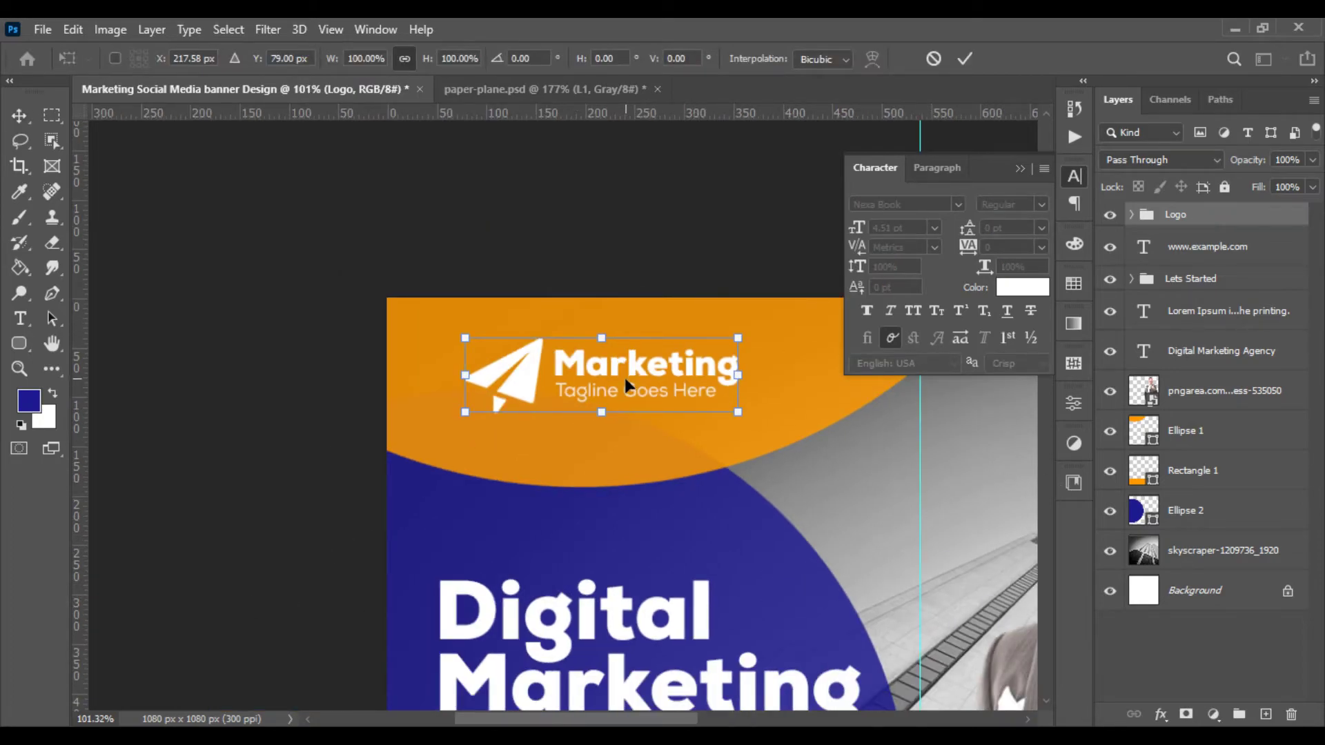
{"action": "left_click_drag", "start_coordinate": [626, 386], "coordinate": [668, 401]}
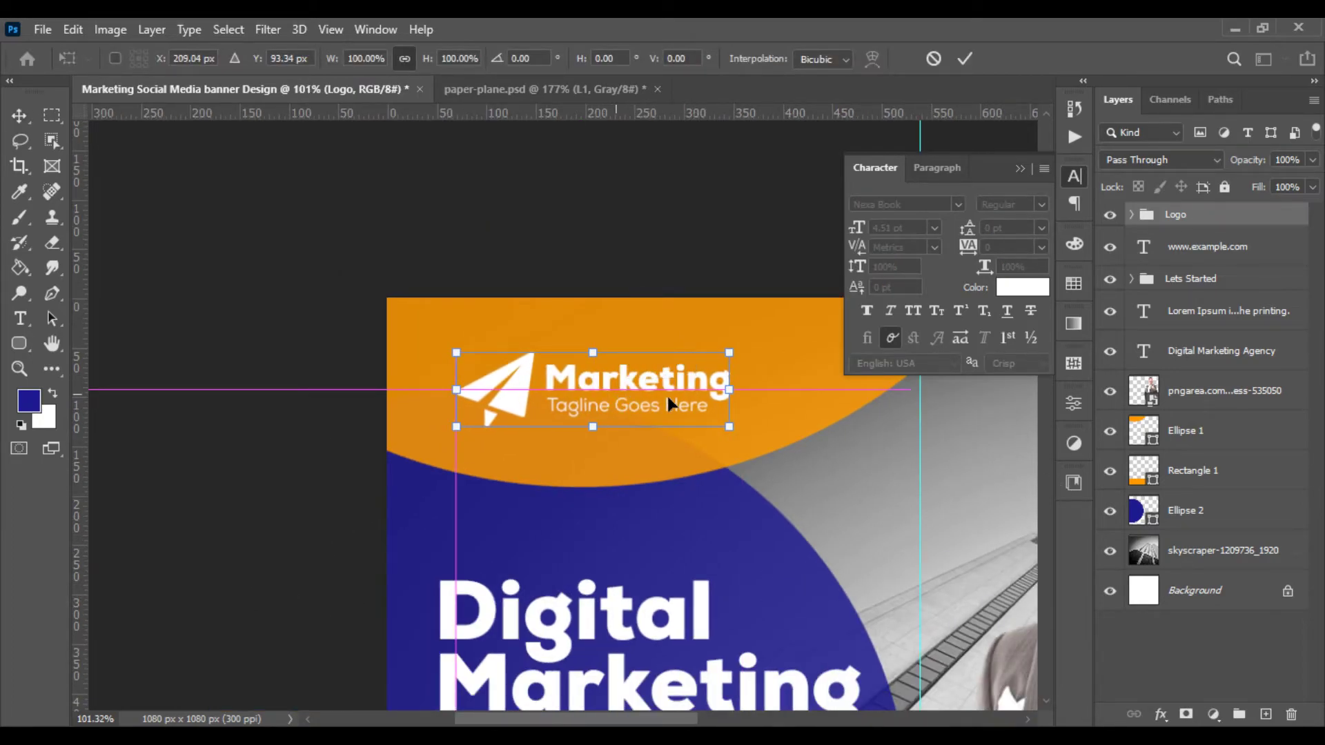
{"action": "left_click_drag", "start_coordinate": [729, 353], "coordinate": [742, 349]}
{"action": "left_click_drag", "start_coordinate": [657, 399], "coordinate": [657, 384]}
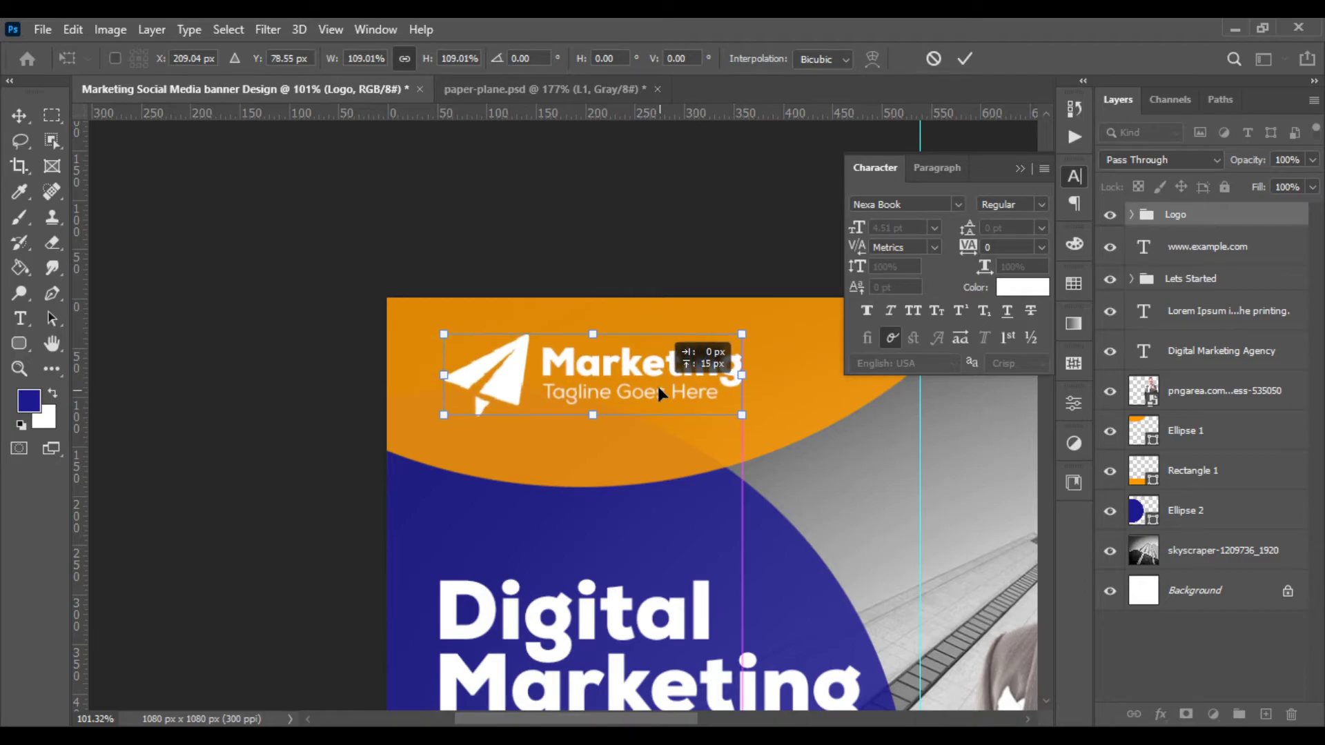
{"action": "key", "text": "Return"}
{"action": "scroll", "coordinate": [722, 479], "scroll_direction": "down", "scroll_amount": 5}
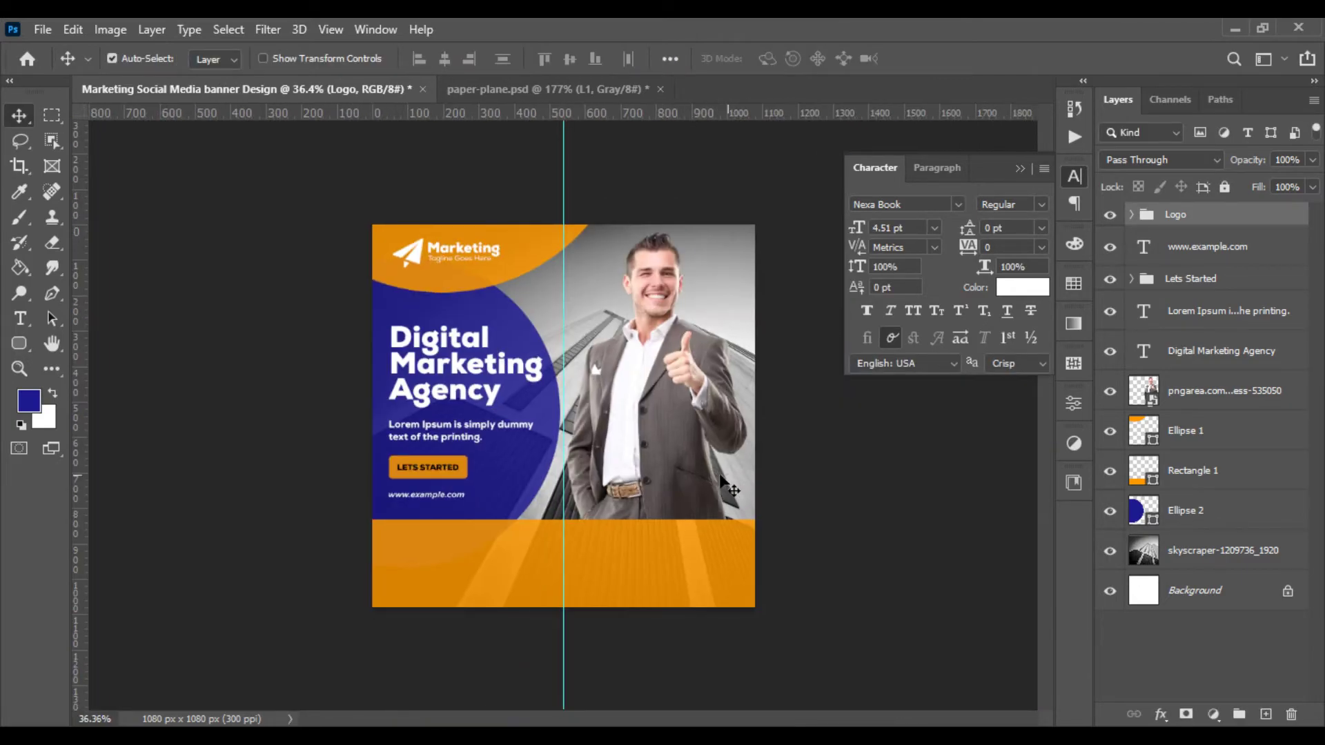
Zoom in on the lower part of the banner around the orange footer
{"action": "scroll", "coordinate": [721, 476], "scroll_direction": "up", "scroll_amount": 1}
{"action": "scroll", "coordinate": [712, 474], "scroll_direction": "up", "scroll_amount": 1}
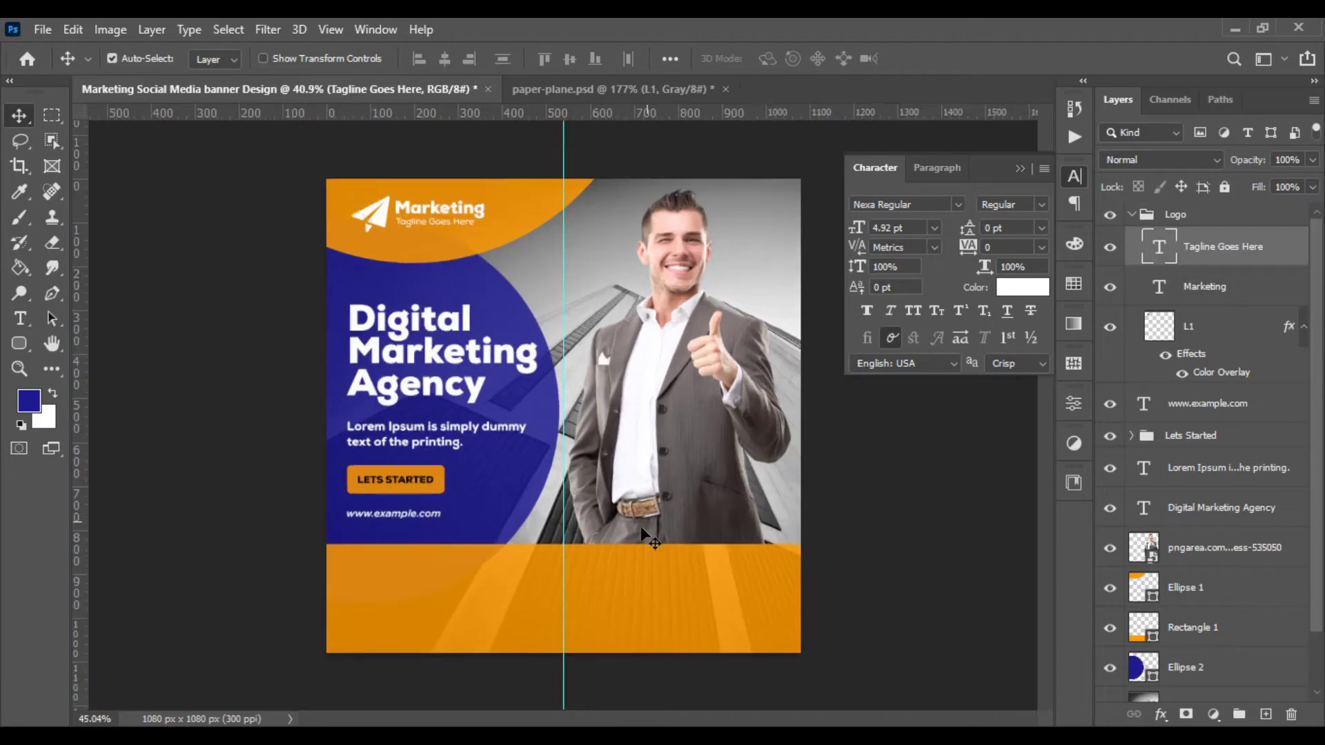
{"action": "scroll", "coordinate": [608, 494], "scroll_direction": "up", "scroll_amount": 1}
{"action": "scroll", "coordinate": [606, 490], "scroll_direction": "down", "scroll_amount": 1}
{"action": "scroll", "coordinate": [606, 490], "scroll_direction": "up", "scroll_amount": 1}
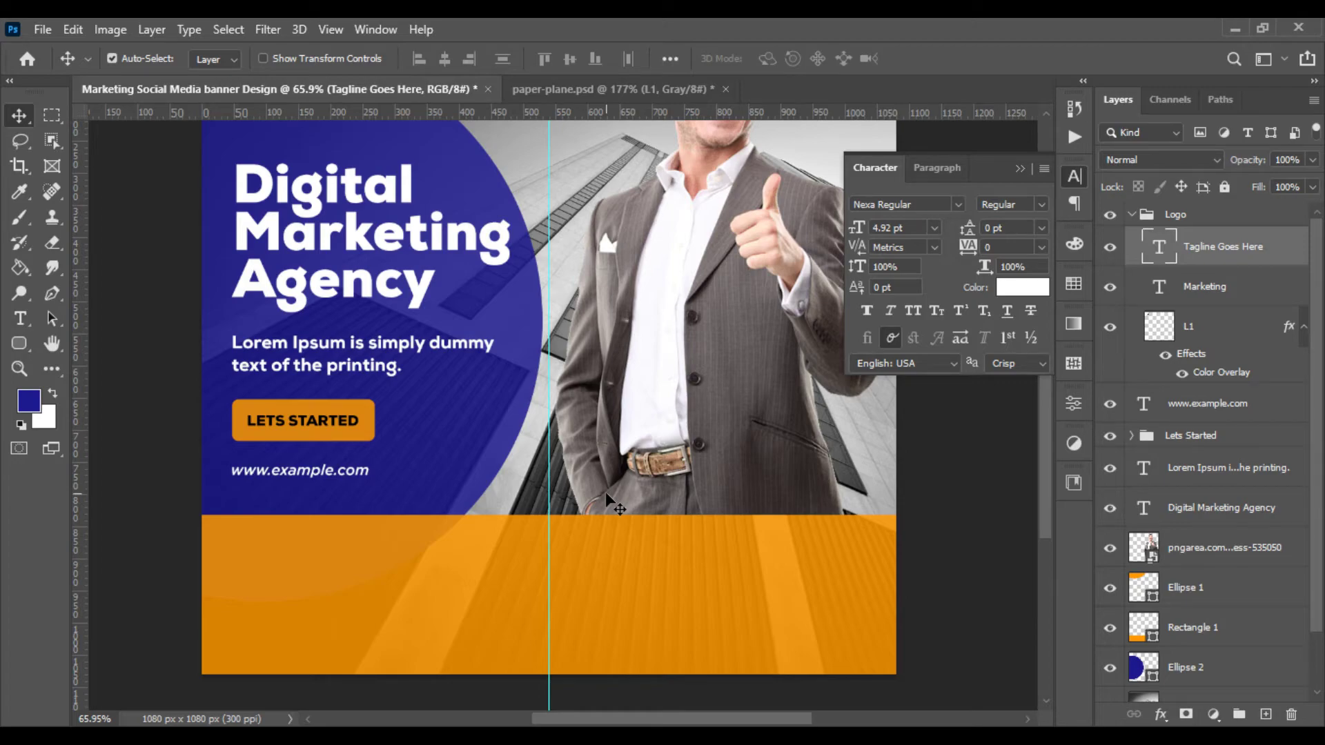
Draw a 121 px circle in the orange footer with white fill and no stroke
{"action": "left_click_drag", "start_coordinate": [18, 351], "coordinate": [75, 379]}
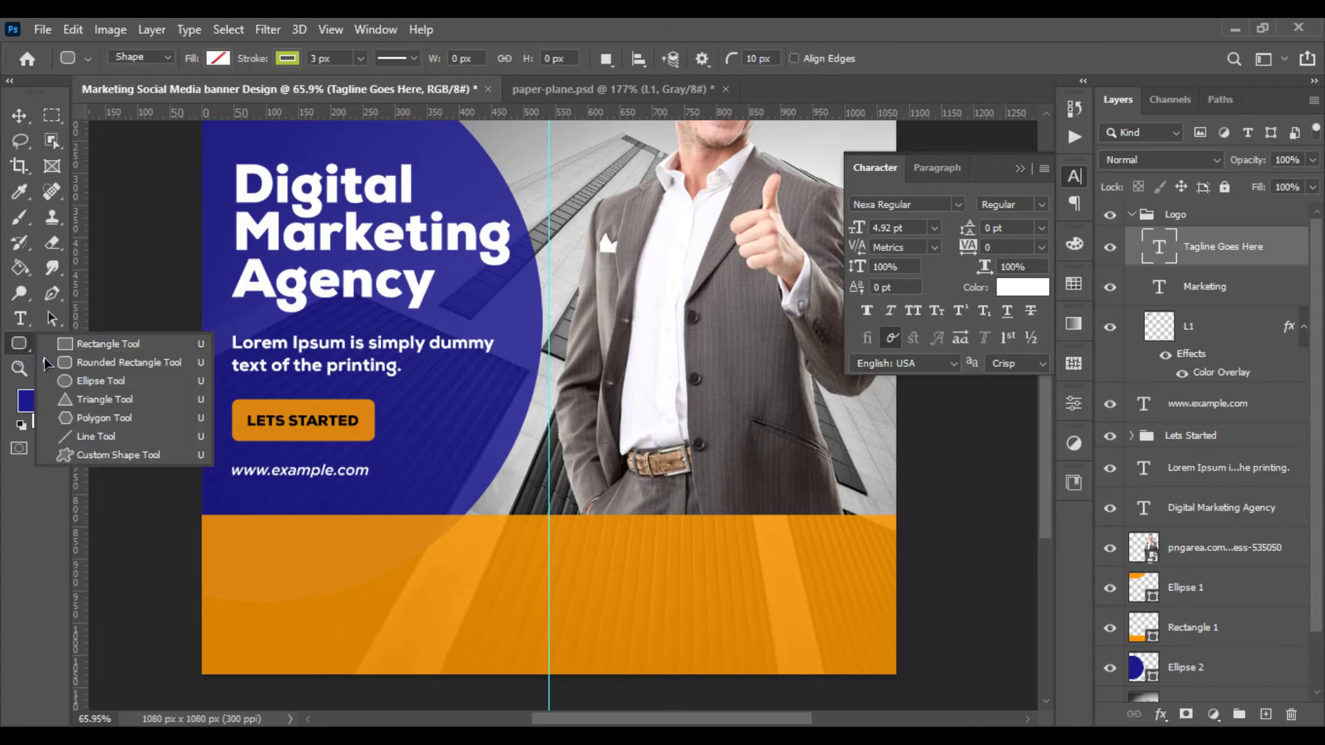
{"action": "left_click_drag", "start_coordinate": [275, 579], "coordinate": [372, 659]}
{"action": "scroll", "coordinate": [288, 518], "scroll_direction": "up", "scroll_amount": 3}
{"action": "left_click_drag", "start_coordinate": [288, 517], "coordinate": [287, 461]}
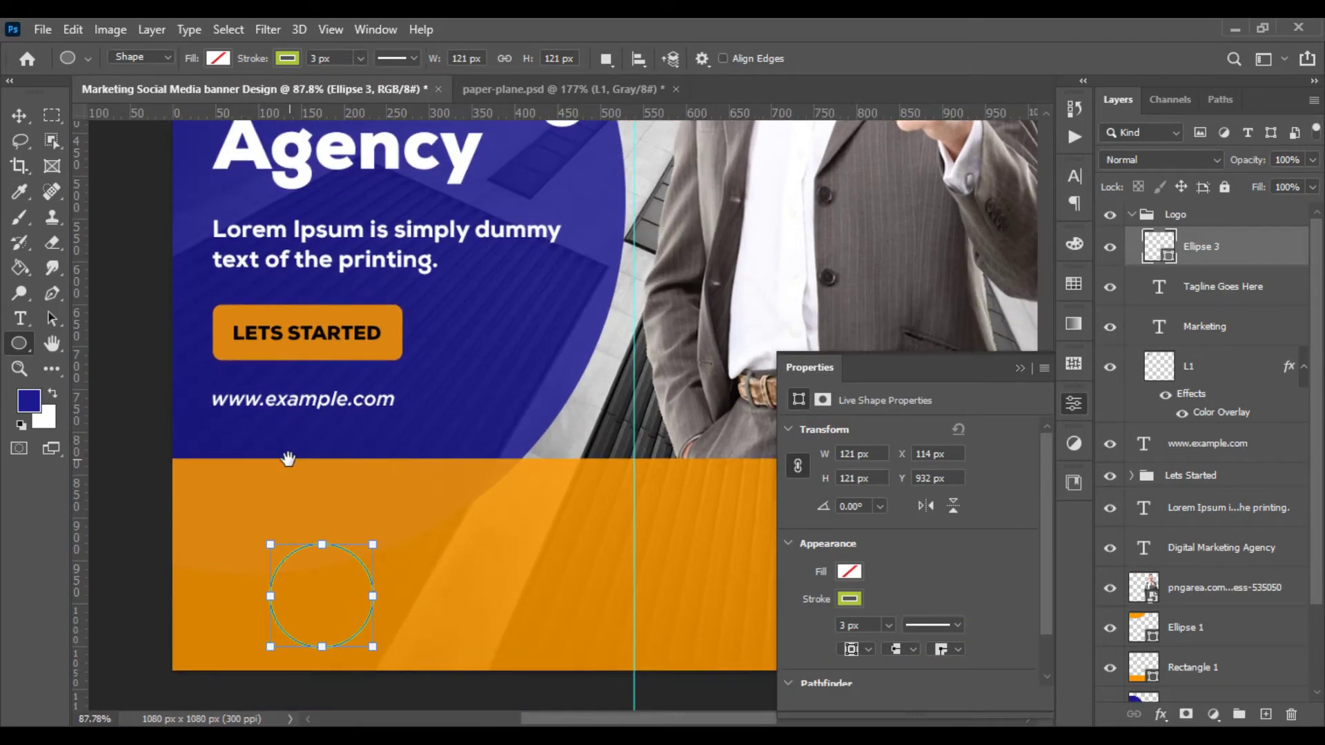
{"action": "left_click", "coordinate": [280, 59]}
{"action": "left_click", "coordinate": [174, 95]}
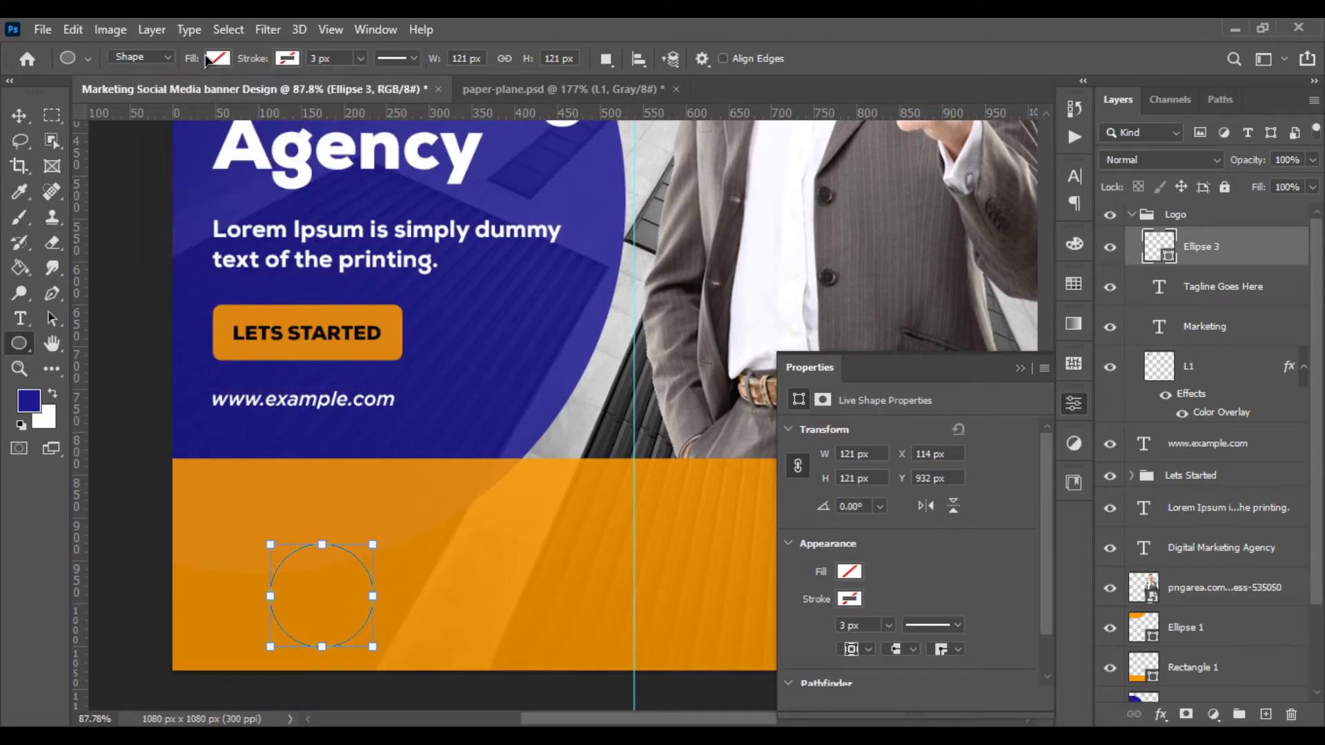
{"action": "left_click", "coordinate": [218, 58]}
{"action": "left_click", "coordinate": [101, 161]}
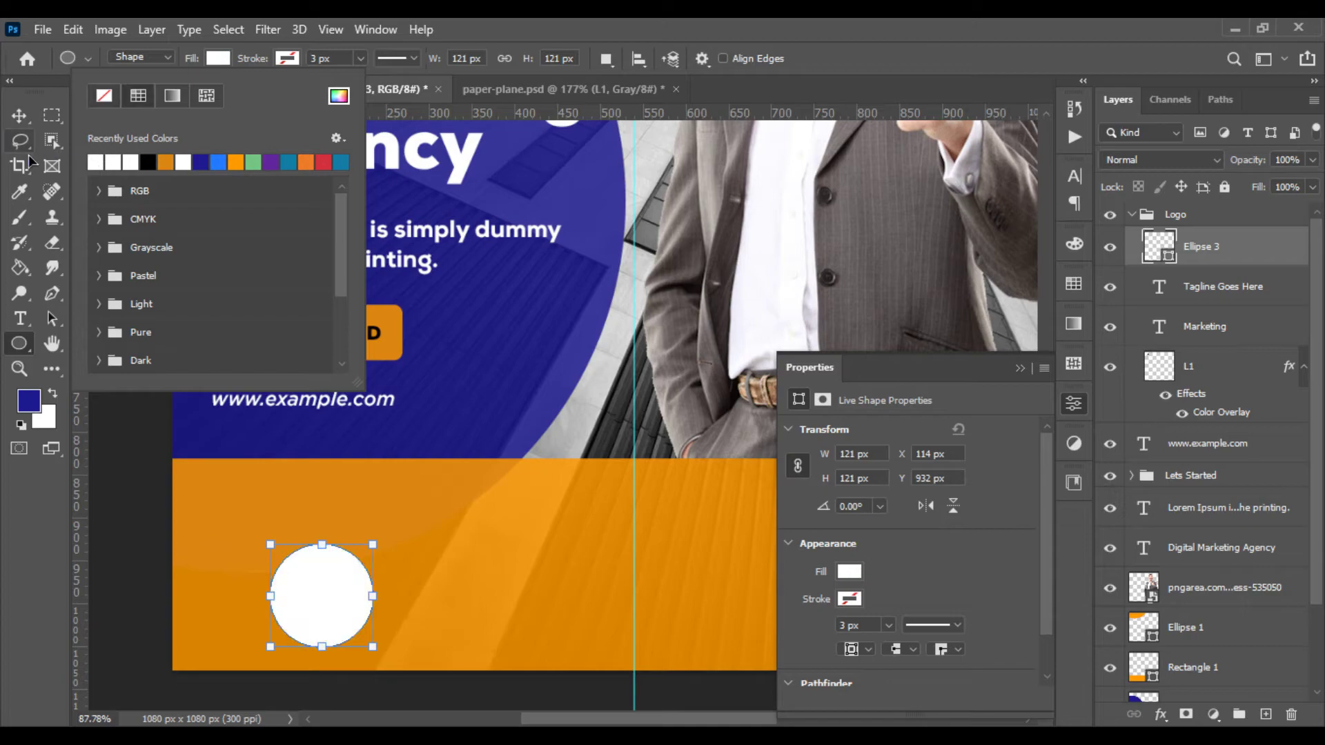
Move the white circle up and left in the footer
{"action": "left_click", "coordinate": [19, 115]}
{"action": "left_click_drag", "start_coordinate": [290, 579], "coordinate": [263, 563]}
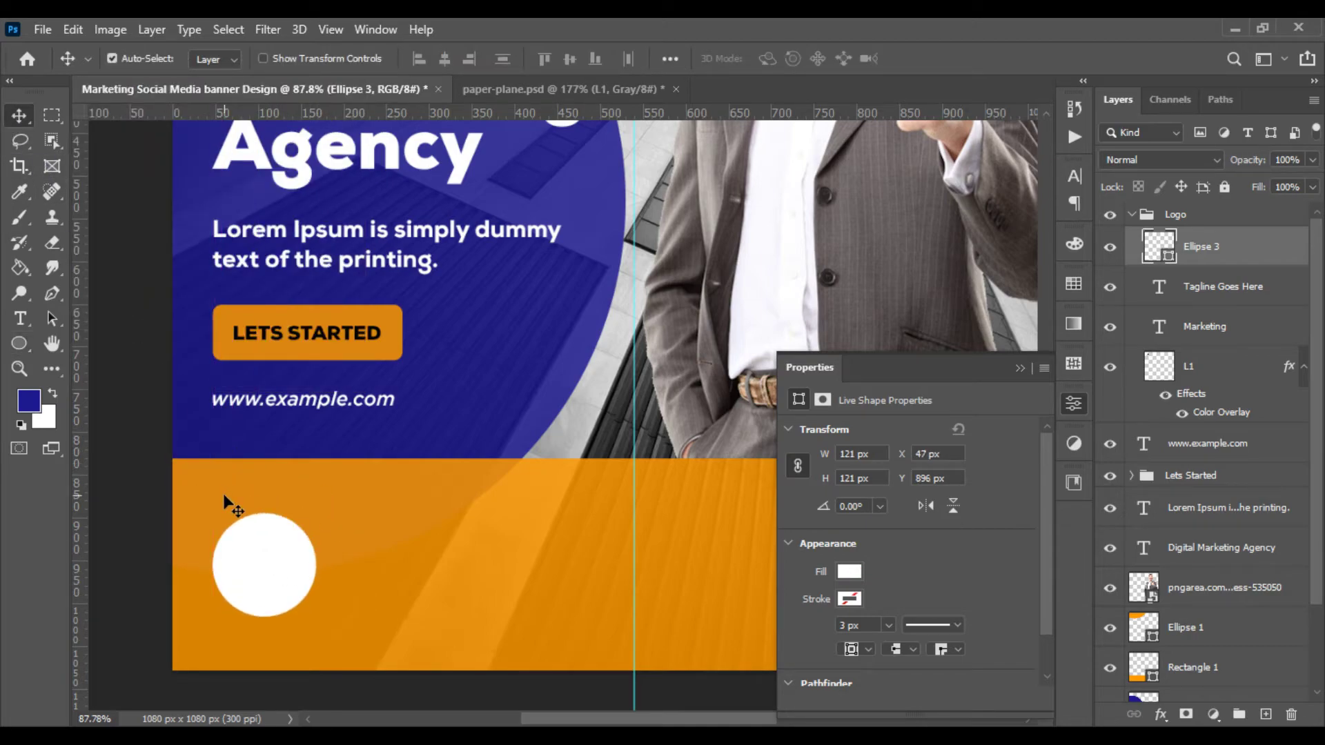
{"action": "scroll", "coordinate": [228, 504], "scroll_direction": "down", "scroll_amount": 1}
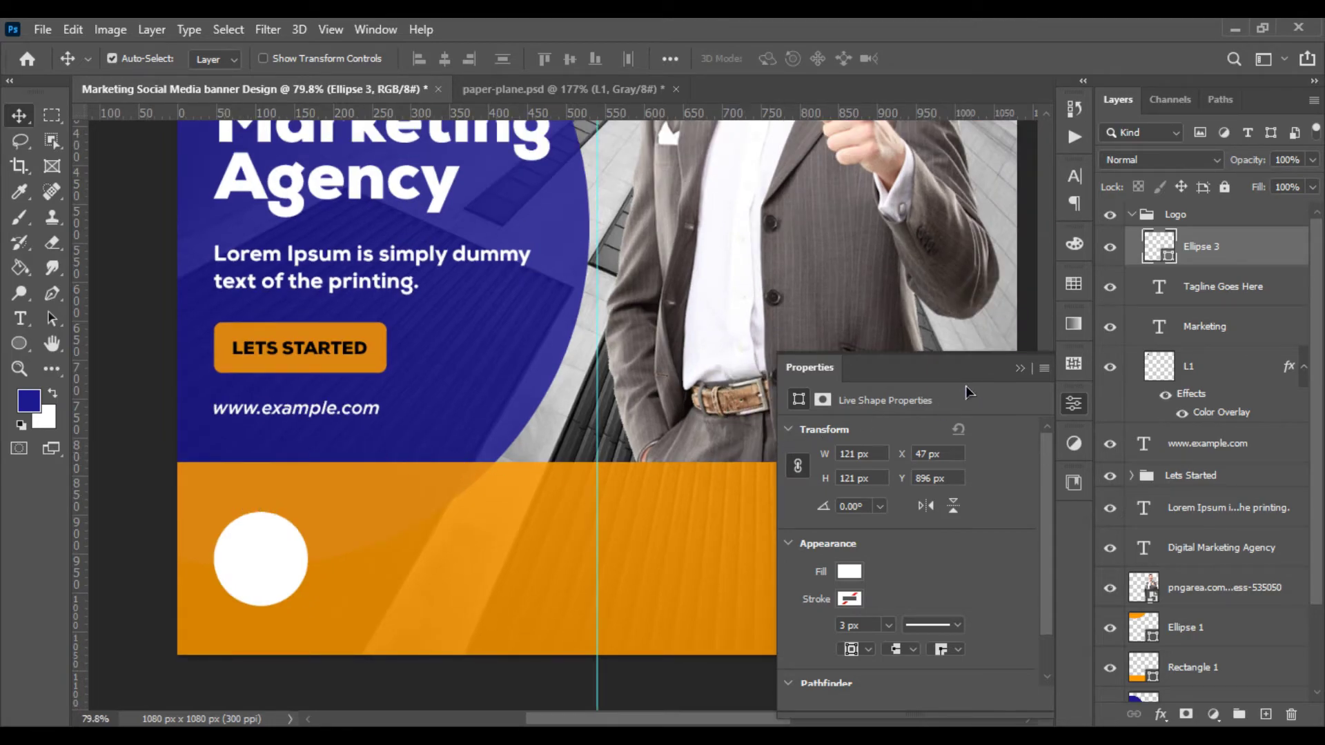
{"action": "left_click", "coordinate": [1020, 370]}
Bring up the telephone.psd icon document
{"action": "scroll", "coordinate": [611, 429], "scroll_direction": "down", "scroll_amount": 2}
{"action": "scroll", "coordinate": [607, 431], "scroll_direction": "down", "scroll_amount": 2}
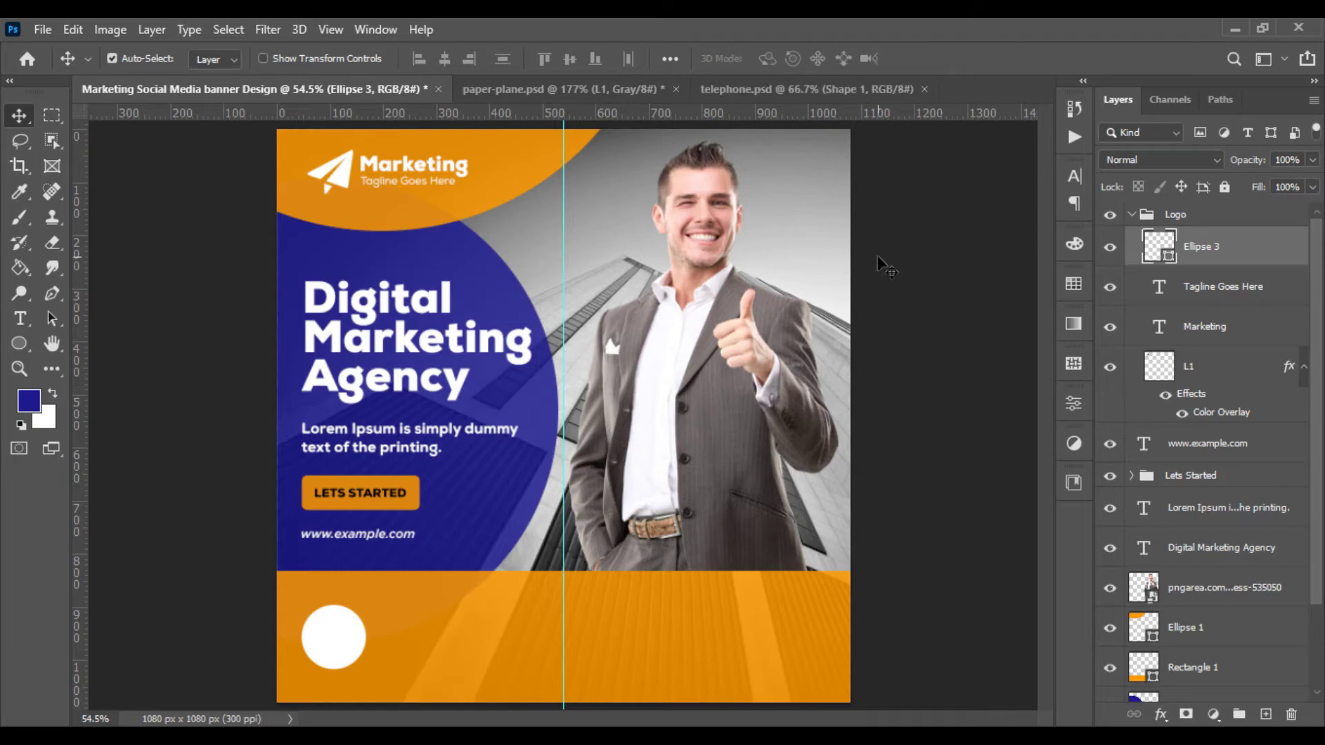
{"action": "left_click", "coordinate": [752, 92]}
Bring the telephone shape from telephone.psd into the banner and scale it to fit inside the white circle
{"action": "mouse_move", "coordinate": [661, 197]}
{"action": "left_mouse_down"}
{"action": "mouse_move", "coordinate": [265, 100]}
{"action": "mouse_move", "coordinate": [378, 636]}
{"action": "left_mouse_up"}
{"action": "scroll", "coordinate": [378, 636], "scroll_direction": "down", "scroll_amount": 2}
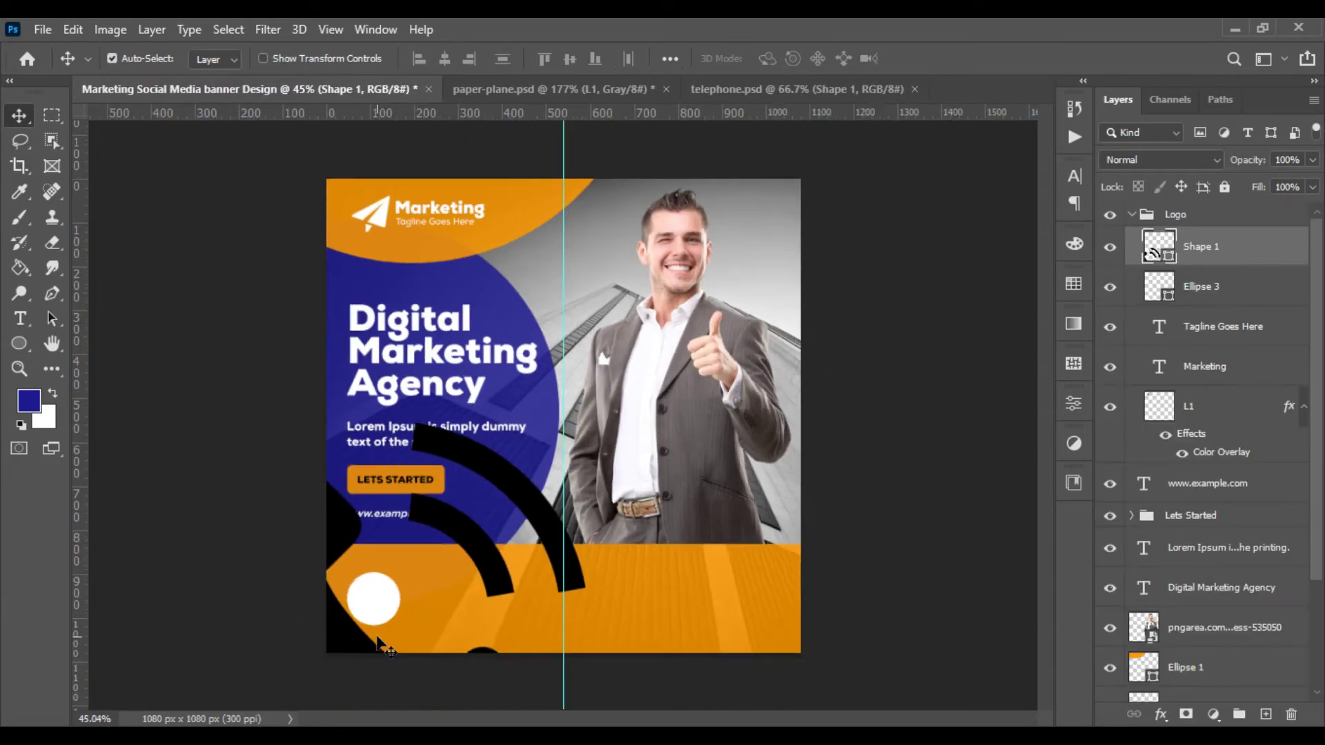
{"action": "key", "text": "ctrl+t"}
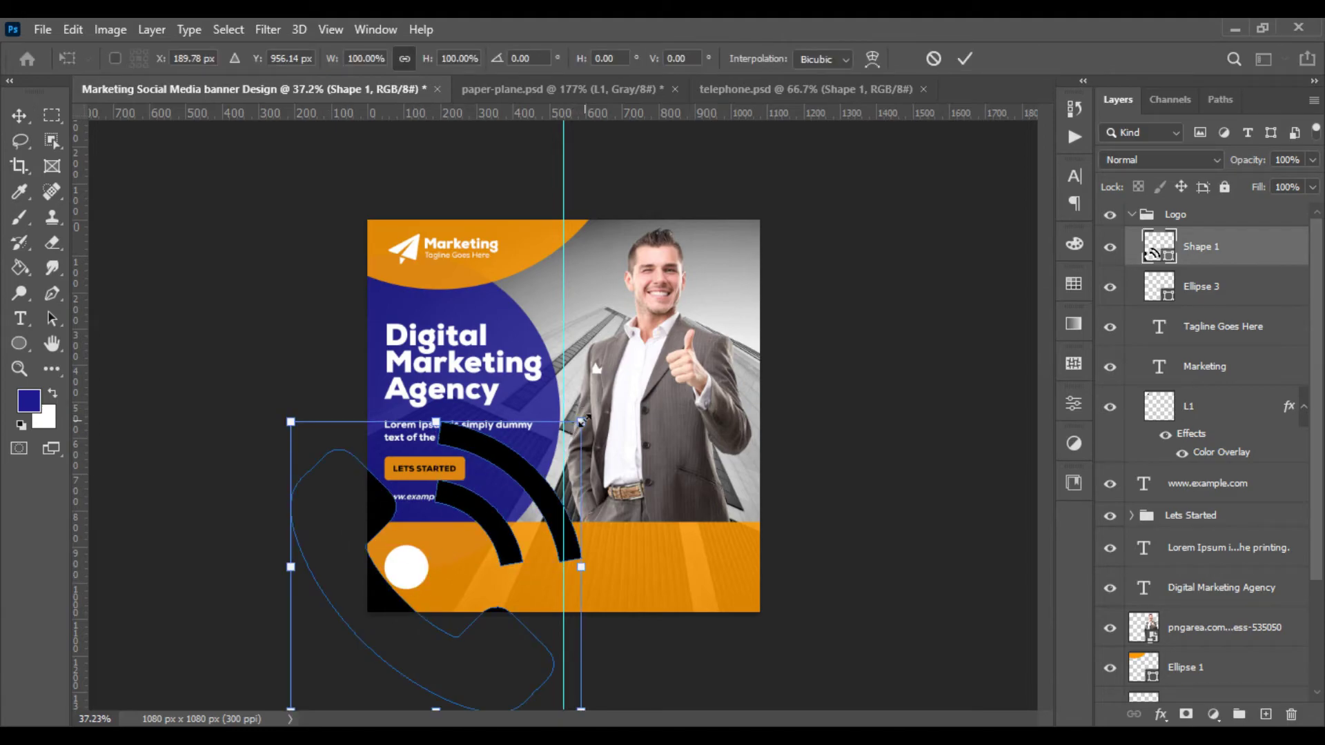
{"action": "mouse_move", "coordinate": [581, 421]}
{"action": "left_mouse_down"}
{"action": "mouse_move", "coordinate": [457, 544]}
{"action": "mouse_move", "coordinate": [566, 439]}
{"action": "mouse_move", "coordinate": [569, 483]}
{"action": "left_mouse_up"}
{"action": "scroll", "coordinate": [414, 573], "scroll_direction": "up", "scroll_amount": 5}
{"action": "scroll", "coordinate": [564, 557], "scroll_direction": "up", "scroll_amount": 3}
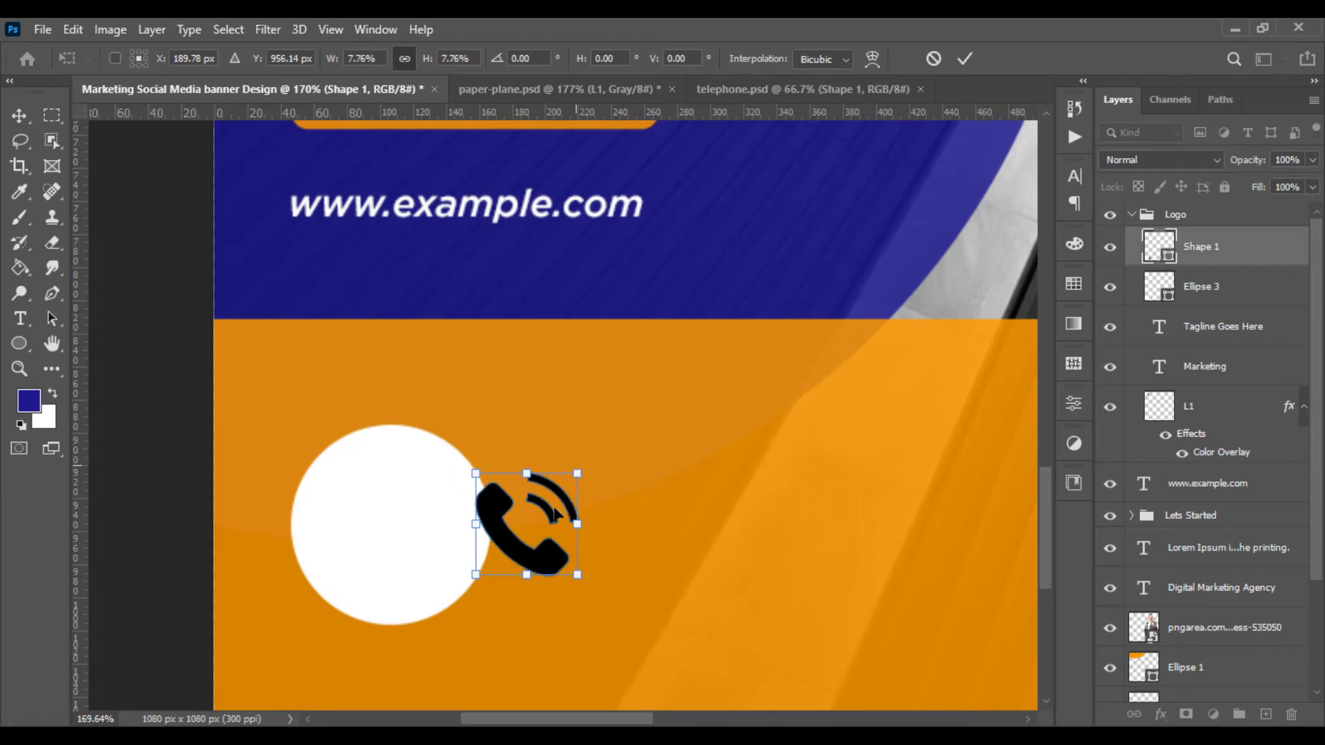
{"action": "left_click_drag", "start_coordinate": [510, 524], "coordinate": [409, 524]}
{"action": "key", "text": "Return"}
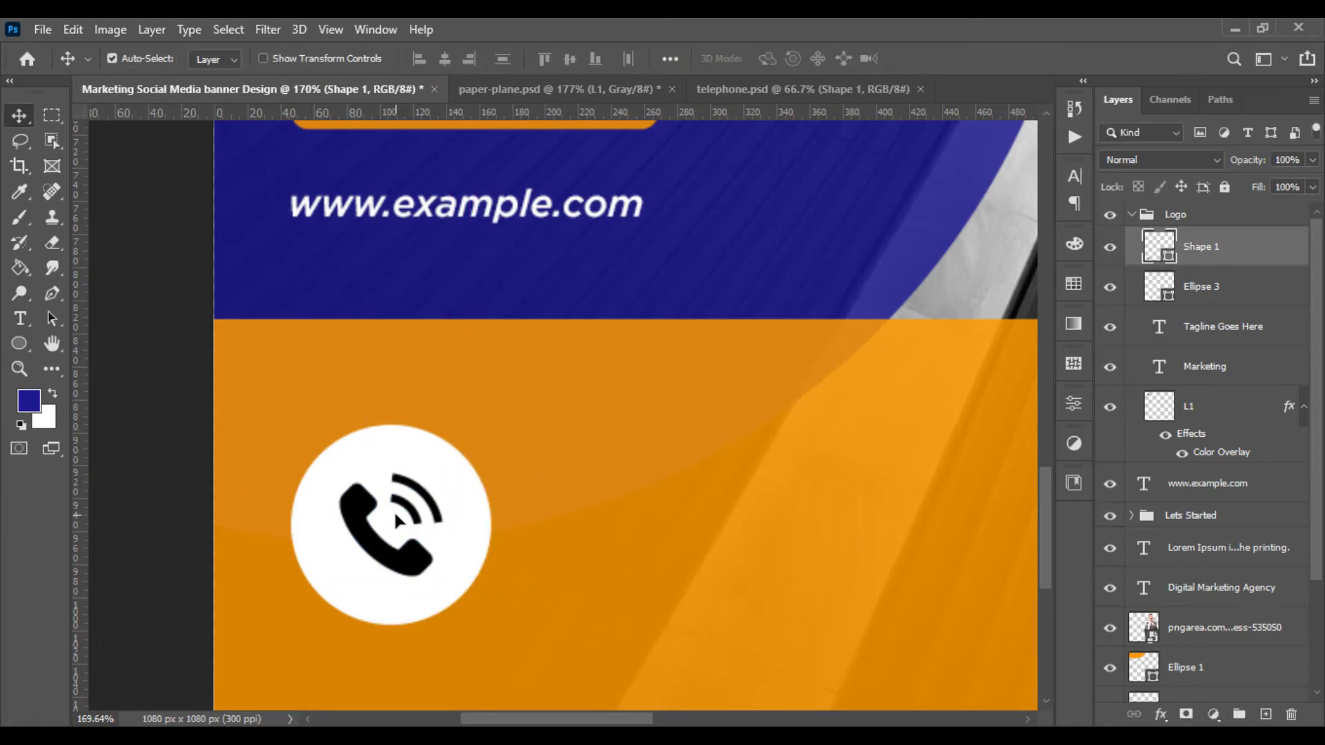
Move the phone icon and circle above the Logo group and shrink them to a 94 px badge
{"action": "scroll", "coordinate": [512, 550], "scroll_direction": "down", "scroll_amount": 2}
{"action": "scroll", "coordinate": [546, 526], "scroll_direction": "down", "scroll_amount": 1}
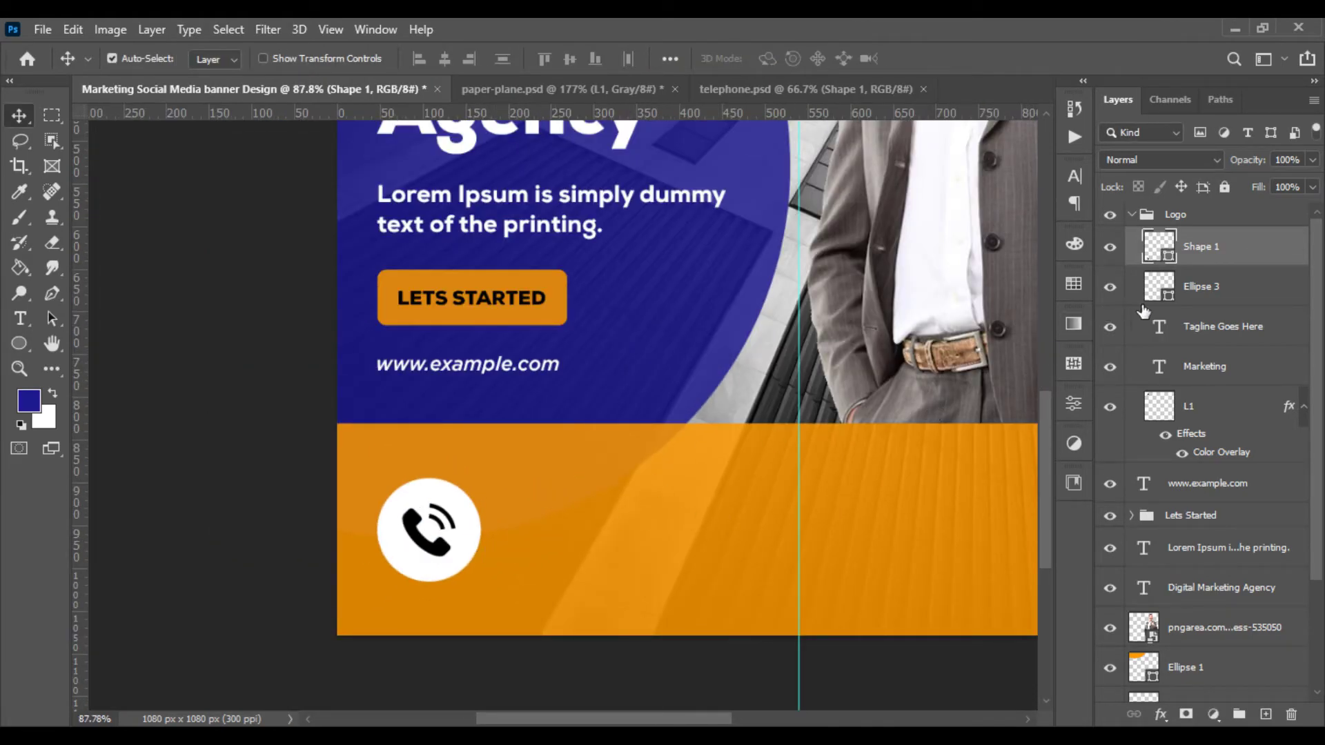
{"action": "left_click", "coordinate": [1187, 302], "text": "shift"}
{"action": "left_click_drag", "start_coordinate": [1178, 247], "coordinate": [1174, 209]}
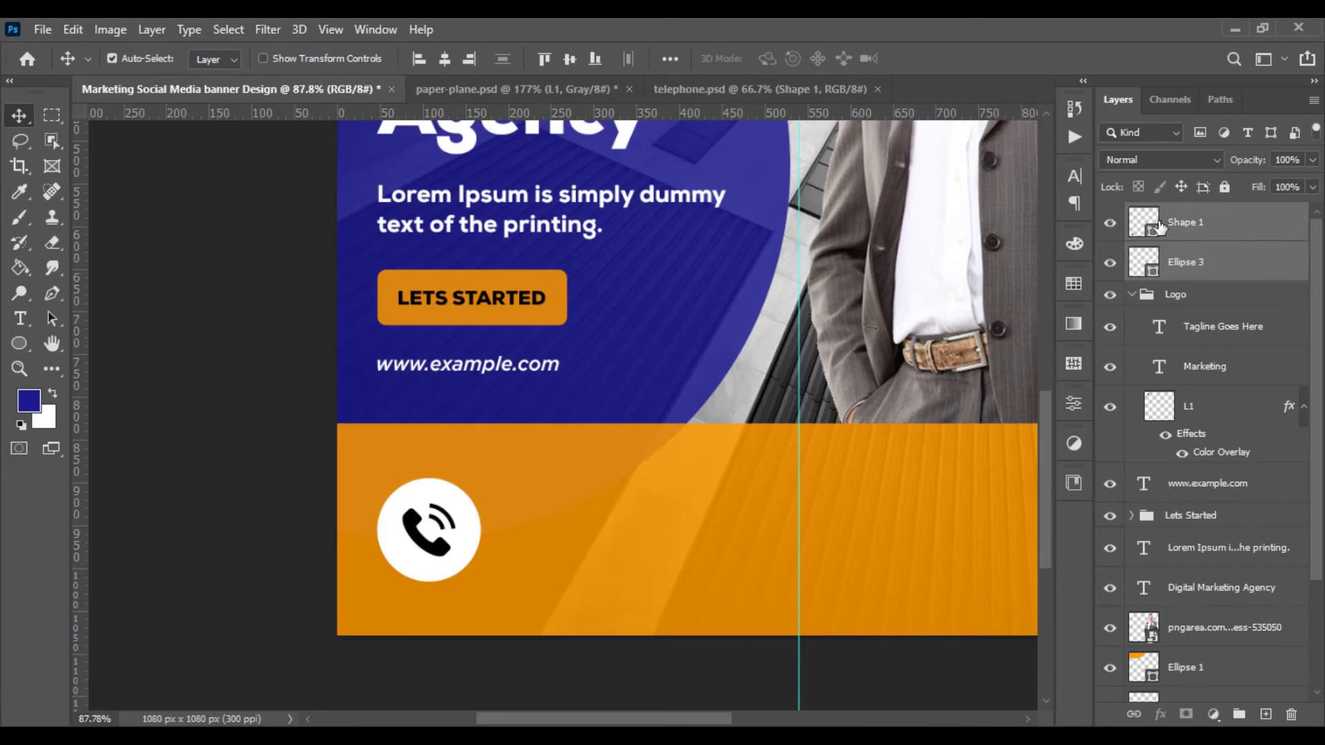
{"action": "key", "text": "ctrl+t"}
{"action": "scroll", "coordinate": [320, 492], "scroll_direction": "up", "scroll_amount": 2}
{"action": "left_click_drag", "start_coordinate": [537, 476], "coordinate": [508, 497]}
{"action": "key", "text": "Return"}
{"action": "scroll", "coordinate": [510, 546], "scroll_direction": "down", "scroll_amount": 1}
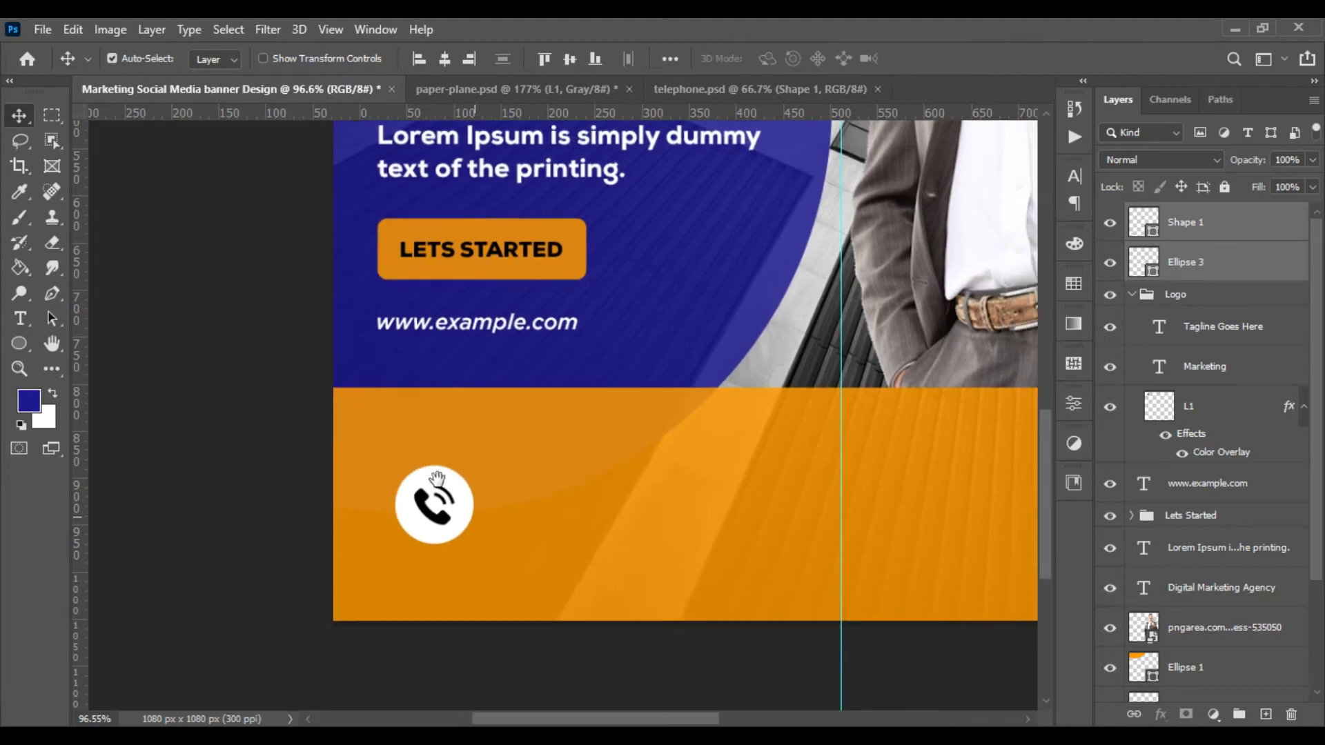
{"action": "scroll", "coordinate": [510, 545], "scroll_direction": "right", "scroll_amount": 5}
Type a placeholder phone number beside the telephone badge
{"action": "left_click", "coordinate": [20, 318]}
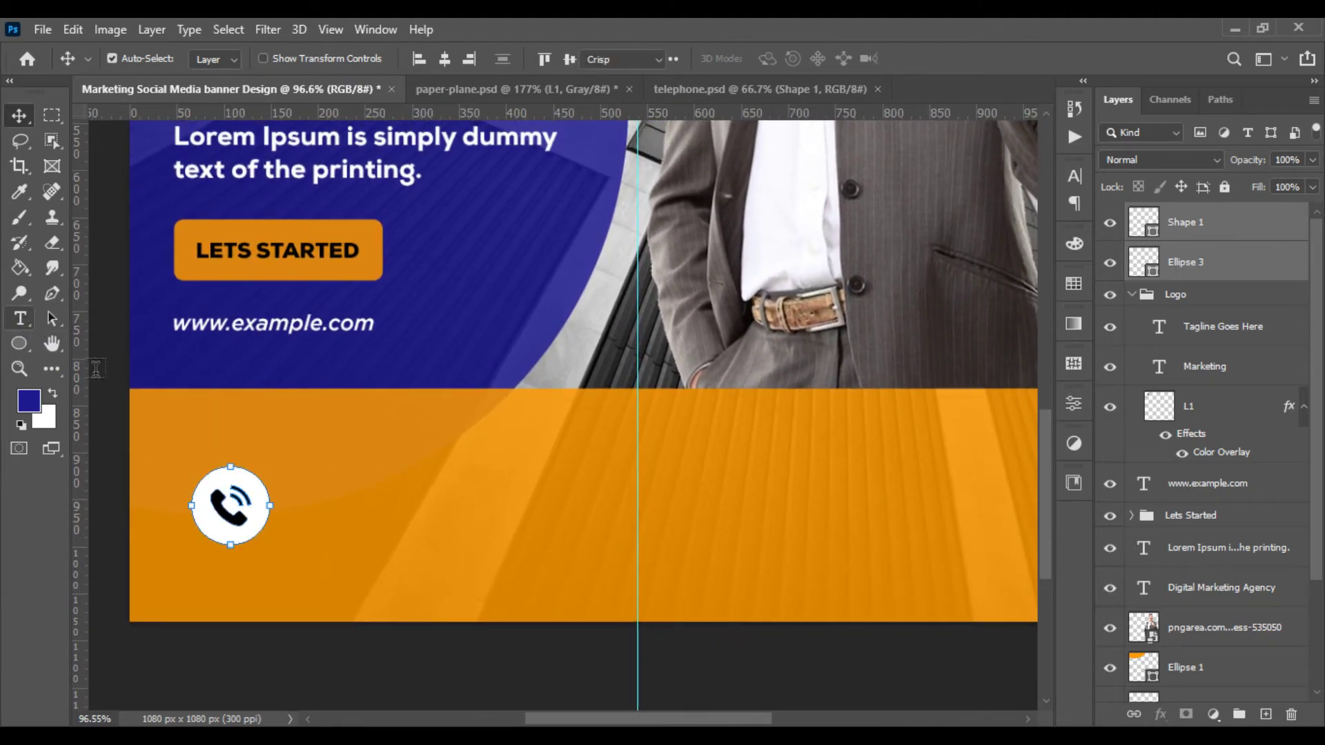
{"action": "scroll", "coordinate": [284, 552], "scroll_direction": "up", "scroll_amount": 2}
{"action": "left_click", "coordinate": [298, 507]}
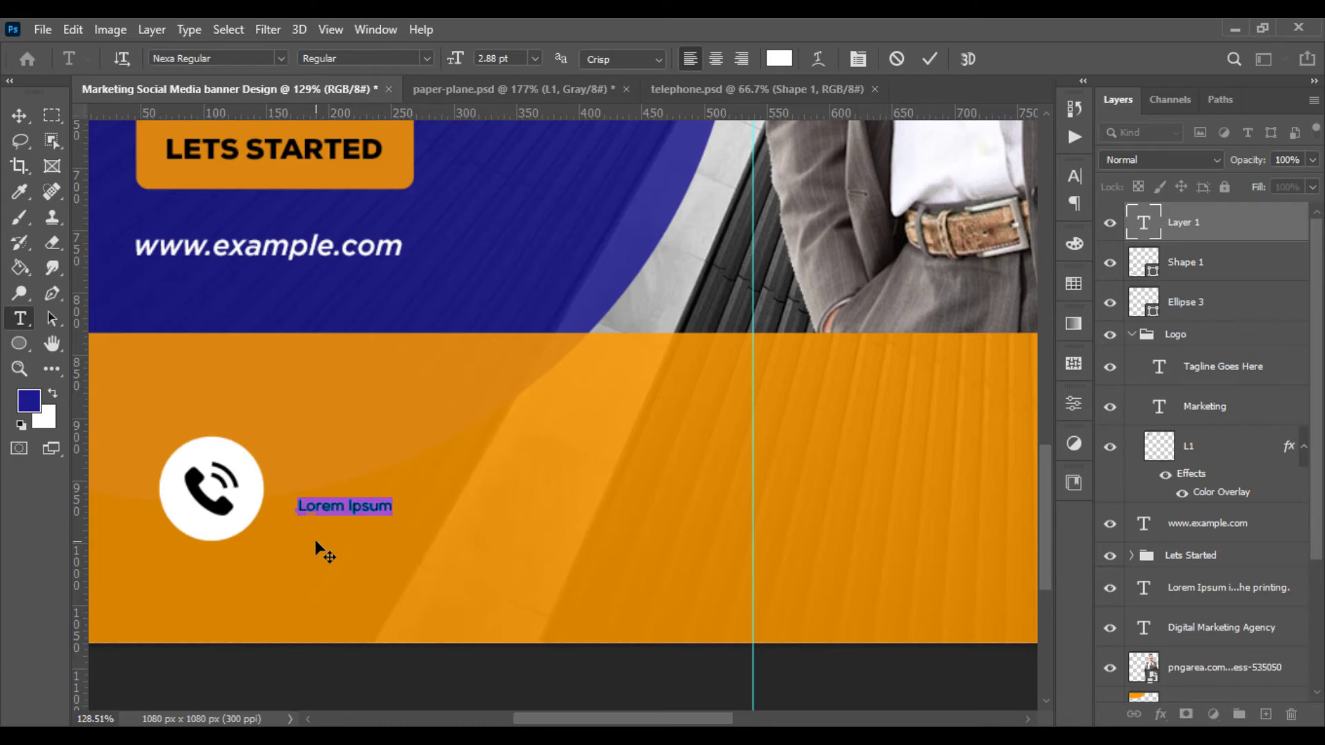
{"action": "type", "text": "00 123"}
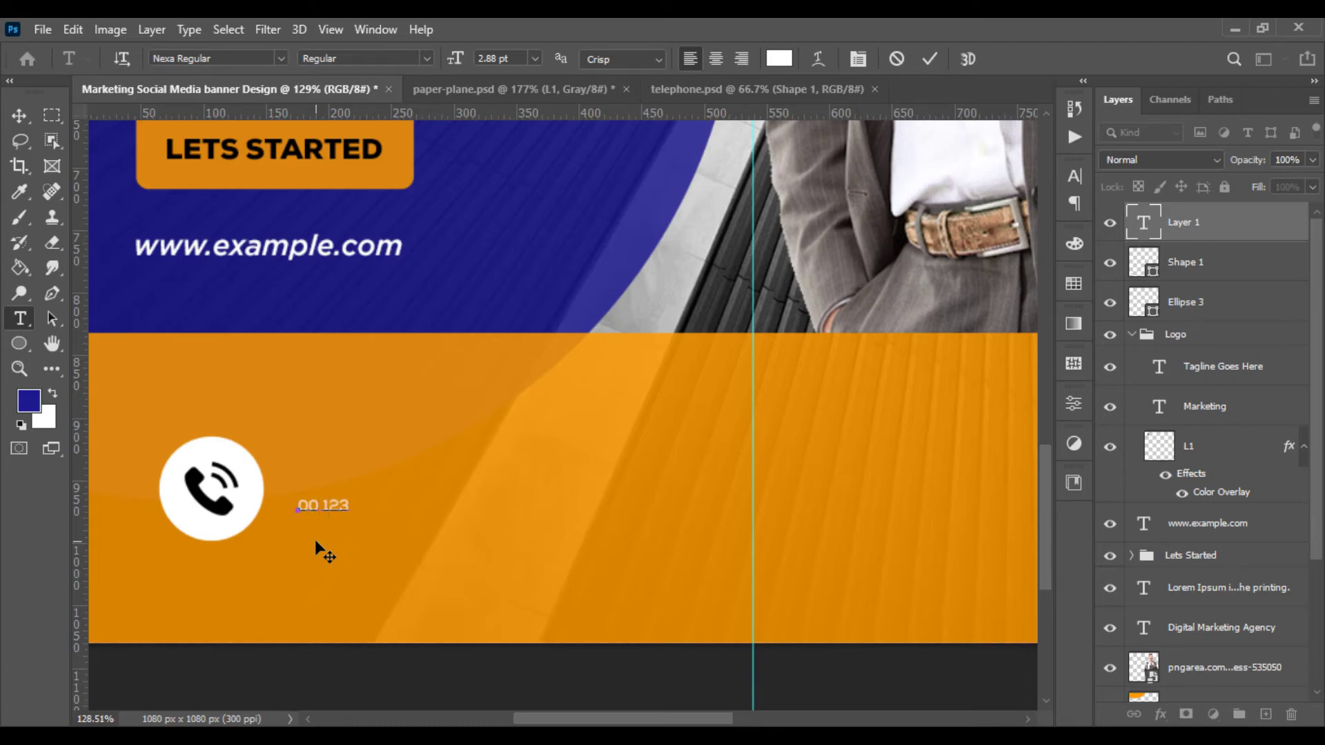
{"action": "type", "text": "0"}
{"action": "key", "text": "BackSpace"}
{"action": "type", "text": "4546"}
{"action": "key", "text": "BackSpace"}
{"action": "key", "text": "BackSpace"}
{"action": "type", "text": "60789"}
{"action": "key", "text": "BackSpace"}
Set the phone number to Nexa Black, enlarge it to about 280% and position it by the badge
{"action": "key", "text": "ctrl+a"}
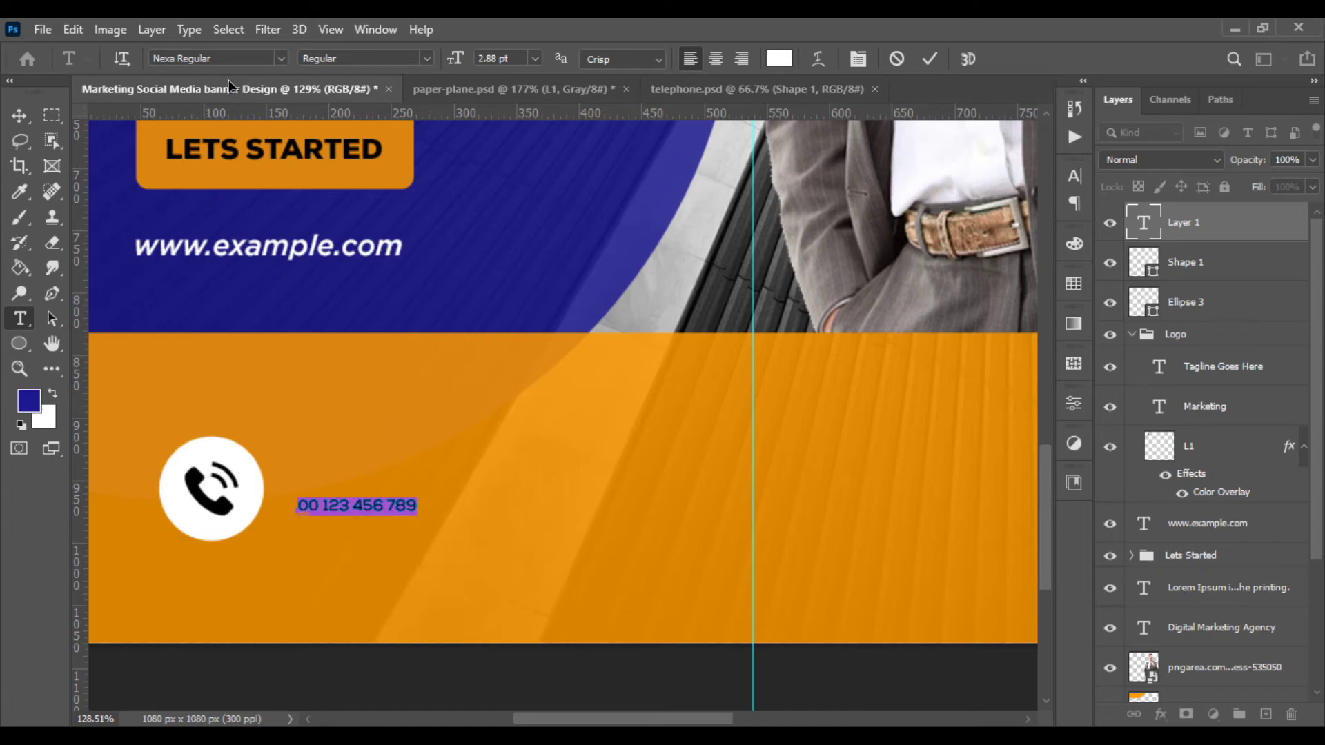
{"action": "left_click", "coordinate": [225, 58]}
{"action": "type", "text": "Nexa"}
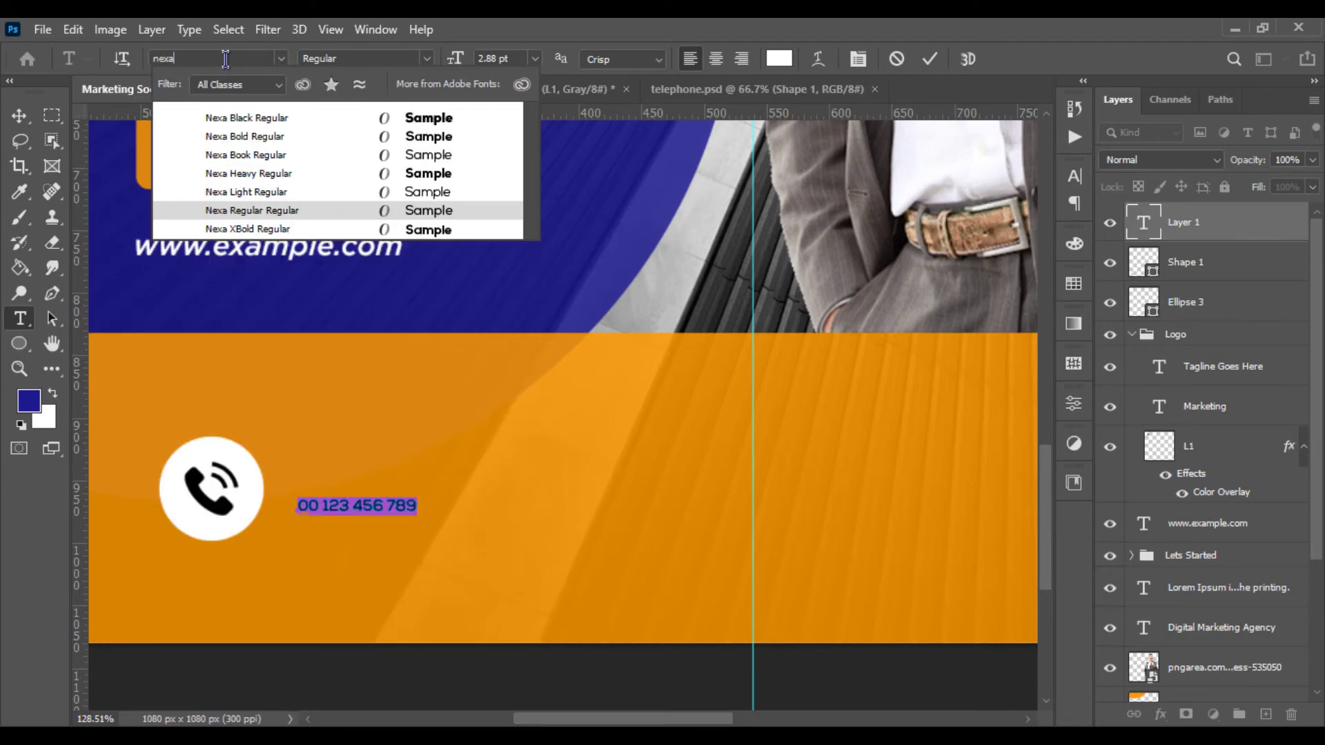
{"action": "type", "text": " XBold"}
{"action": "key", "text": "Up"}
{"action": "key", "text": "Up"}
{"action": "key", "text": "Up"}
{"action": "key", "text": "Up"}
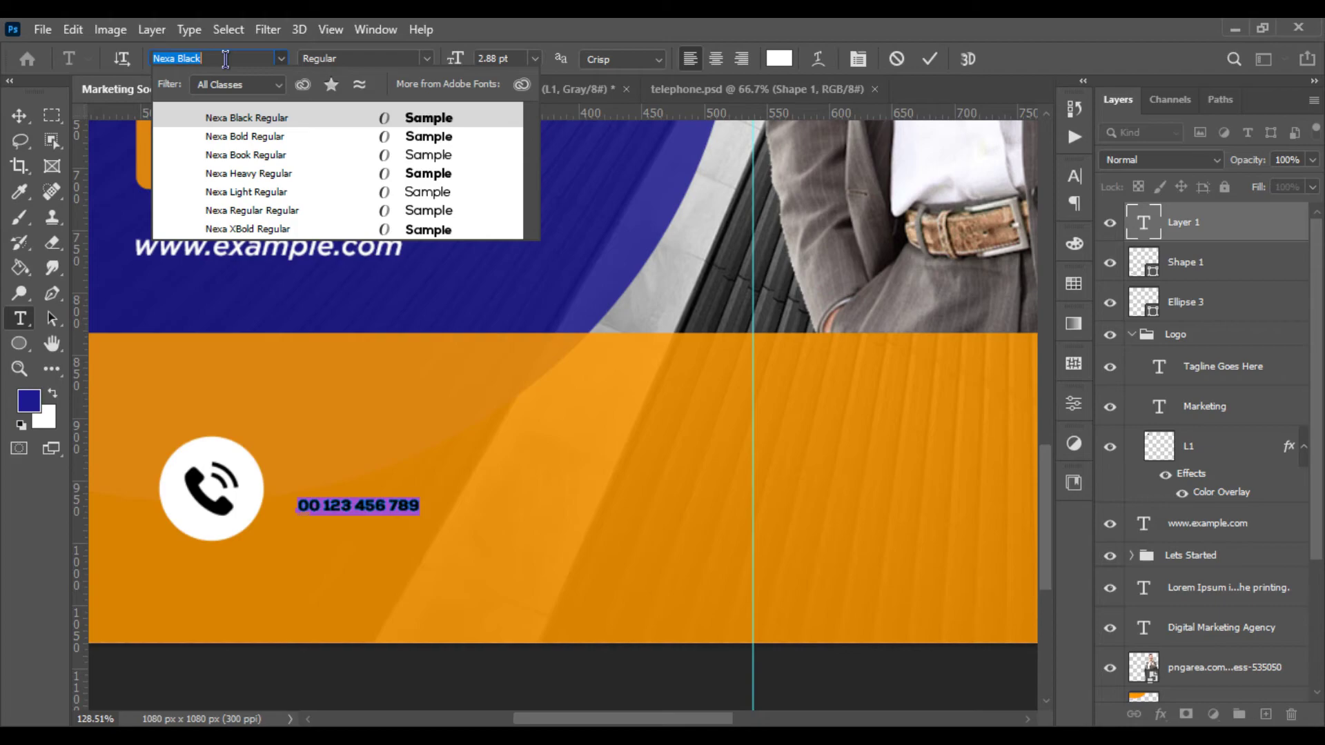
{"action": "key", "text": "Return"}
{"action": "key", "text": "ctrl+t"}
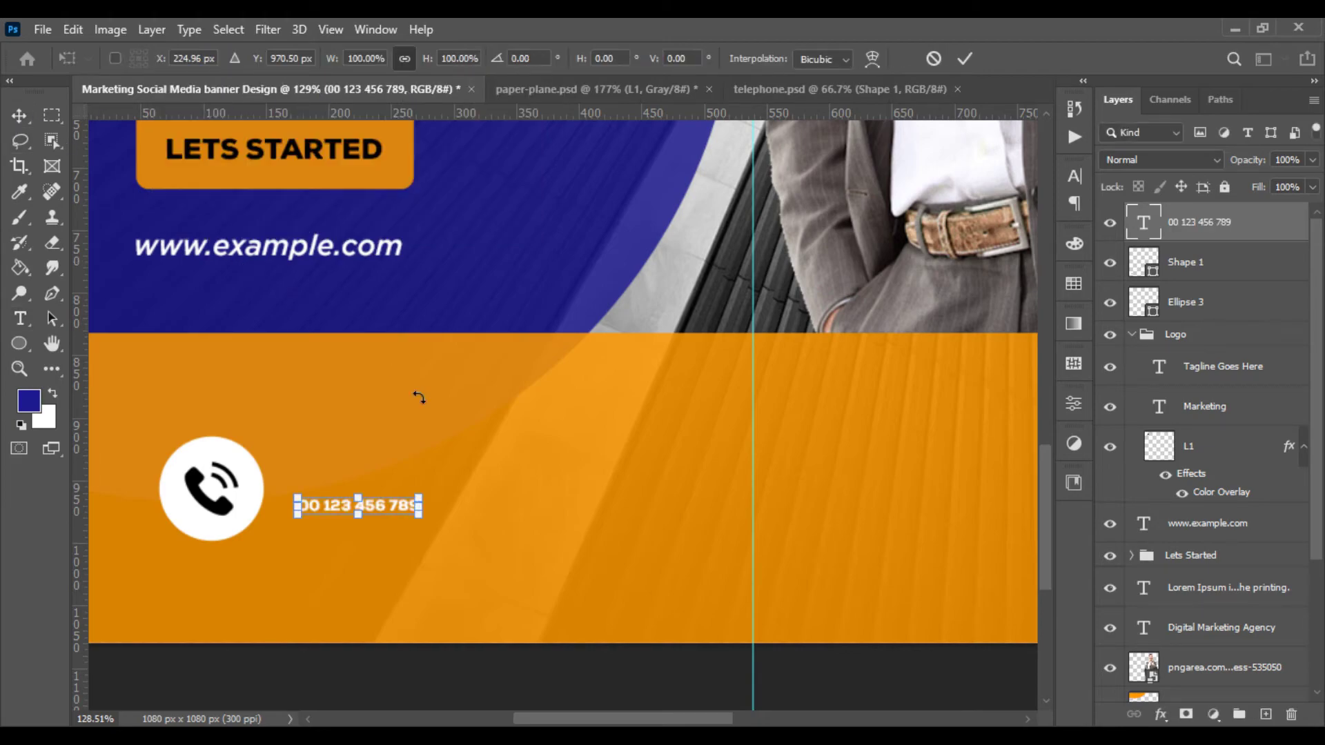
{"action": "left_click_drag", "start_coordinate": [419, 508], "coordinate": [637, 512]}
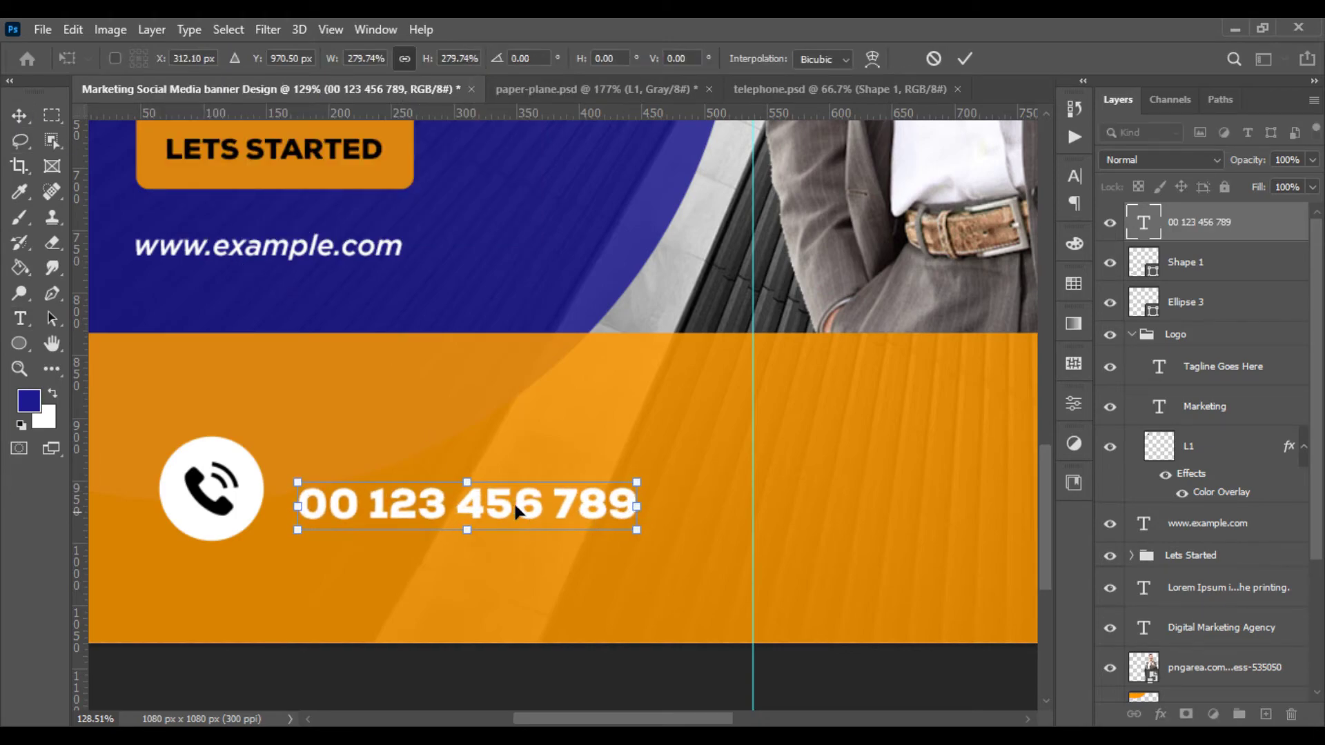
{"action": "left_click_drag", "start_coordinate": [500, 511], "coordinate": [483, 501]}
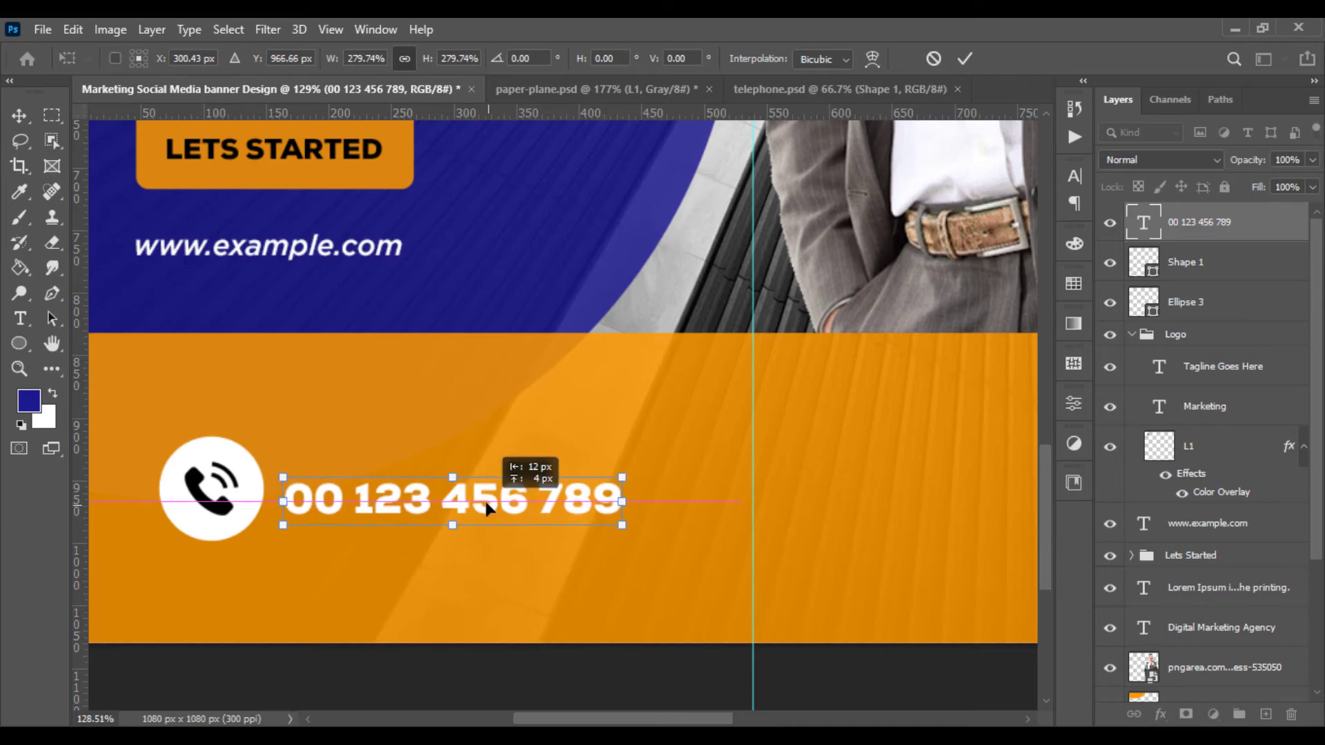
{"action": "key", "text": "Return"}
Add a 'Call for more info' text line above the number in Nexa Bold
{"action": "left_click", "coordinate": [20, 319]}
{"action": "scroll", "coordinate": [280, 493], "scroll_direction": "up", "scroll_amount": 2}
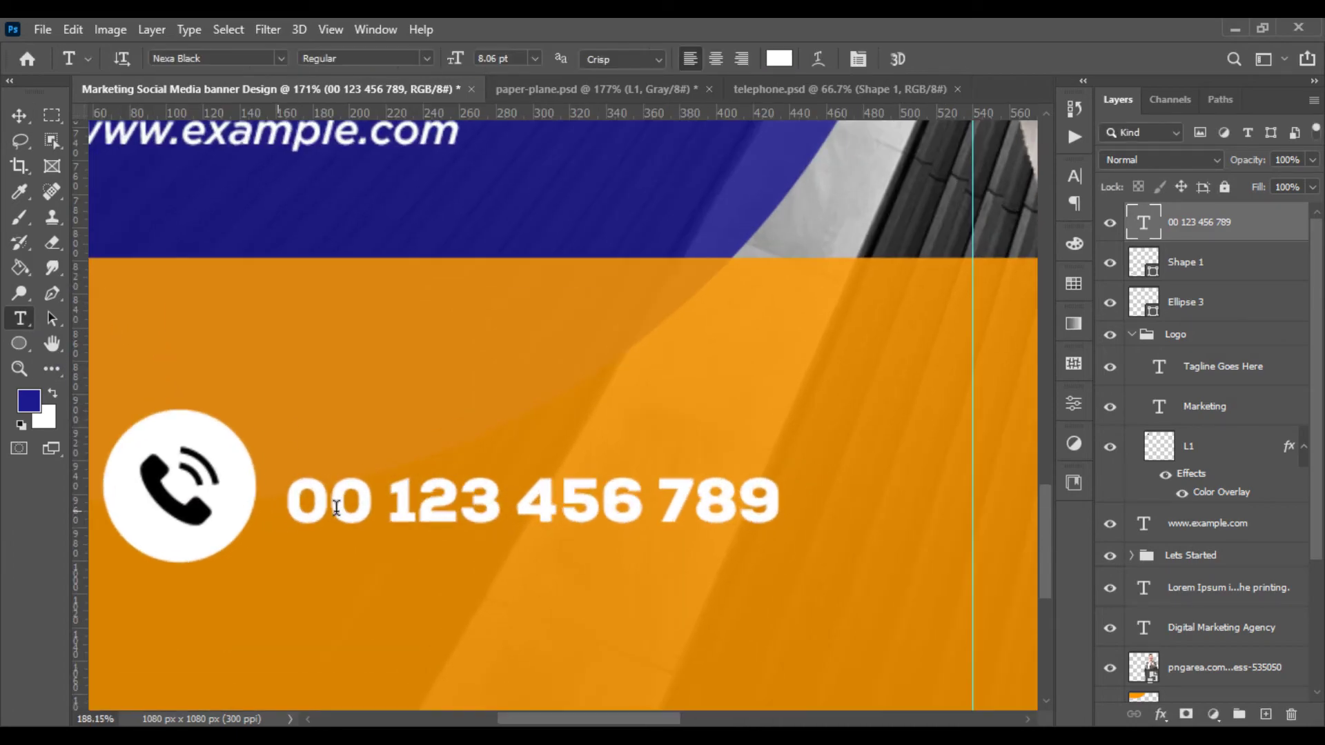
{"action": "left_click", "coordinate": [307, 445]}
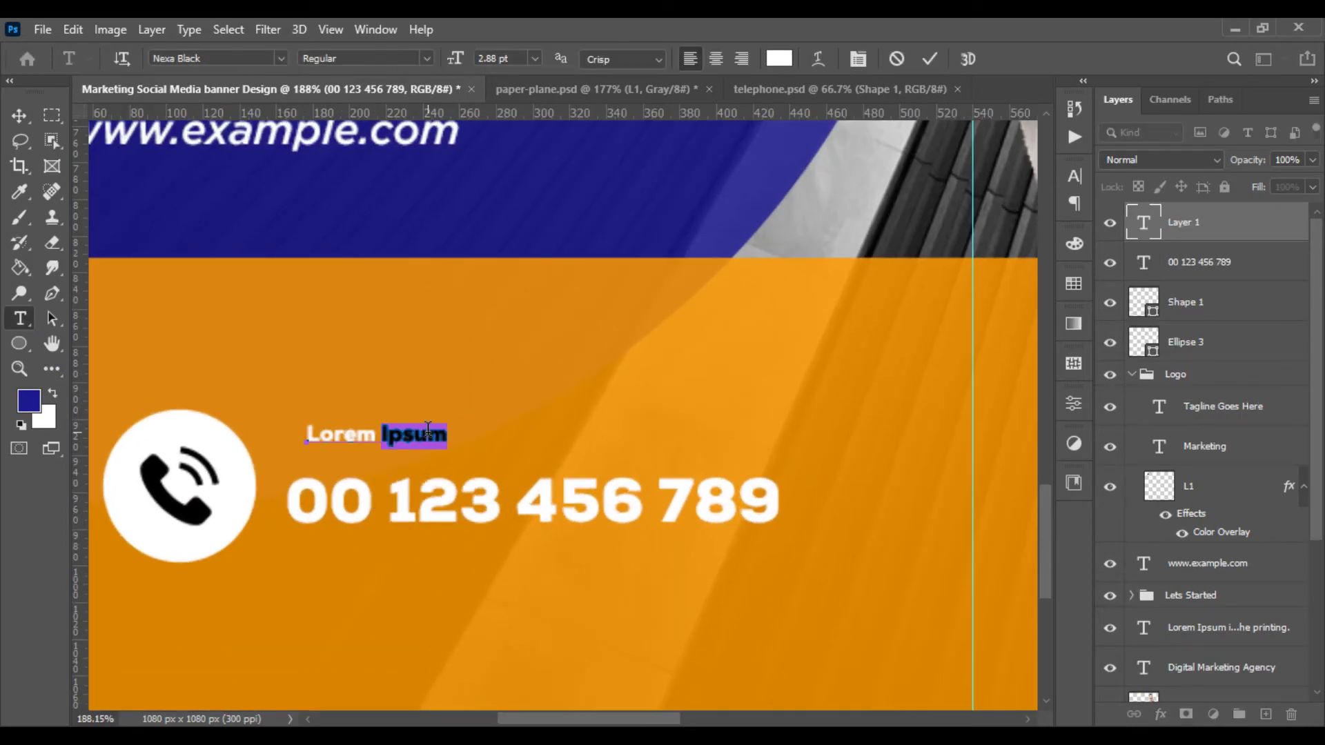
{"action": "type", "text": "Call for more info"}
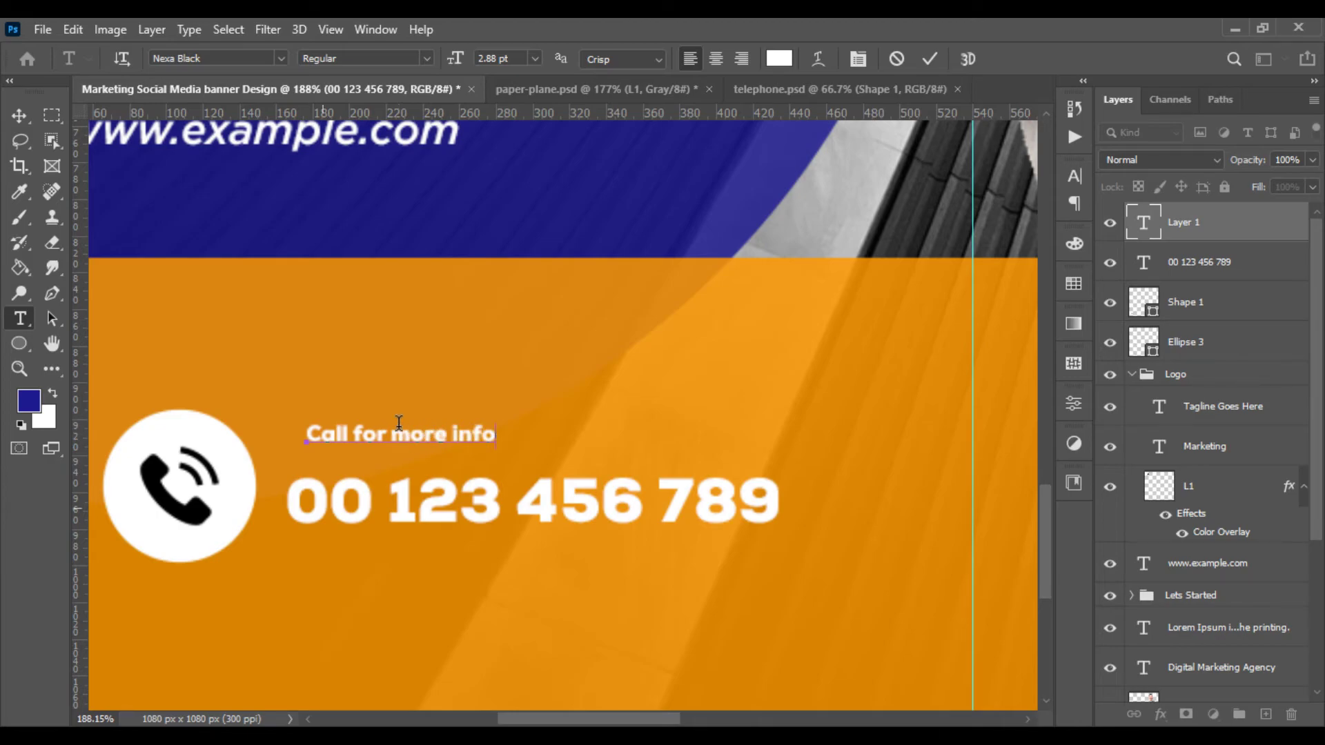
{"action": "double_click", "coordinate": [411, 423]}
{"action": "key", "text": "ctrl+a"}
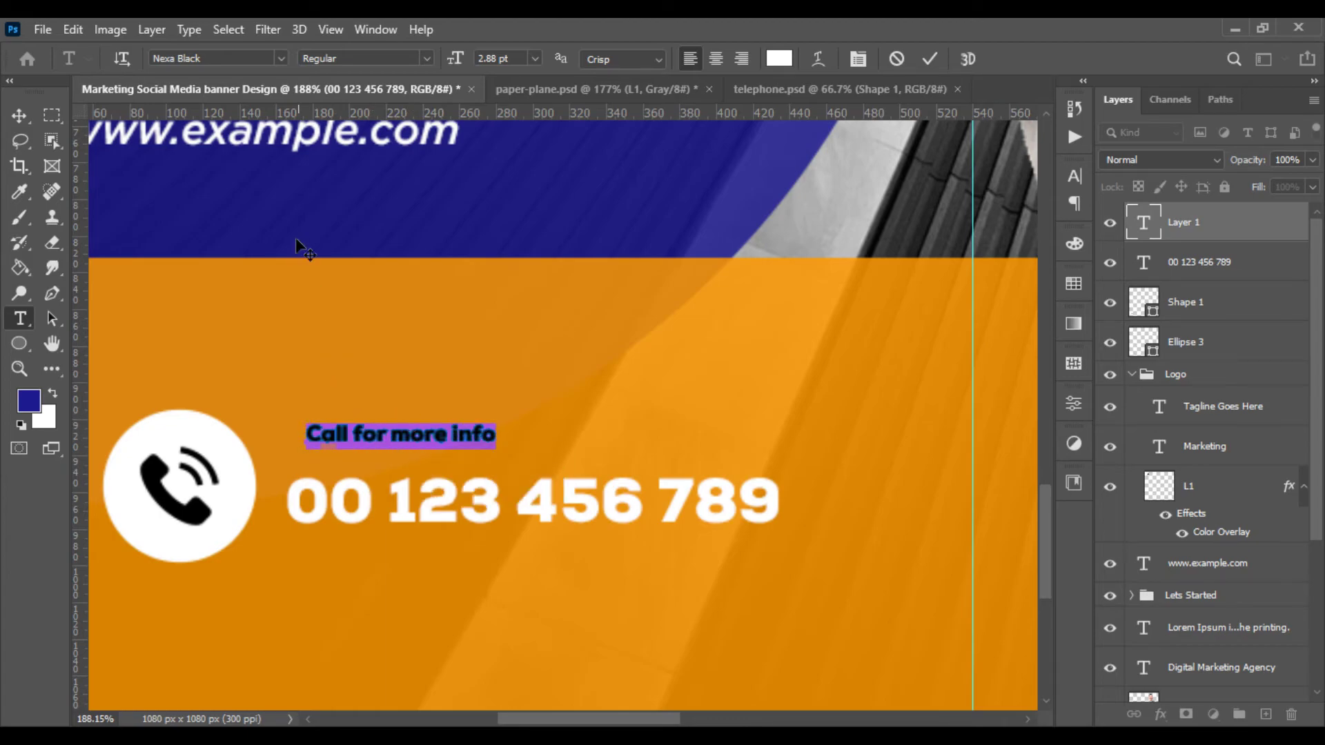
{"action": "left_click", "coordinate": [247, 58]}
{"action": "type", "text": "nex"}
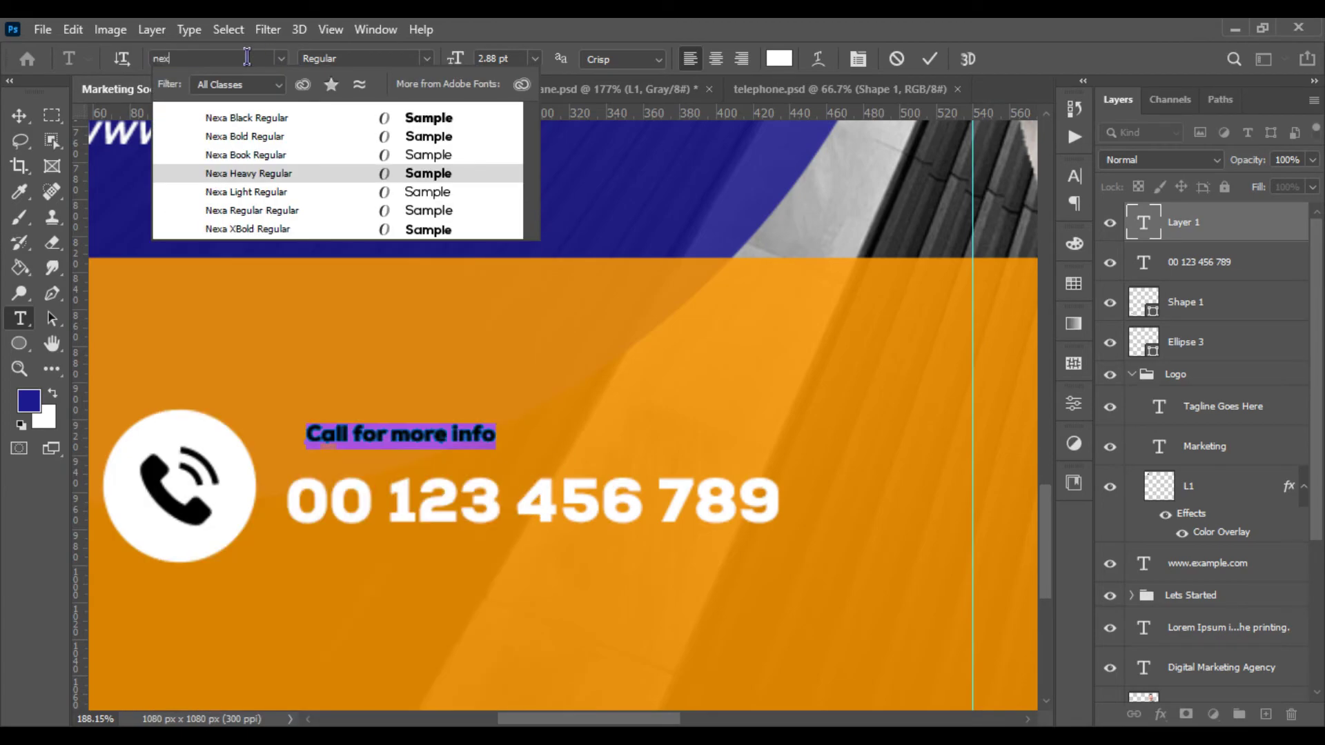
{"action": "key", "text": "Up"}
{"action": "key", "text": "Up"}
{"action": "key", "text": "Return"}
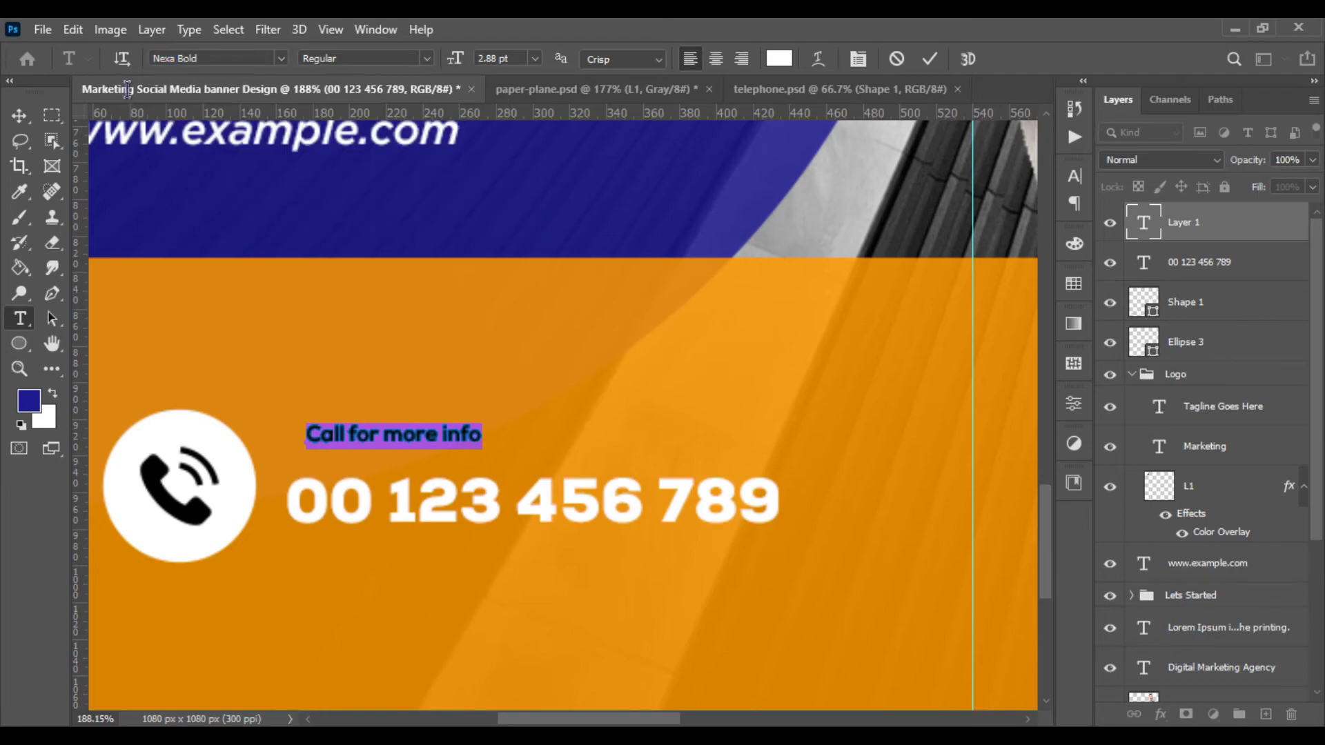
Enlarge the caption and align its left edge with the phone number
{"action": "key", "text": "ctrl+t"}
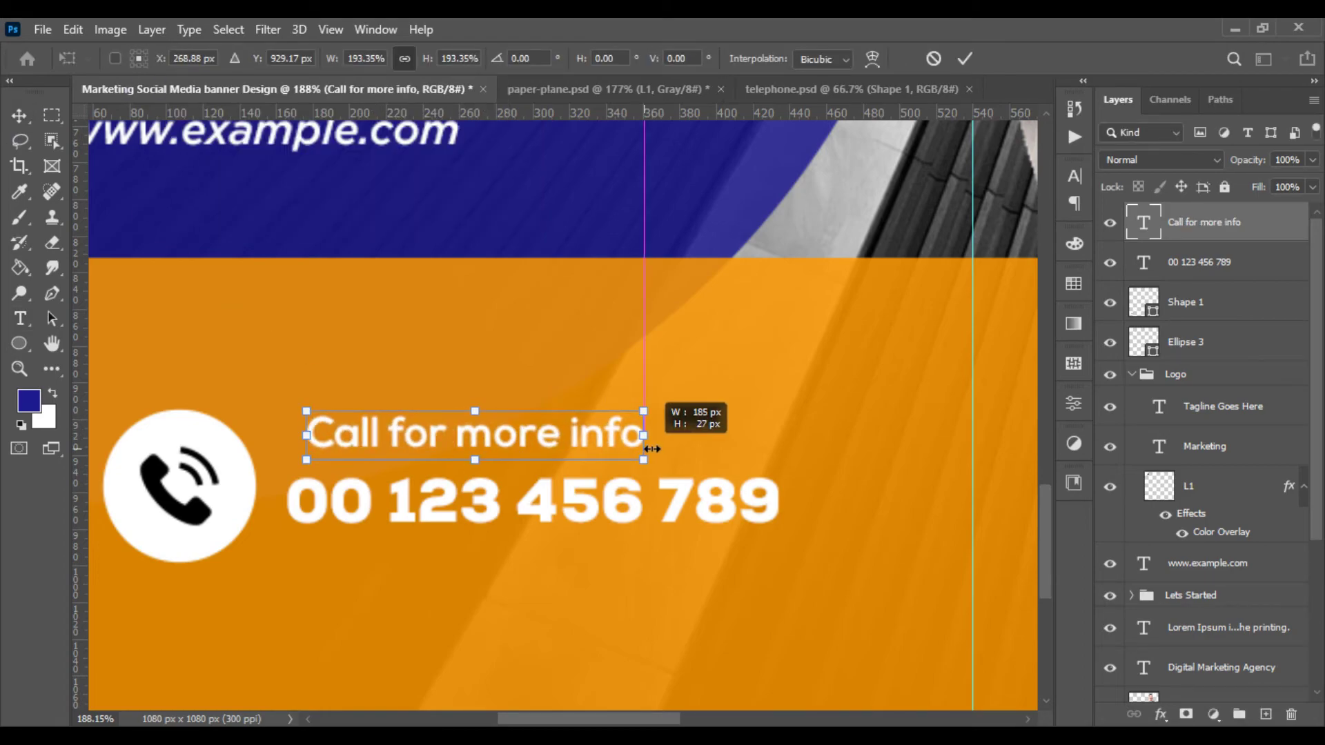
{"action": "left_click_drag", "start_coordinate": [484, 437], "coordinate": [584, 453]}
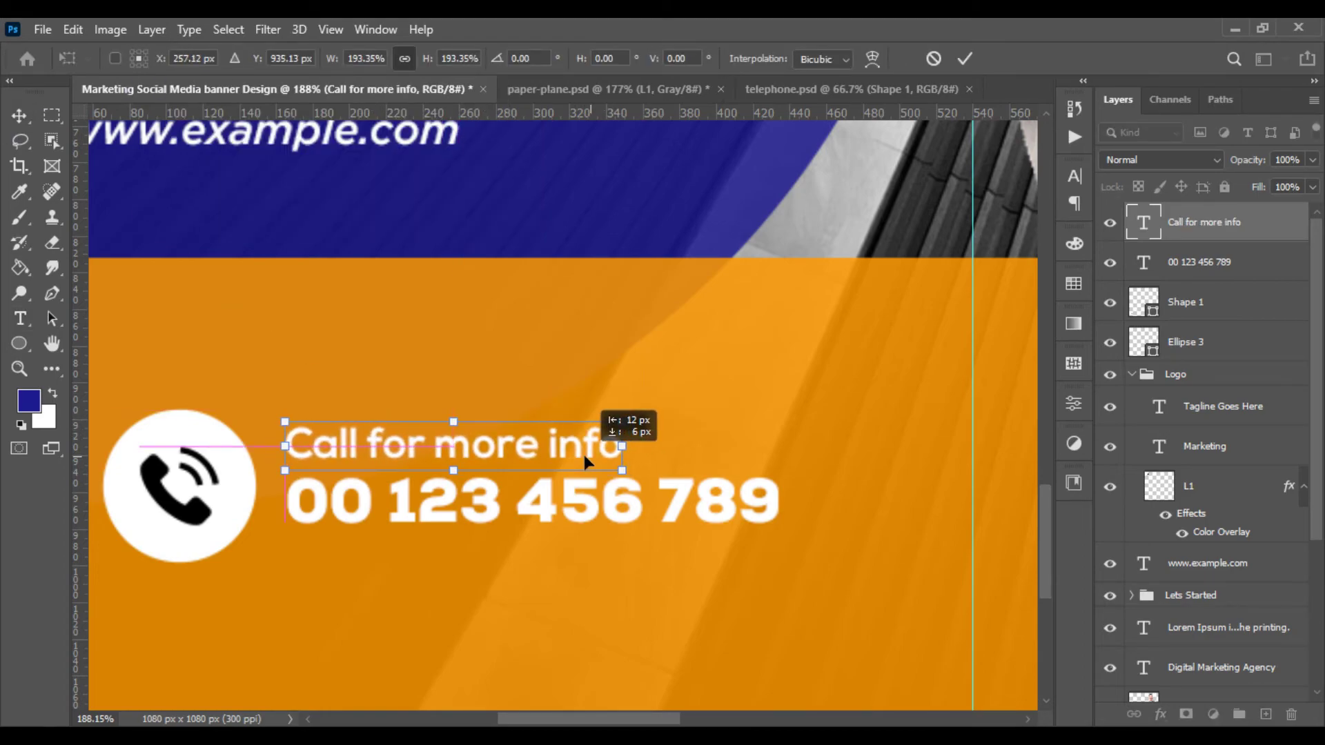
{"action": "key", "text": "Return"}
{"action": "left_click", "coordinate": [1190, 266], "text": "shift"}
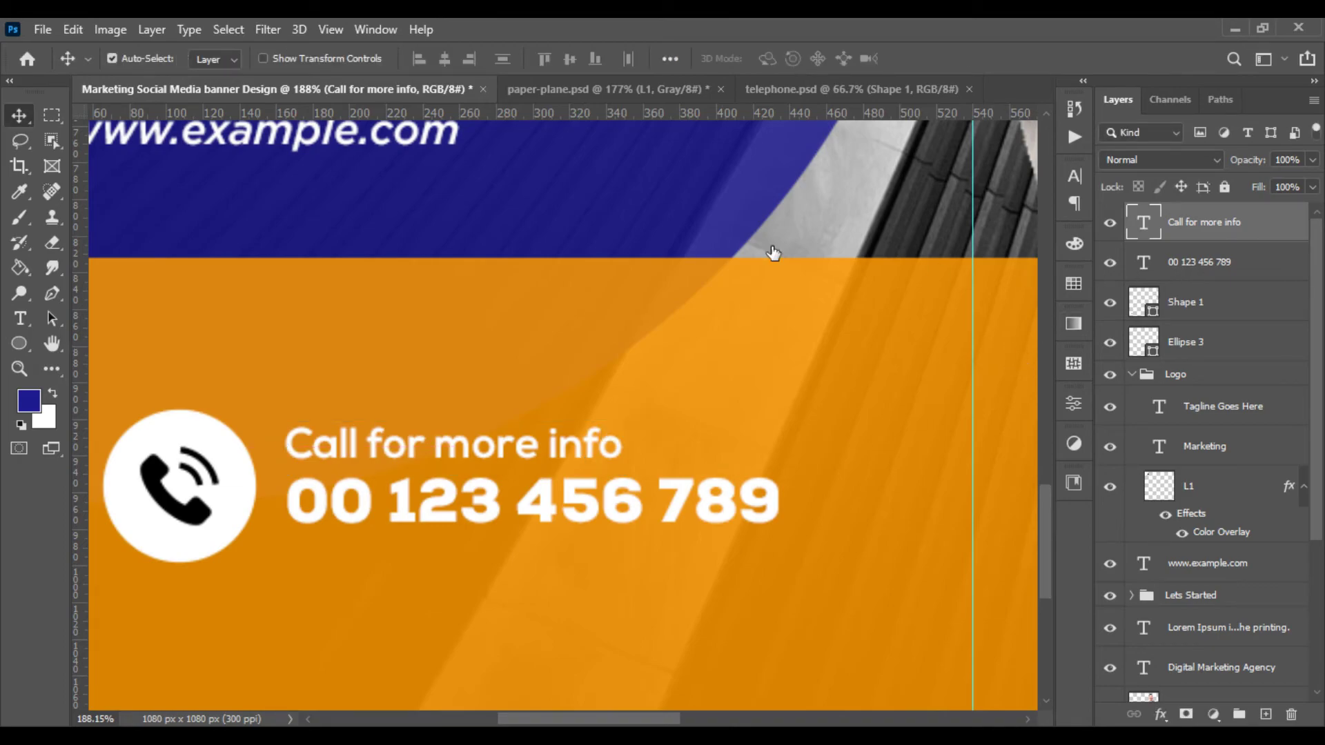
{"action": "left_click", "coordinate": [419, 58]}
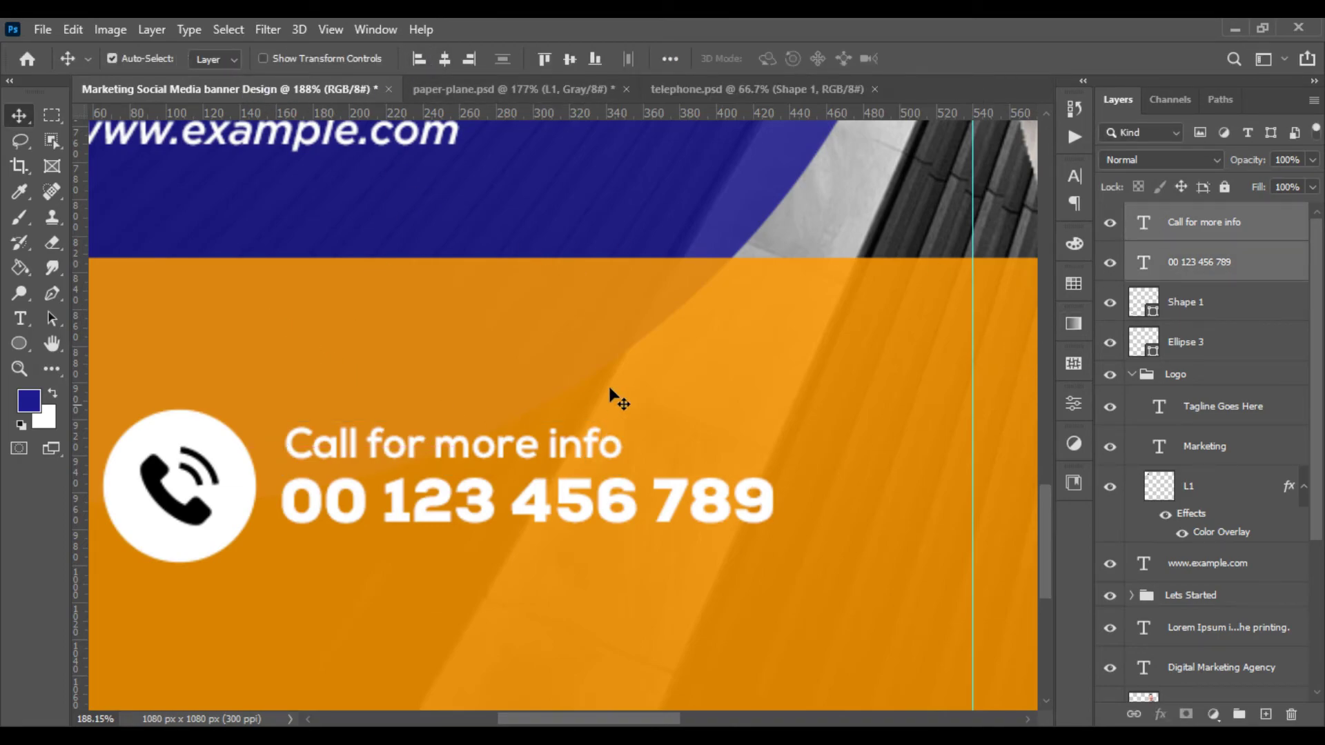
Move the caption and phone number down about 17 px
{"action": "key", "text": "ctrl+t"}
{"action": "left_click_drag", "start_coordinate": [387, 485], "coordinate": [384, 502]}
{"action": "scroll", "coordinate": [384, 502], "scroll_direction": "down", "scroll_amount": 5}
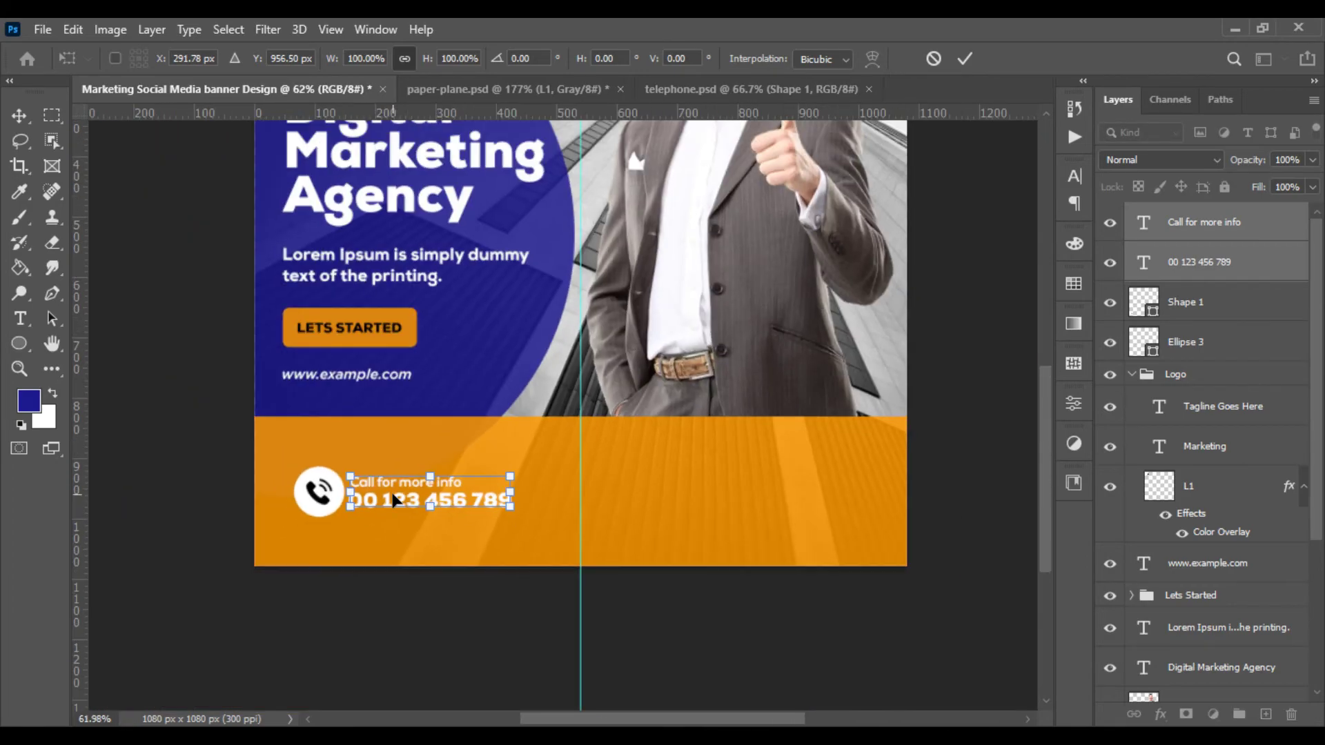
{"action": "key", "text": "Return"}
Group the phone icon, circle, caption and number into a group named 'Call'
{"action": "scroll", "coordinate": [502, 511], "scroll_direction": "up", "scroll_amount": 1}
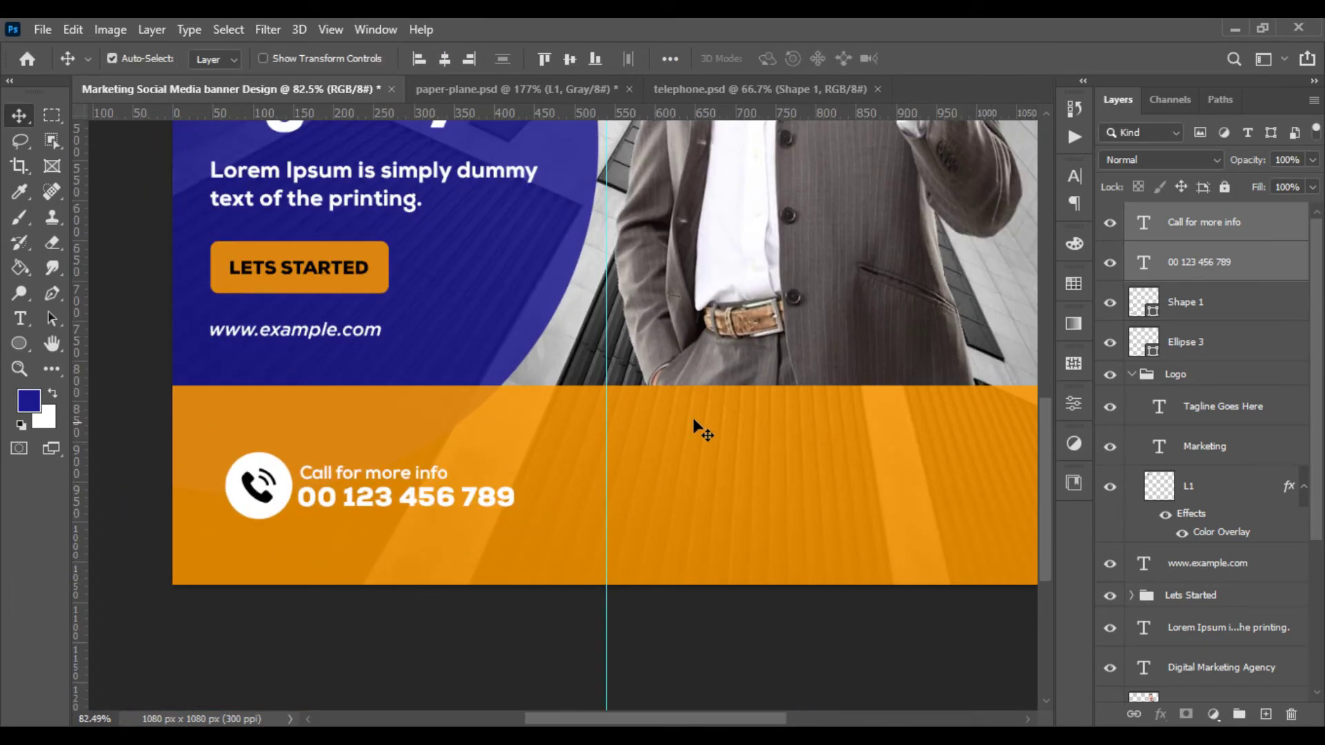
{"action": "left_click", "coordinate": [1191, 349], "text": "shift"}
{"action": "left_click", "coordinate": [1241, 713]}
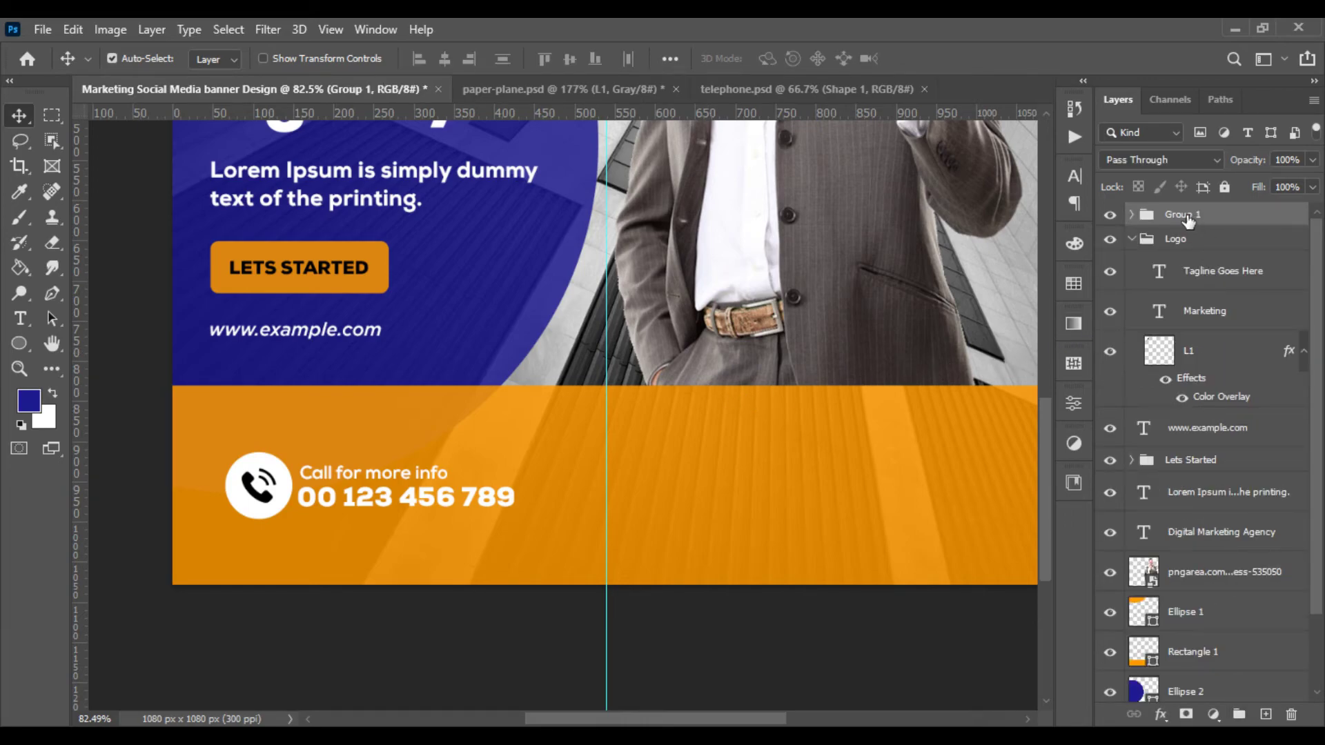
{"action": "double_click", "coordinate": [1183, 214]}
{"action": "type", "text": "X"}
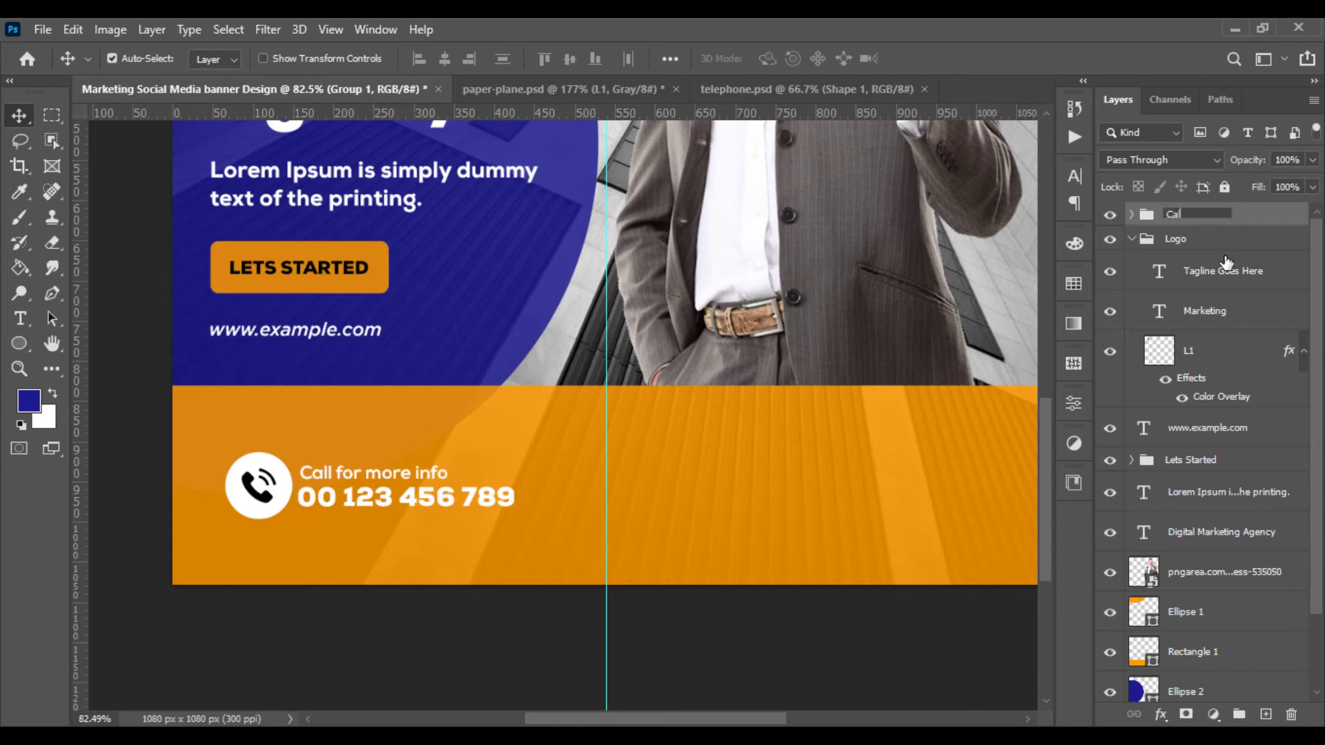
{"action": "type", "text": "l"}
{"action": "key", "text": "Return"}
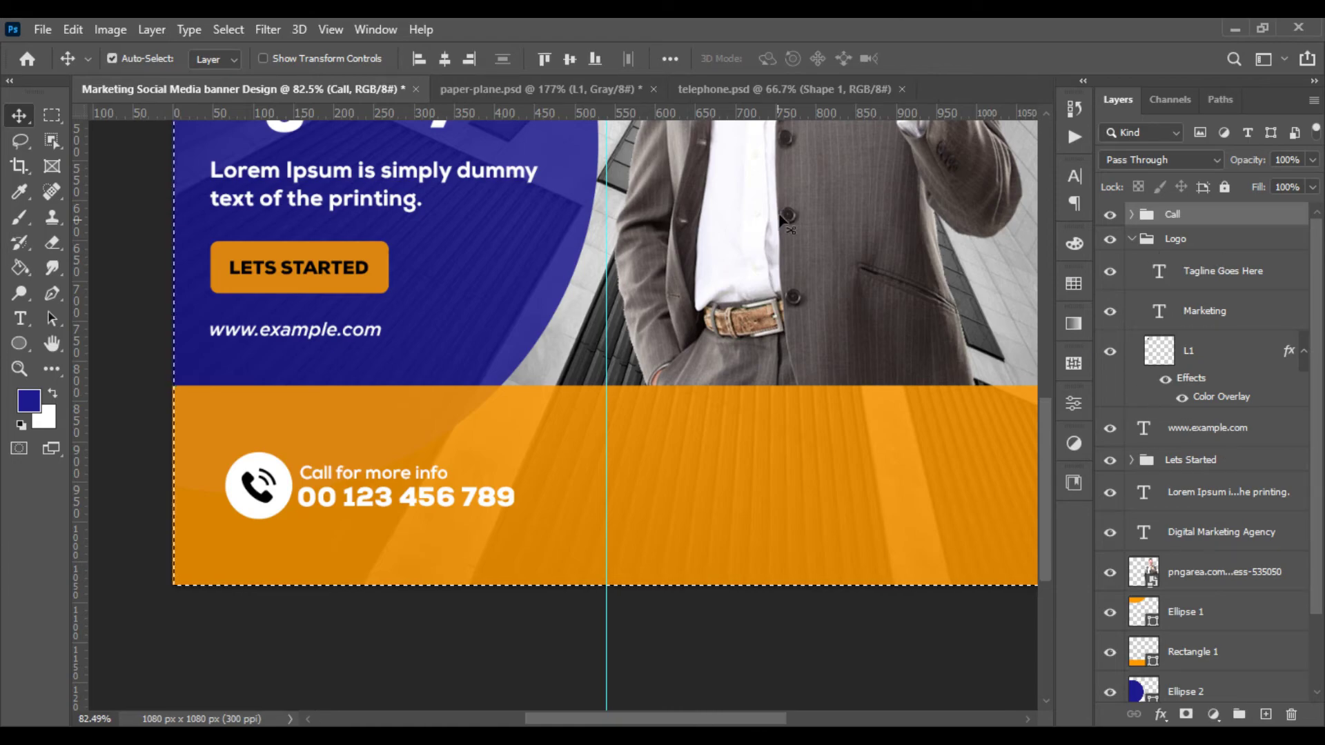
Shift the Call group slightly to the right
{"action": "key", "text": "ctrl"}
{"action": "key", "text": "ctrl+t"}
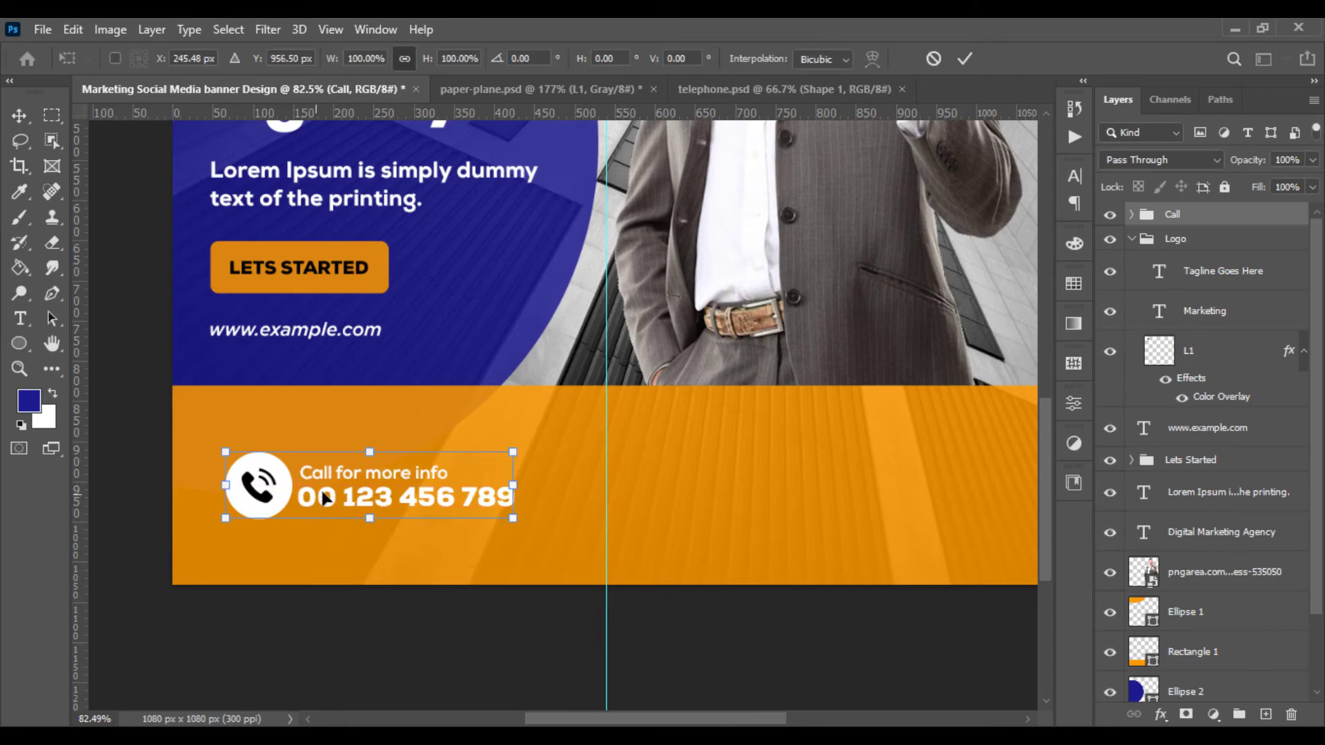
{"action": "key", "text": "Return"}
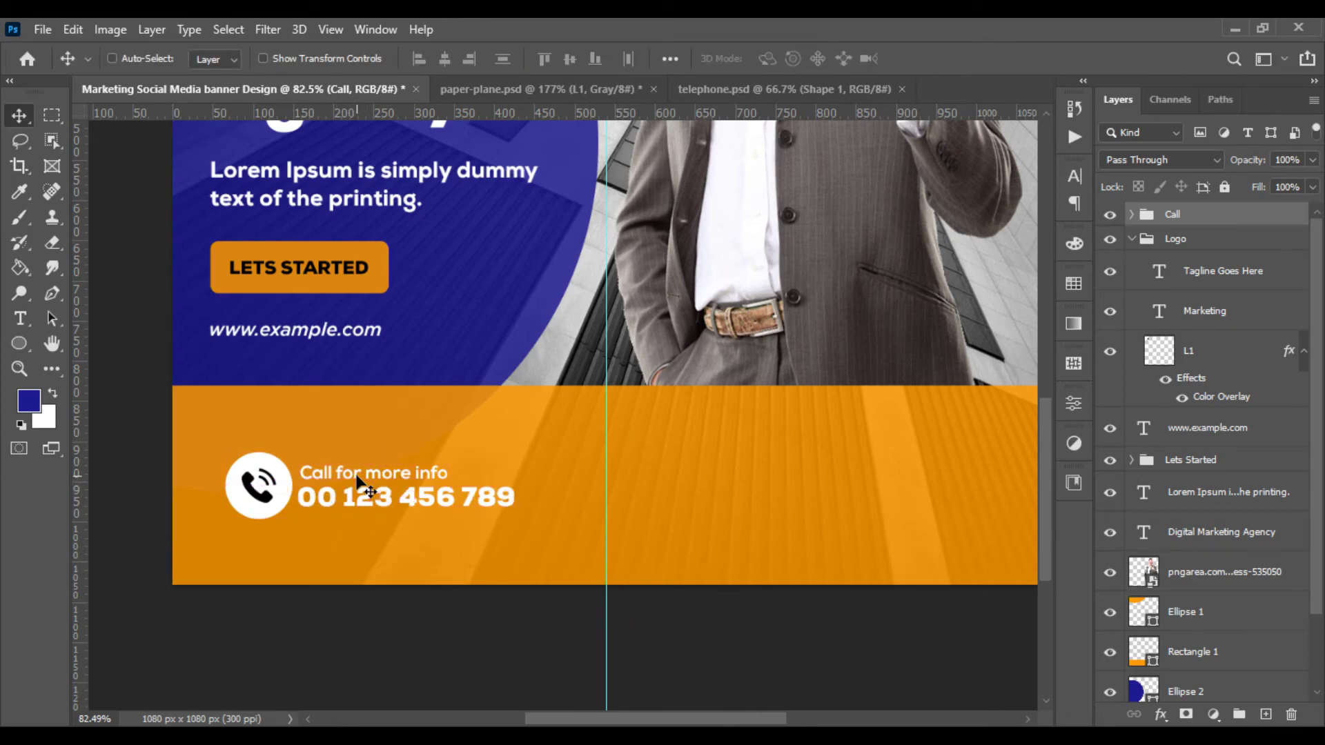
{"action": "key", "text": "ctrl+t"}
{"action": "mouse_move", "coordinate": [439, 495]}
{"action": "left_mouse_down"}
{"action": "mouse_move", "coordinate": [649, 493]}
{"action": "mouse_move", "coordinate": [445, 499]}
{"action": "left_mouse_up"}
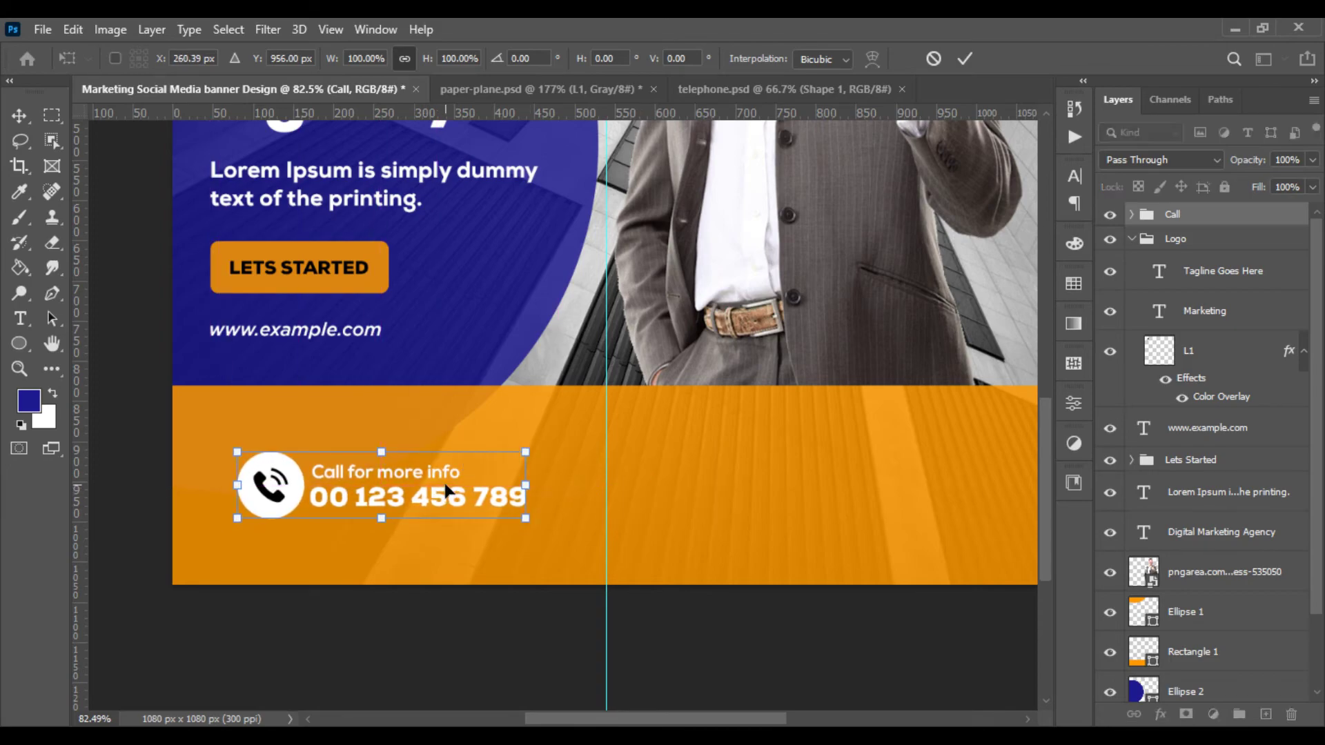
{"action": "key", "text": "Return"}
Lower the orange footer's top edge to about 187 px tall, roughly 75% of its height
{"action": "left_click", "coordinate": [807, 474]}
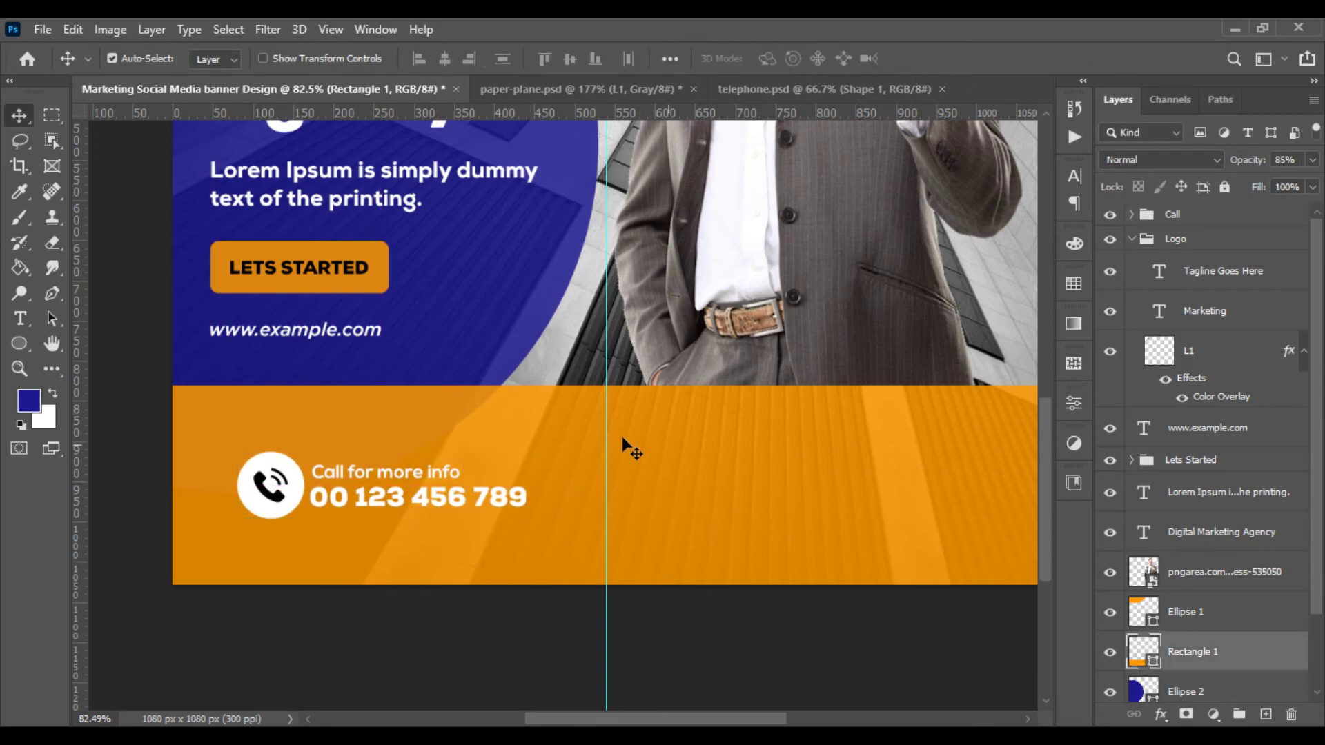
{"action": "key", "text": "ctrl+t"}
{"action": "left_click_drag", "start_coordinate": [603, 389], "coordinate": [605, 437]}
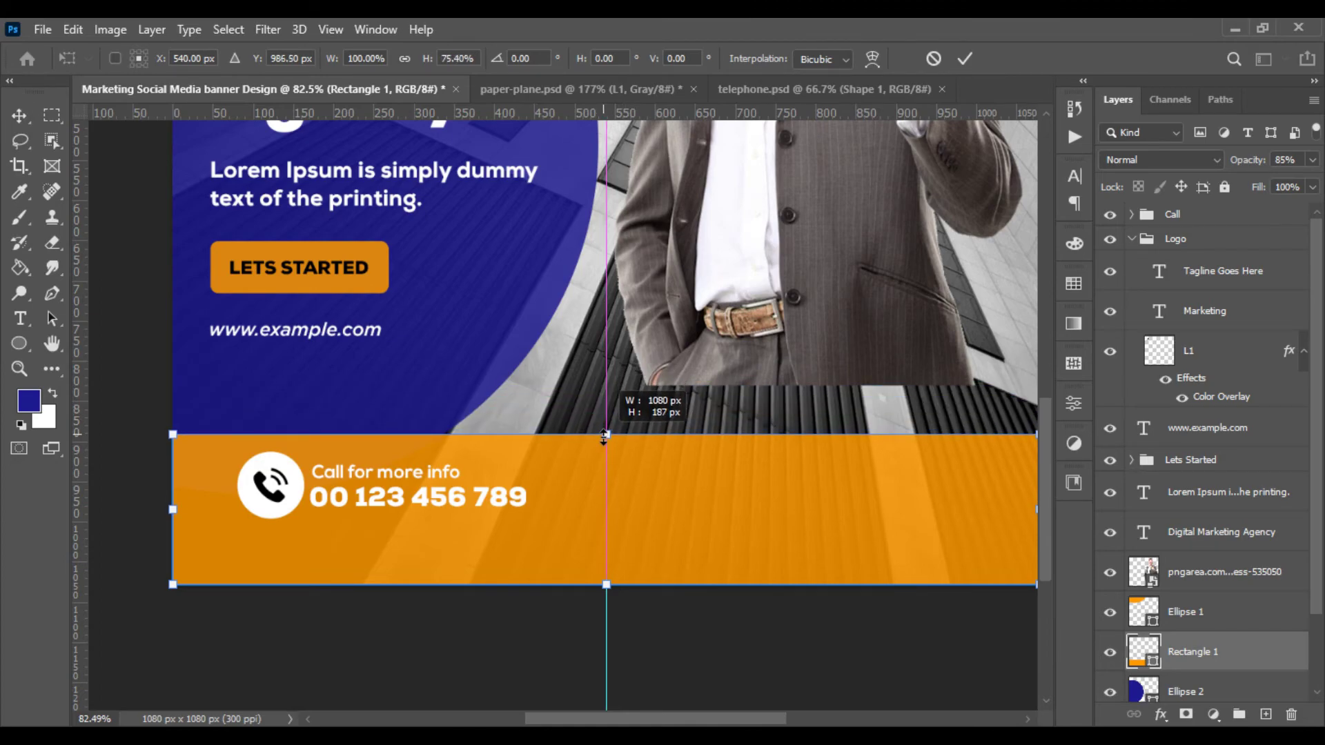
{"action": "key", "text": "Return"}
{"action": "scroll", "coordinate": [545, 441], "scroll_direction": "down", "scroll_amount": 2}
{"action": "scroll", "coordinate": [546, 441], "scroll_direction": "up", "scroll_amount": 3}
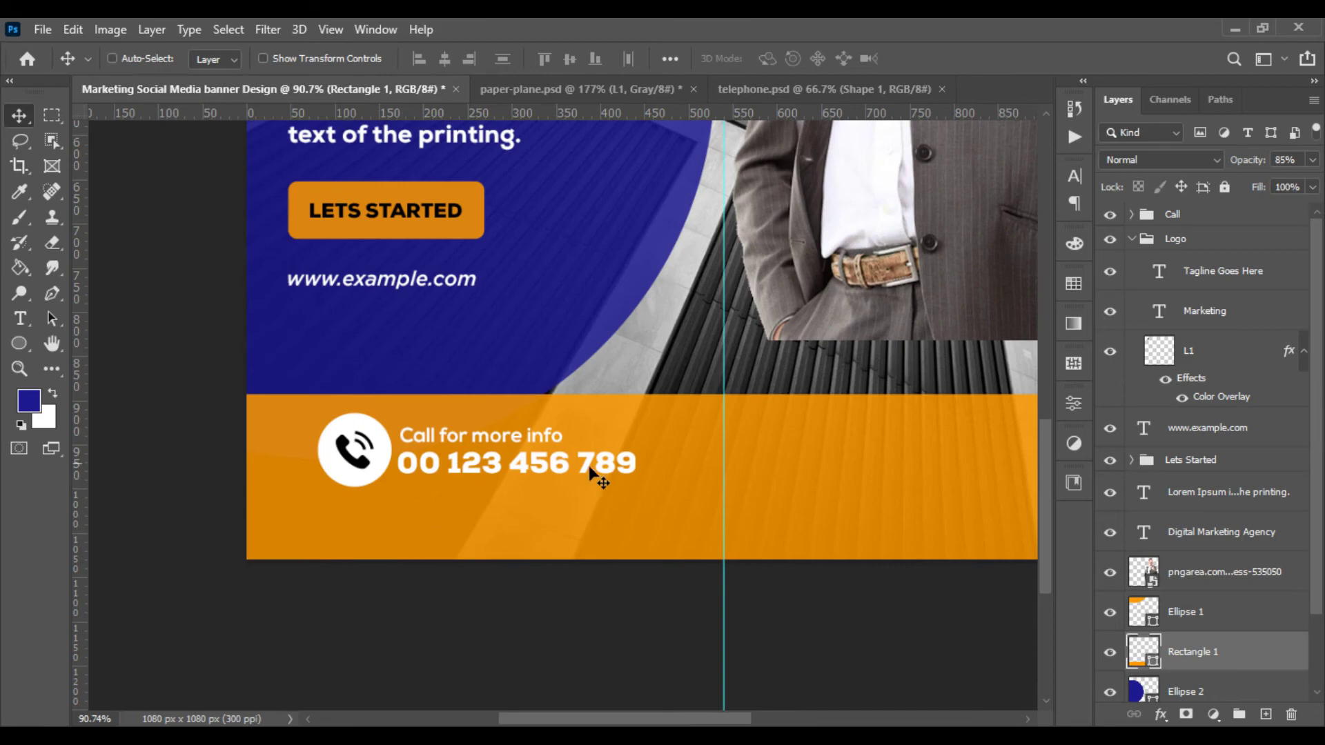
{"action": "key", "text": "ctrl"}
{"action": "left_click", "coordinate": [1181, 212]}
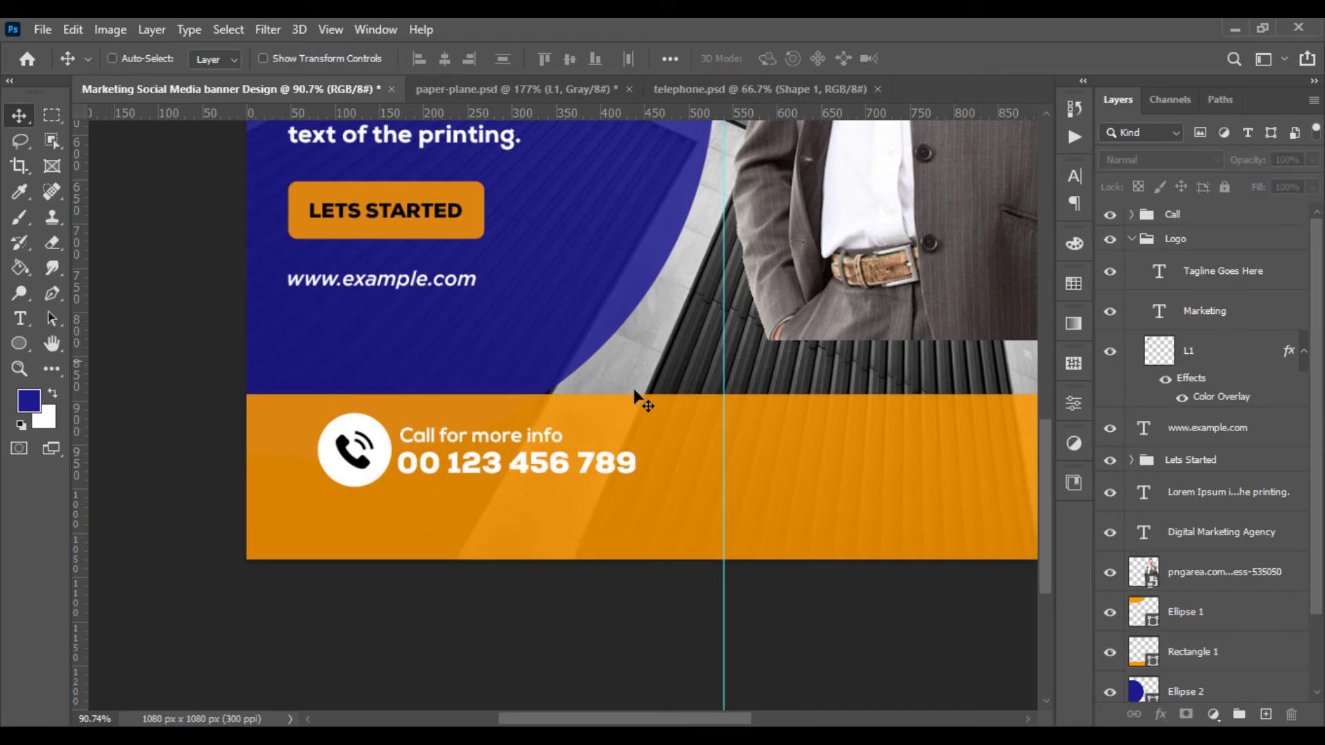
Move the Call block down within the orange footer
{"action": "key", "text": "ctrl+t"}
{"action": "left_click_drag", "start_coordinate": [541, 446], "coordinate": [536, 471]}
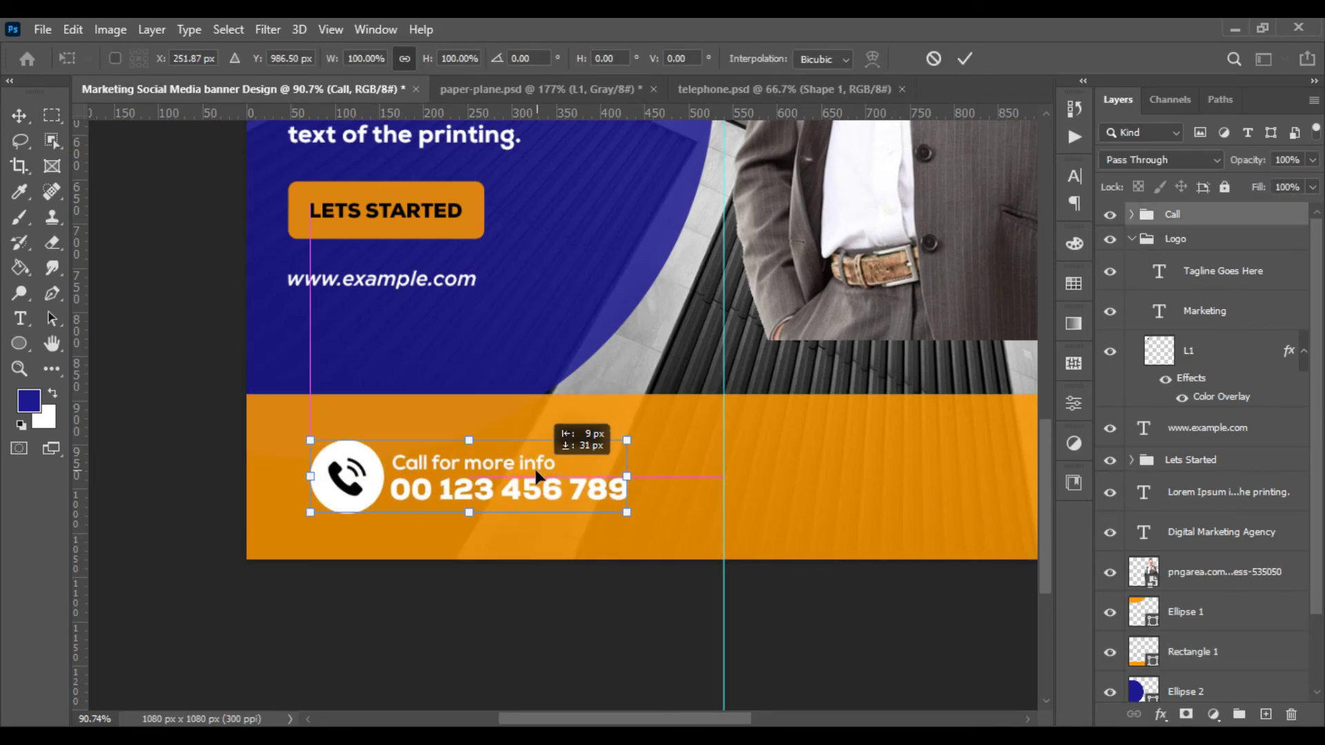
{"action": "key", "text": "Return"}
{"action": "key", "text": "ctrl+0"}
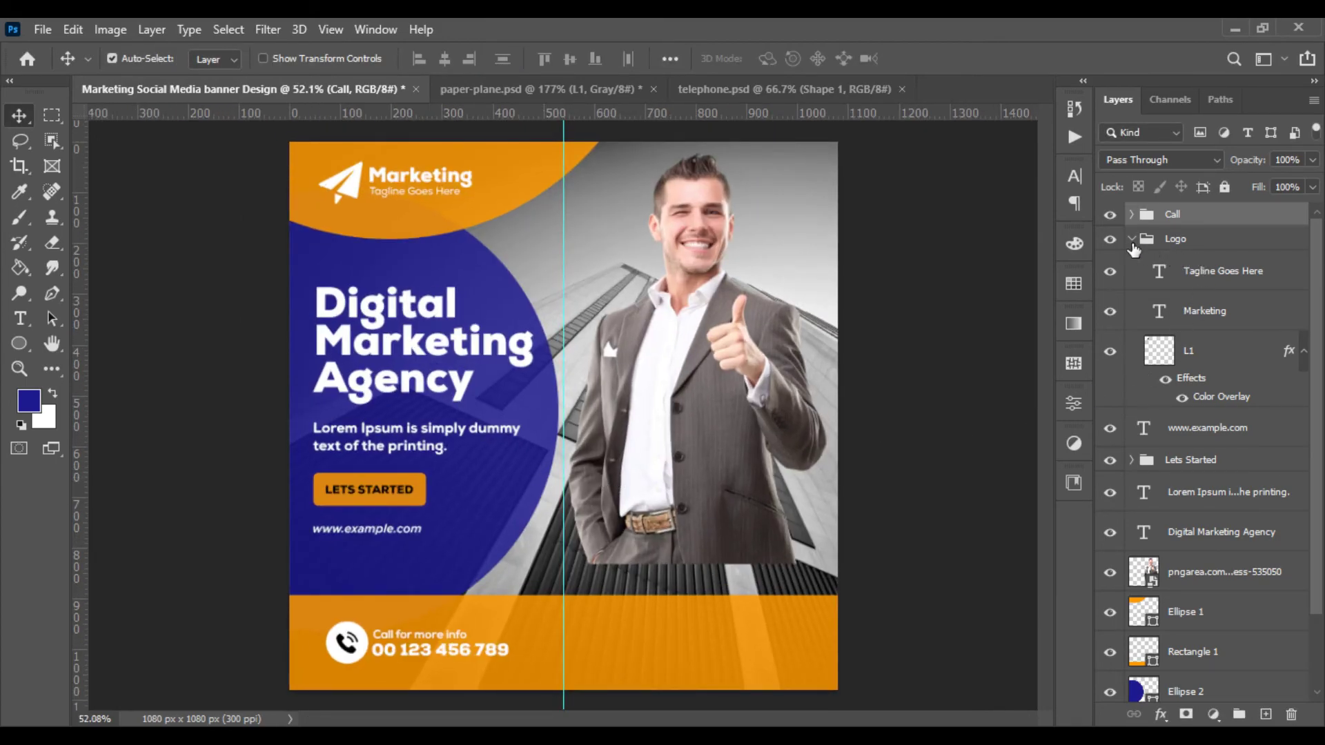
{"action": "left_click", "coordinate": [1132, 240]}
{"action": "left_click", "coordinate": [1160, 279]}
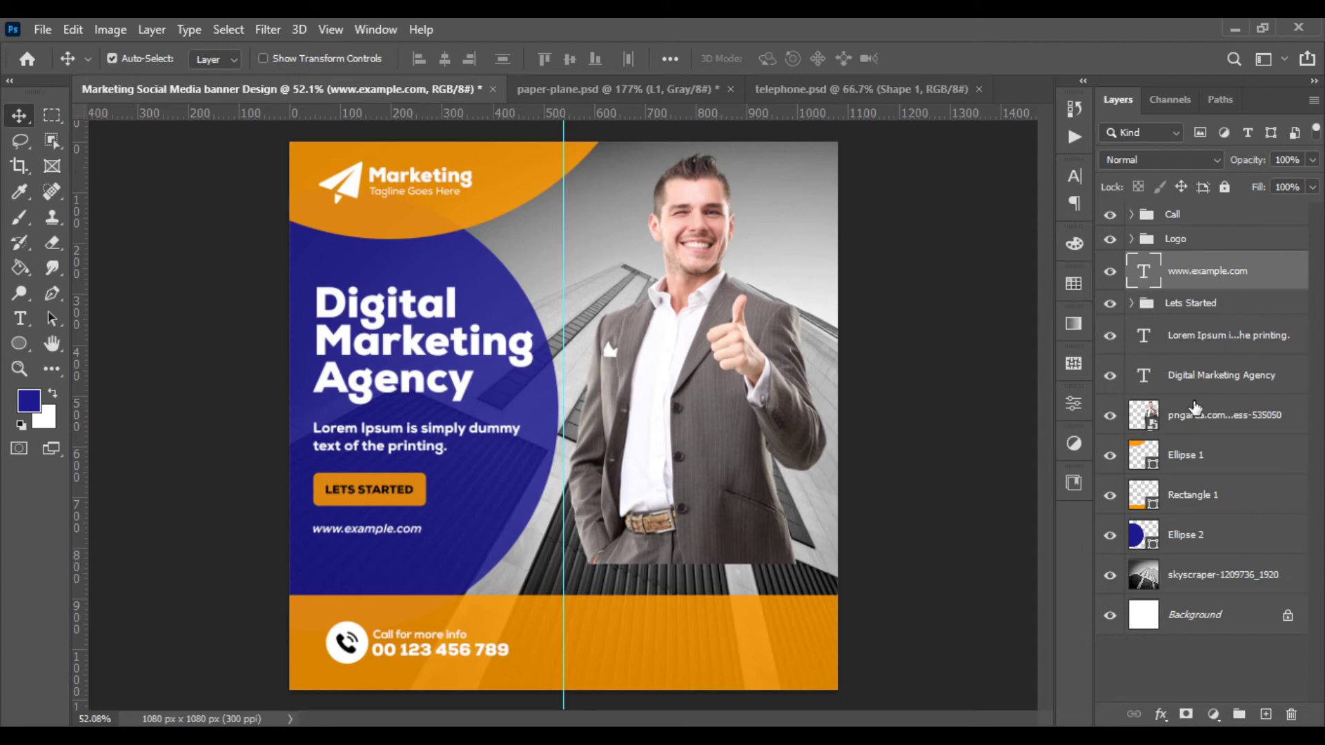
{"action": "left_click", "coordinate": [1190, 384], "text": "shift"}
{"action": "key", "text": "ctrl+t"}
{"action": "left_click_drag", "start_coordinate": [456, 366], "coordinate": [456, 375]}
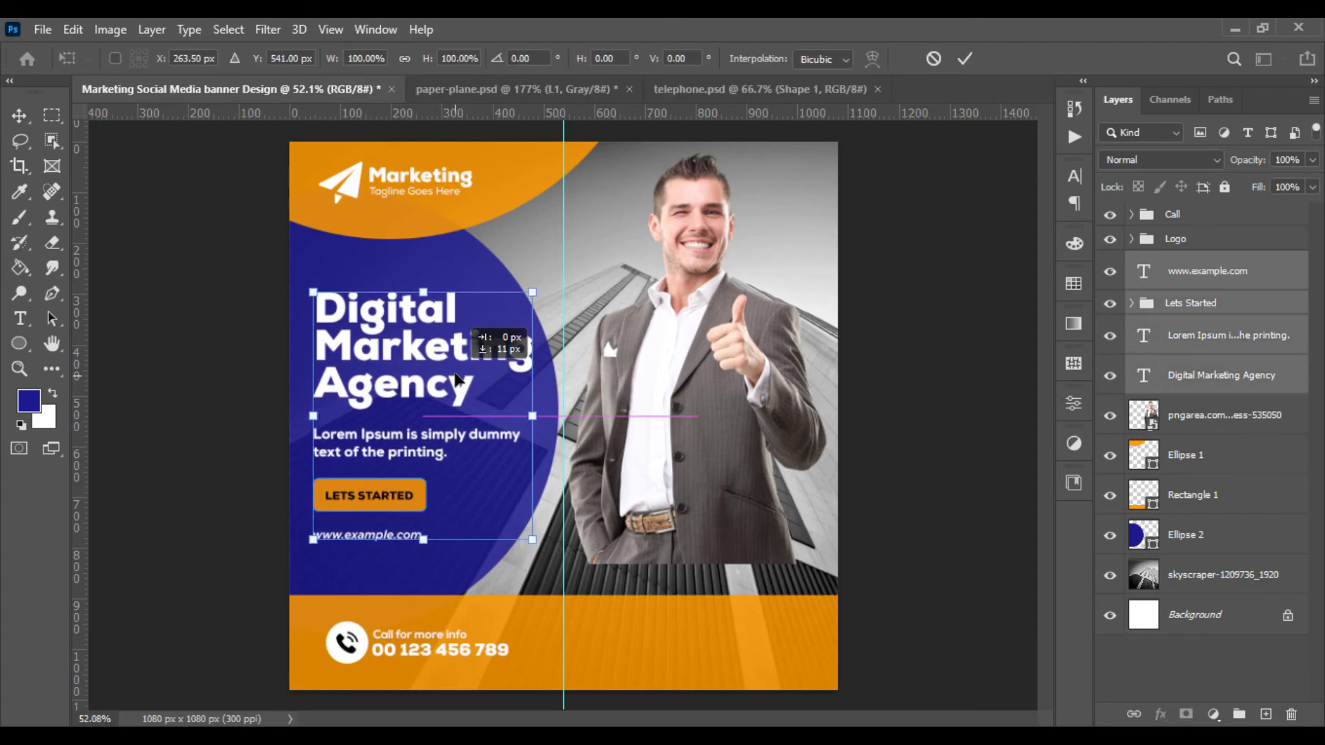
{"action": "key", "text": "Return"}
{"action": "scroll", "coordinate": [483, 415], "scroll_direction": "up", "scroll_amount": 1}
{"action": "scroll", "coordinate": [527, 473], "scroll_direction": "up", "scroll_amount": 2}
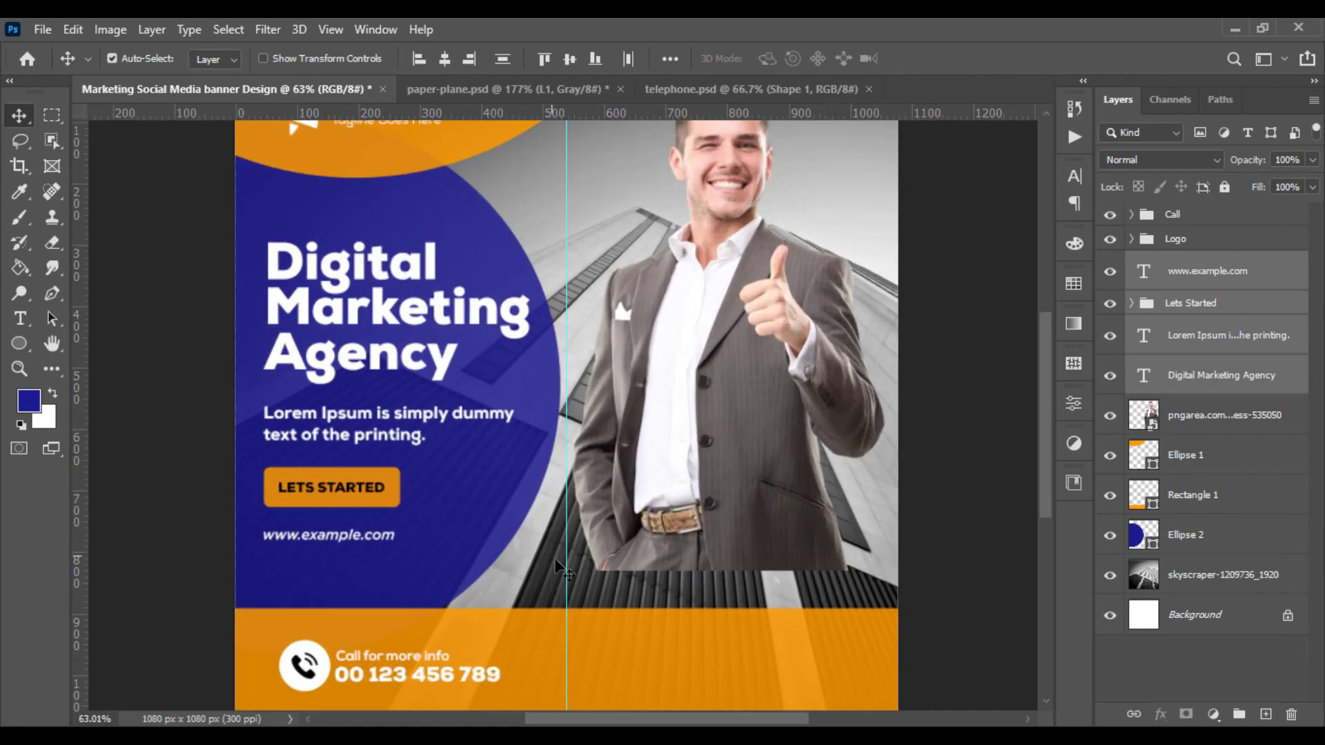
{"action": "scroll", "coordinate": [619, 545], "scroll_direction": "up", "scroll_amount": 1}
{"action": "mouse_move", "coordinate": [619, 545]}
{"action": "left_mouse_down"}
{"action": "mouse_move", "coordinate": [568, 514]}
{"action": "mouse_move", "coordinate": [605, 526]}
{"action": "left_mouse_up"}
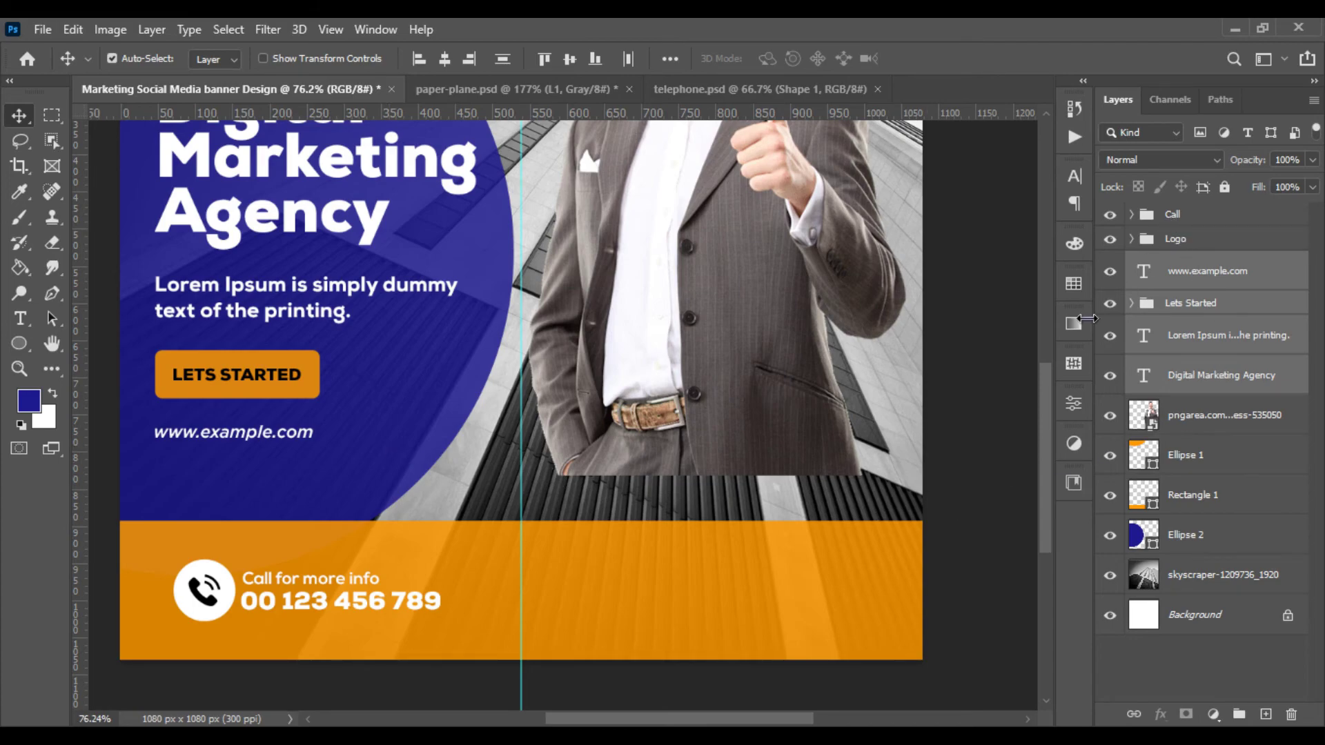
Move the Call block about 552 px right to the footer's right side
{"action": "left_click", "coordinate": [1173, 214]}
{"action": "key", "text": "ctrl+t"}
{"action": "left_click_drag", "start_coordinate": [405, 591], "coordinate": [812, 599]}
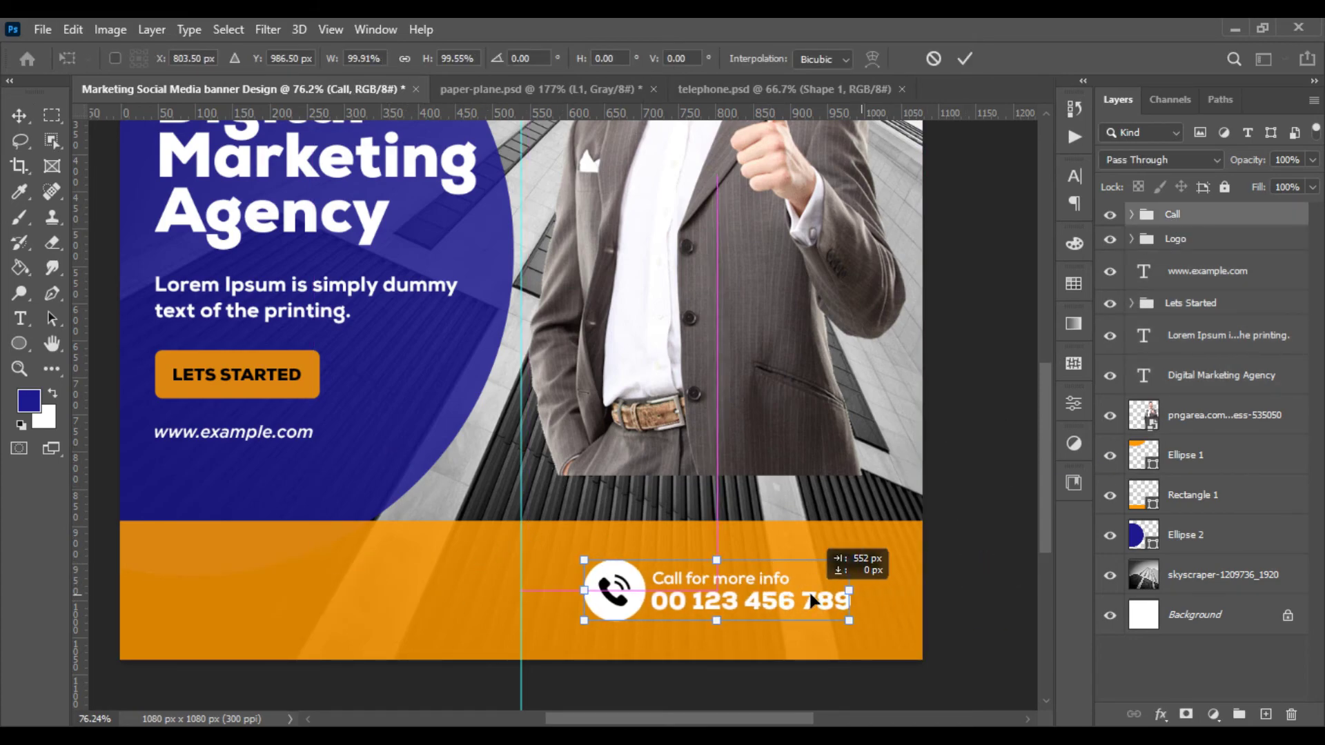
{"action": "key", "text": "Return"}
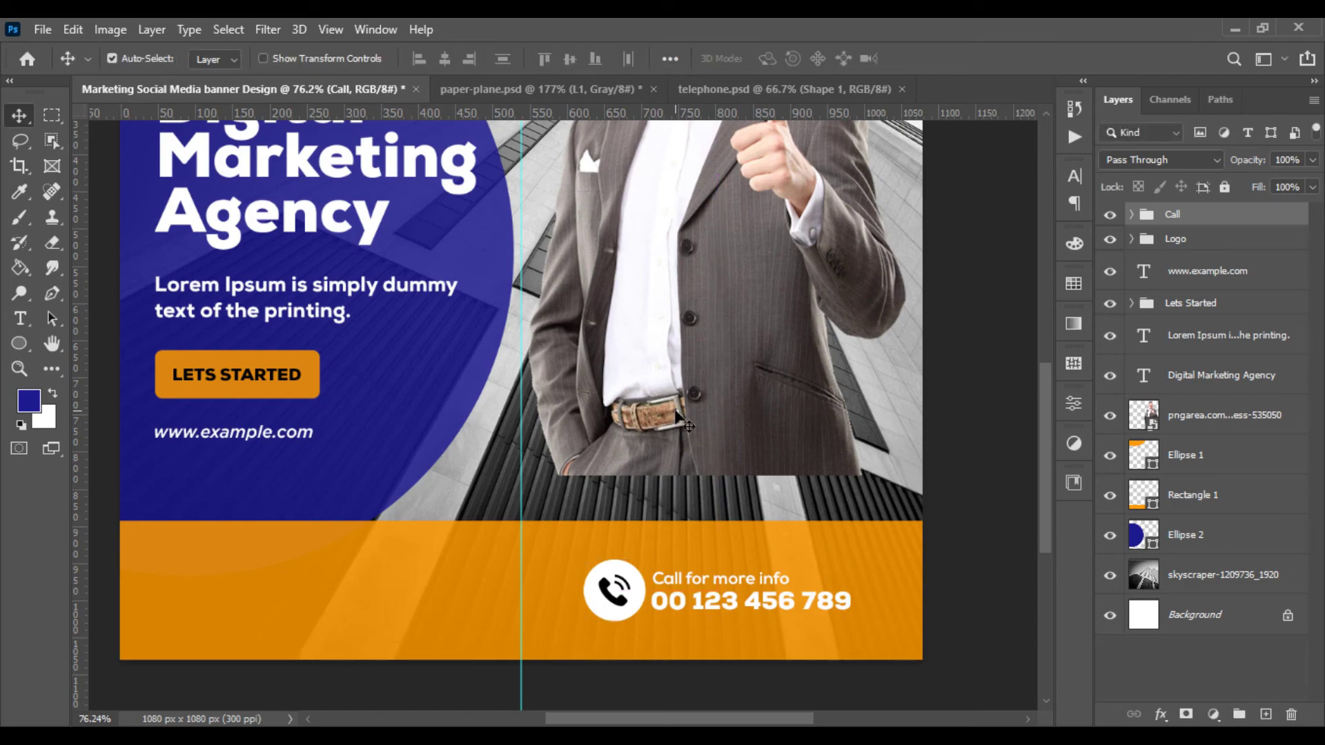
Shift the businessman photo down and right, ready to resize
{"action": "mouse_move", "coordinate": [676, 421]}
{"action": "left_mouse_down"}
{"action": "mouse_move", "coordinate": [695, 447]}
{"action": "mouse_move", "coordinate": [662, 421]}
{"action": "left_mouse_up"}
{"action": "key", "text": "ctrl+0"}
{"action": "key", "text": "ctrl+t"}
Scale the businessman photo up from the top to about 29%, resting on the orange footer
{"action": "scroll", "coordinate": [699, 609], "scroll_direction": "up", "scroll_amount": 3}
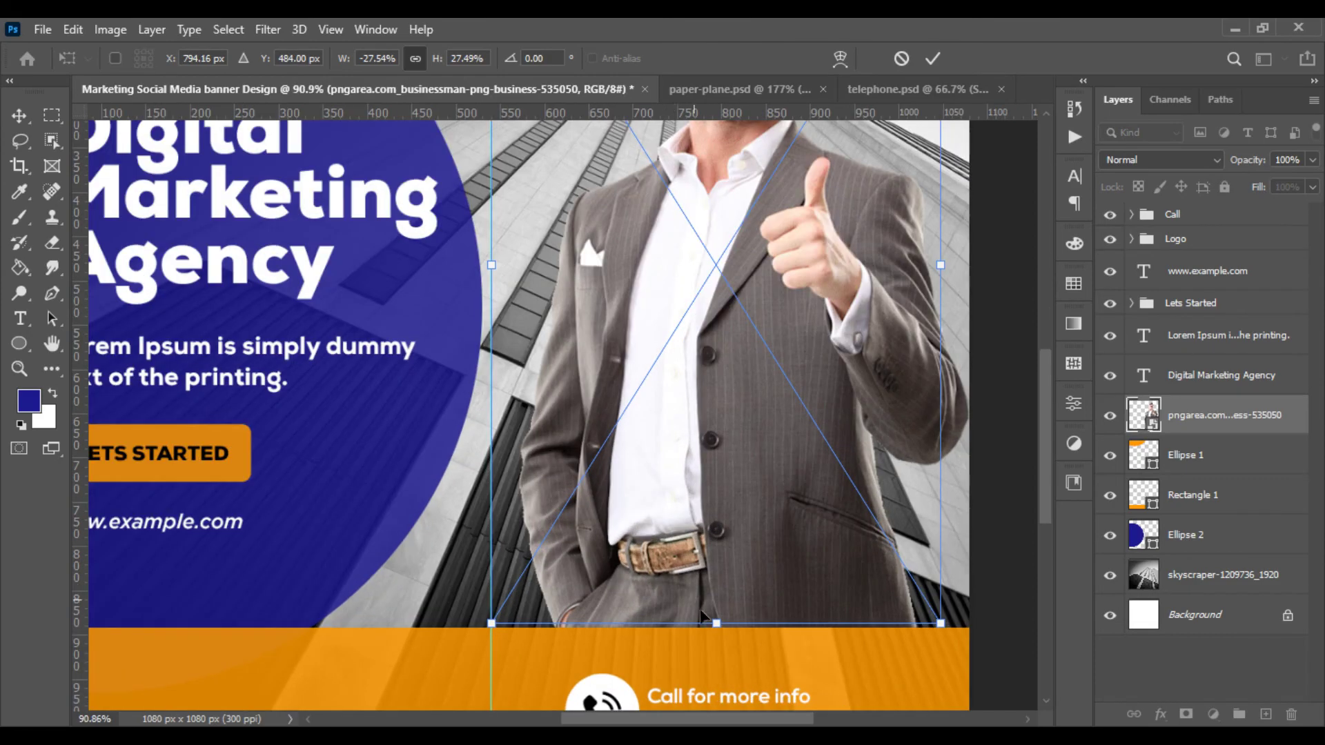
{"action": "scroll", "coordinate": [736, 581], "scroll_direction": "up", "scroll_amount": 3}
{"action": "left_click_drag", "start_coordinate": [733, 578], "coordinate": [722, 568]}
{"action": "scroll", "coordinate": [722, 569], "scroll_direction": "down", "scroll_amount": 3}
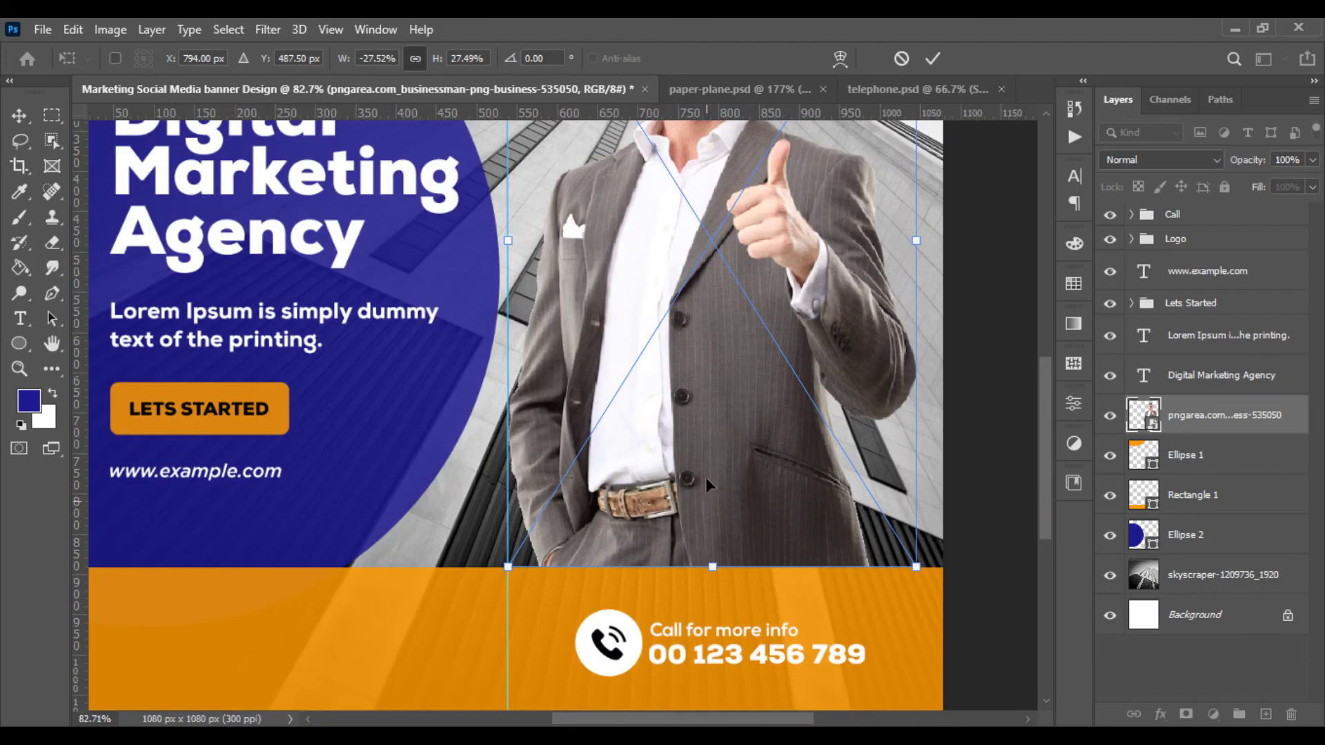
{"action": "scroll", "coordinate": [705, 478], "scroll_direction": "down", "scroll_amount": 2}
{"action": "scroll", "coordinate": [698, 433], "scroll_direction": "down", "scroll_amount": 1}
{"action": "left_click_drag", "start_coordinate": [671, 220], "coordinate": [670, 204]}
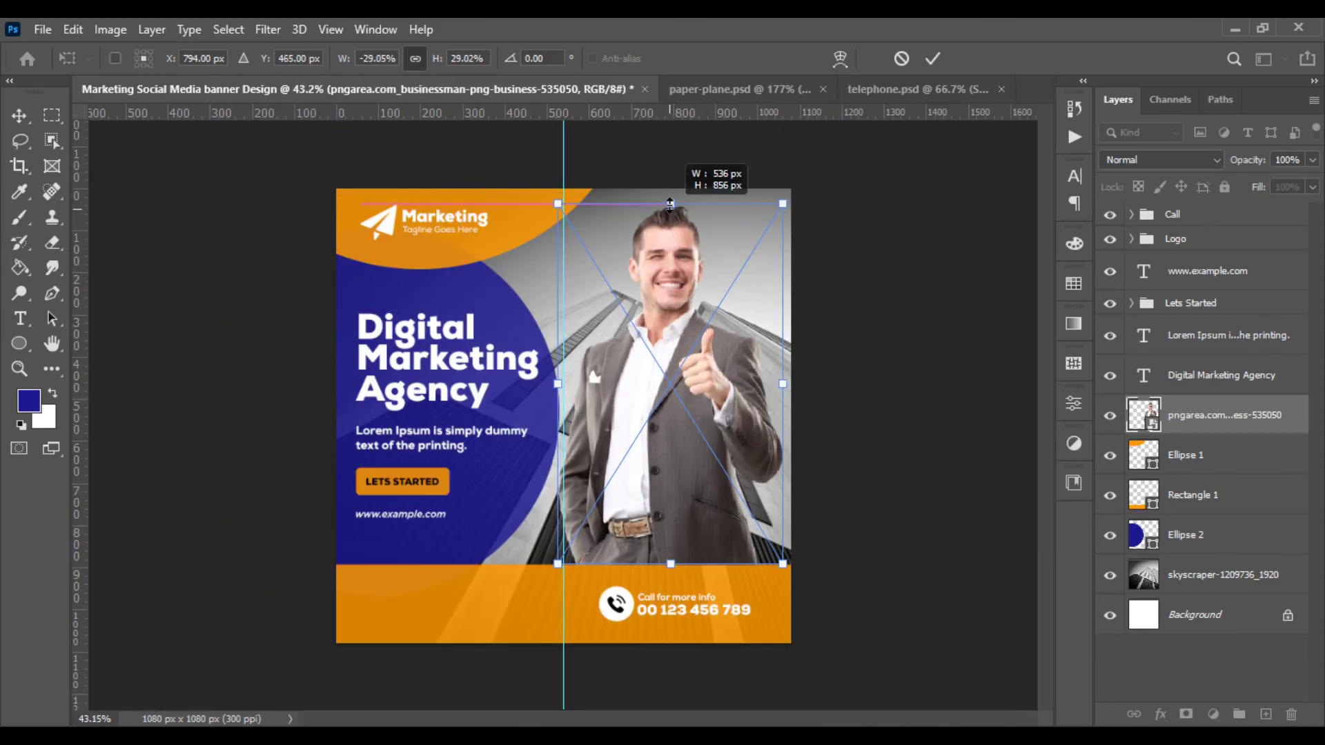
{"action": "key", "text": "Return"}
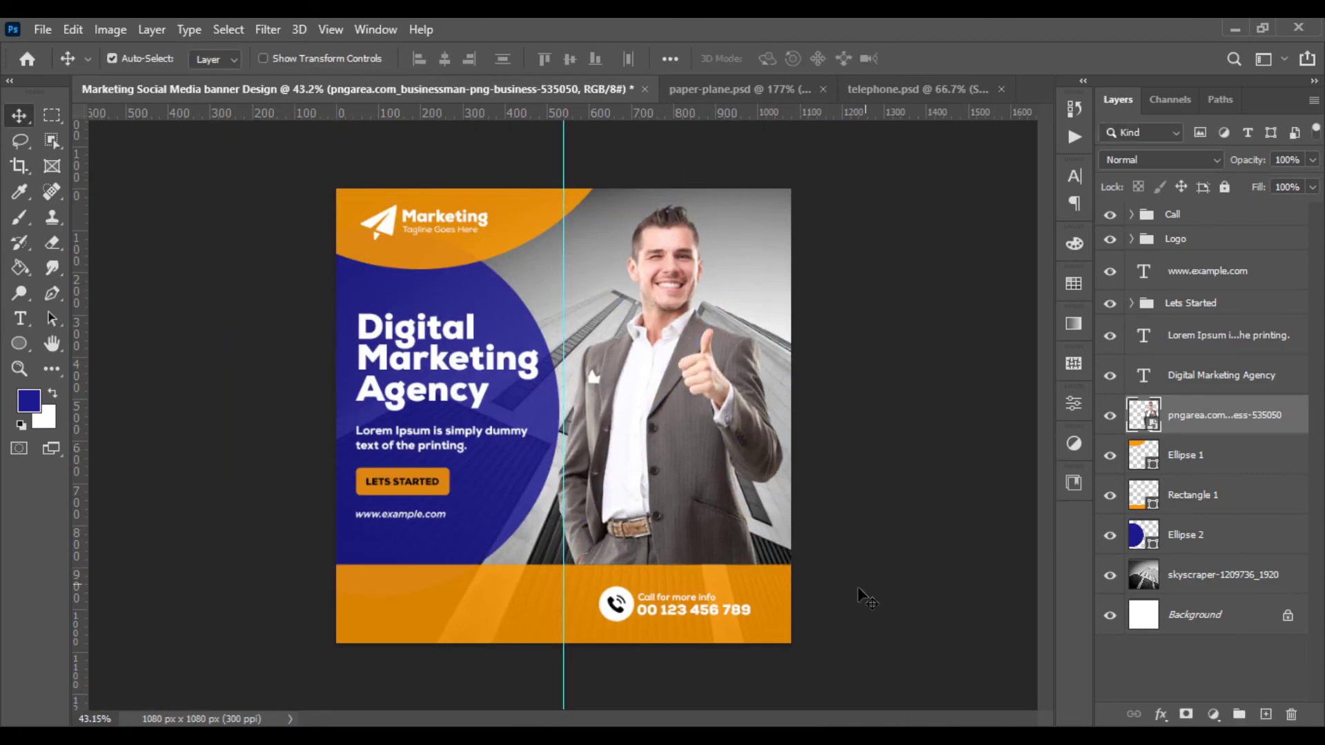
{"action": "left_click", "coordinate": [866, 598]}
{"action": "scroll", "coordinate": [474, 625], "scroll_direction": "up", "scroll_amount": 3, "text": "alt"}
{"action": "left_click_drag", "start_coordinate": [474, 626], "coordinate": [470, 562]}
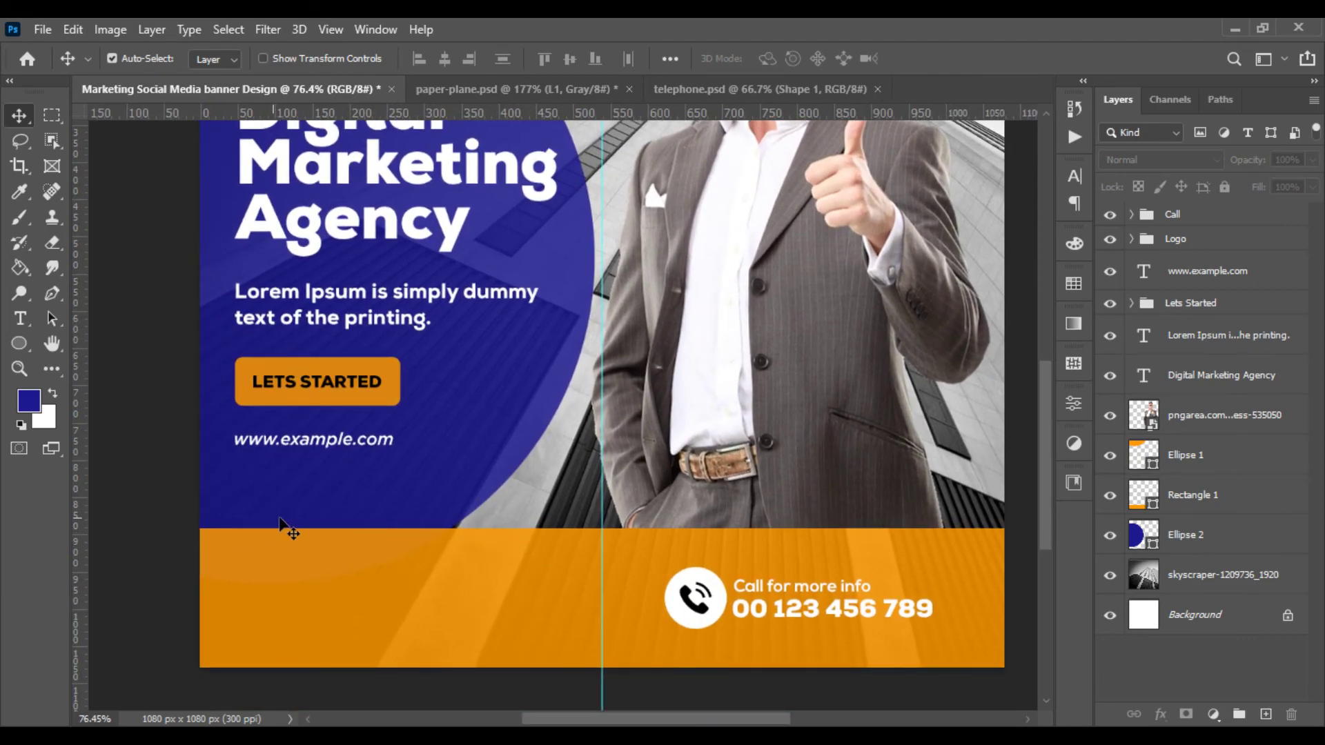
Narrow the orange footer bar and shift it toward the left
{"action": "left_click", "coordinate": [243, 611]}
{"action": "key", "text": "ctrl+t"}
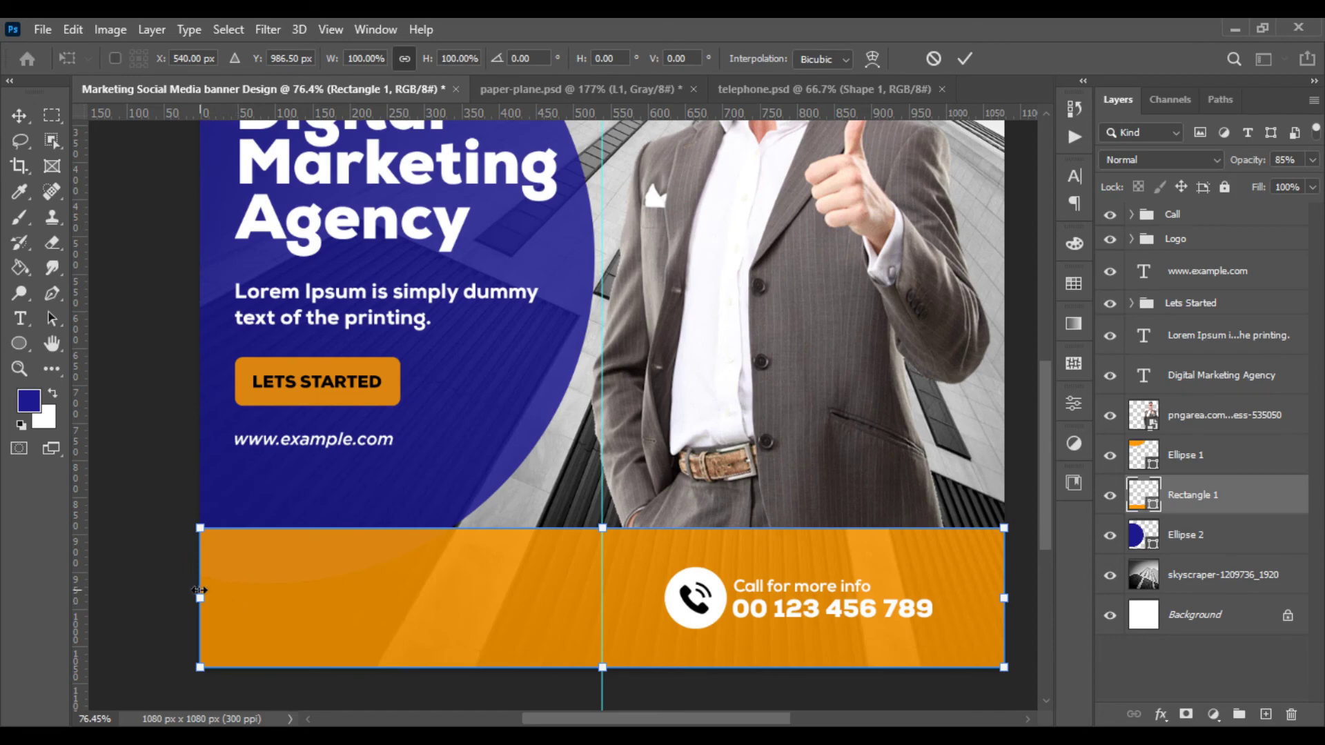
{"action": "left_click_drag", "start_coordinate": [199, 590], "coordinate": [602, 644]}
{"action": "key", "text": "ctrl+0"}
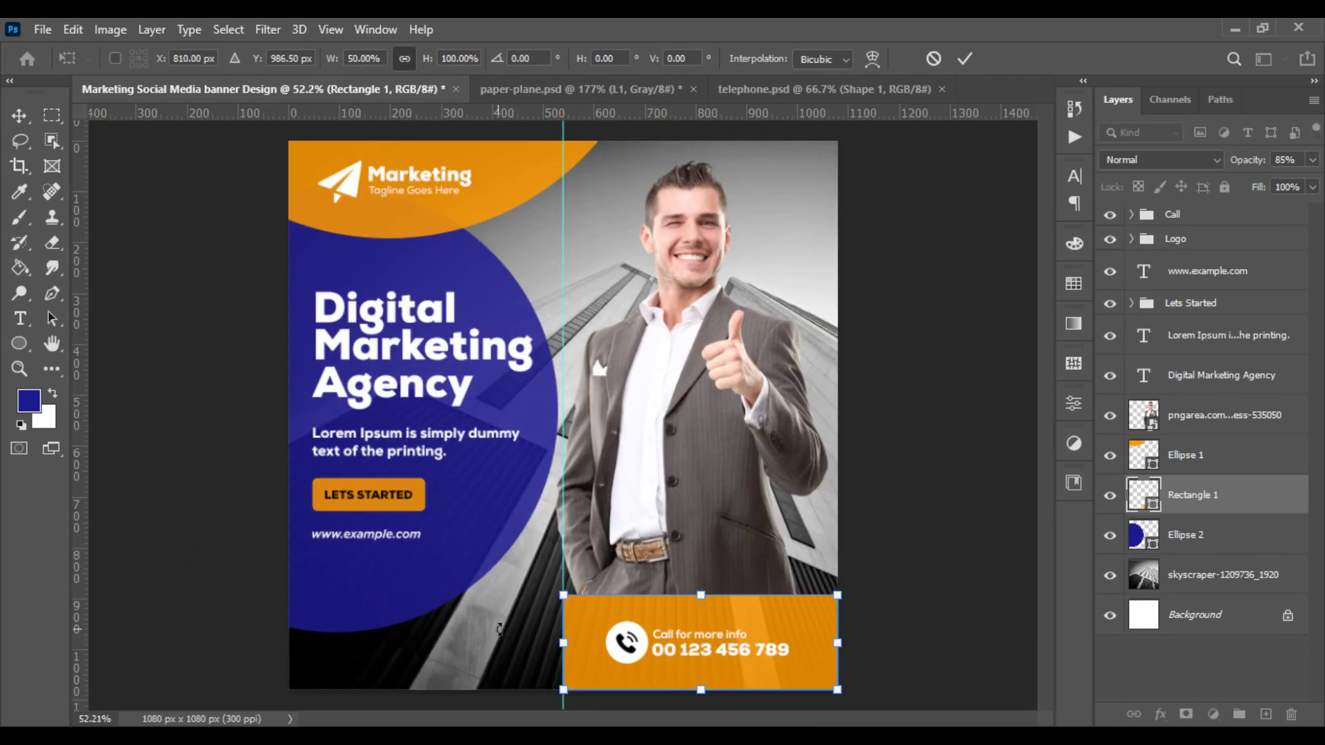
{"action": "key", "text": "Return"}
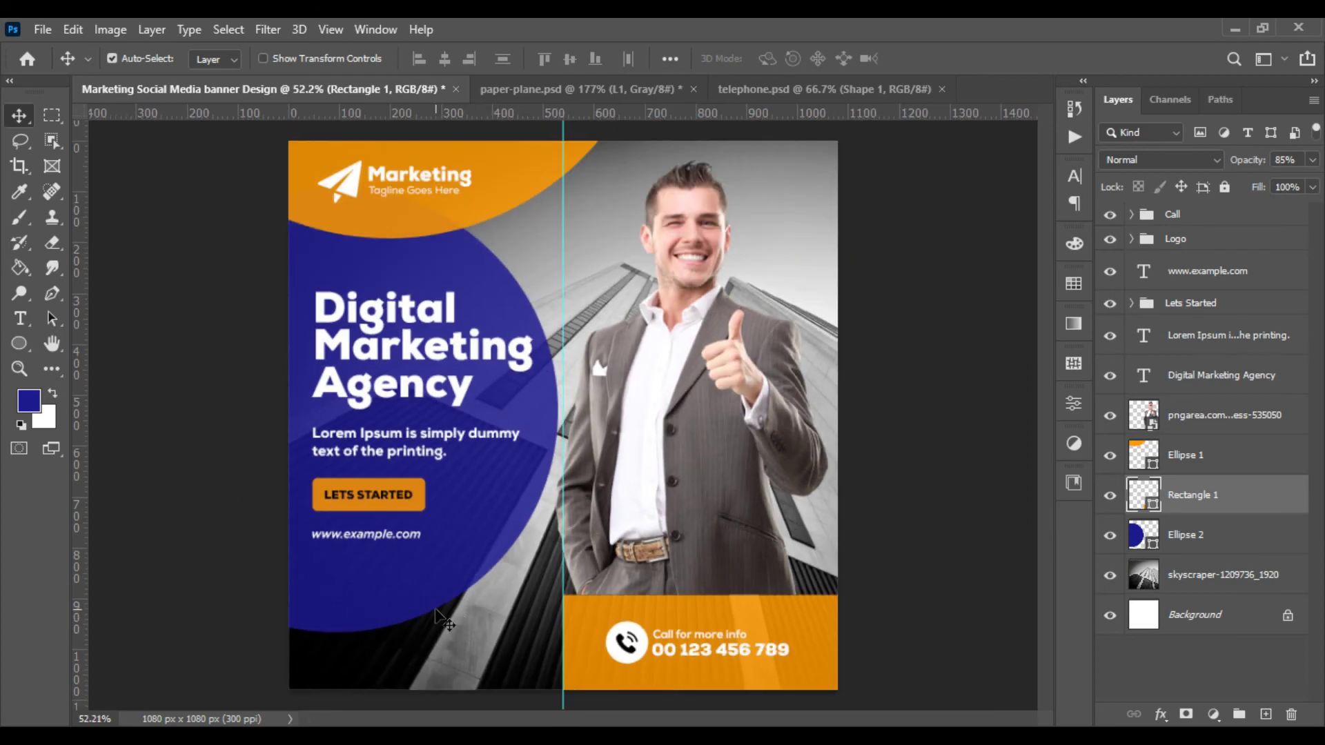
{"action": "scroll", "coordinate": [401, 540], "scroll_direction": "down", "scroll_amount": 1}
{"action": "scroll", "coordinate": [402, 540], "scroll_direction": "up", "scroll_amount": 1}
{"action": "scroll", "coordinate": [408, 542], "scroll_direction": "up", "scroll_amount": 1}
{"action": "scroll", "coordinate": [400, 545], "scroll_direction": "down", "scroll_amount": 2}
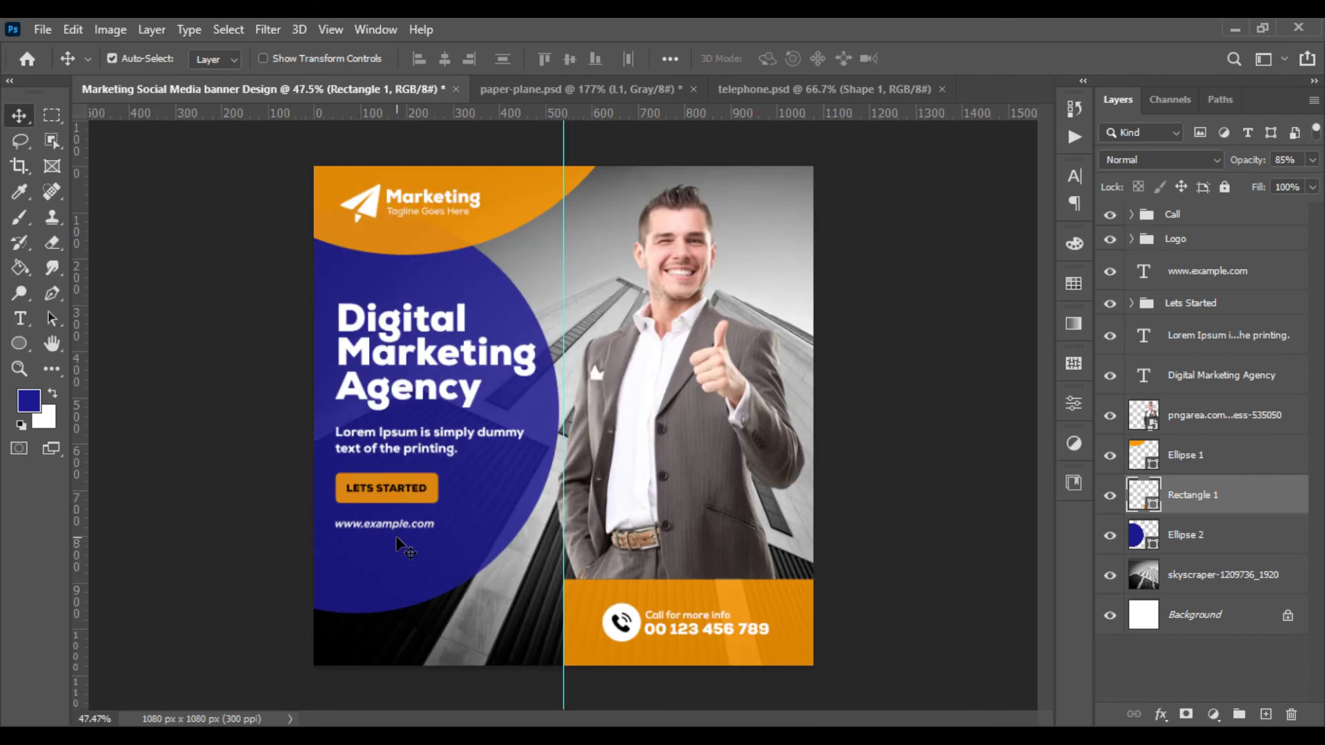
{"action": "left_click_drag", "start_coordinate": [396, 537], "coordinate": [275, 560]}
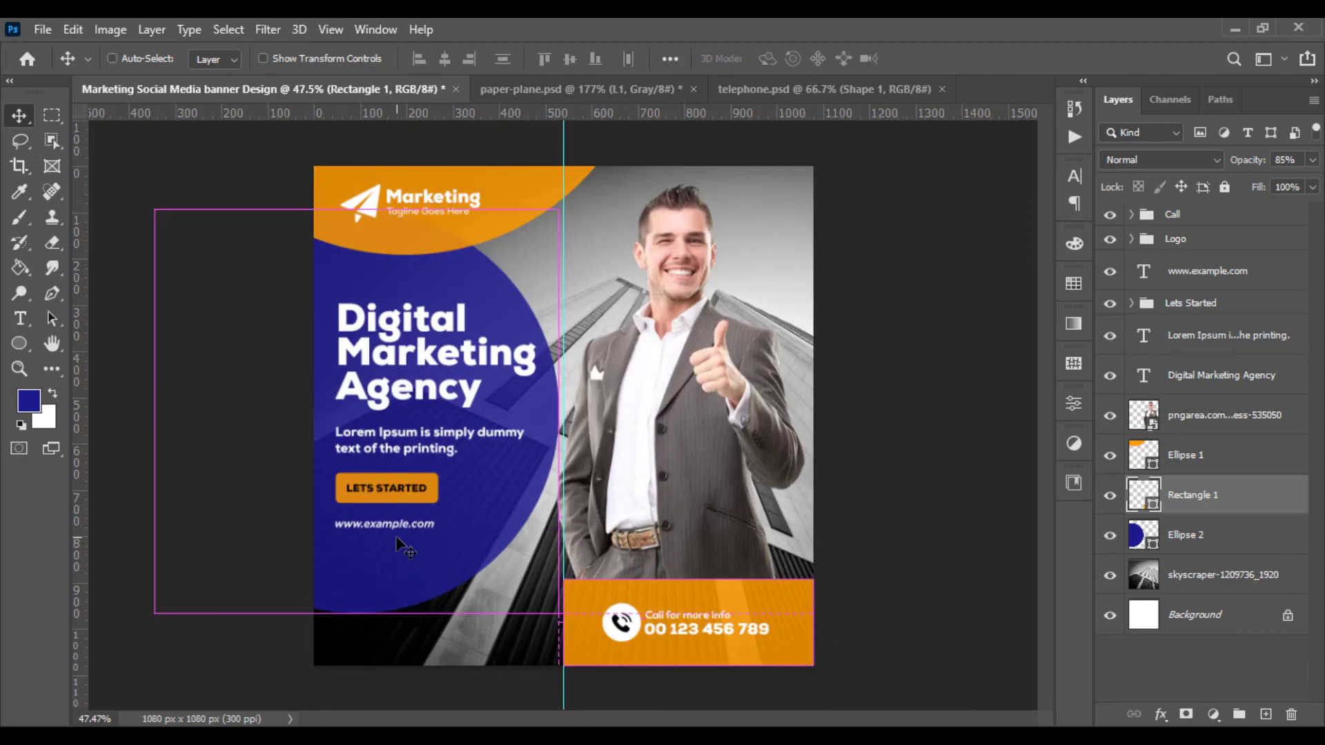
{"action": "left_click_drag", "start_coordinate": [166, 577], "coordinate": [156, 572]}
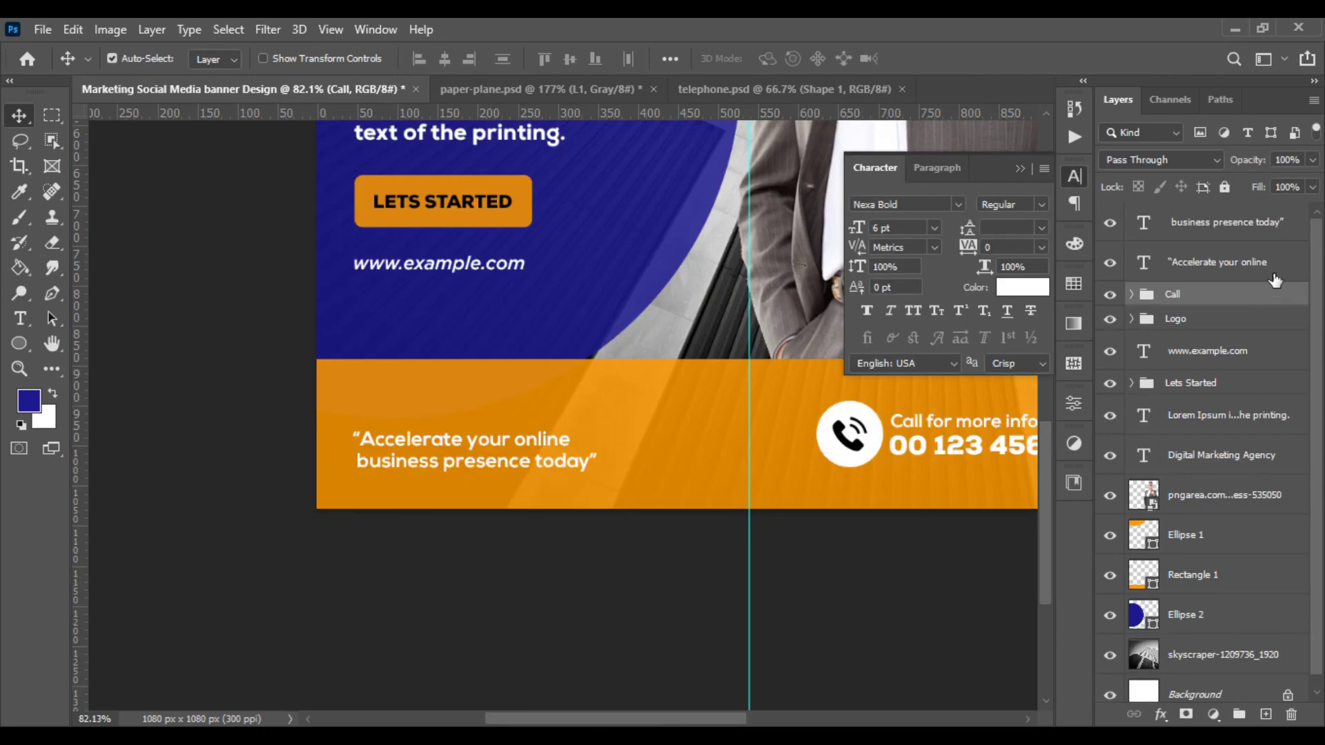
Scale both quote lines to about 150% and move them slightly up and left
{"action": "left_click", "coordinate": [1216, 262]}
{"action": "left_click", "coordinate": [483, 461], "text": "shift"}
{"action": "key", "text": "ctrl+t"}
{"action": "scroll", "coordinate": [525, 431], "scroll_direction": "up", "scroll_amount": 2}
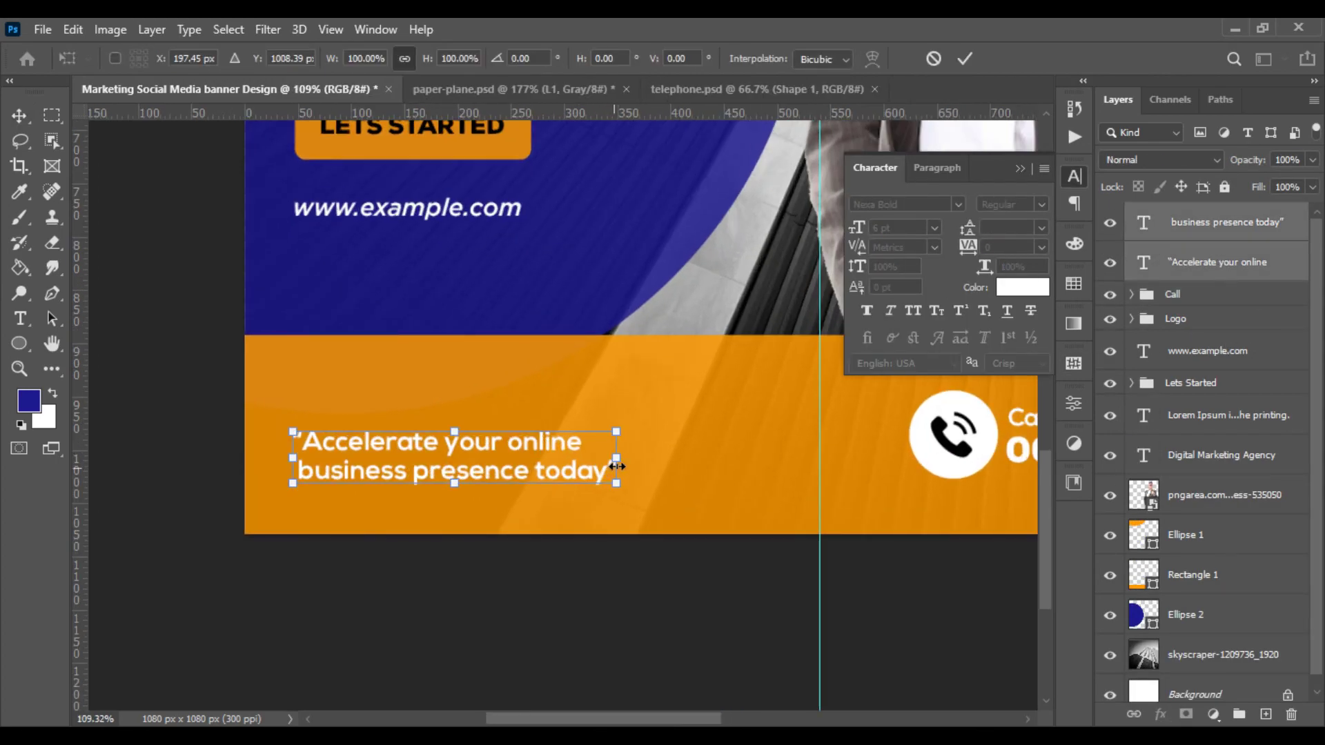
{"action": "left_click_drag", "start_coordinate": [616, 466], "coordinate": [778, 467]}
{"action": "left_click_drag", "start_coordinate": [659, 465], "coordinate": [654, 442]}
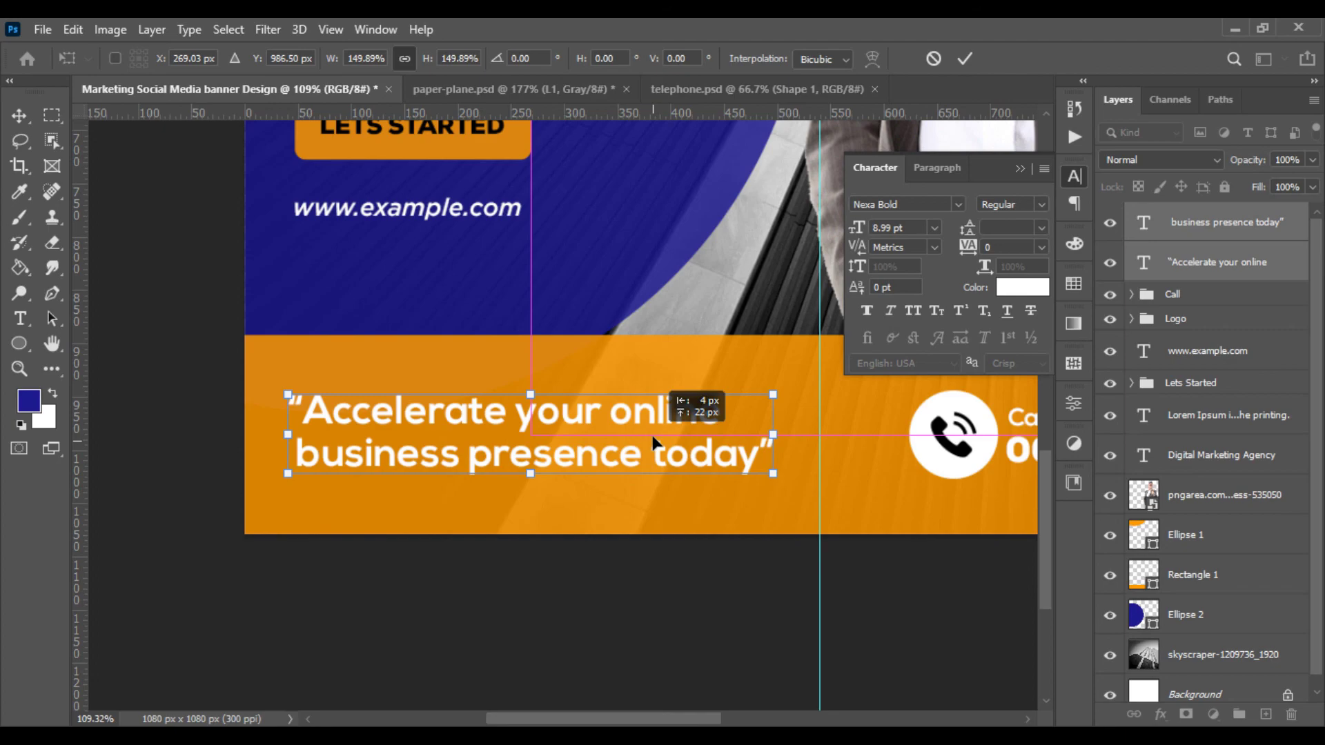
{"action": "key", "text": "Return"}
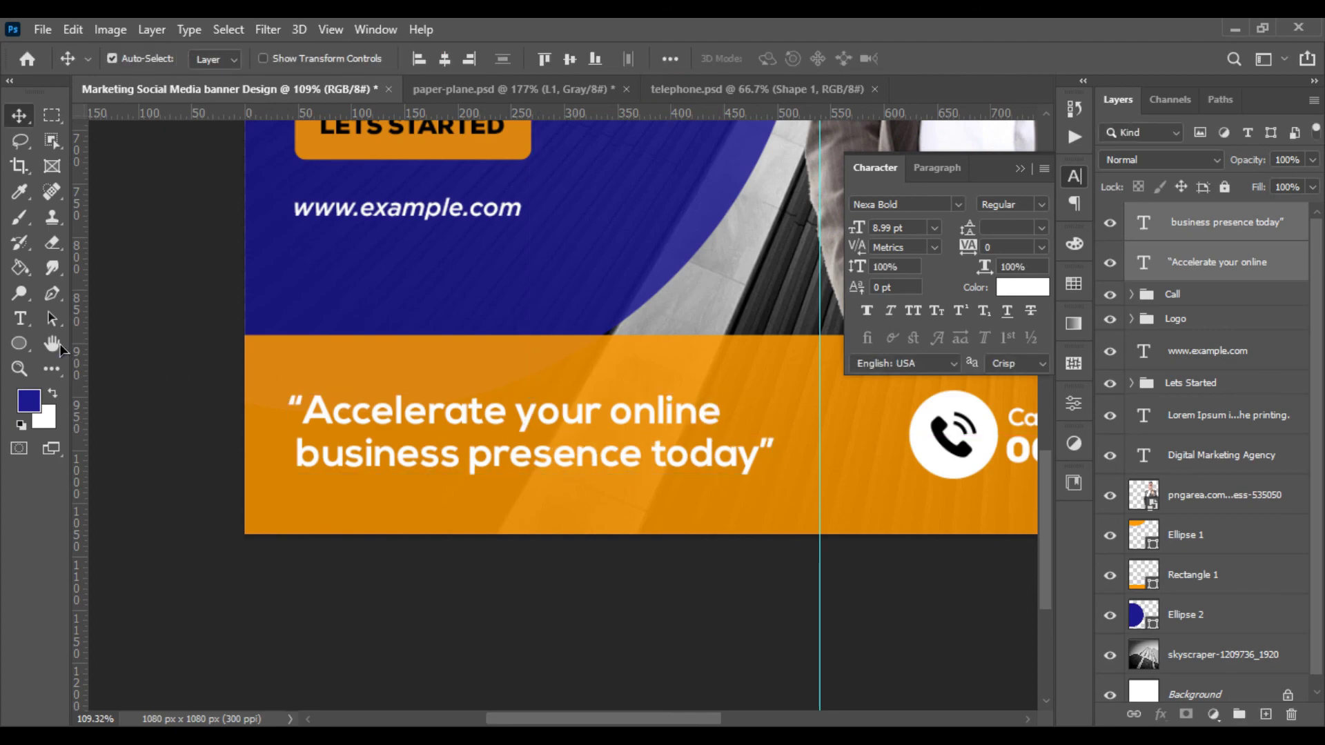
Recolour the word 'business' in the quote to dark blue 1f1c80
{"action": "left_click", "coordinate": [20, 318]}
{"action": "double_click", "coordinate": [376, 456]}
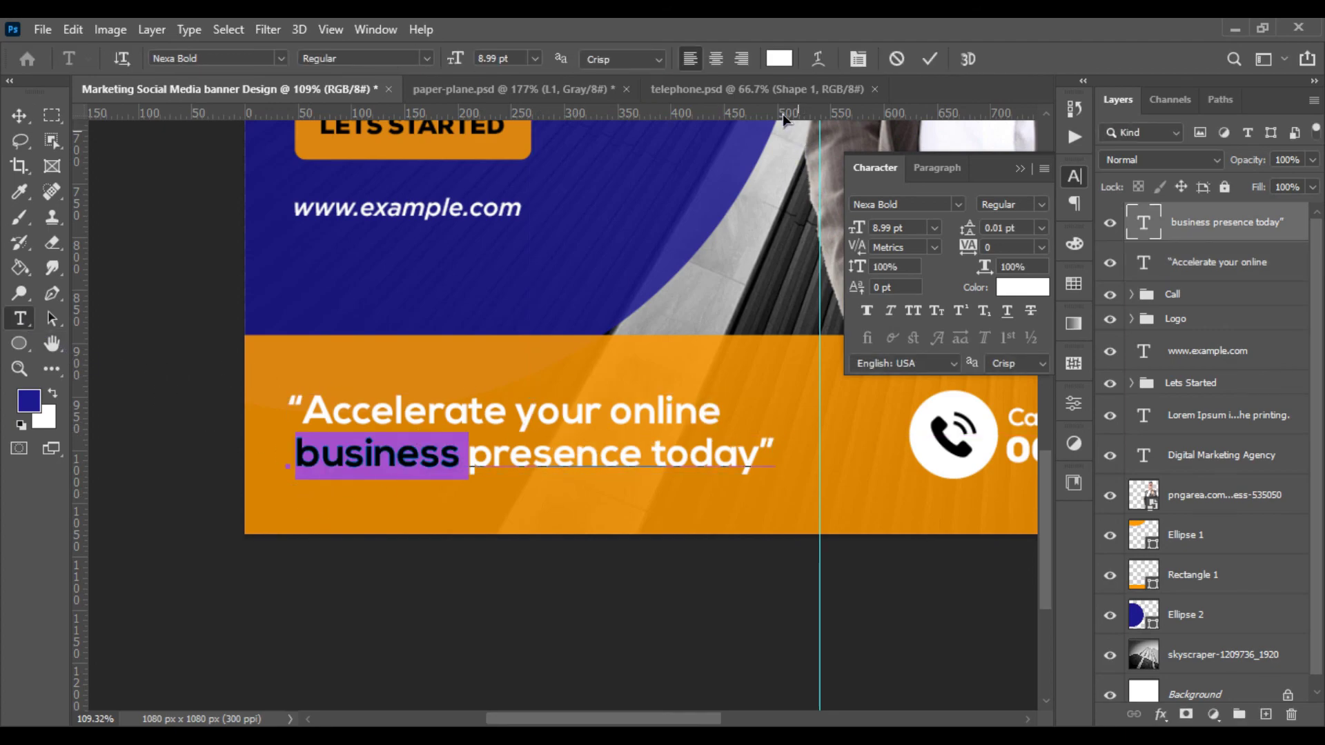
{"action": "left_click", "coordinate": [779, 58]}
{"action": "left_click", "coordinate": [606, 266]}
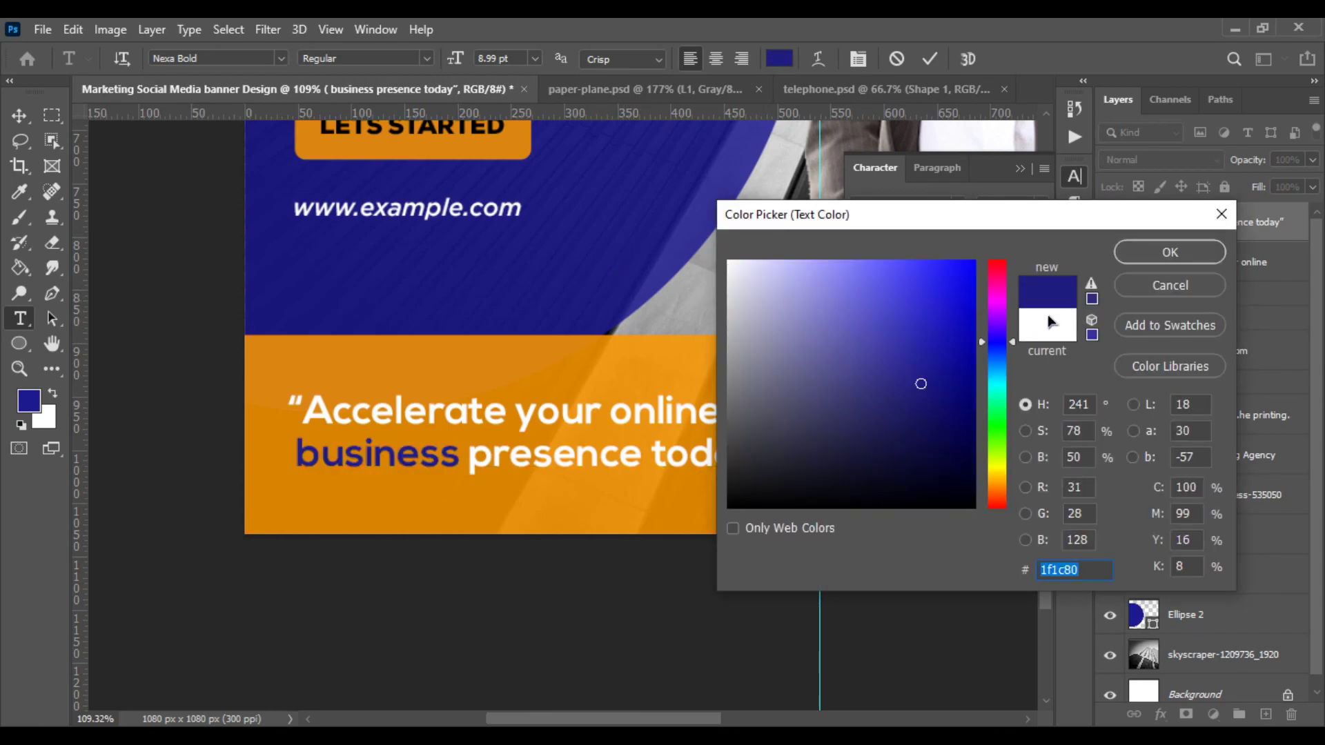
{"action": "left_click", "coordinate": [1140, 261]}
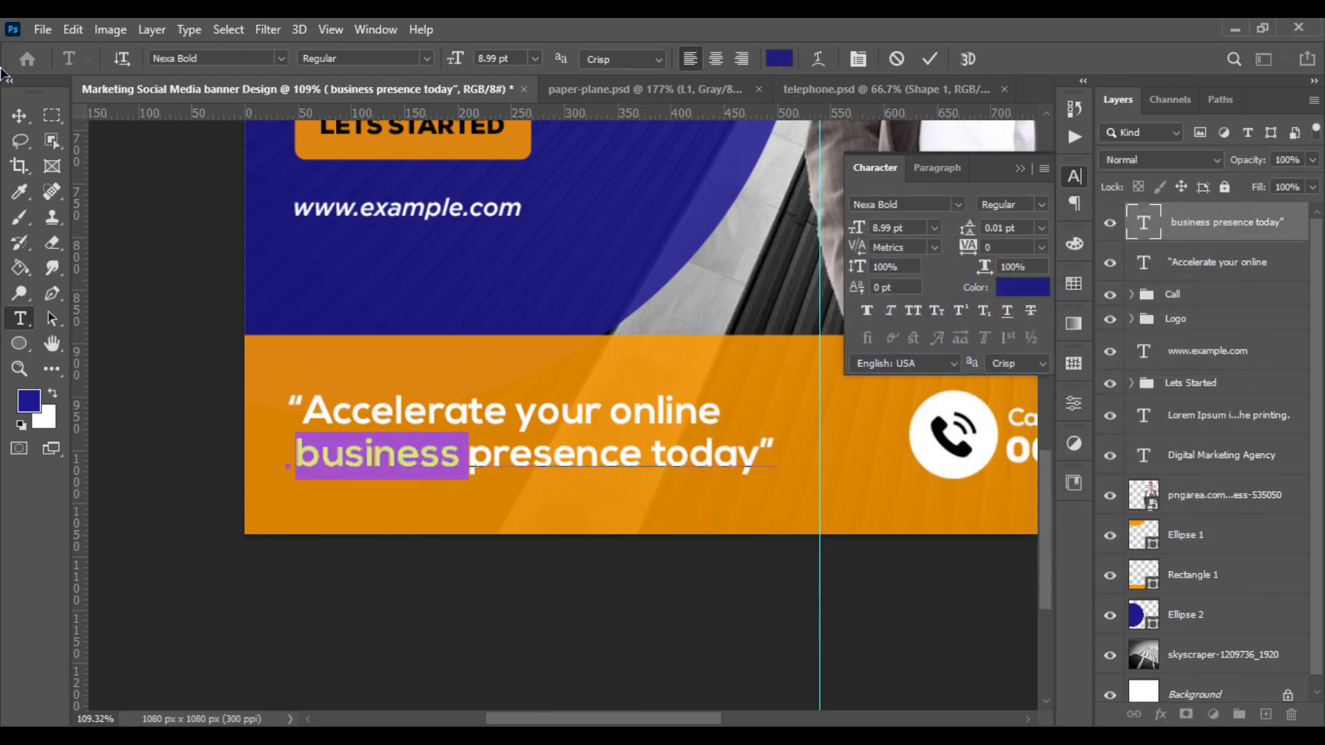
{"action": "left_click", "coordinate": [19, 114]}
Clear the vertical guide via View > Clear Guides and collapse the Character panel
{"action": "scroll", "coordinate": [242, 331], "scroll_direction": "down", "scroll_amount": 5}
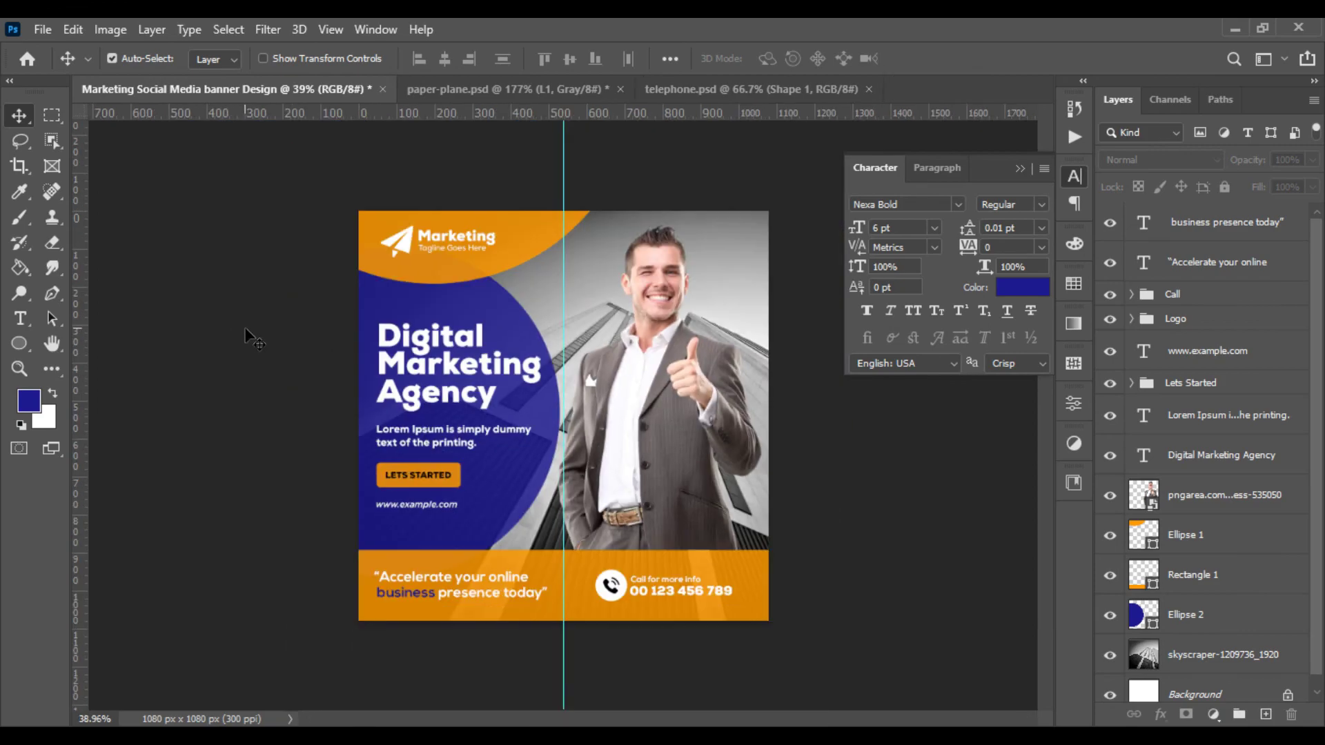
{"action": "scroll", "coordinate": [251, 310], "scroll_direction": "up", "scroll_amount": 1}
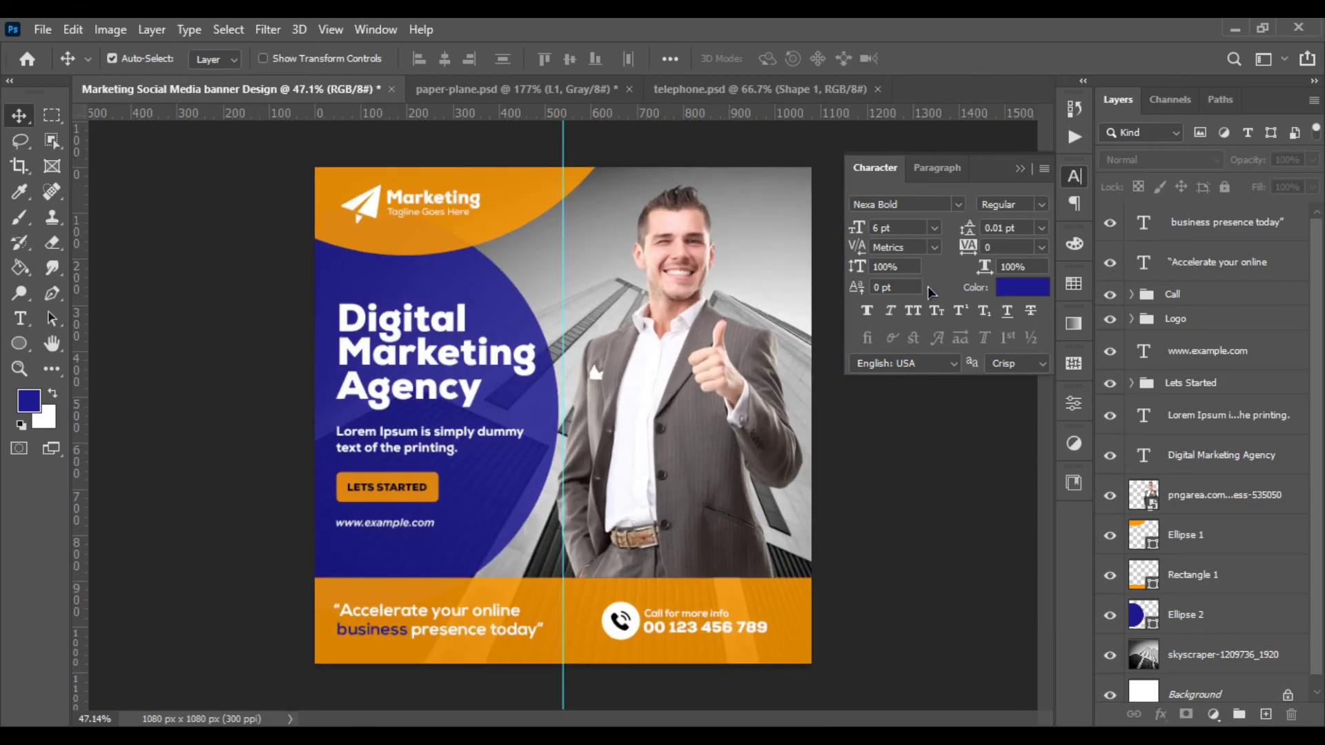
{"action": "scroll", "coordinate": [345, 528], "scroll_direction": "up", "scroll_amount": 2}
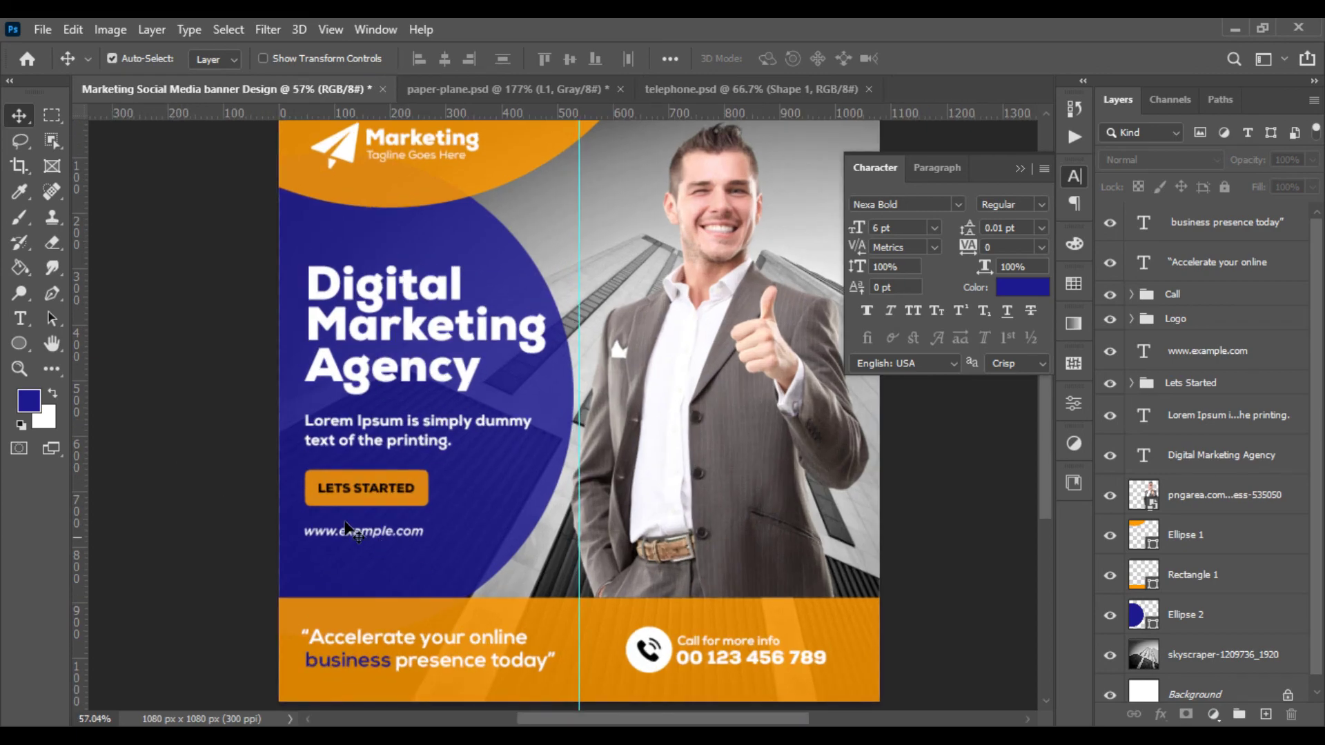
{"action": "scroll", "coordinate": [487, 526], "scroll_direction": "down", "scroll_amount": 1}
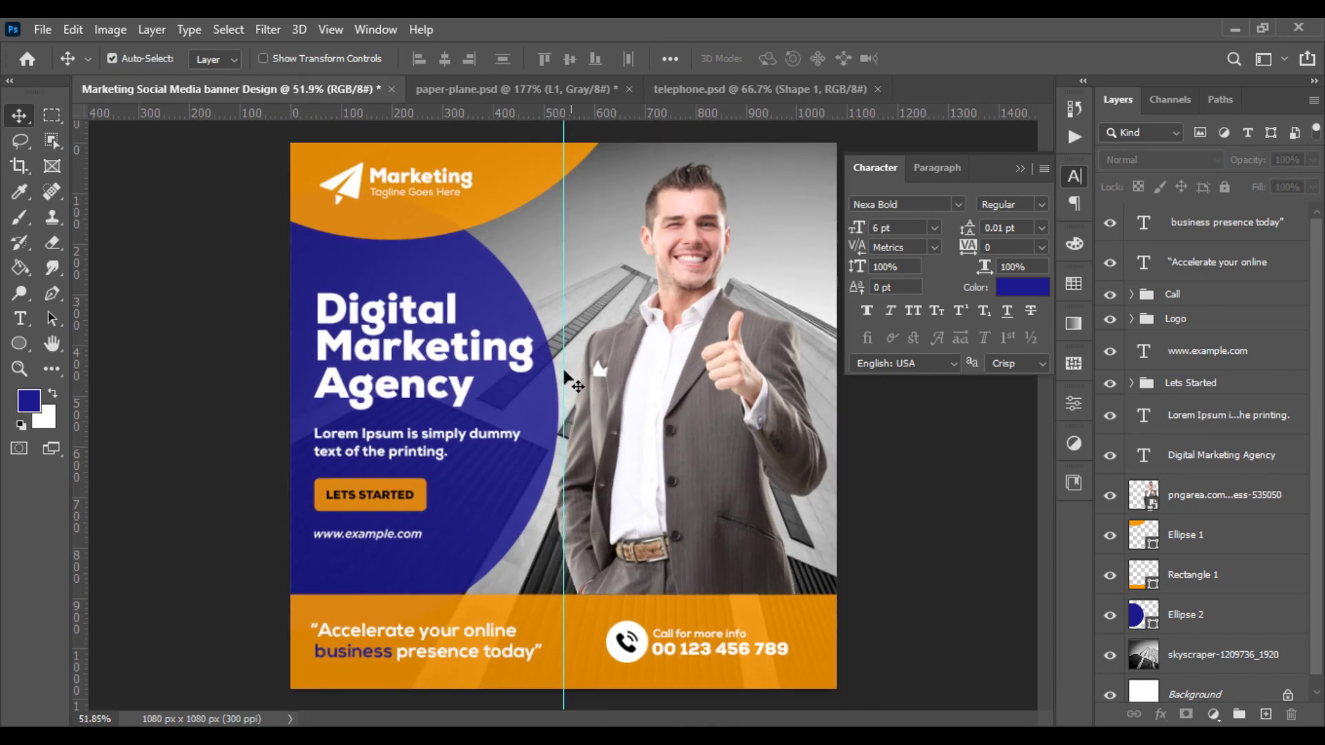
{"action": "left_click", "coordinate": [331, 29]}
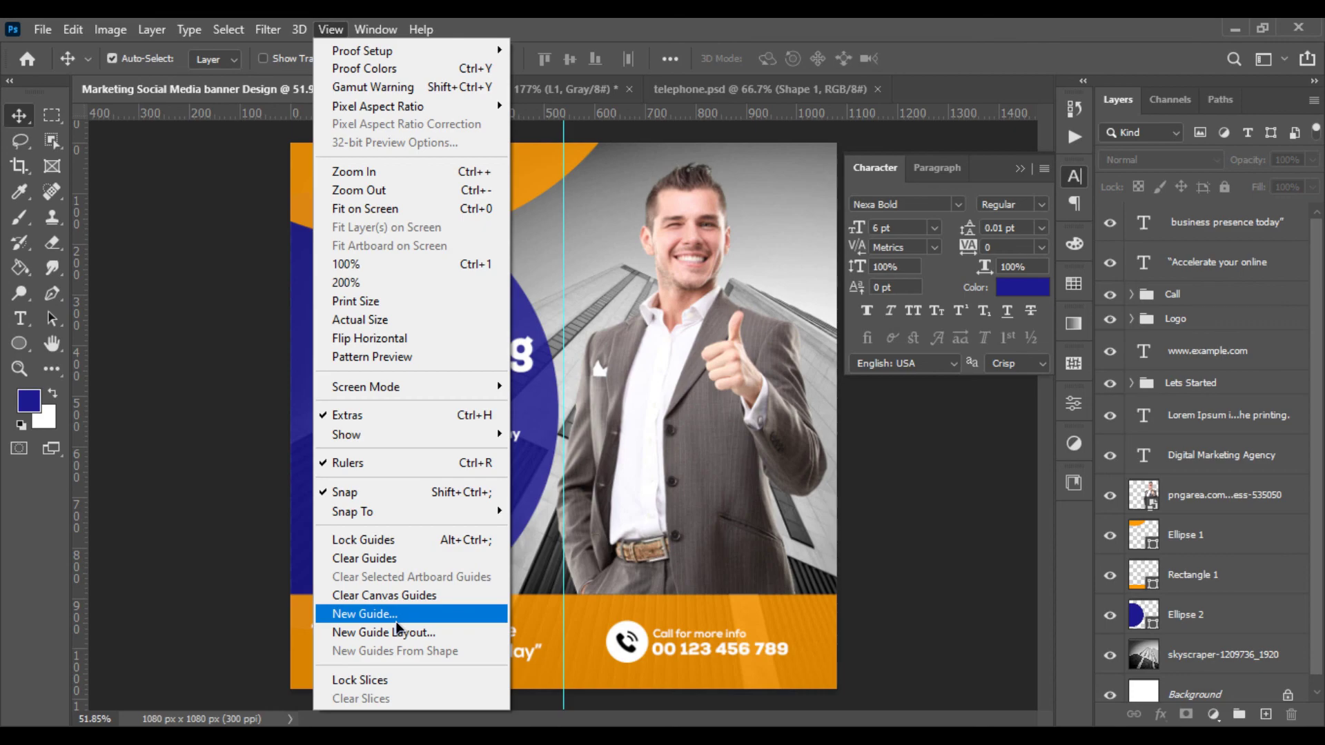
{"action": "left_click", "coordinate": [362, 558]}
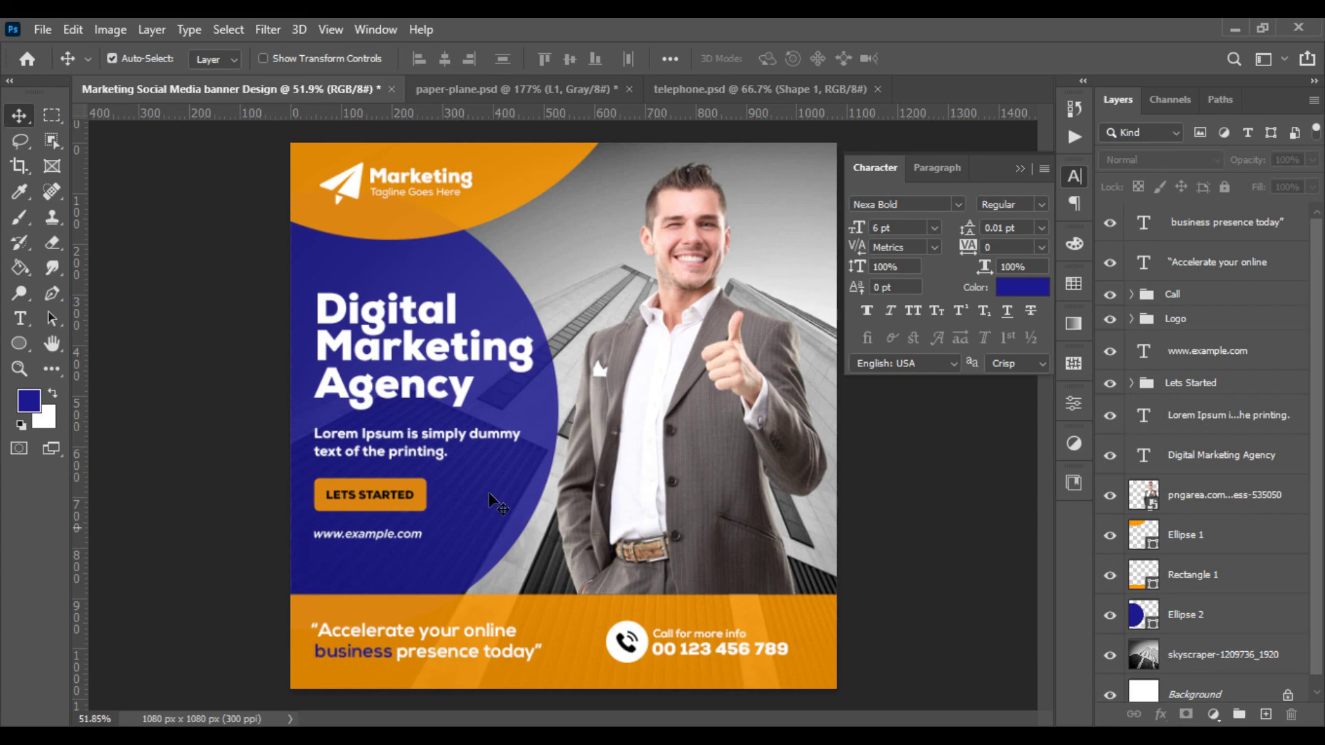
{"action": "left_click", "coordinate": [1032, 169]}
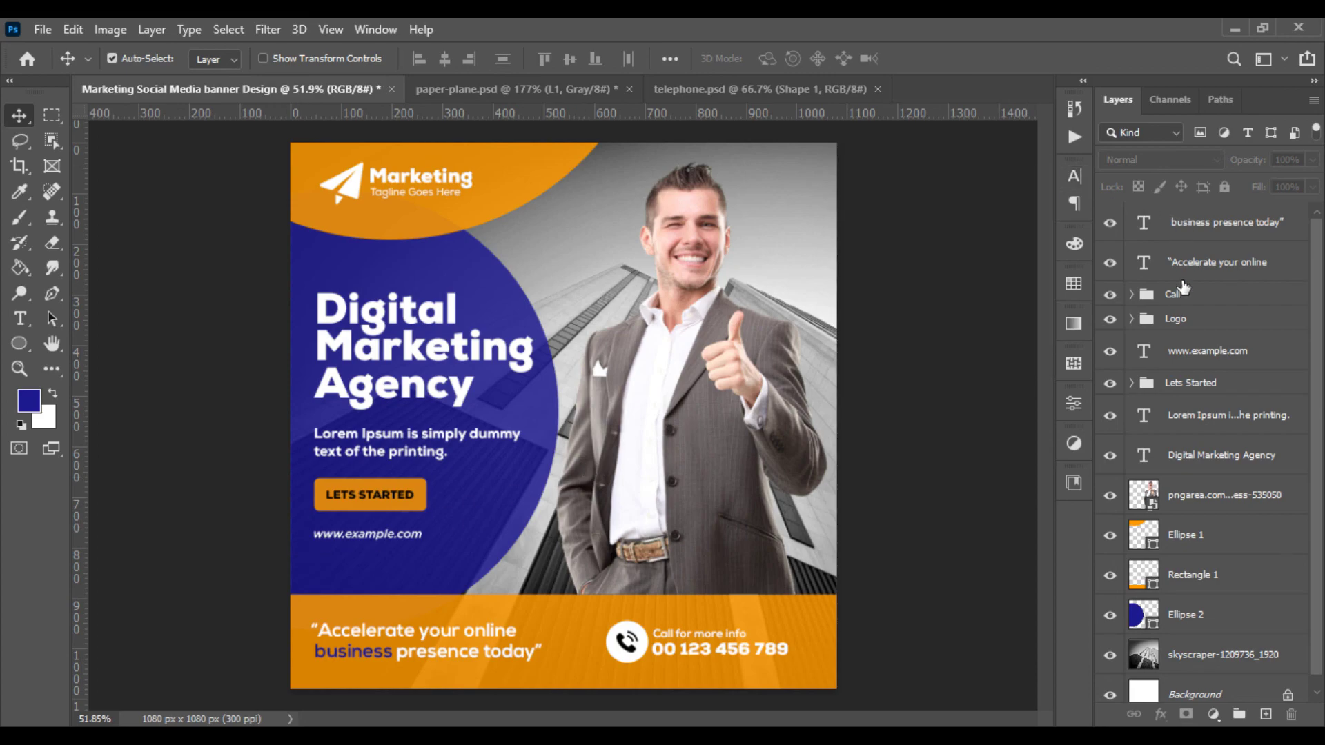
Select all layers from the top down to the skyscraper photo and group them as 'Final'
{"action": "key", "text": "alt+period"}
{"action": "scroll", "coordinate": [1204, 518], "scroll_direction": "down", "scroll_amount": 1}
{"action": "left_click", "coordinate": [1203, 643], "text": "shift"}
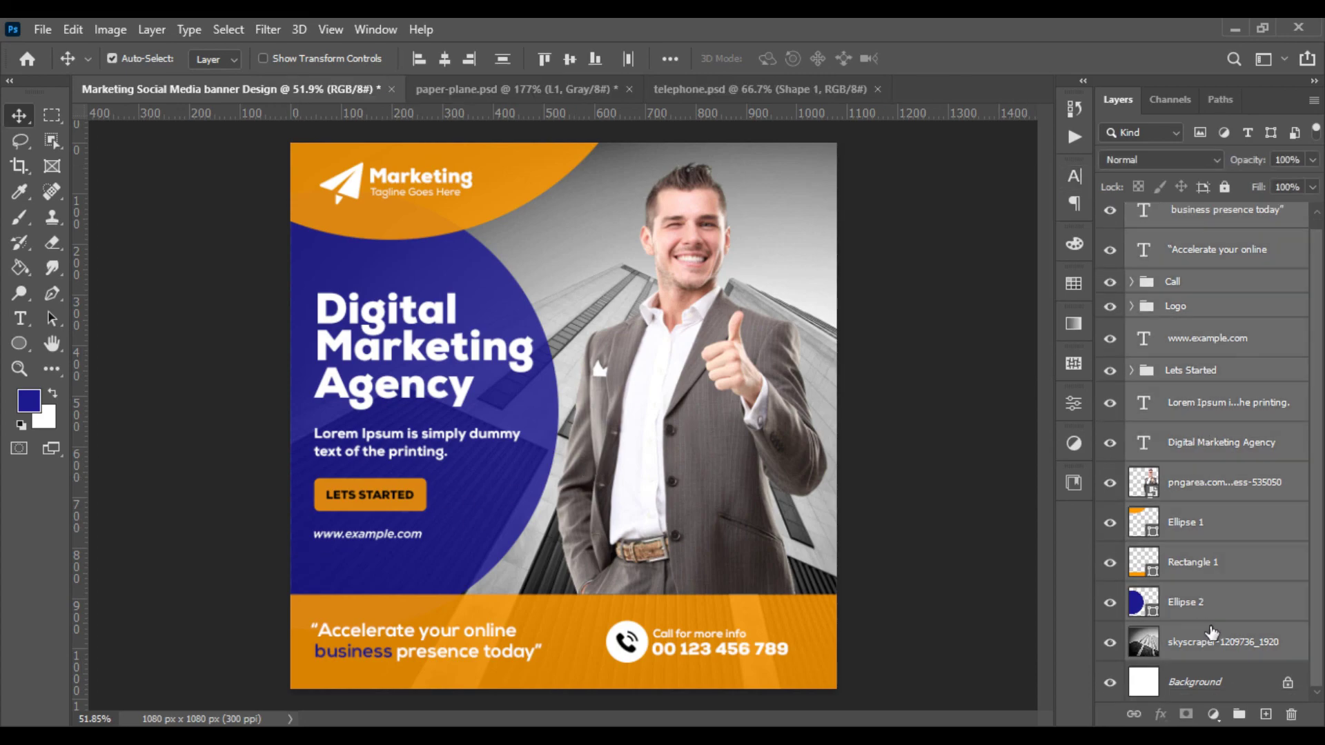
{"action": "key", "text": "ctrl+g"}
{"action": "double_click", "coordinate": [1180, 215]}
{"action": "type", "text": "F"}
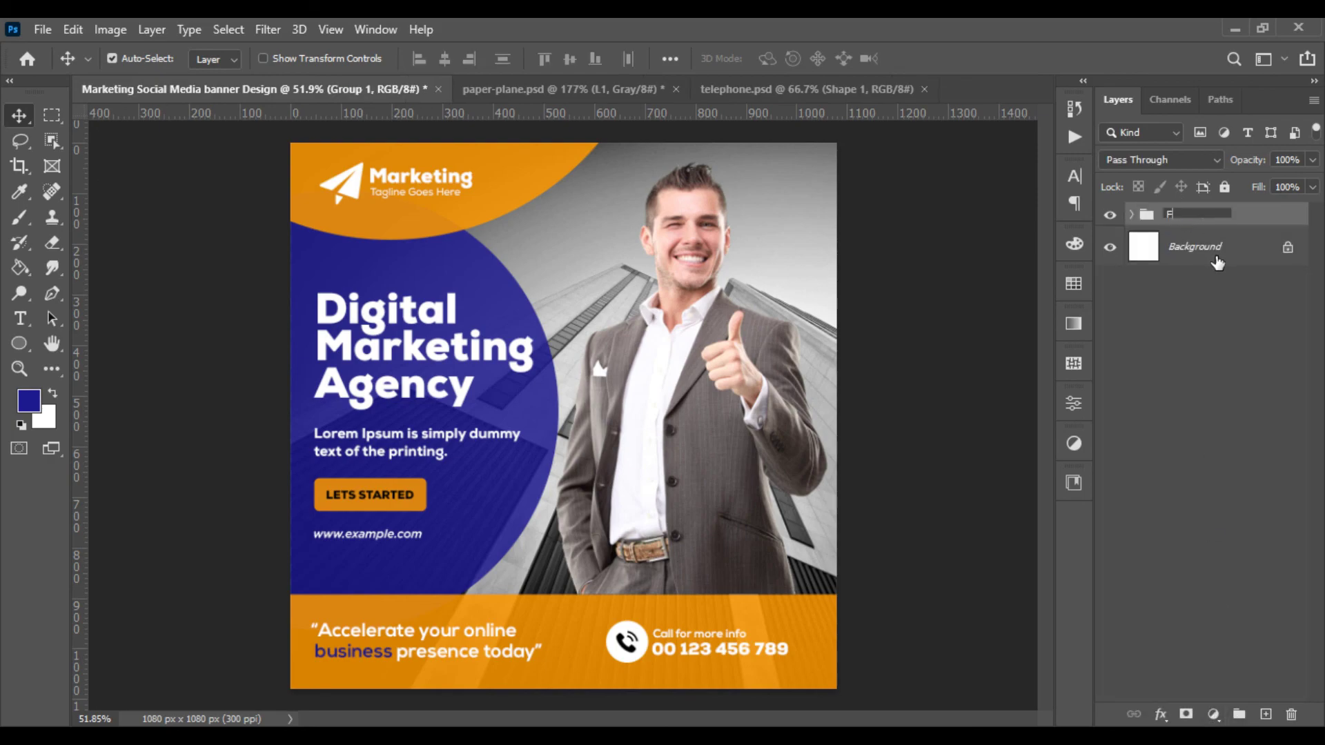
{"action": "type", "text": "inal"}
{"action": "key", "text": "Return"}
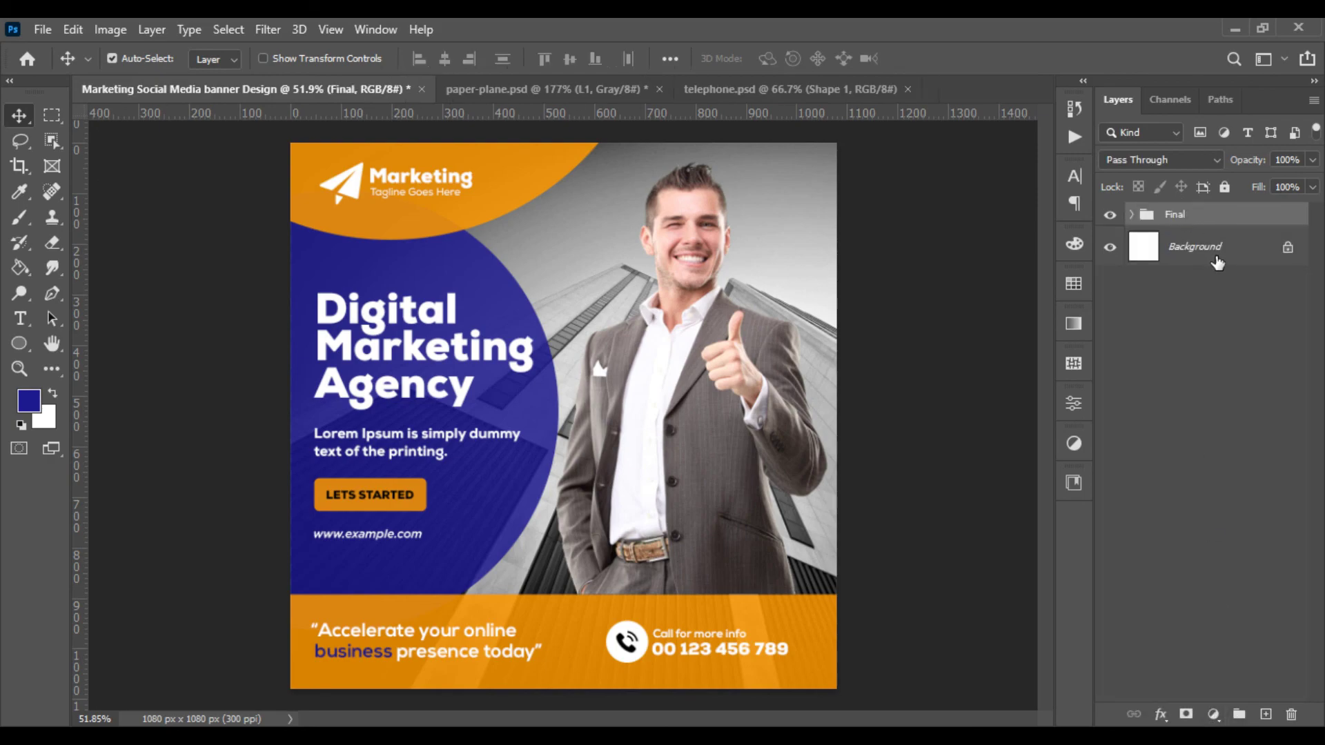